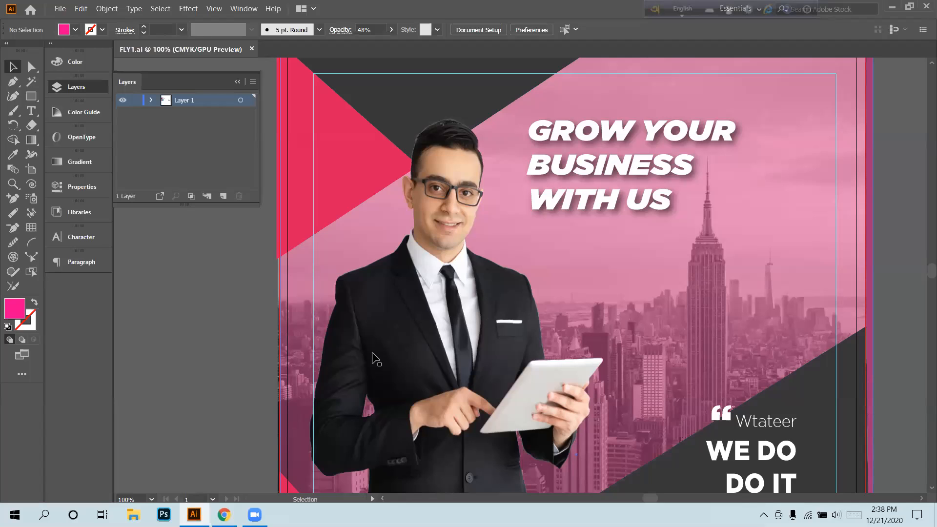
Look over the FLY1.ai flyer from its headline down to the lower text, including the whole page.
scroll(377, 359, "down", 3)
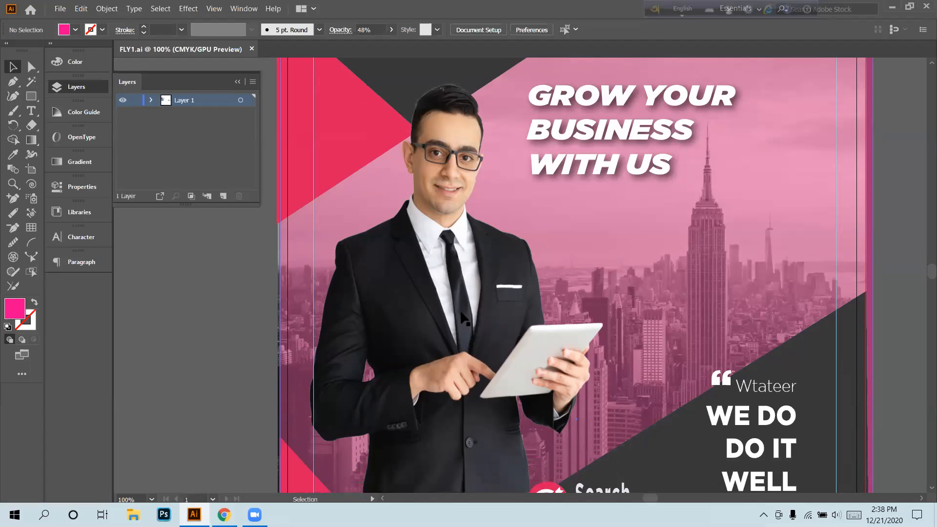
scroll(454, 292, "down", 1)
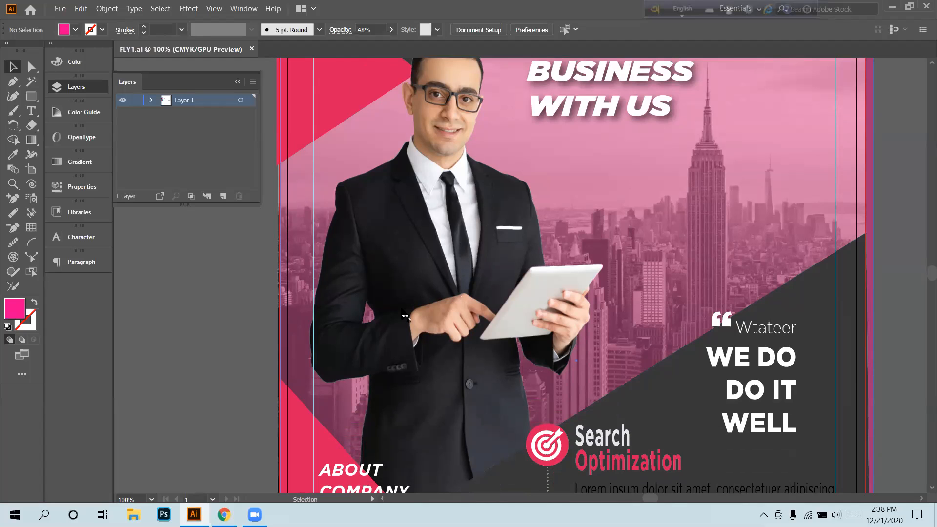
scroll(405, 317, "down", 1)
key("alt")
scroll(455, 247, "down", 4)
scroll(455, 247, "up", 2)
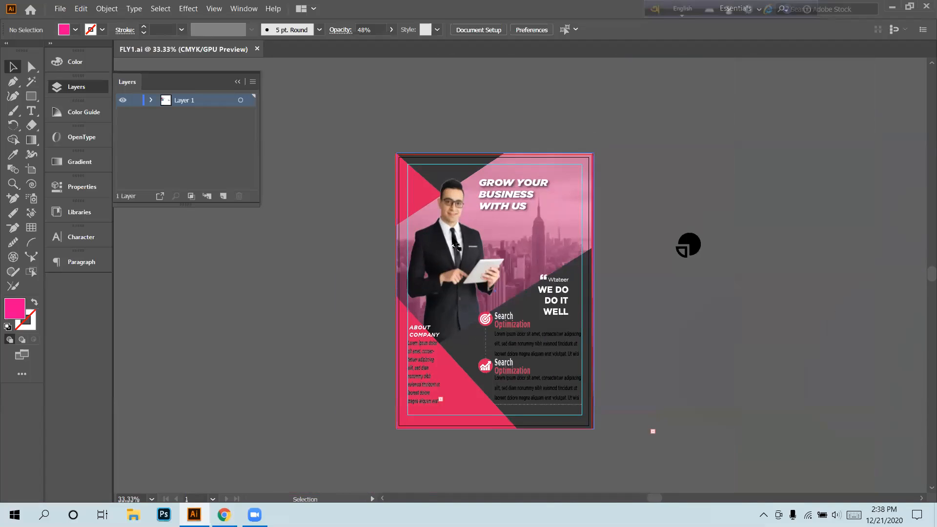
scroll(456, 246, "down", 2)
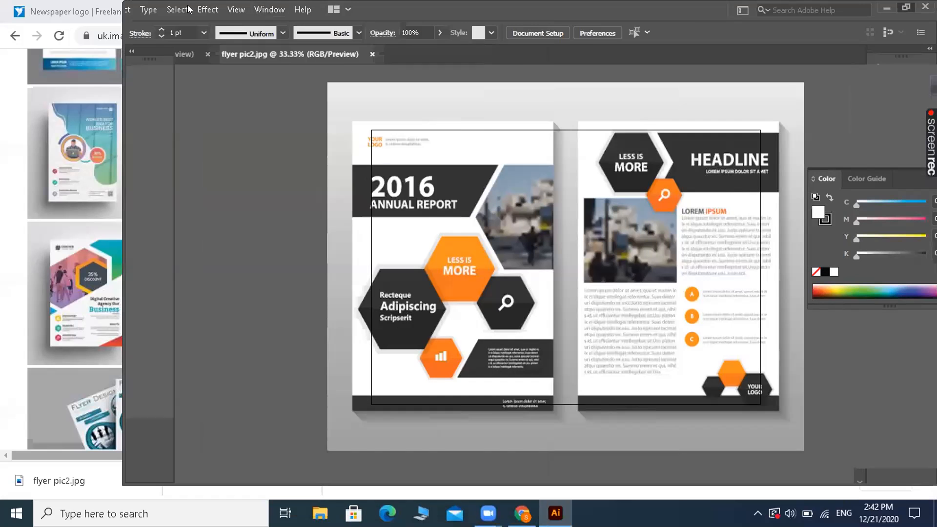
left_click(192, 12)
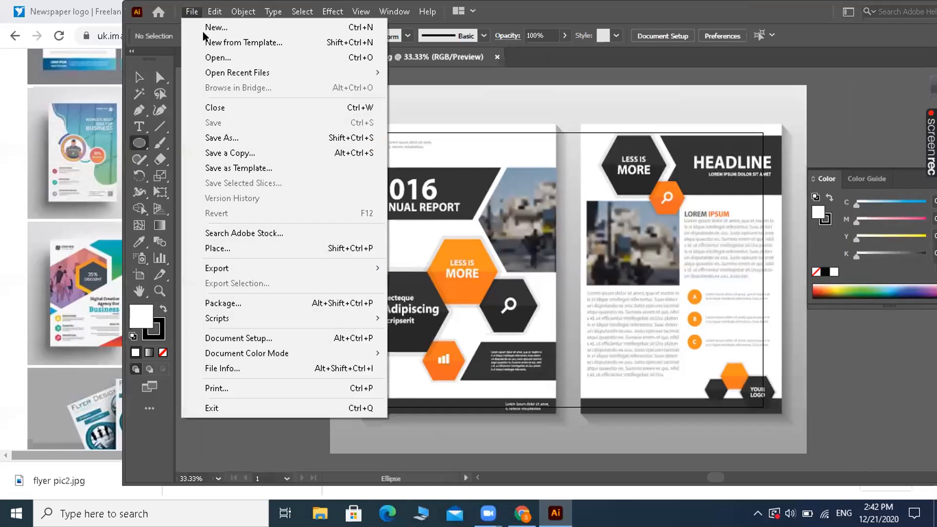
left_click(213, 59)
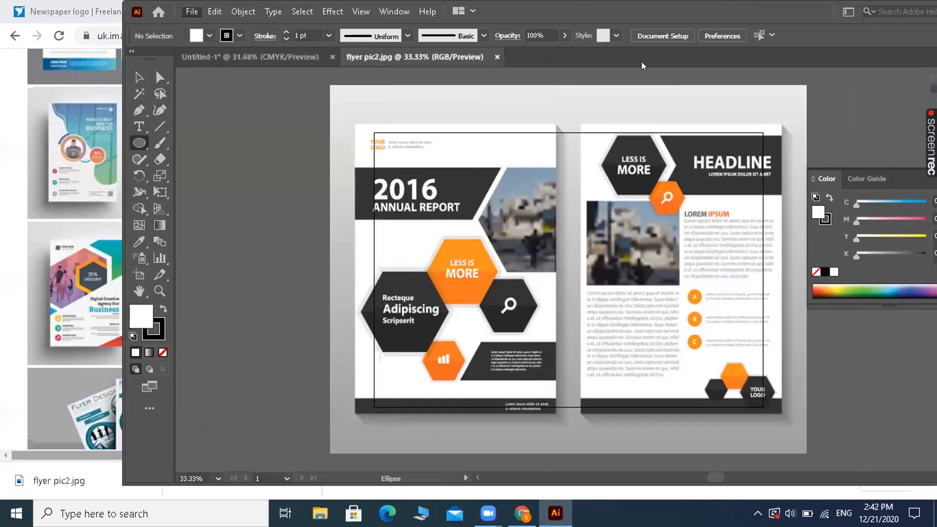
left_click(570, 6)
Create a single-artboard A4 document in CMYK Color at 300 ppi and compare it with flyer pic2.jpg.
left_click(191, 10)
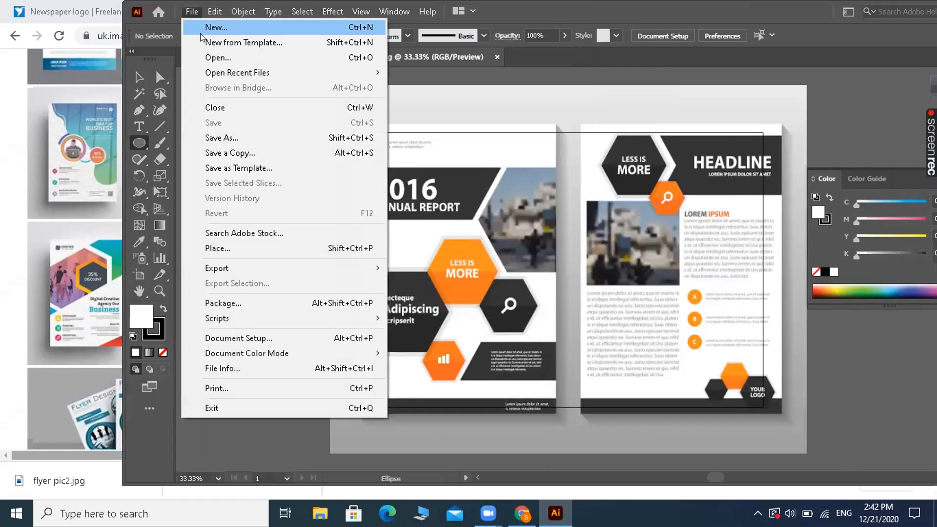
left_click(198, 31)
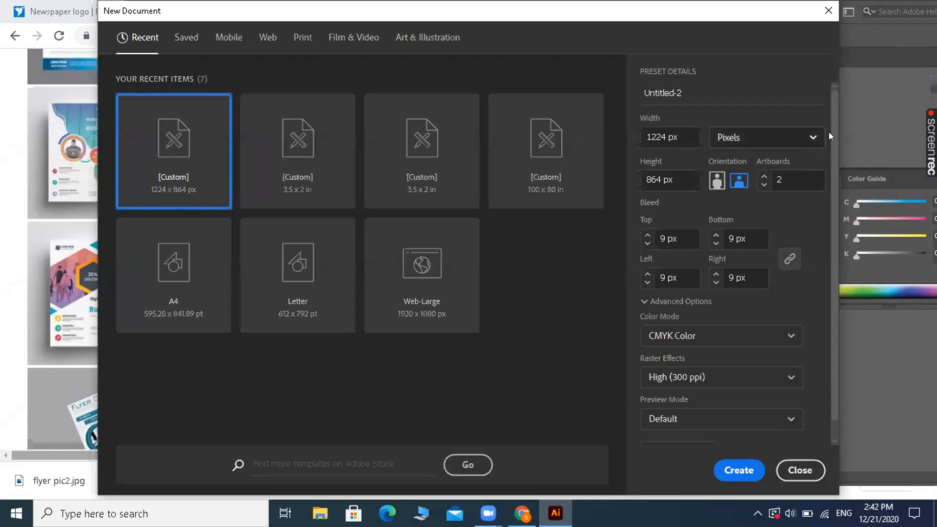
scroll(829, 144, "down", 2)
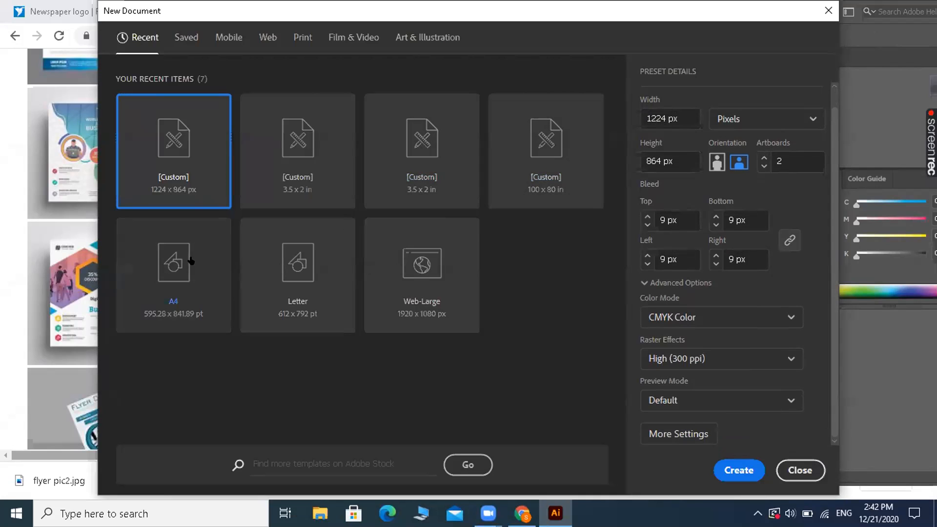
left_click(173, 266)
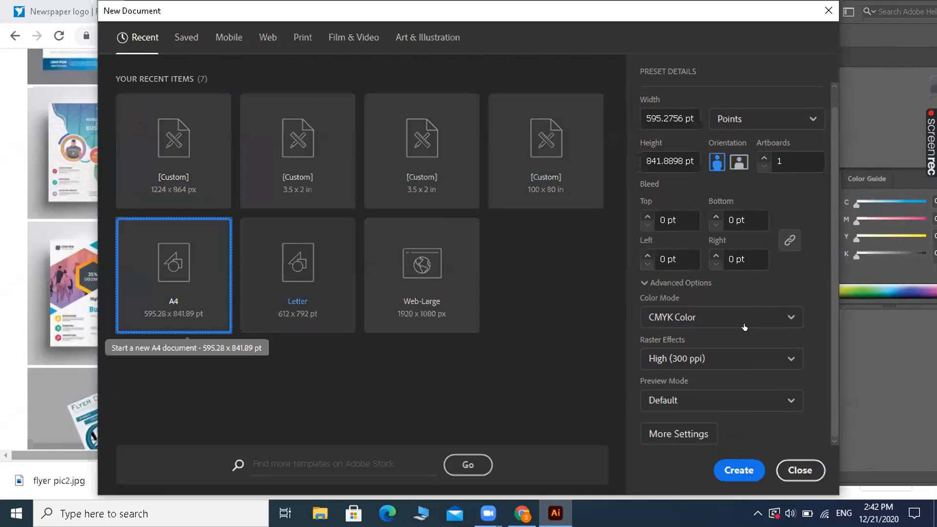
left_click(732, 471)
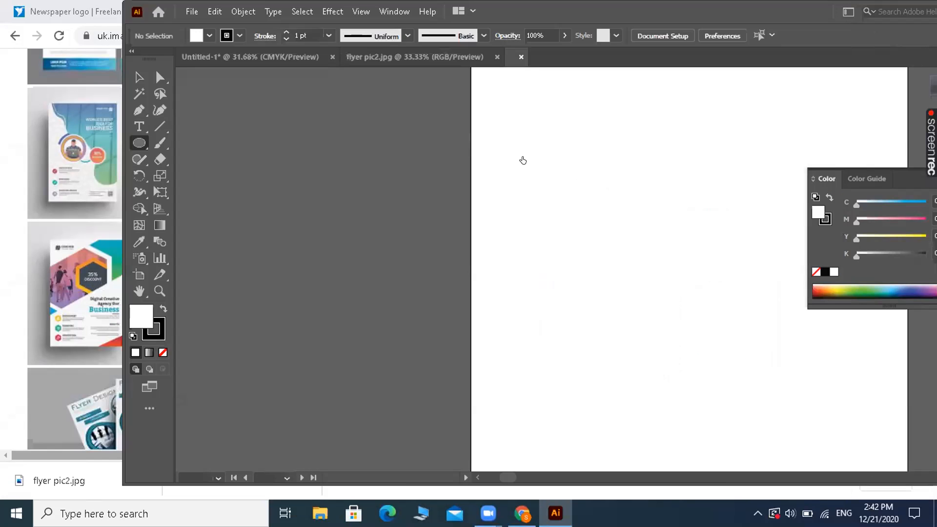
left_click(411, 59)
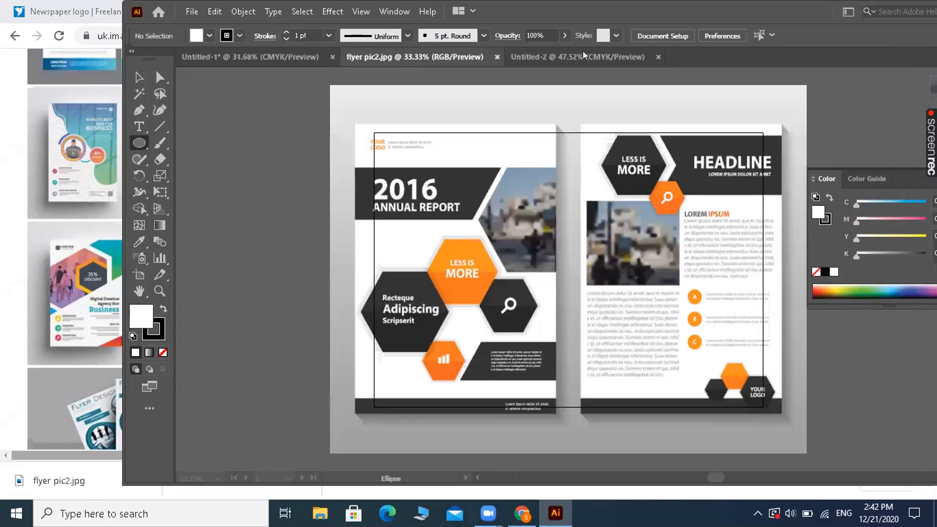
left_click(585, 59)
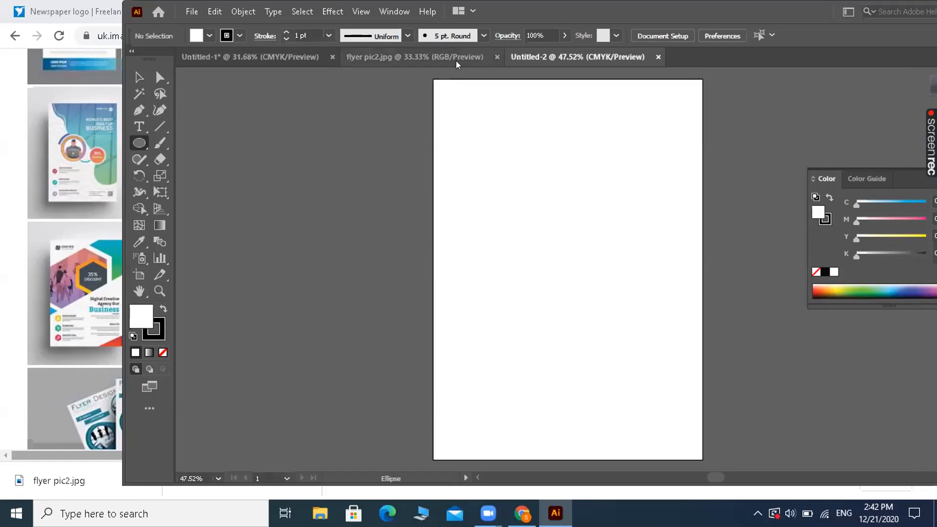
Create a new A4 portrait document with 2 artboards in CMYK Color and close the single-artboard Untitled-2.
left_click(192, 10)
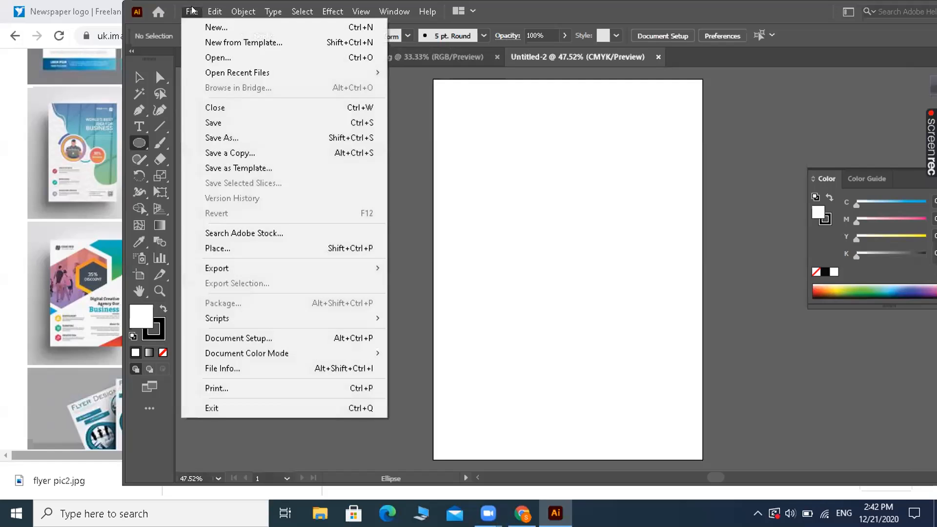
left_click(208, 29)
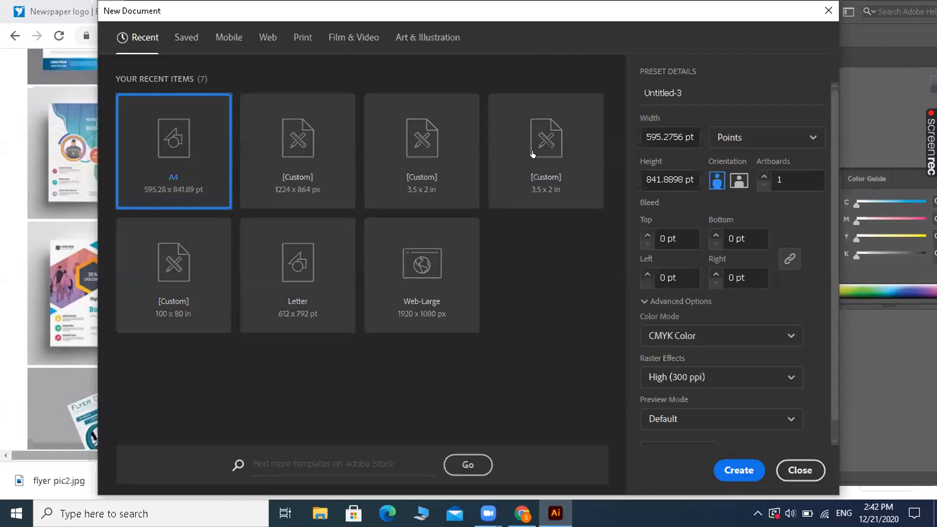
left_click(784, 174)
key("BackSpace")
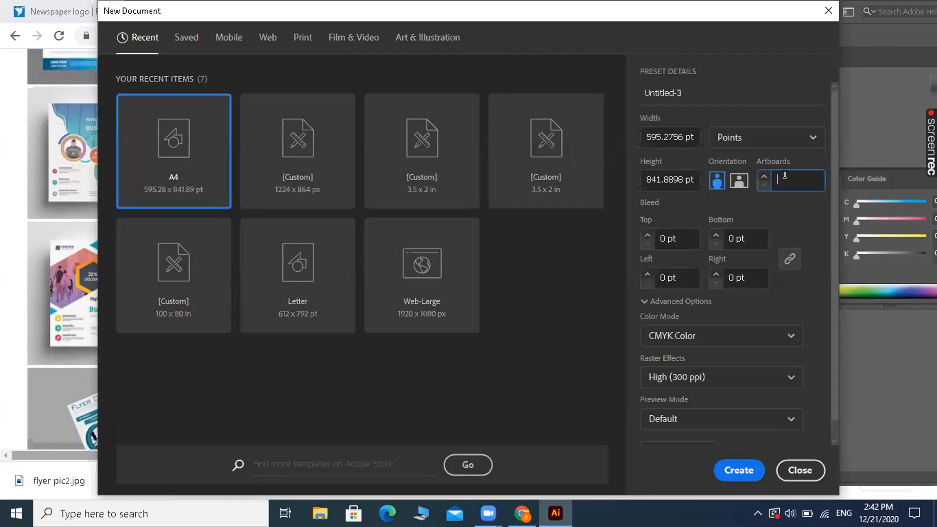
type("2")
key("Escape")
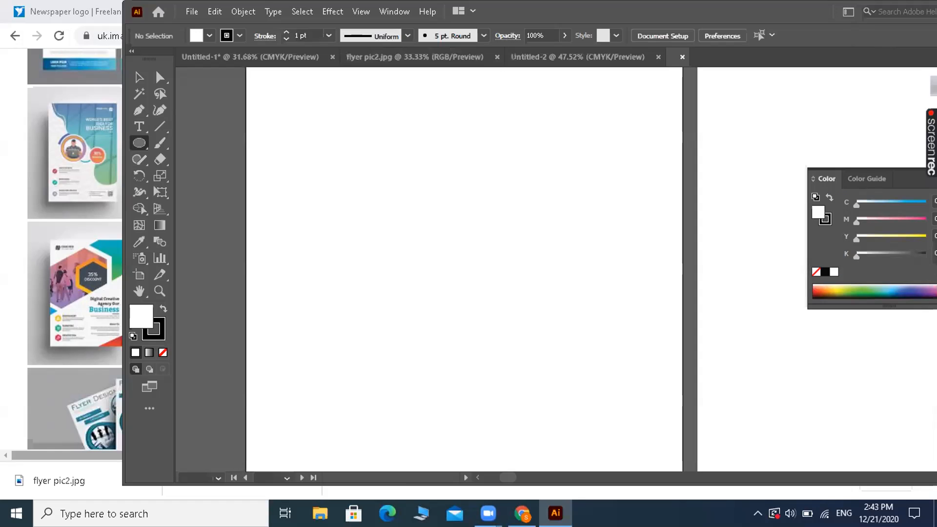
key("ctrl+minus")
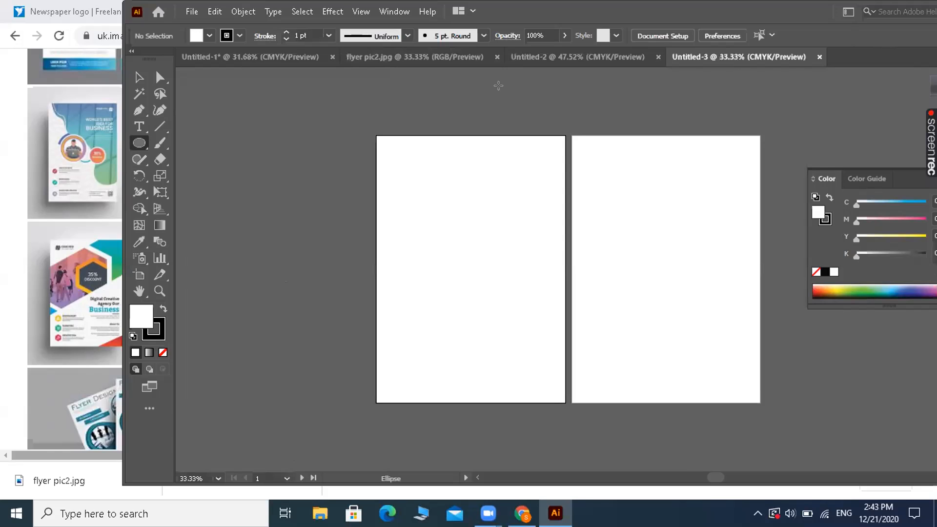
left_click(529, 55)
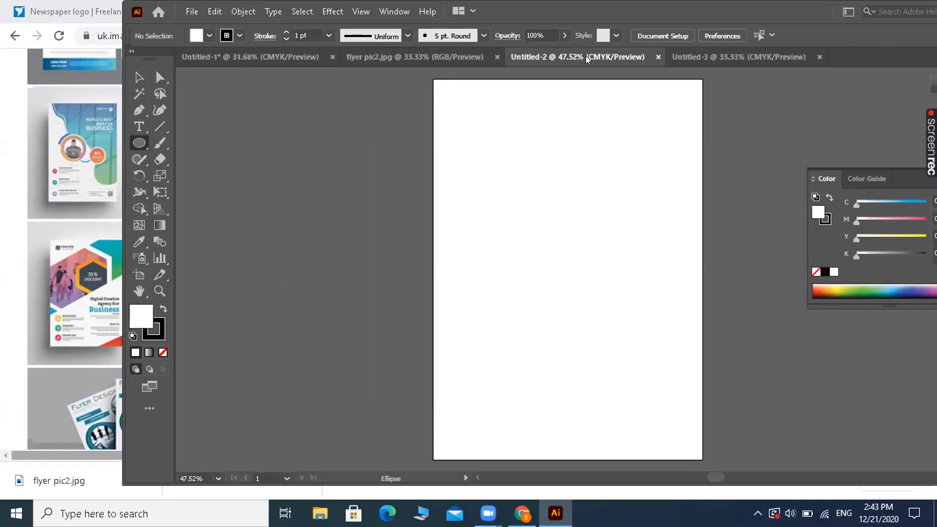
left_click(659, 58)
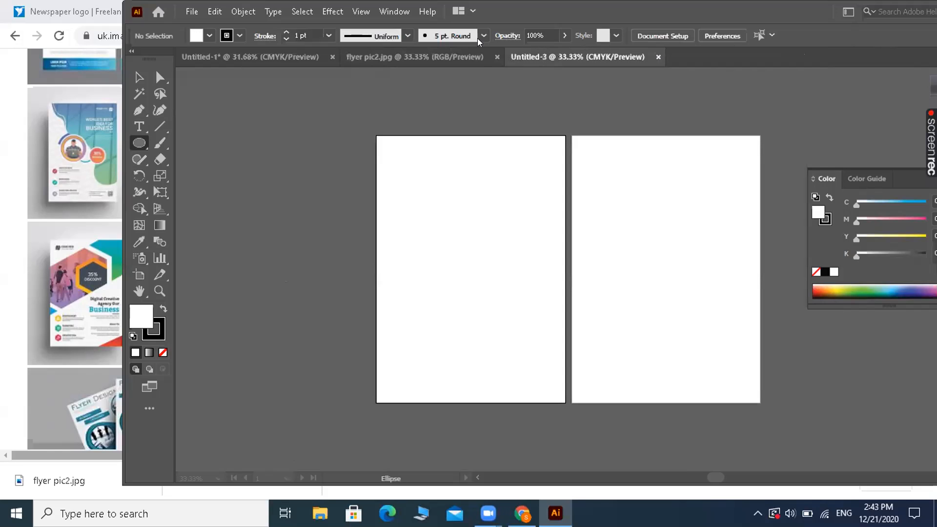
Copy the flyer layout image from flyer pic2.jpg into the two-artboard Untitled-3 document.
left_click(439, 57)
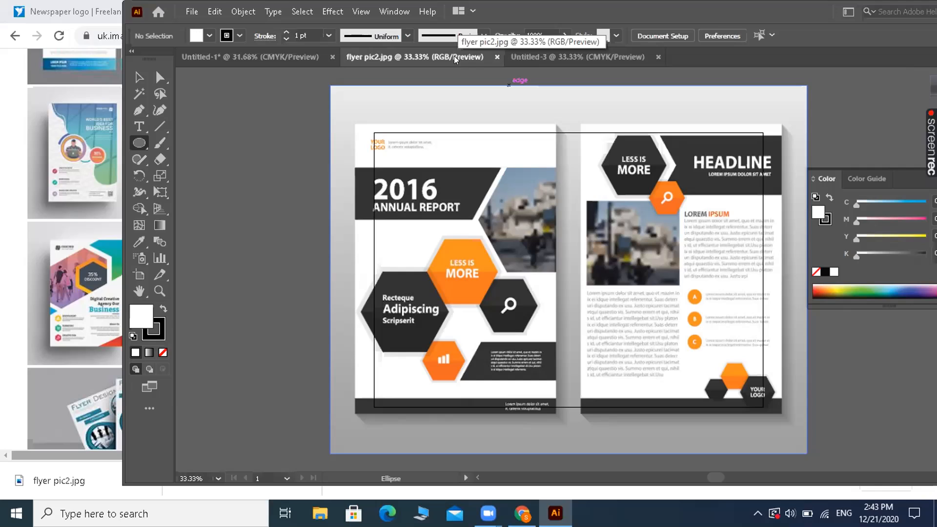
left_click_drag(456, 59, 600, 60)
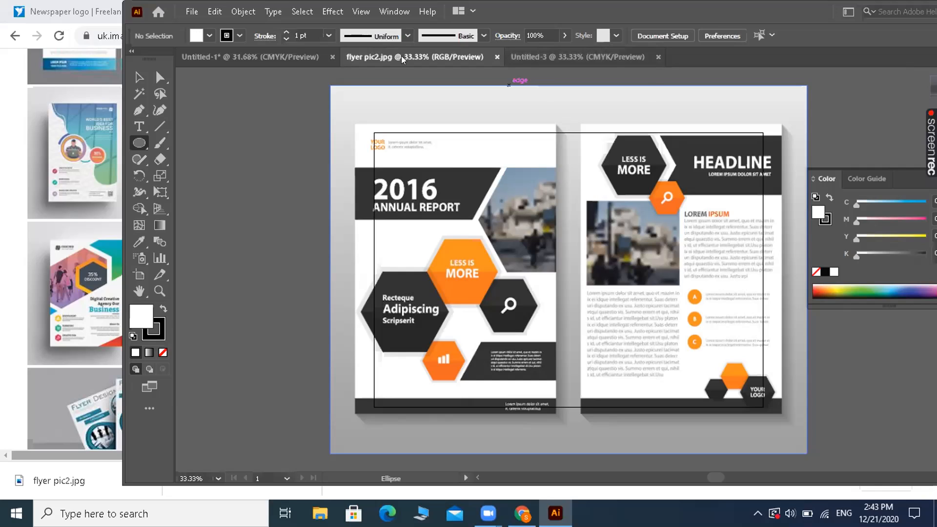
left_click(453, 215)
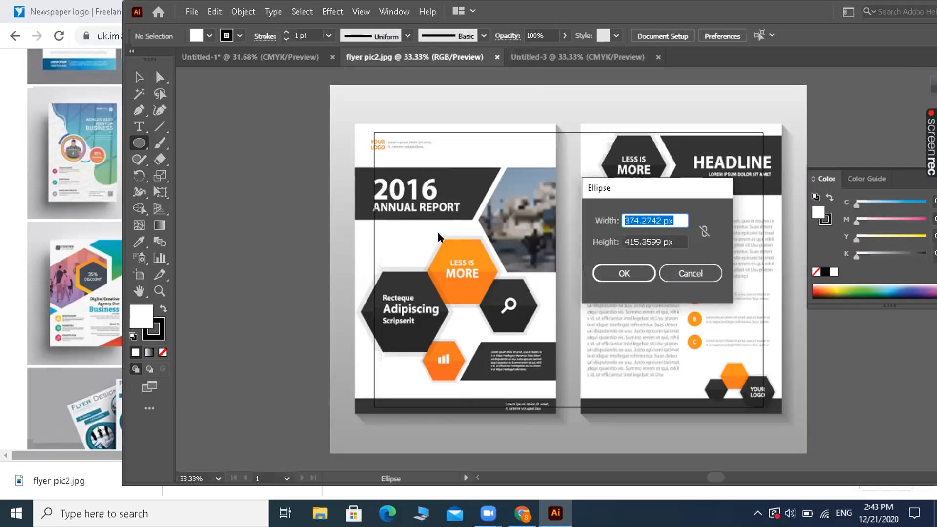
left_click(699, 273)
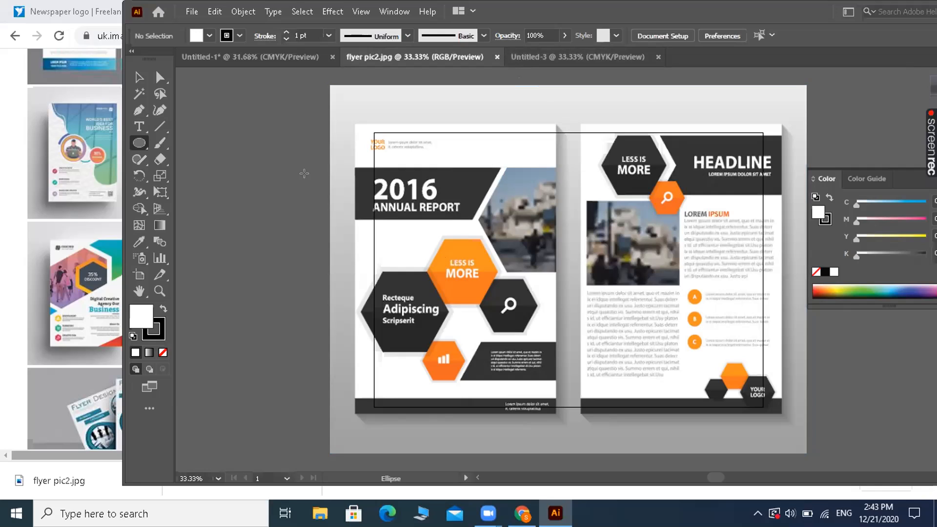
left_click(139, 78)
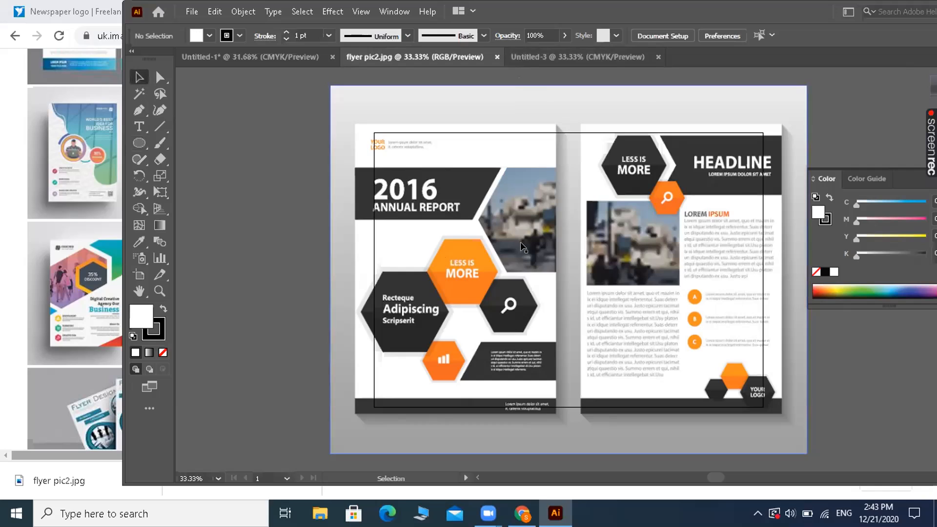
left_click_drag(539, 167, 254, 133)
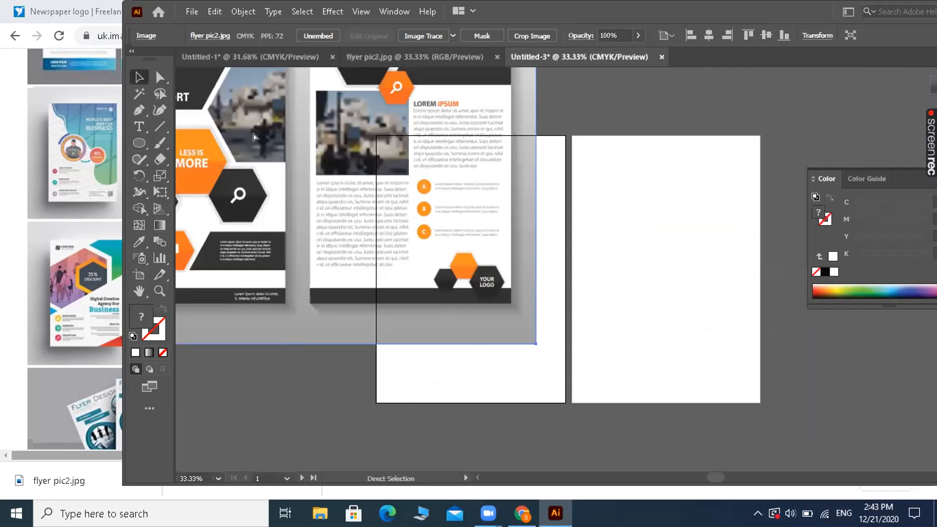
Scale down the flyer reference image and place it above and to the left of the two artboards.
key("ctrl+minus")
left_click_drag(389, 131, 357, 100)
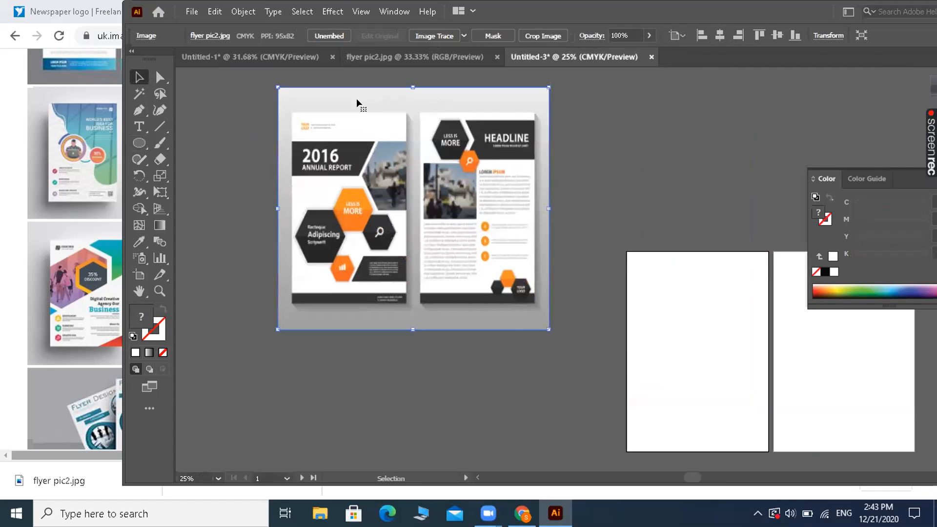
left_click(628, 257)
key("ctrl+equal")
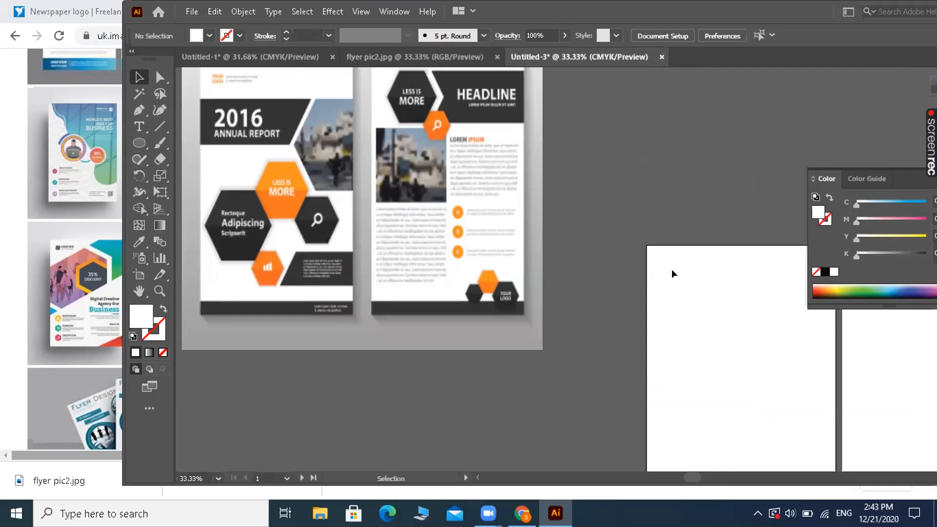
Maximize the program window and collapse the Color panel to free up the canvas.
double_click(783, 11)
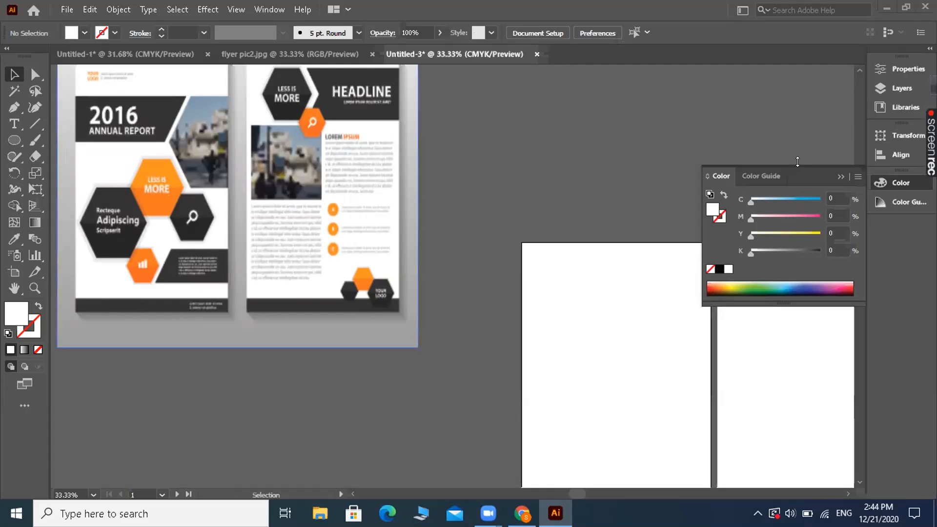
left_click(786, 142)
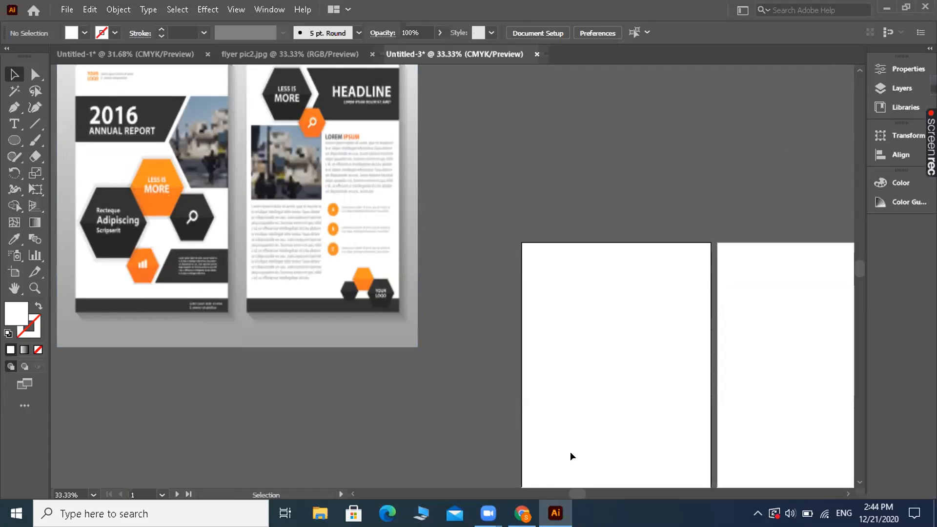
left_click_drag(673, 300, 652, 277)
Close the flyer pic2.jpg and Untitled-1 documents, keeping only Untitled-3 open.
left_click(364, 55)
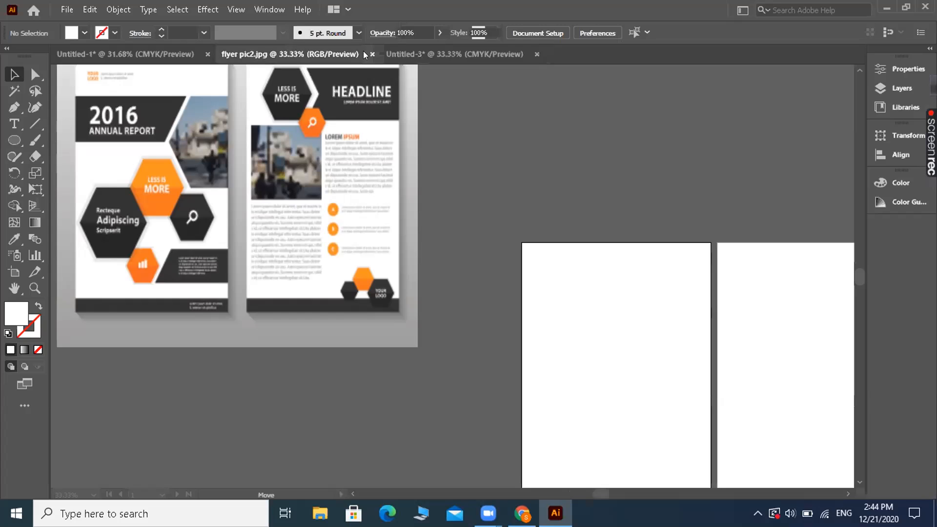
left_click(371, 54)
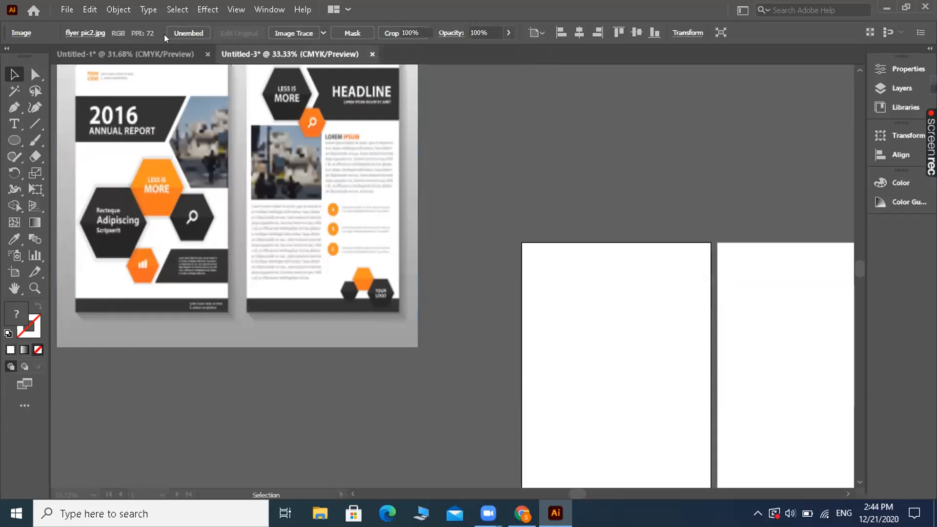
left_click(190, 54)
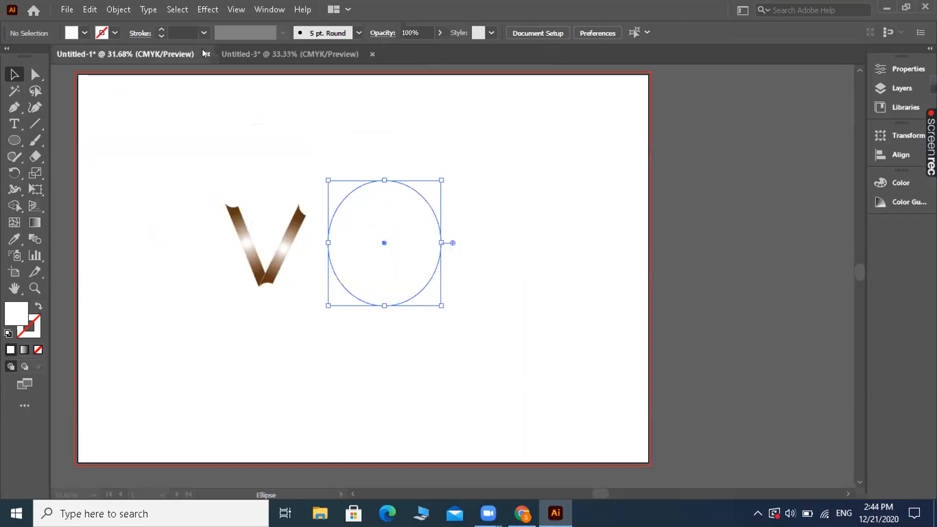
left_click(206, 53)
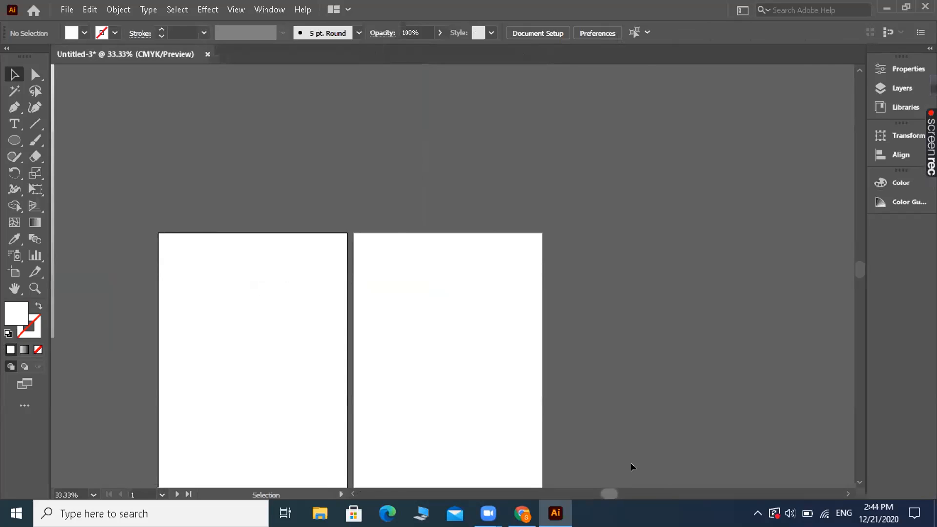
scroll(633, 467, "left", 2)
scroll(633, 467, "left", 1)
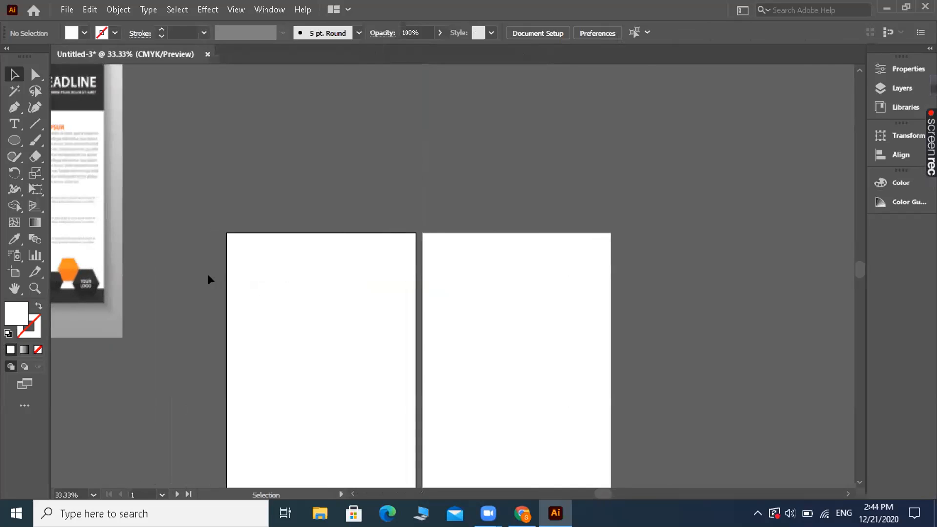
Move the flyer reference image up and to the right so that it sits directly above the first artboard.
left_click_drag(125, 186, 378, 83)
left_click(333, 285)
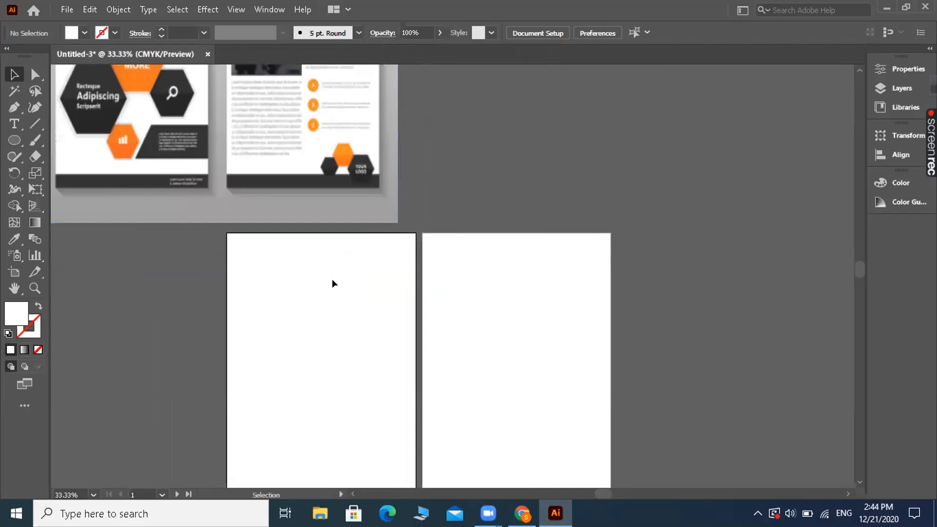
key("plus")
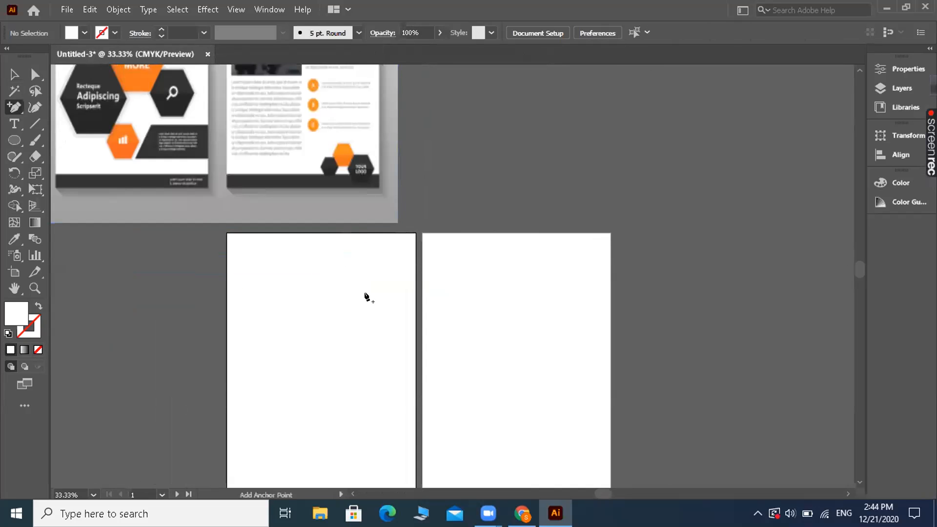
key("ctrl+plus")
key("ctrl+plus")
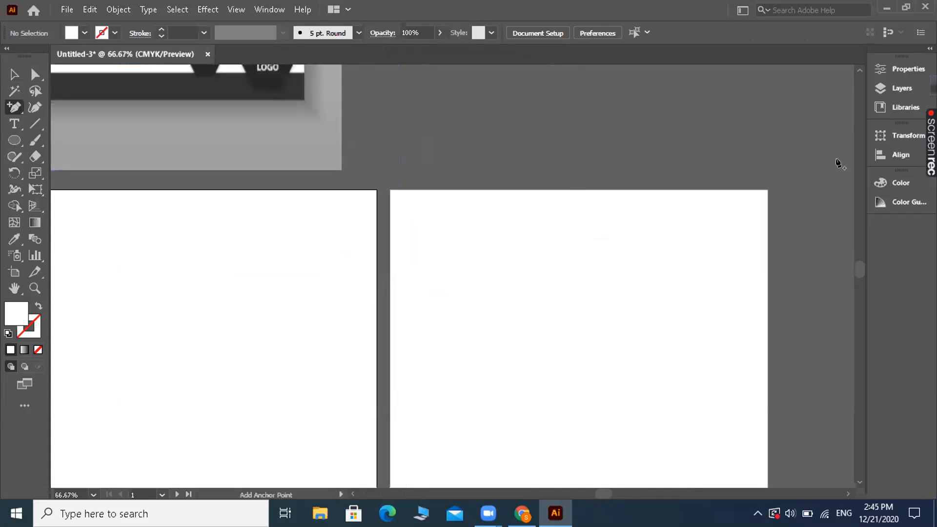
left_click_drag(859, 268, 859, 288)
left_click(281, 192)
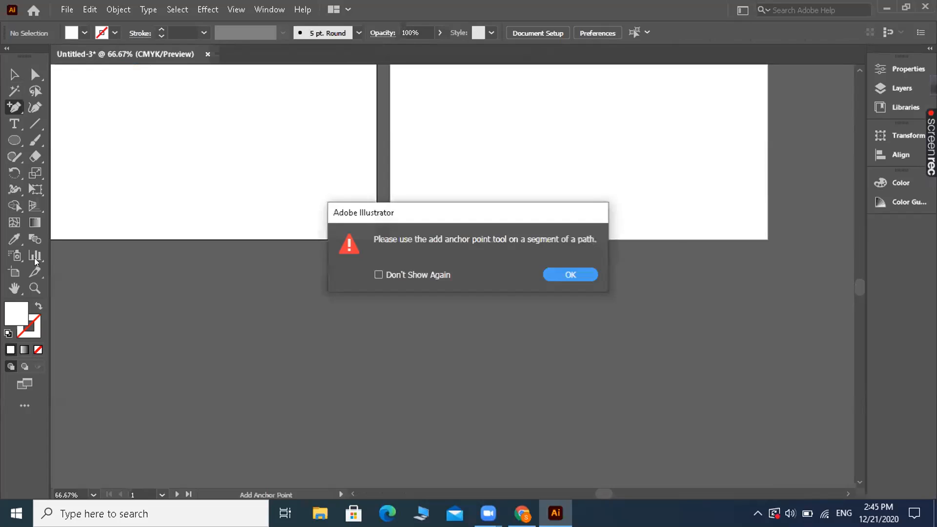
left_click(554, 273)
Move Artboard 1 to about X 527, Y 802 pt and place Artboard 2 beside it at about X 1328, Y 816 pt.
left_click(14, 273)
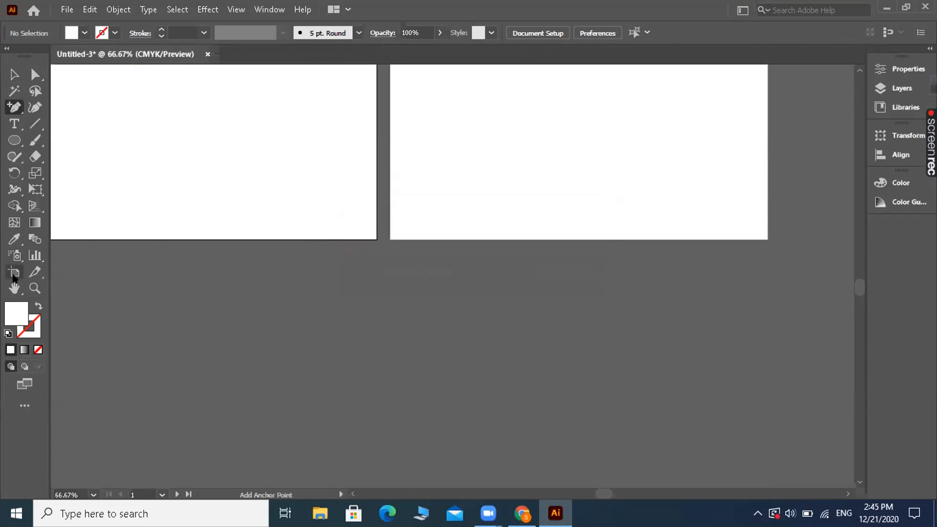
left_click_drag(299, 237, 359, 410)
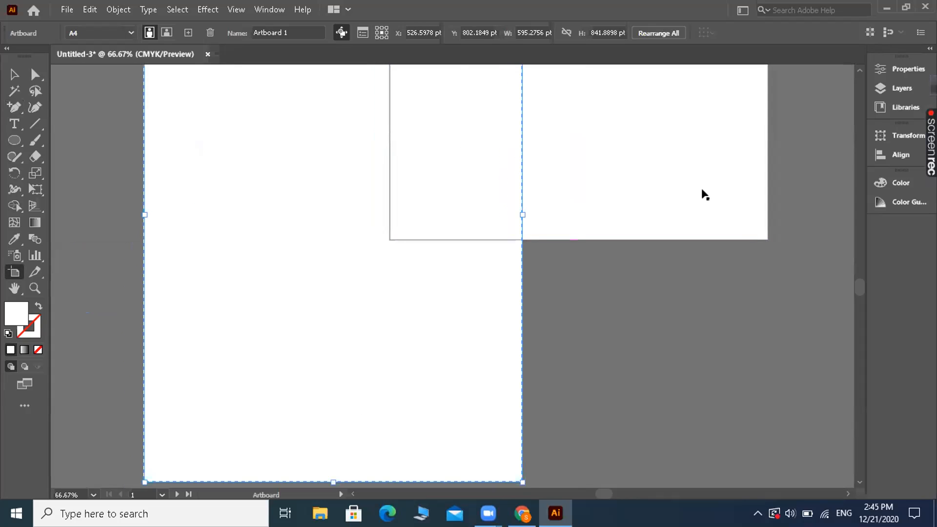
key("ctrl+minus")
key("ctrl+minus")
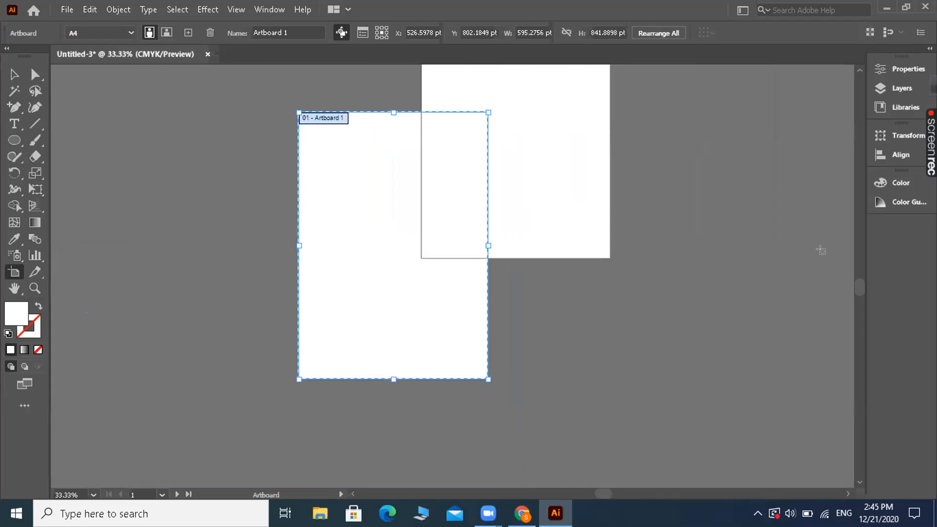
left_click_drag(607, 210, 706, 293)
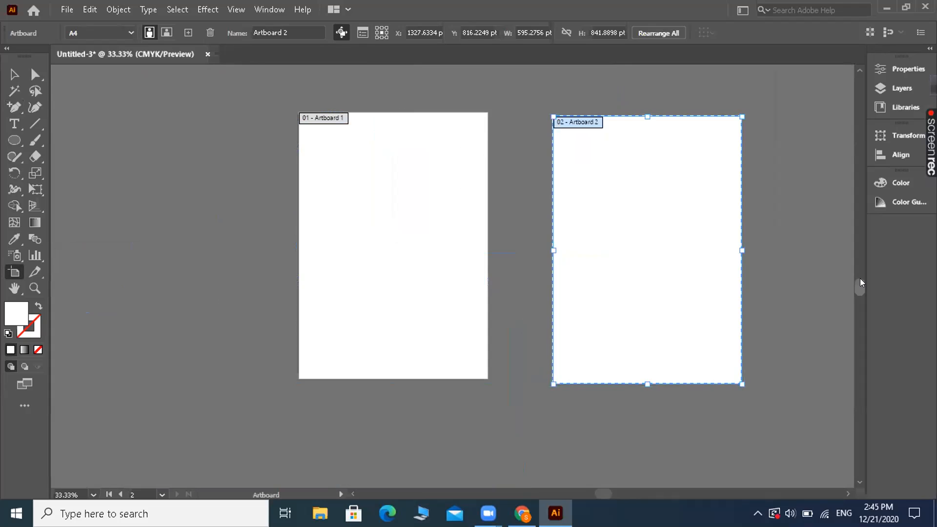
scroll(239, 65, "up", 3)
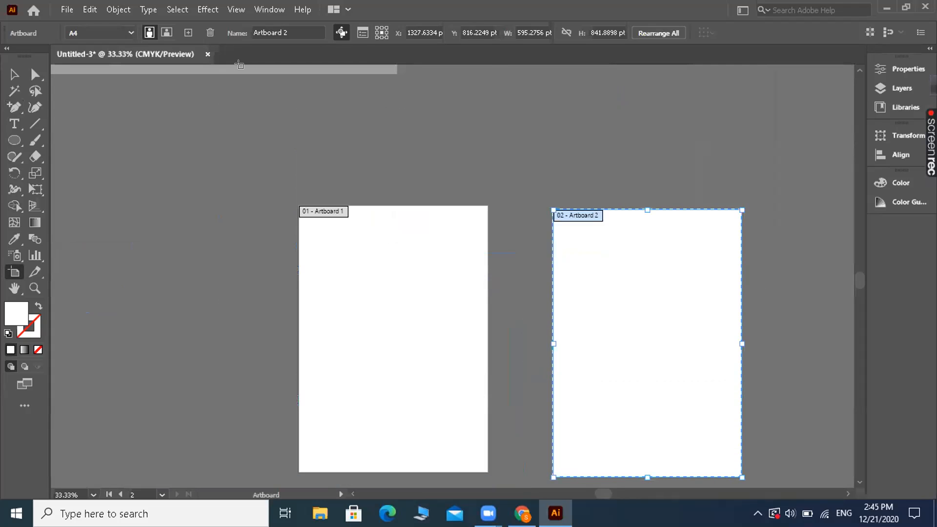
Move the flyer reference image down and to the right so that it overlaps the upper part of Artboard 1.
left_click(13, 74)
left_click_drag(216, 69, 326, 270)
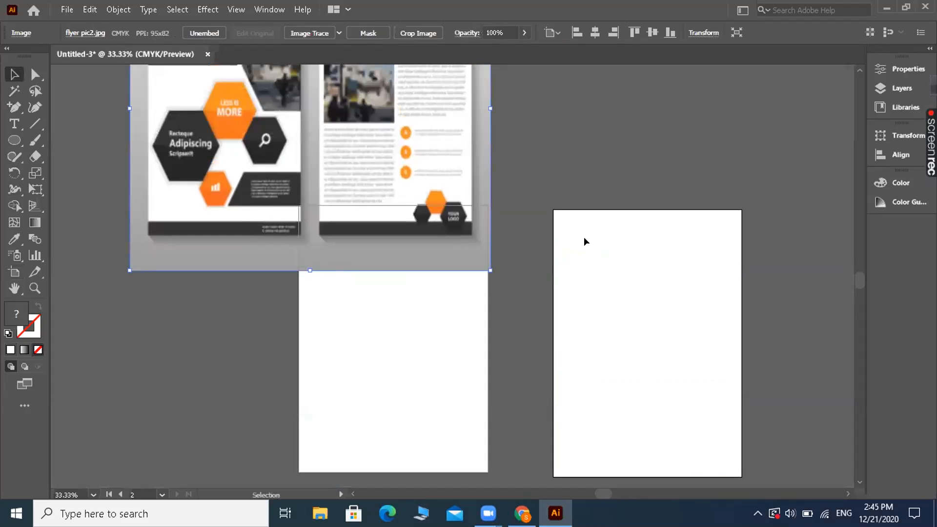
left_click(585, 241)
left_click_drag(406, 142, 386, 215)
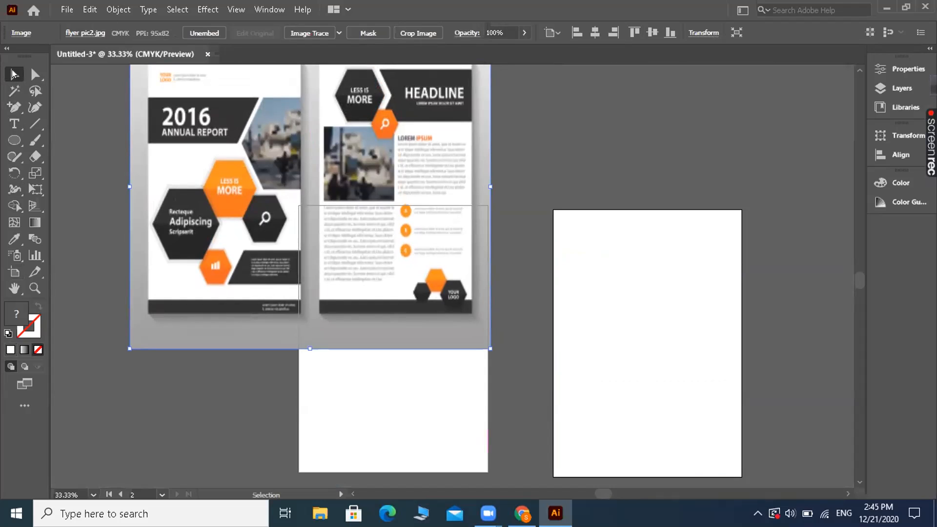
left_click(587, 275)
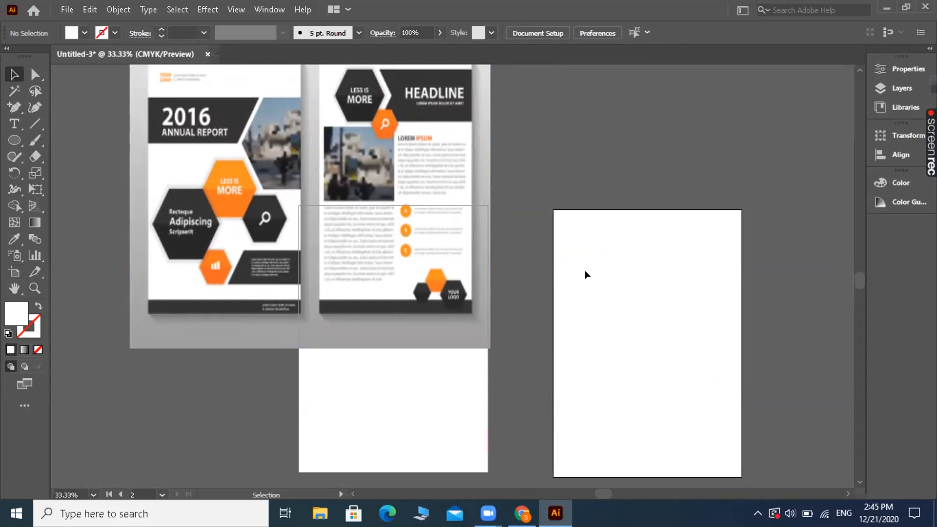
Shift the flyer reference image horizontally to the right until its edge reaches Artboard 2.
key("ctrl+plus")
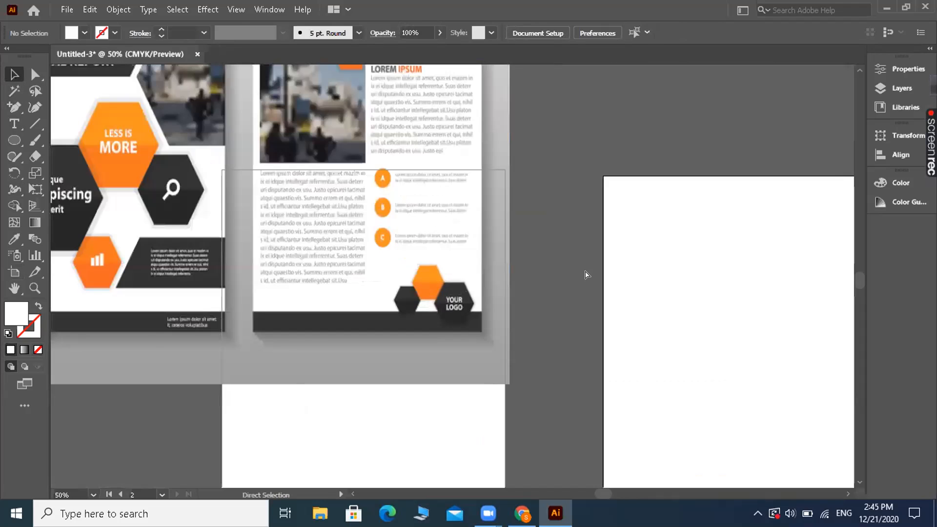
key("ctrl+minus")
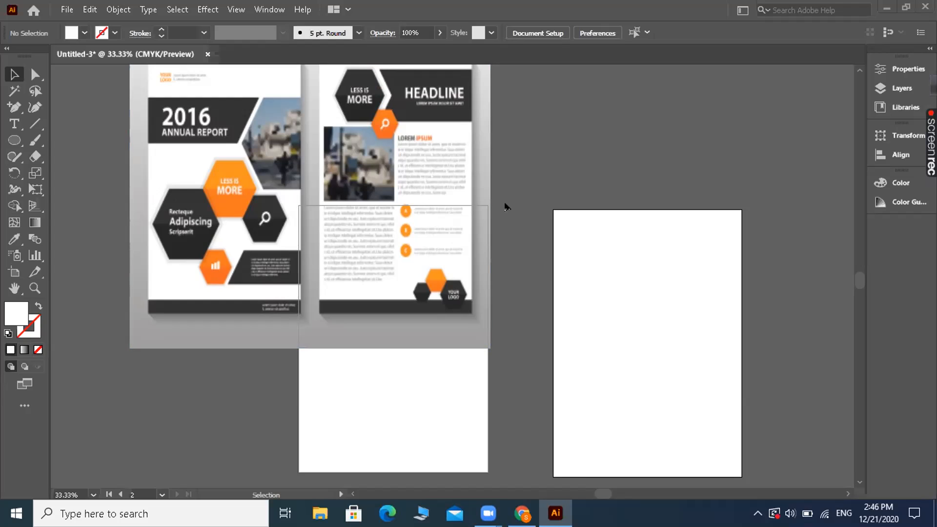
key("ctrl+equal")
key("ctrl+equal")
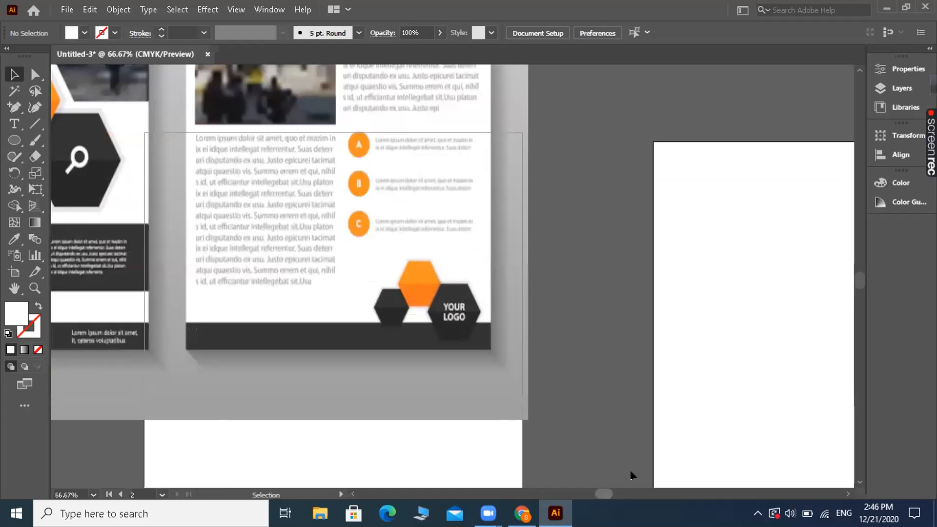
scroll(461, 337, "right", 1)
left_click_drag(461, 338, 583, 340)
left_click_drag(311, 257, 310, 253)
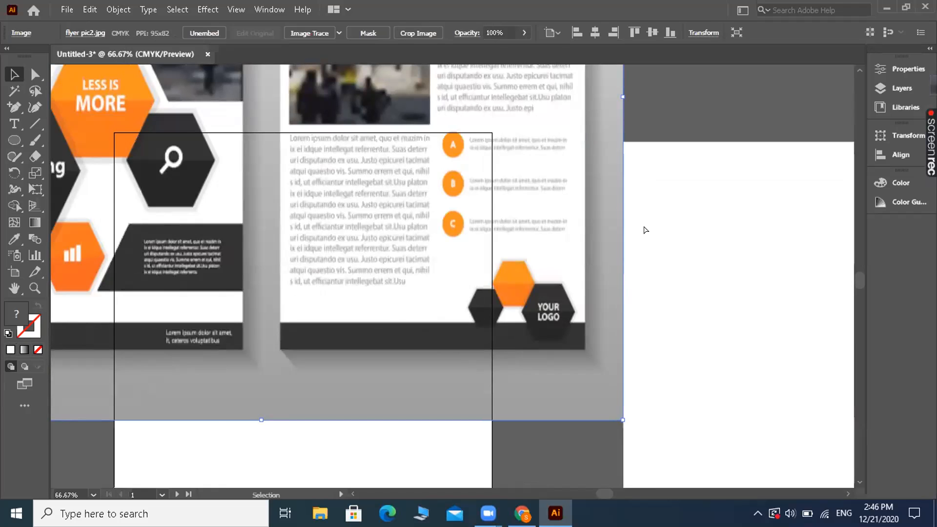
key("ctrl+1")
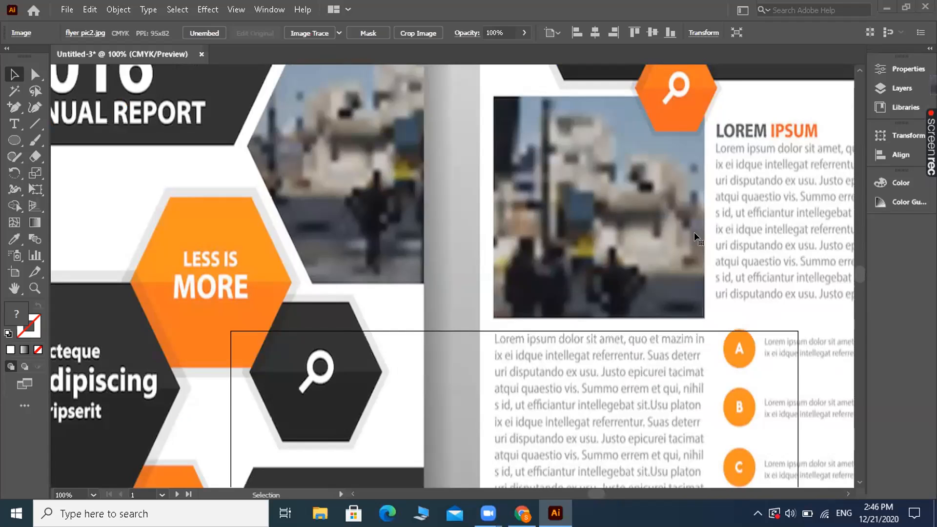
scroll(694, 233, "down", 5)
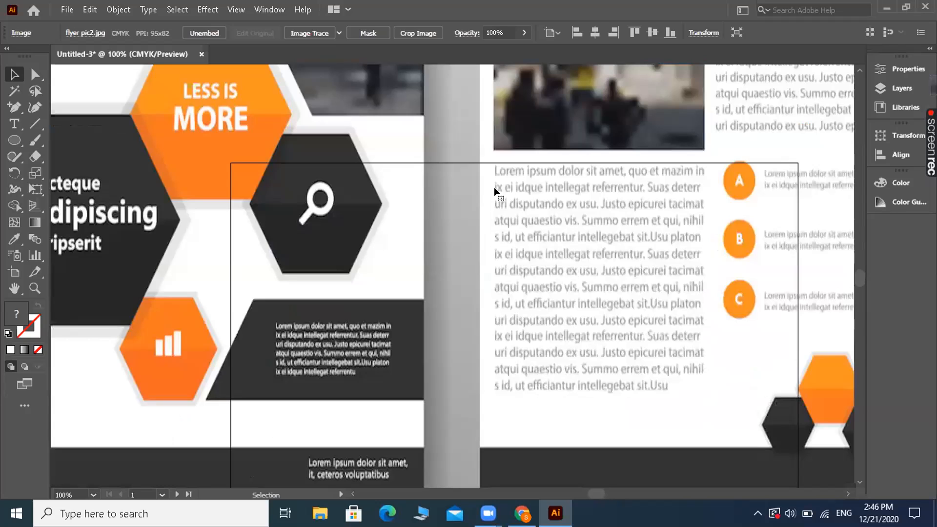
left_click_drag(424, 112, 424, 112)
scroll(423, 113, "down", 4)
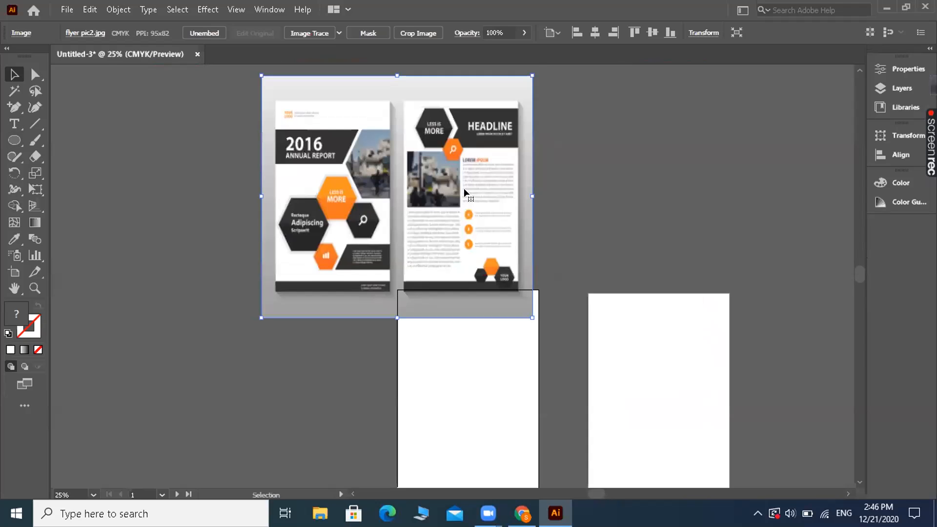
scroll(641, 286, "down", 2)
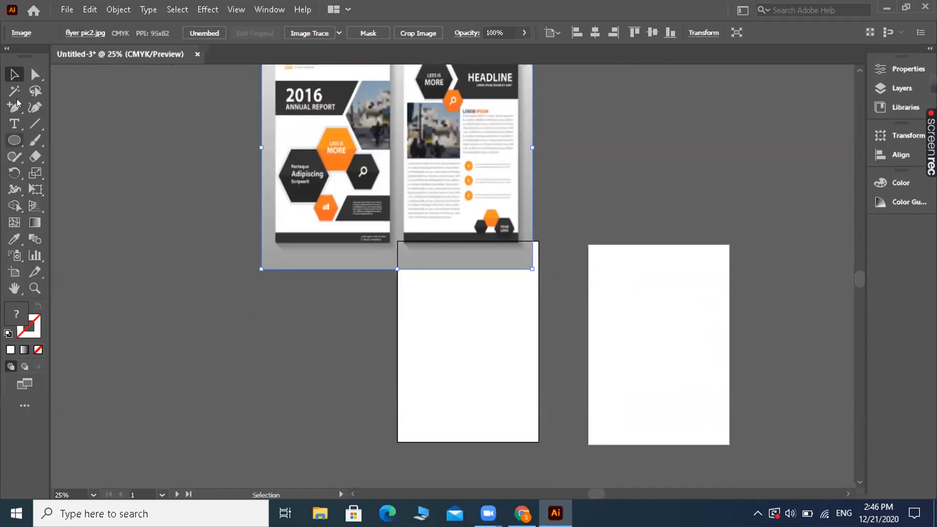
left_click(14, 140)
left_click(56, 158)
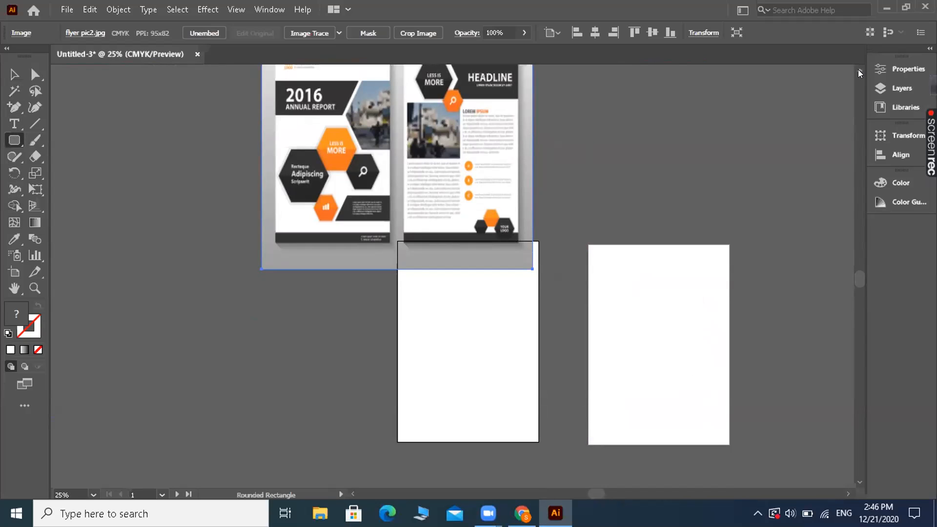
scroll(762, 195, "up", 1)
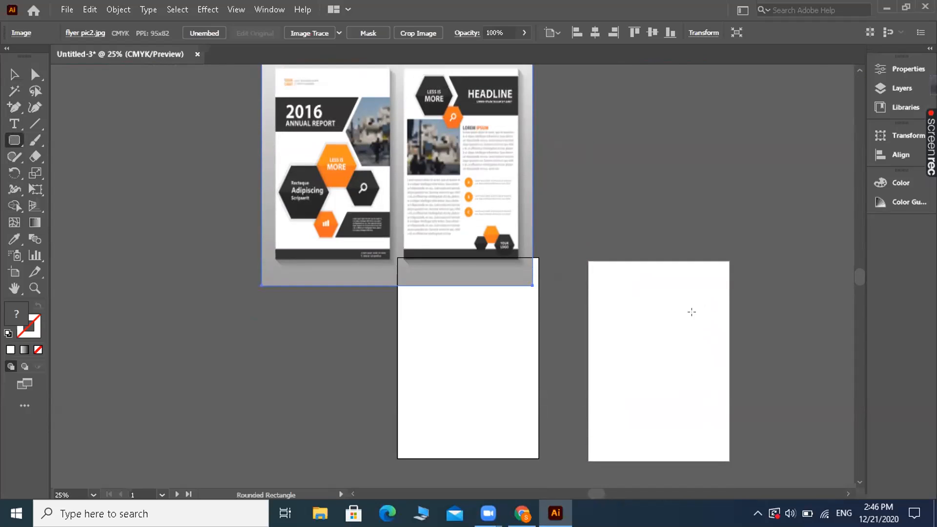
Go to artboard 2 and set the view magnification to 100%.
left_click(145, 492)
key("BackSpace")
type("2")
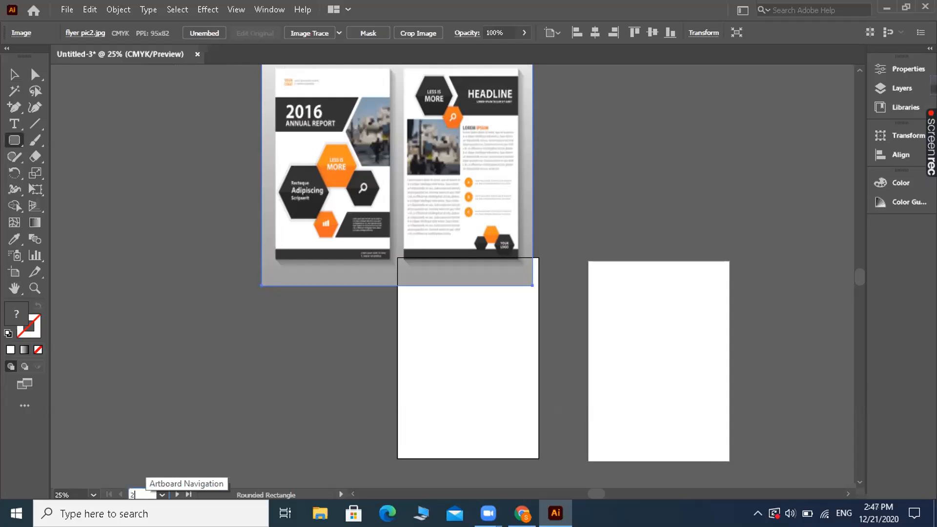
left_click(92, 494)
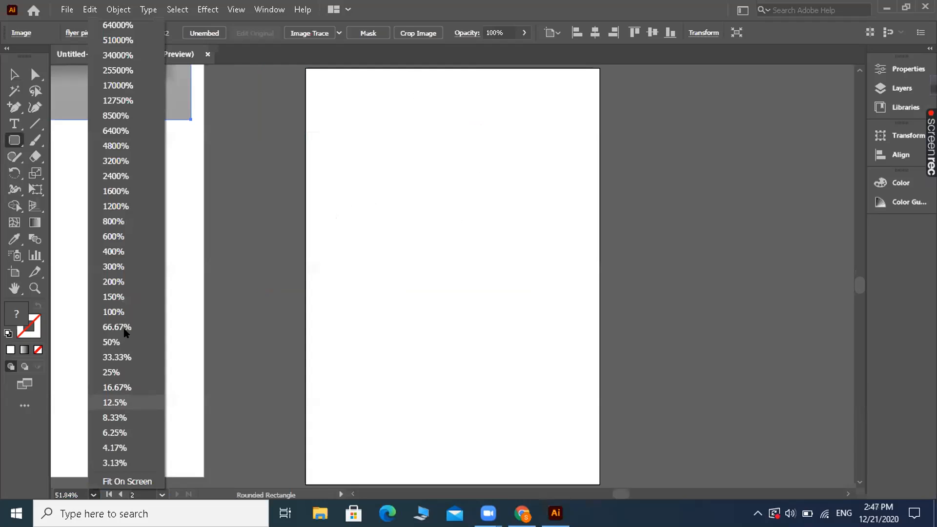
left_click(114, 312)
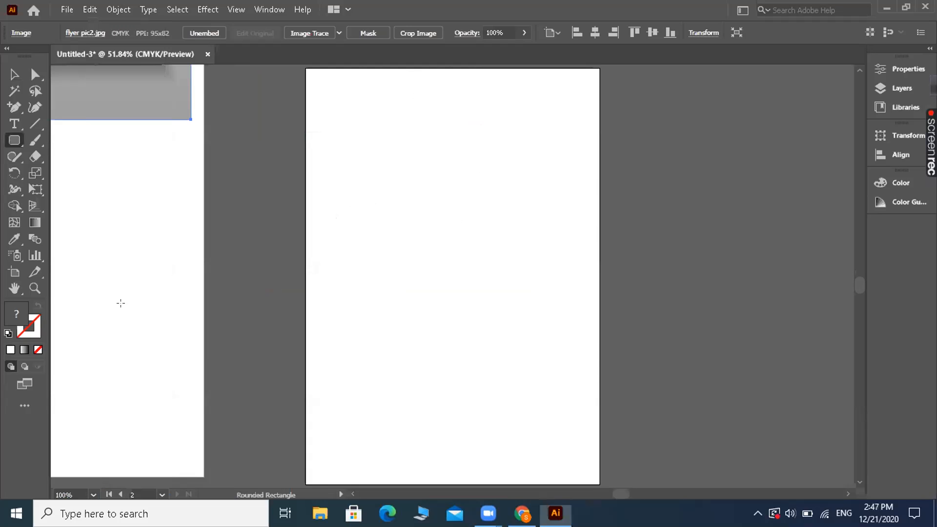
Move the flyer reference image up and to the left, clear of both artboards, and deselect it.
key("ctrl+minus")
key("ctrl+minus")
key("ctrl+minus")
key("ctrl+minus")
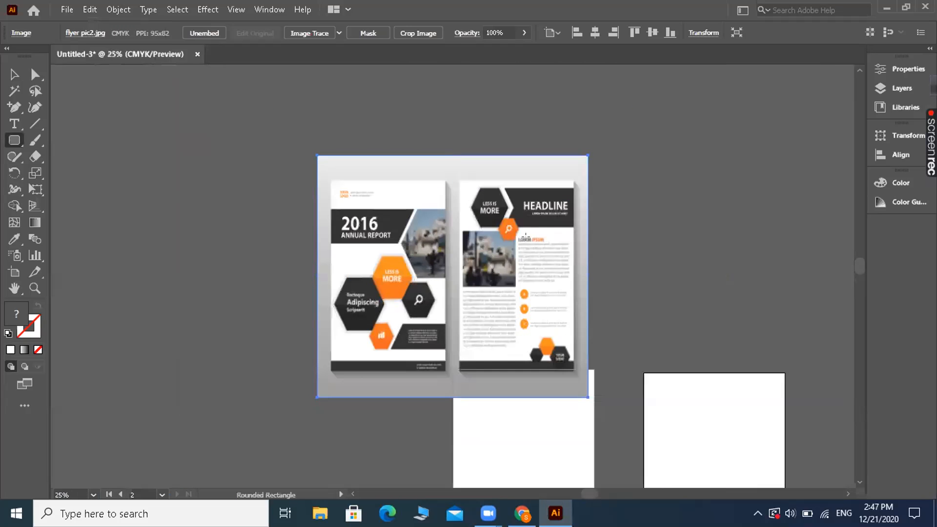
left_click(15, 75)
left_click_drag(440, 222, 321, 130)
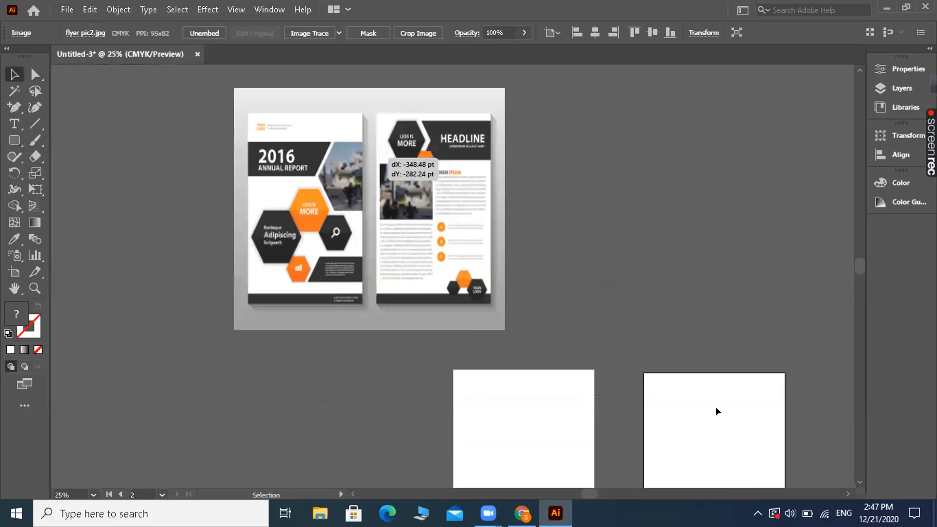
left_click(707, 293)
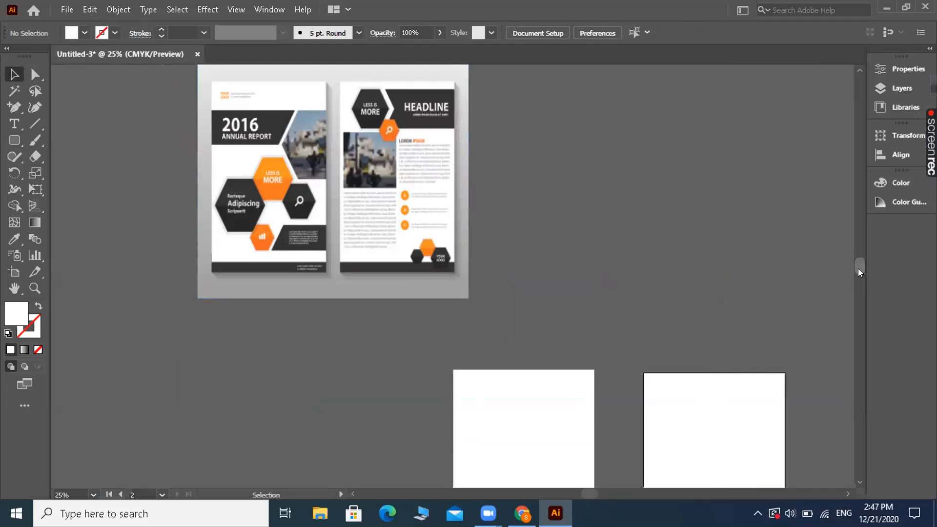
scroll(455, 468, "down", 1)
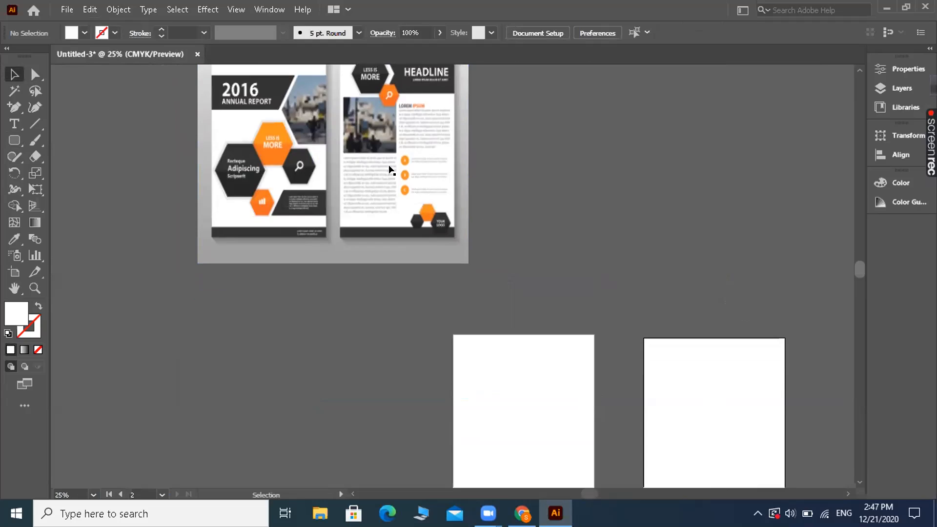
scroll(443, 236, "down", 1)
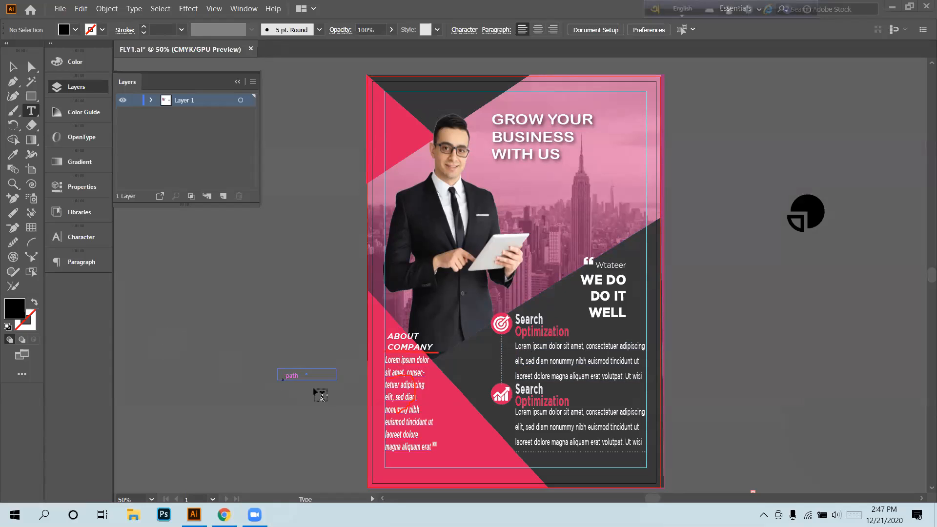
left_click_drag(433, 347, 391, 343)
key("Escape")
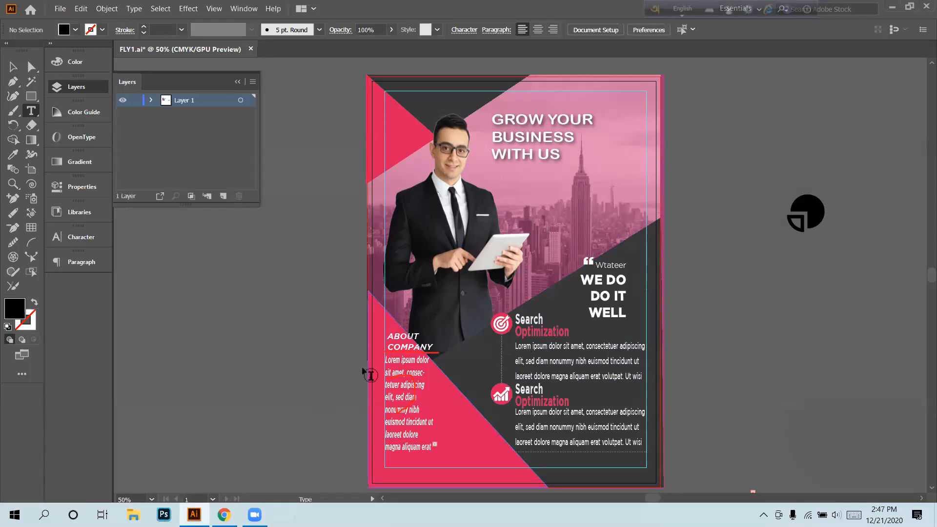
left_click(390, 332)
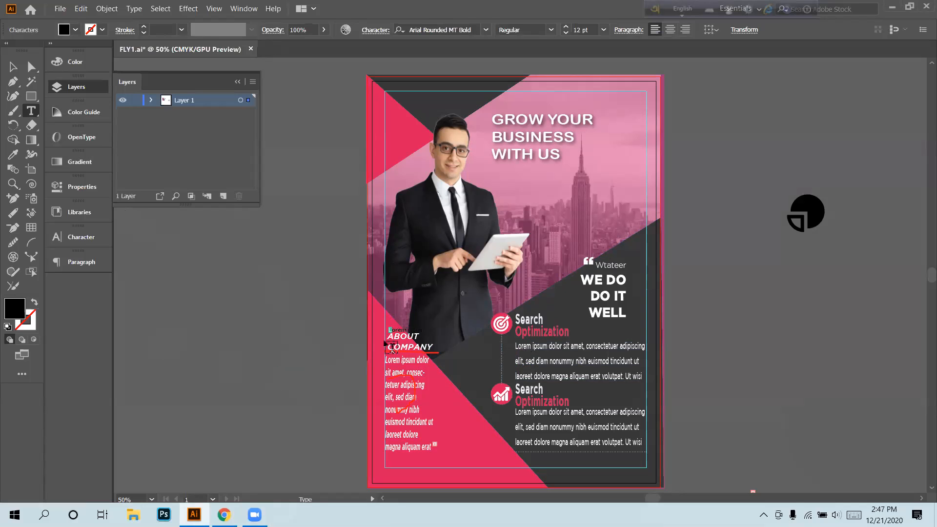
key("ctrl+z")
Select the ABOUT COMPANY heading text in the FLY1.ai flyer and look through the available fonts.
left_click_drag(389, 335, 437, 353)
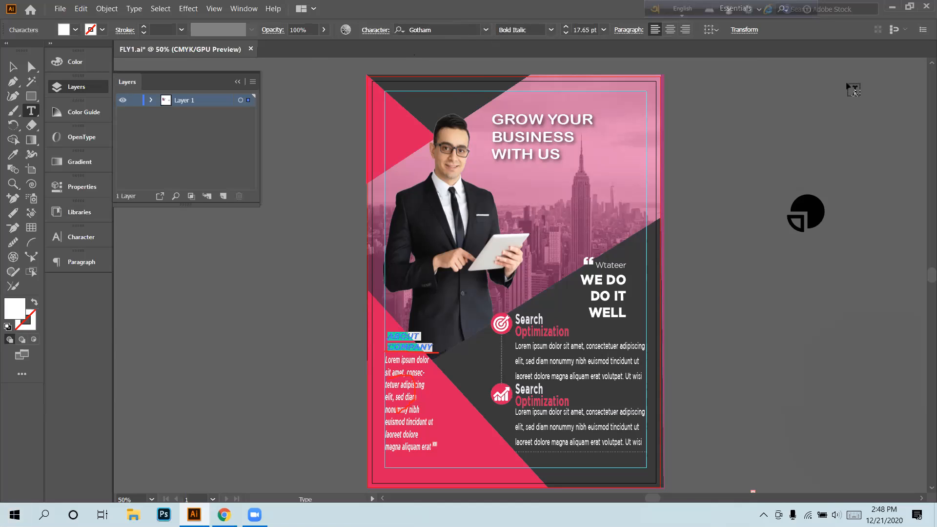
left_click(486, 29)
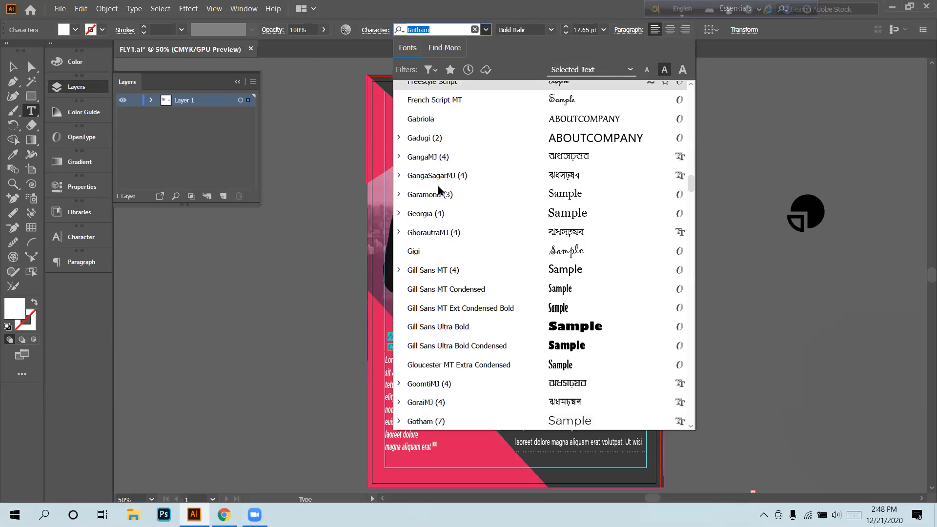
key("Escape")
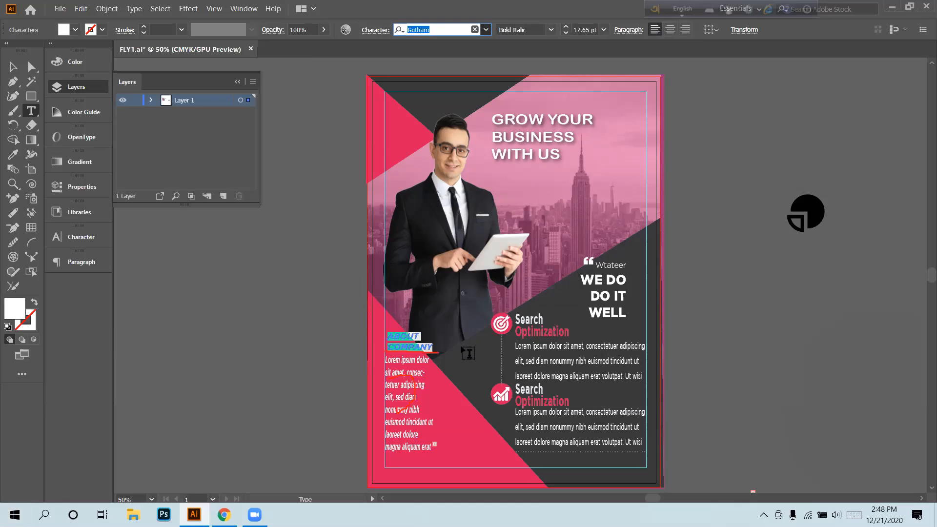
Browse the font family list again for the selected ABOUT COMPANY heading, leave its font unchanged and look over the flyer.
scroll(467, 354, "up", 6)
scroll(464, 108, "down", 5)
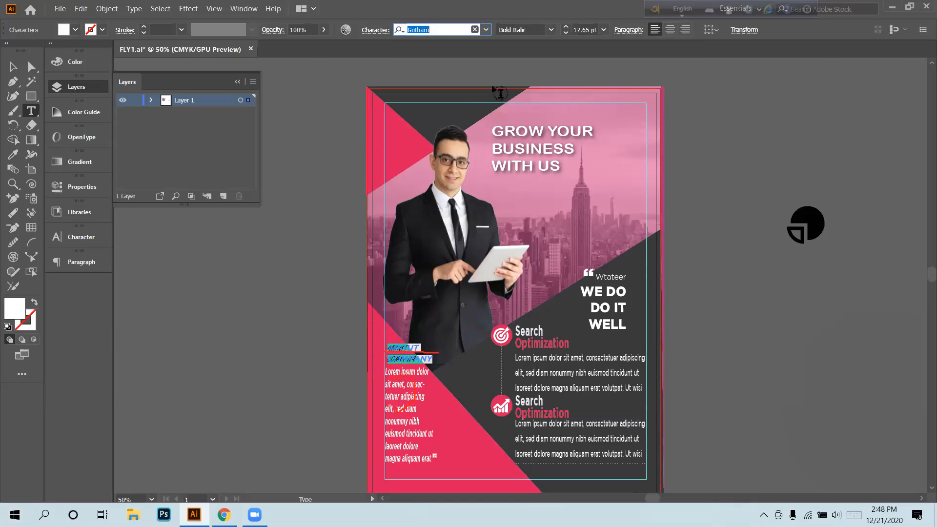
left_click(474, 29)
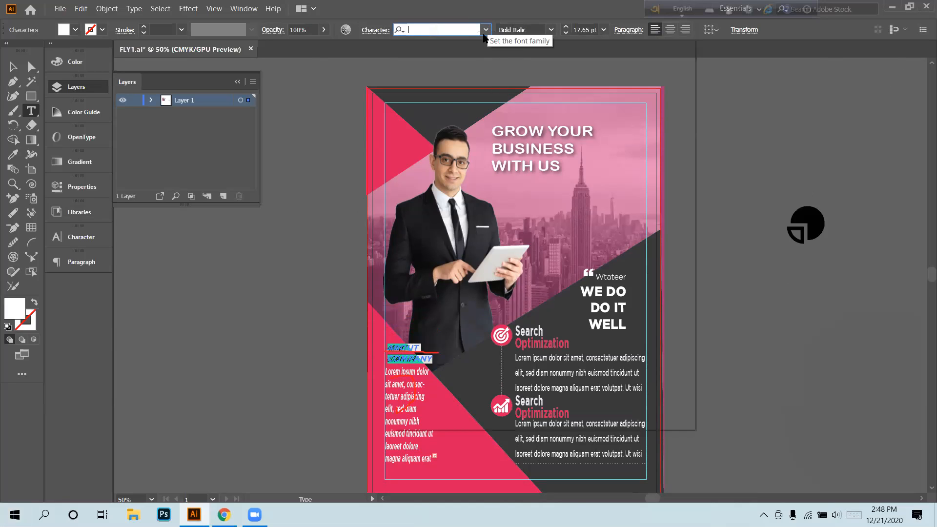
left_click(485, 33)
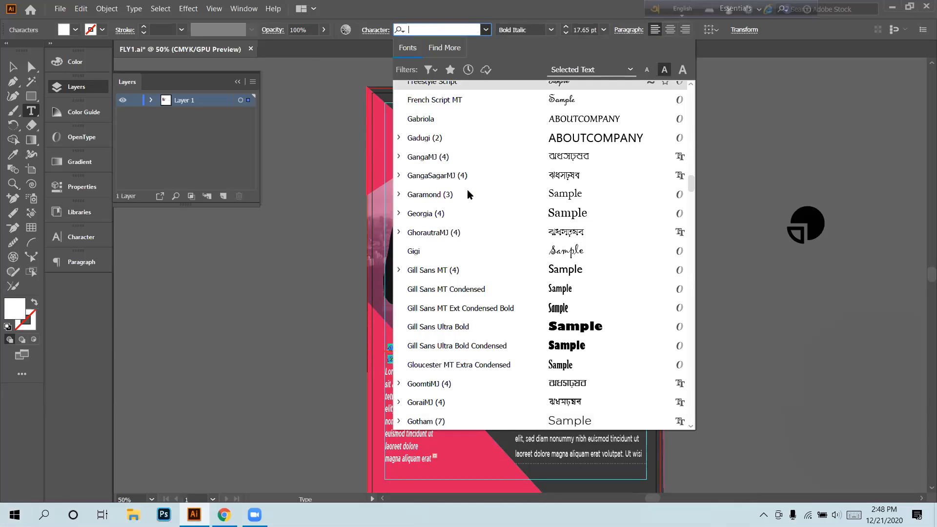
key("Escape")
scroll(469, 192, "up", 3)
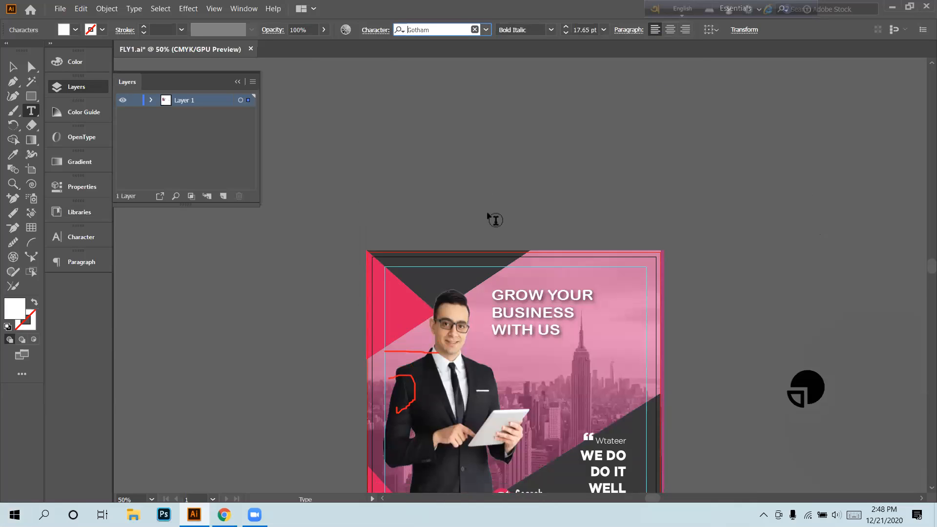
scroll(494, 213, "down", 3)
scroll(494, 212, "down", 2)
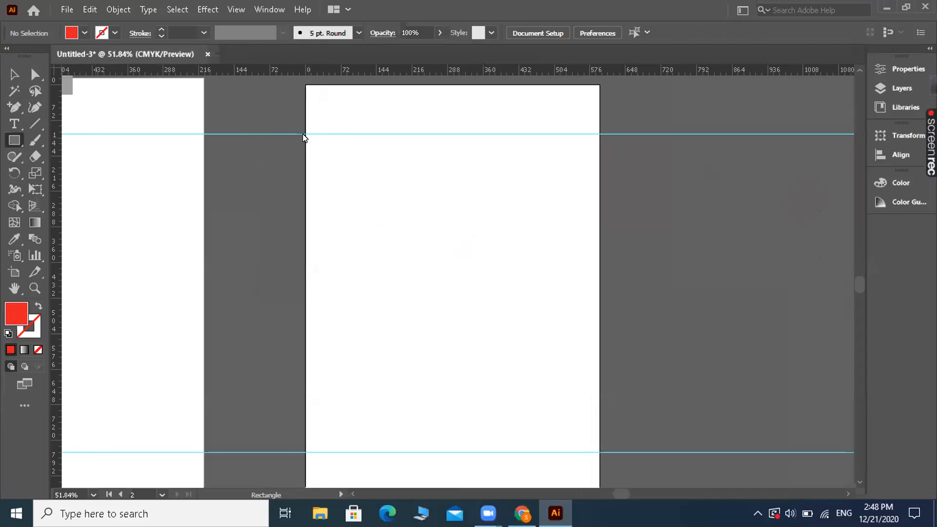
Draw a rectangle about 365 pt wide and 150 pt high below Artboard 2's upper guide, filled with near-black 070707.
left_click_drag(303, 135, 23, 284)
double_click(18, 306)
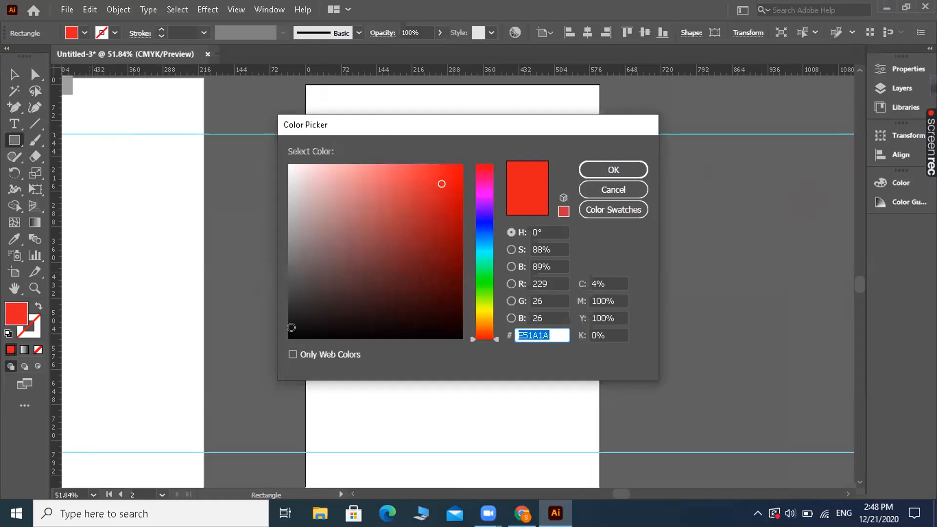
left_click(293, 334)
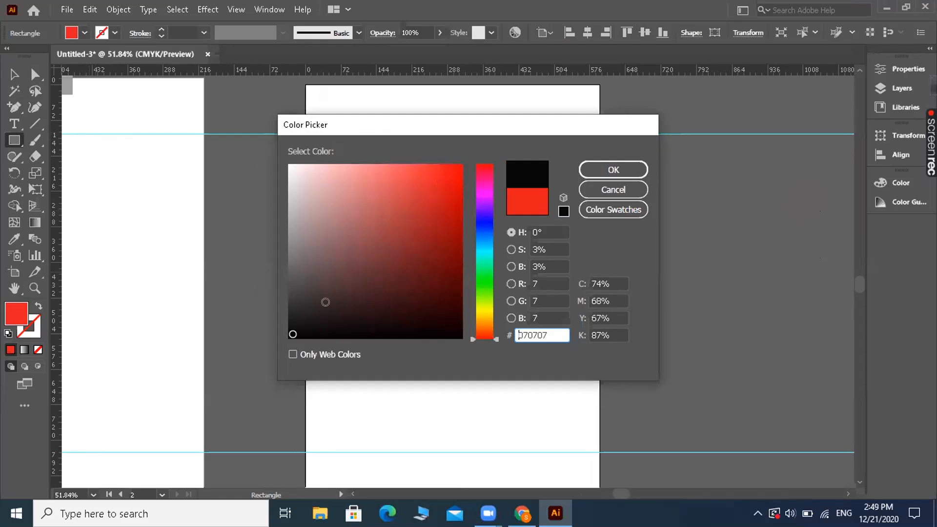
left_click(630, 168)
Recolour the rectangle with the dark grey sampled from the 2016 ANNUAL REPORT banner in the flyer reference image.
key("v")
key("ctrl+minus")
key("ctrl+minus")
key("ctrl+minus")
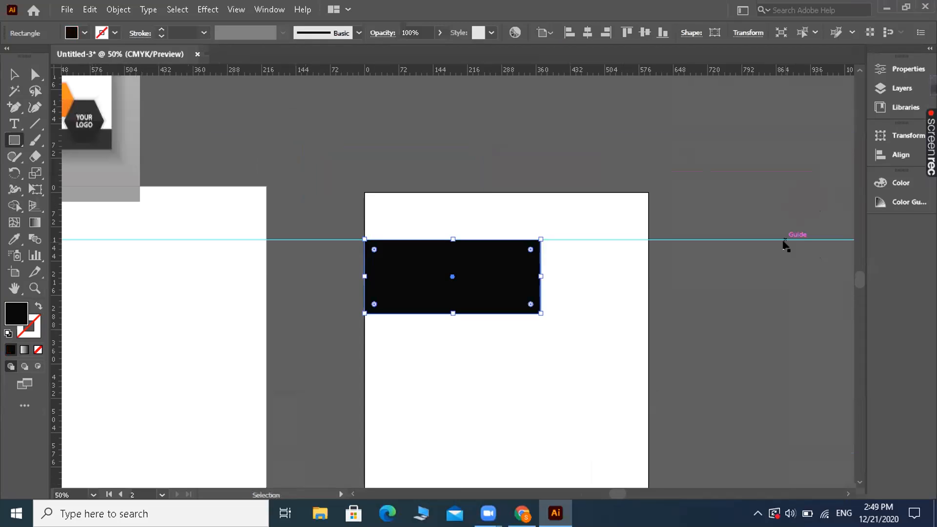
key("ctrl+minus")
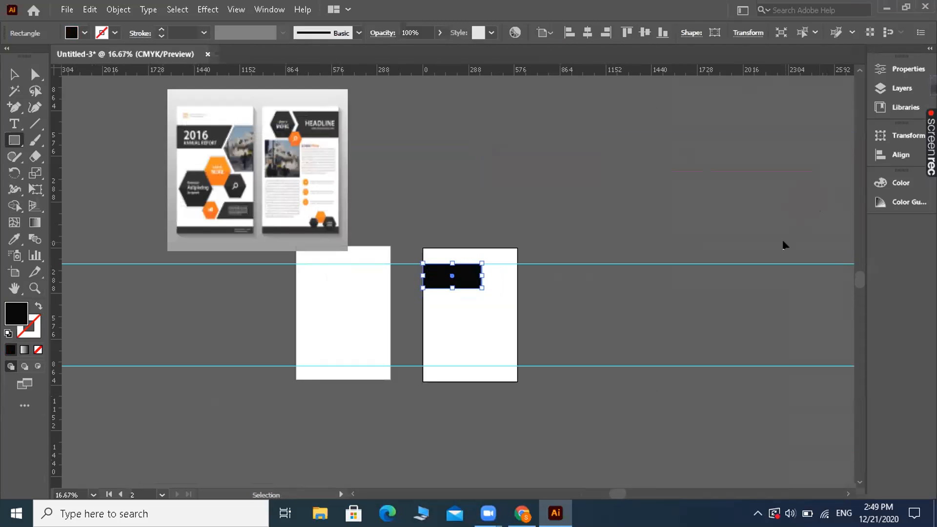
key("m")
key("ctrl+equal")
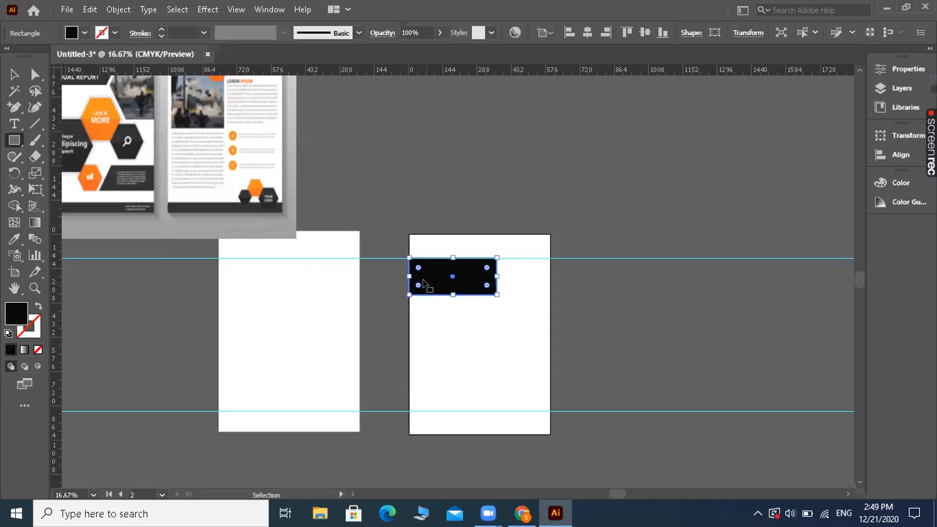
left_click(14, 238)
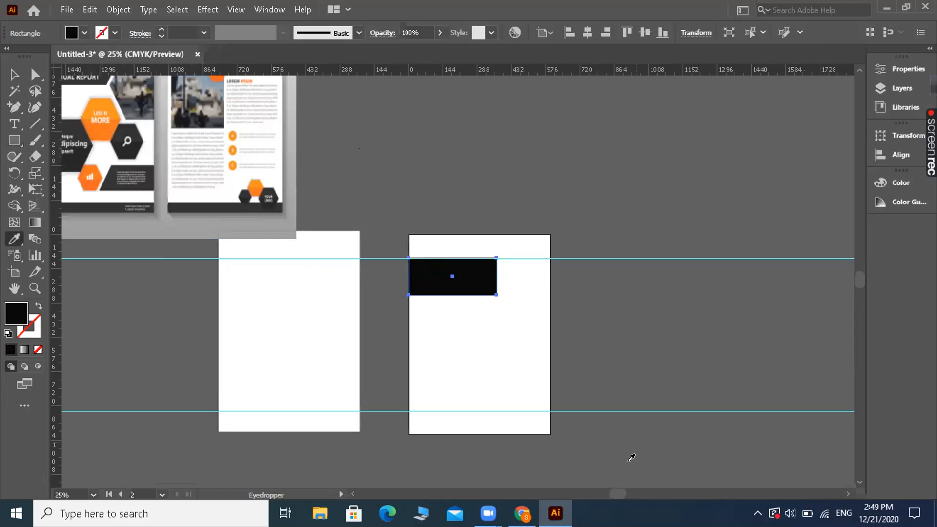
scroll(629, 456, "left", 2)
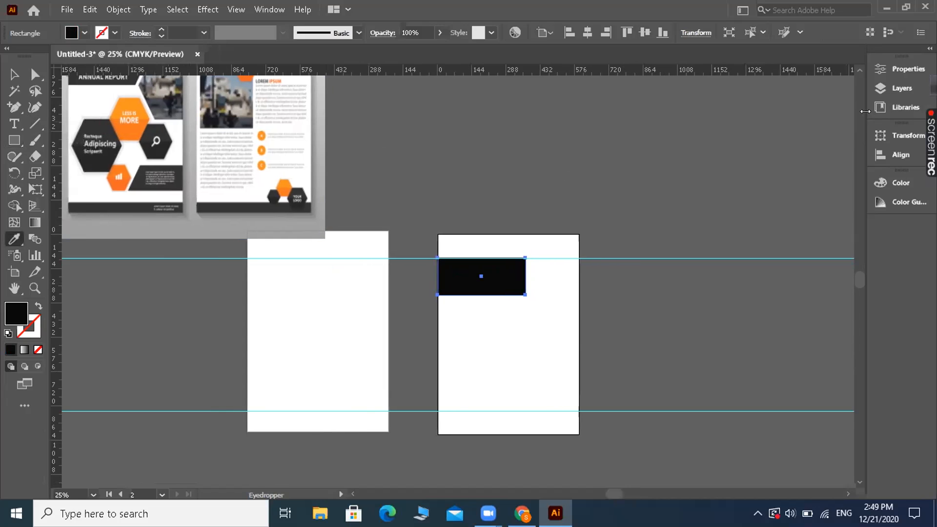
scroll(851, 69, "up", 5)
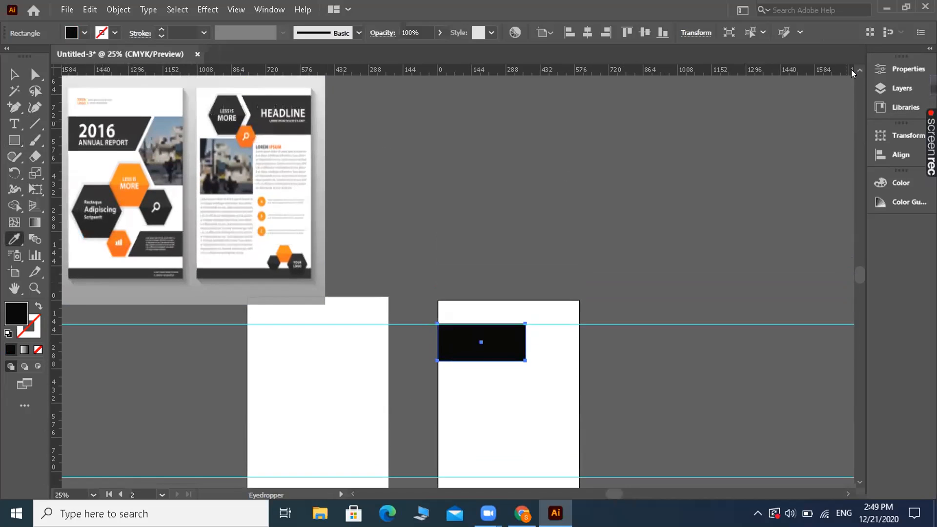
left_click(138, 132)
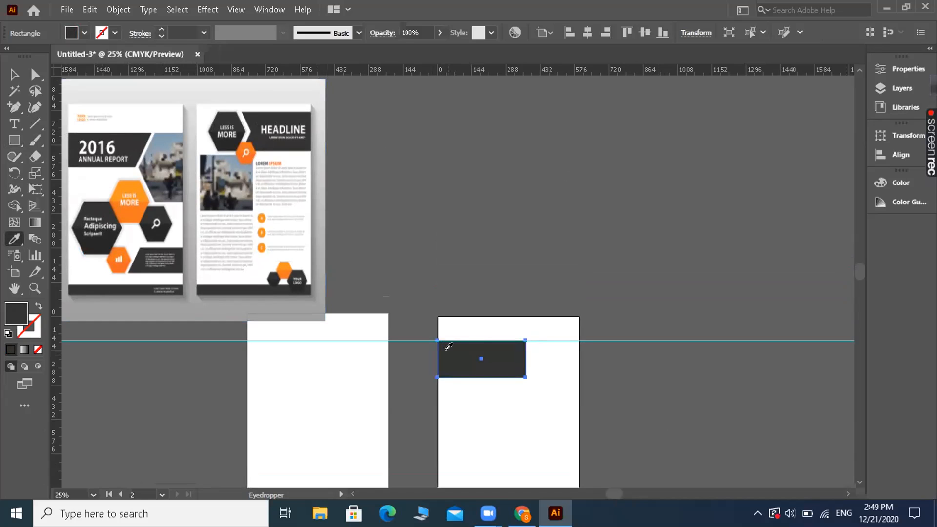
key("v")
Place a line of placeholder text on the dark grey rectangle and set its font size to 60 pt.
left_click_drag(860, 267, 856, 271)
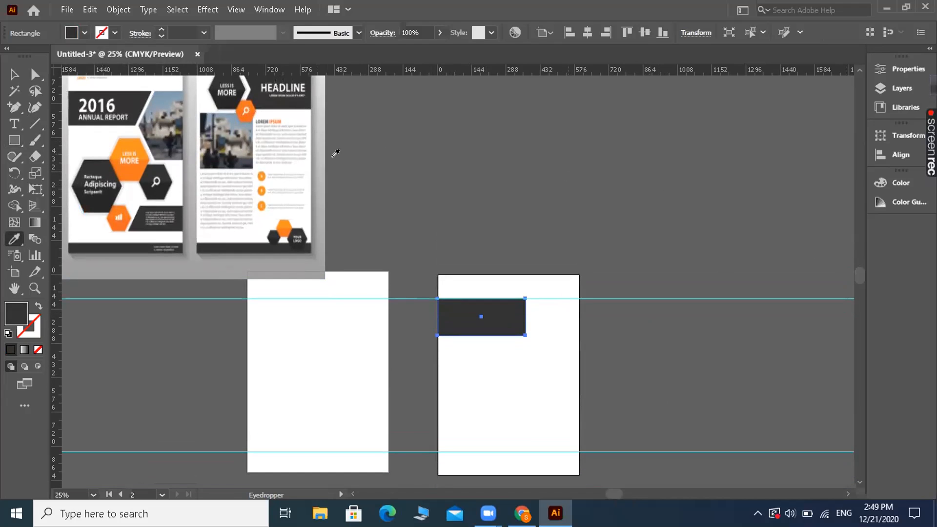
left_click(16, 122)
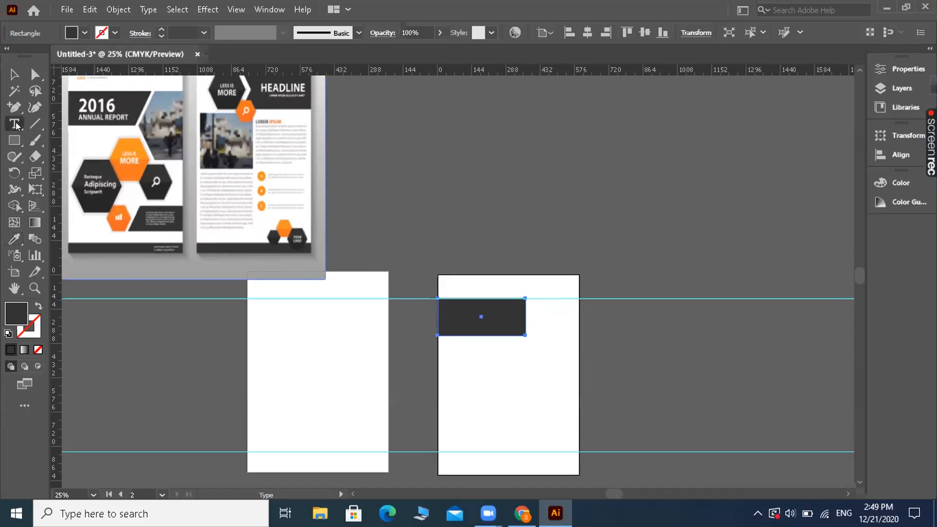
left_click(450, 305)
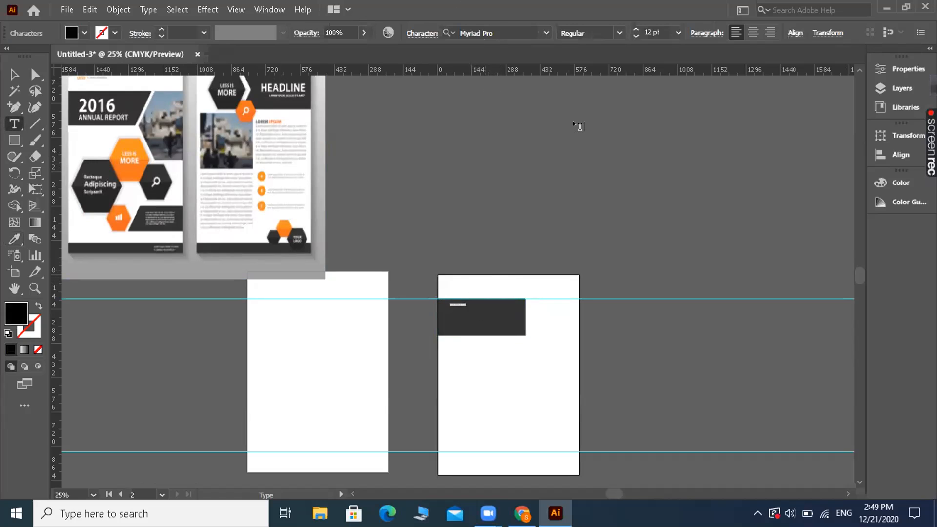
left_click(677, 33)
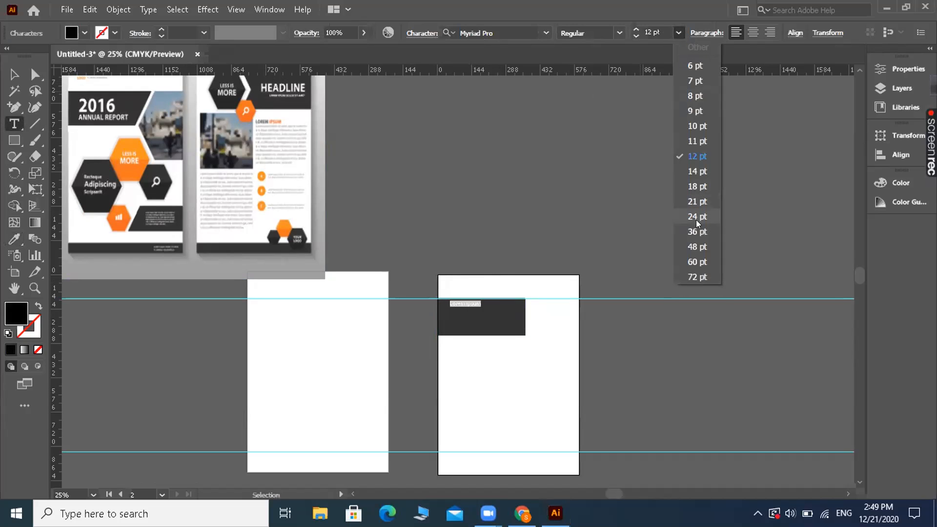
left_click(698, 264)
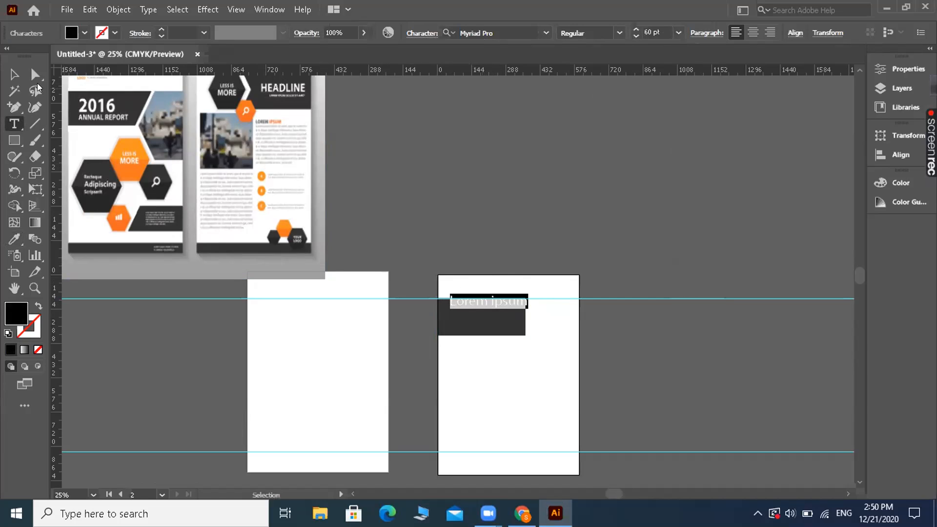
Shift the 60 pt placeholder text down and left onto the dark rectangle and delete it.
left_click(13, 74)
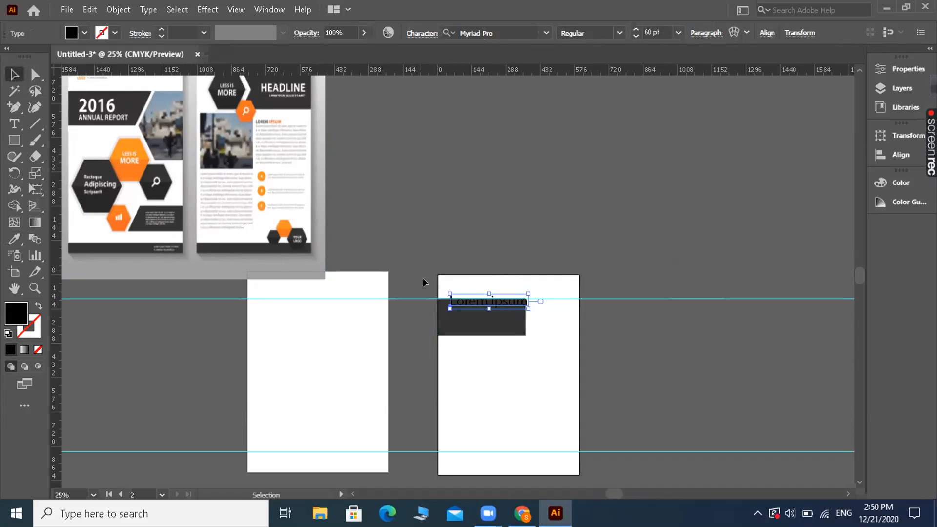
left_click_drag(467, 304, 462, 311)
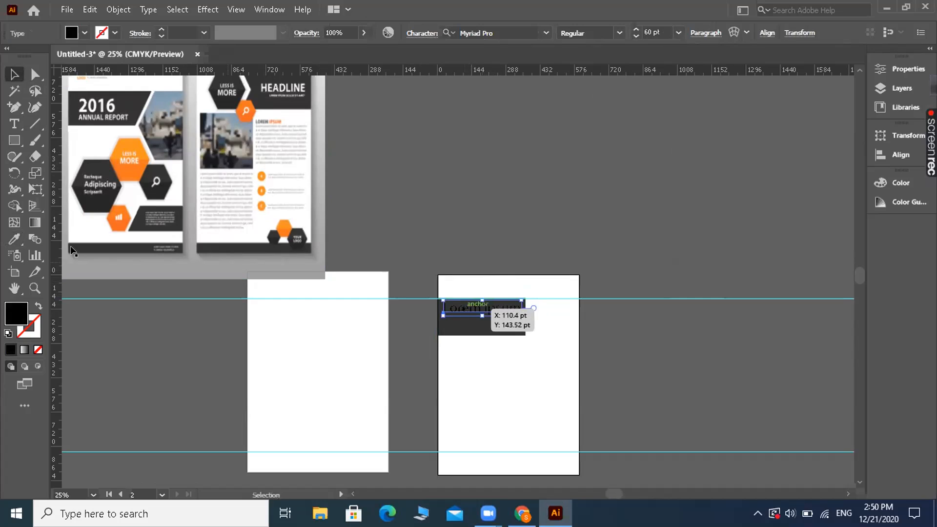
key("Delete")
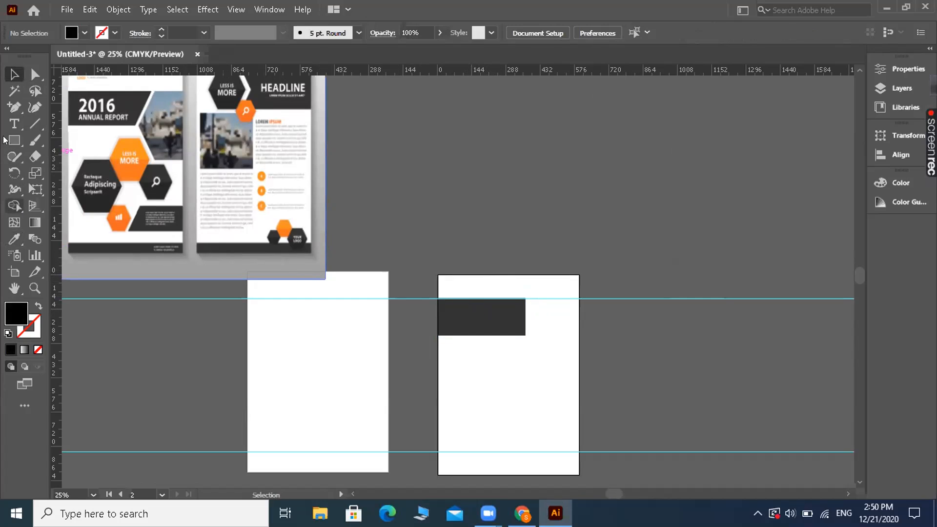
Place a new line of text at the dark rectangle's upper edge and colour it off-white F9F7F8.
left_click(14, 121)
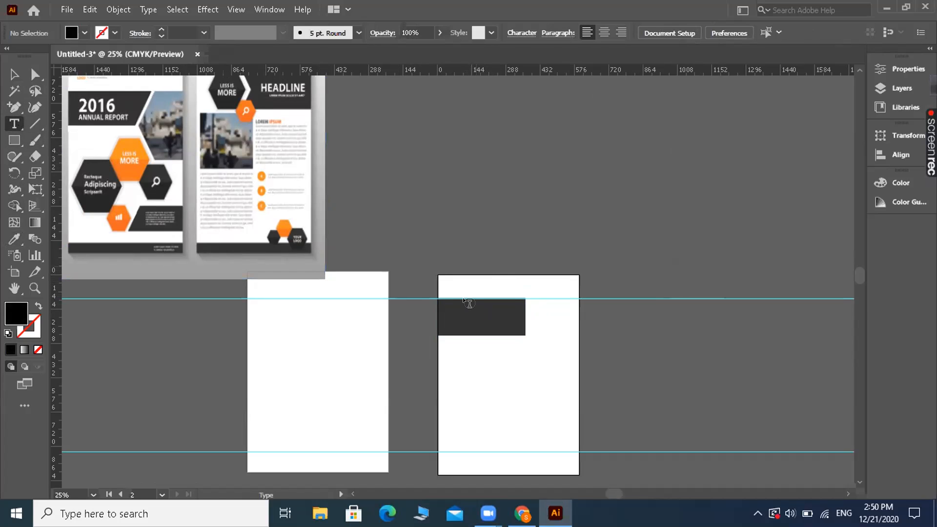
left_click(447, 296)
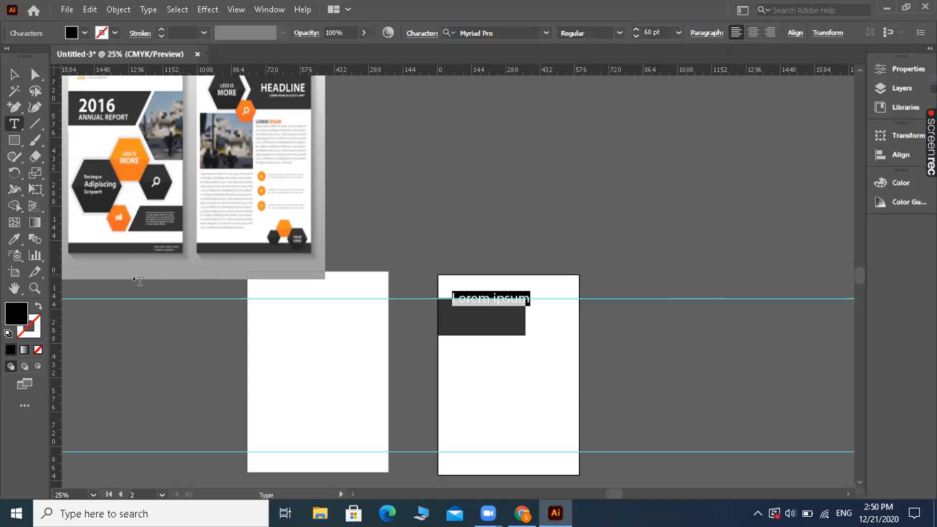
double_click(23, 313)
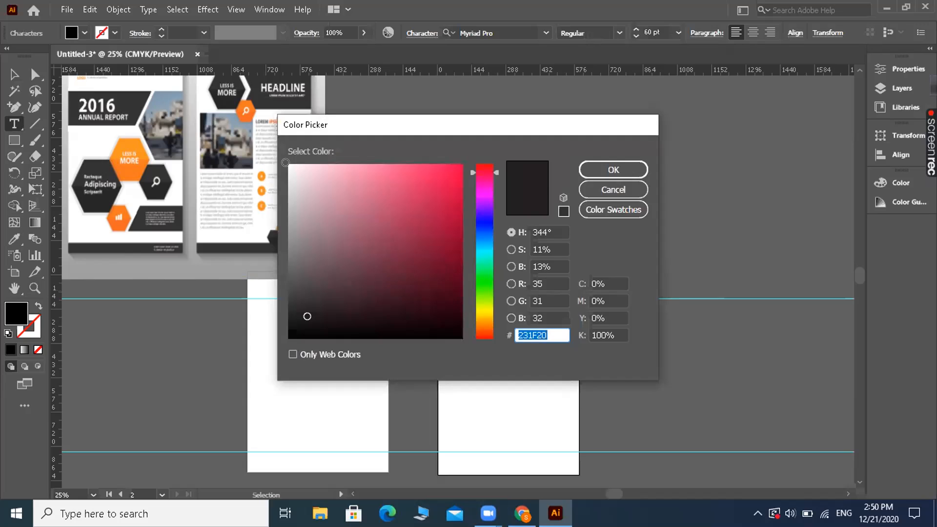
left_click(289, 166)
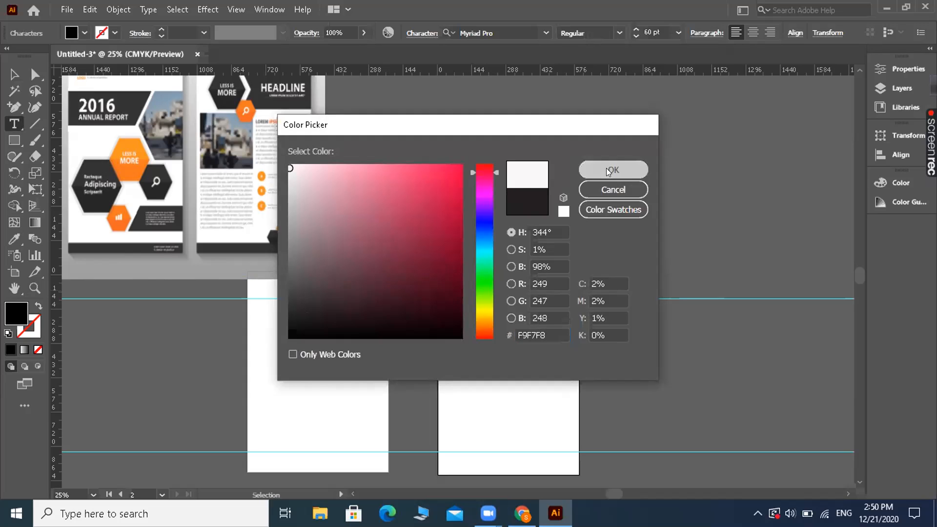
left_click(608, 171)
Replace the Lorem ipsum placeholder with 2016 and finish editing the text.
left_click(498, 291)
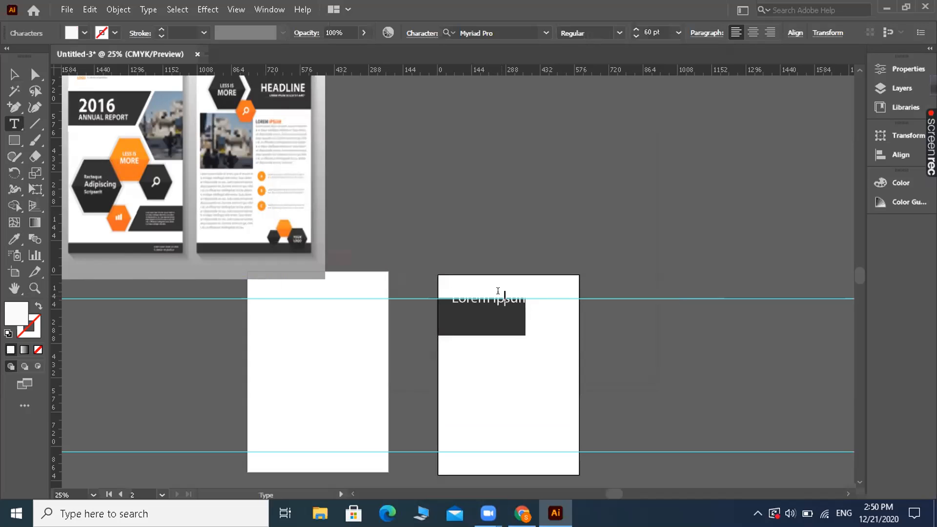
left_click(521, 294)
key("BackSpace")
key("BackSpace")
key("BackSpace")
key("BackSpace")
key("BackSpace")
key("BackSpace")
key("BackSpace")
key("BackSpace")
key("BackSpace")
key("BackSpace")
key("BackSpace")
type("2016")
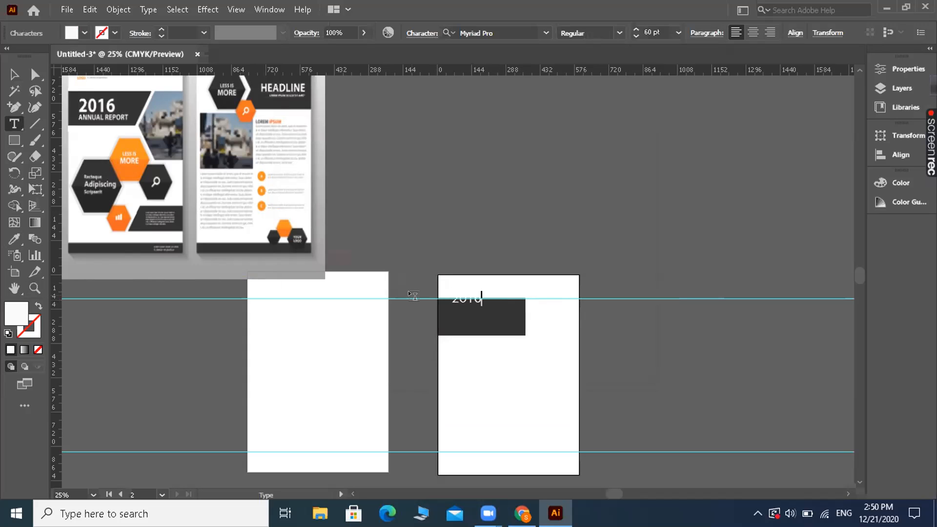
left_click(12, 74)
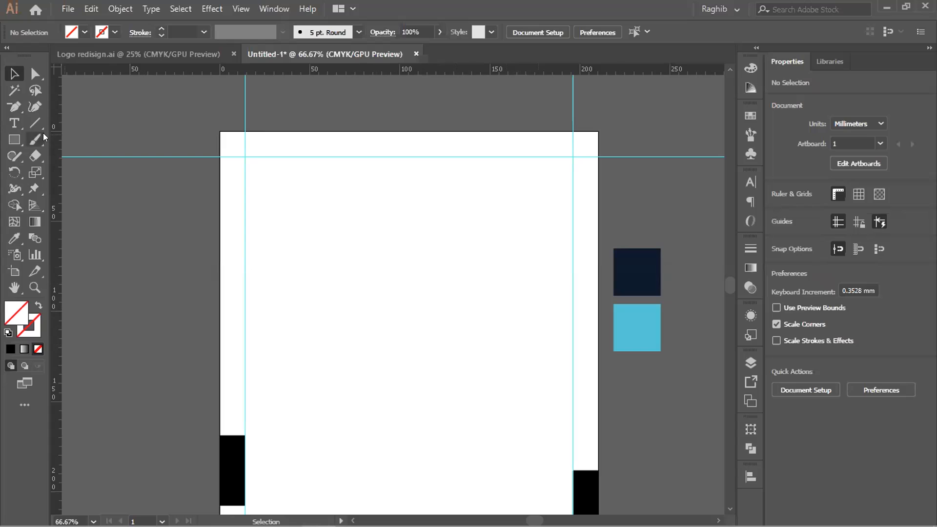
Draw an upright hexagon about 164 mm wide and 142 mm high, overlapping the upper-left corner of the Untitled-1 artboard.
left_click(15, 140)
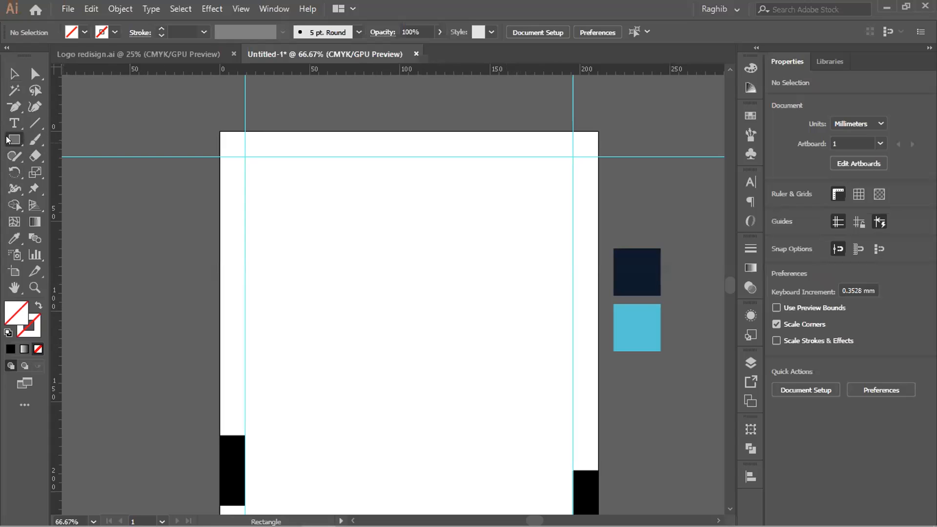
left_click(15, 140)
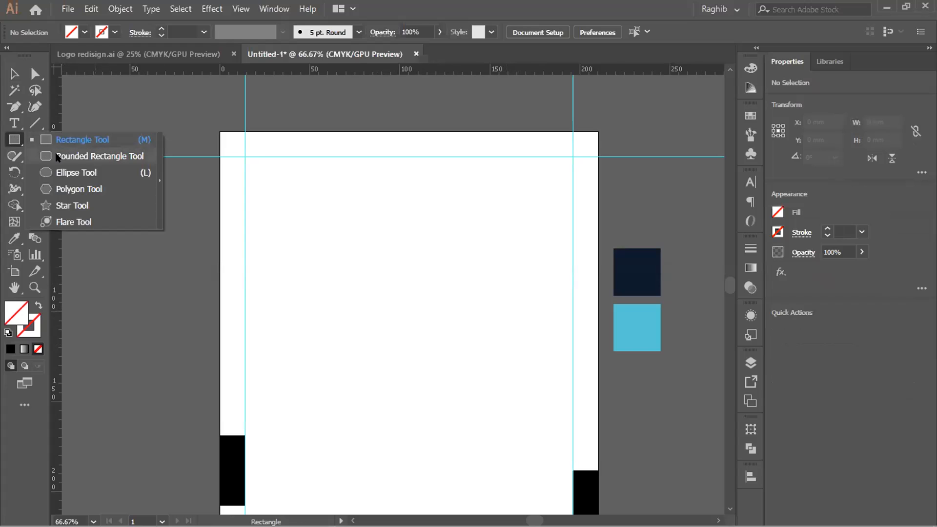
left_click(79, 190)
left_click_drag(334, 184, 408, 314)
left_click(15, 74)
left_click(15, 75)
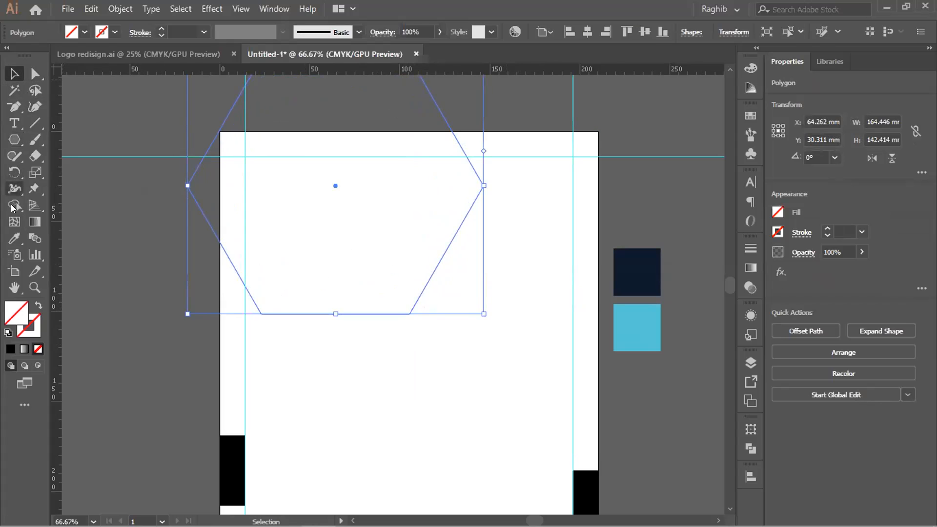
Fill the hexagon with the light blue sampled from the colour square beside the artboard and deselect it.
left_click(14, 238)
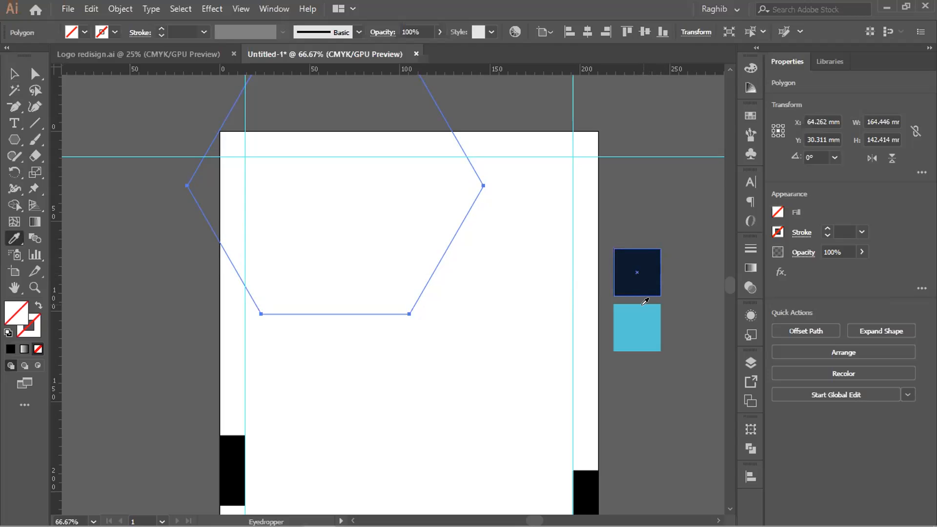
left_click(645, 305)
key("v")
left_click(10, 76)
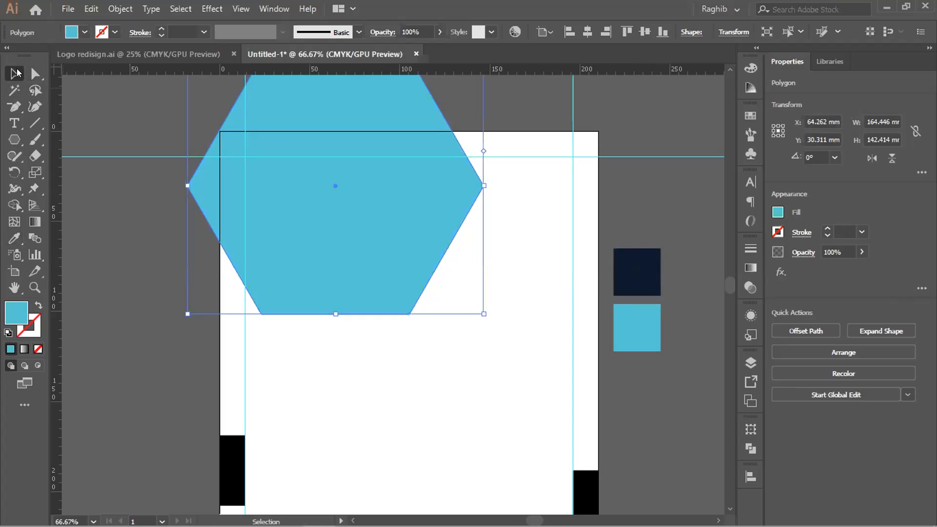
left_click(112, 104)
scroll(190, 177, "up", 1)
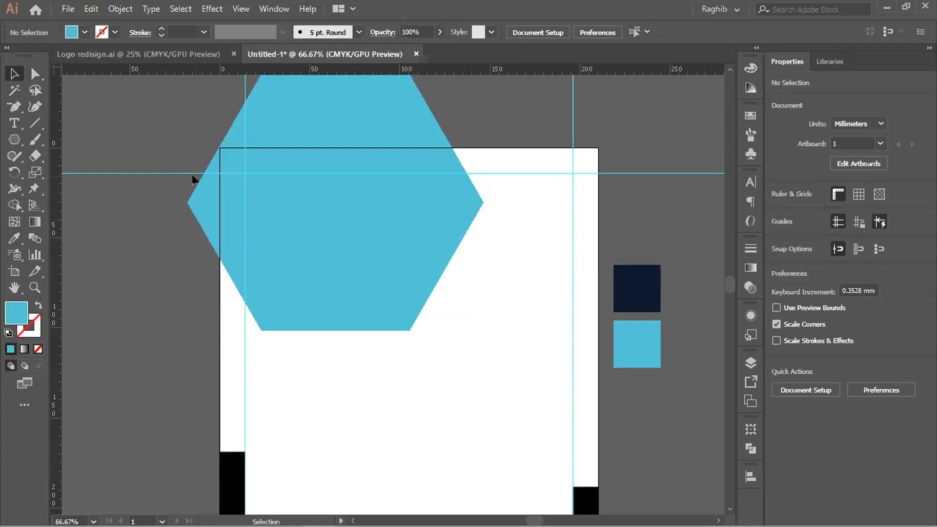
Move the light blue hexagon further over the artboard's upper-left corner and rotate it to about 336.8°.
left_click_drag(380, 199, 330, 223)
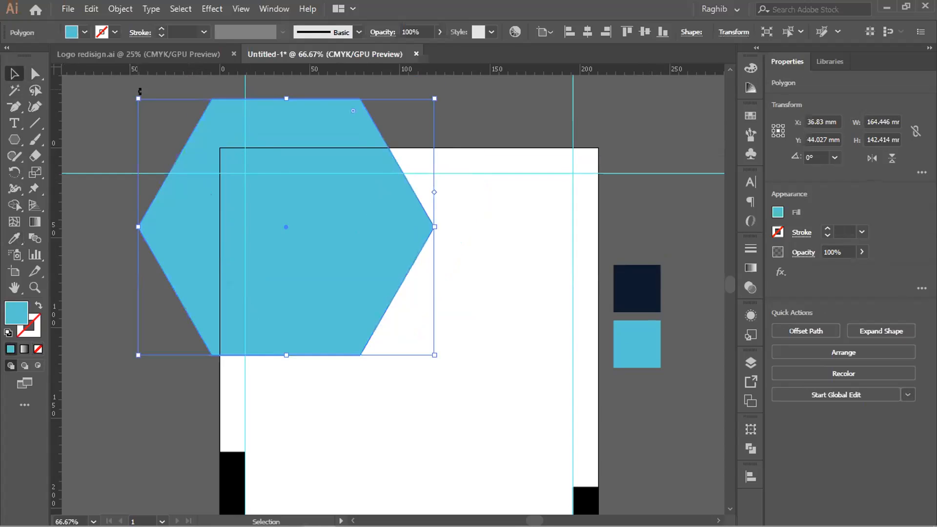
left_click_drag(206, 83, 266, 66)
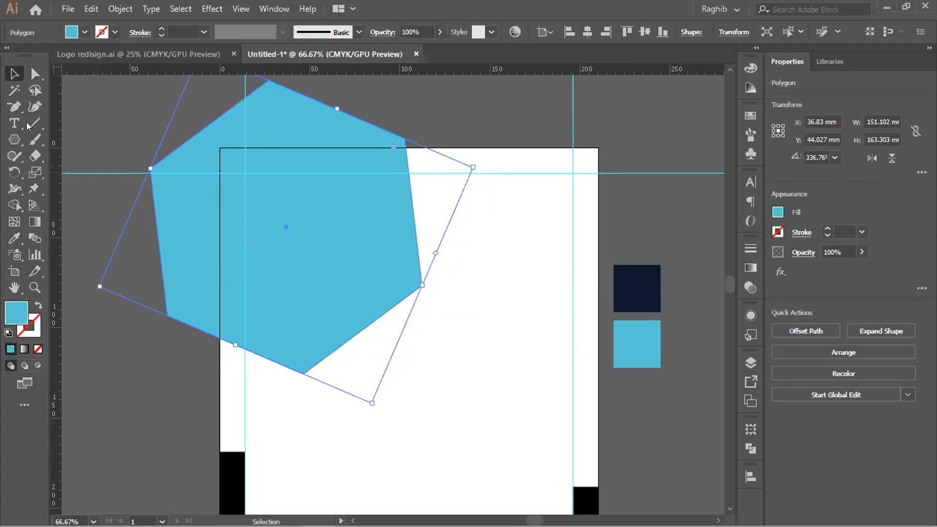
Round all corners of the light blue hexagon to a radius of about 28.8 mm.
left_click(34, 74)
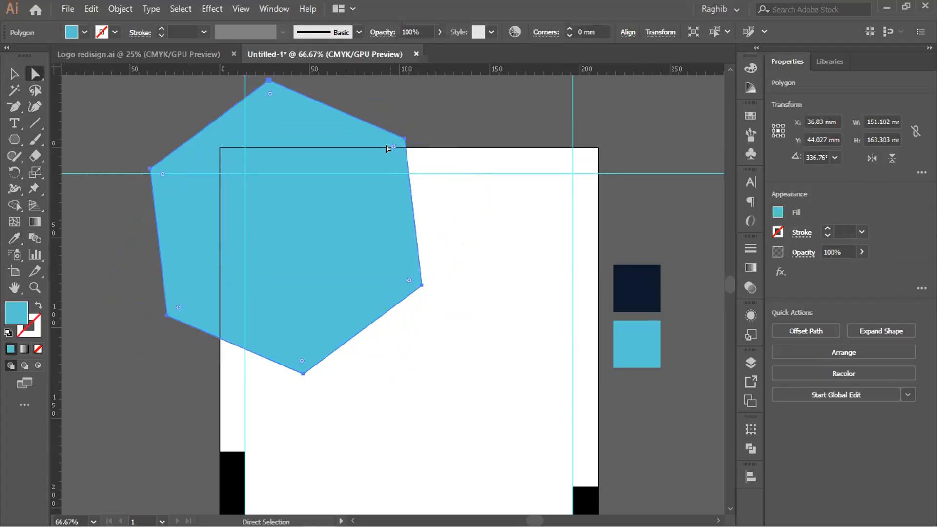
left_click_drag(394, 147, 355, 174)
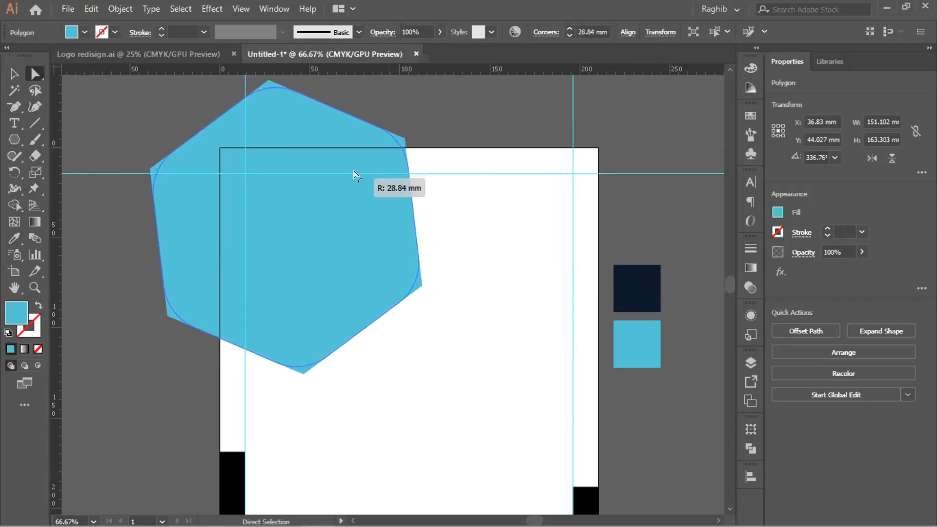
left_click_drag(355, 175, 355, 175)
Reposition the rounded hexagon over the artboard's upper-left corner, enlarged to about 160 by 174 mm and rotated to about 331°.
key("v")
left_click_drag(362, 260, 314, 244)
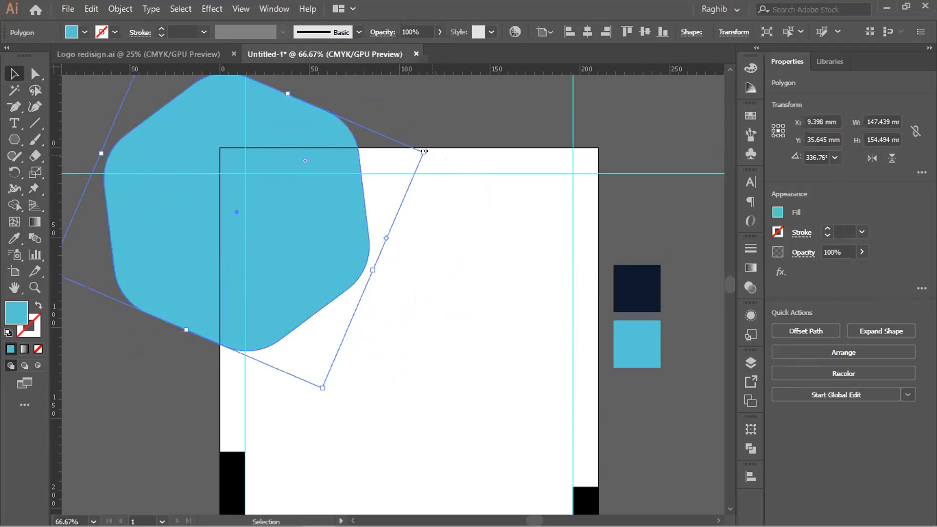
left_click_drag(423, 151, 445, 145)
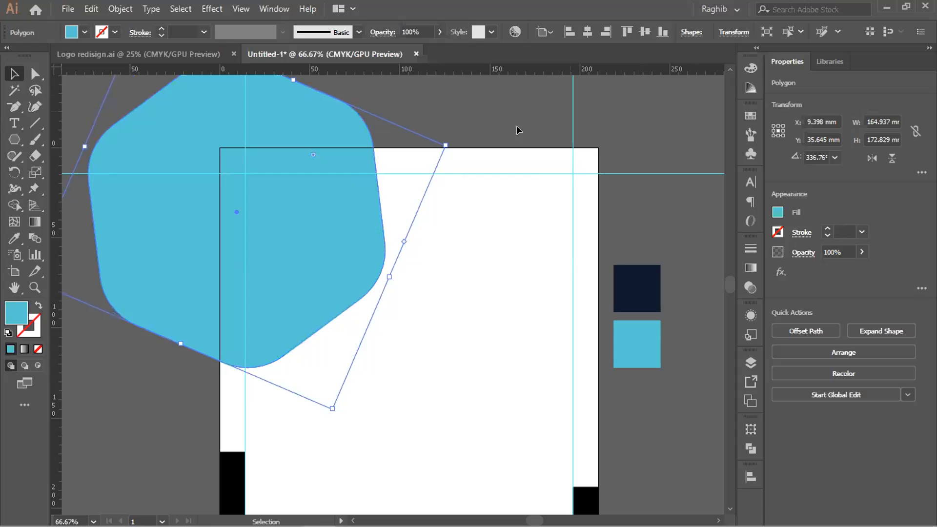
left_click_drag(446, 142, 459, 149)
left_click_drag(308, 228, 321, 215)
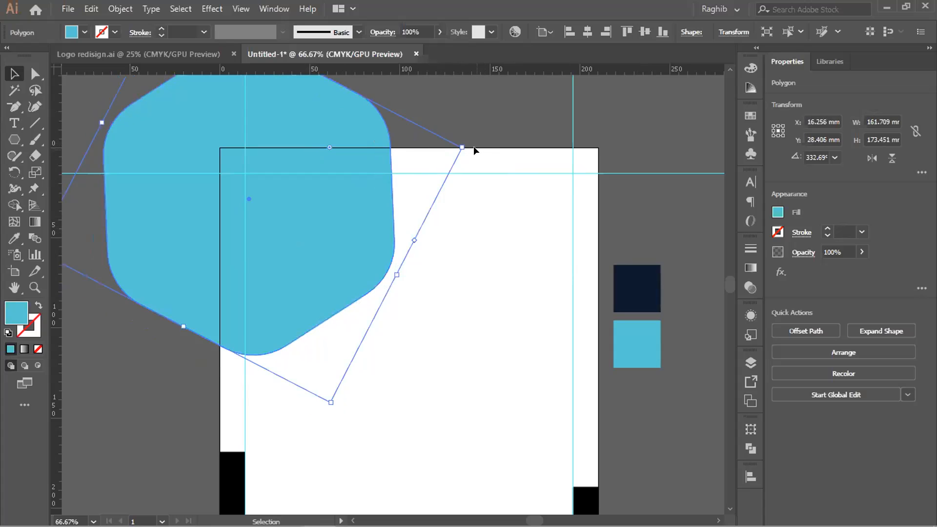
left_click_drag(476, 144, 456, 160)
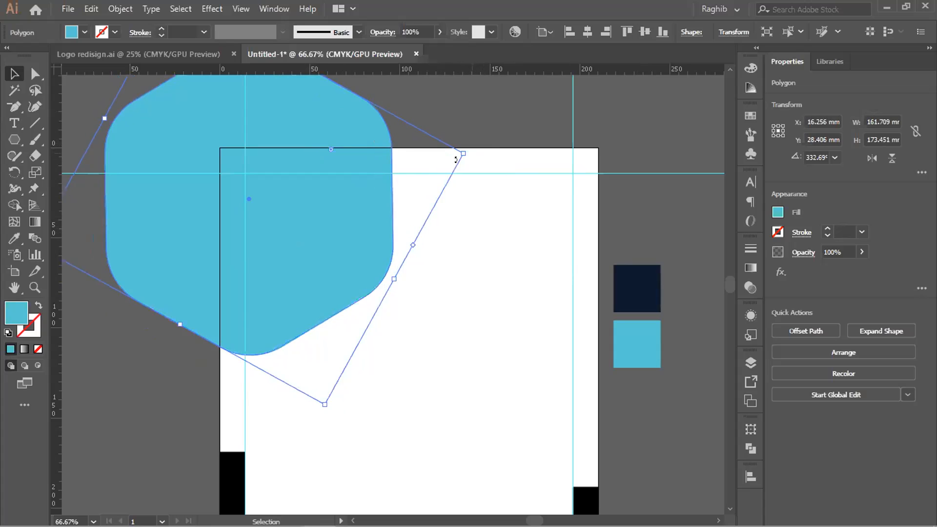
left_click(467, 132)
Lock the large rounded hexagon in place.
scroll(468, 149, "down", 1)
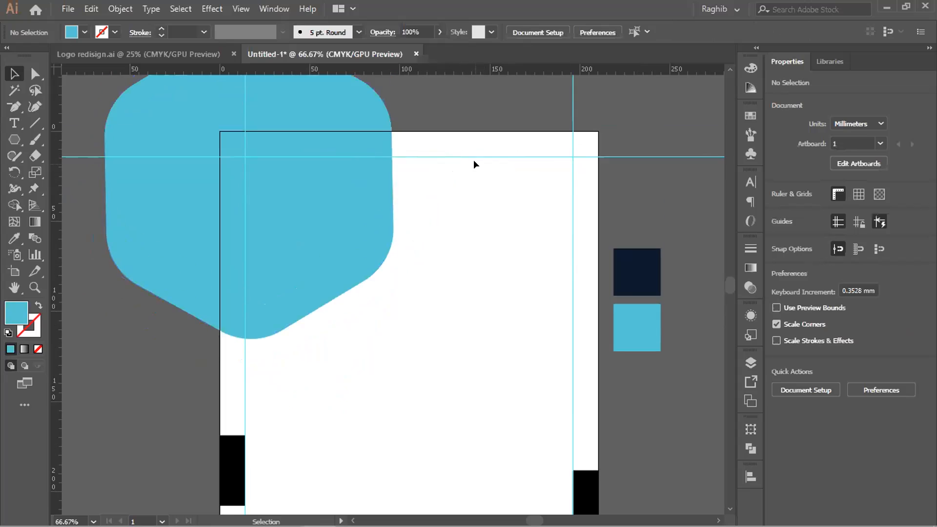
scroll(473, 159, "down", 5)
left_click(268, 151)
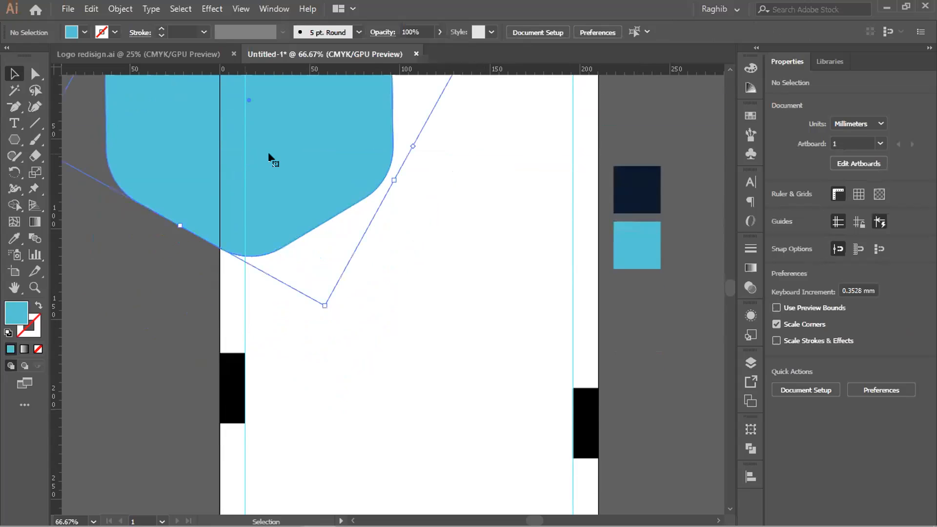
left_click(121, 7)
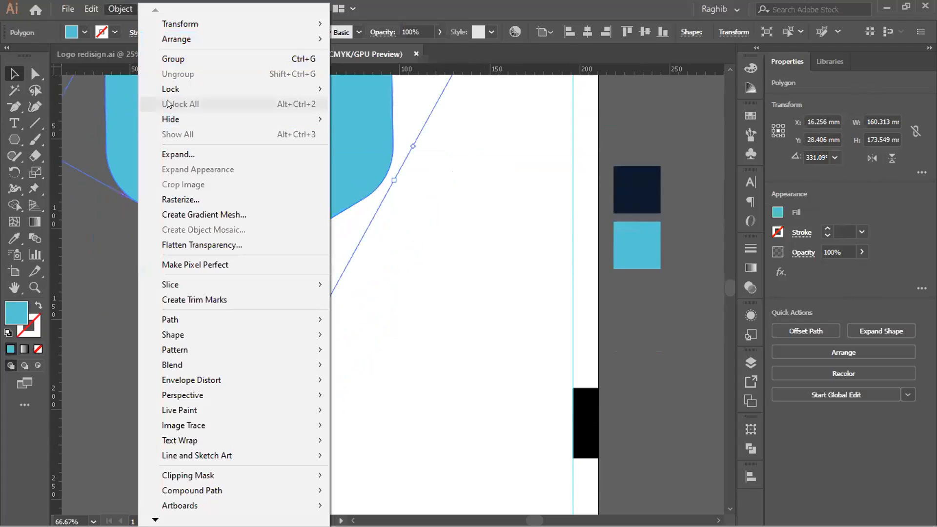
mouse_move(204, 89)
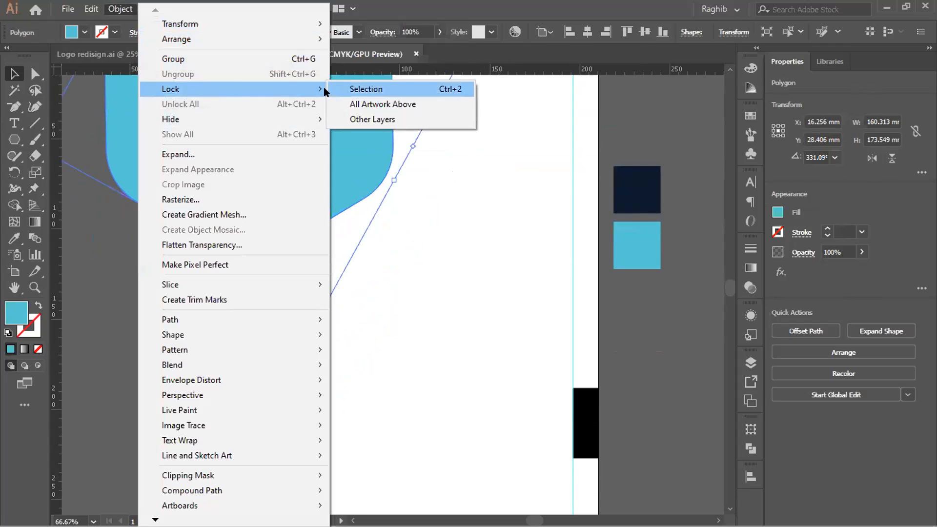
left_click(371, 89)
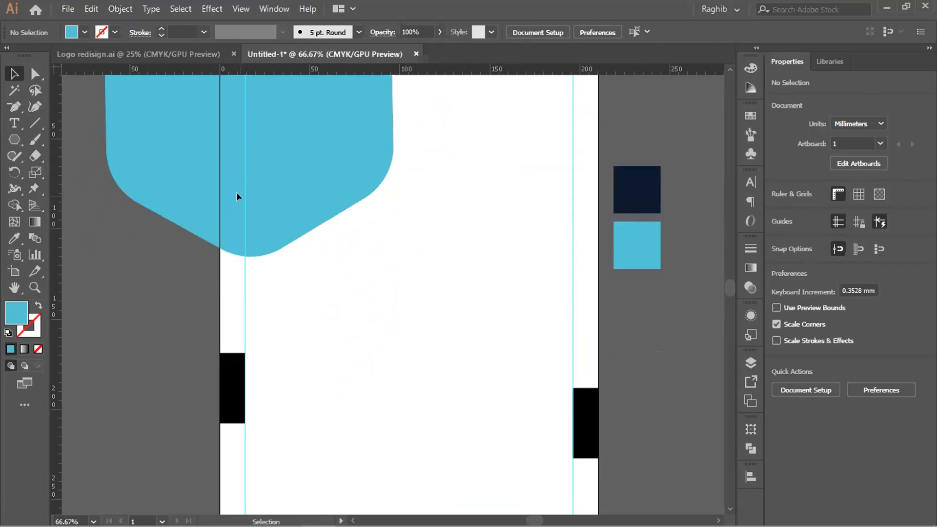
Draw a small hexagon about 56 mm wide and 49 mm high and place it just below the large rounded hexagon.
left_click(15, 140)
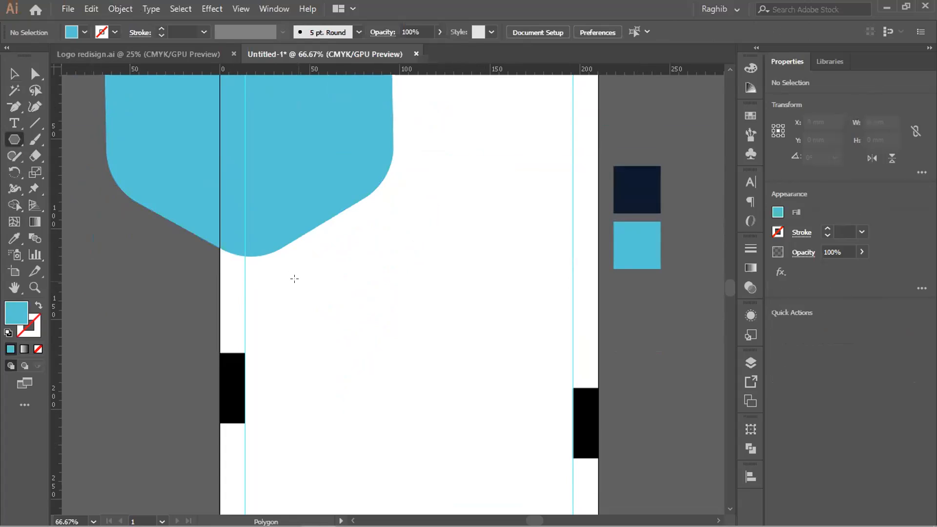
left_click_drag(295, 280, 315, 324)
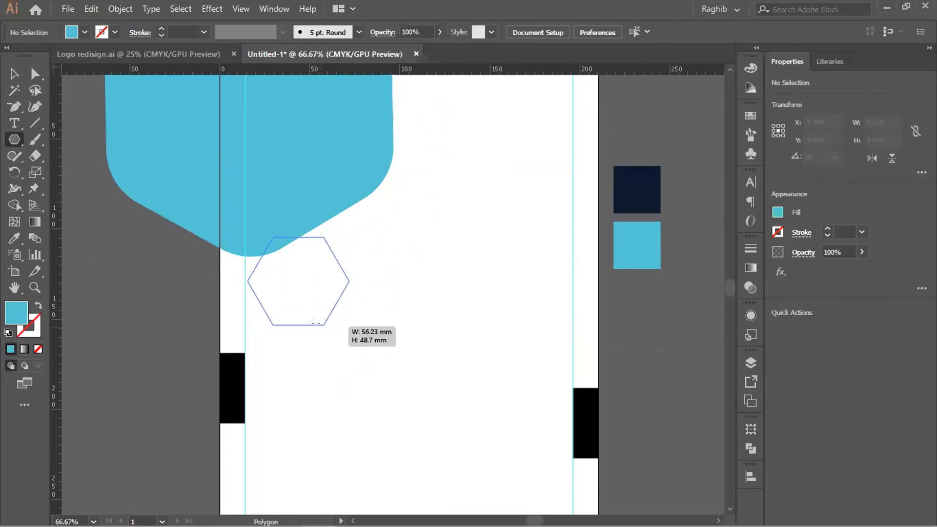
left_click_drag(302, 271, 303, 271)
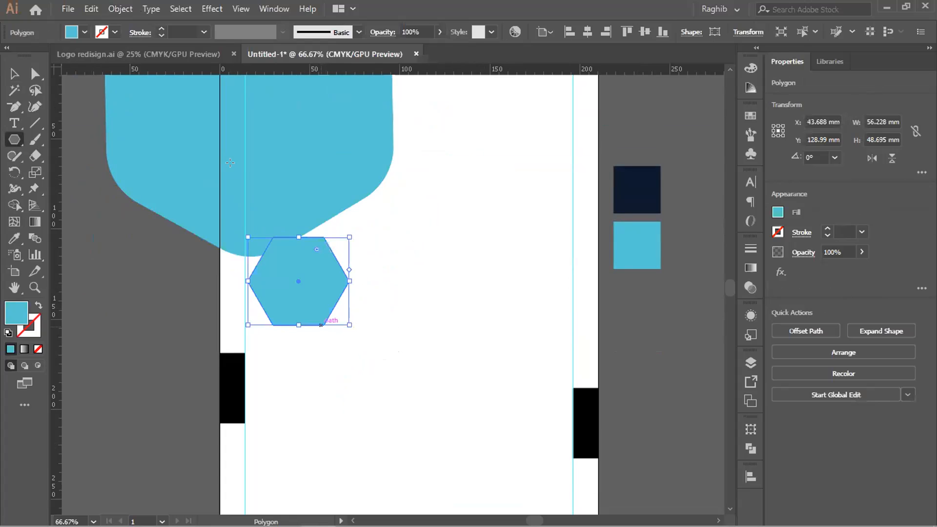
left_click(12, 73)
left_click_drag(298, 279, 315, 327)
left_click(358, 249)
scroll(361, 251, "up", 2)
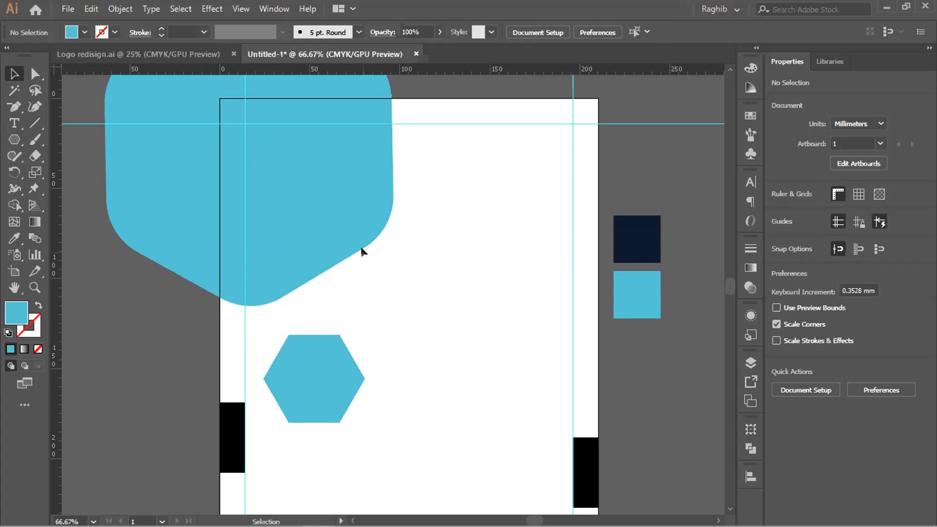
scroll(362, 251, "down", 3)
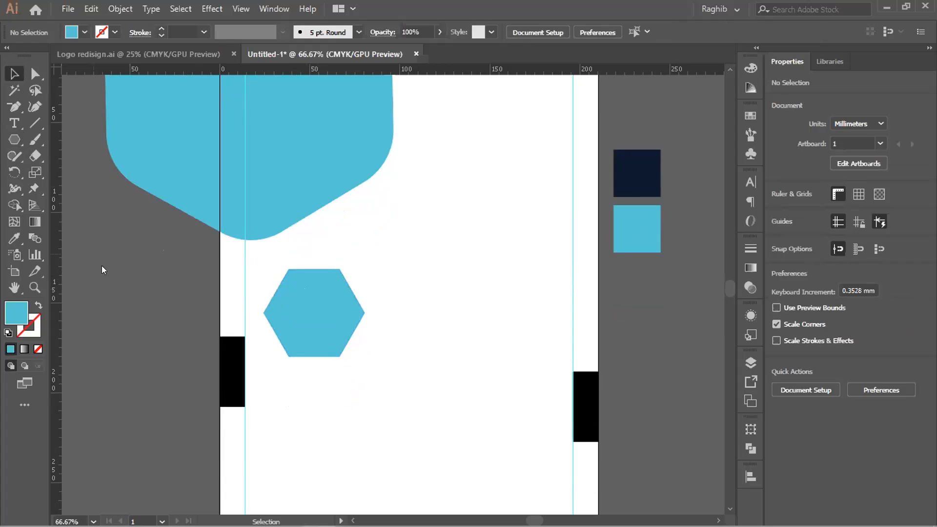
Draw a circle about 46 mm across beside the small hexagon and delete it.
left_click(15, 138)
left_click_drag(14, 138, 58, 170)
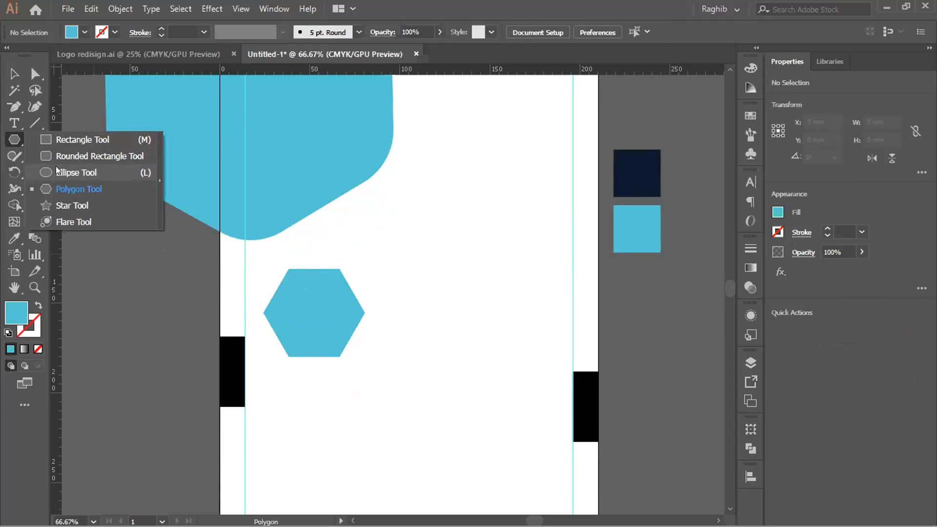
left_click(58, 171)
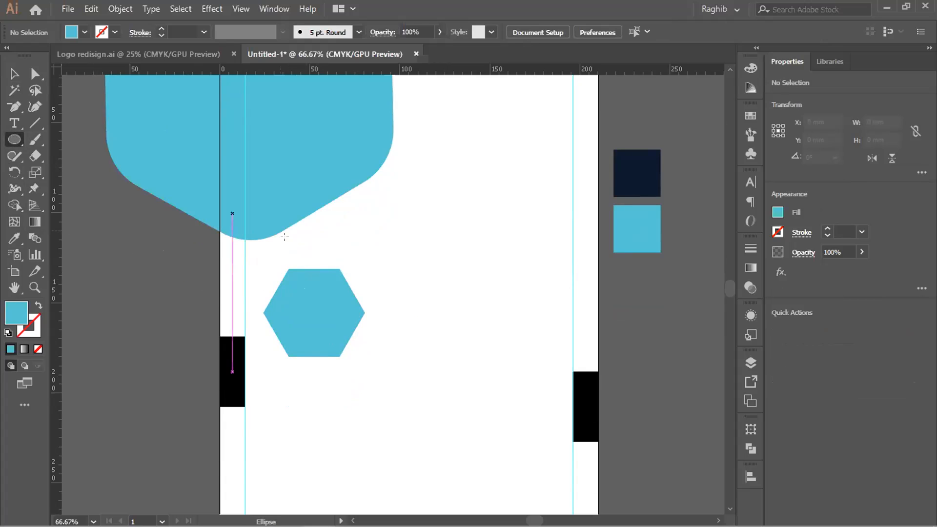
left_click_drag(409, 271, 426, 310)
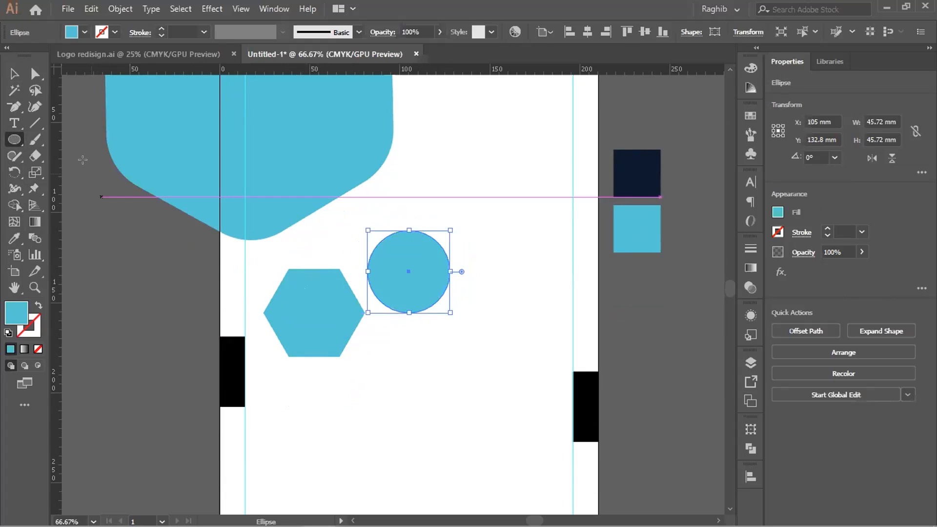
key("Delete")
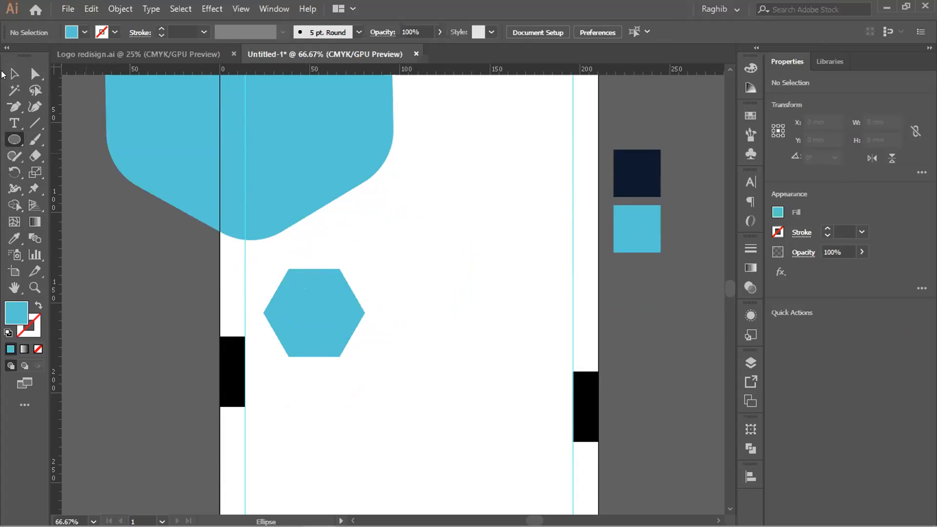
Duplicate the small hexagon twice to form a row of three across the artboard.
left_click(10, 73)
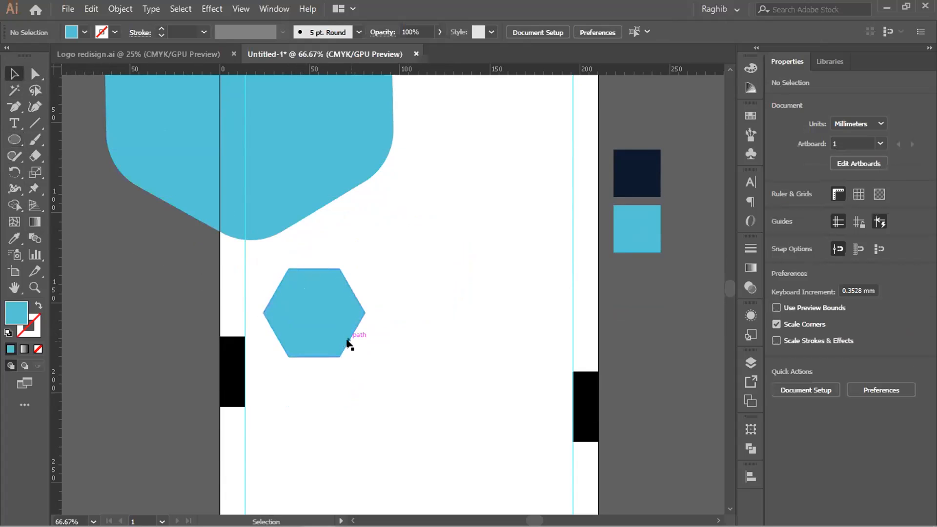
left_click(325, 326)
key("ctrl+shift+a")
left_click(325, 320)
left_click_drag(310, 312, 529, 318)
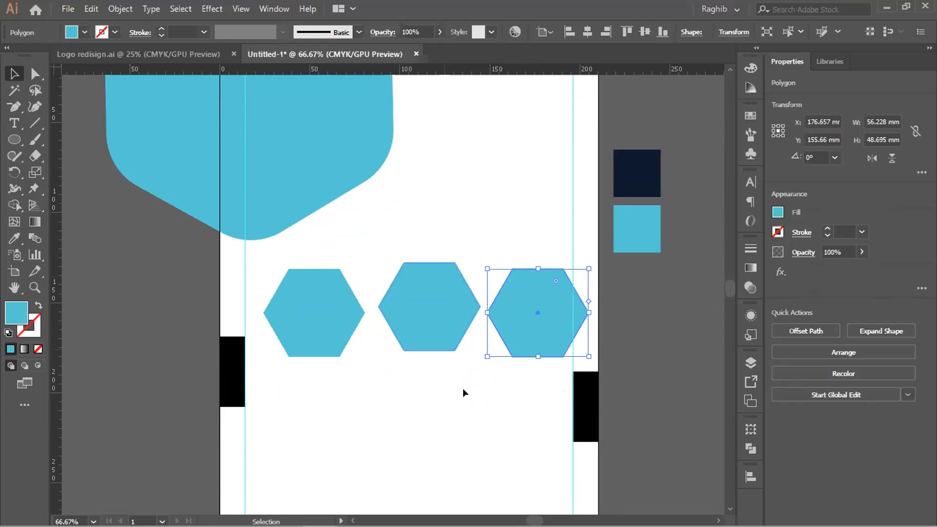
Align the three small hexagons by their vertical centres and distribute their centres horizontally across the artboard.
left_click(488, 392)
left_click_drag(533, 388, 286, 253)
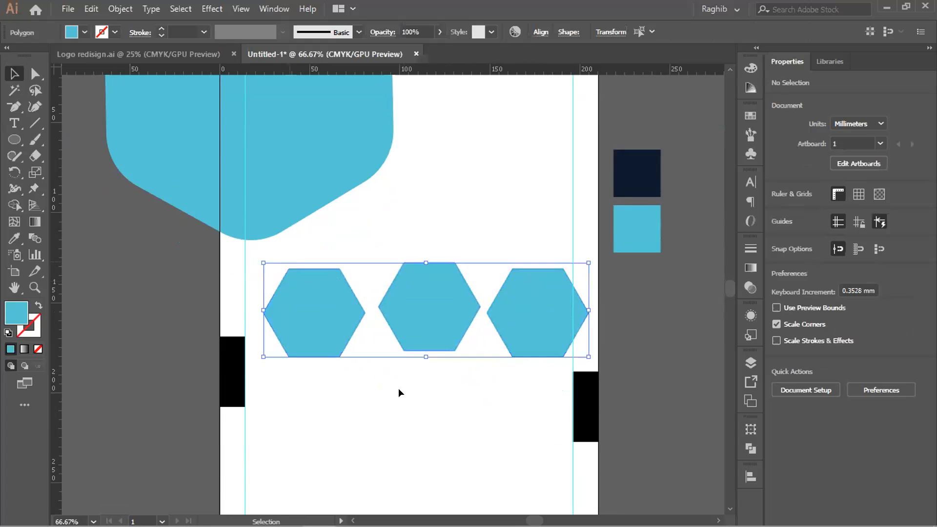
left_click(752, 445)
left_click(750, 478)
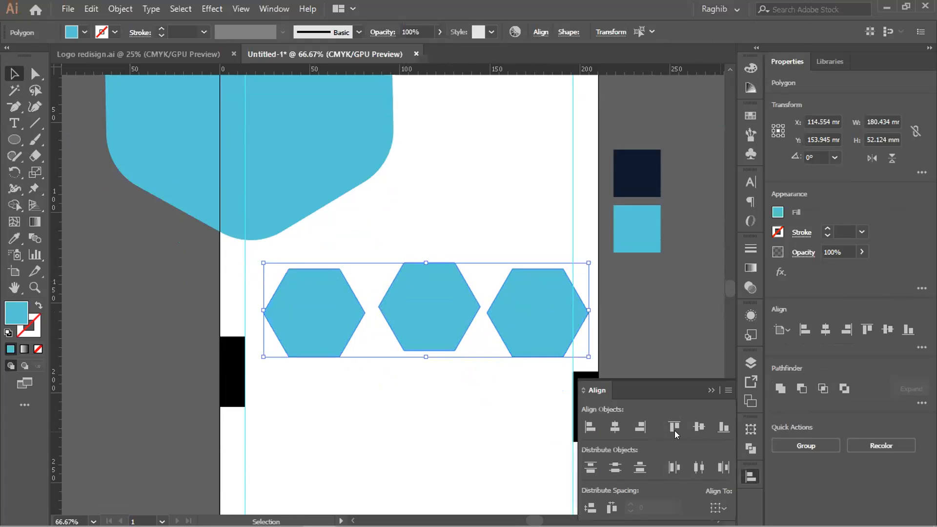
left_click(697, 428)
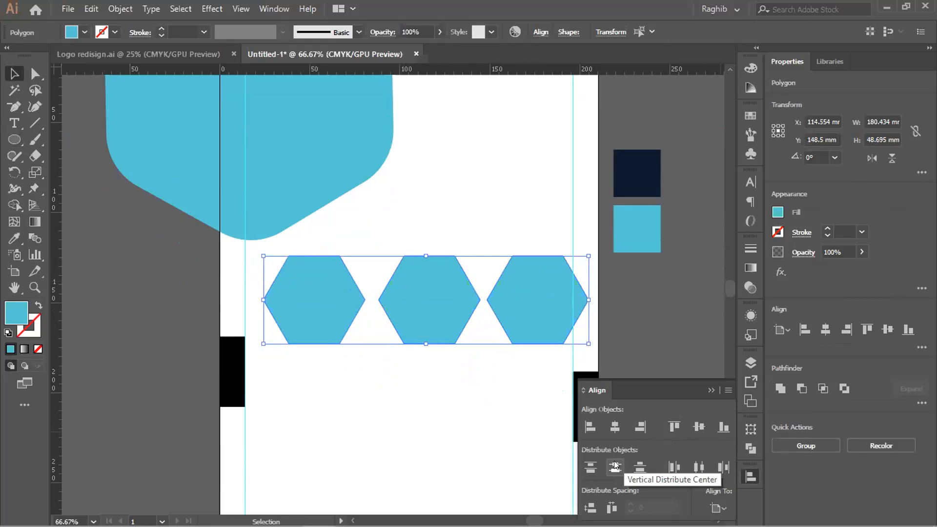
left_click(702, 467)
left_click(702, 385)
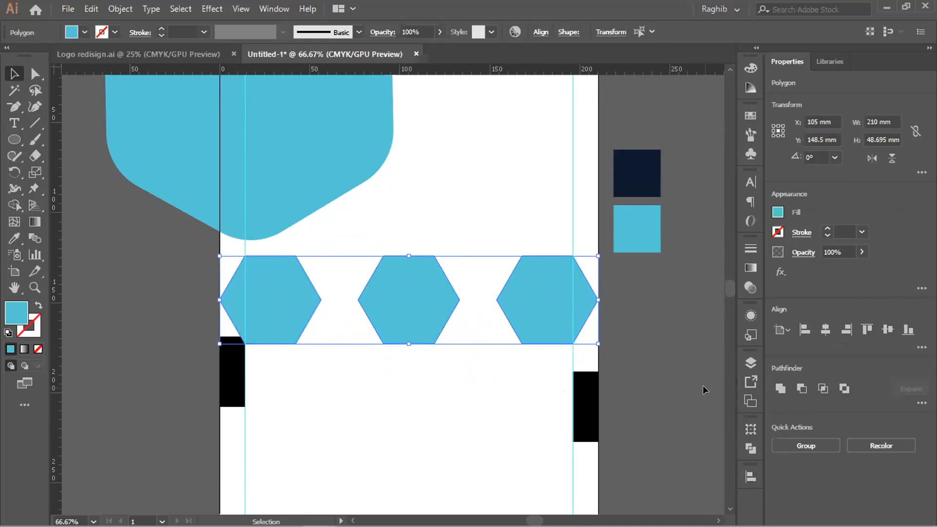
Set the three hexagons to align to the selection and align them by their horizontal centres.
left_click(405, 353)
left_click(255, 286)
left_click_drag(291, 380, 554, 313)
left_click(750, 477)
left_click(720, 500)
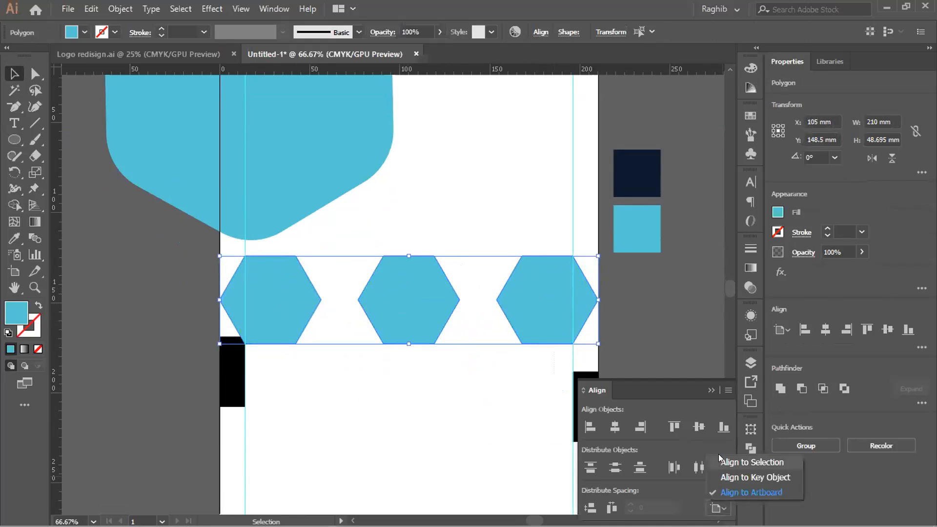
left_click(722, 457)
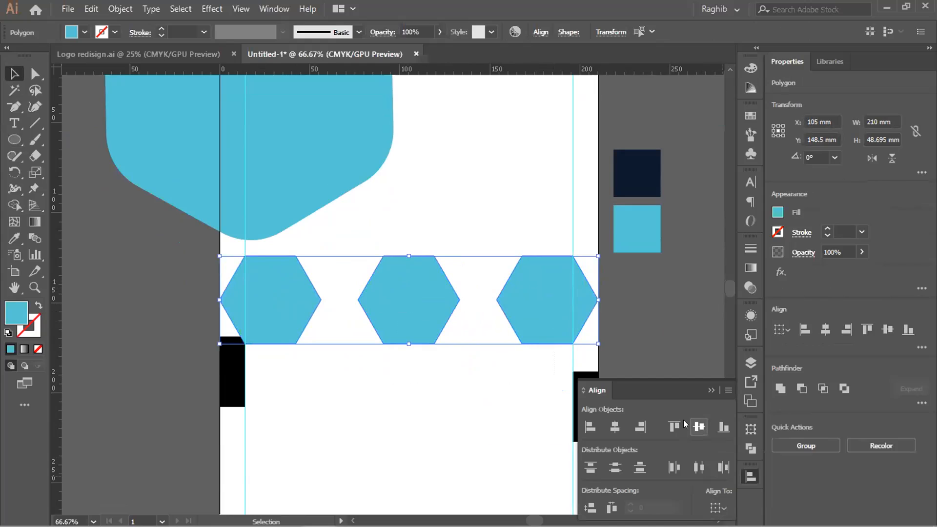
left_click(615, 427)
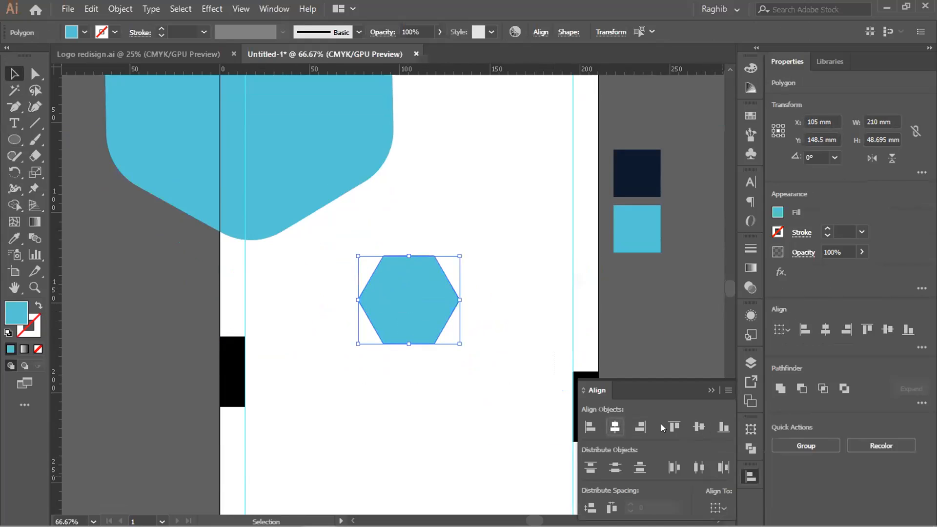
left_click(709, 385)
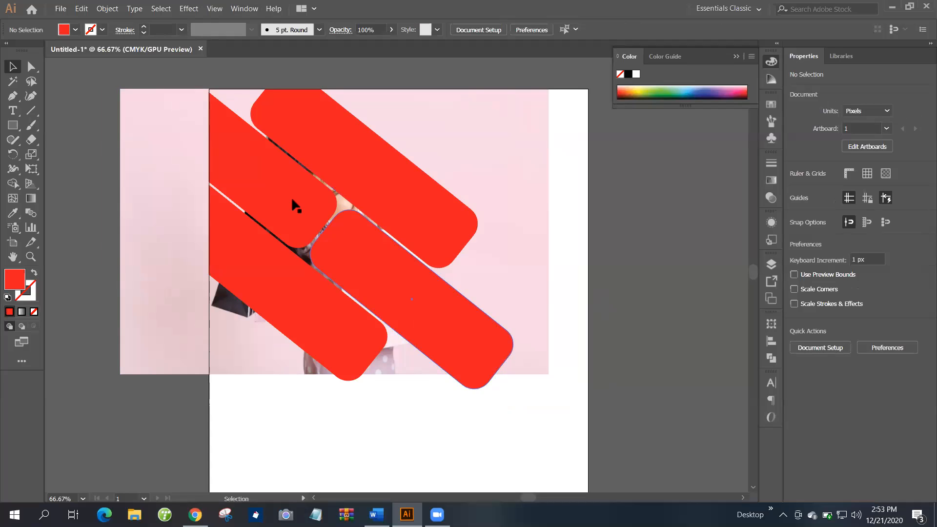
Select all four red rounded bars and combine them into a single compound shape.
left_click(379, 195)
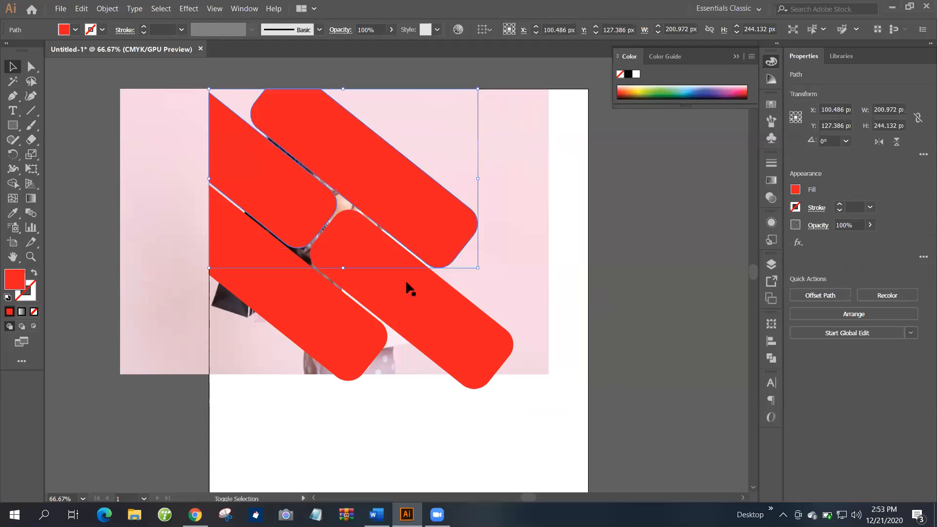
left_click(345, 322, "shift")
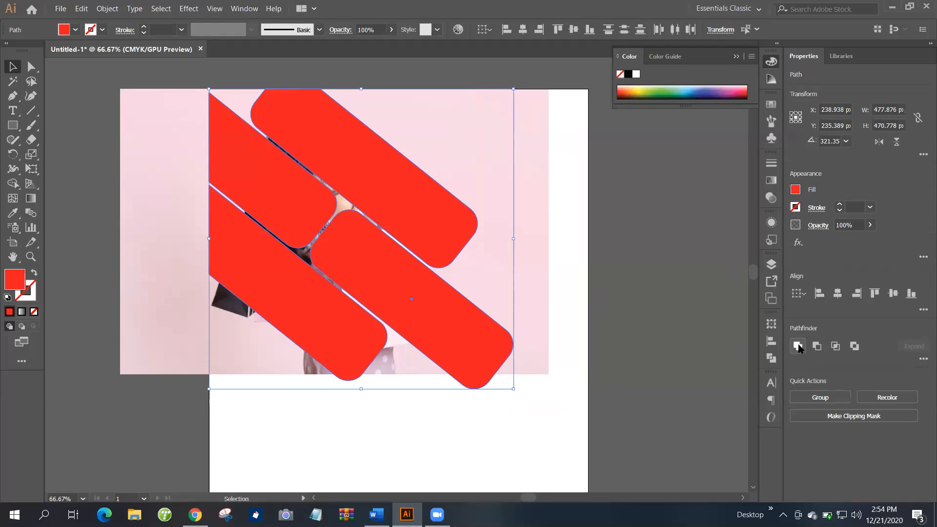
left_click(923, 360)
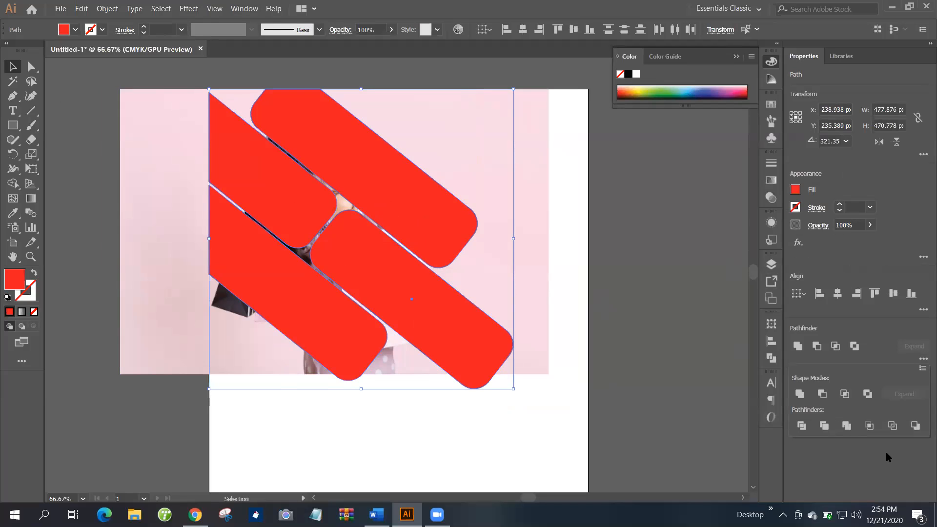
left_click(923, 368)
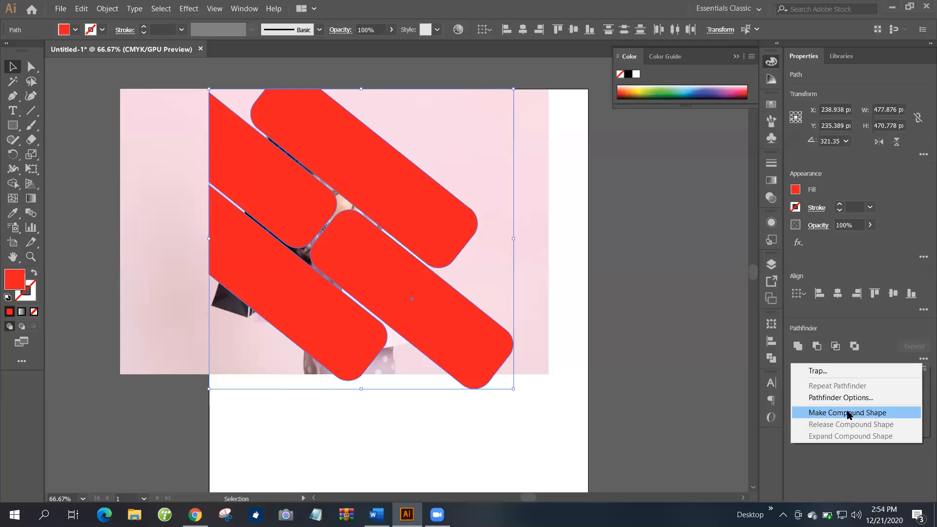
left_click(847, 414)
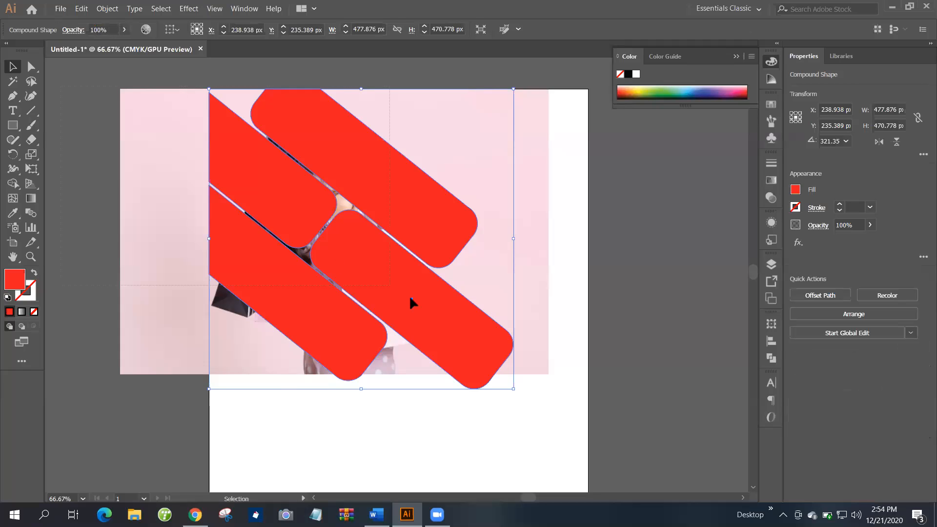
Mask the woman's photo with the red compound shape by making a clipping mask.
key("ctrl+a")
right_click(463, 261)
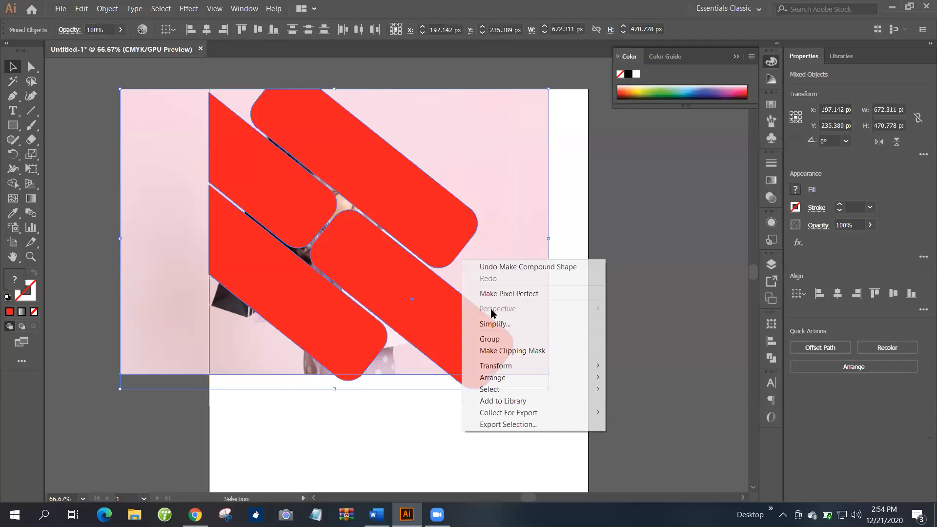
left_click(517, 350)
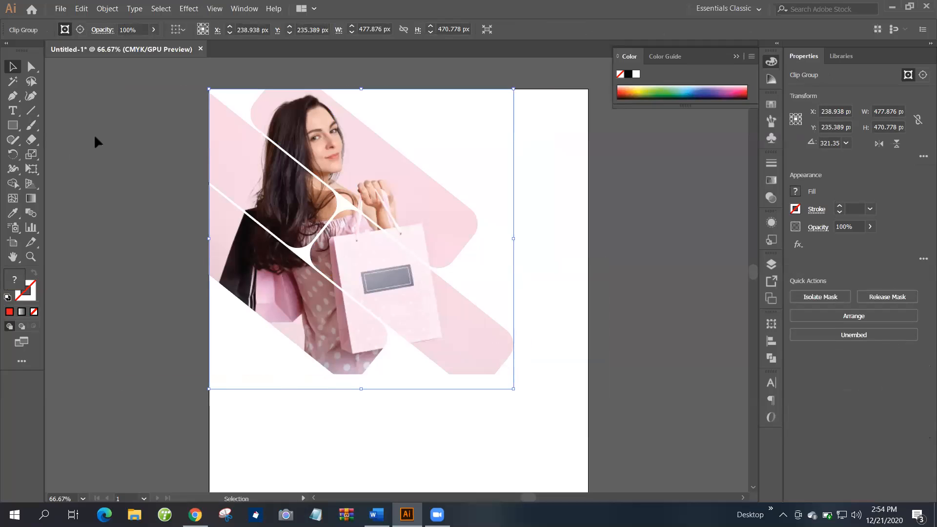
left_click(510, 392)
Draw a red rectangle of about 595 by 842 px that covers the whole artboard.
key("ctrl+minus")
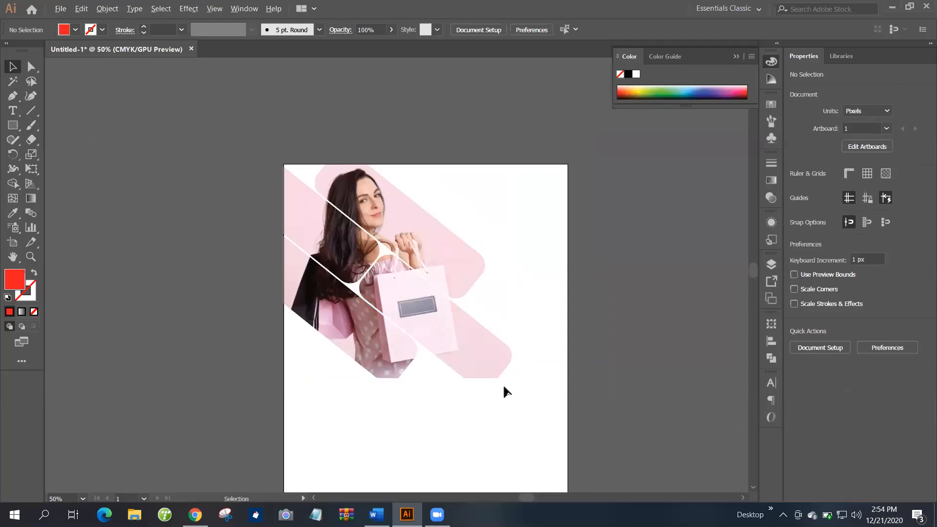
scroll(484, 383, "down", 1)
scroll(475, 377, "right", 1)
scroll(477, 375, "up", 1)
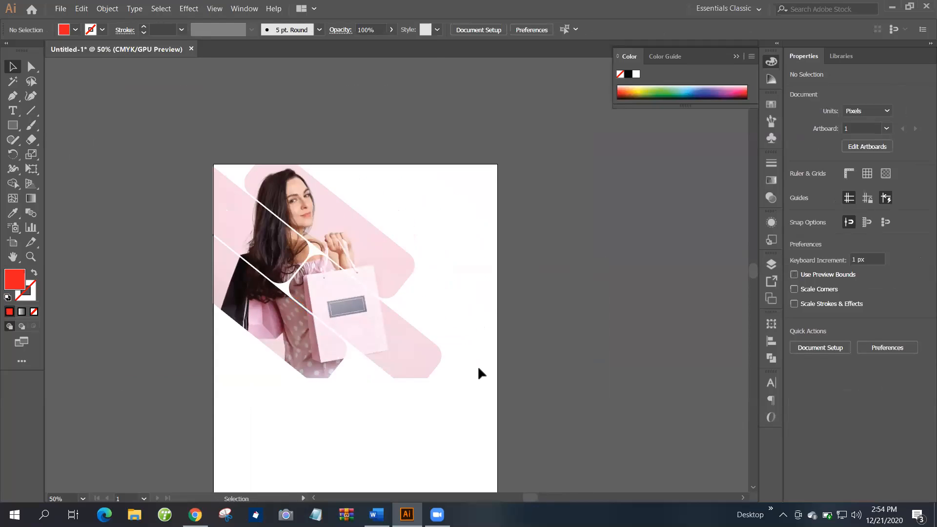
scroll(487, 373, "right", 1)
scroll(402, 234, "right", 1)
scroll(454, 341, "down", 1)
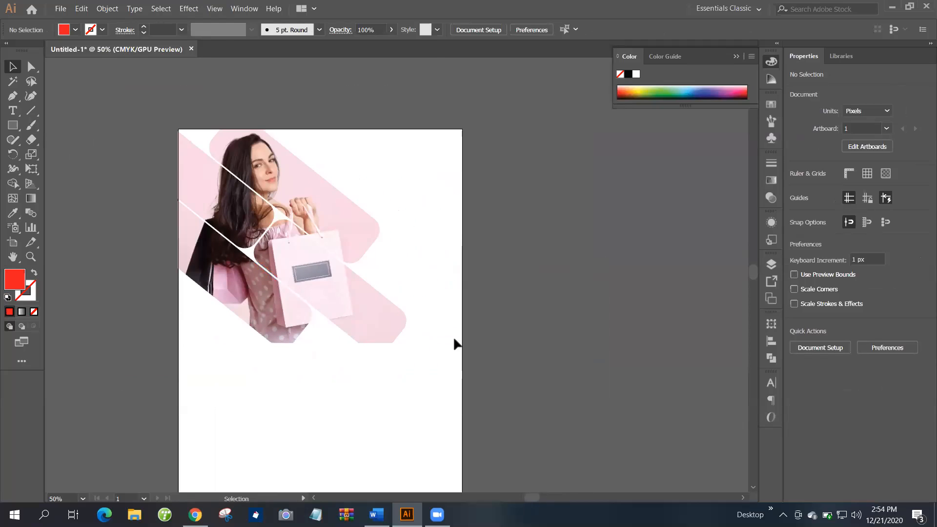
scroll(268, 399, "down", 1)
left_click(13, 125)
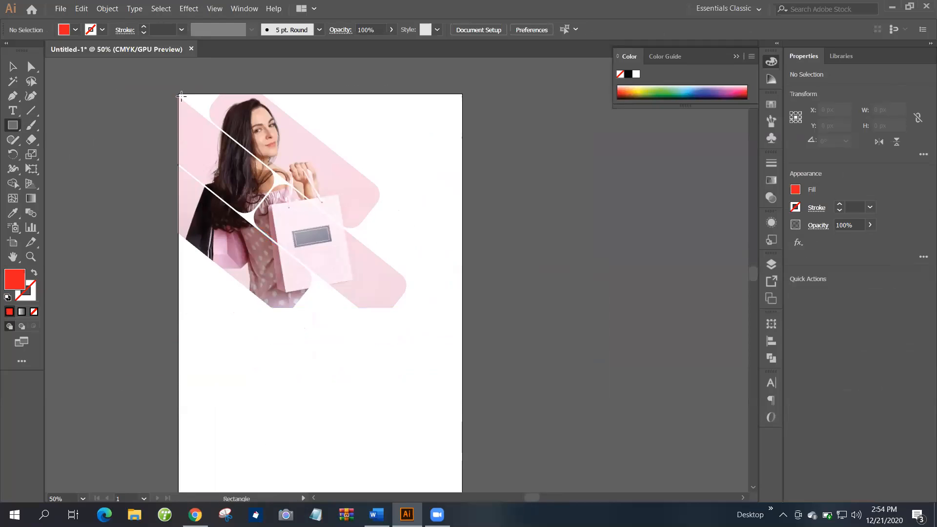
left_click_drag(178, 93, 462, 455)
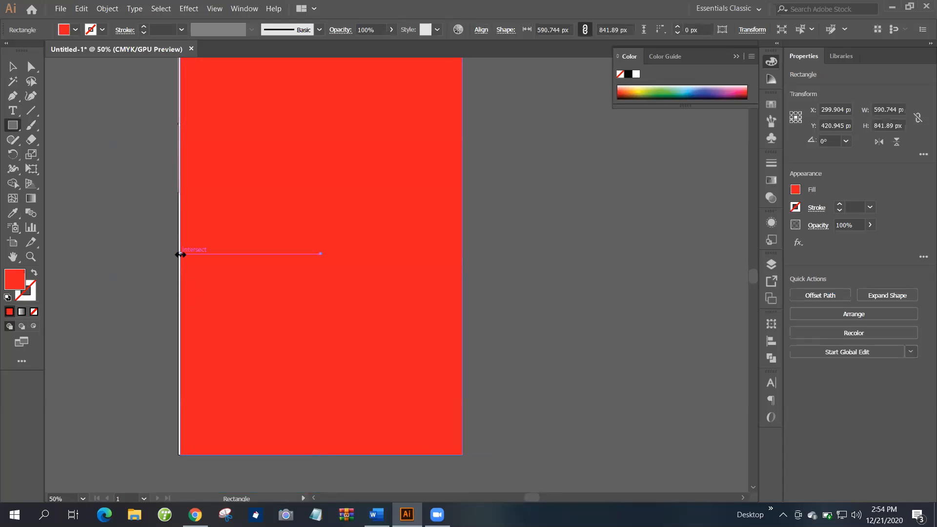
left_click_drag(178, 254, 178, 253)
Send the artboard-sized red rectangle to the back, behind the masked photo.
scroll(314, 326, "up", 3)
scroll(317, 328, "down", 2)
scroll(317, 328, "down", 1)
right_click(330, 269)
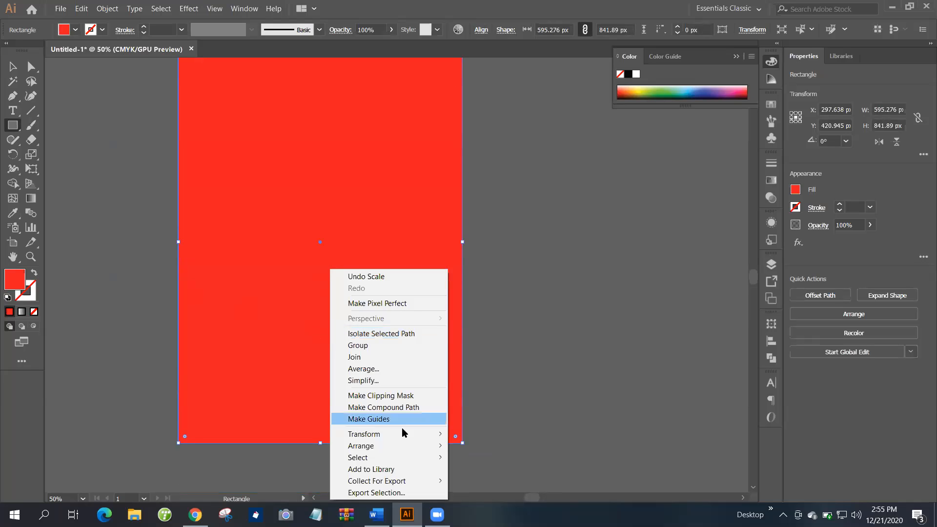
mouse_move(416, 448)
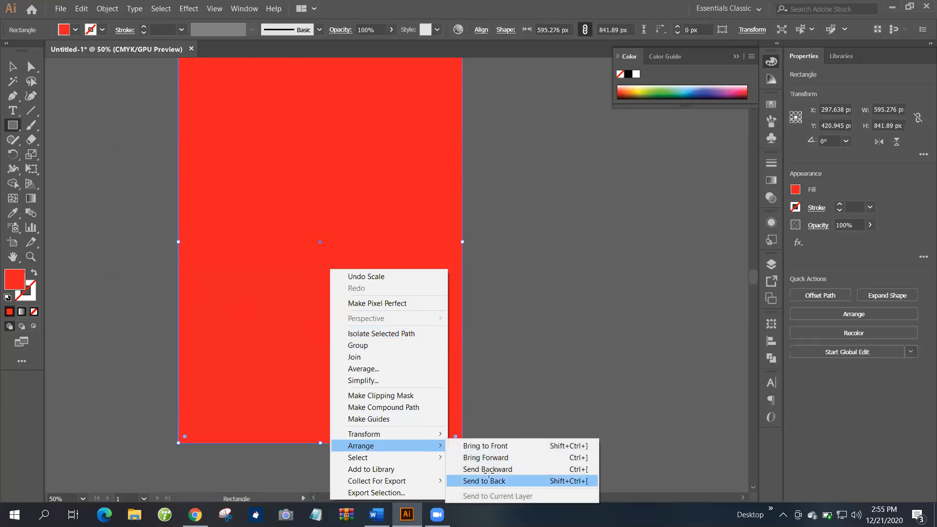
left_click(503, 481)
scroll(117, 100, "up", 2)
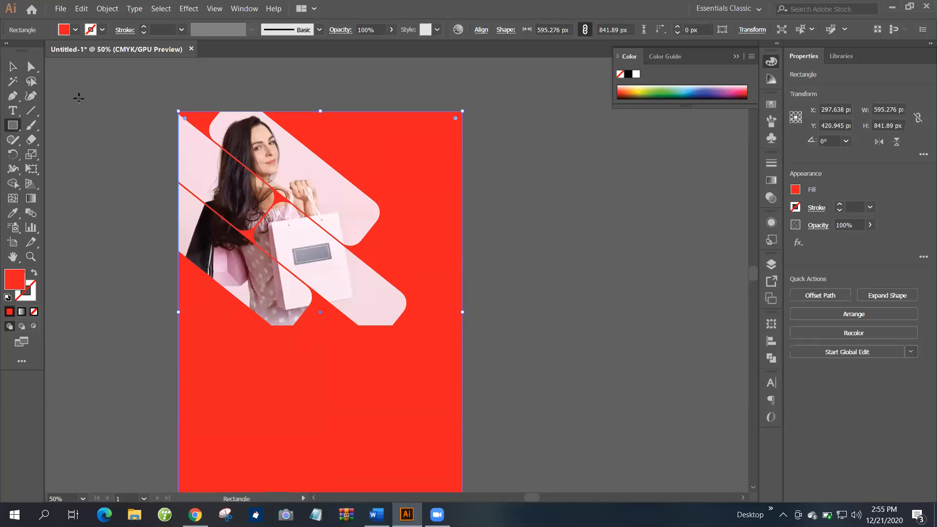
left_click(435, 425)
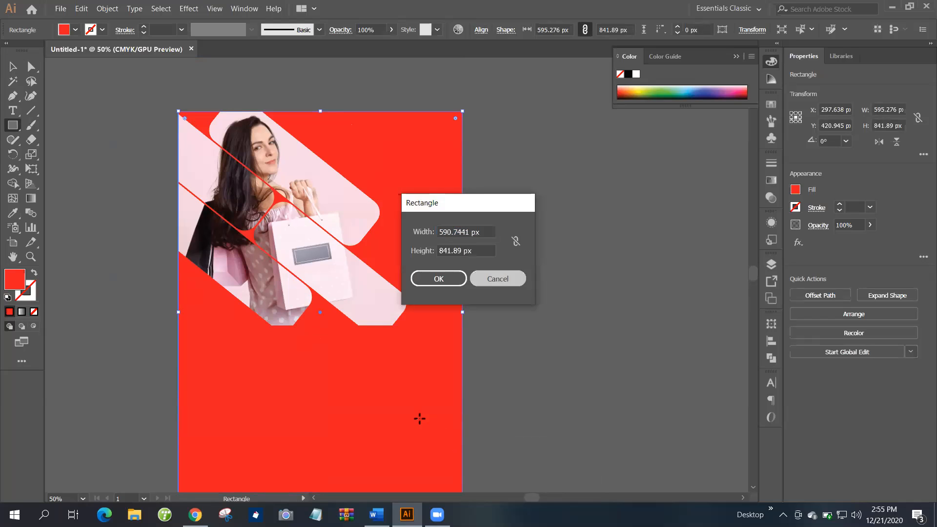
key("Escape")
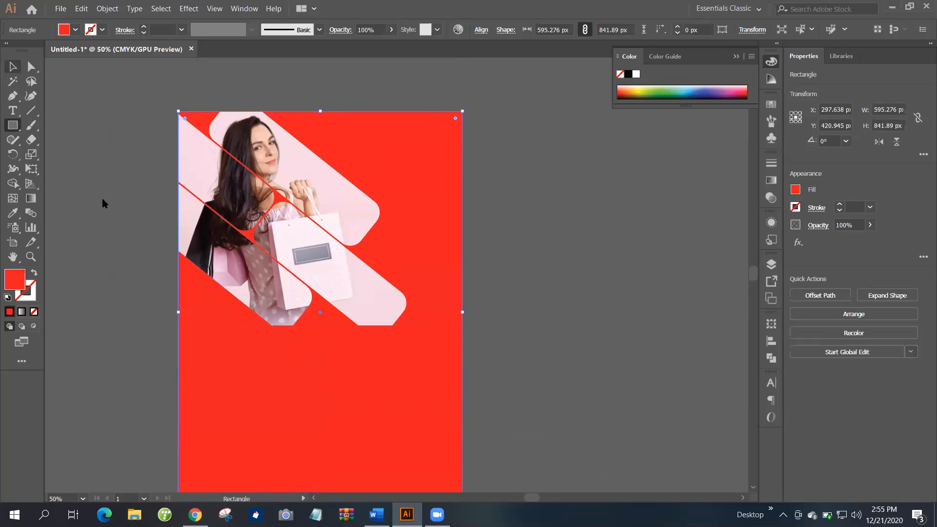
Examine the lower ends of the masked bars where they meet the photo's bottom edge.
key("v")
scroll(283, 339, "up", 2)
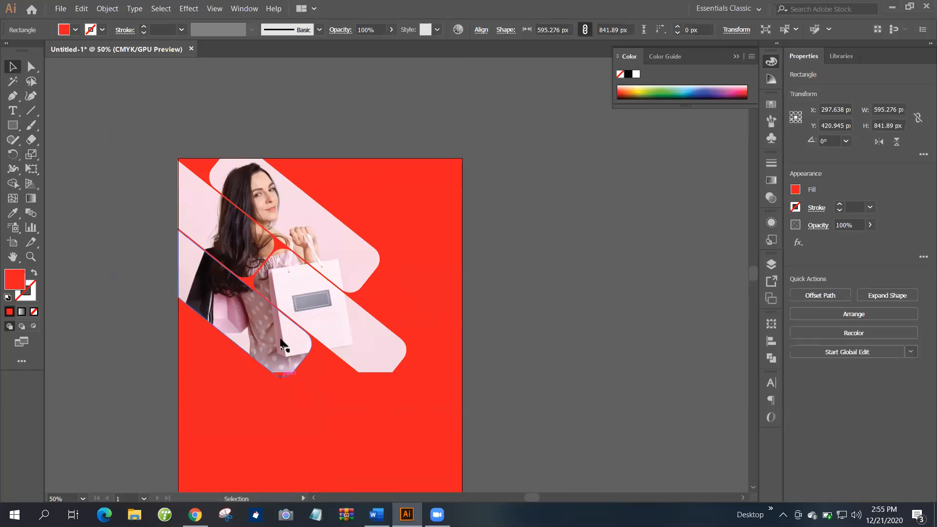
key("ctrl+shift+a")
scroll(278, 335, "up", 2)
scroll(300, 459, "up", 2)
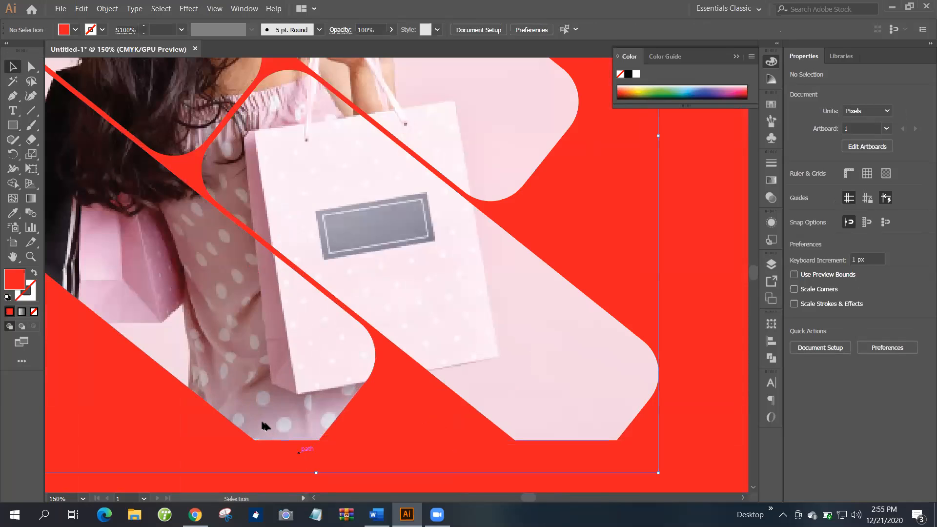
left_click(263, 426)
scroll(264, 426, "down", 2)
scroll(389, 418, "down", 1)
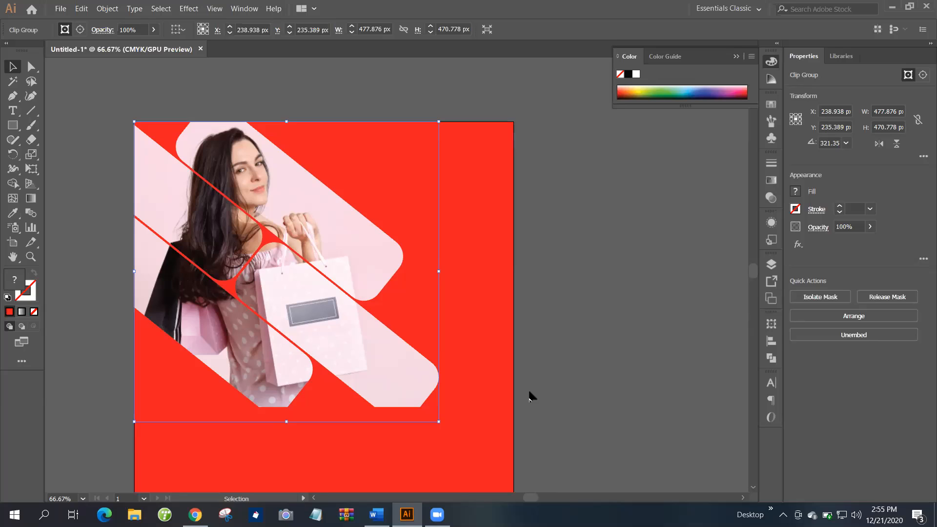
Move the masked photo behind the red background rectangle and delete that rectangle.
key("a")
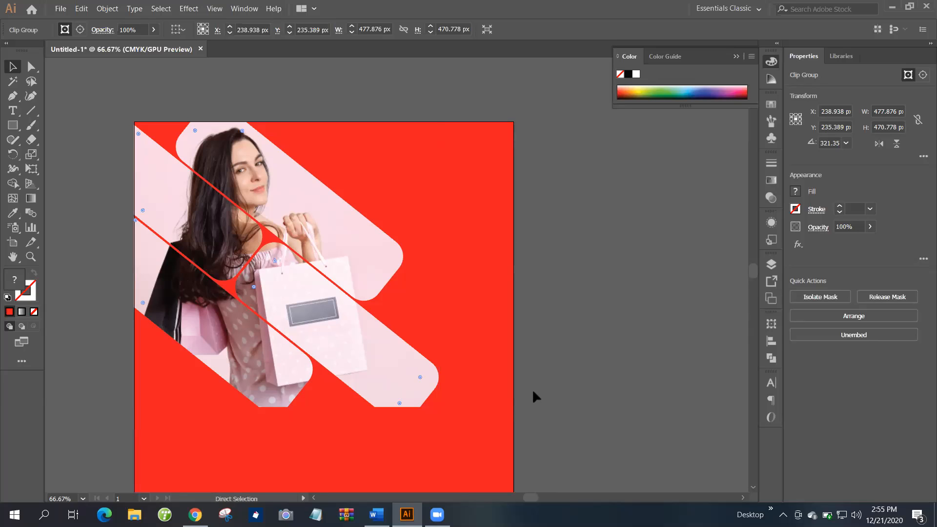
key("ctrl+[")
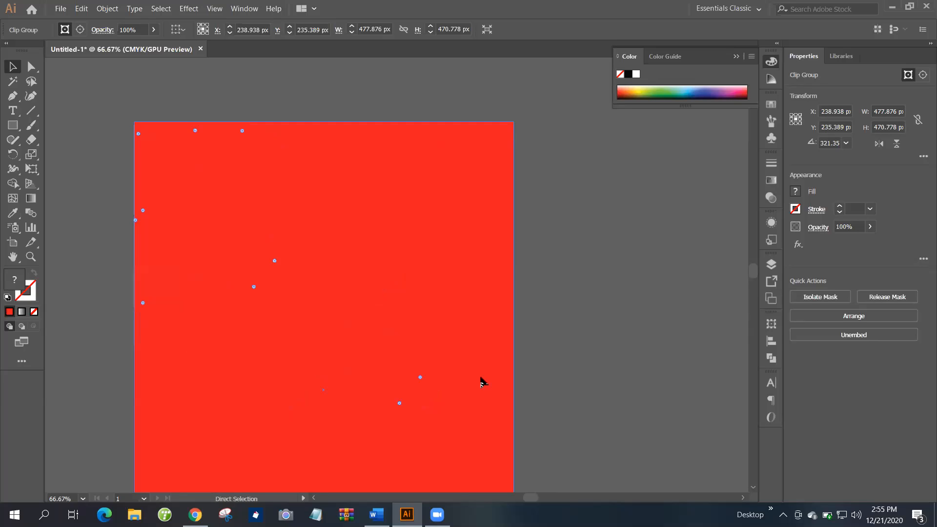
left_click(482, 381)
key("Delete")
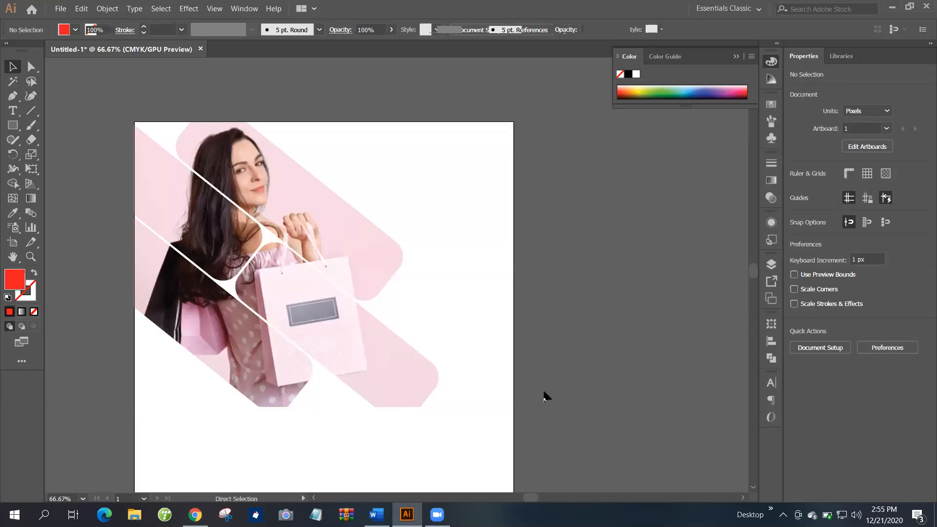
Undo the clipping mask and the compound shape to restore the separate red bars over the photo.
key("ctrl+z")
key("v")
key("ctrl+a")
key("ctrl+h")
key("ctrl+shift+a")
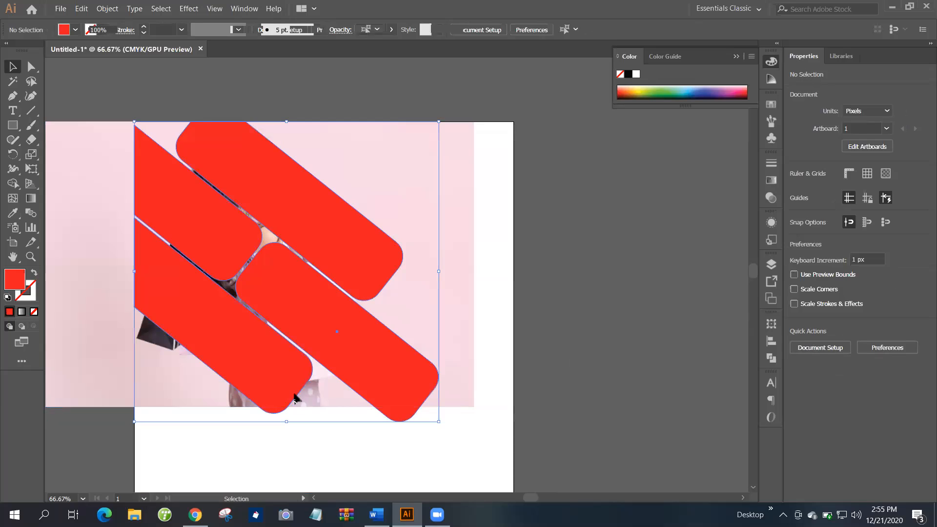
left_click(288, 394)
key("a")
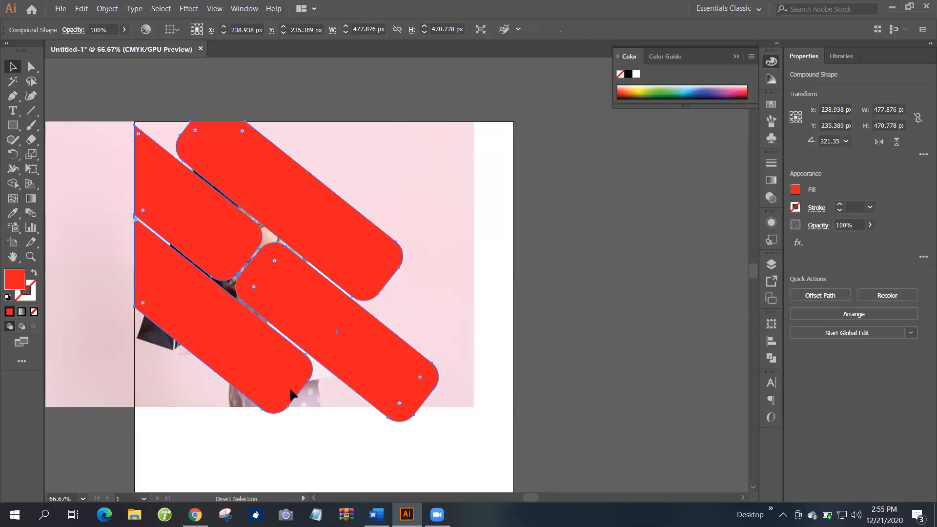
key("v")
Shrink the lowest red bar to about 273 by 297 px and shorten its neighbour to about 314 px, ending both at the photo's bottom edge.
left_click_drag(303, 404, 313, 414)
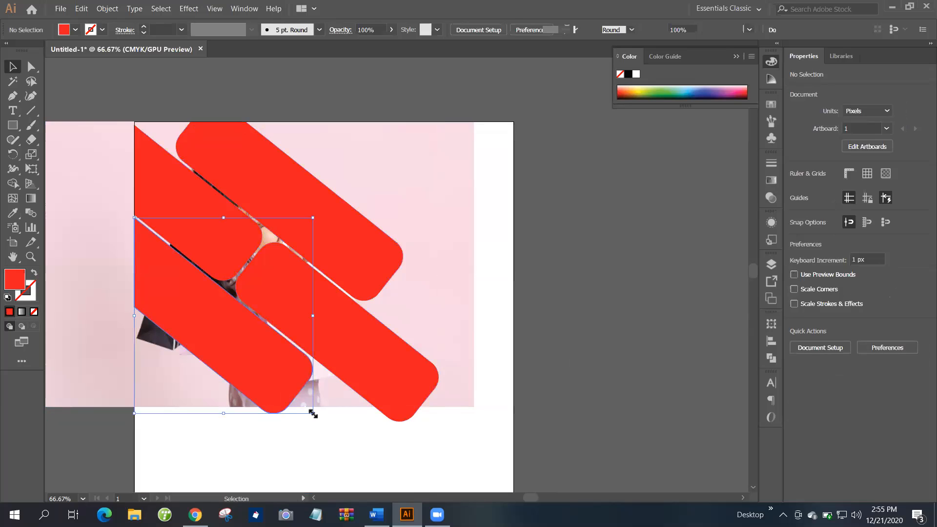
mouse_move(308, 408)
left_mouse_down()
mouse_move(296, 397)
mouse_move(309, 407)
left_mouse_up()
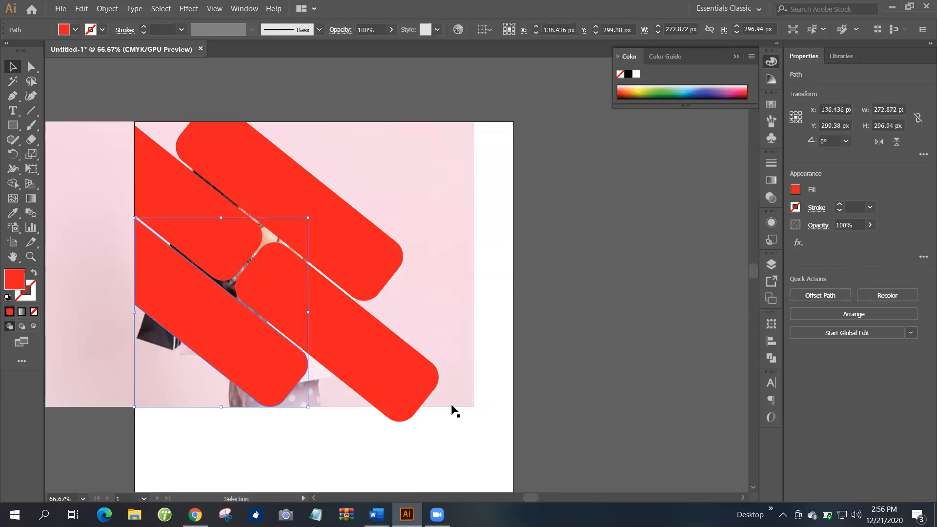
left_click(426, 399)
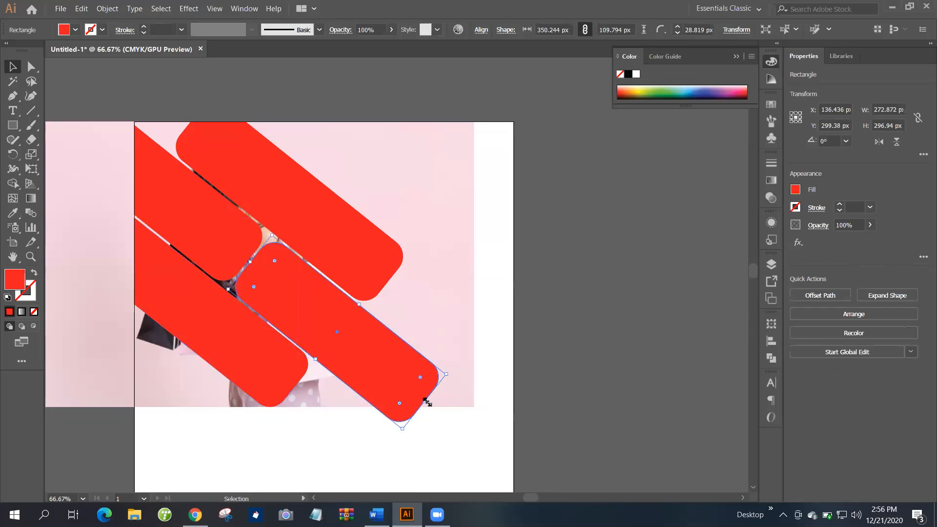
left_click_drag(408, 386, 410, 386)
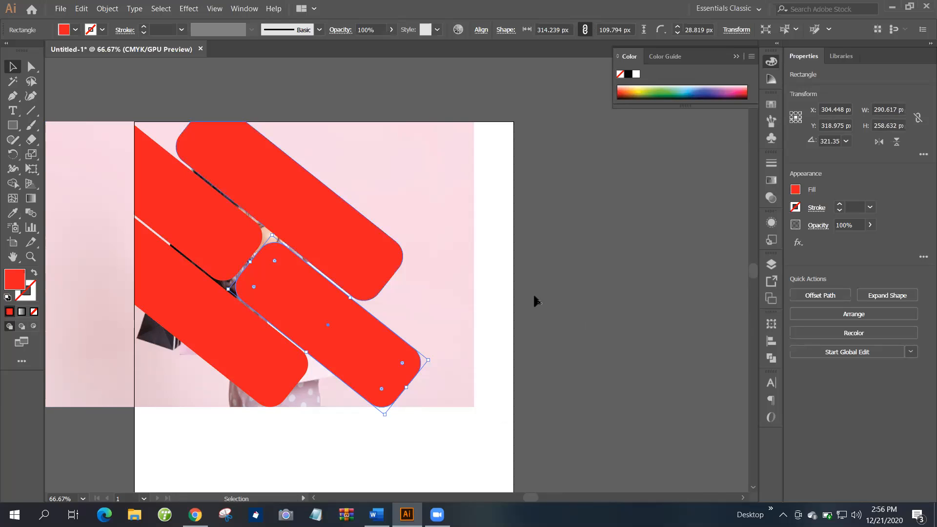
Select the four adjusted red bars and make one compound shape from them.
left_click(163, 193)
left_click(295, 183, "shift")
left_click(219, 317, "shift")
left_click(346, 322, "shift")
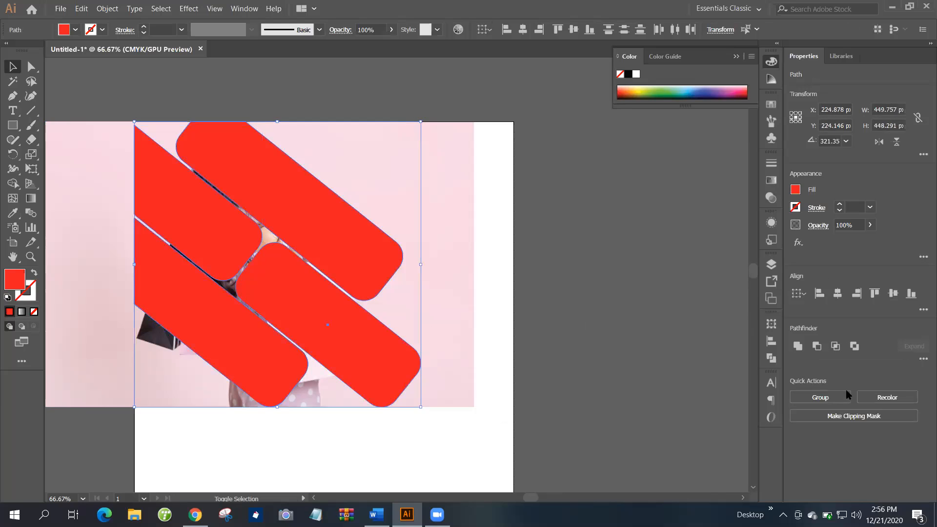
left_click(924, 359)
left_click(923, 370)
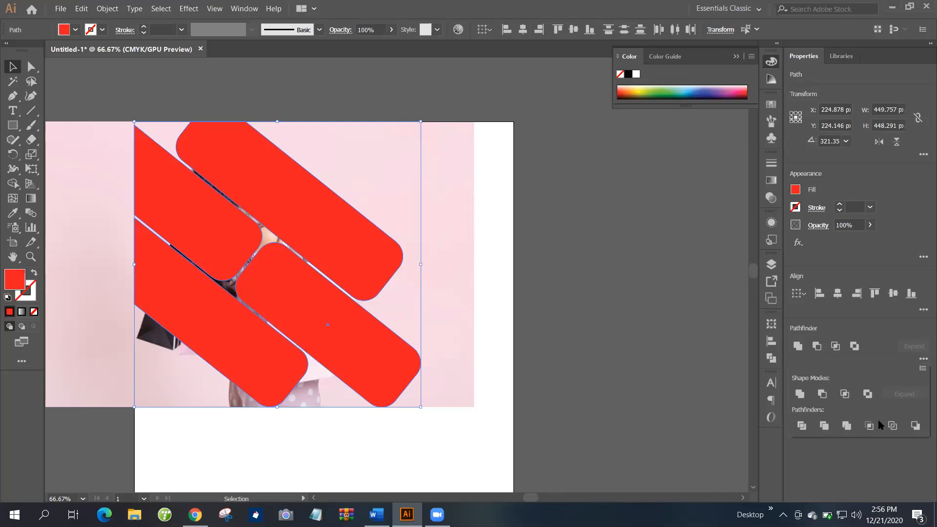
left_click(93, 75)
left_click(379, 329)
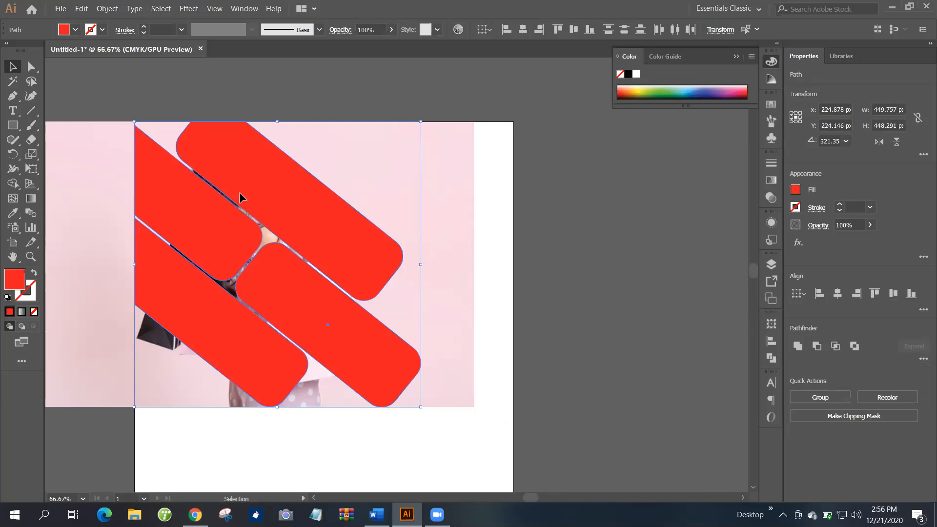
key("ctrl+8")
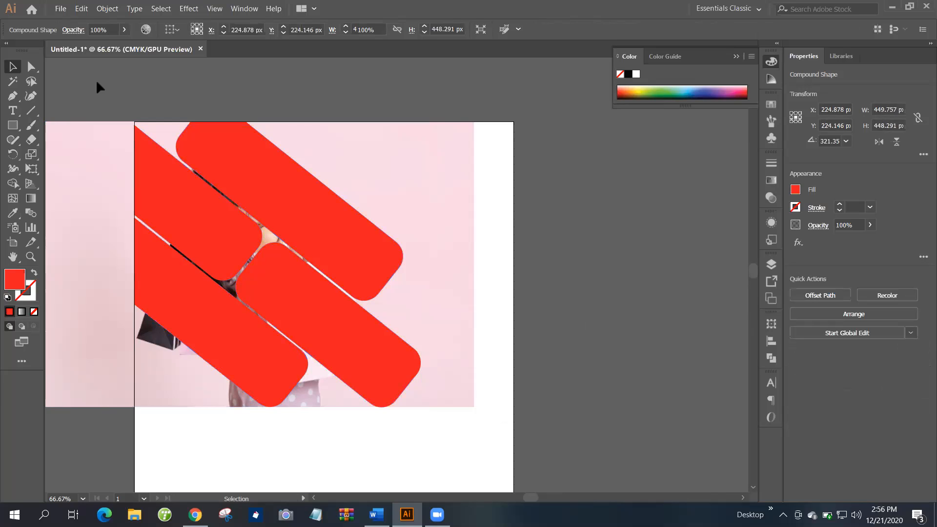
Make a clipping mask from the red compound shape and the woman's photo beneath it.
left_click(470, 296)
left_click(417, 352)
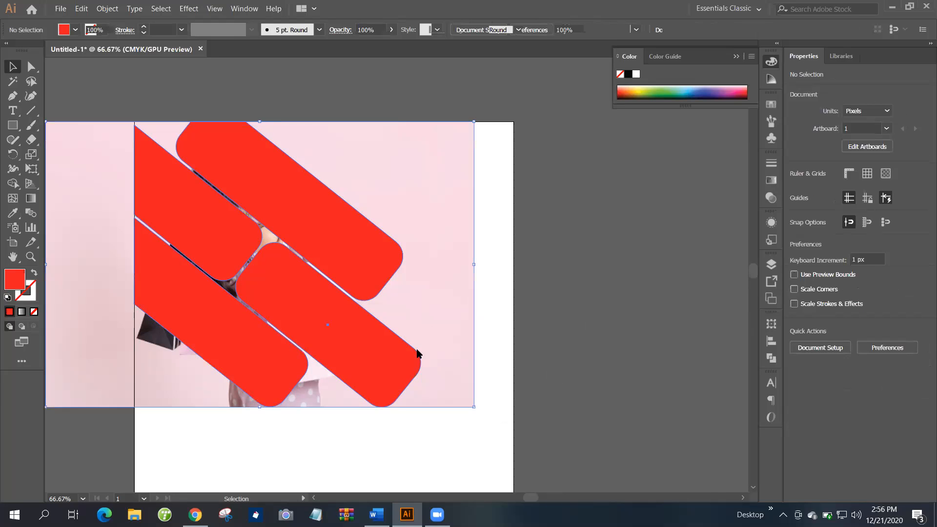
right_click(463, 296)
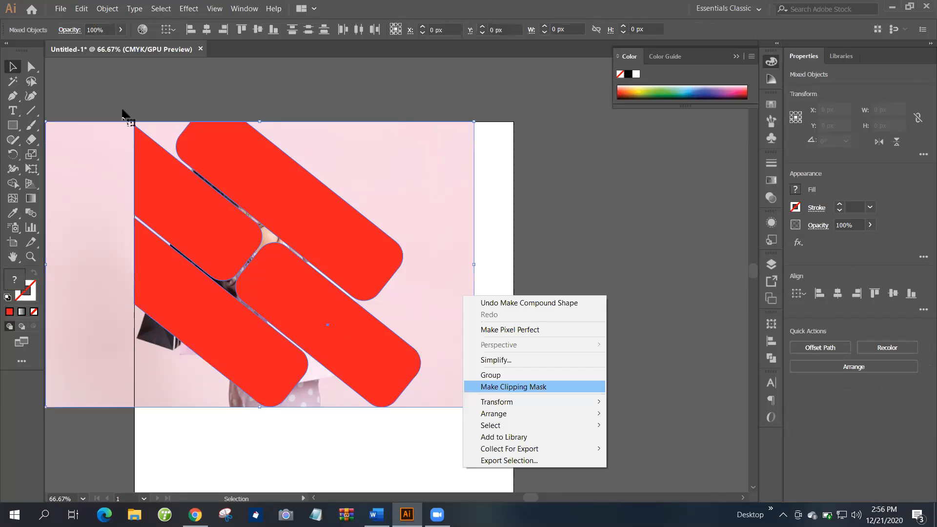
key("Return")
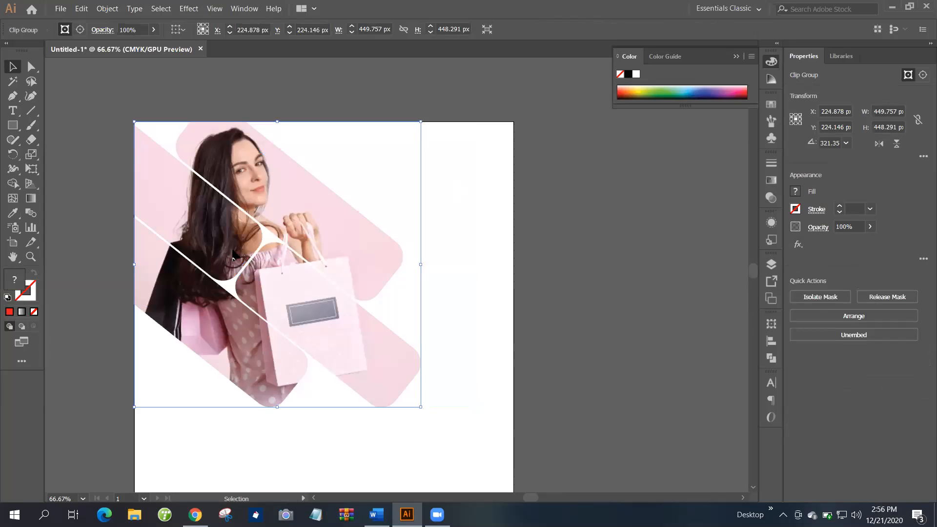
left_click(88, 148)
Draw a red rectangle of about 595 by 842 px covering the whole artboard and send it to the back.
scroll(88, 148, "down", 1)
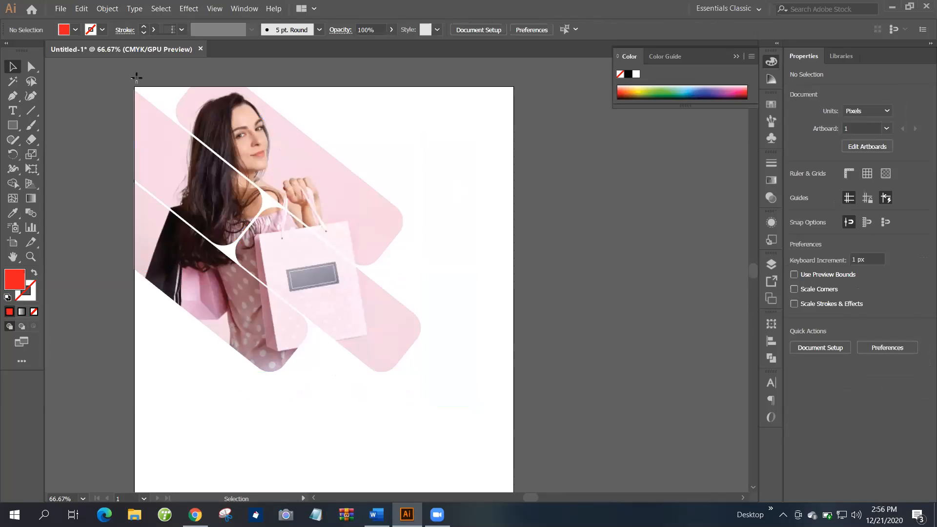
key("m")
left_click_drag(135, 86, 514, 447)
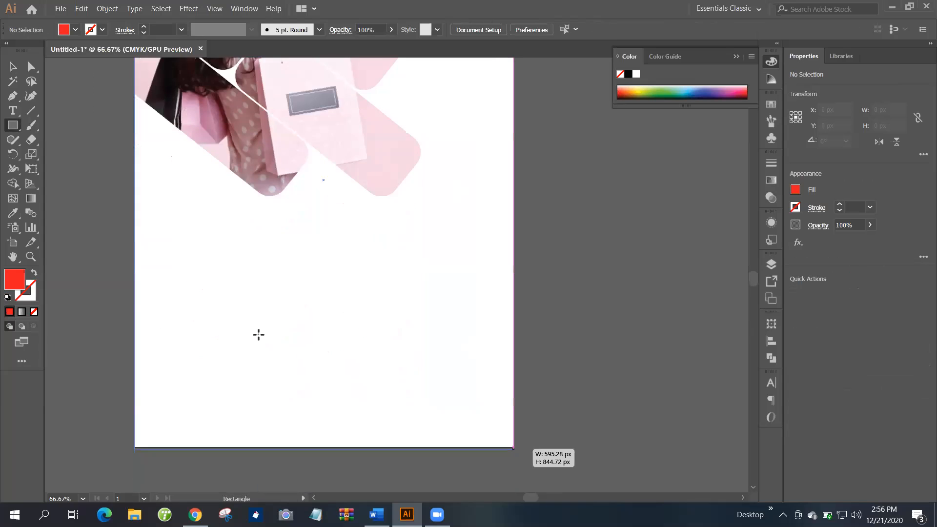
right_click(379, 268)
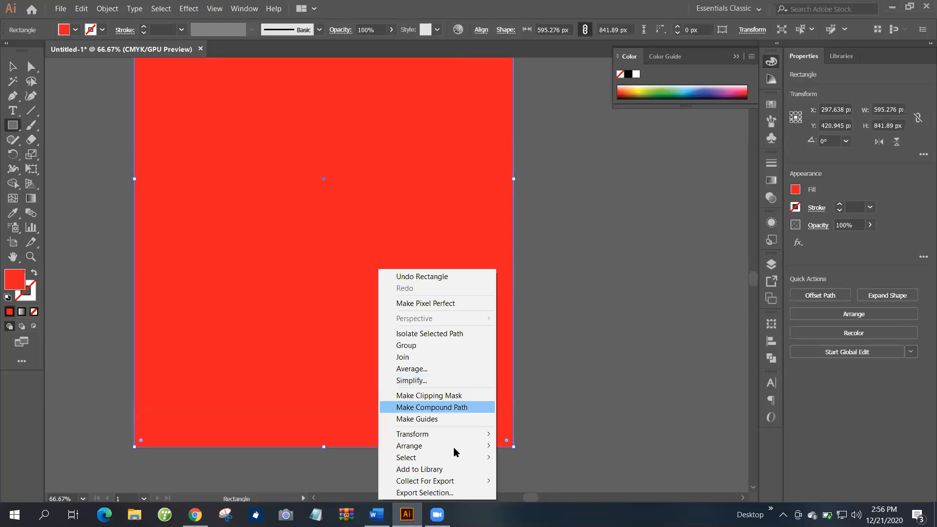
left_click(532, 481)
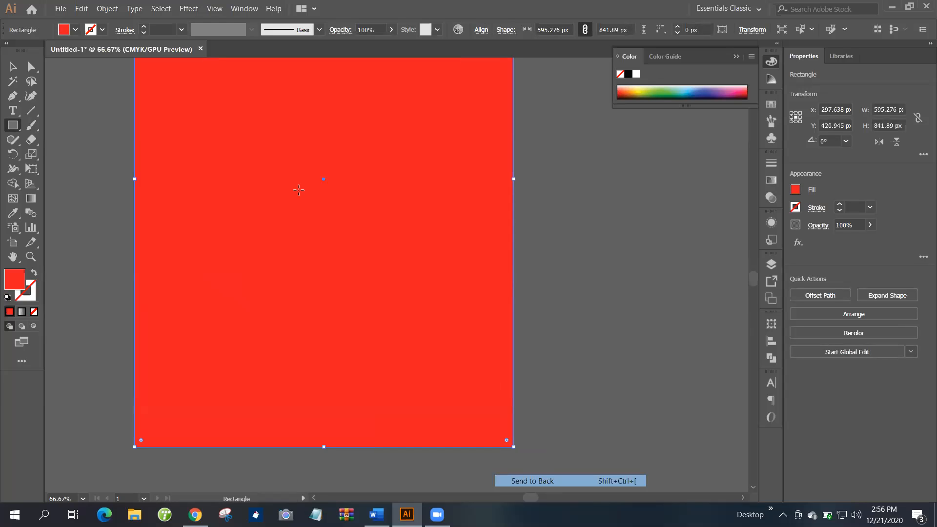
scroll(94, 293, "up", 3)
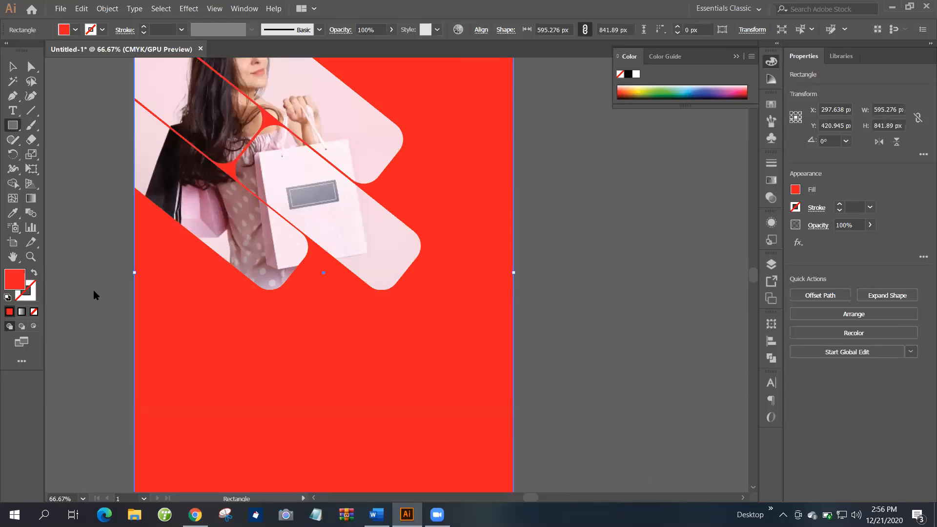
scroll(92, 290, "up", 3)
Try several background rectangle fills sampled from the photo with the Eyedropper, ending on the light pink of the shopping bag behind her.
key("i")
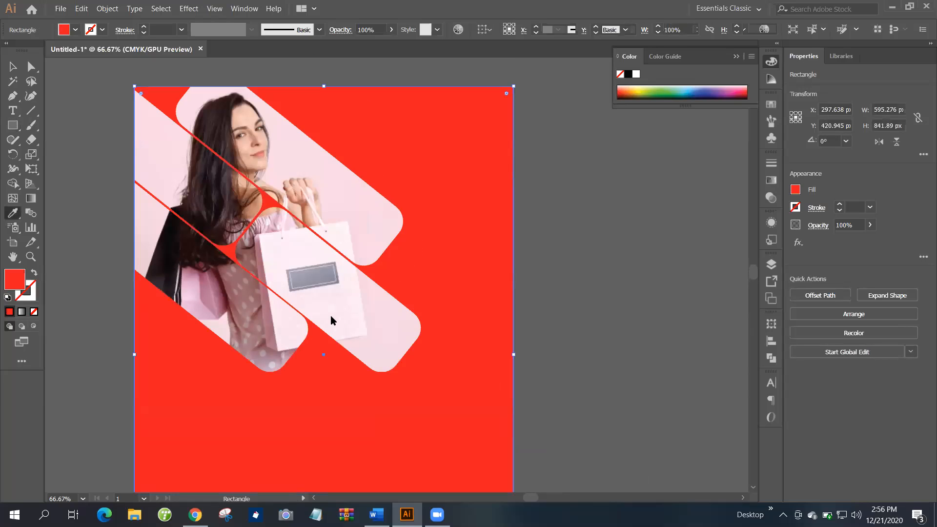
left_click(191, 315)
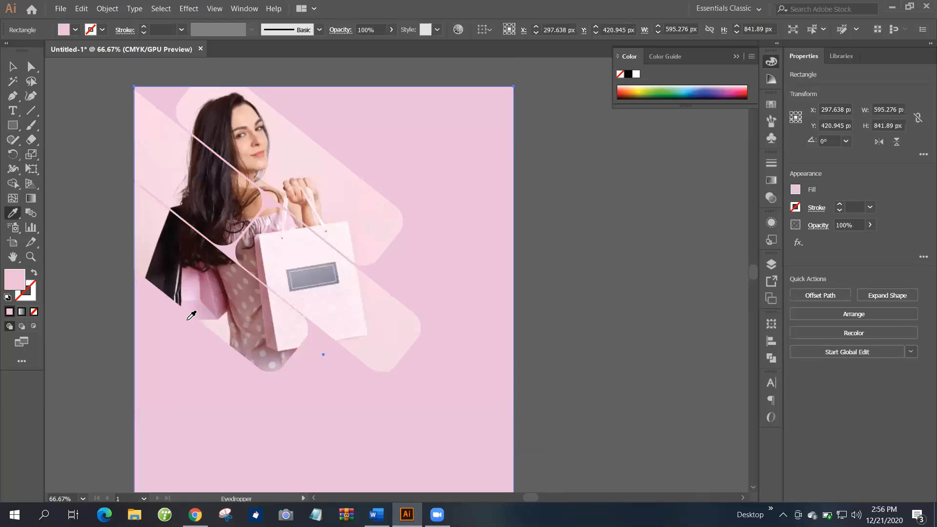
left_click(211, 307)
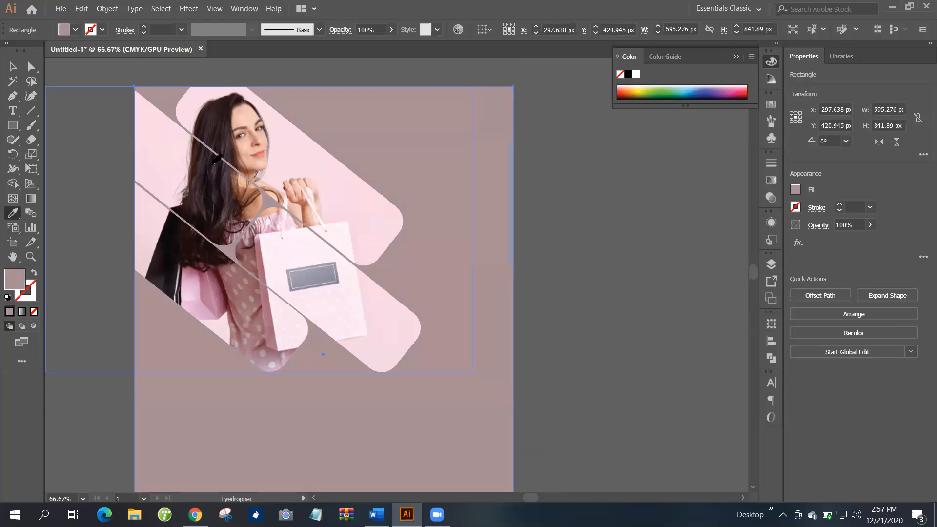
left_click(195, 267)
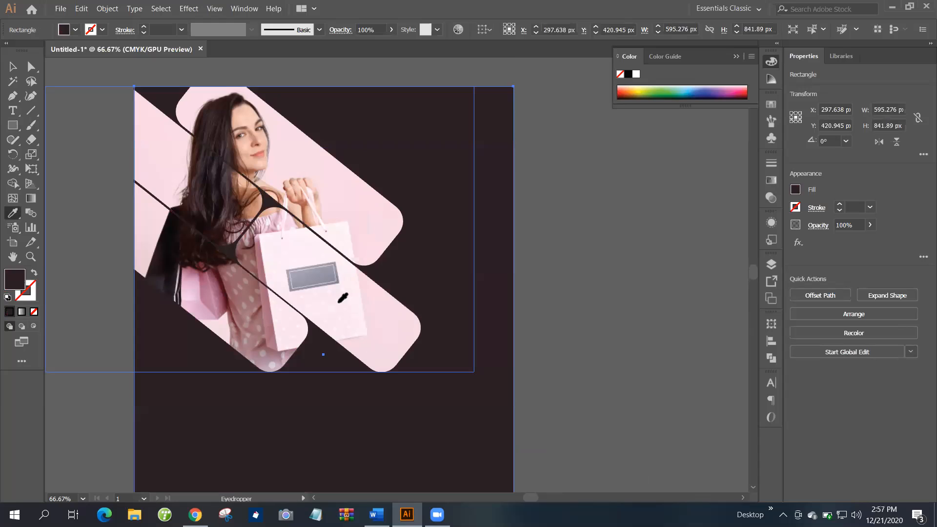
left_click(299, 248)
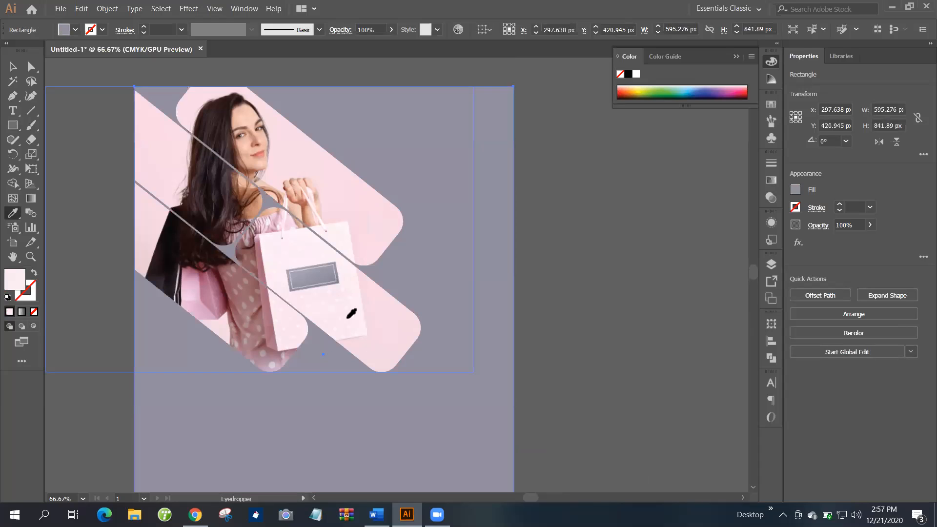
left_click(373, 324)
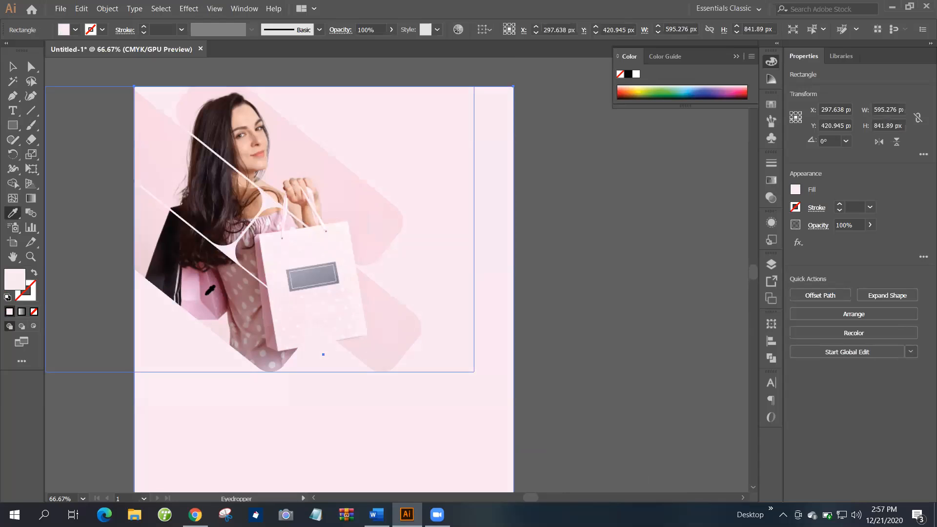
left_click(247, 325)
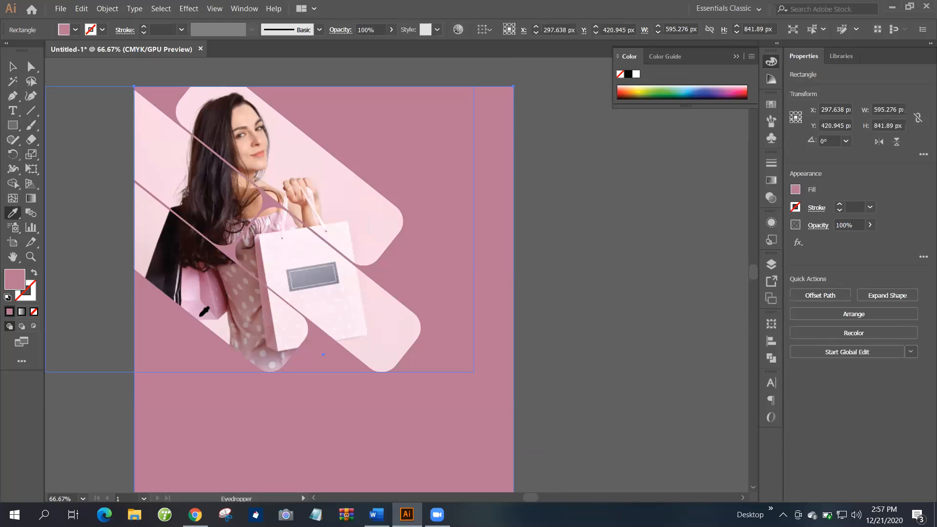
left_click(201, 315)
key("v")
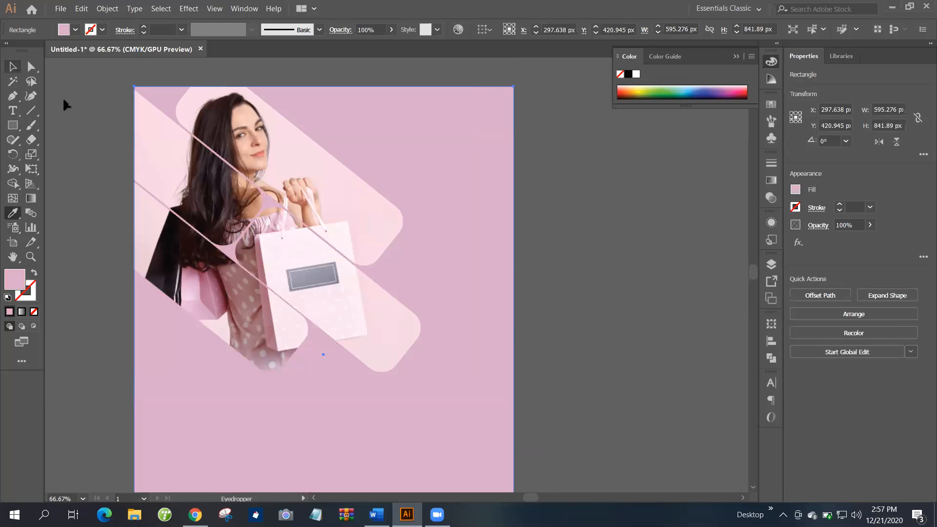
left_click(560, 376)
Set the background rectangle's fill to the stronger pink E573BF.
scroll(509, 362, "down", 2)
scroll(509, 362, "up", 2)
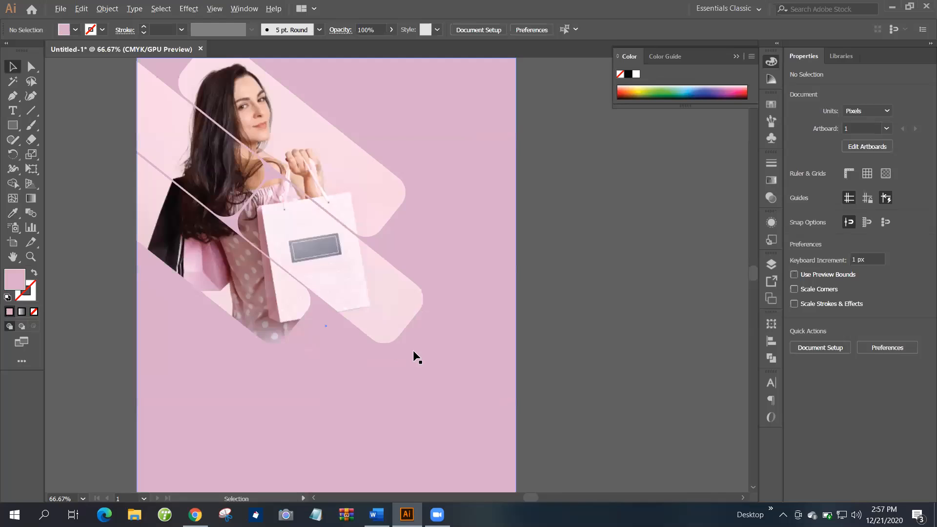
scroll(413, 350, "up", 1)
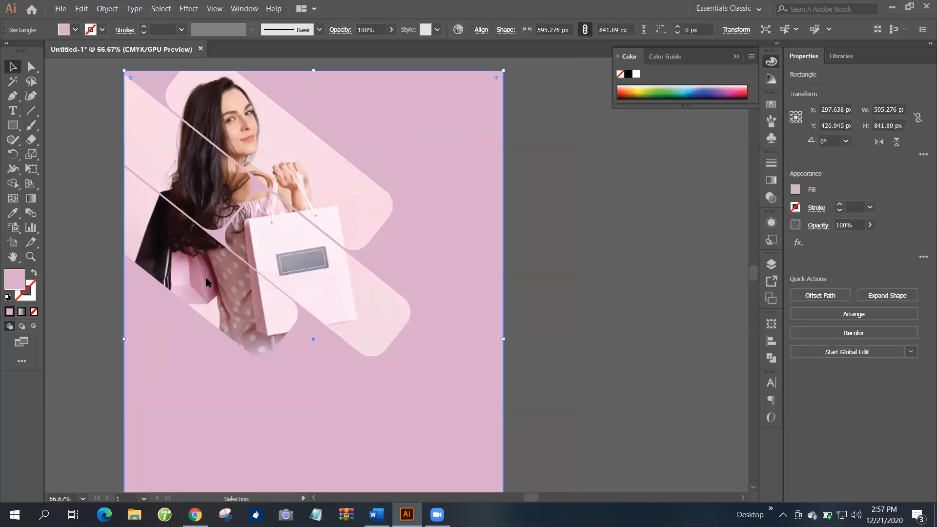
key("i")
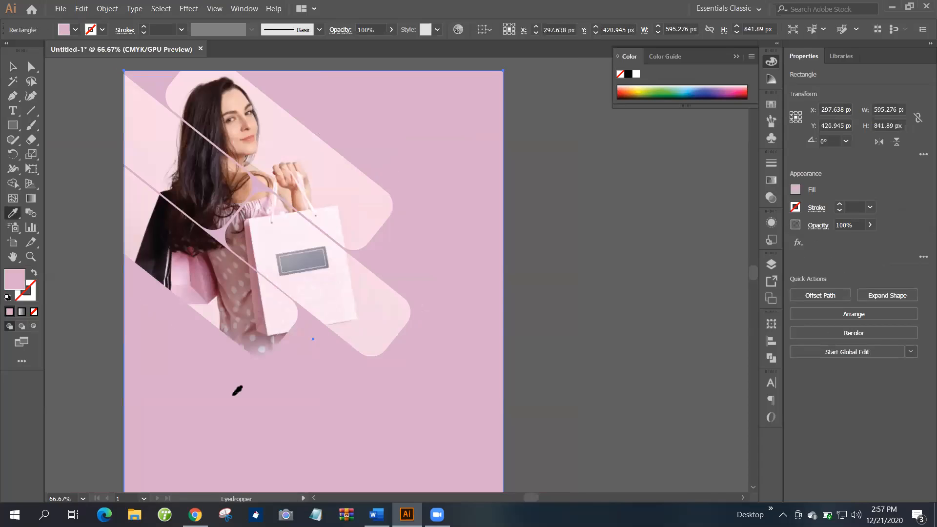
double_click(22, 283)
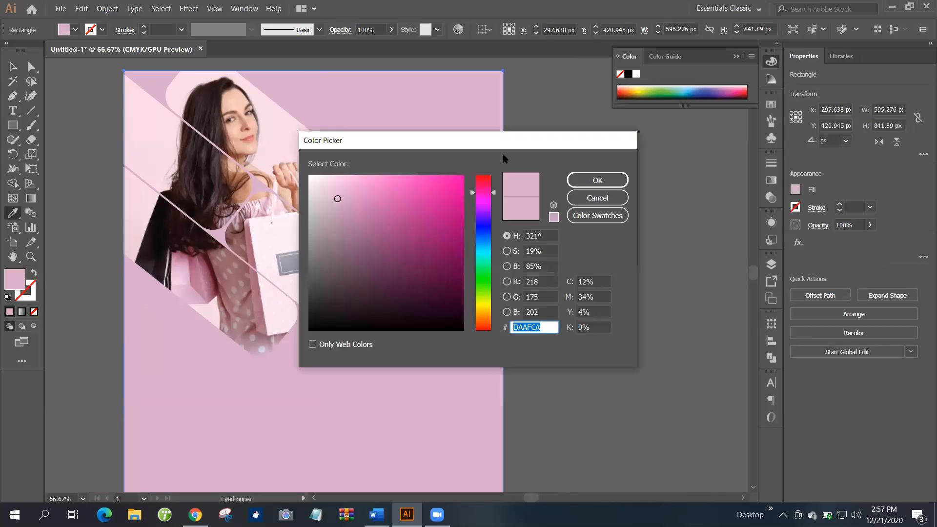
left_click(628, 173)
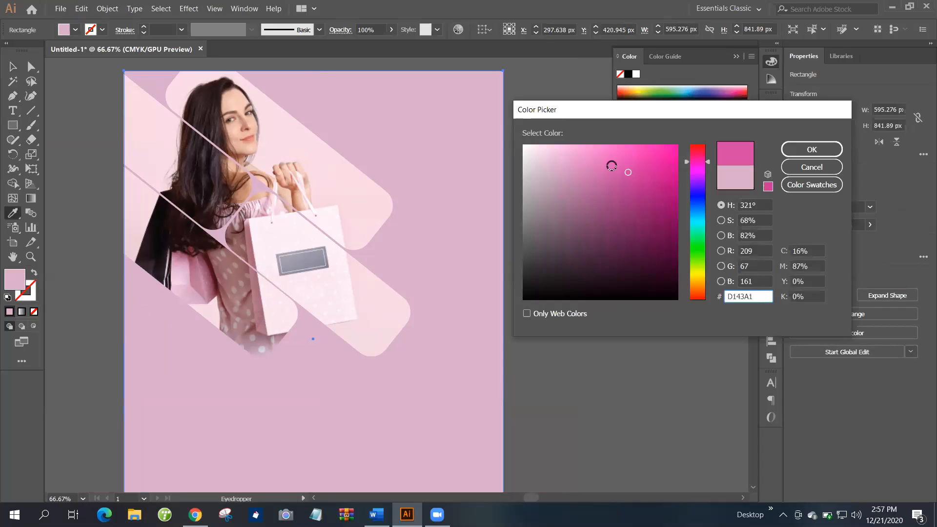
left_click(586, 151)
left_click(602, 156)
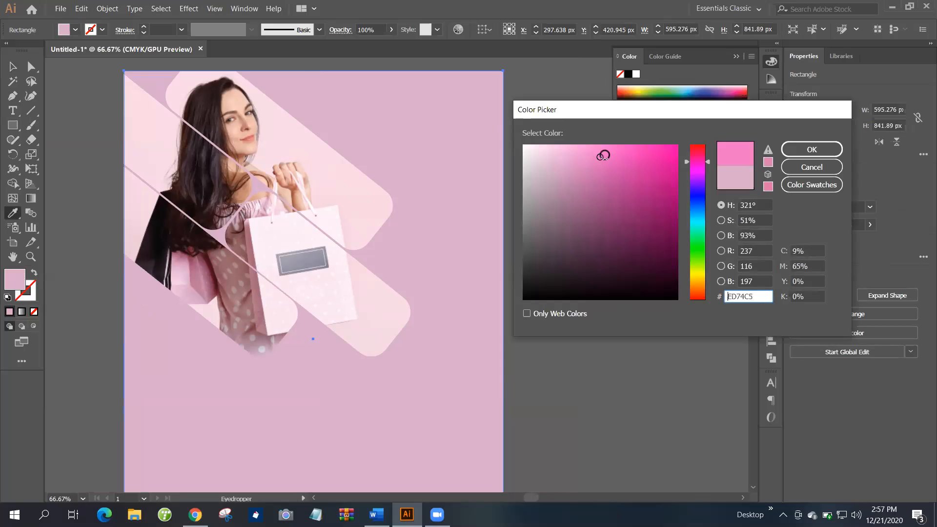
left_click(600, 160)
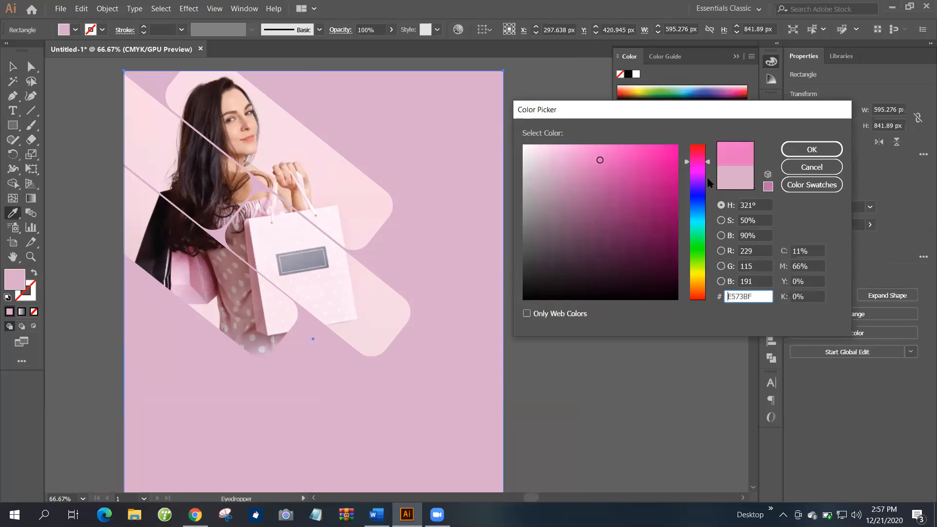
key("Return")
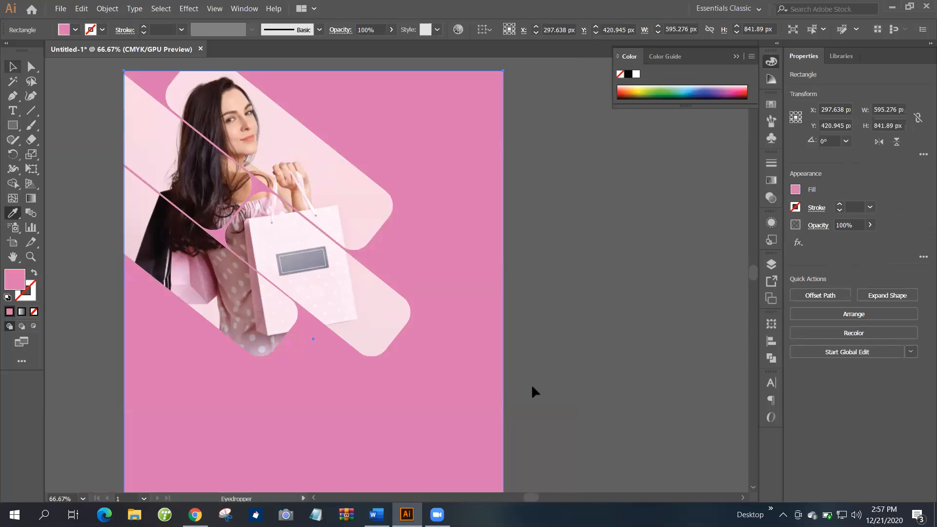
key("v")
Set the background rectangle's fill to the lighter pink FFA1E4.
scroll(494, 386, "down", 2)
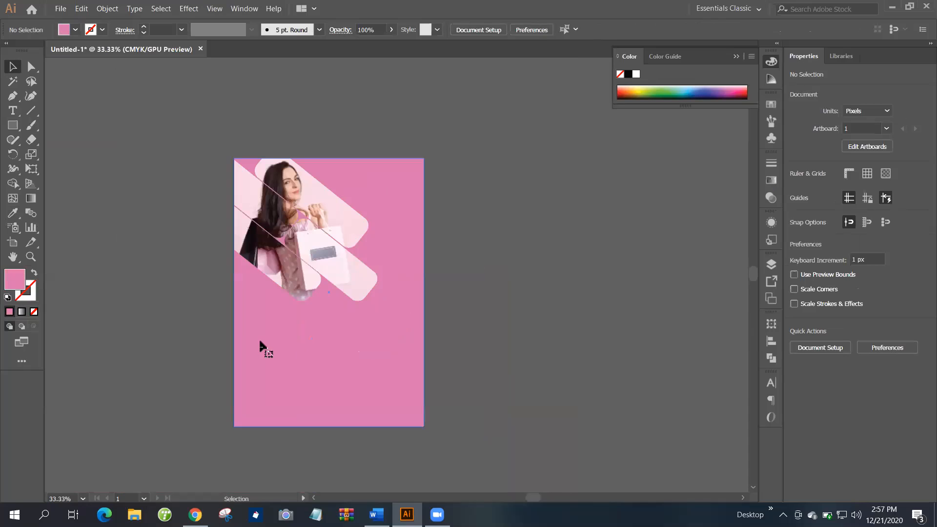
scroll(259, 345, "up", 1)
key("ctrl+a")
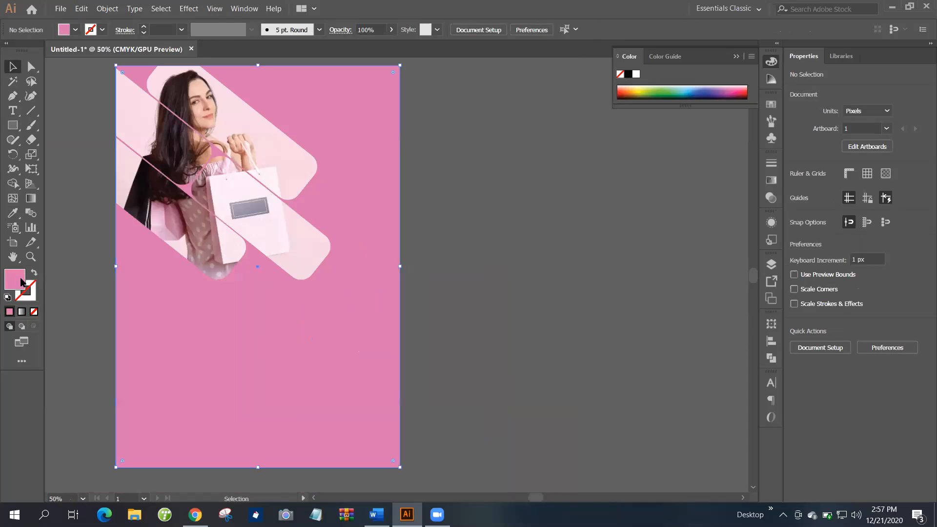
double_click(22, 282)
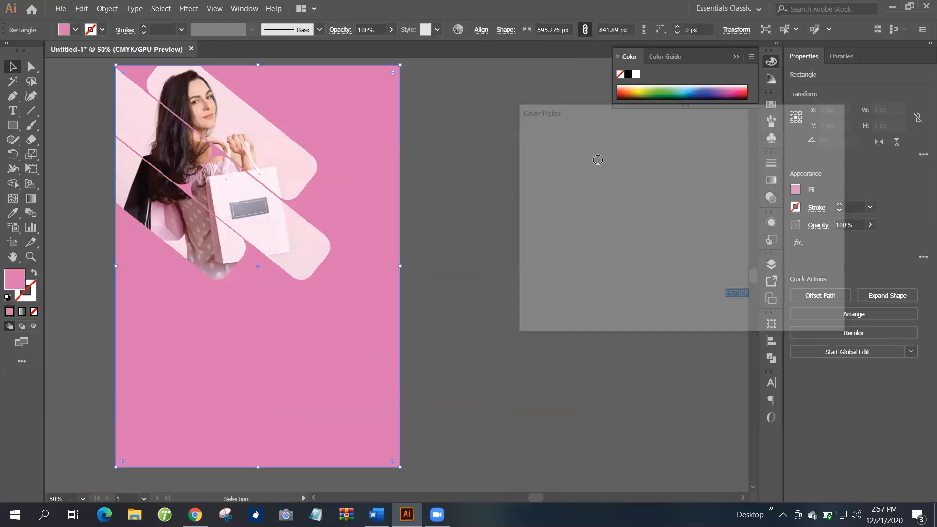
left_click(583, 146)
left_click(581, 142)
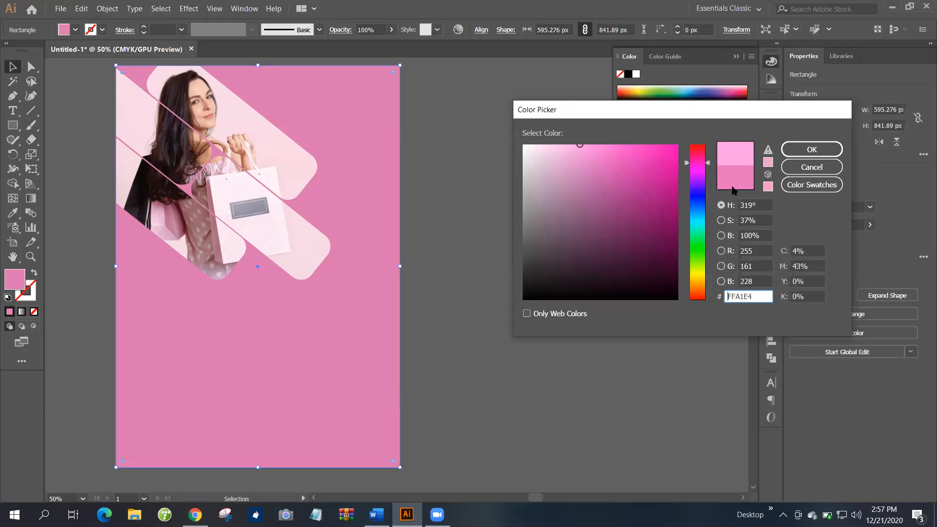
key("Return")
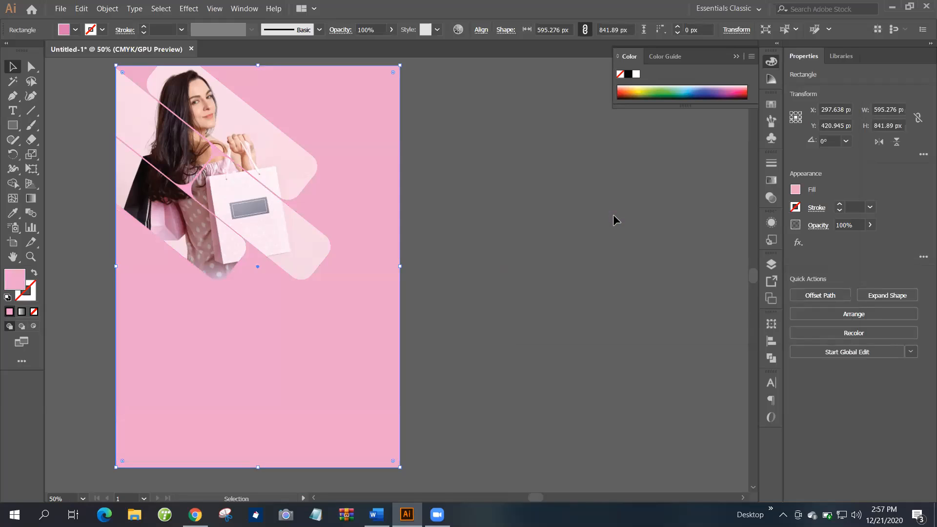
scroll(335, 303, "up", 1)
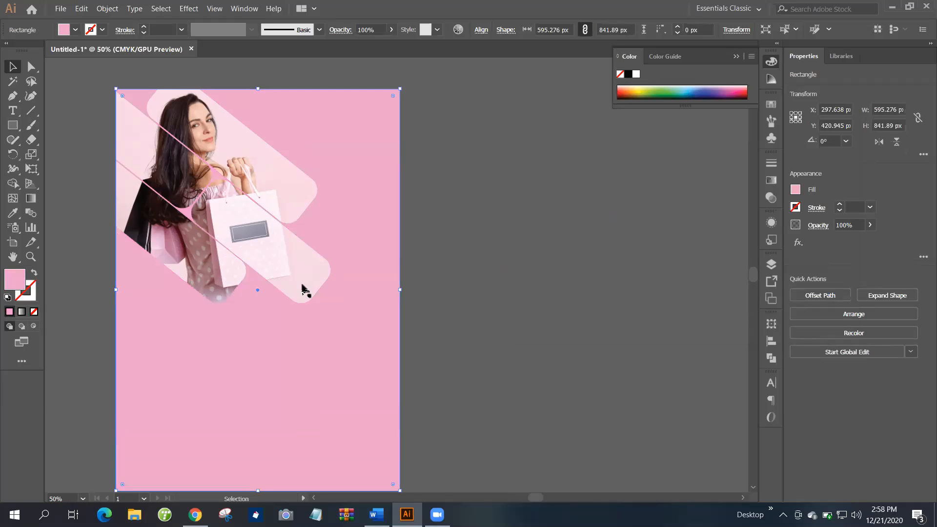
scroll(20, 83, "up", 1)
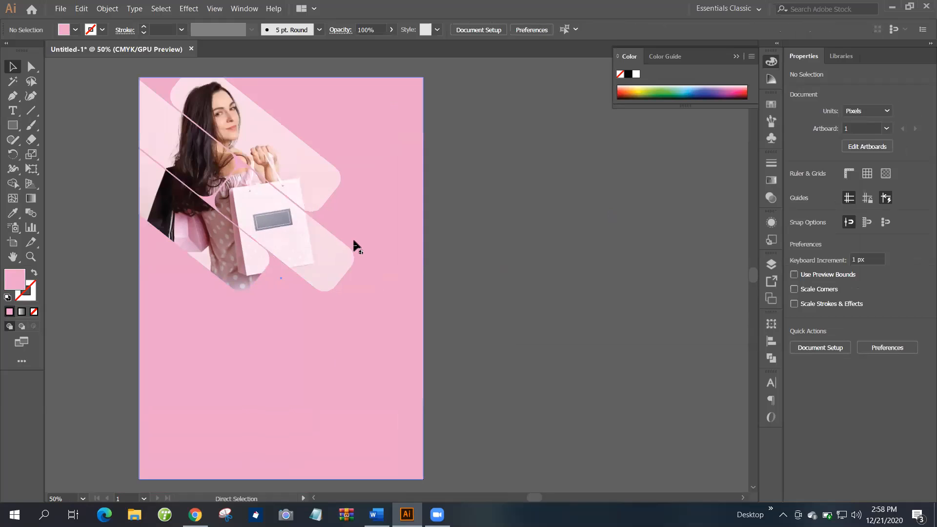
scroll(310, 417, "right", 1)
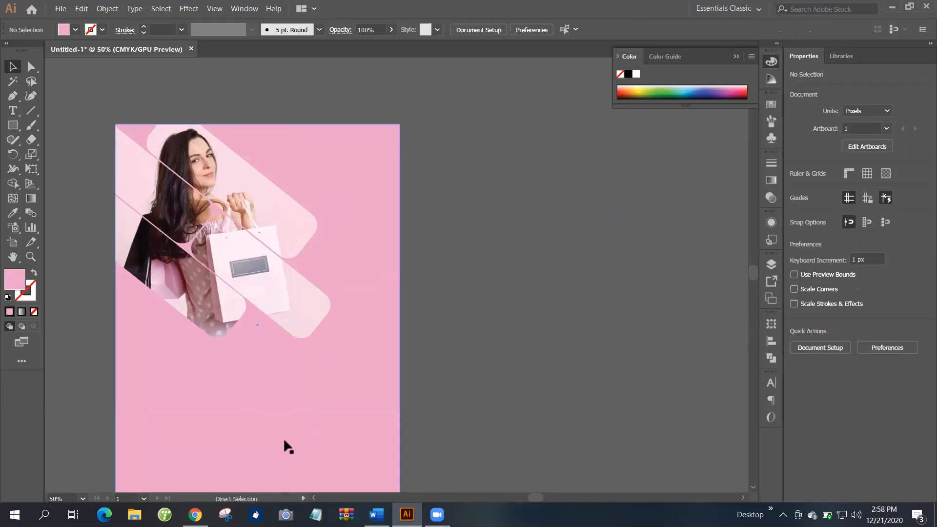
scroll(288, 439, "right", 2)
scroll(333, 408, "left", 3)
scroll(333, 408, "up", 4)
scroll(149, 229, "left", 1)
scroll(149, 229, "down", 1)
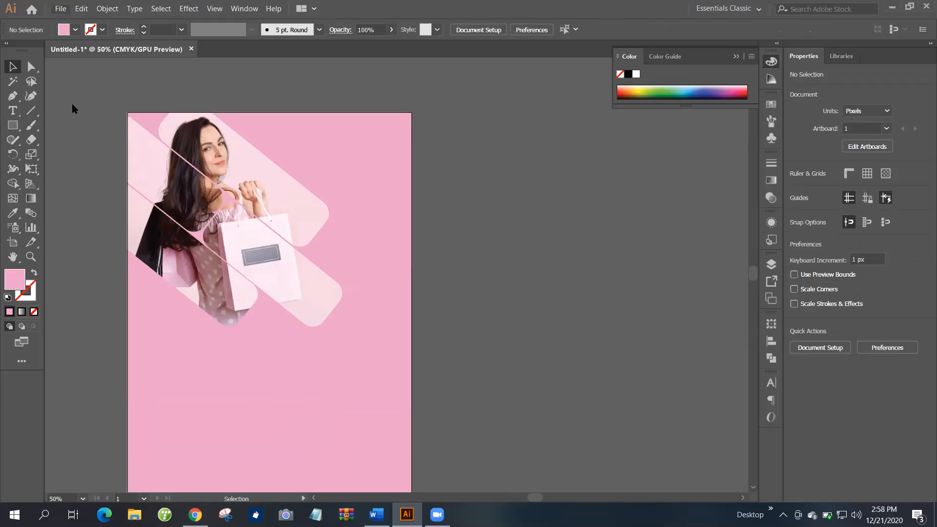
Browse the Graphics Design Illustrator folder on drive F and its Logo design subfolder for a logo file to place.
key("alt+f")
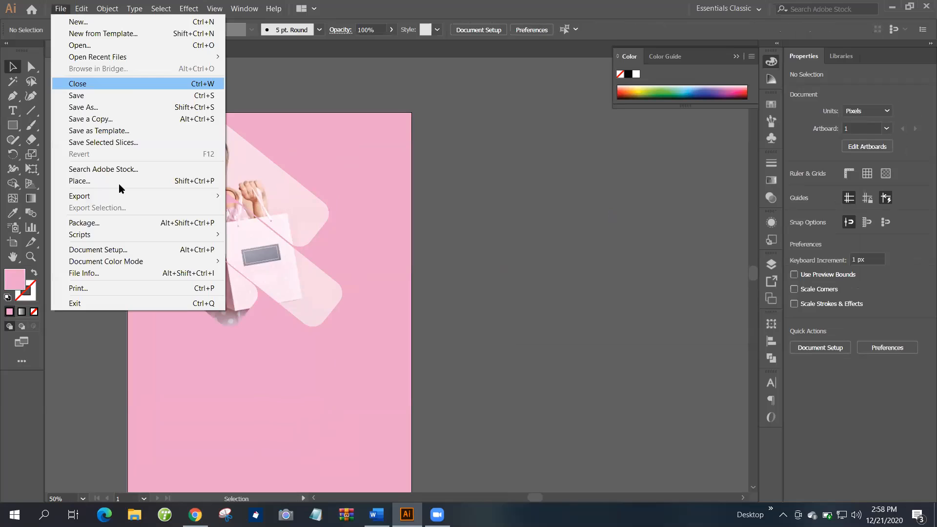
key("Escape")
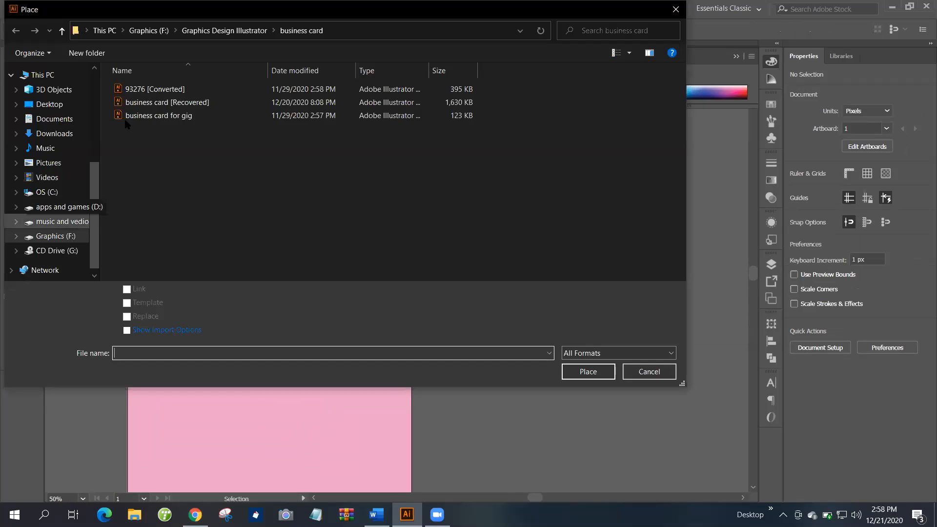
left_click(75, 237)
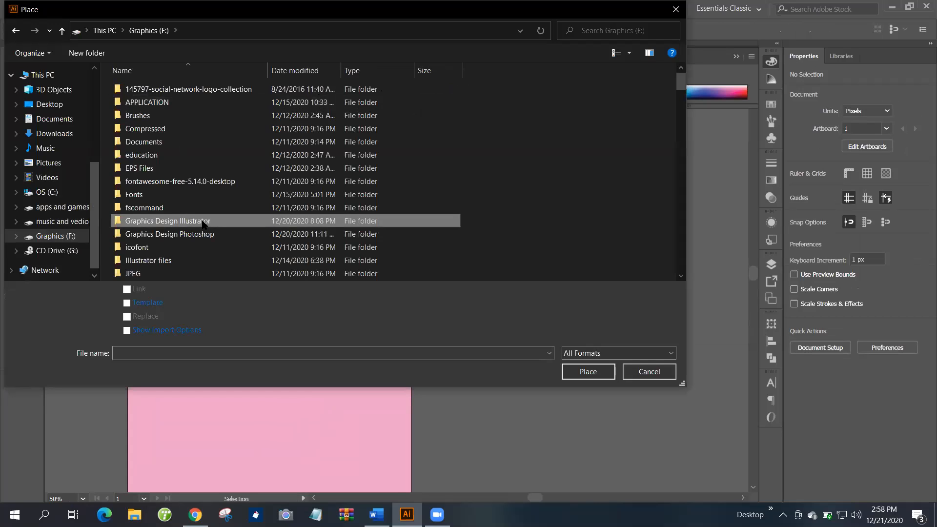
double_click(204, 224)
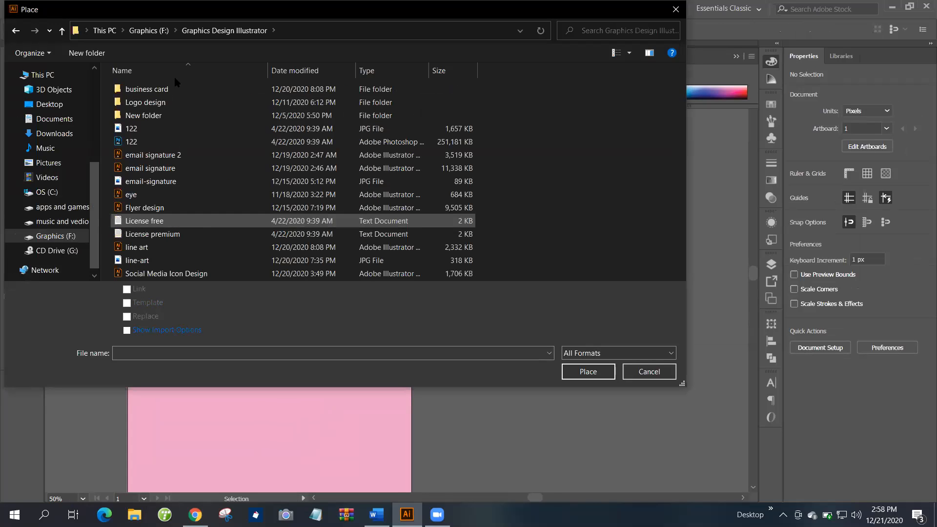
left_click(188, 103)
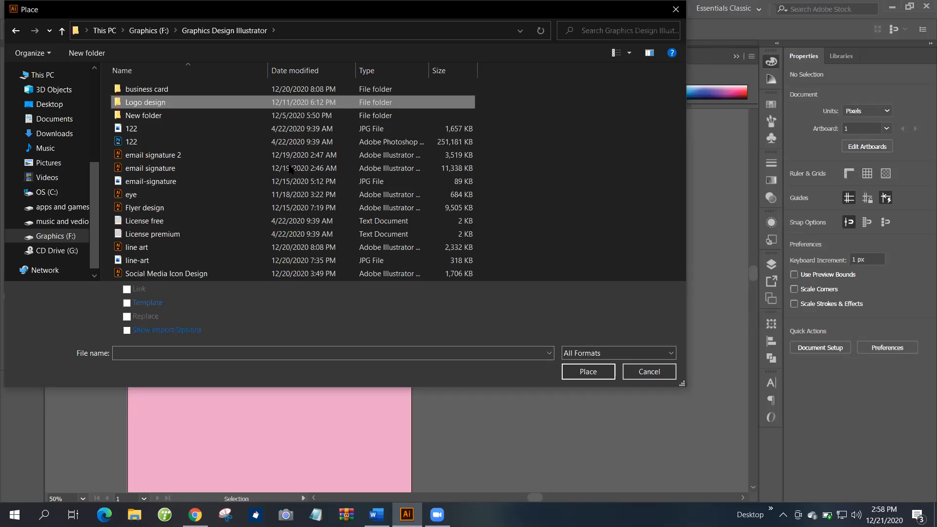
key("Return")
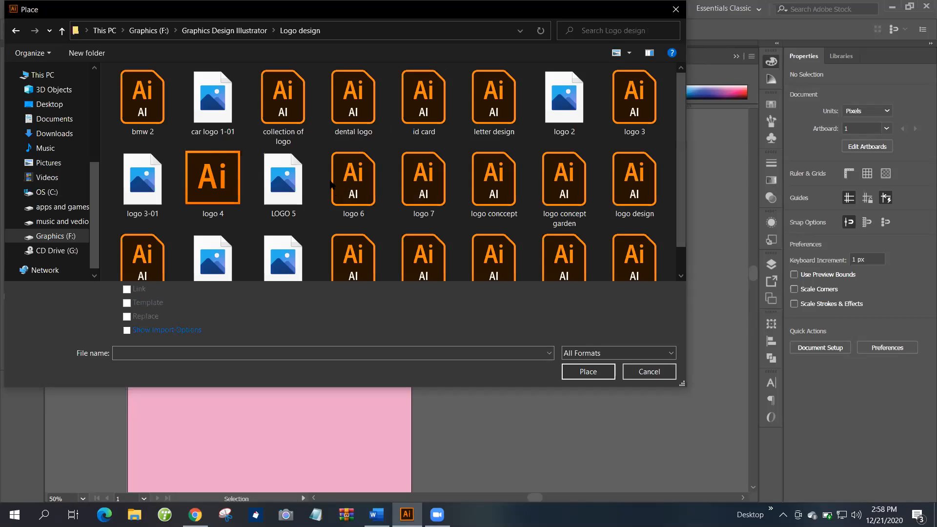
scroll(296, 239, "down", 1)
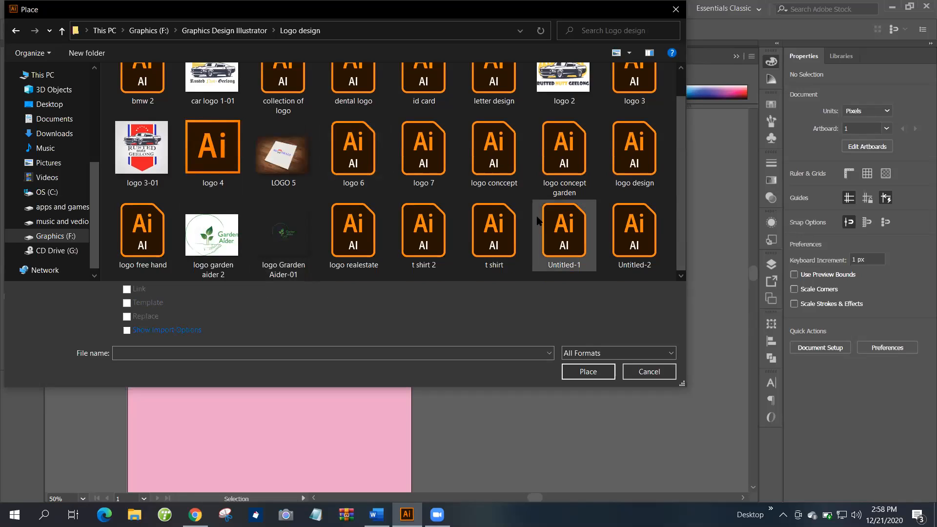
scroll(444, 128, "up", 1)
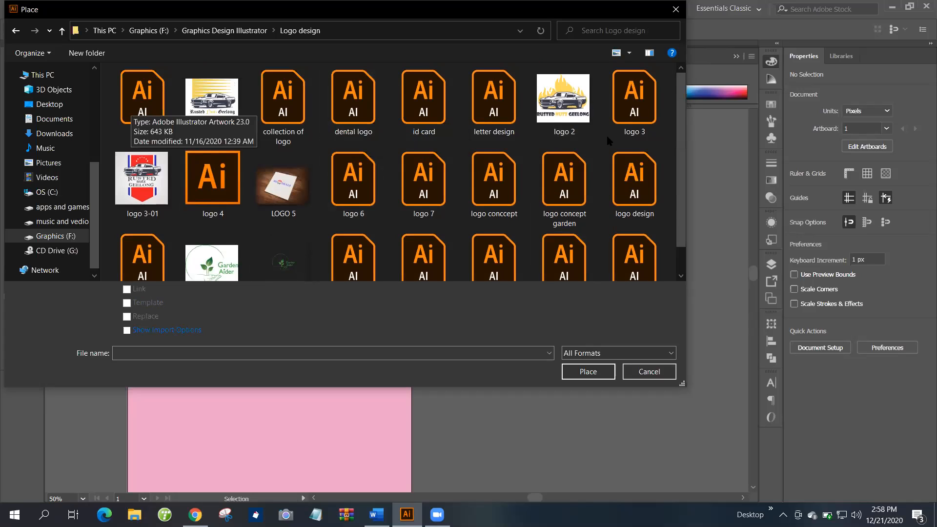
scroll(423, 244, "down", 1)
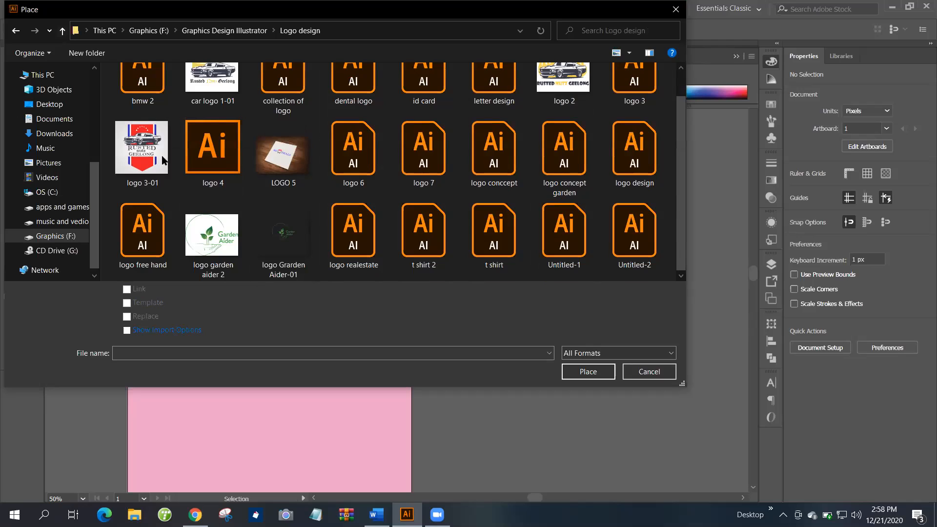
key("alt+Up")
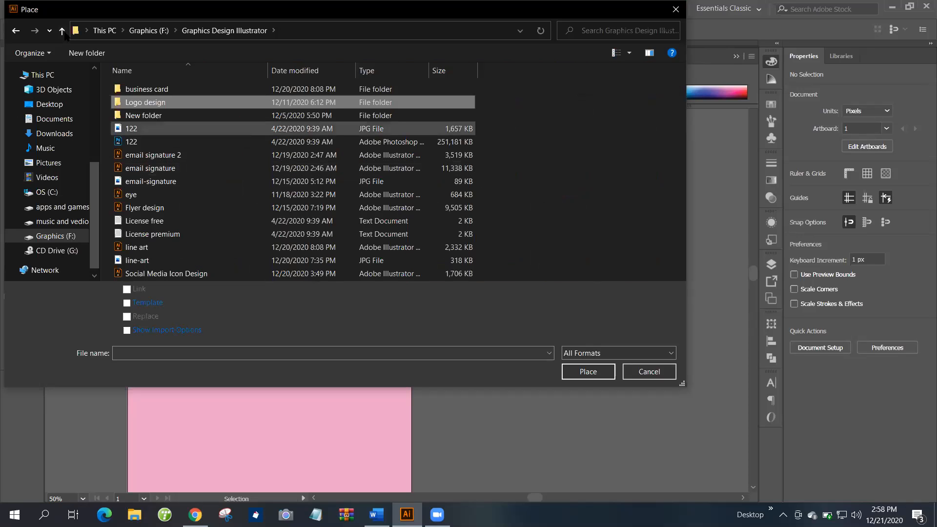
left_click(62, 31)
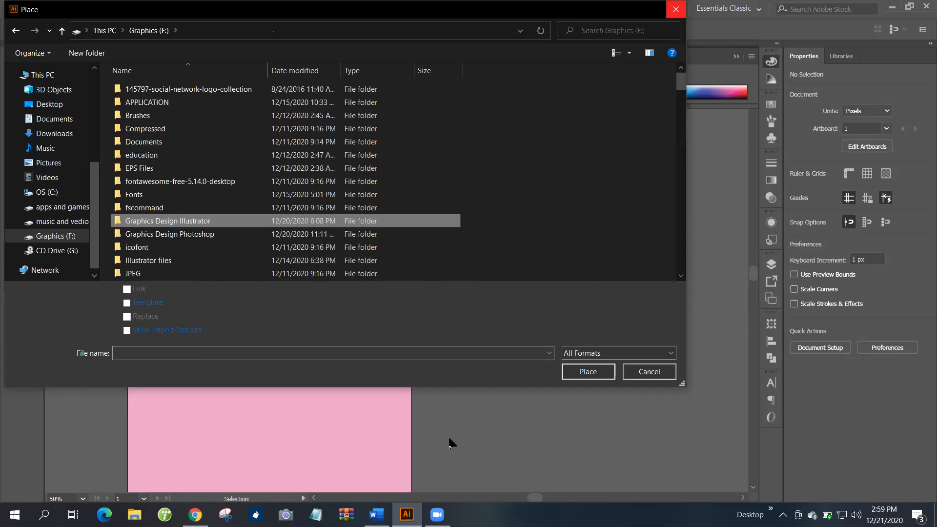
key("Escape")
Switch to Chrome and search Google for "fashion logo vector" in a new tab.
scroll(457, 406, "down", 1)
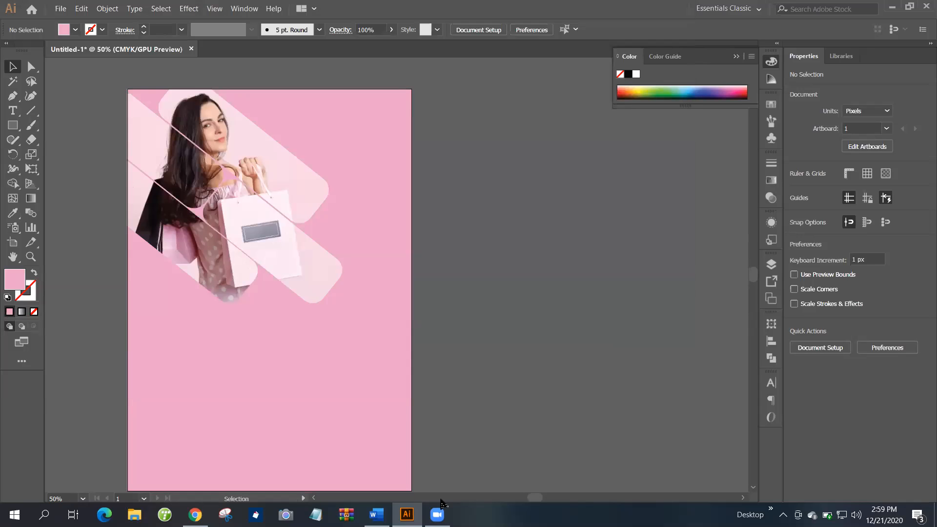
scroll(400, 274, "left", 1)
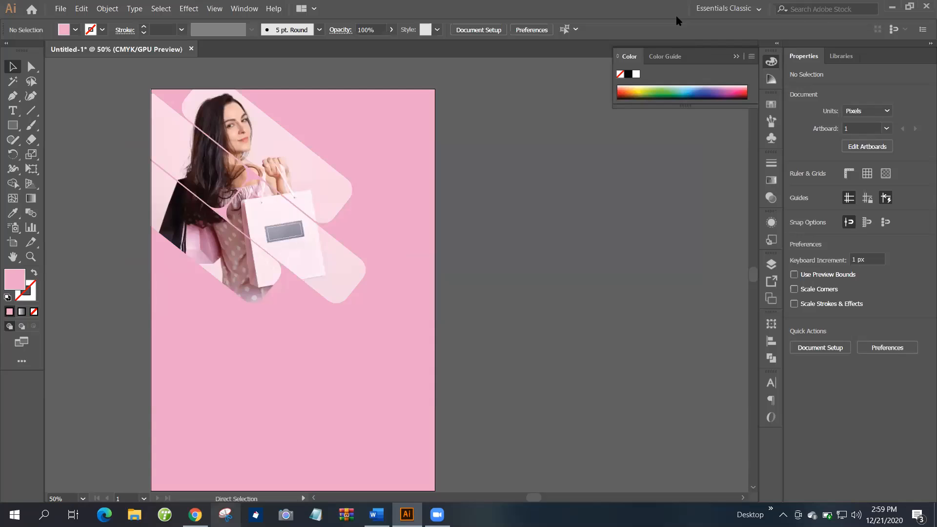
key("alt+Tab")
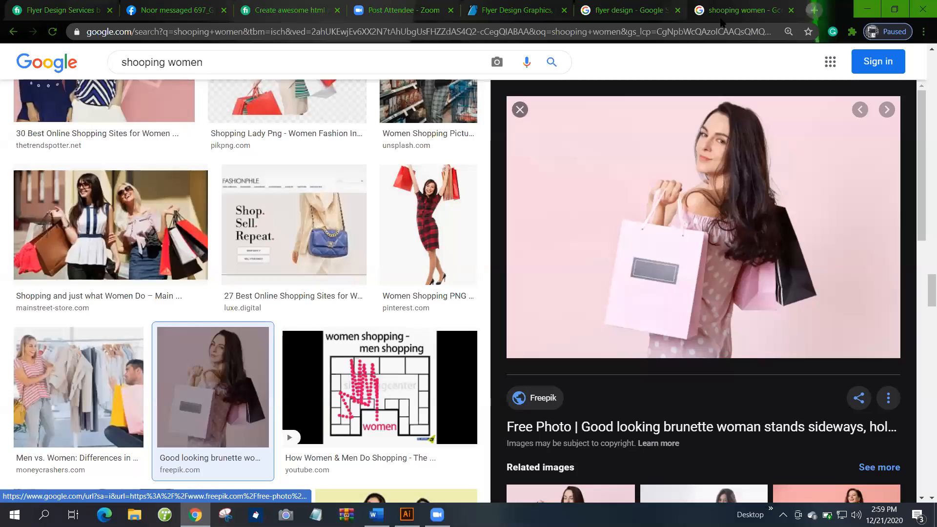
key("ctrl+t")
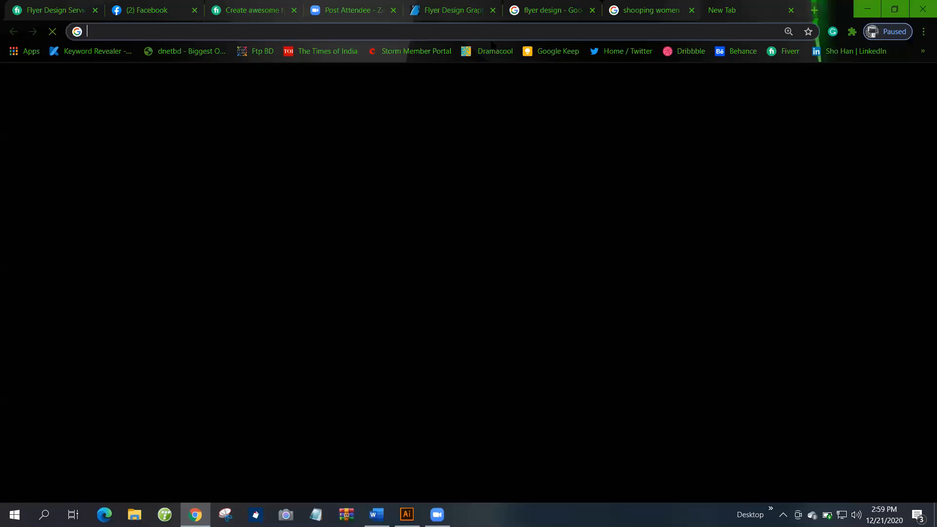
type("fasg")
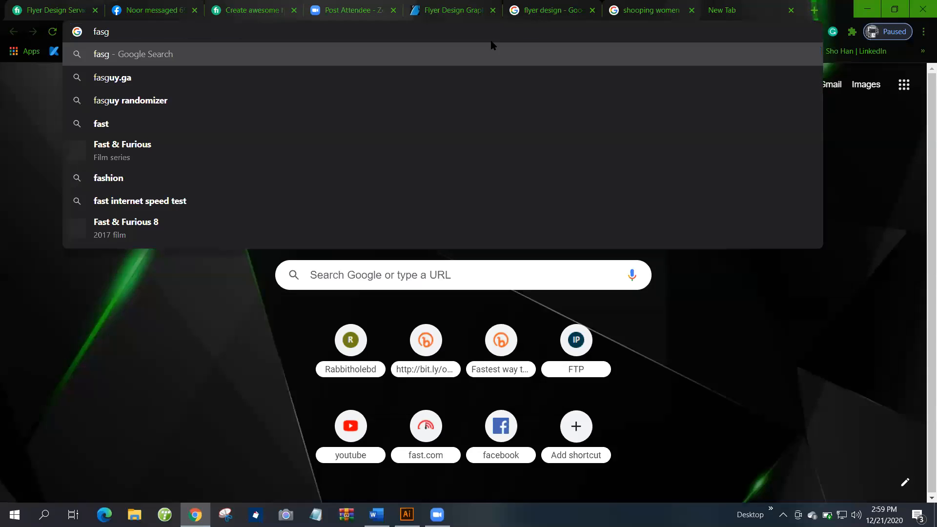
key("BackSpace")
type("ho")
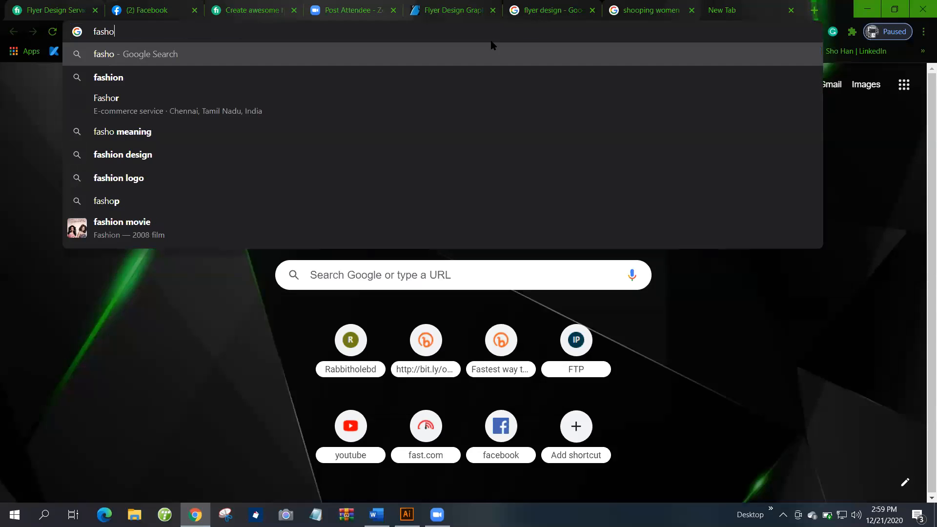
key("BackSpace")
type("ion logo")
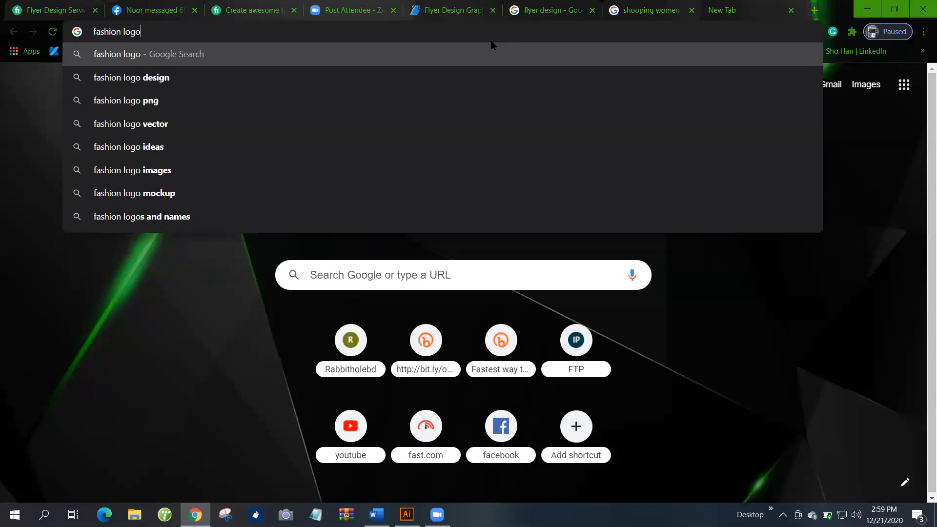
type(" vector")
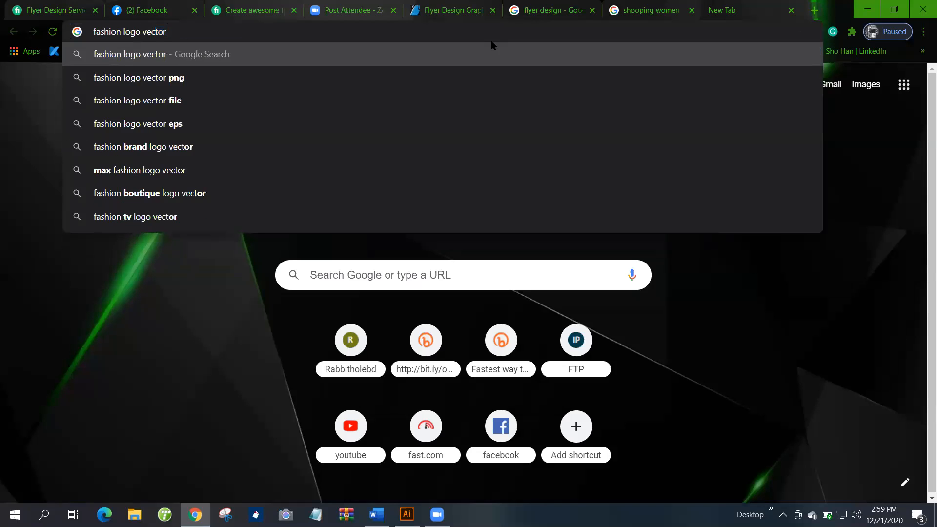
key("Return")
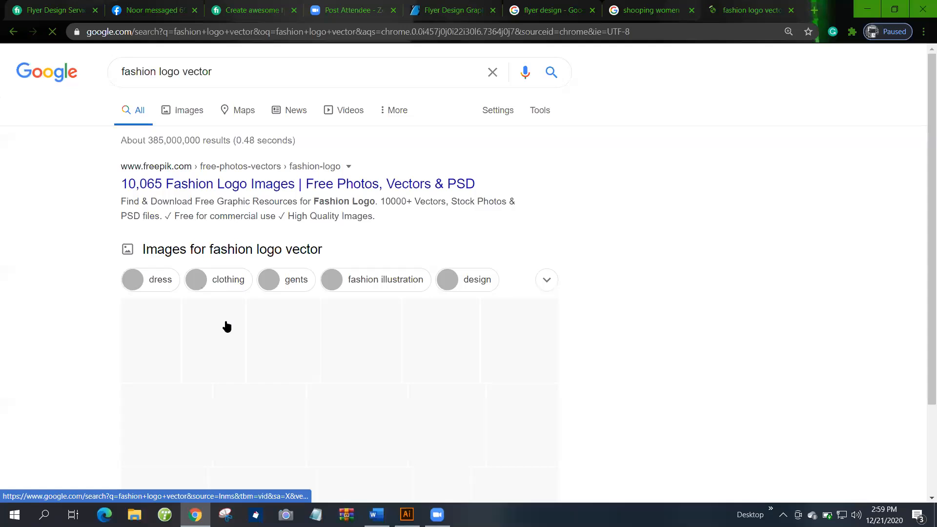
Open Freepik's Fashion Images page from the search results and look through its resources for a suitable logo.
scroll(227, 319, "down", 7)
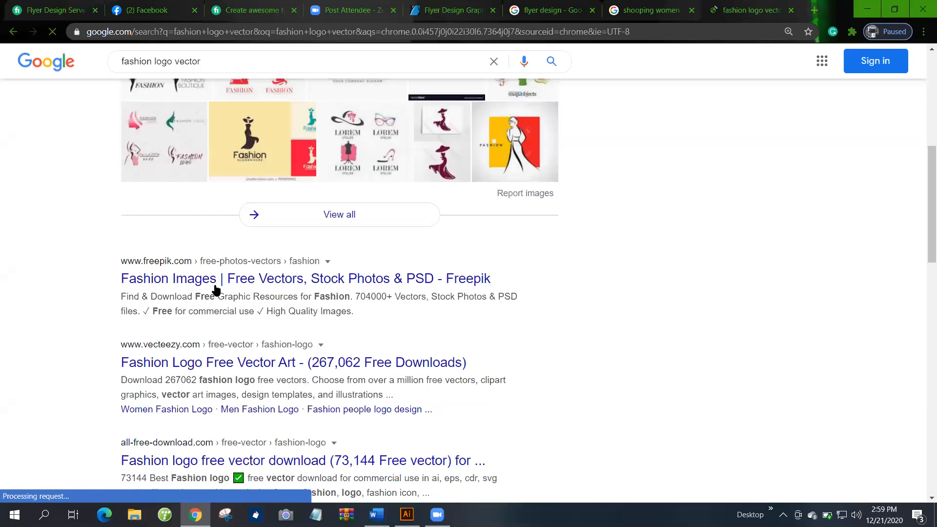
left_click(499, 267)
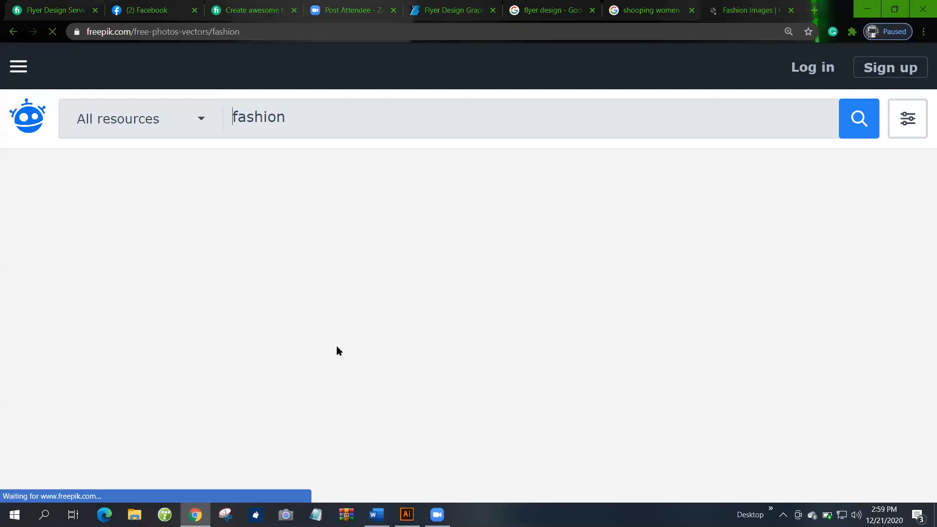
scroll(336, 346, "down", 3)
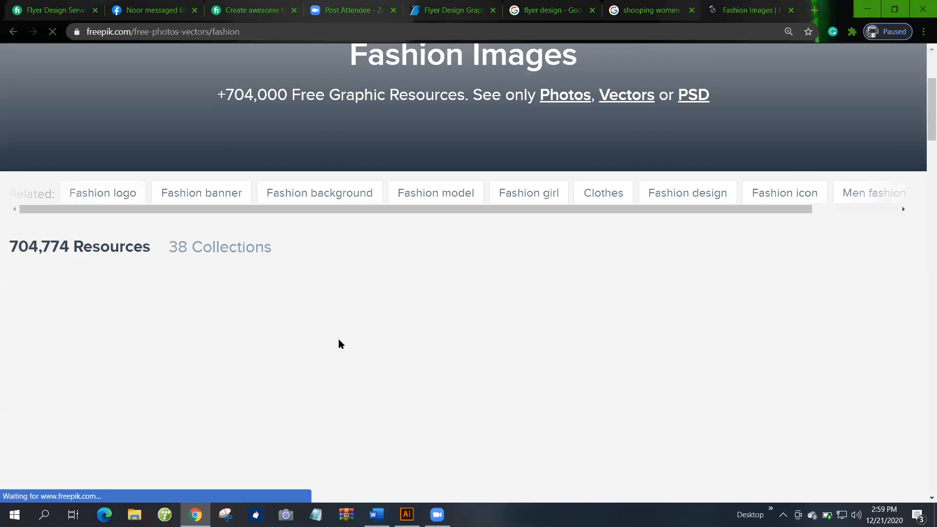
scroll(340, 344, "up", 3)
scroll(342, 337, "down", 5)
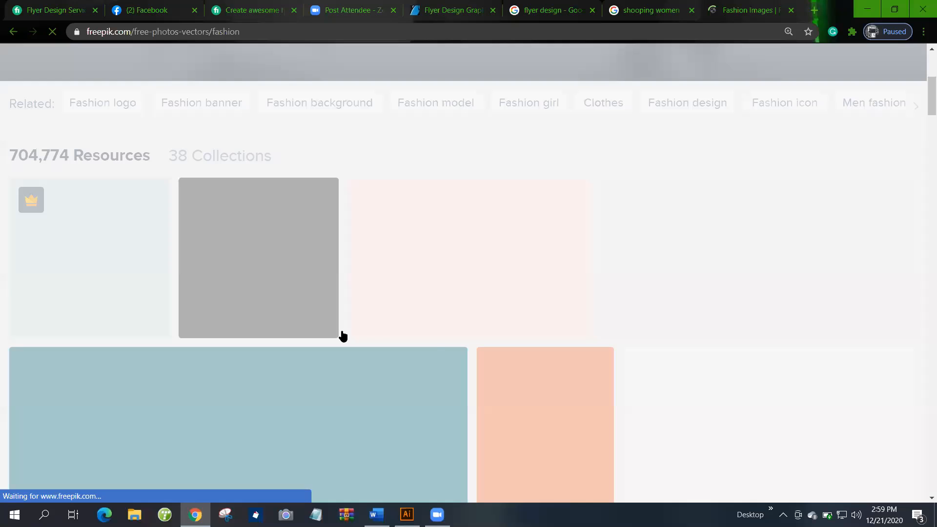
scroll(342, 335, "down", 2)
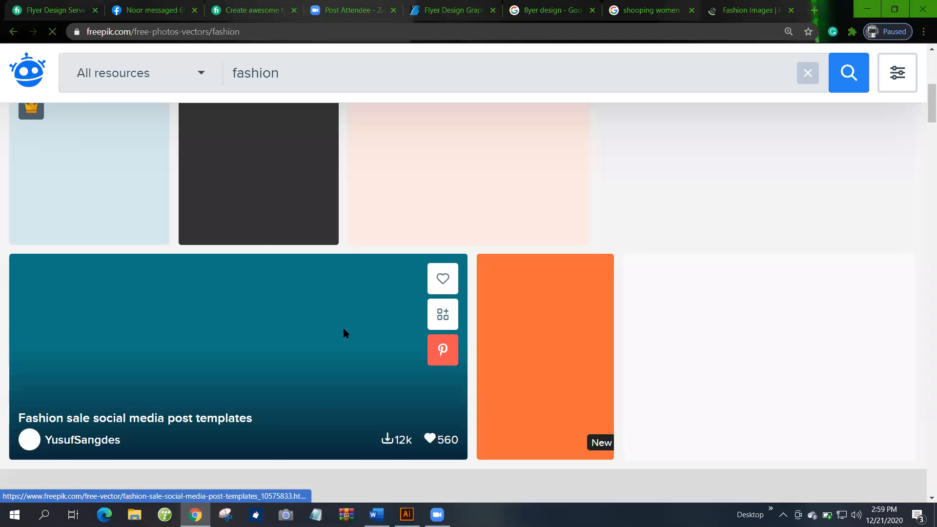
scroll(344, 332, "up", 2)
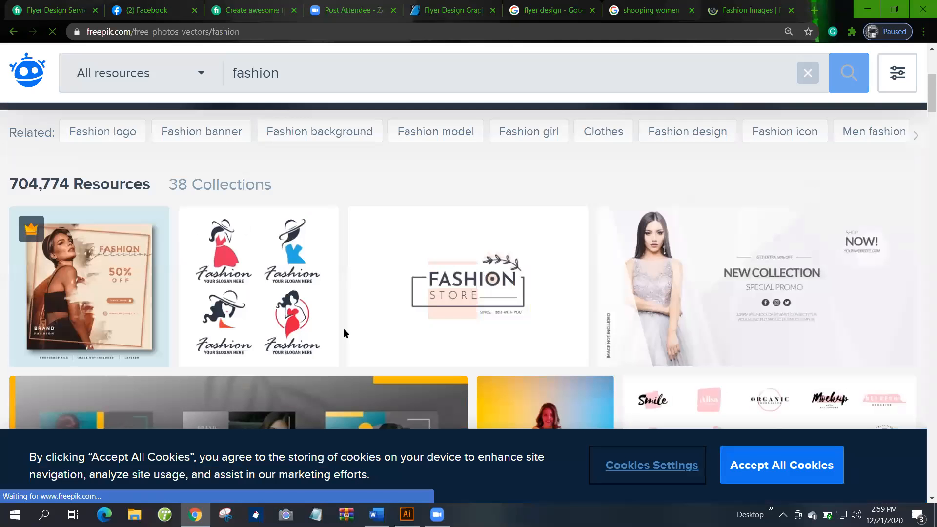
scroll(346, 332, "down", 4)
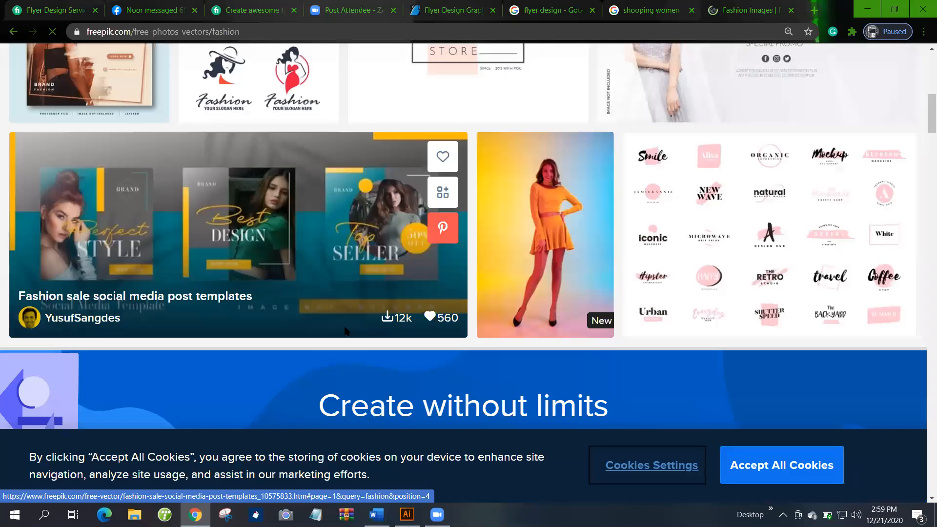
scroll(350, 328, "down", 6)
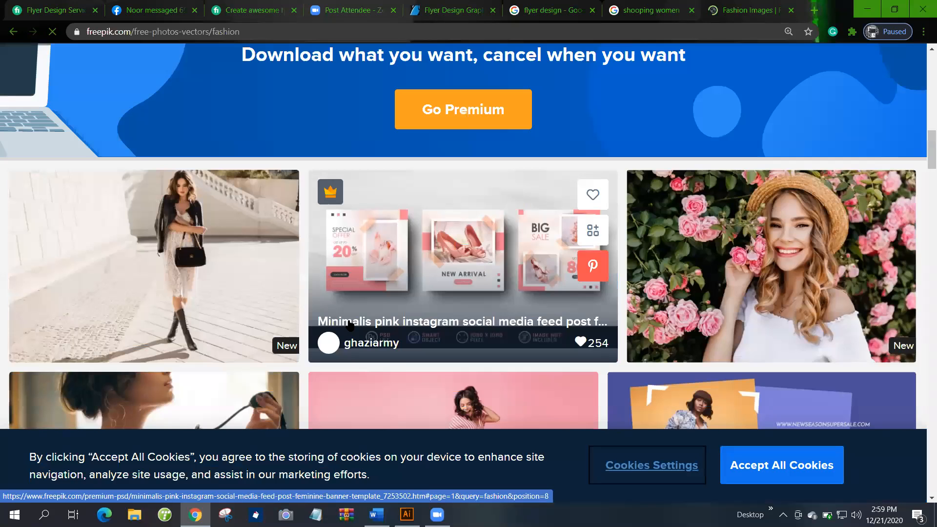
scroll(351, 326, "down", 5)
scroll(349, 325, "down", 10)
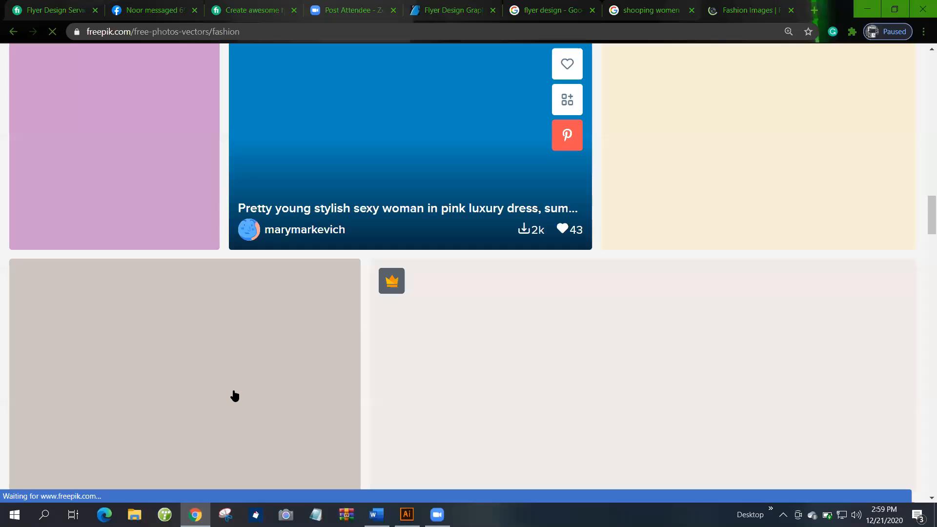
scroll(241, 386, "up", 20)
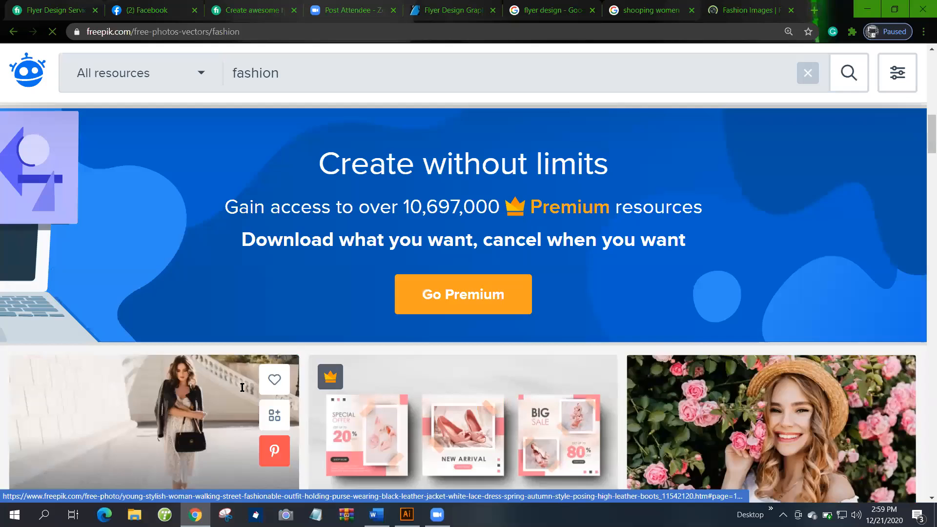
Search Freepik for "fashion logo" and open the "Collection of logos and branding vector" resource by rawpixel.com.
left_click(312, 72)
type("logo")
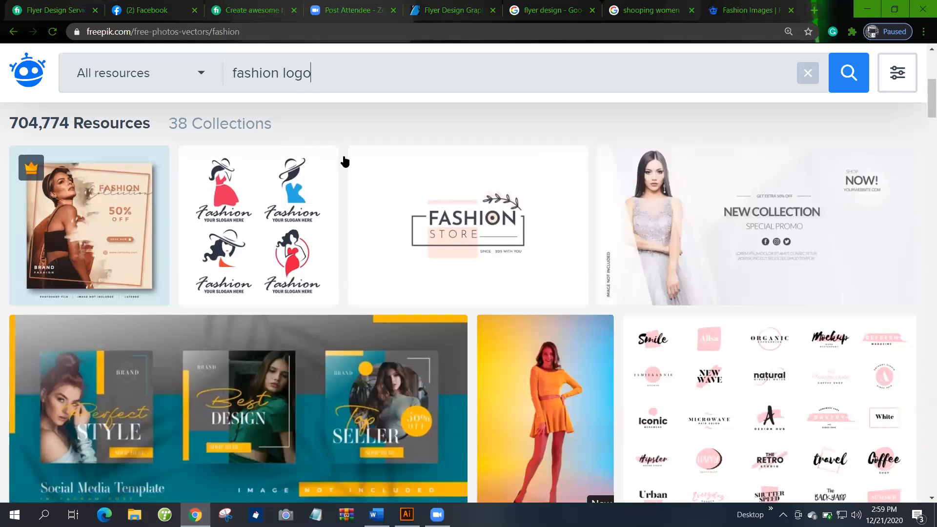
key("Return")
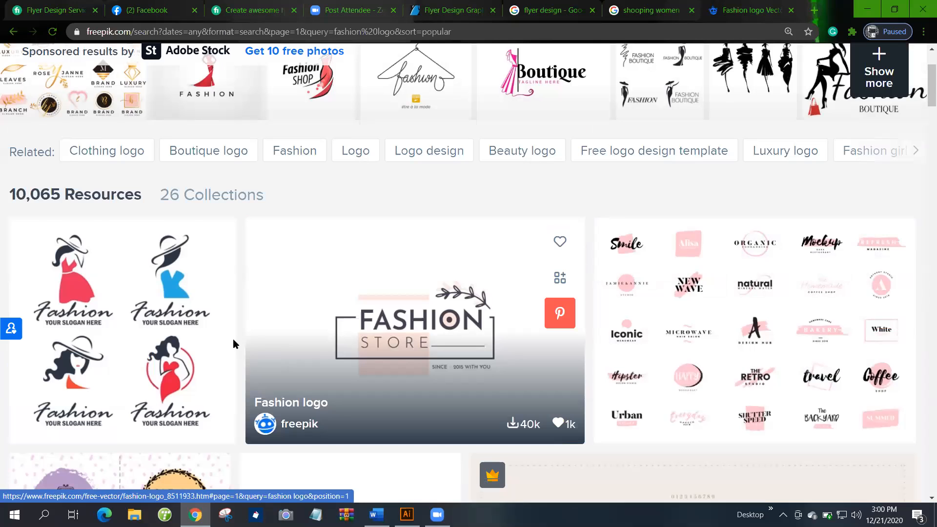
scroll(229, 337, "down", 5)
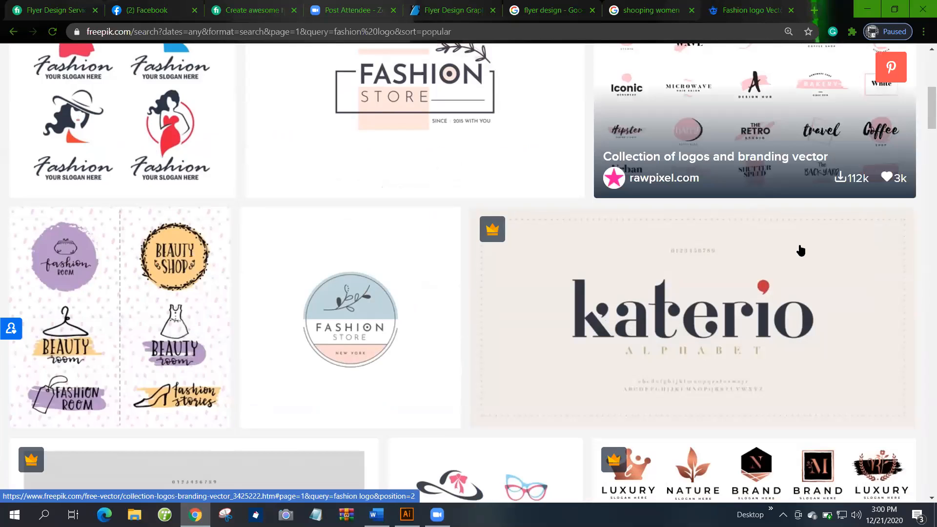
scroll(849, 334, "up", 5)
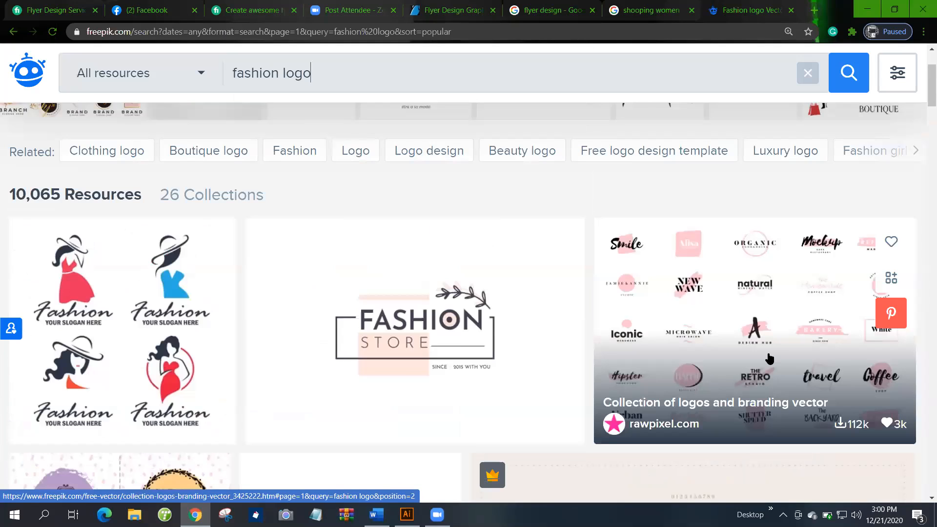
left_click(173, 336)
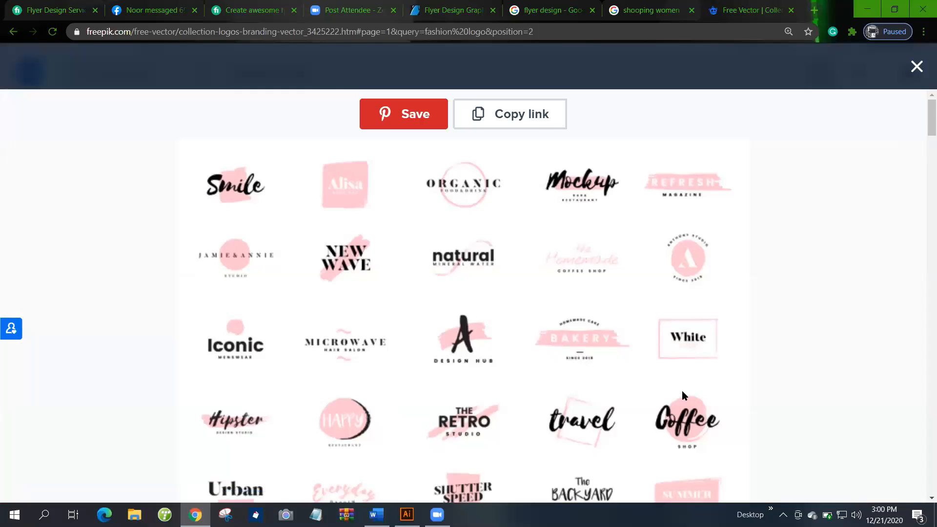
Start the free download of the "Collection of logos and branding vector" resource from Freepik.
scroll(681, 390, "down", 4)
scroll(592, 331, "down", 2)
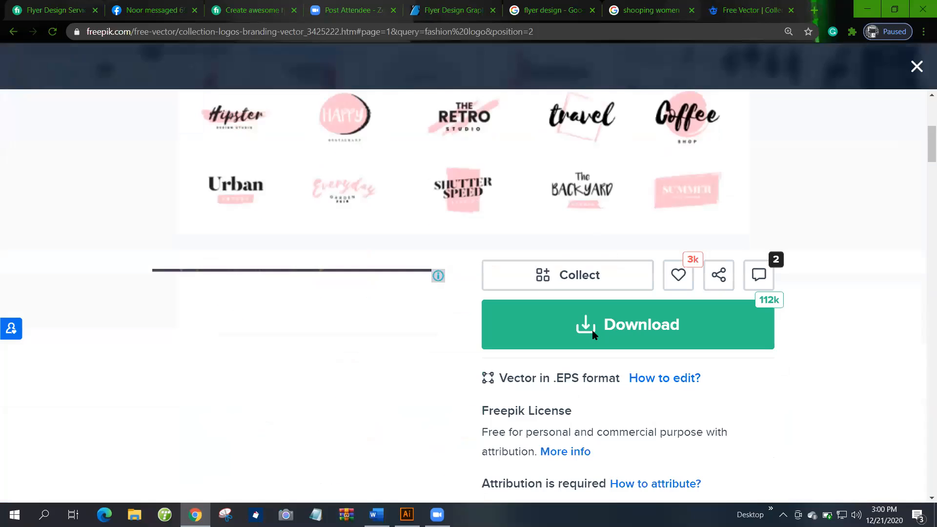
left_click(593, 335)
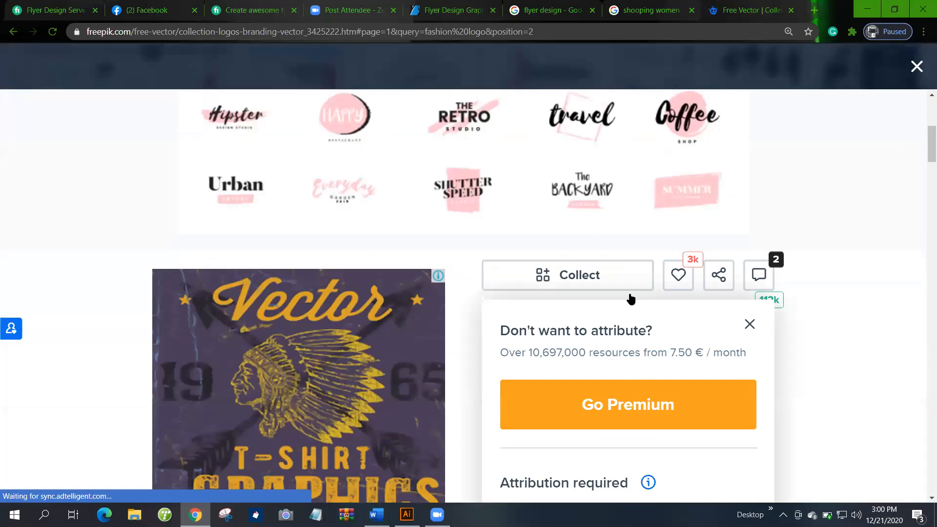
scroll(272, 350, "down", 5)
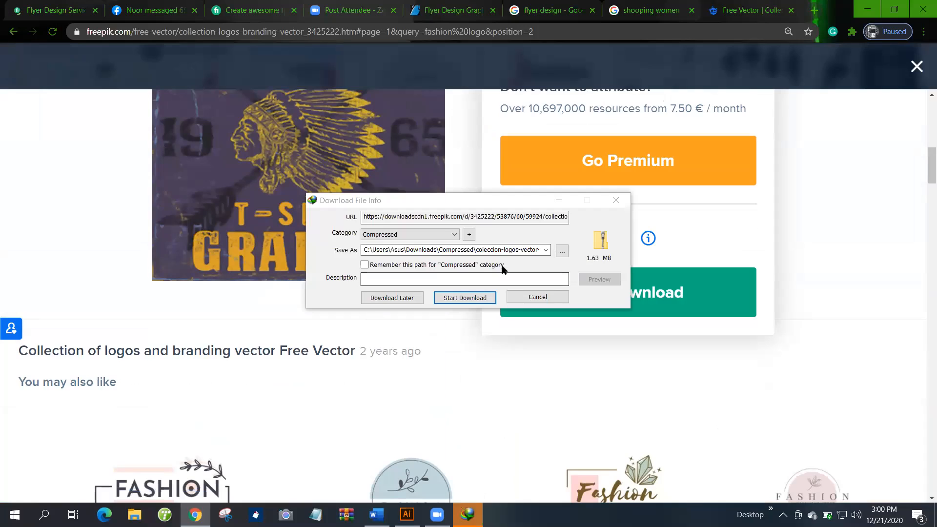
Browse for a different save location for the logo zip and go to the Graphics (F:) drive.
left_click(545, 250)
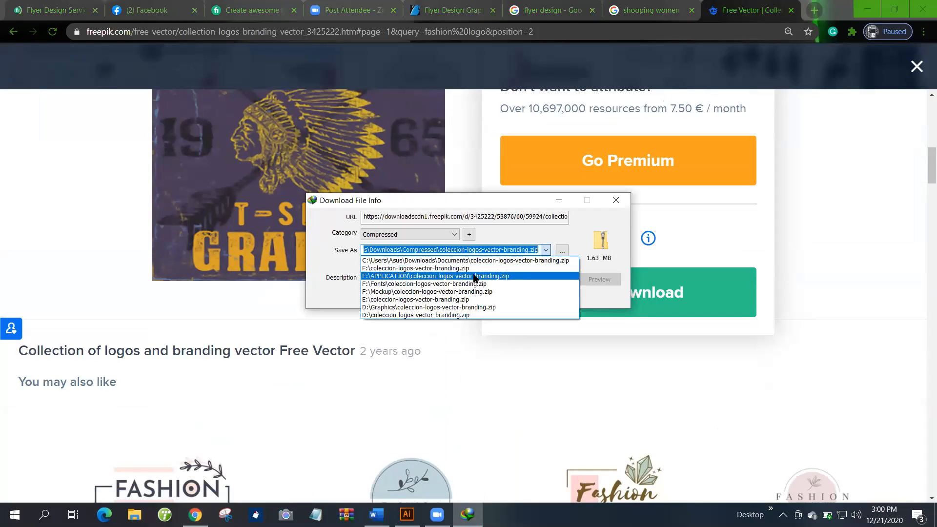
left_click(561, 250)
left_click(562, 251)
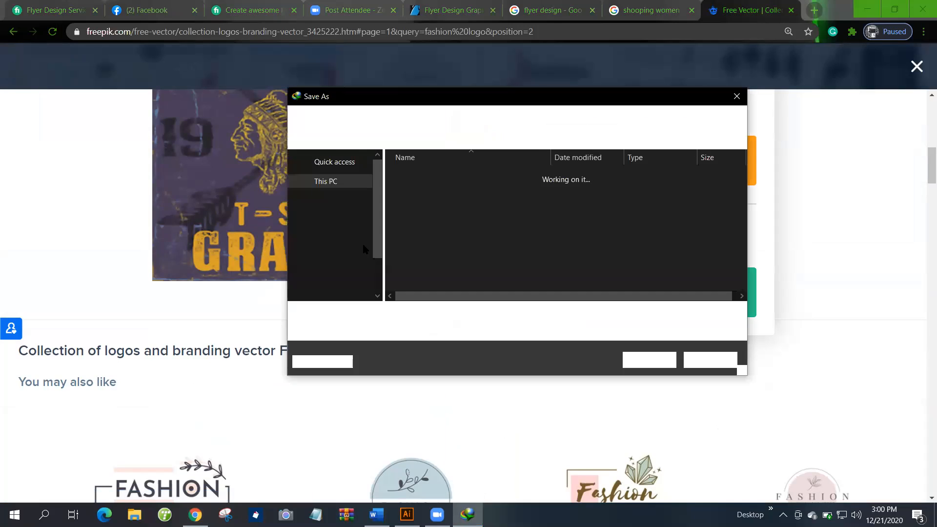
scroll(348, 261, "down", 1)
left_click(347, 261)
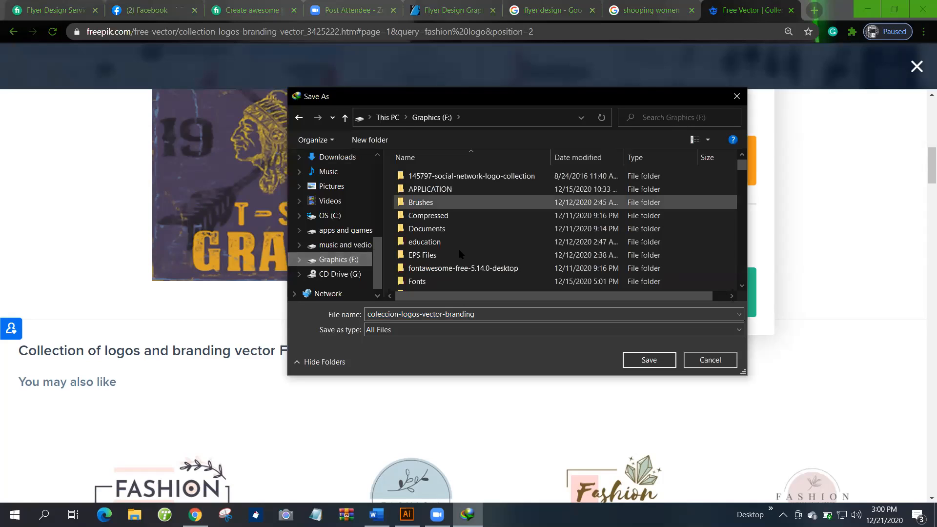
Set the Illustrator files folder as the destination for coleccion-logos-vector-branding and run the download.
scroll(459, 253, "down", 1)
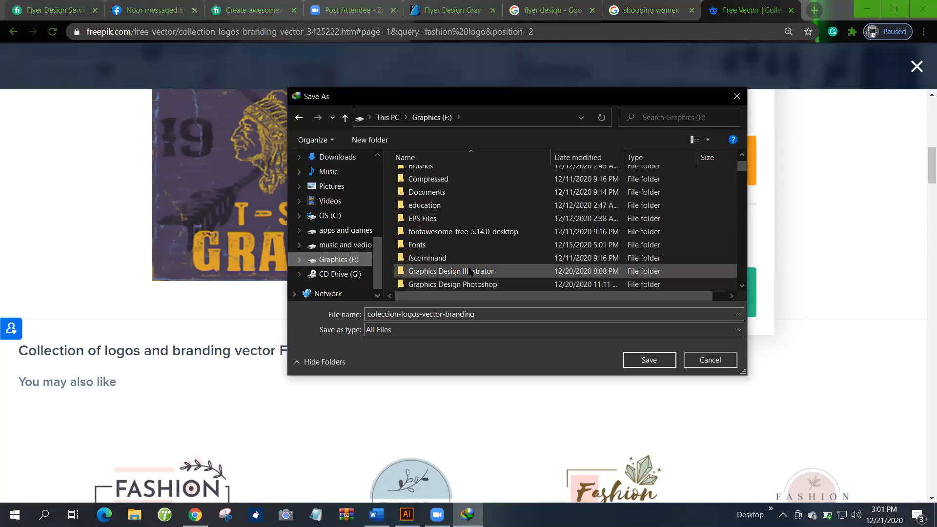
scroll(468, 268, "down", 1)
scroll(464, 263, "down", 1)
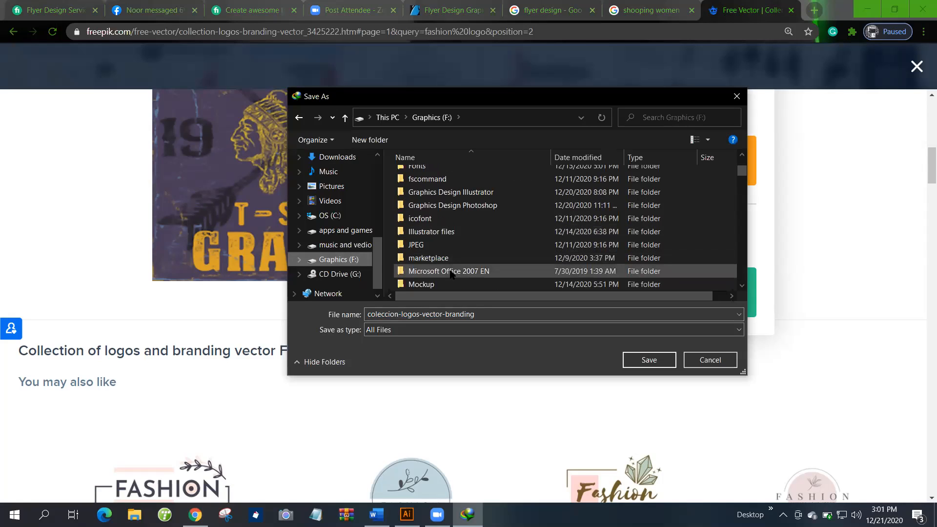
scroll(450, 273, "down", 2)
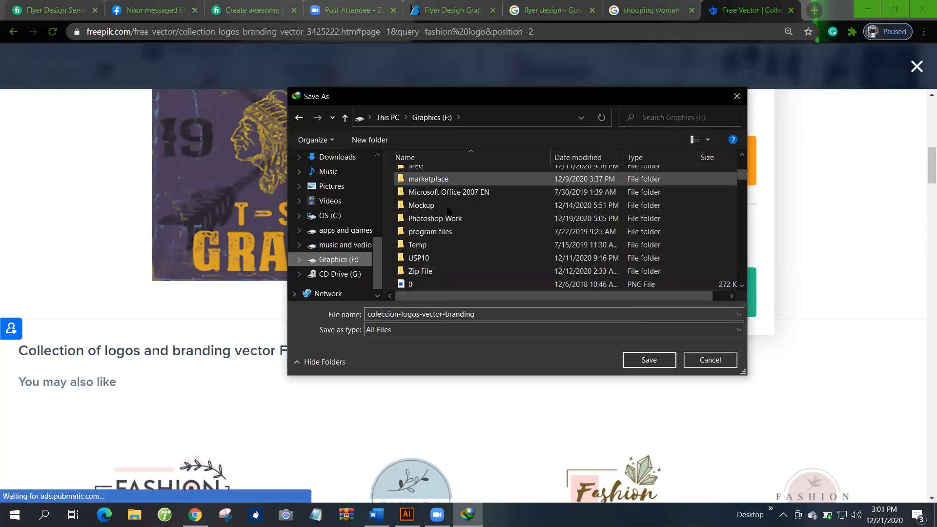
left_click(457, 233)
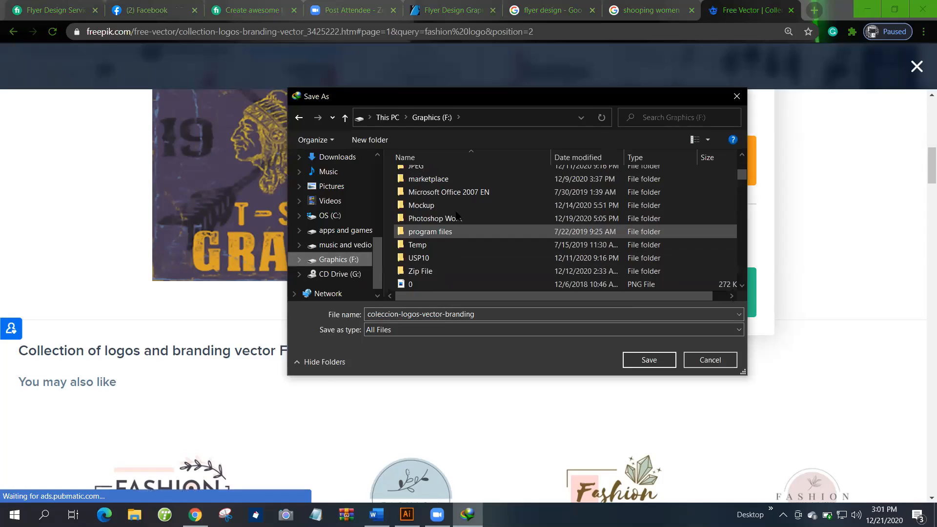
scroll(458, 197, "up", 1)
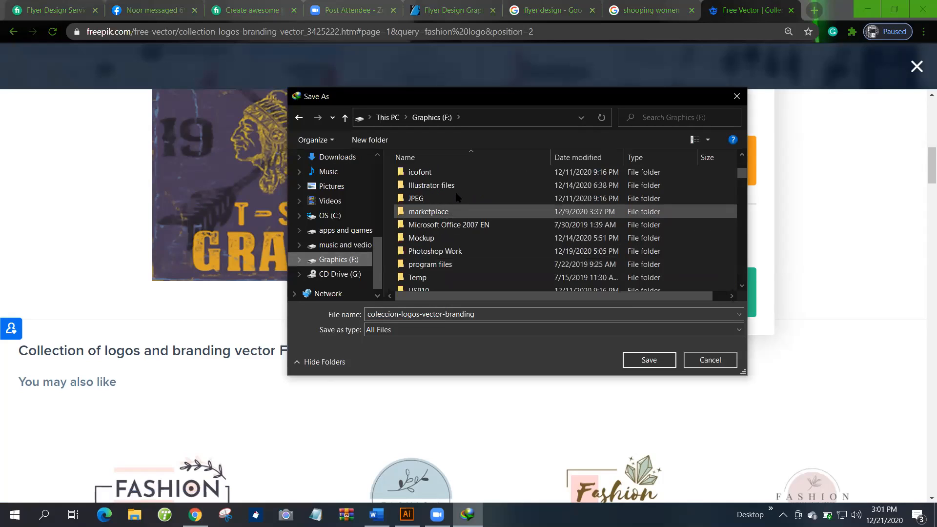
left_click(457, 188)
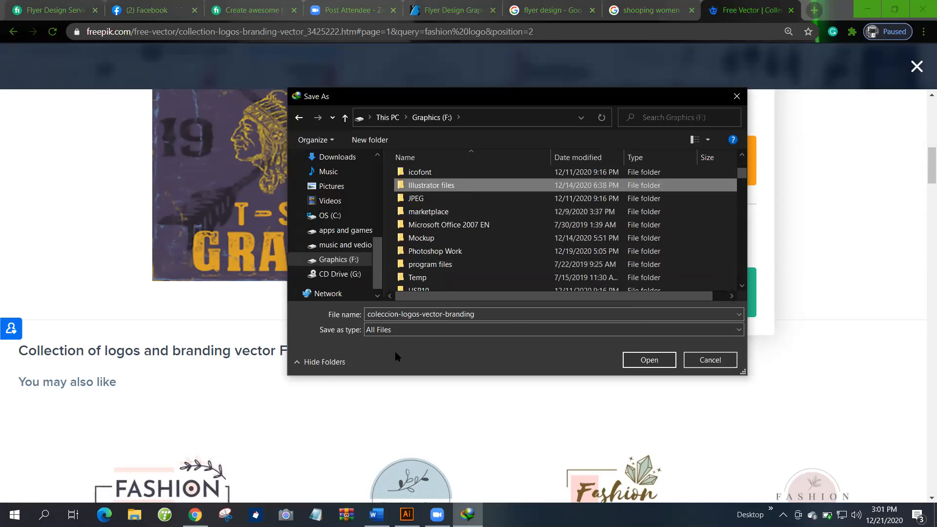
left_click(649, 360)
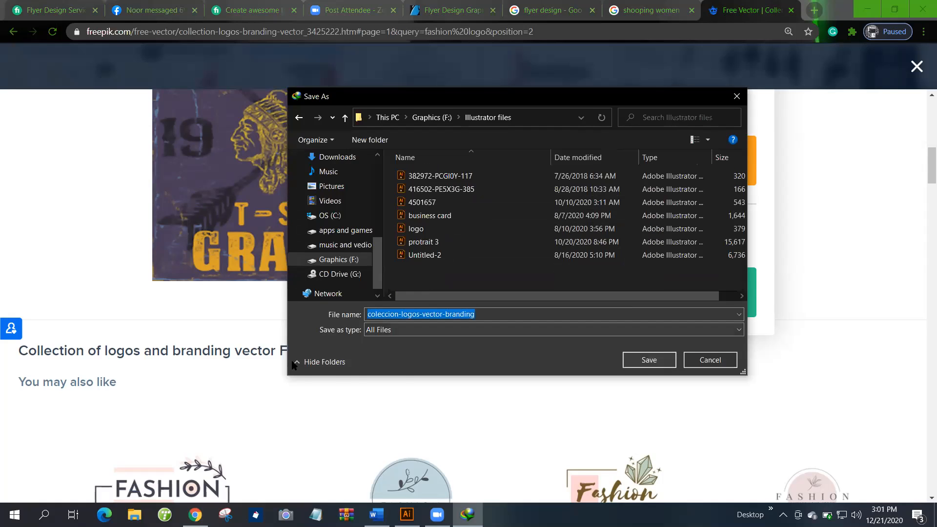
key("Return")
left_click(482, 303)
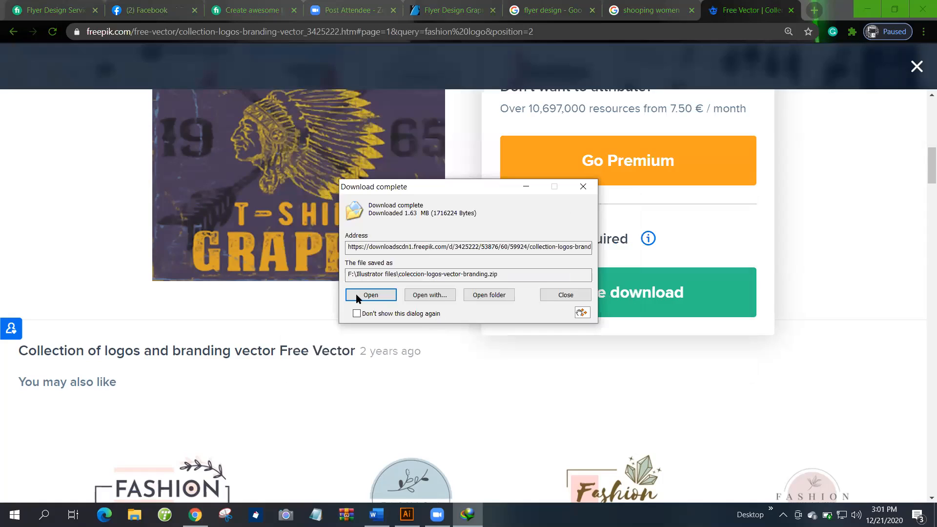
Open the downloaded zip and load its 59924 EPS file in Illustrator, retaining the 9-slice scaling option for symbols.
left_click(371, 295)
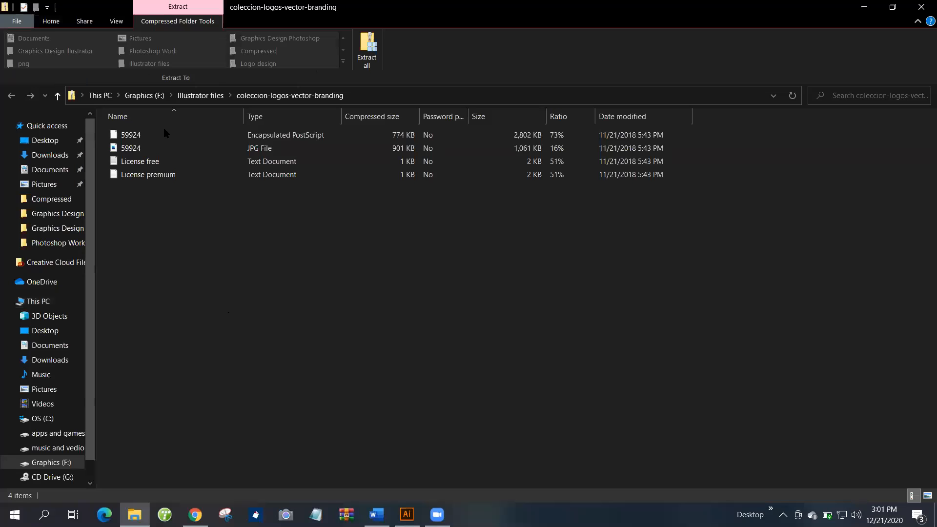
double_click(165, 133)
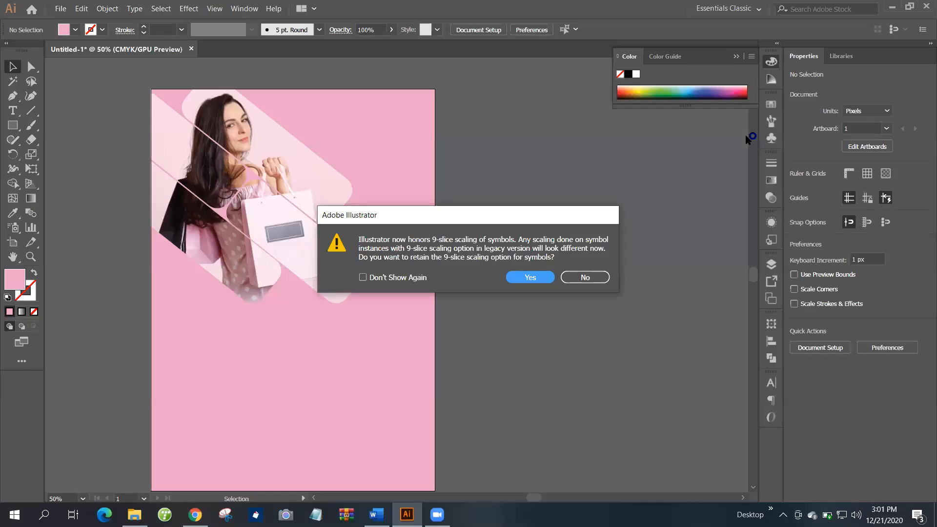
left_click(540, 277)
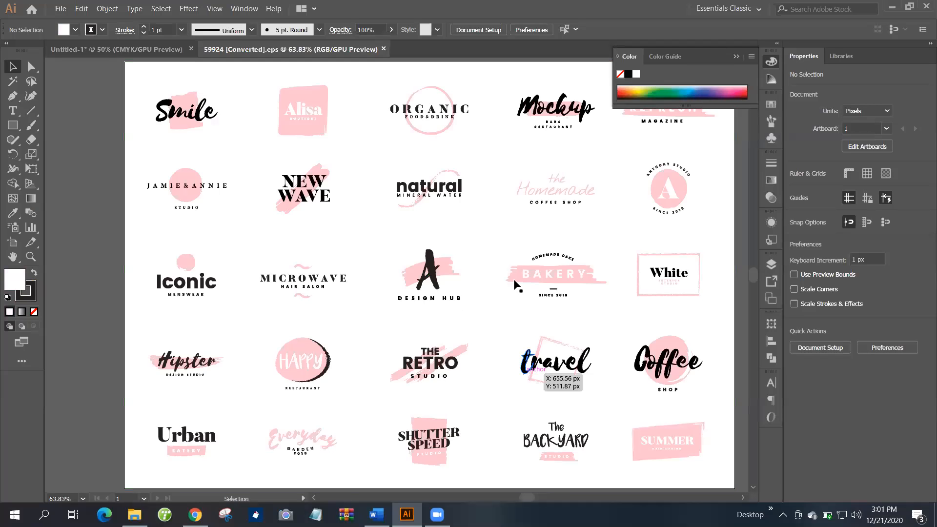
Bring the NEW WAVE logo from the collection into the Untitled-1 flyer, near the artboard's upper-right corner at about X 484, Y 56 px.
scroll(517, 281, "up", 3)
scroll(618, 309, "down", 2)
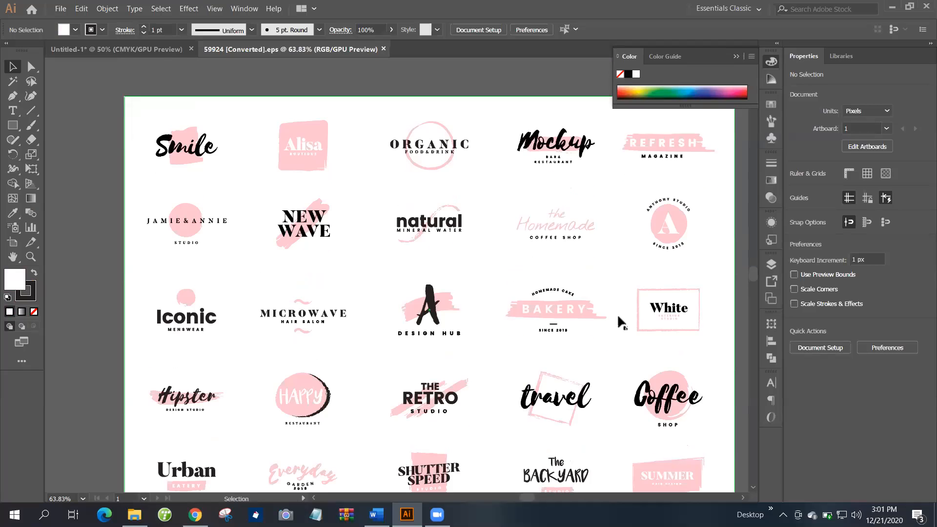
scroll(471, 380, "down", 2)
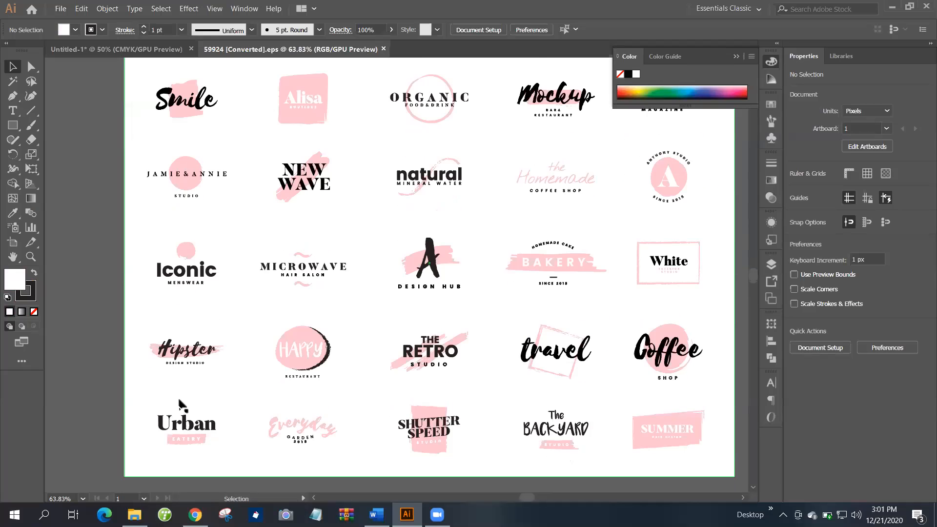
scroll(192, 417, "down", 1)
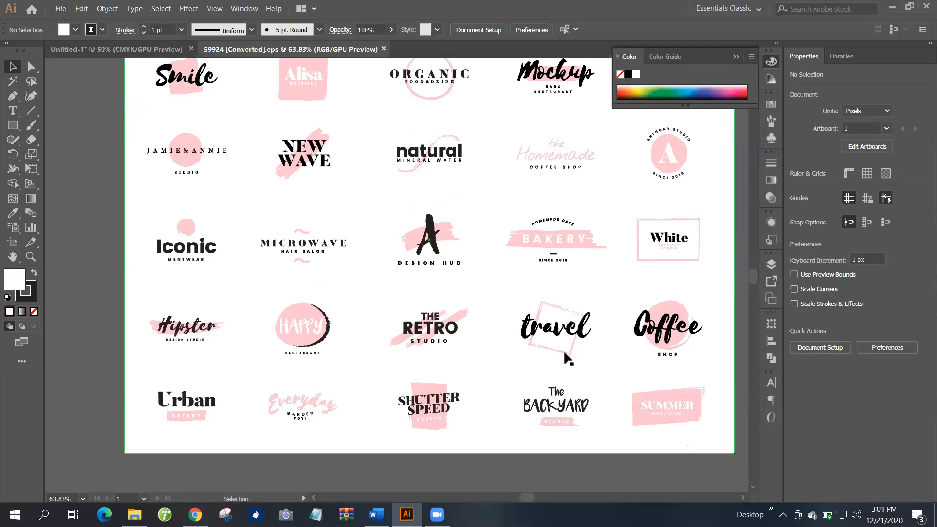
scroll(312, 348, "up", 1)
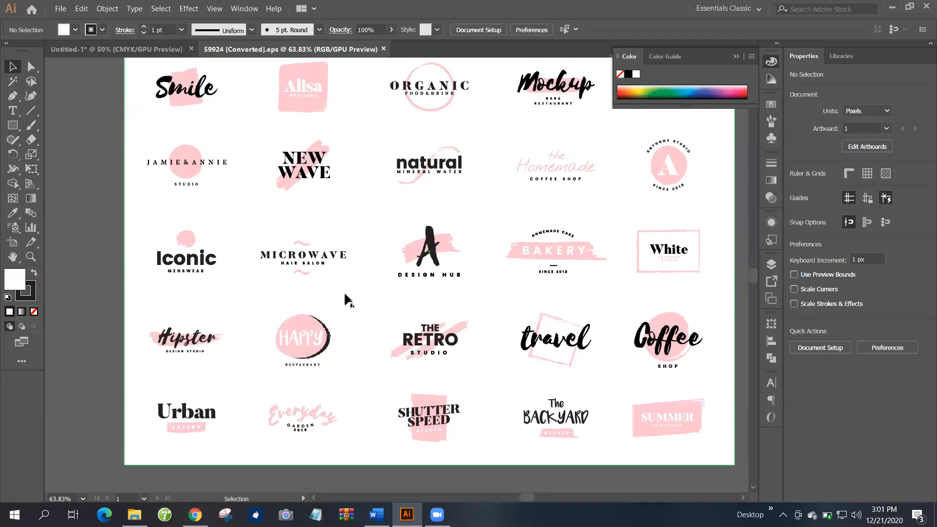
scroll(348, 300, "up", 2)
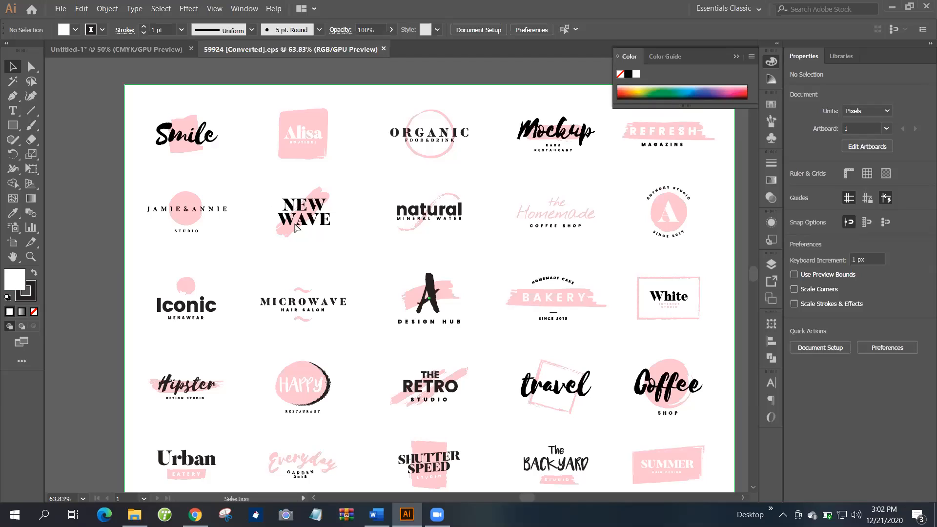
left_click(330, 258)
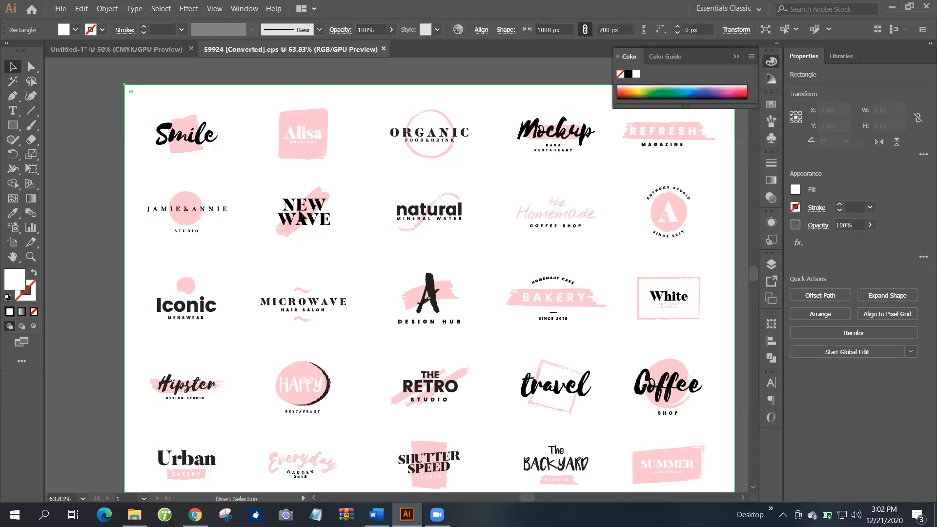
left_click(305, 221)
left_click_drag(235, 194, 379, 138)
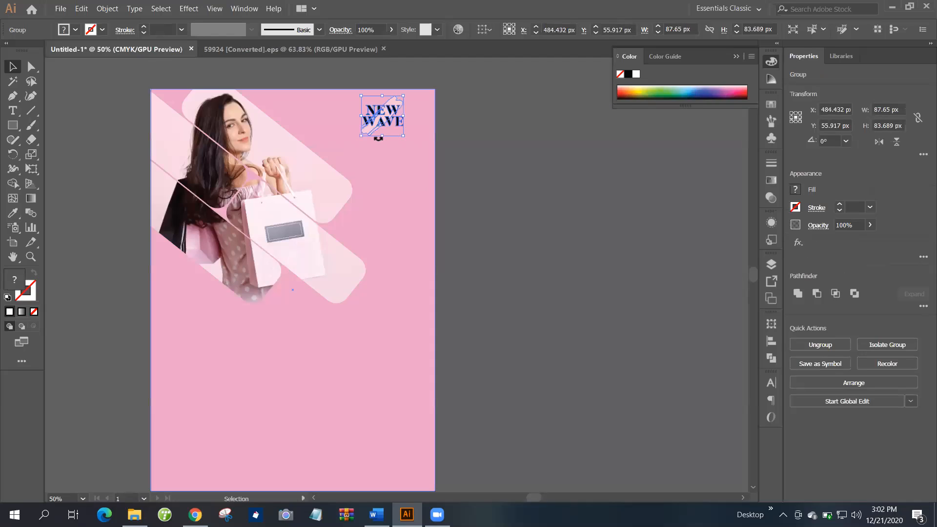
Move the NEW WAVE logo closer to the flyer's right edge, at about X 512, Y 58 px, and deselect it.
scroll(379, 138, "up", 2)
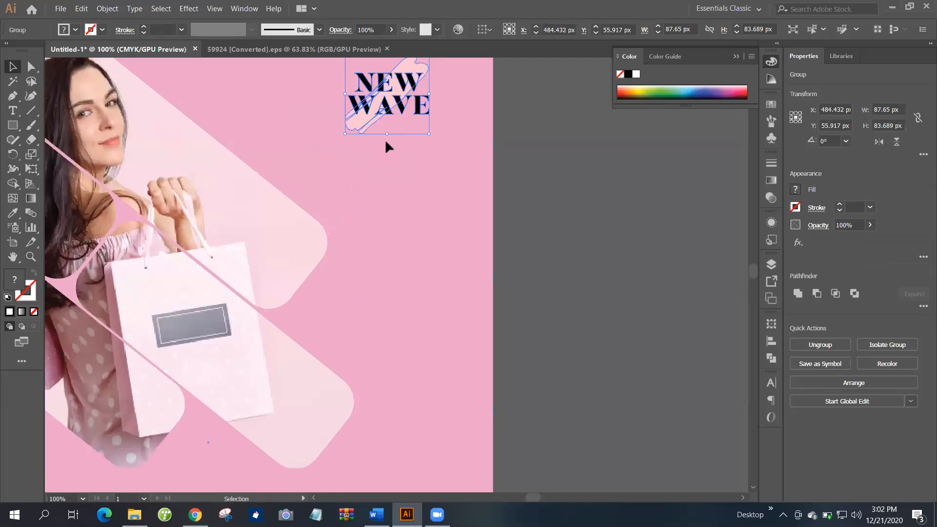
scroll(389, 147, "up", 2)
left_click_drag(392, 141, 439, 166)
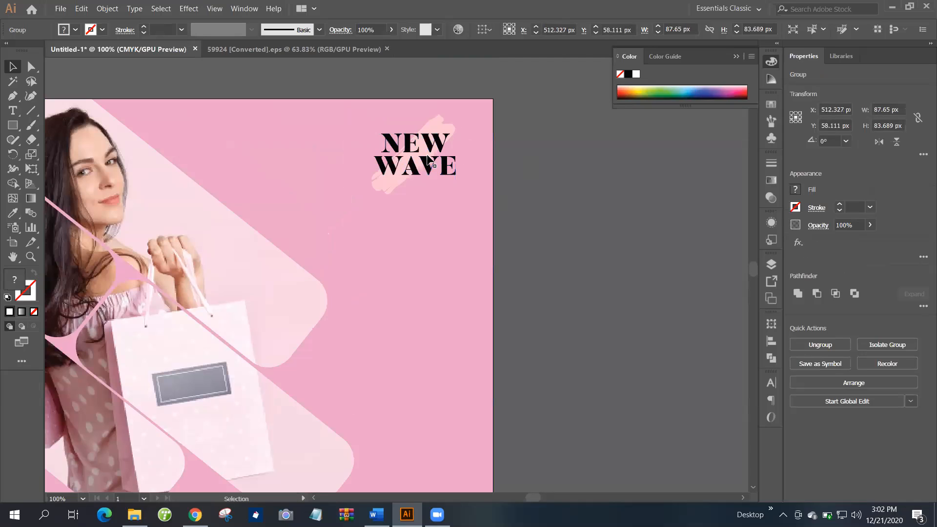
key("ctrl+shift+a")
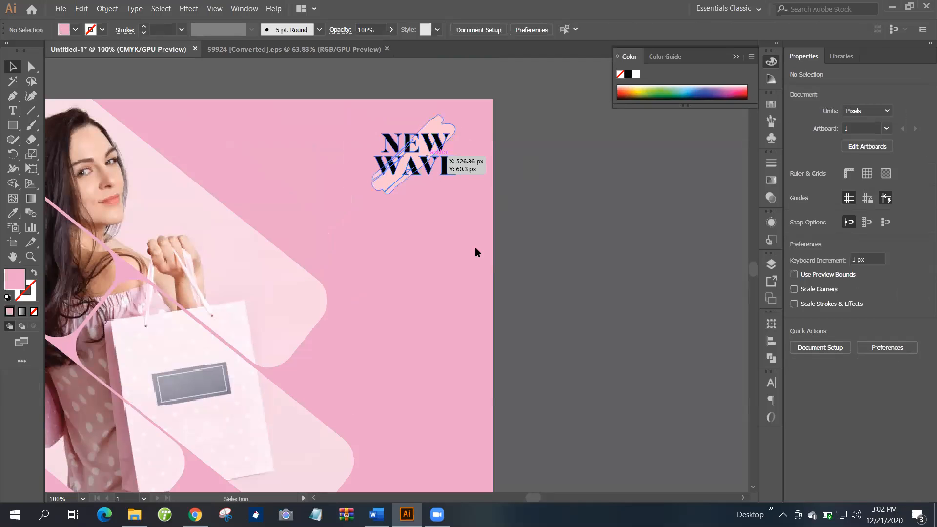
Ungroup the NEW WAVE logo and recolor its brush stroke with the pale tone sampled from the shopping bag.
right_click(429, 157)
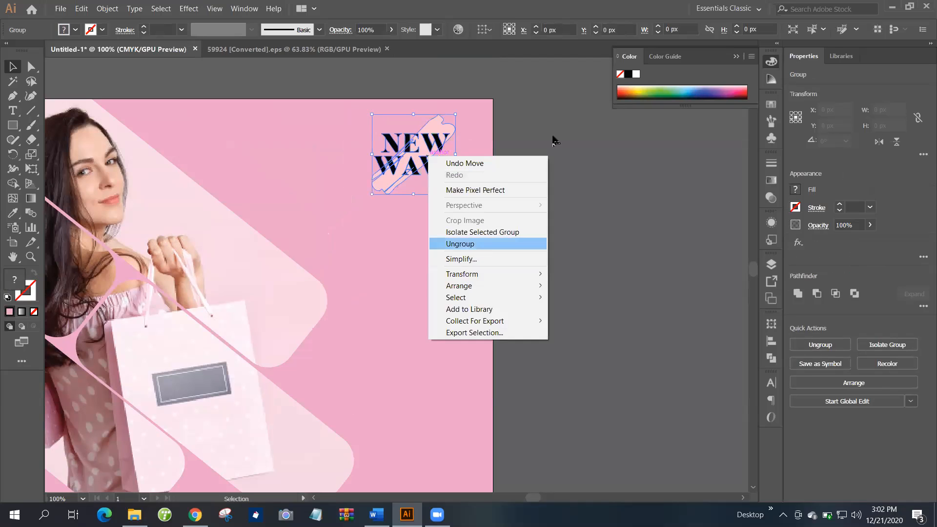
left_click(481, 244)
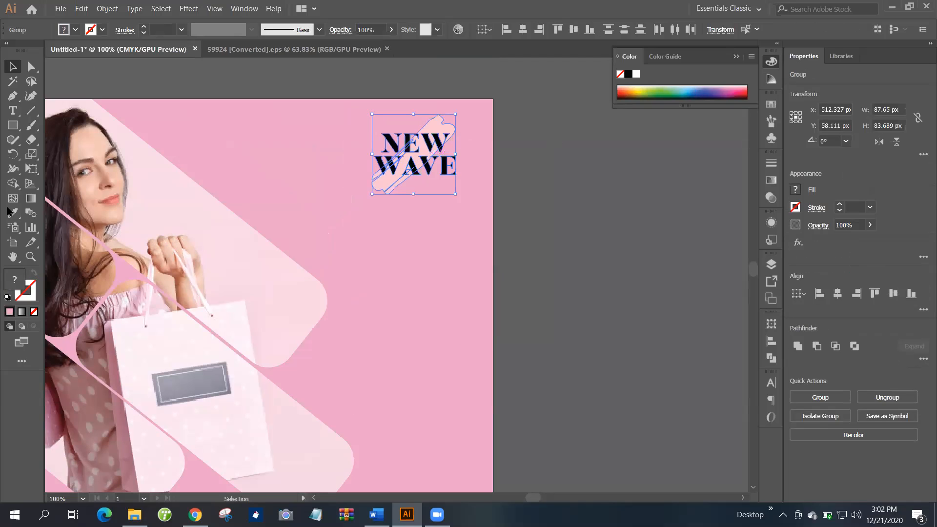
key("ctrl+shift+a")
key("ctrl+z")
left_click(13, 213)
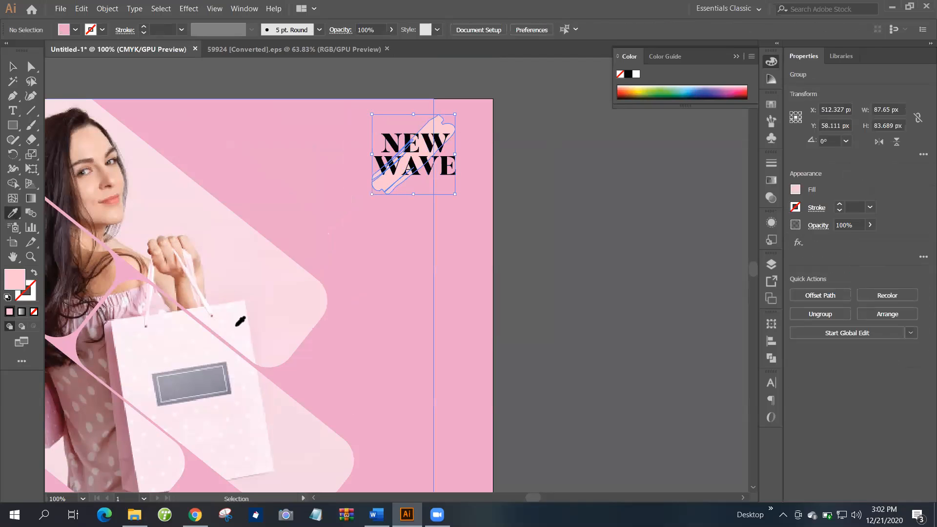
left_click(239, 320)
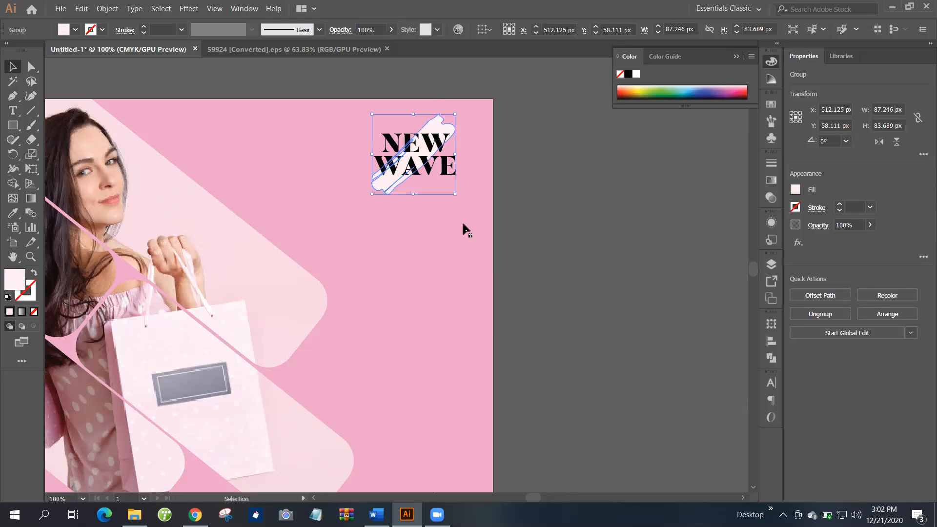
key("v")
key("ctrl+shift+a")
scroll(462, 226, "up", 1)
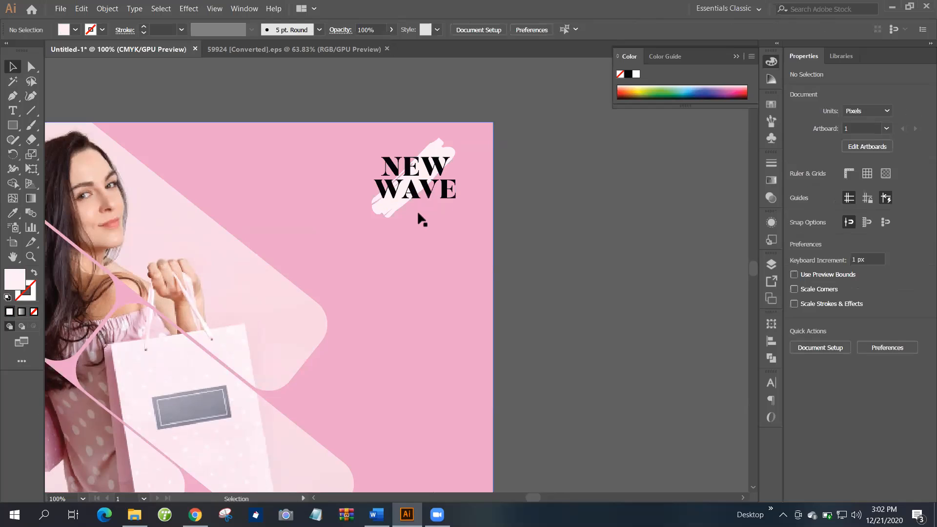
key("ctrl+plus")
key("ctrl+plus")
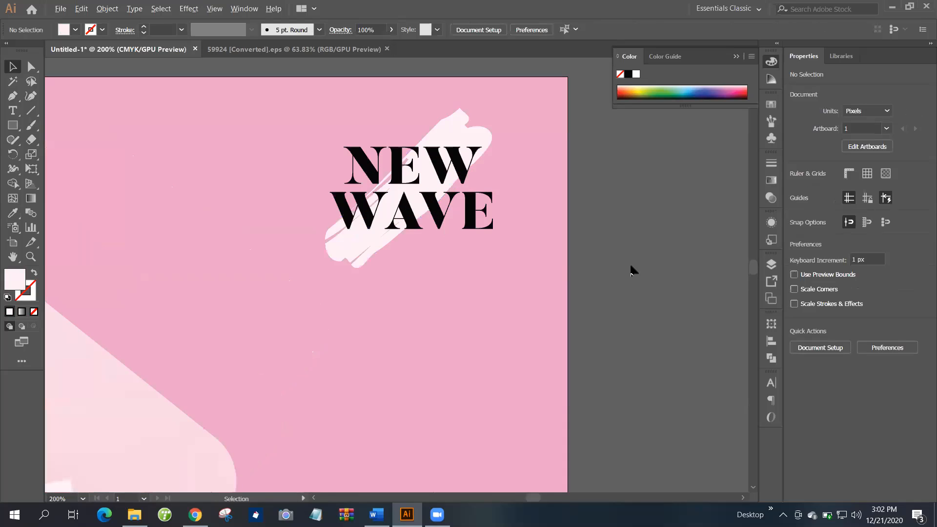
scroll(616, 244, "down", 4)
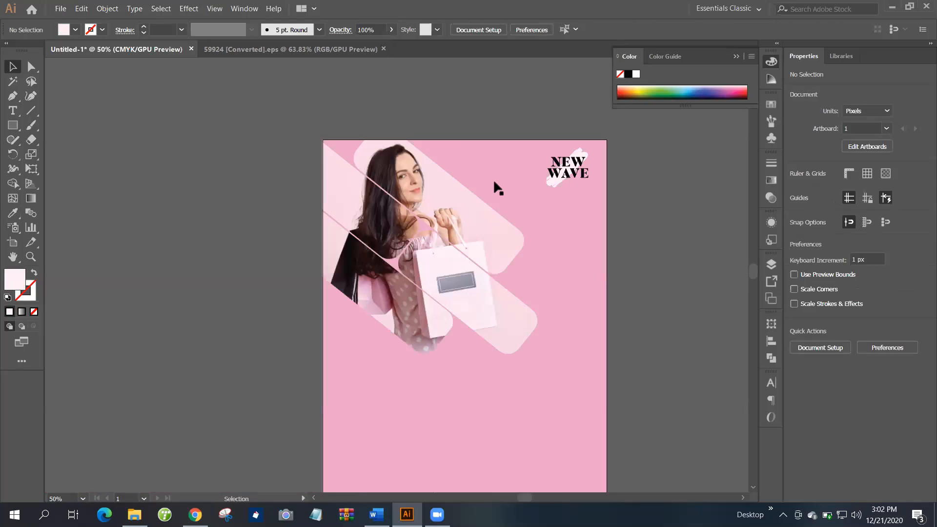
scroll(498, 188, "up", 2)
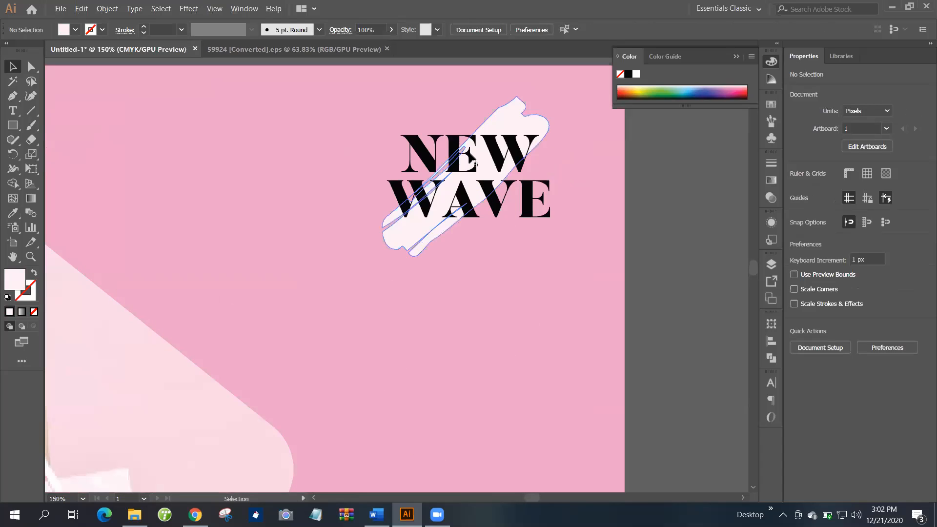
Group the NEW WAVE lettering with its brush stroke, scale the logo down to about 76 × 73 px and place it at about X 532, Y 58 px.
left_click(474, 163)
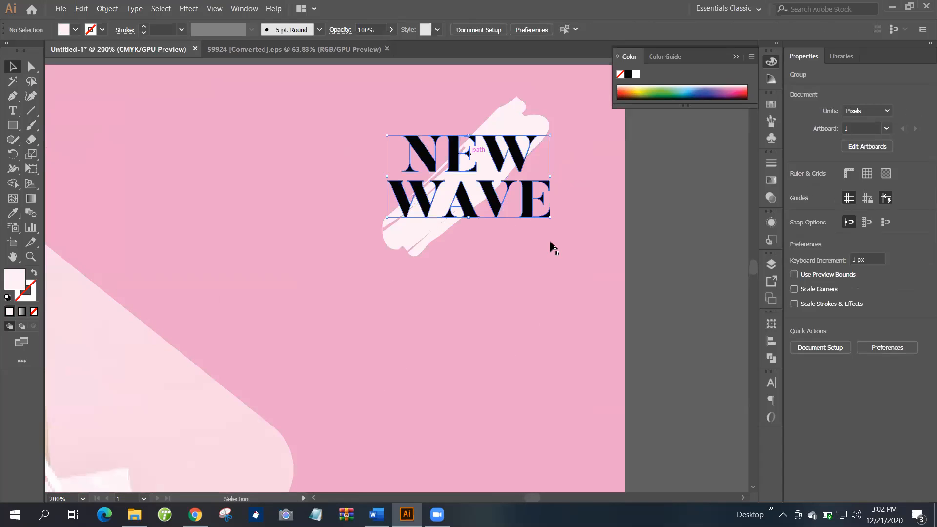
left_click_drag(550, 257, 523, 187)
scroll(498, 194, "down", 1)
left_click_drag(613, 222, 618, 344)
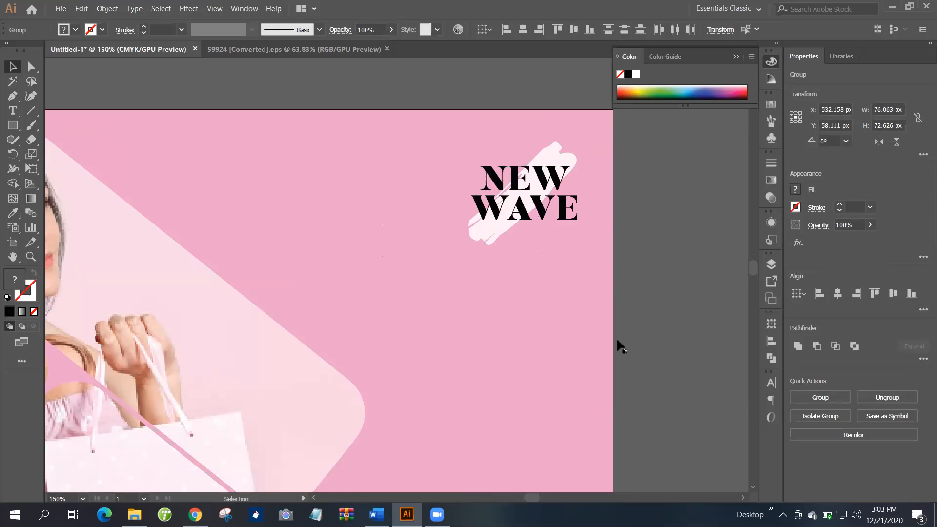
left_click(618, 342)
Examine the whole flyer's composition, with the clipped photo bars and the logo on the pink background.
scroll(576, 362, "down", 2)
scroll(577, 359, "down", 1)
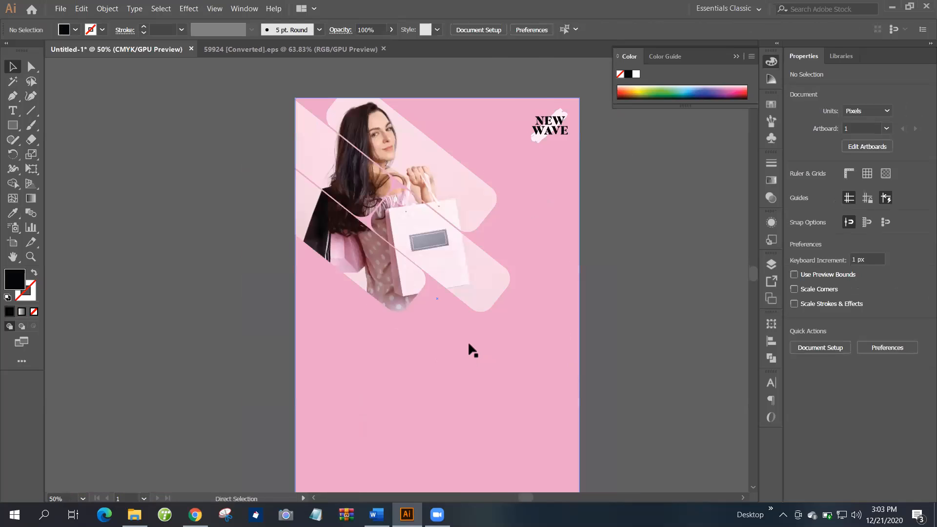
scroll(469, 344, "down", 2)
scroll(468, 344, "right", 2)
scroll(366, 365, "up", 2)
scroll(365, 365, "right", 1)
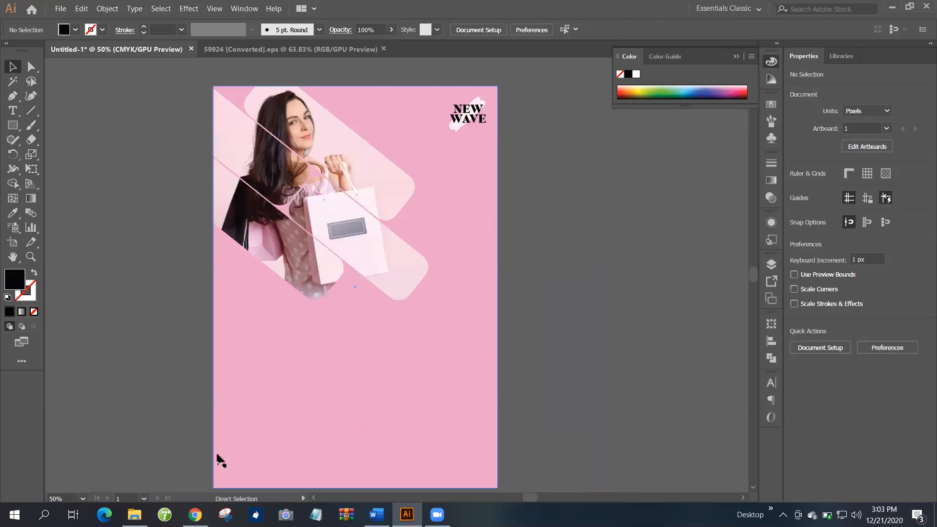
scroll(254, 449, "left", 1)
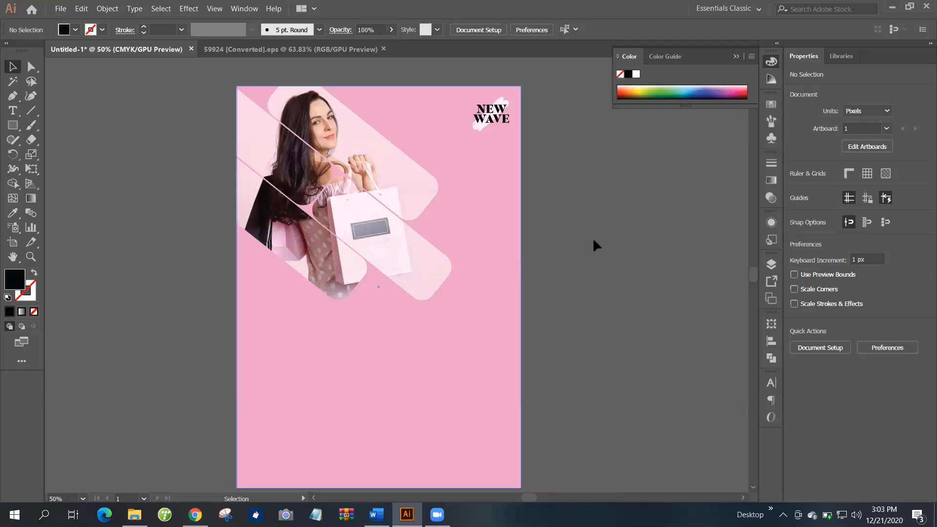
scroll(586, 236, "down", 1)
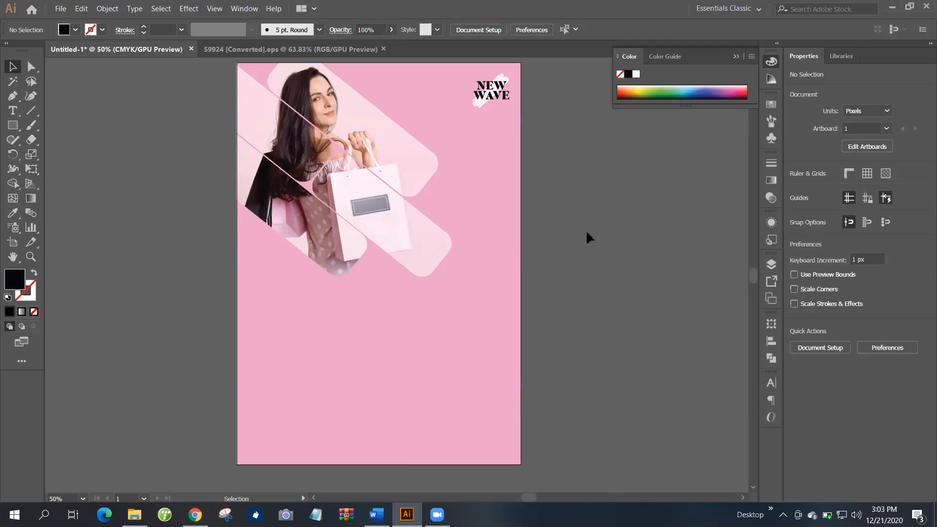
scroll(587, 238, "up", 1)
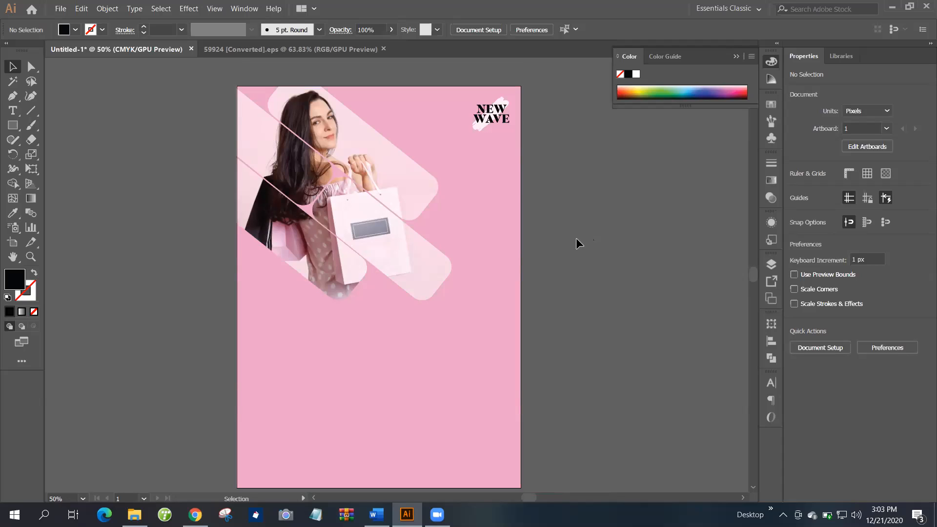
scroll(579, 243, "down", 1)
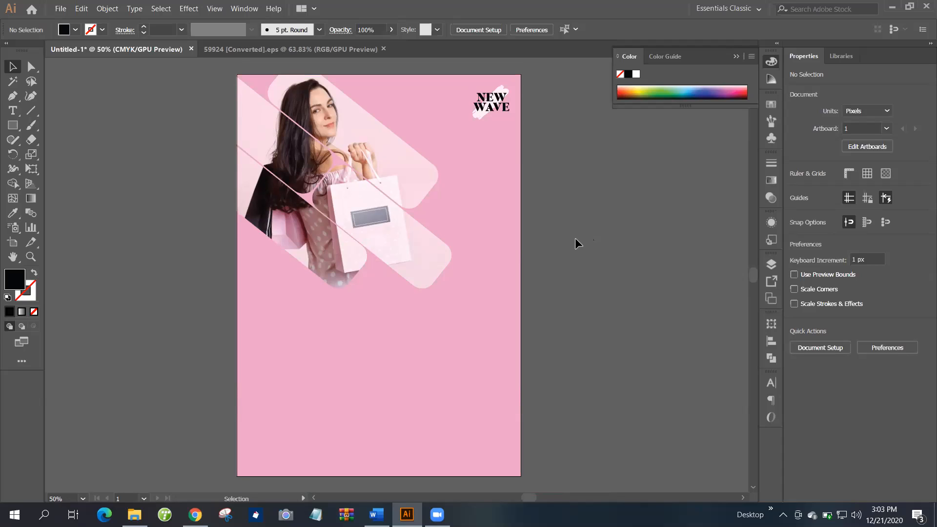
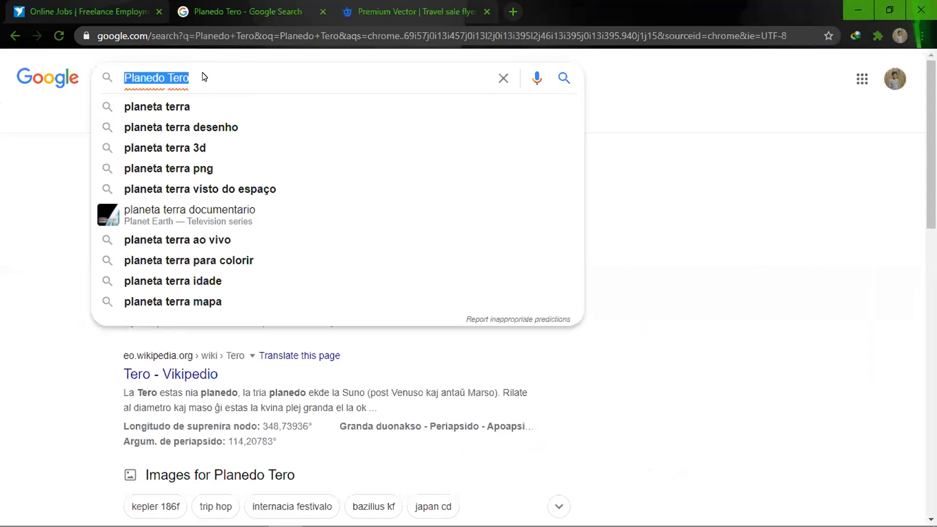
Switch to Chrome and search Google for "traviling photos".
type("traviling ")
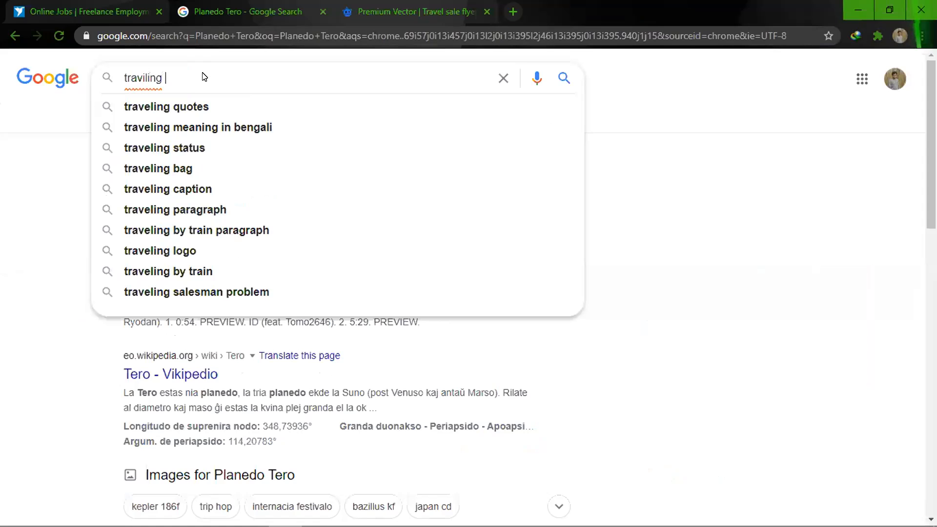
type("photos")
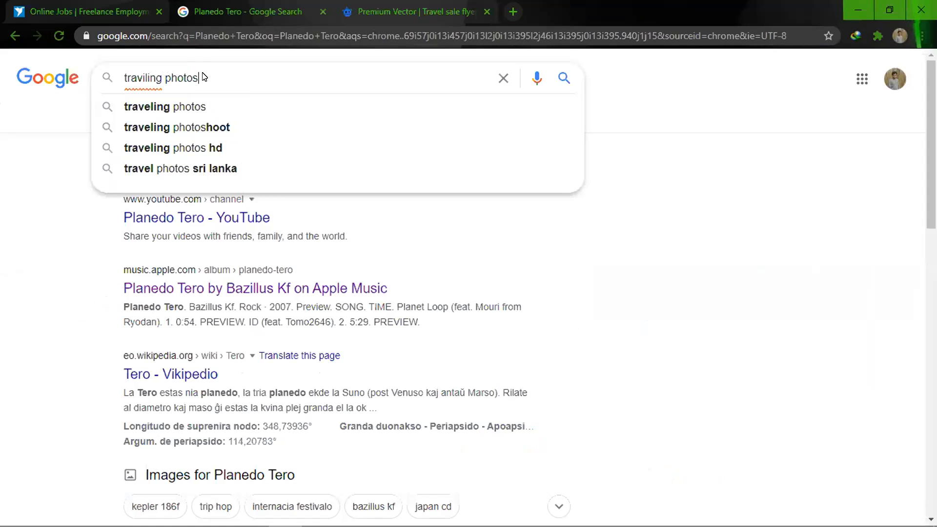
key("Return")
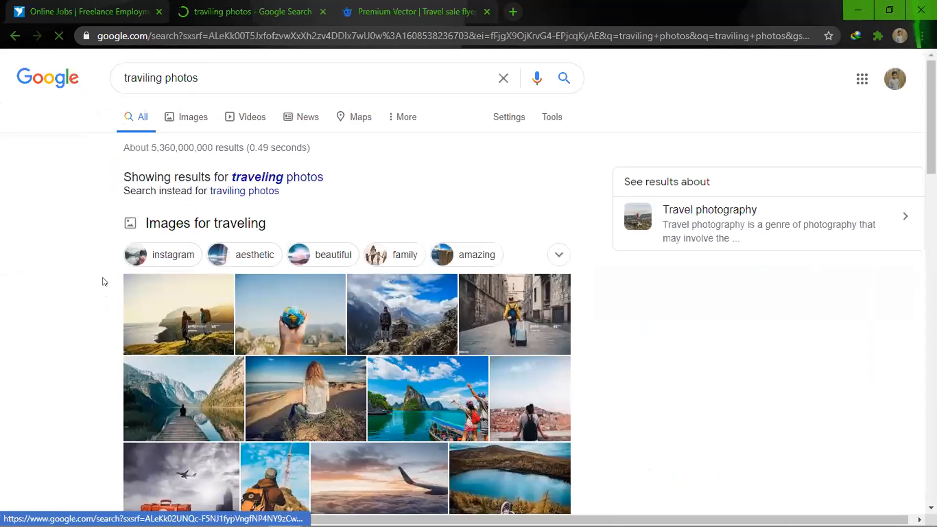
Open the result photo of a person sitting on a jetty at a mountain lake in a new tab.
scroll(103, 281, "down", 3)
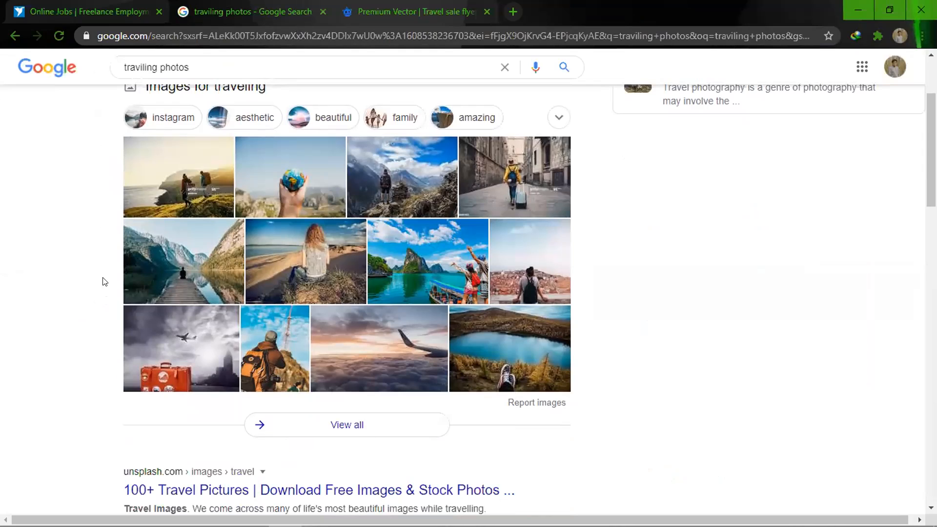
right_click(161, 282)
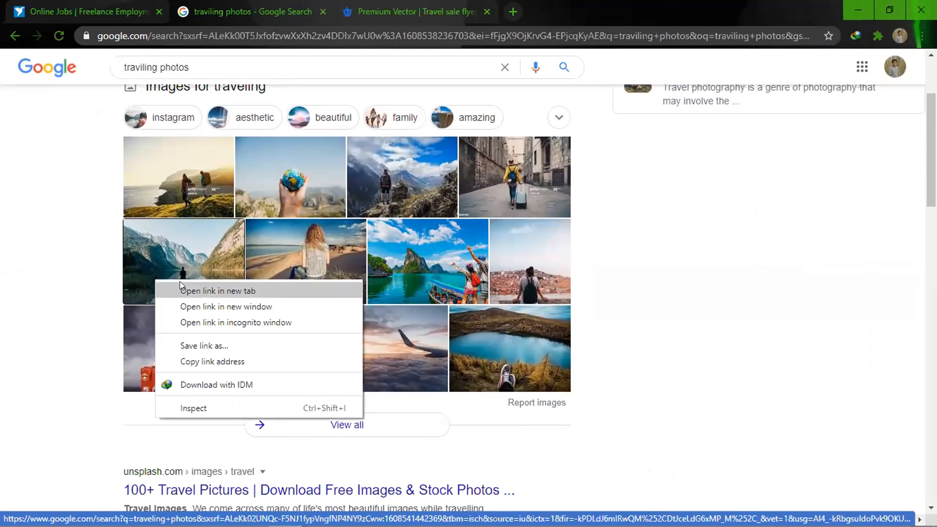
left_click(180, 283)
Show the image results for traveling photos and open the family selfie from wwwnc.cdc.gov in a new tab.
scroll(238, 119, "up", 3)
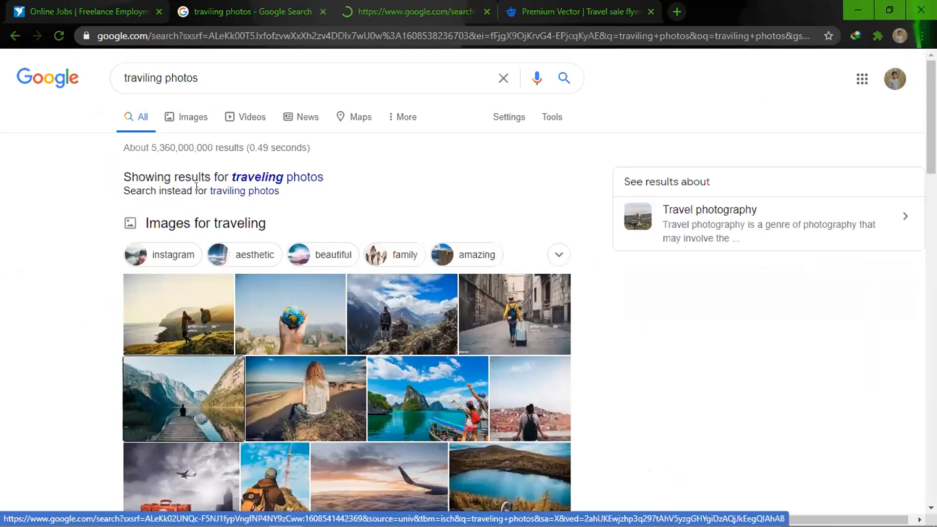
left_click(198, 118)
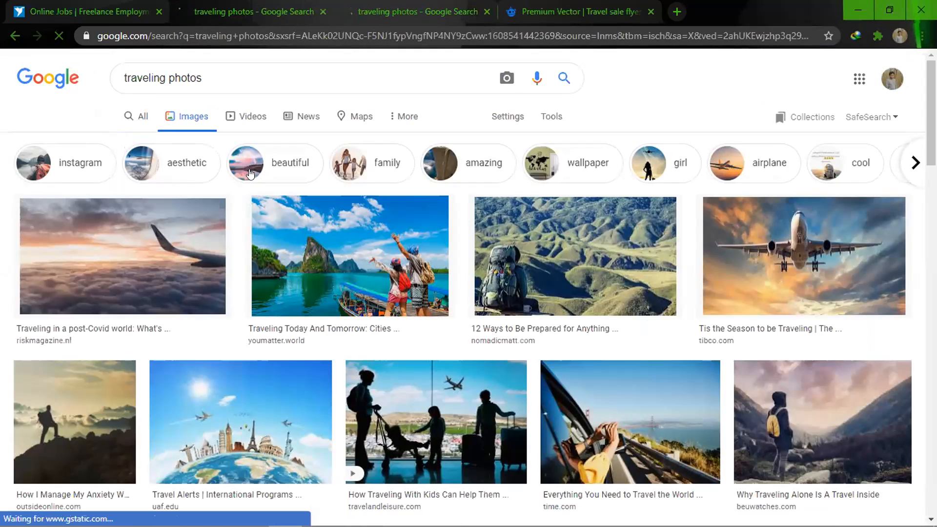
scroll(234, 244, "down", 3)
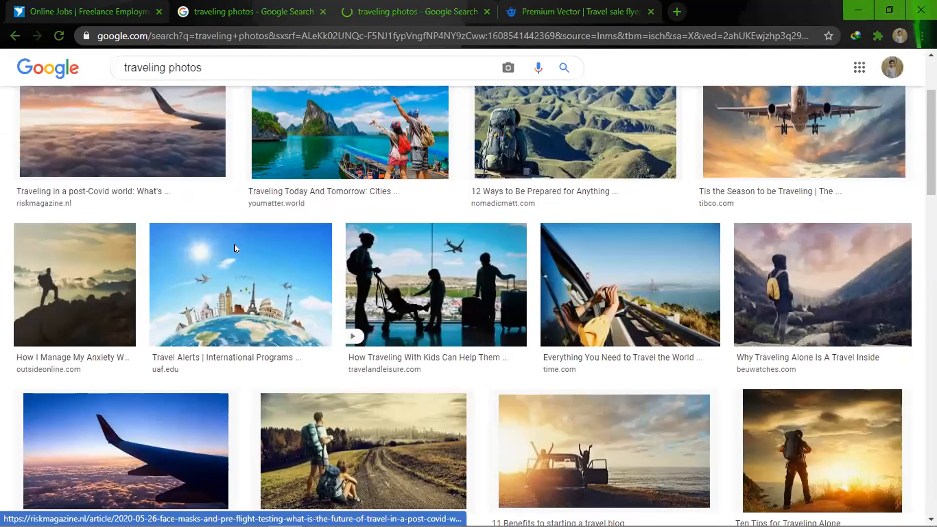
scroll(235, 249, "down", 3)
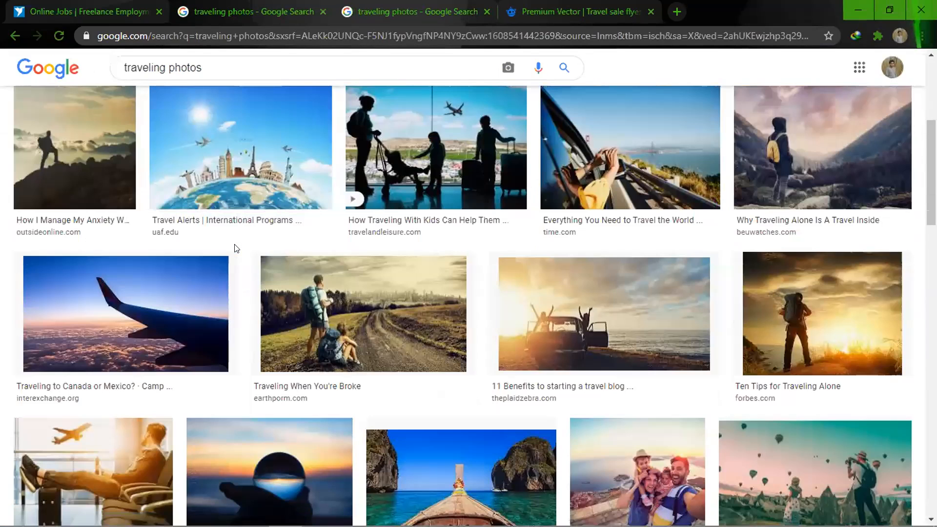
scroll(244, 261, "down", 3)
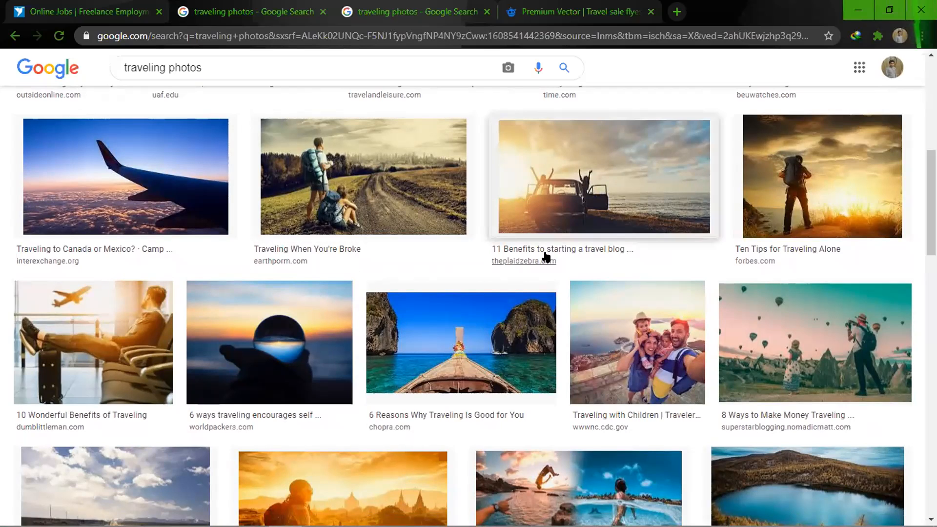
scroll(556, 258, "down", 1)
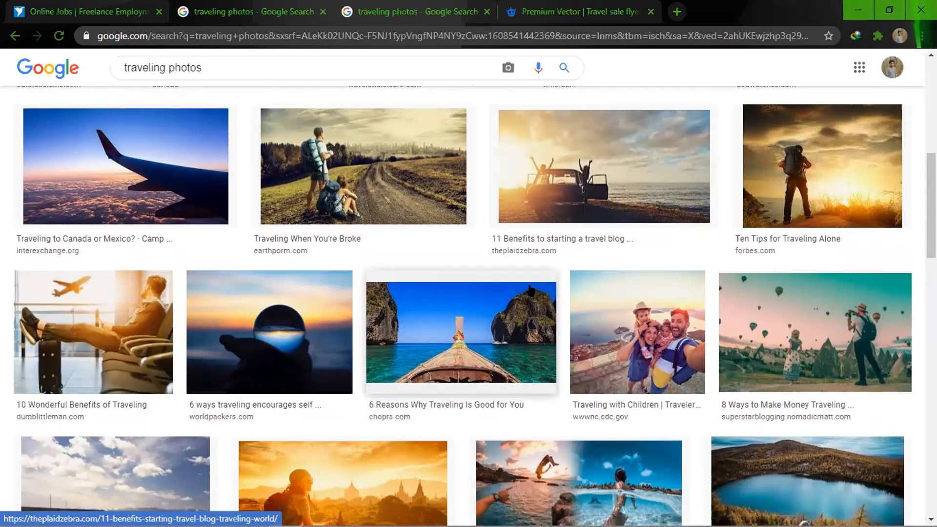
scroll(530, 291, "down", 4)
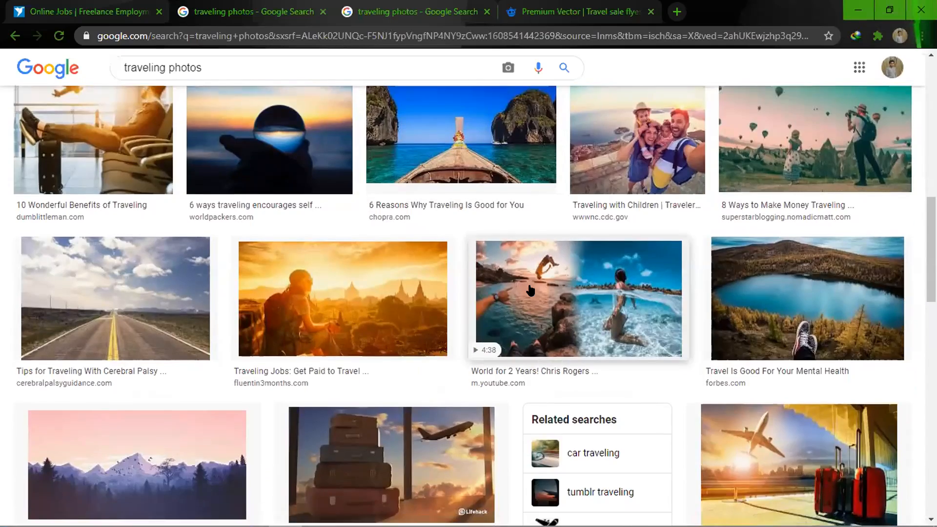
scroll(531, 291, "down", 3)
scroll(531, 290, "down", 1)
scroll(530, 291, "up", 3)
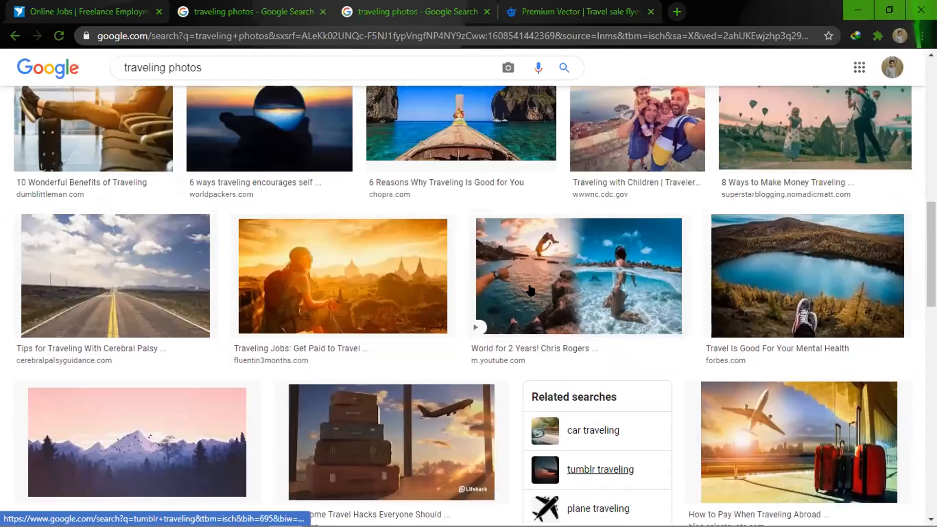
scroll(530, 290, "up", 3)
right_click(669, 223)
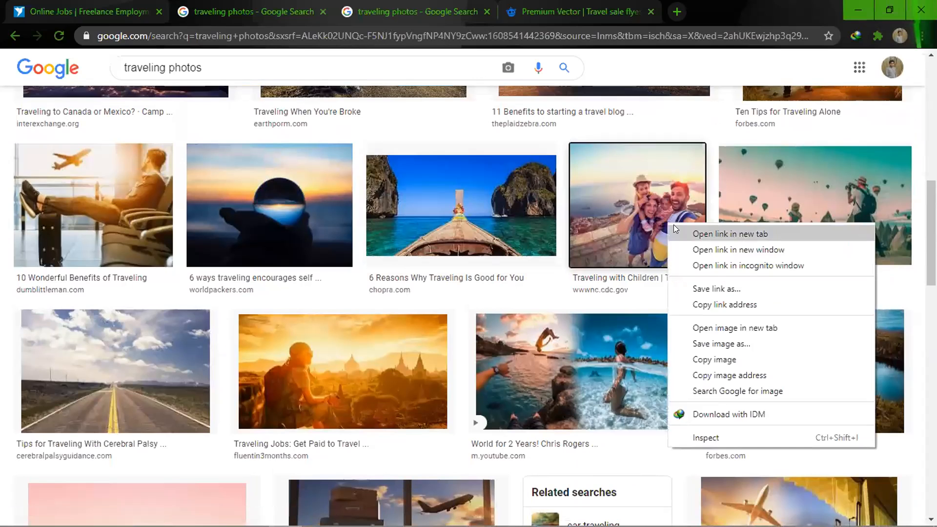
left_click(681, 232)
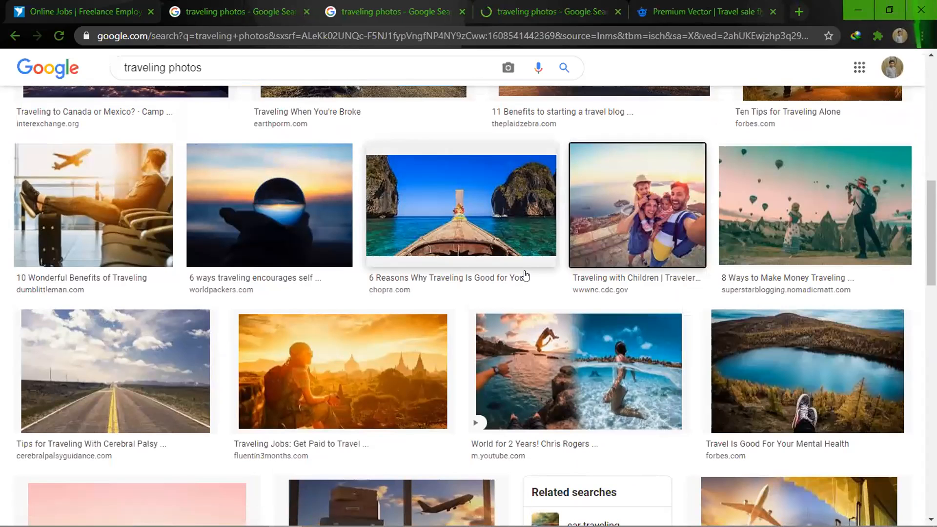
Look further through the traveling photos image results for more suitable travel pictures.
scroll(378, 285, "down", 3)
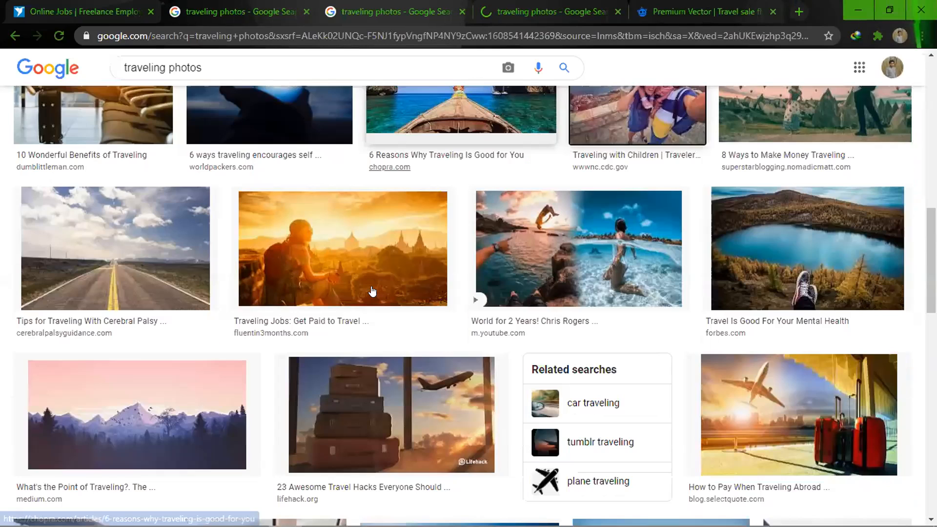
scroll(372, 291, "down", 10)
scroll(368, 292, "down", 6)
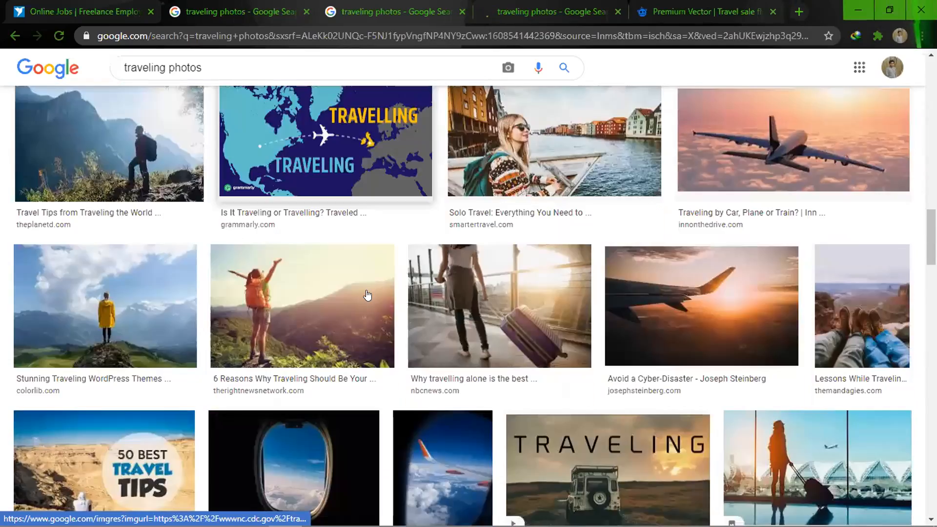
scroll(361, 301, "down", 7)
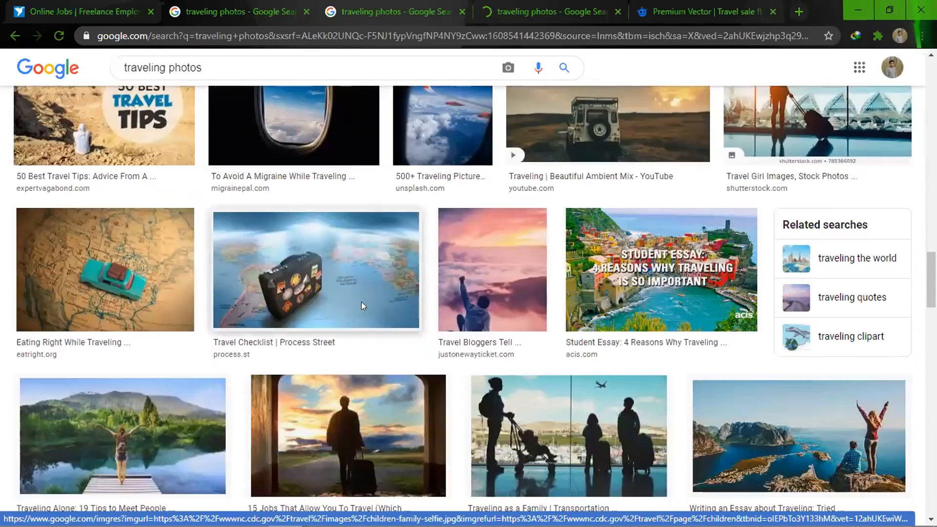
Find a Philippines travel photo in the traveling photos results and open the HolidayMe lagoon image's preview.
scroll(361, 302, "down", 3)
scroll(358, 307, "down", 1)
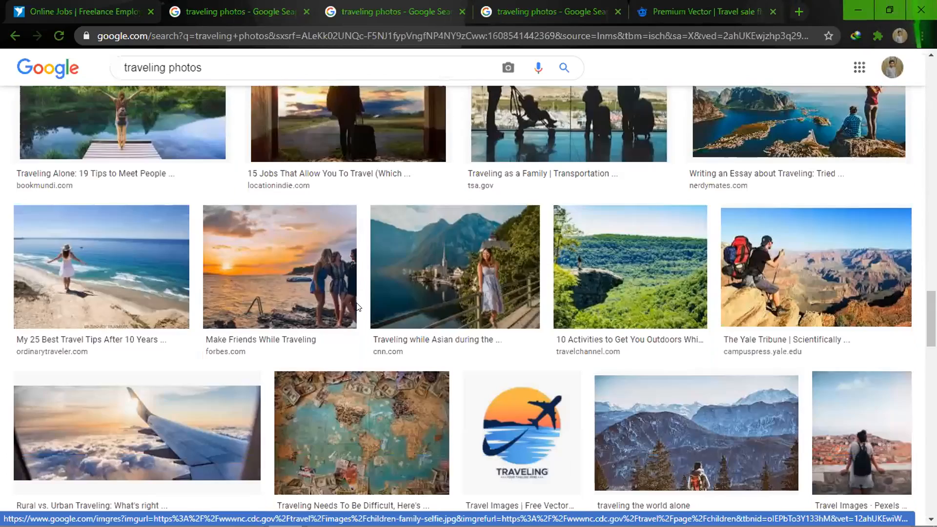
scroll(357, 307, "down", 4)
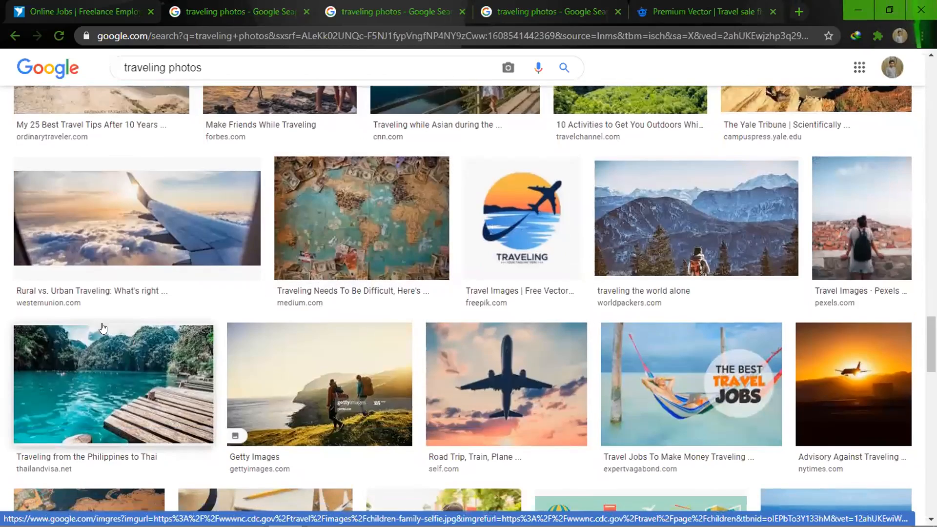
scroll(81, 283, "down", 3)
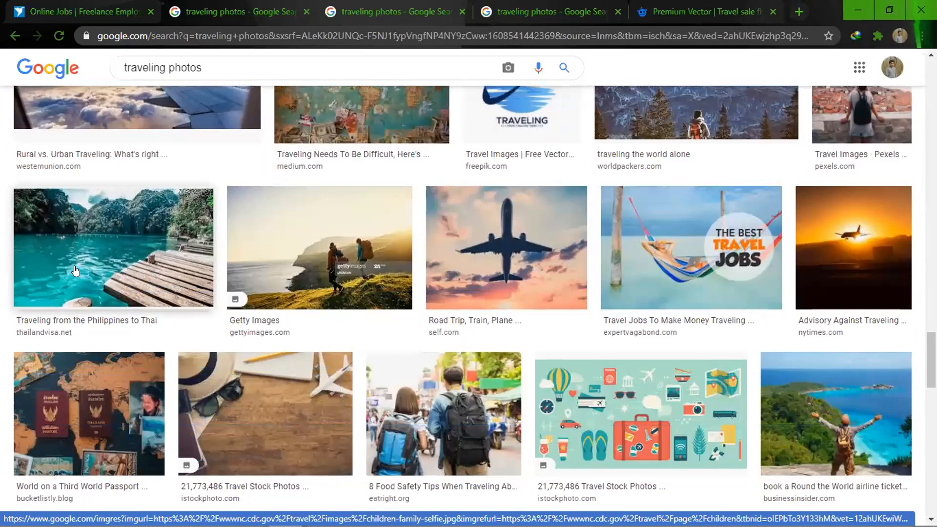
left_click(76, 271)
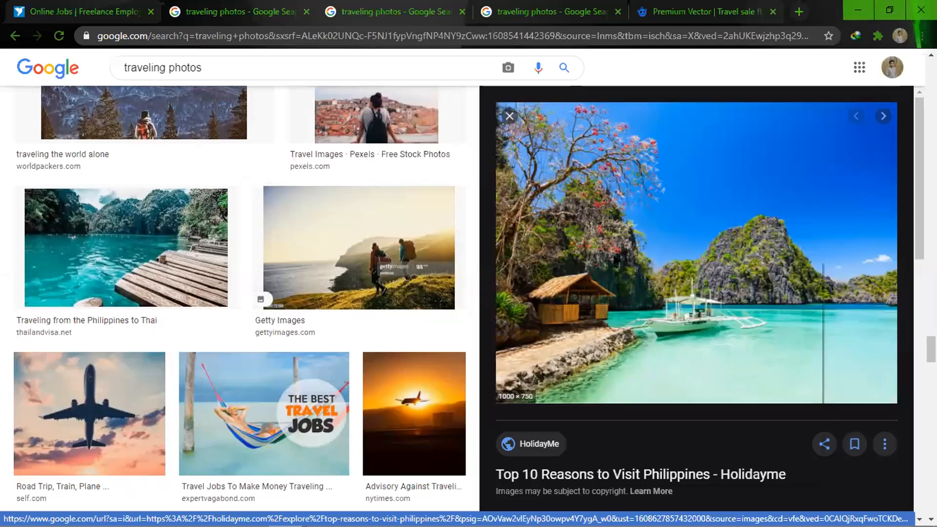
Save the HolidayMe lagoon image as a JPEG named "Travel 1" in the Flyer folder inside Adobe Illustrator.
right_click(616, 261)
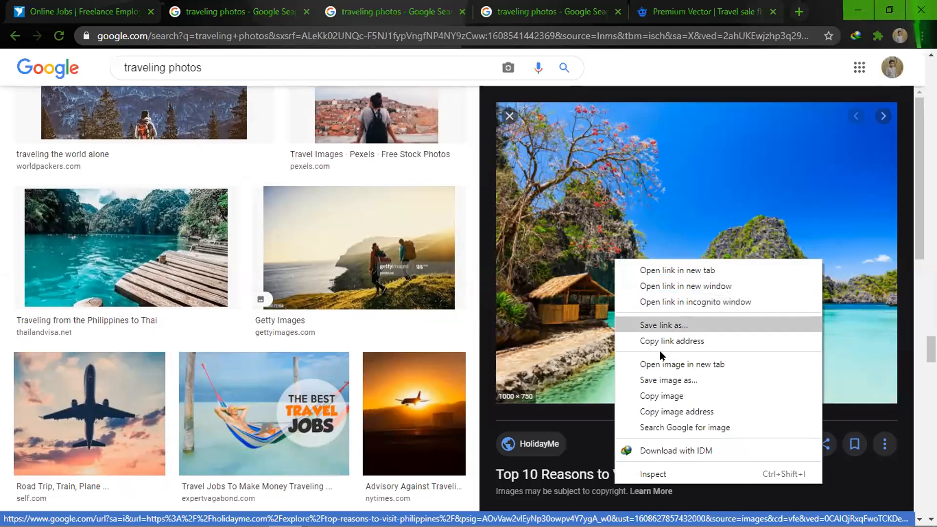
left_click(659, 379)
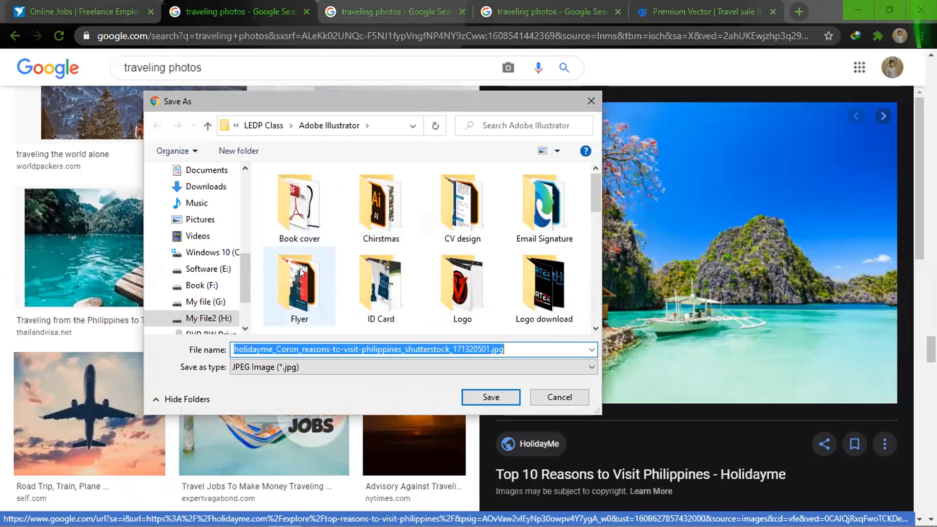
double_click(298, 283)
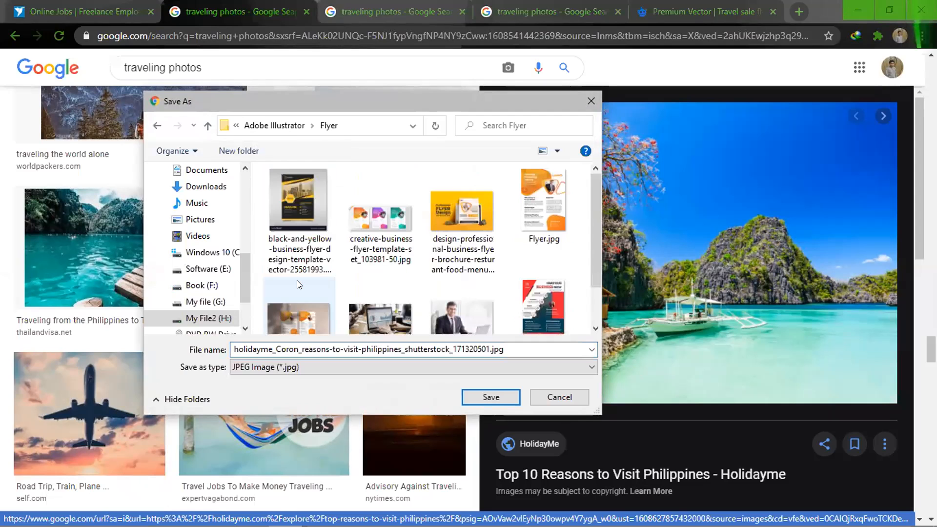
scroll(392, 260, "down", 1)
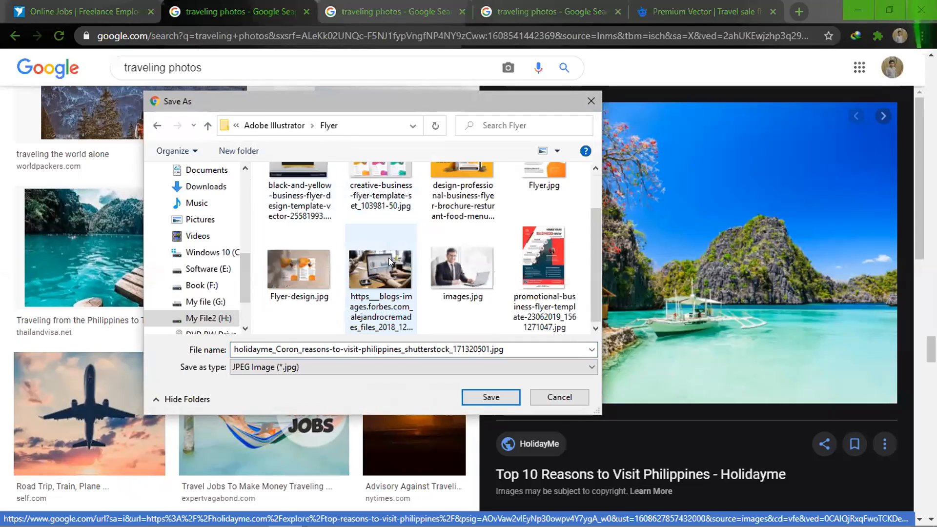
scroll(385, 269, "up", 1)
scroll(385, 268, "down", 1)
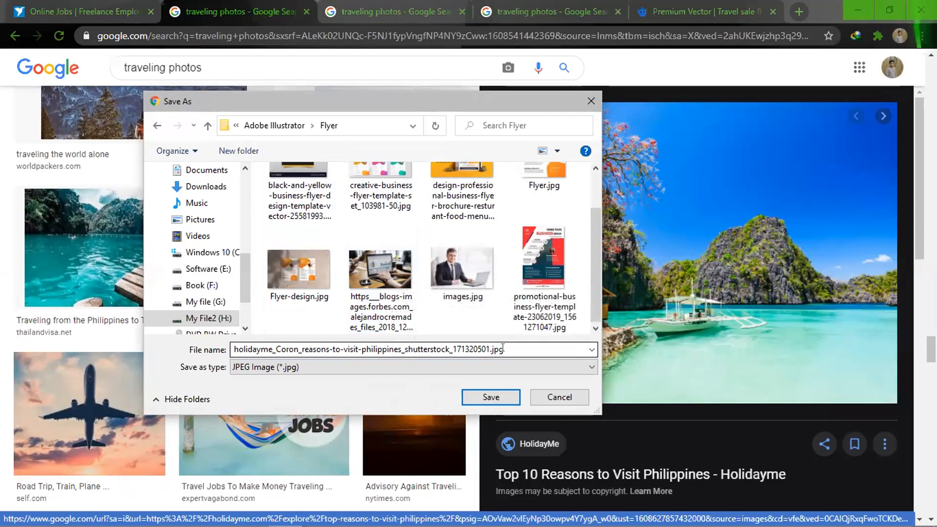
key("ctrl+a")
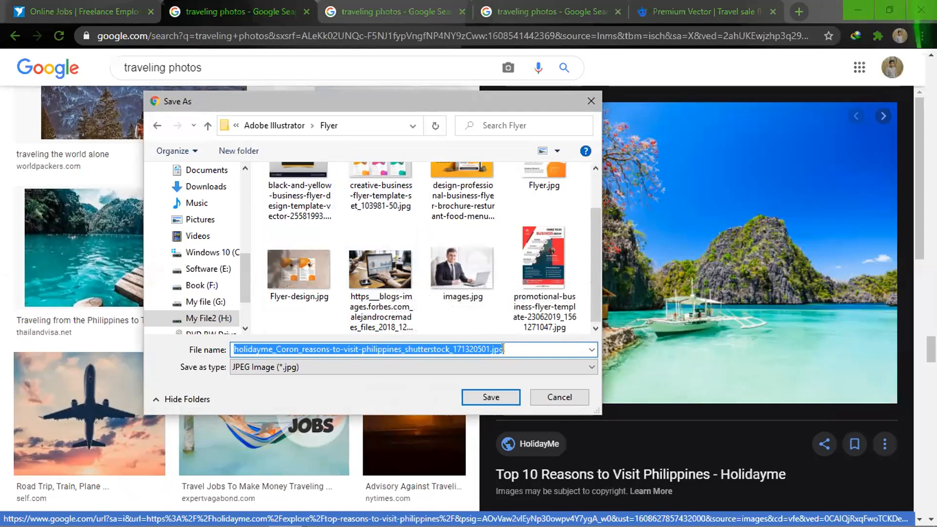
type("Travel ")
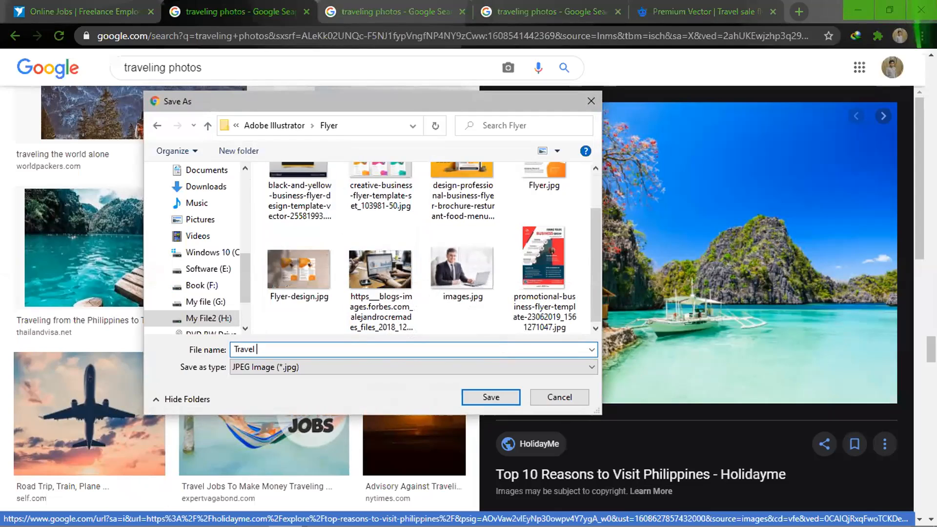
type(" 1")
left_click(506, 397)
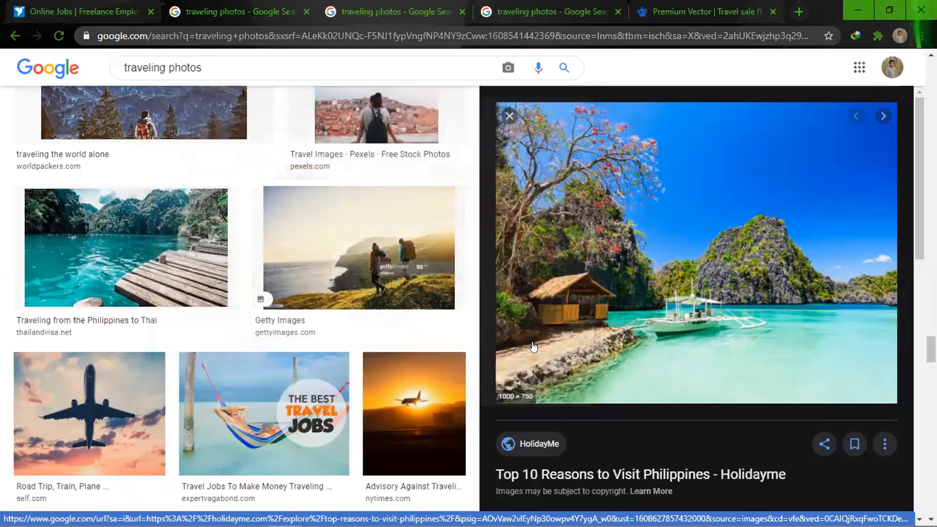
Browse further through the traveling photos results and open the nomadicmatt.com photo "The Ultimate Guide to Traveling Cheap".
scroll(346, 354, "down", 4)
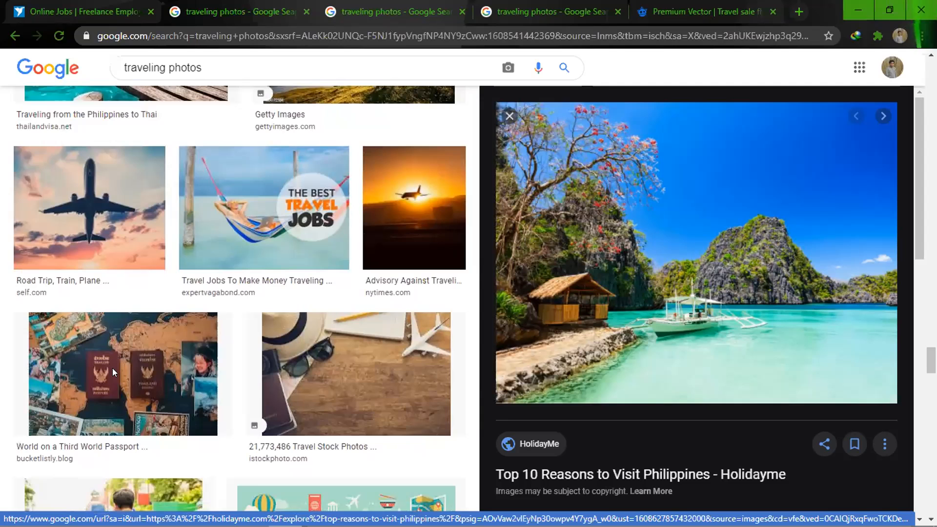
scroll(179, 393, "down", 8)
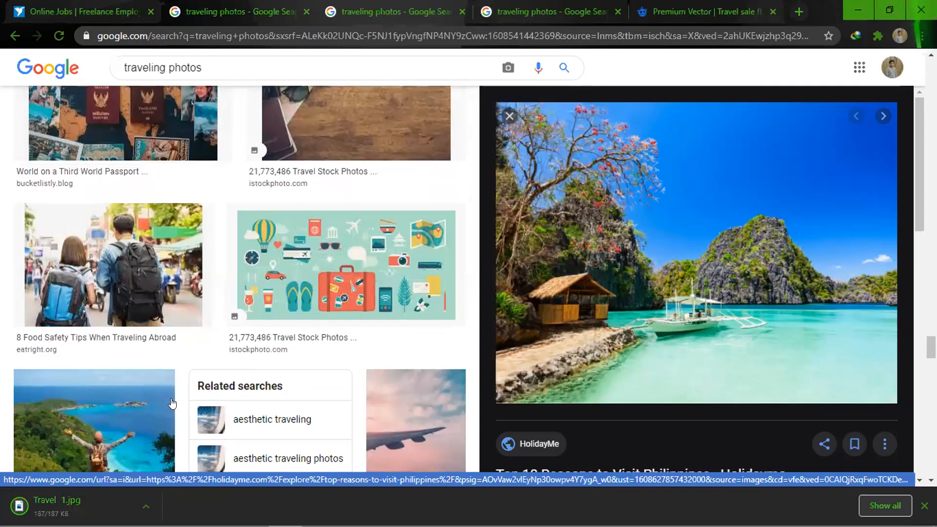
scroll(172, 403, "down", 8)
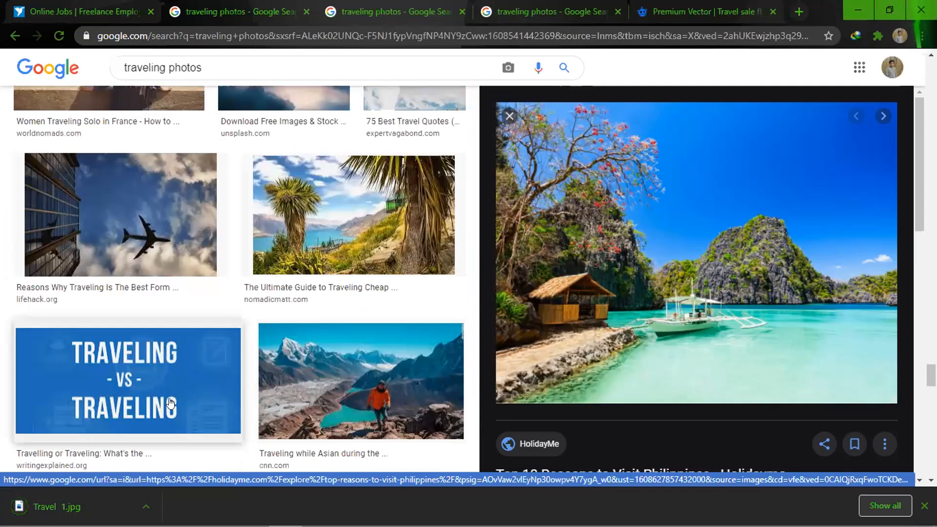
scroll(153, 411, "down", 6)
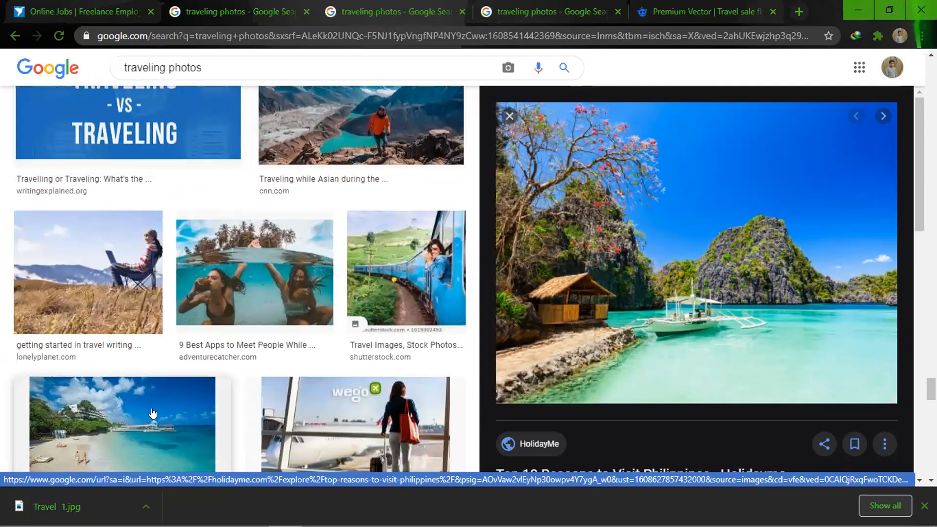
scroll(153, 412, "down", 13)
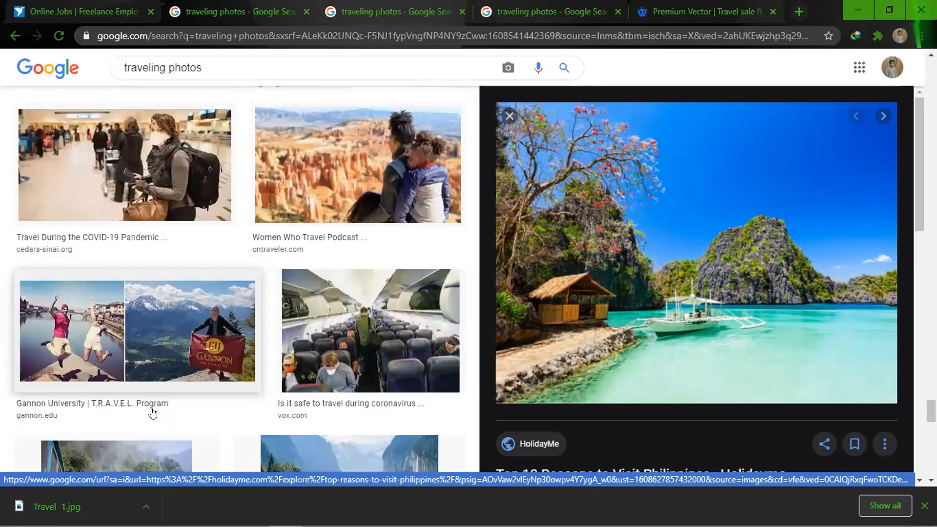
scroll(153, 412, "down", 8)
scroll(153, 414, "up", 7)
scroll(153, 414, "up", 15)
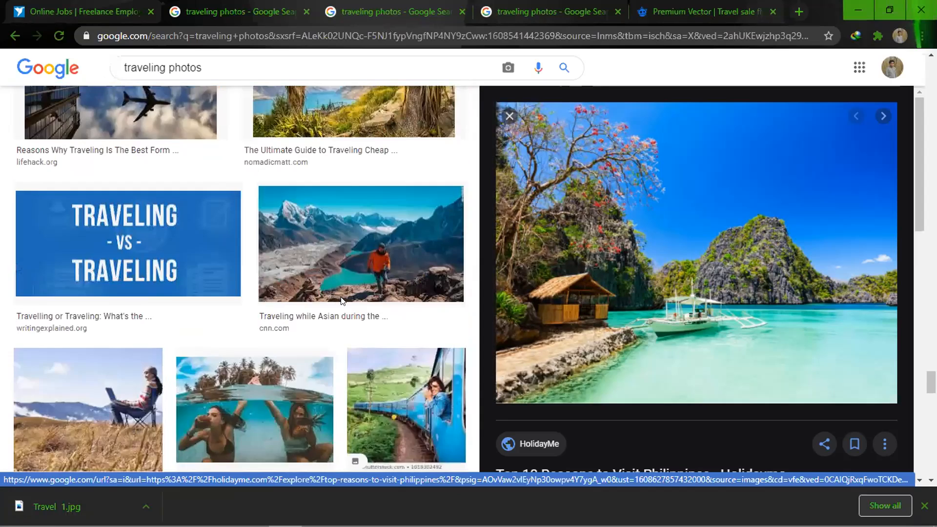
scroll(340, 301, "up", 1)
left_click(339, 302)
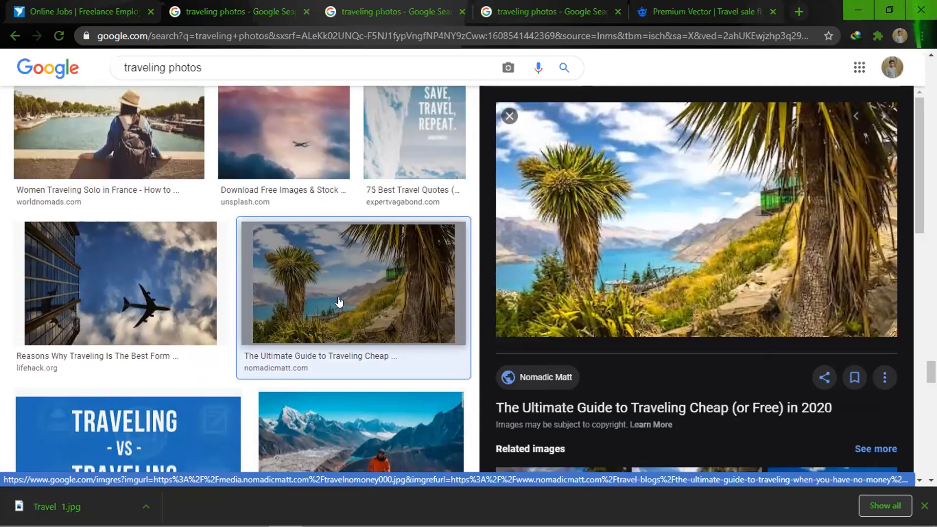
Save the Nomadic Matt lake and palm tree image as "Travel 2" in the Flyer folder.
right_click(595, 241)
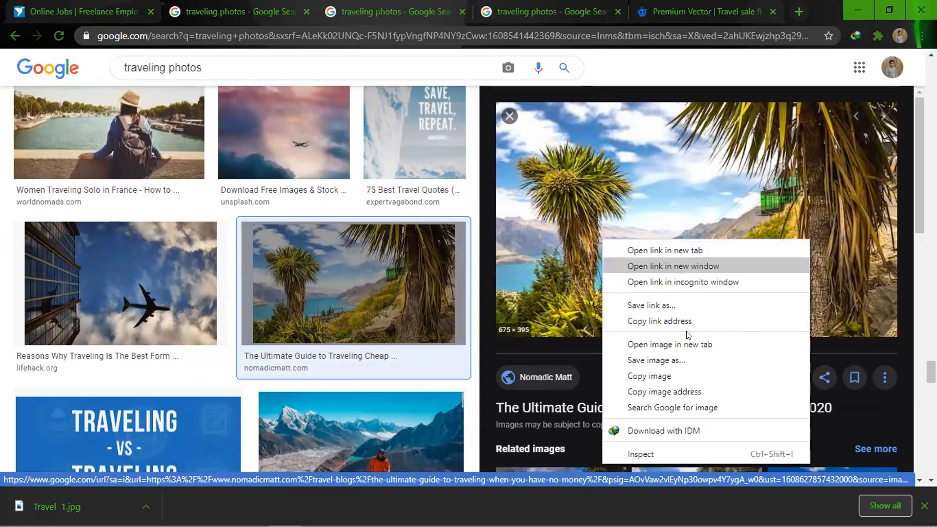
left_click(683, 360)
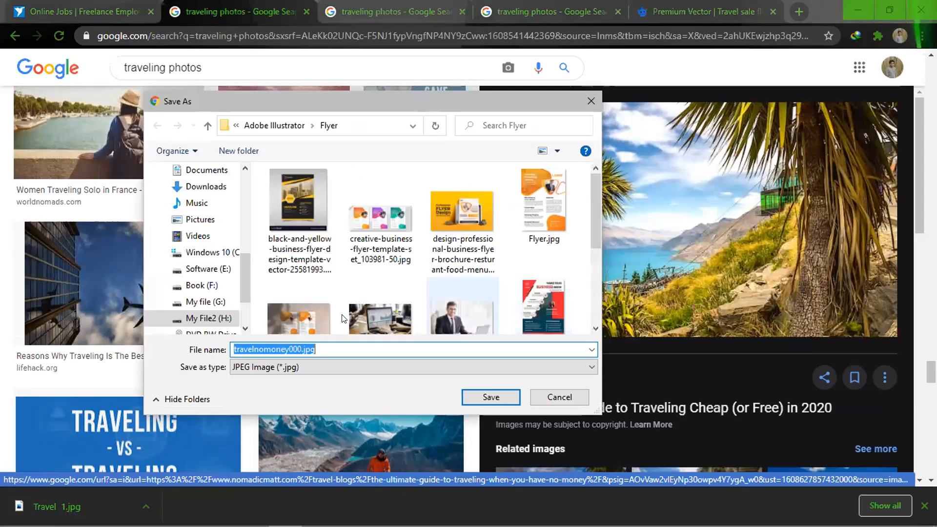
type("Trave")
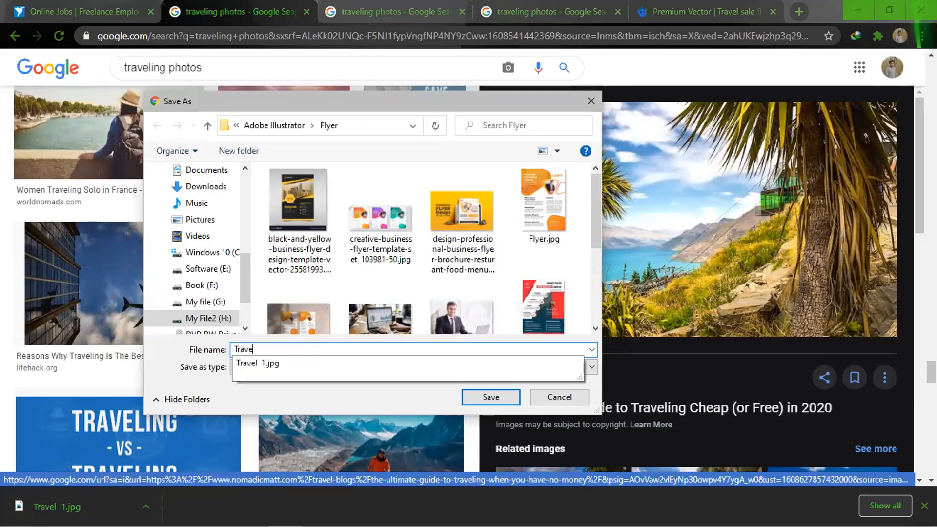
type("l 2")
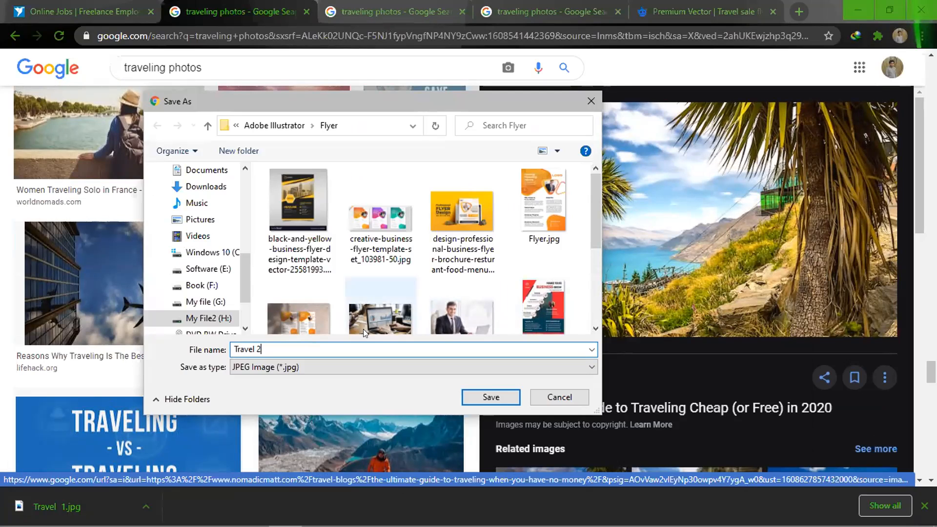
left_click(459, 400)
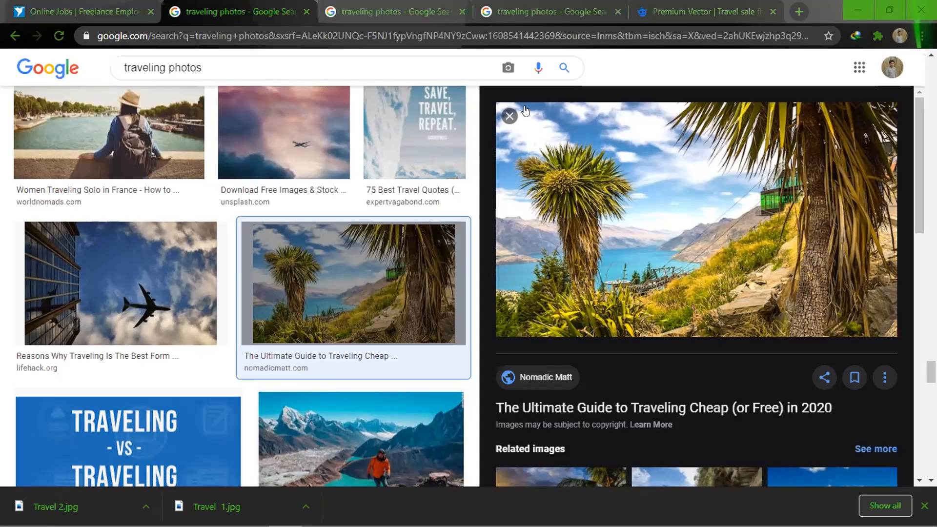
Go to the open CDC family selfie image and save it as "Travel 3" in the Flyer folder.
left_click(654, 14)
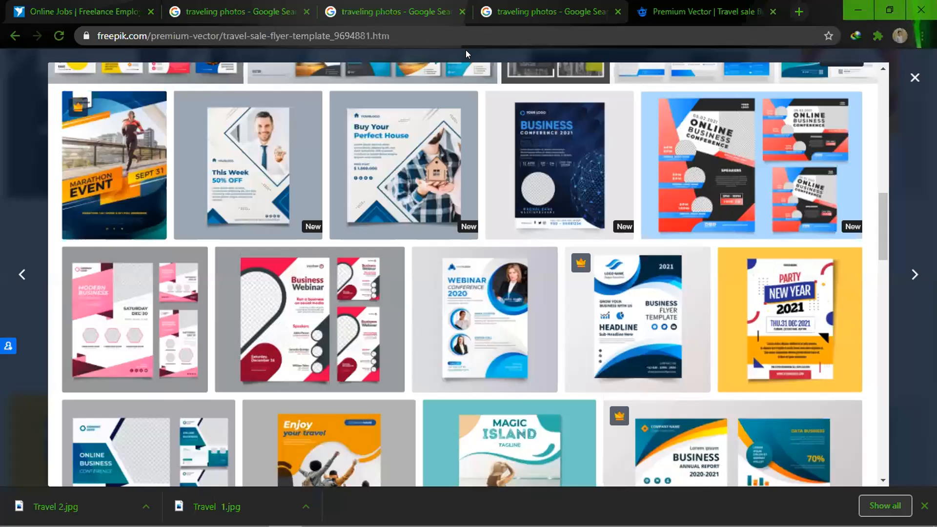
left_click(512, 15)
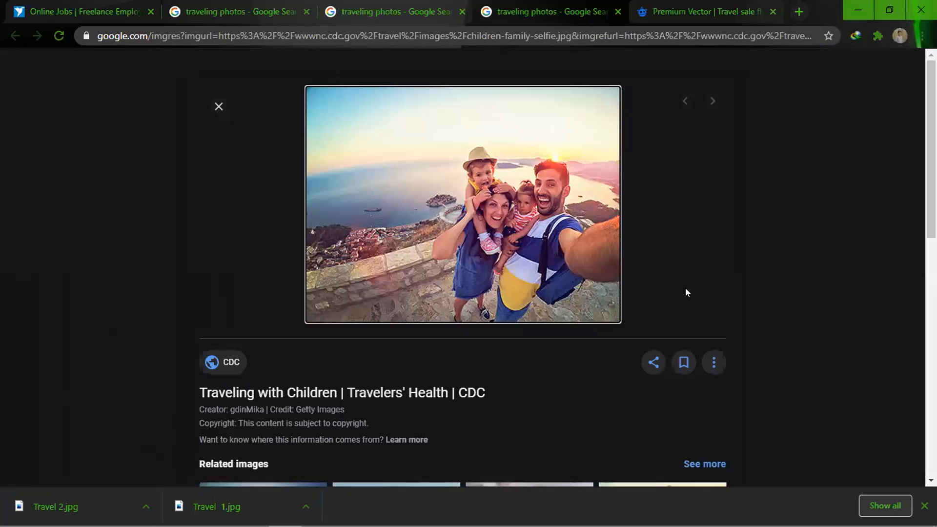
right_click(507, 224)
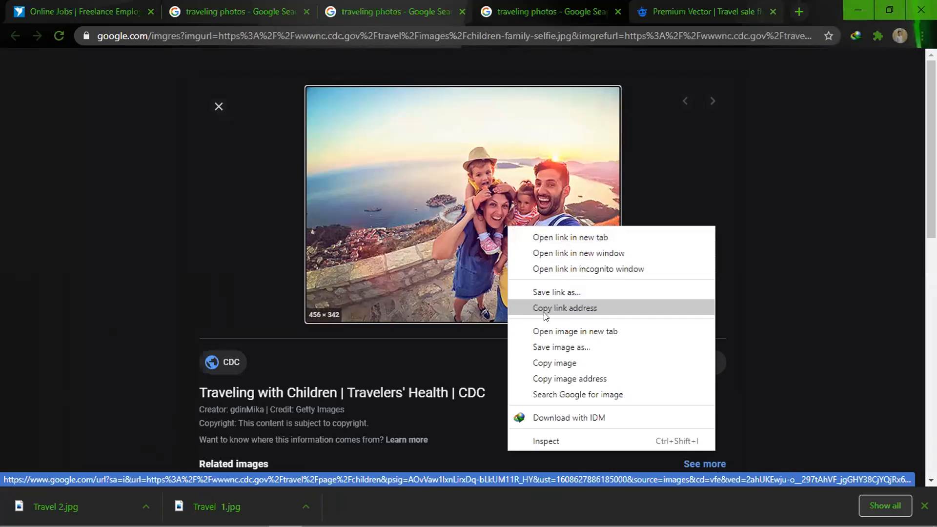
left_click(554, 346)
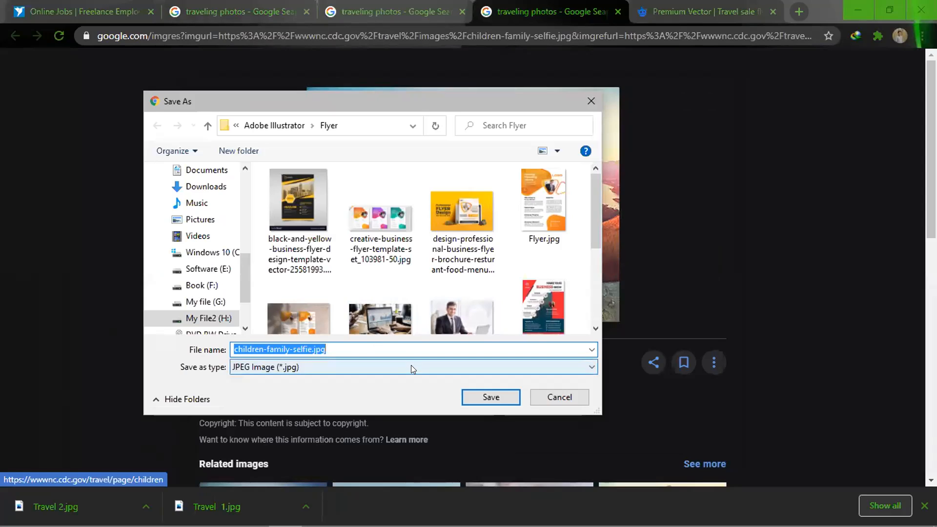
type("Travel 3")
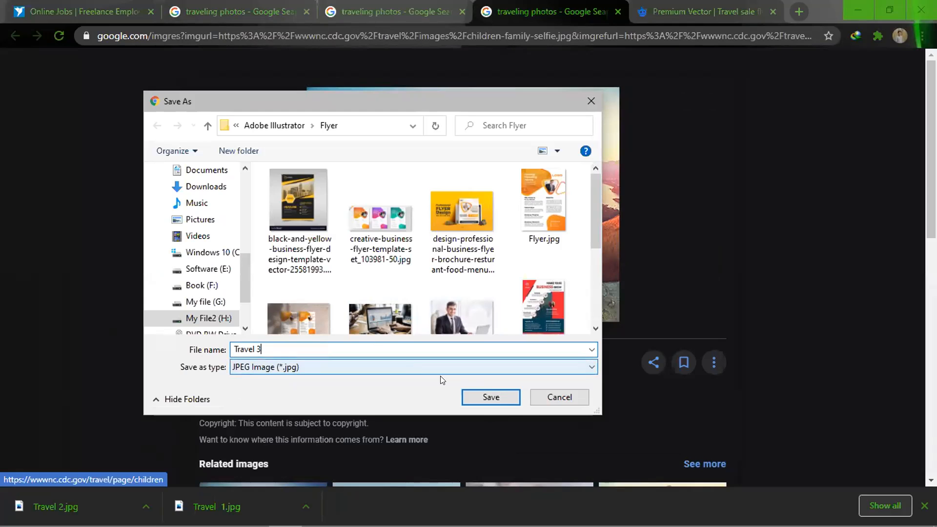
left_click(506, 402)
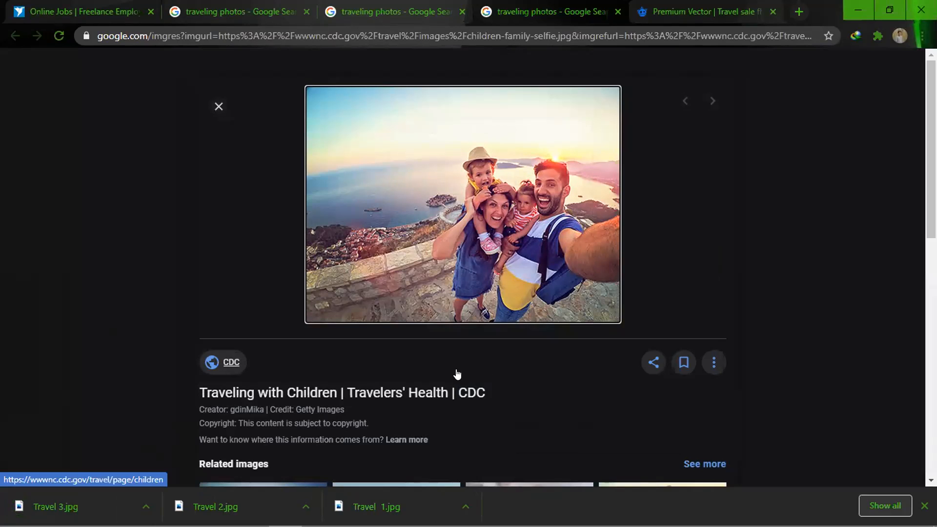
left_click(343, 5)
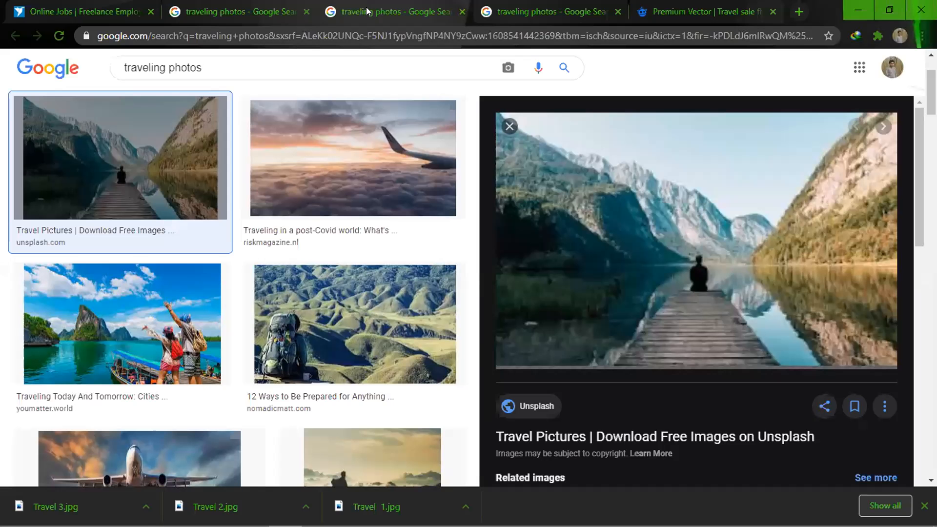
scroll(308, 337, "down", 4)
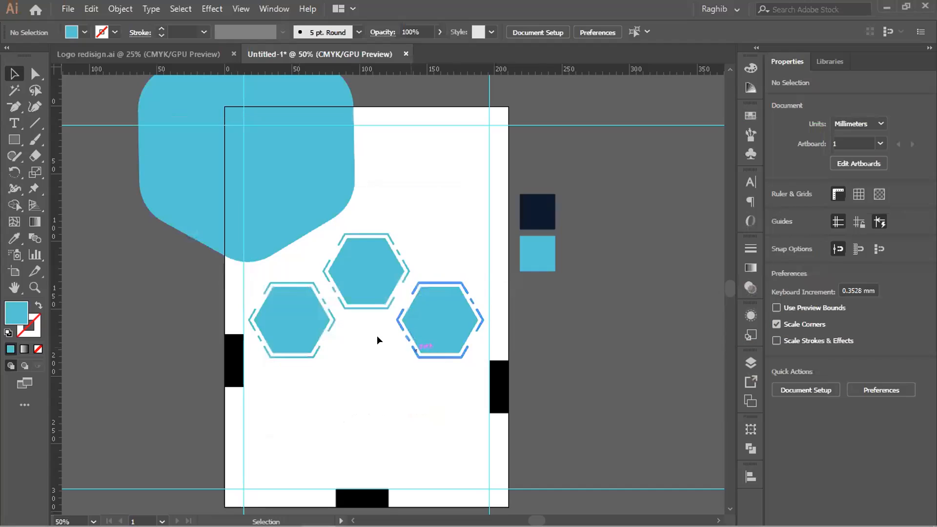
Switch to the Illustrator flyer, start placing a file, and browse to the Flyer folder inside LEDP Class > Adobe Illustrator.
scroll(377, 335, "up", 2)
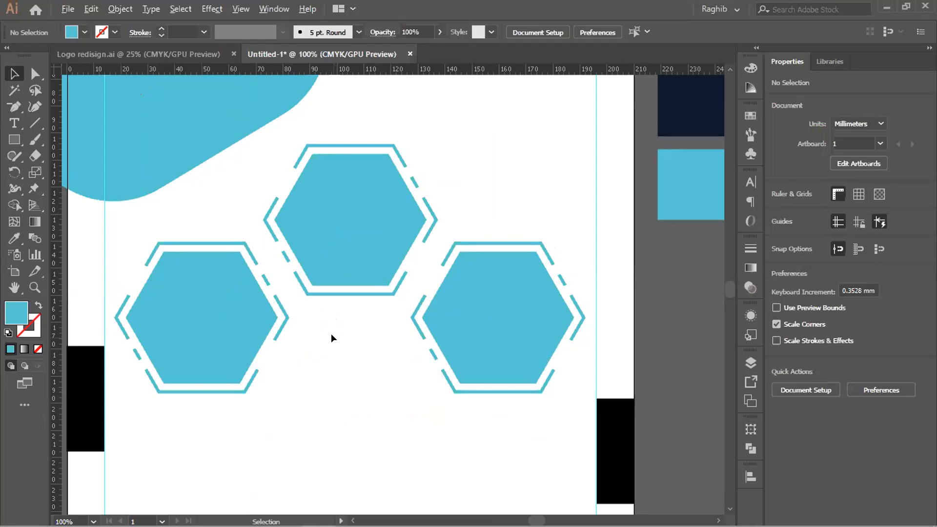
scroll(331, 335, "down", 1)
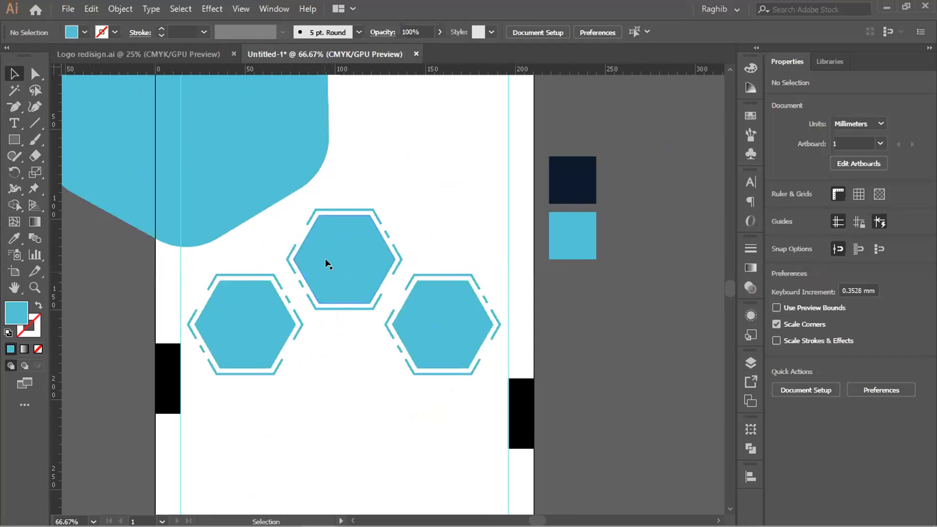
scroll(328, 264, "up", 1)
scroll(220, 213, "down", 2)
key("alt+f")
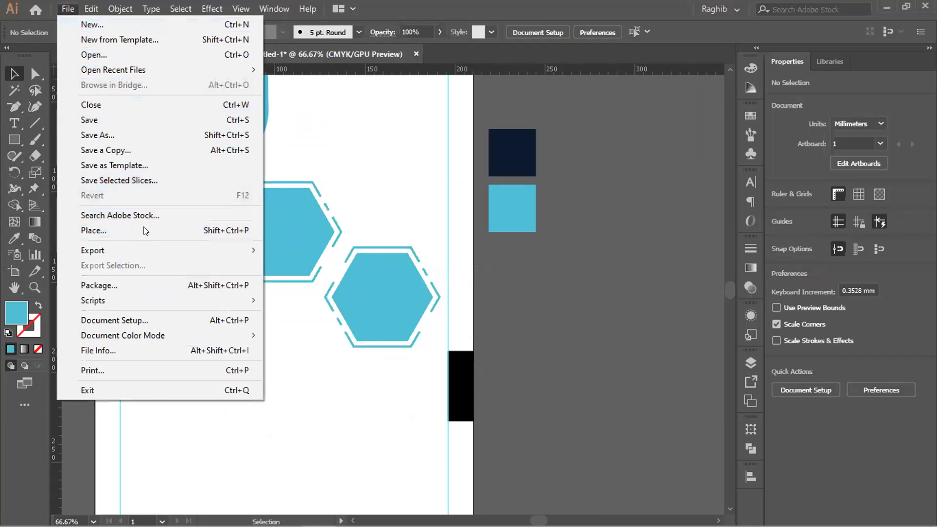
key("Escape")
key("shift+ctrl+p")
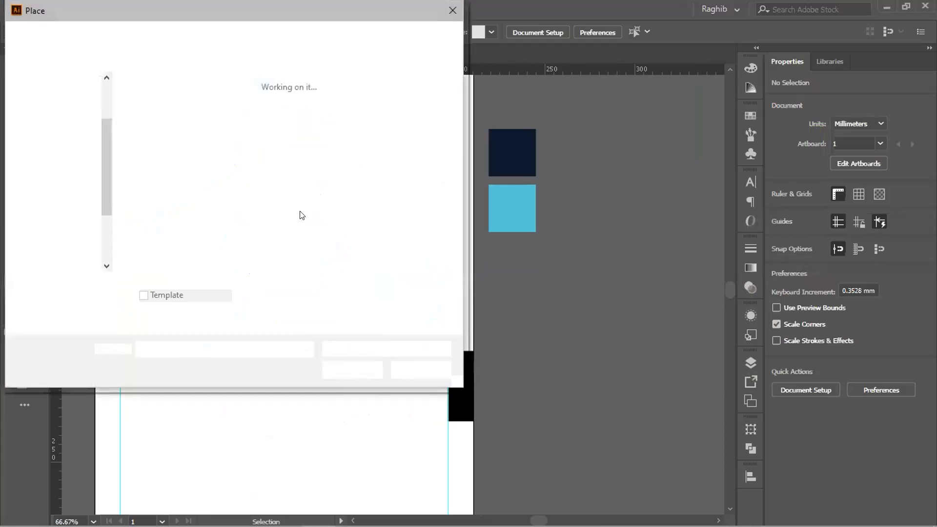
left_click(69, 36)
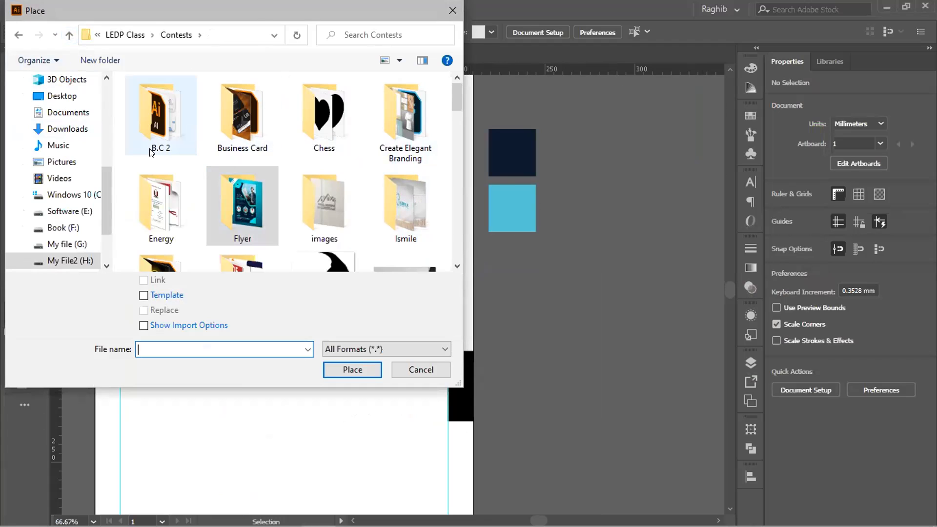
left_click(69, 37)
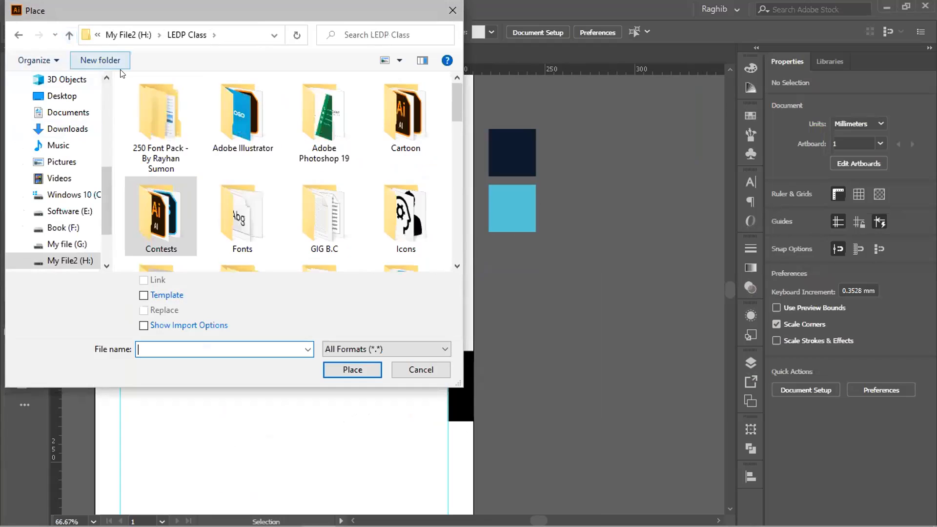
double_click(246, 124)
scroll(293, 215, "down", 2)
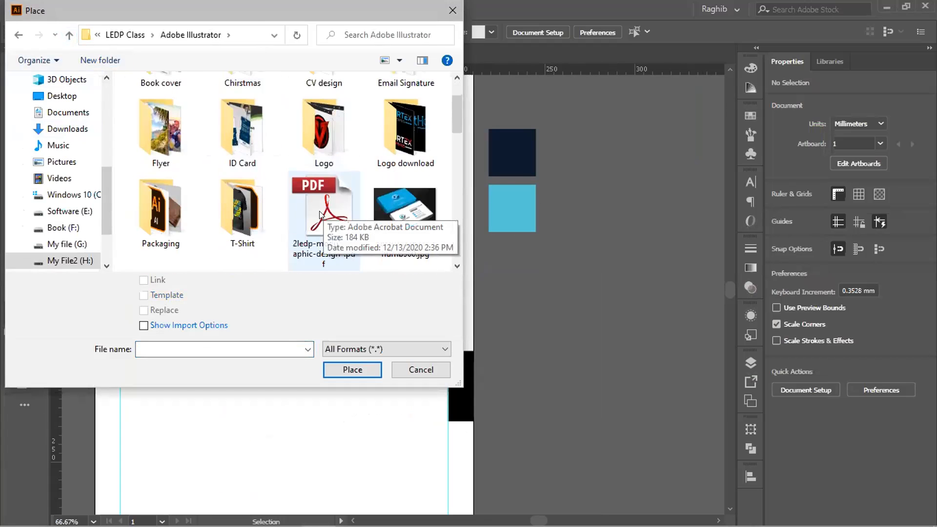
scroll(323, 215, "up", 2)
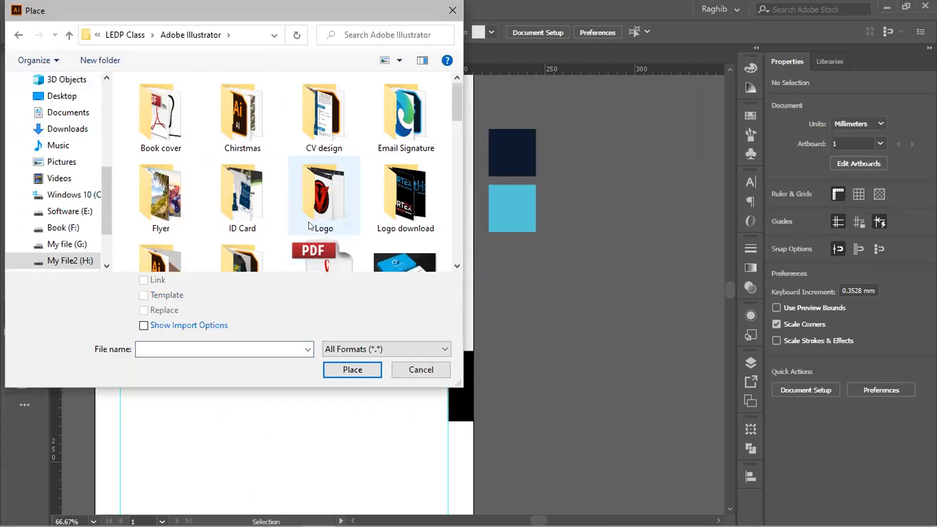
double_click(168, 188)
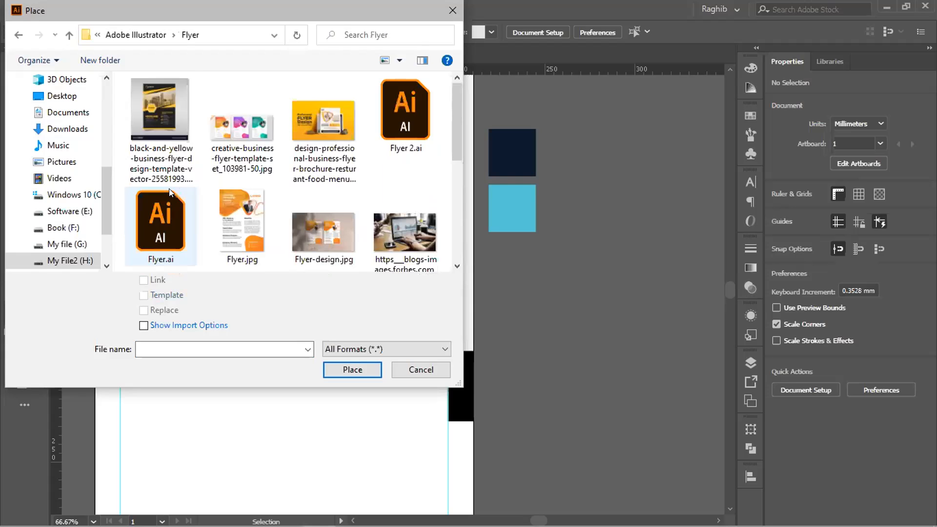
Place Travel 3.jpg from the Flyer folder on the empty canvas beside the artboard, under the colour swatches.
scroll(245, 199, "down", 3)
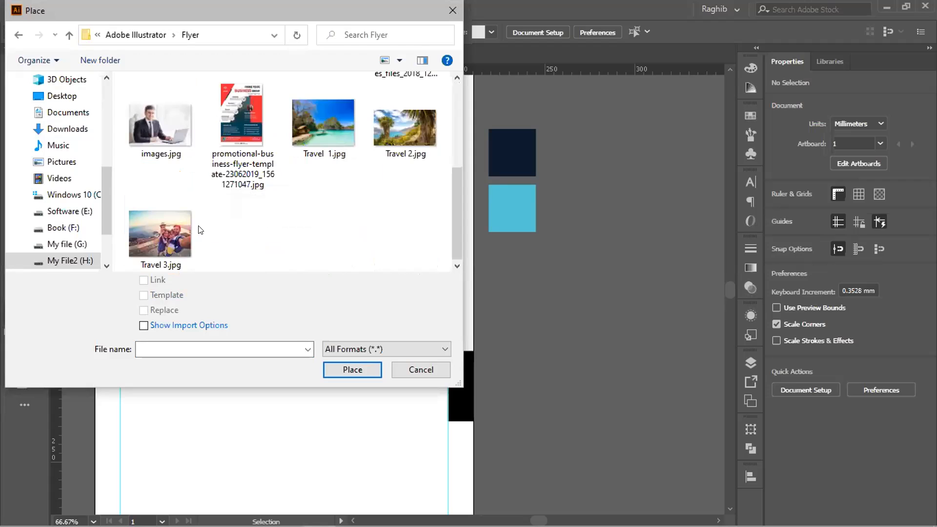
left_click(165, 233)
left_click(355, 371)
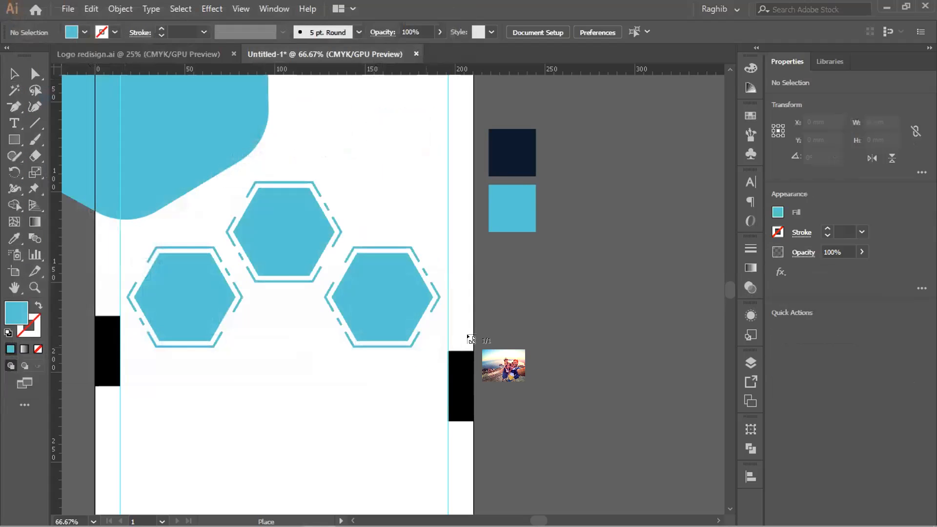
left_click(489, 270)
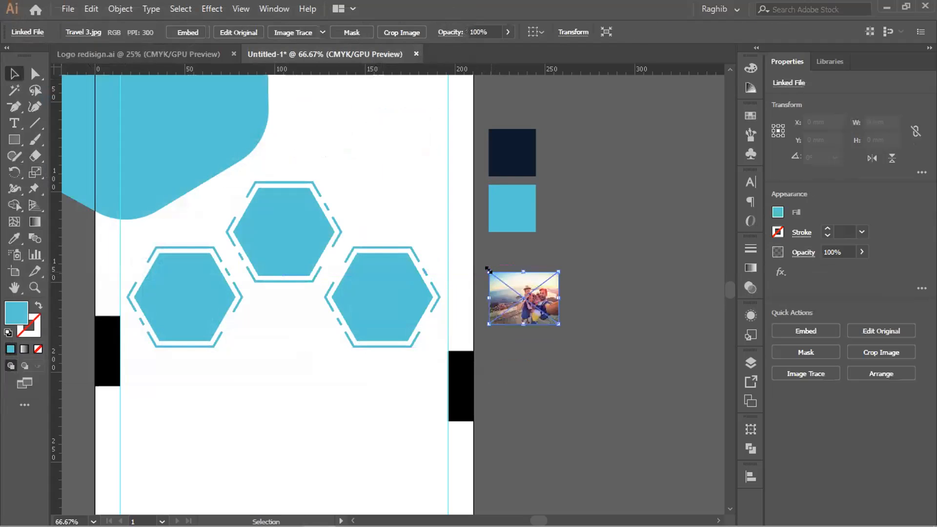
Move the family photo over the upper hexagon and enlarge it to about 79 × 59 mm so it covers the shape.
left_click_drag(522, 290, 263, 196)
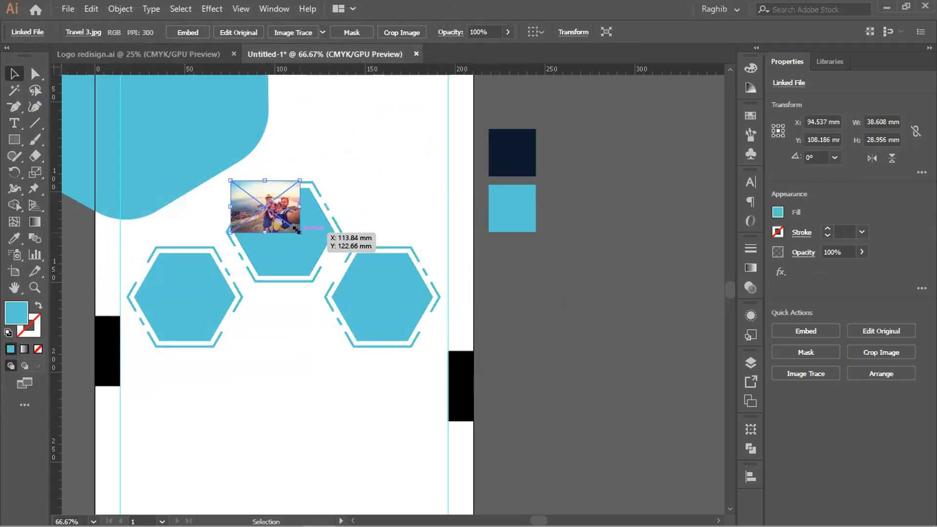
left_click_drag(298, 230, 335, 262)
left_click_drag(292, 213, 304, 241)
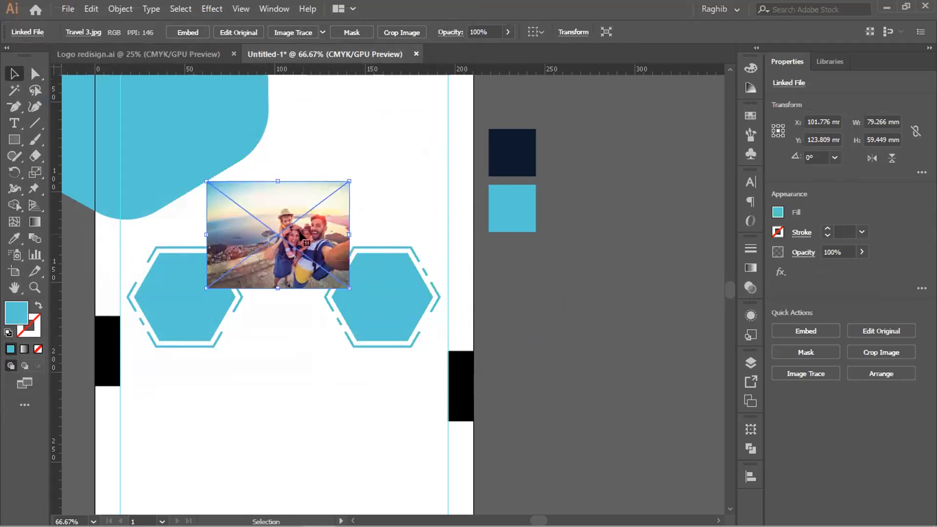
Move the family photo off to the side of the upper hexagon and bring the hexagon group to the front.
left_click_drag(302, 235, 430, 220)
scroll(255, 238, "up", 1)
scroll(256, 238, "up", 1)
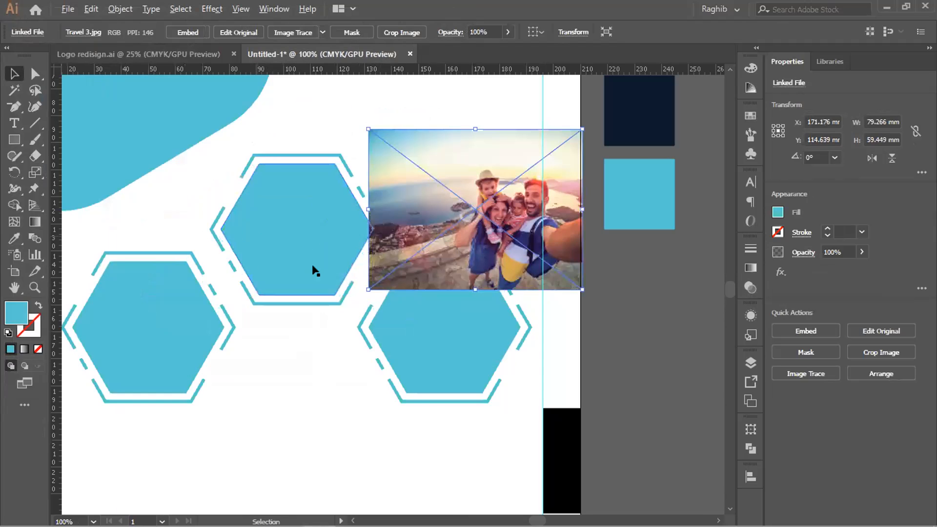
right_click(312, 261)
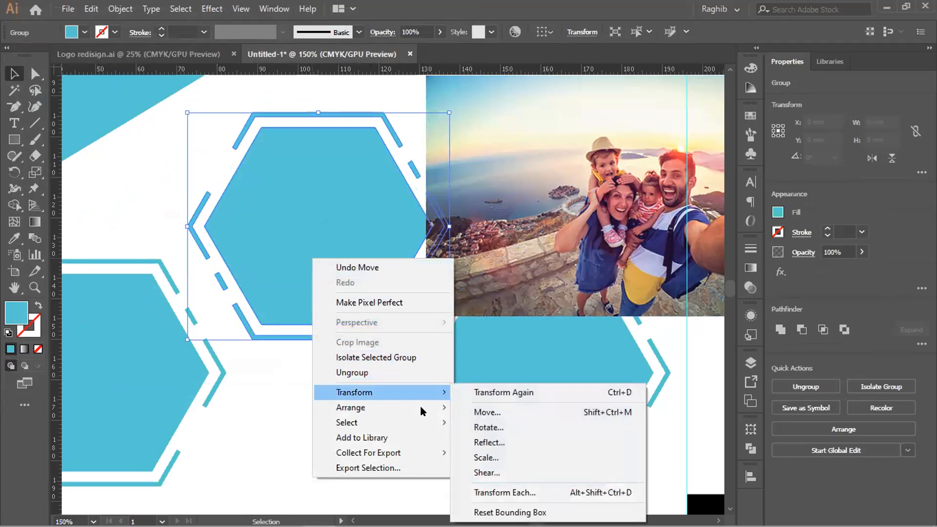
mouse_move(429, 409)
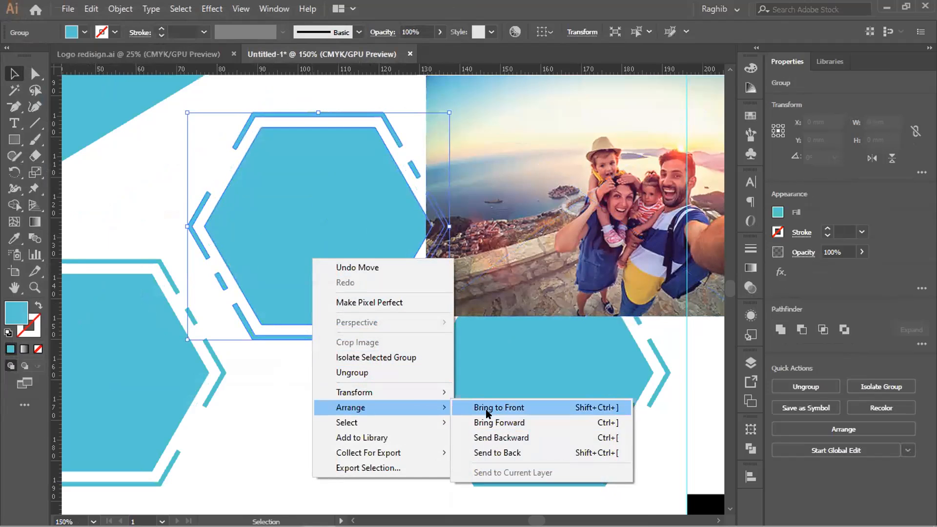
left_click(487, 410)
Position the family photo behind the upper hexagon so the people sit within the hexagon's area.
left_click_drag(650, 193, 412, 227)
left_click_drag(440, 180, 412, 157)
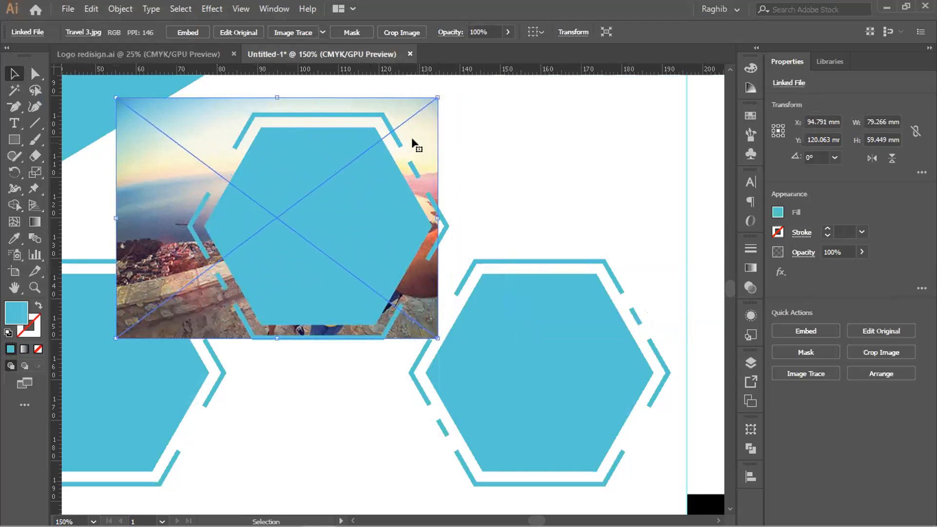
left_click_drag(411, 139, 412, 136)
key("Left")
key("Left")
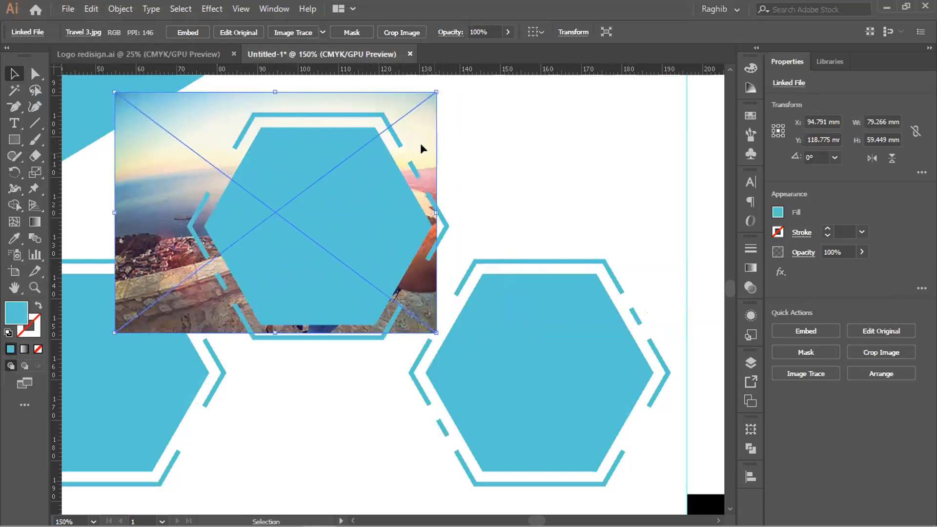
Try to make a clipping mask from the grouped upper hexagon with its outline and the family photo.
left_click(476, 180)
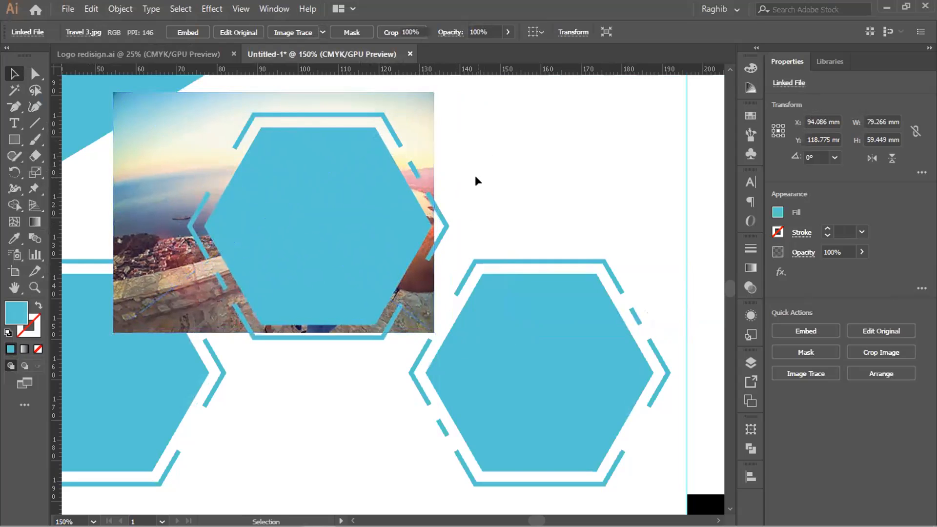
left_click(376, 211)
left_click(160, 172, "shift")
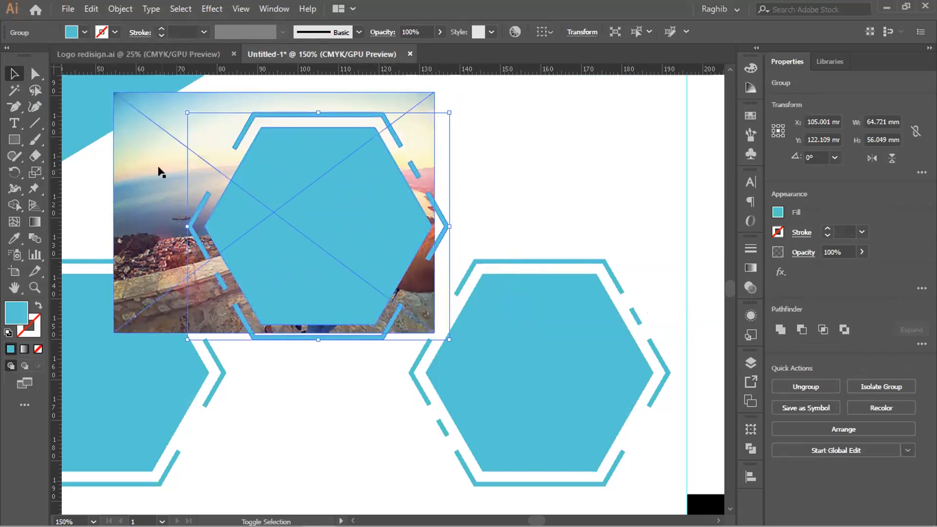
right_click(312, 214)
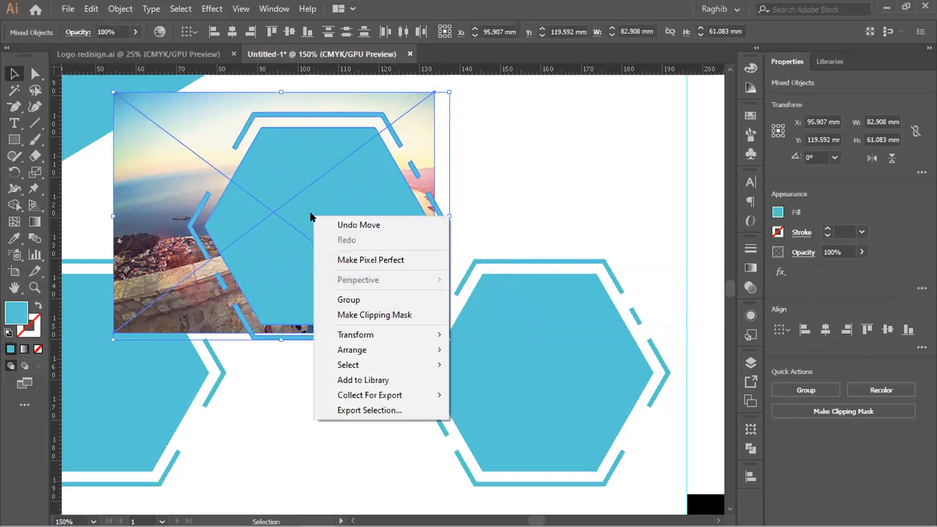
left_click(389, 316)
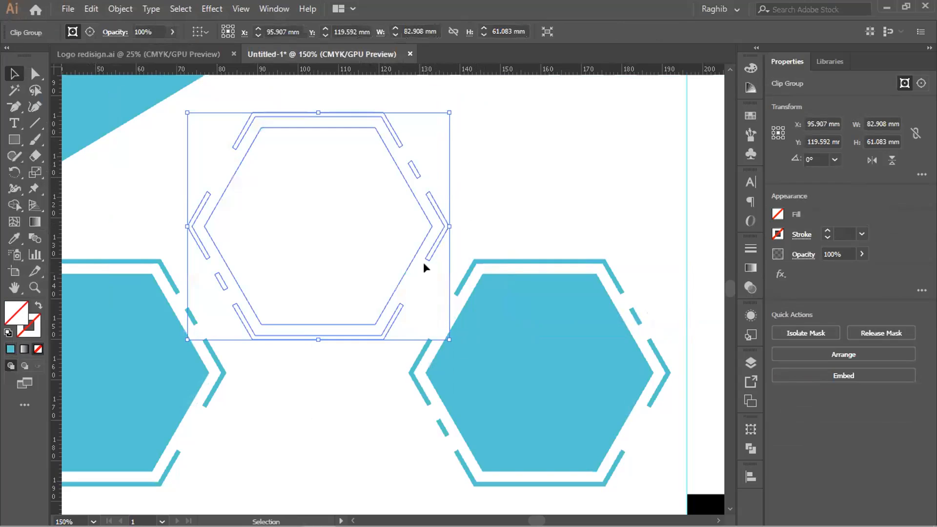
key("ctrl+z")
key("ctrl+z")
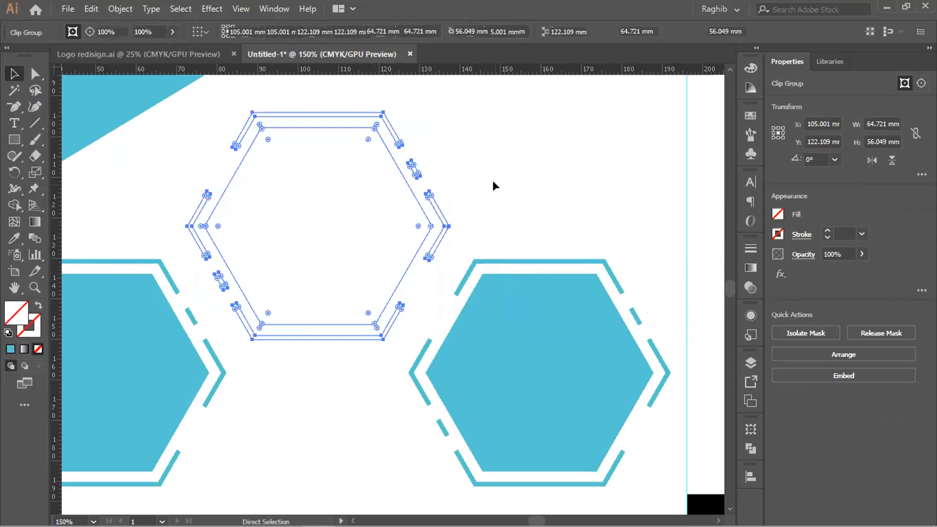
key("ctrl+shift+a")
Ungroup the upper hexagon from its dashed outline and clear the selection.
right_click(397, 224)
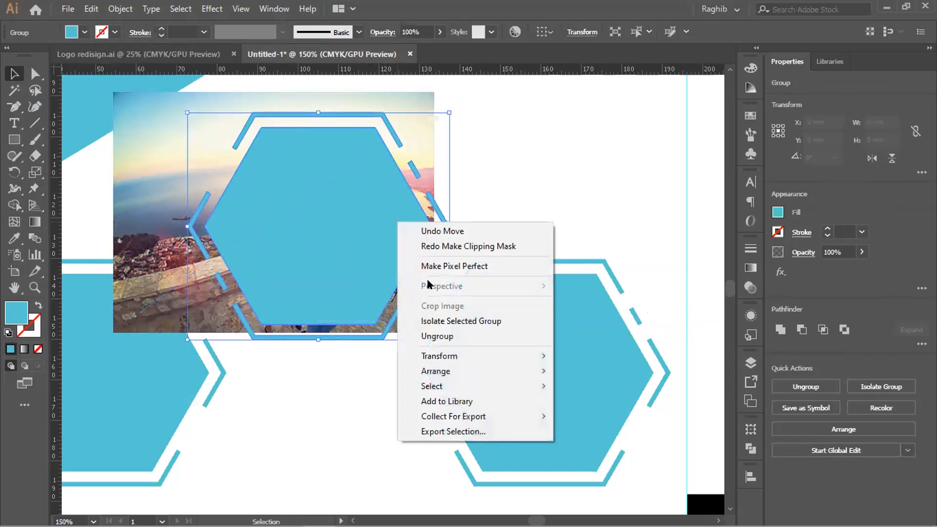
left_click(429, 335)
left_click(468, 201)
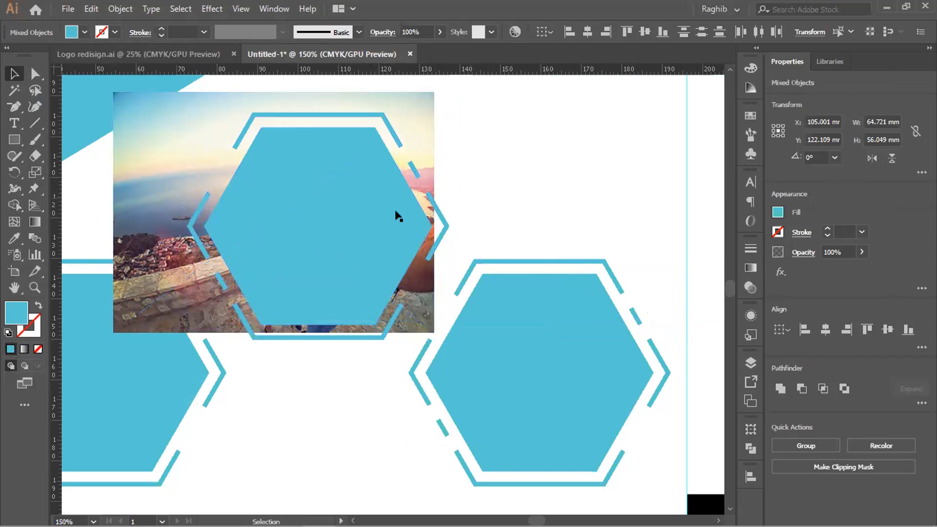
Clip the family photo to the filled upper hexagon alone with a clipping mask, leaving the outline out.
left_click(384, 227)
left_click(165, 173, "shift")
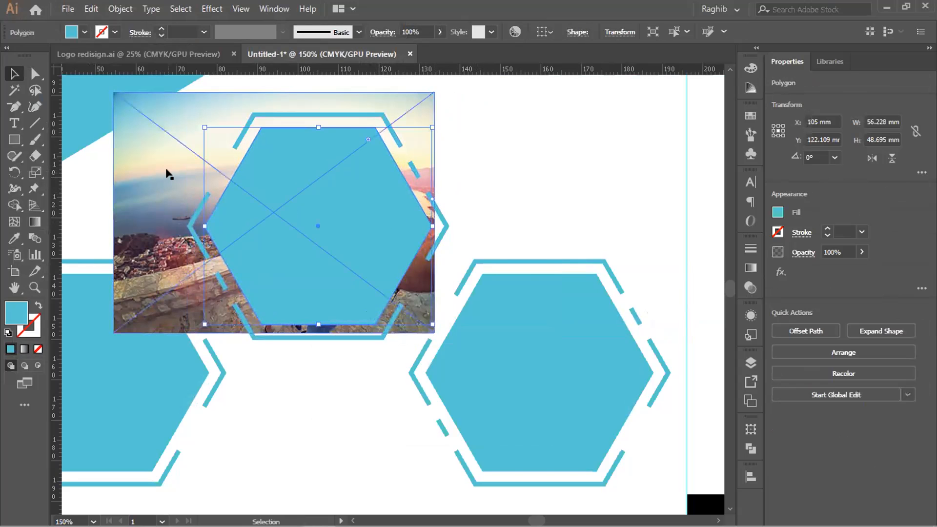
right_click(167, 173)
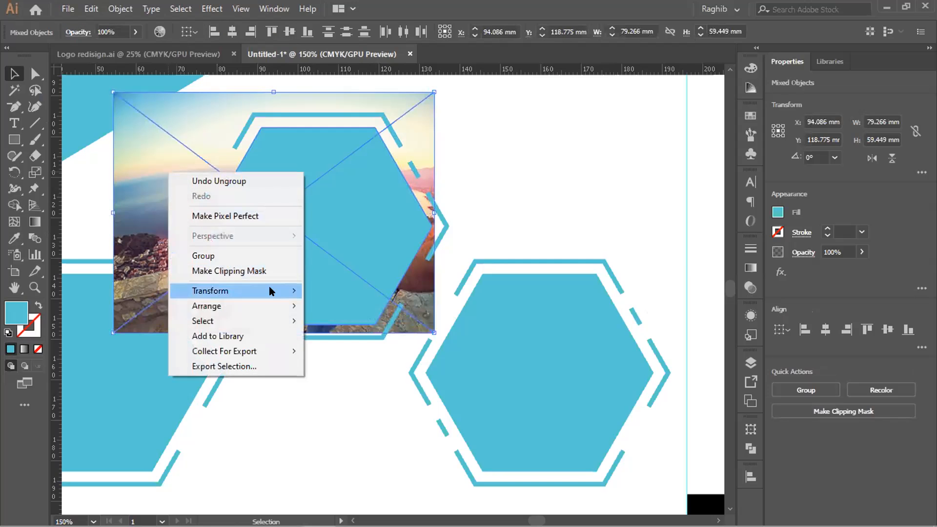
left_click(266, 272)
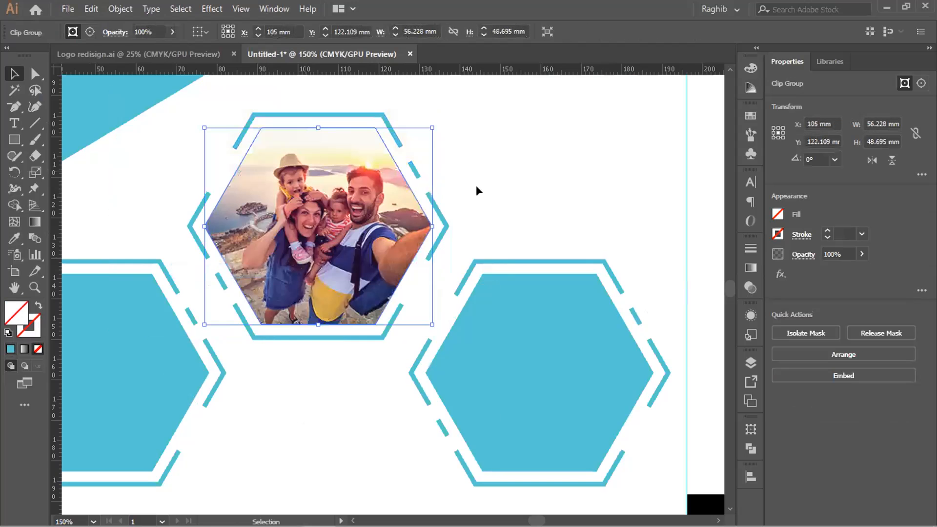
left_click(501, 180)
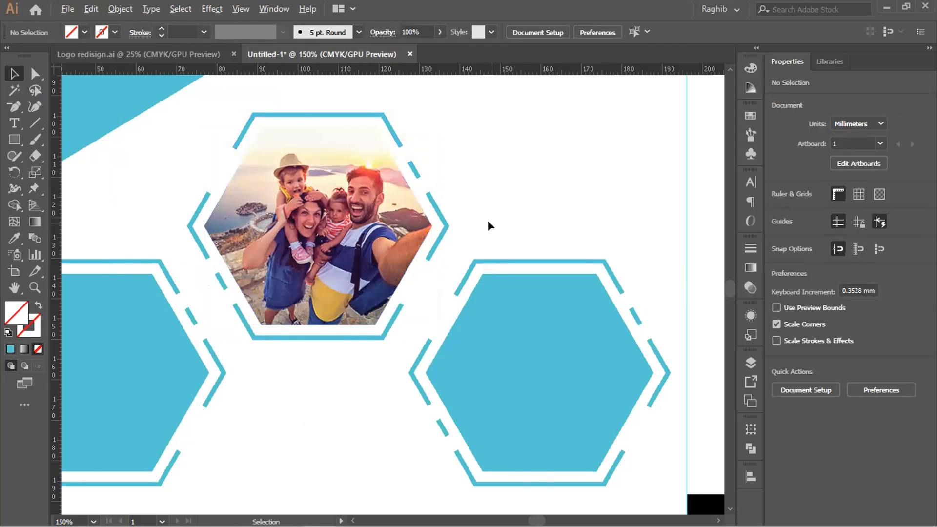
Place Travel 2.jpg from the Flyer folder as a linked image near the unfilled-photo hexagon on the page's right side.
scroll(489, 226, "down", 2)
scroll(617, 304, "up", 1)
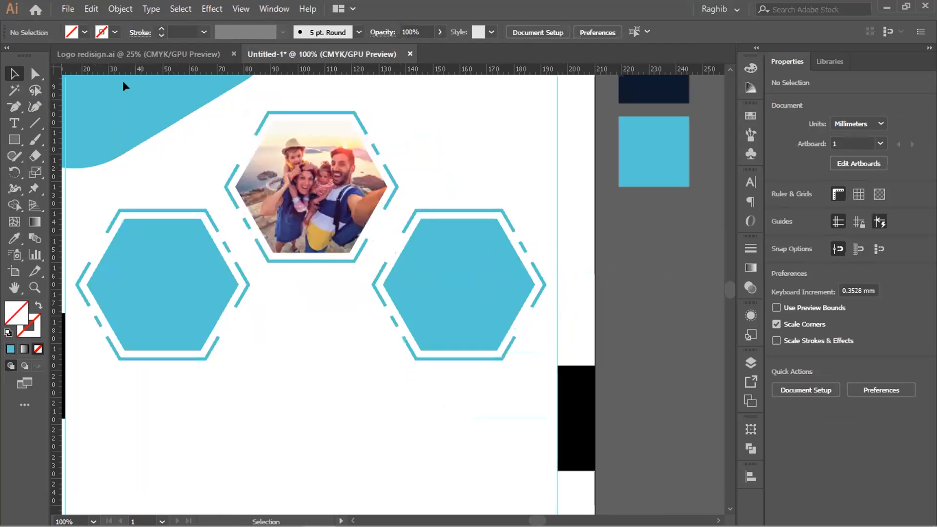
left_click(68, 9)
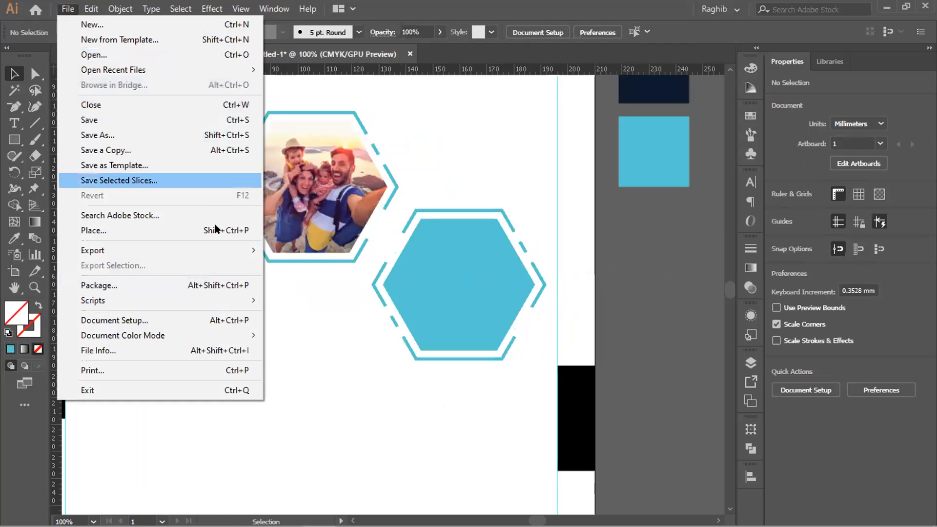
left_click(214, 229)
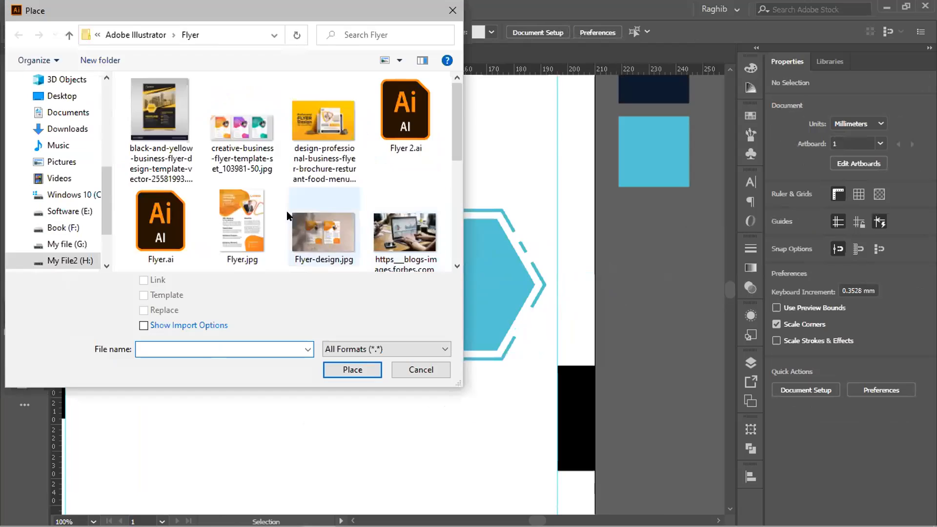
scroll(274, 208, "down", 5)
left_click(385, 138)
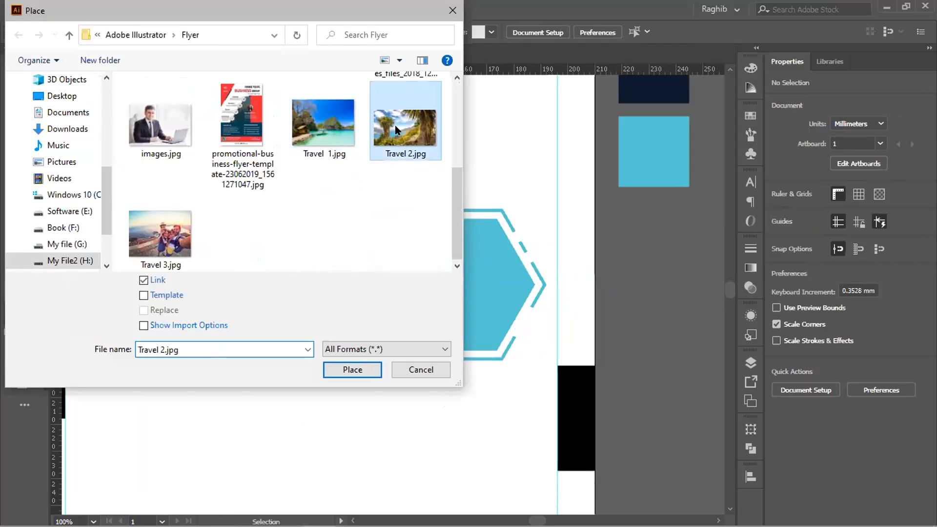
left_click(357, 370)
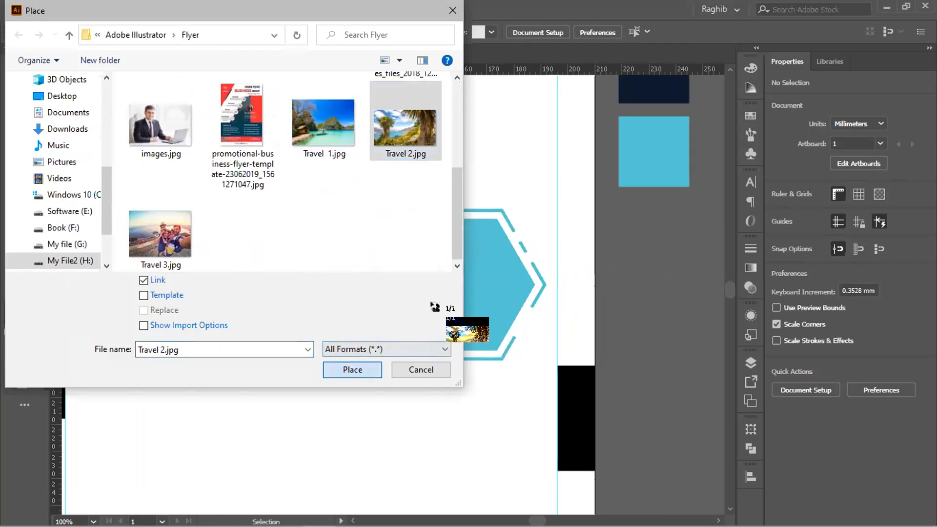
left_click(402, 248)
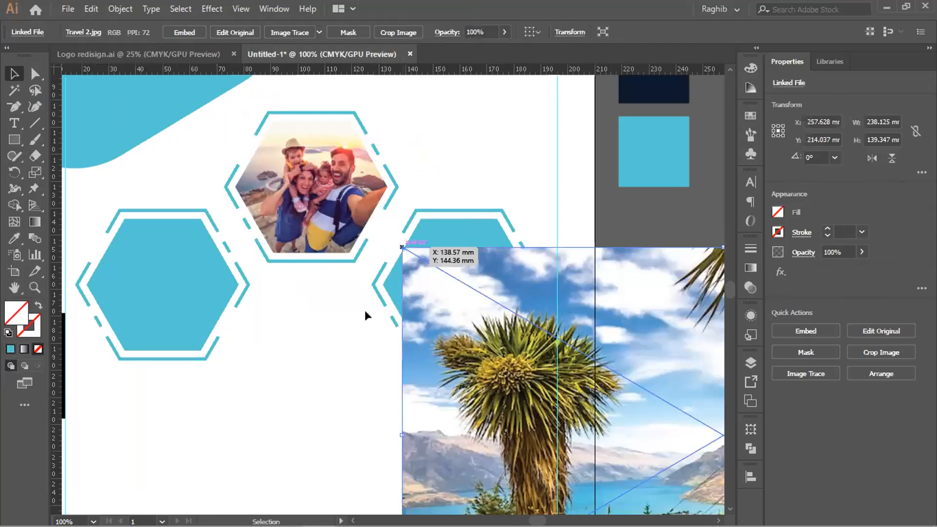
Scale the palm tree photo down proportionally to about 110 by 64 mm and position it over the right hexagon.
scroll(372, 316, "down", 3)
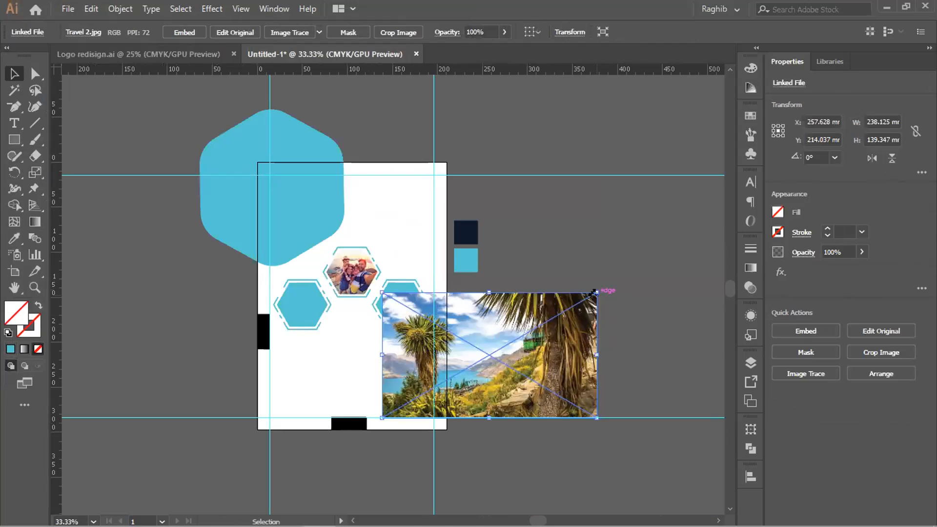
left_click_drag(594, 292, 455, 289)
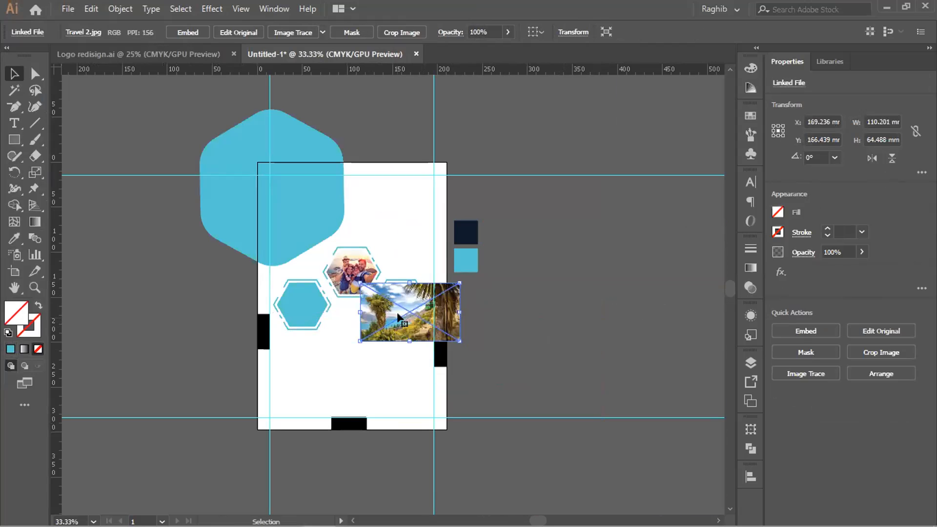
scroll(392, 318, "up", 1)
scroll(392, 318, "up", 2)
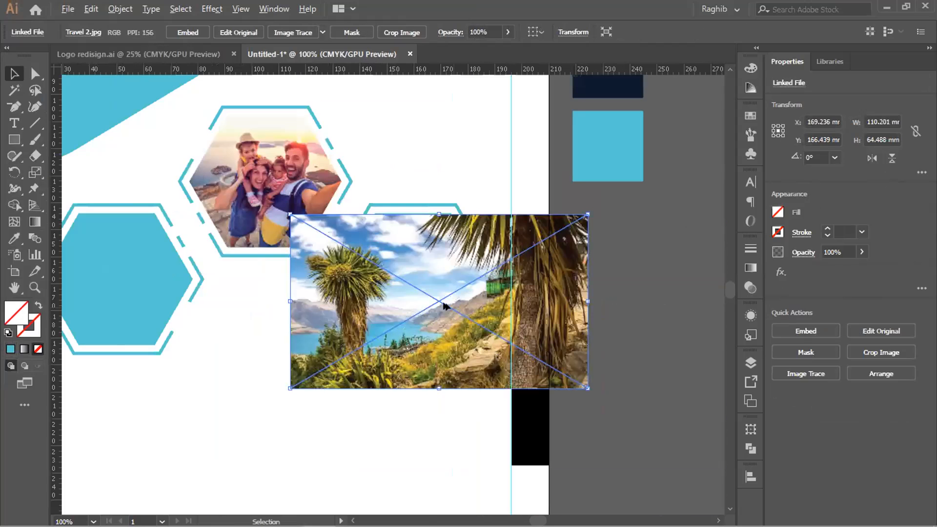
scroll(444, 306, "up", 3)
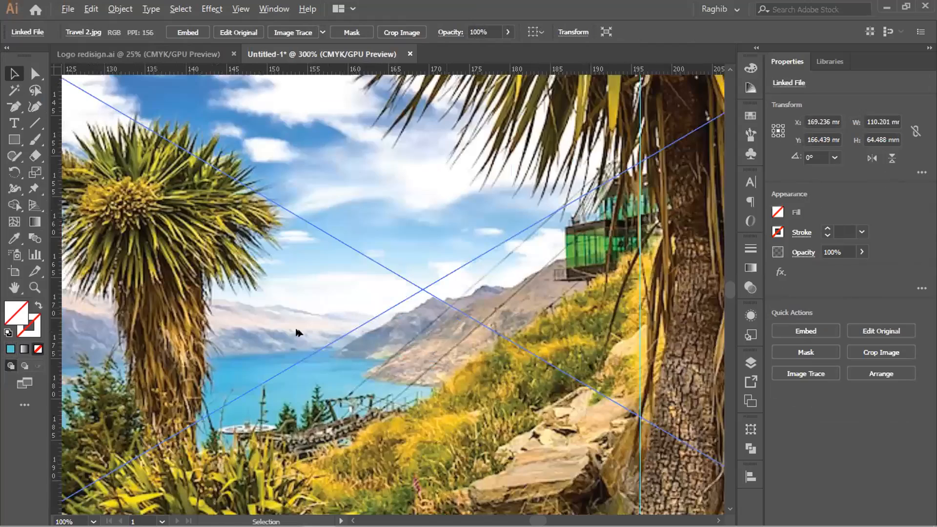
scroll(427, 404, "down", 1)
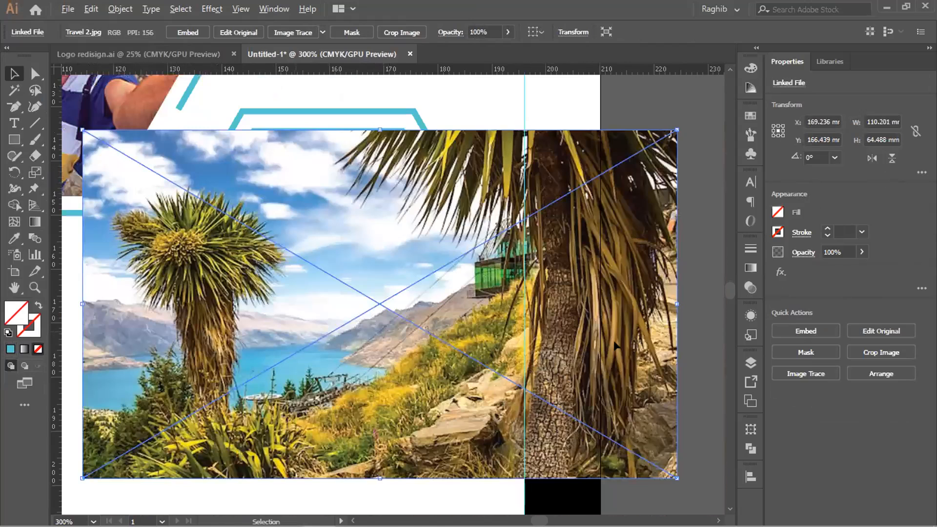
scroll(616, 345, "down", 1)
left_click(615, 345)
left_click_drag(422, 379, 429, 346)
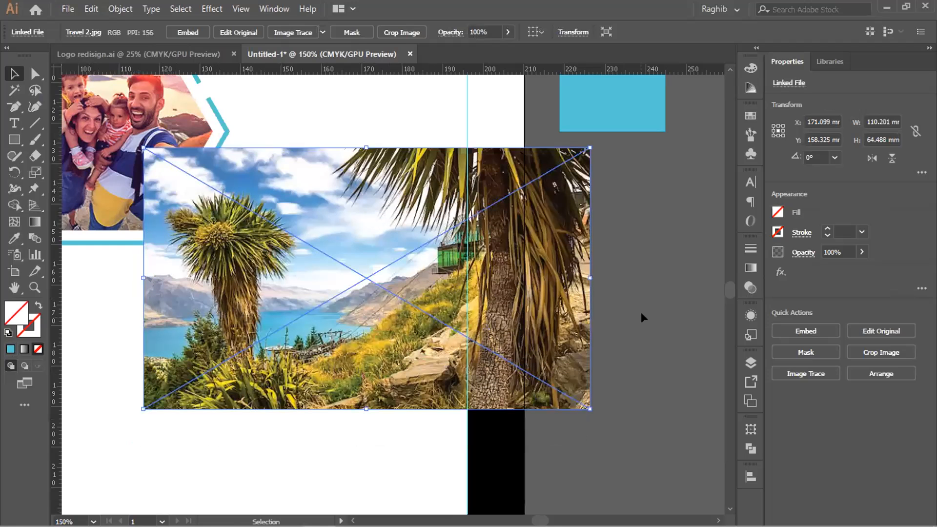
Shift the palm tree photo down to expose the right hexagon, ungroup the hexagon from its dashed outline and clear the selection.
left_click(622, 314)
left_click_drag(485, 304, 546, 443)
right_click(363, 243)
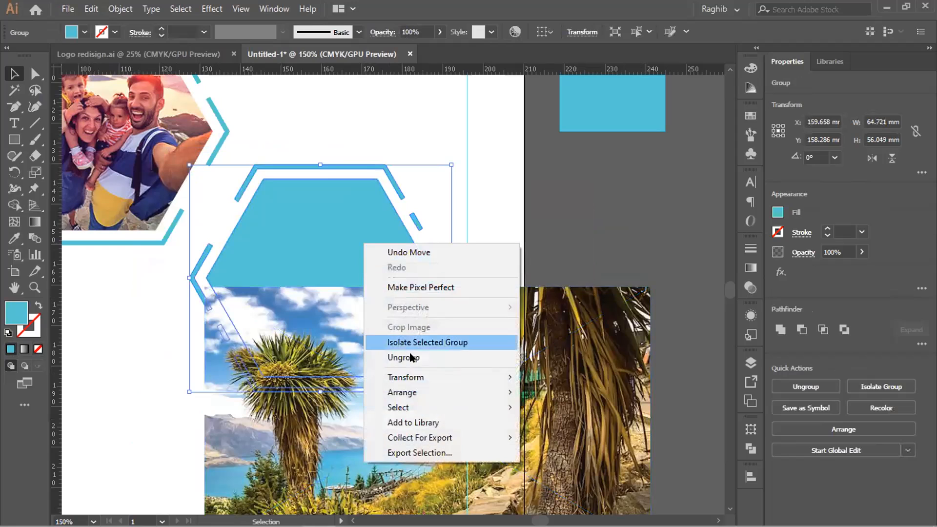
left_click(411, 358)
key("ctrl+shift+a")
Bring the filled right hexagon alone to the front of the stacking order.
left_click(311, 245)
right_click(315, 243)
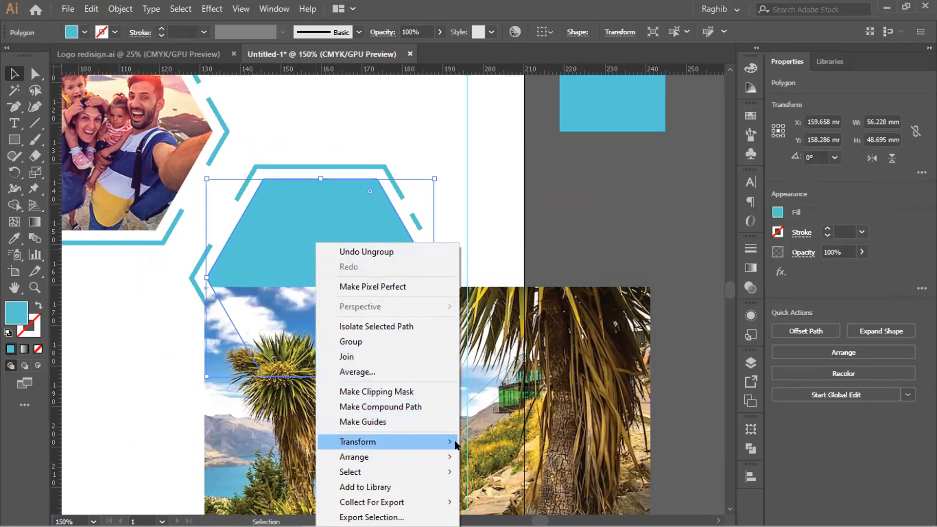
mouse_move(454, 442)
mouse_move(436, 456)
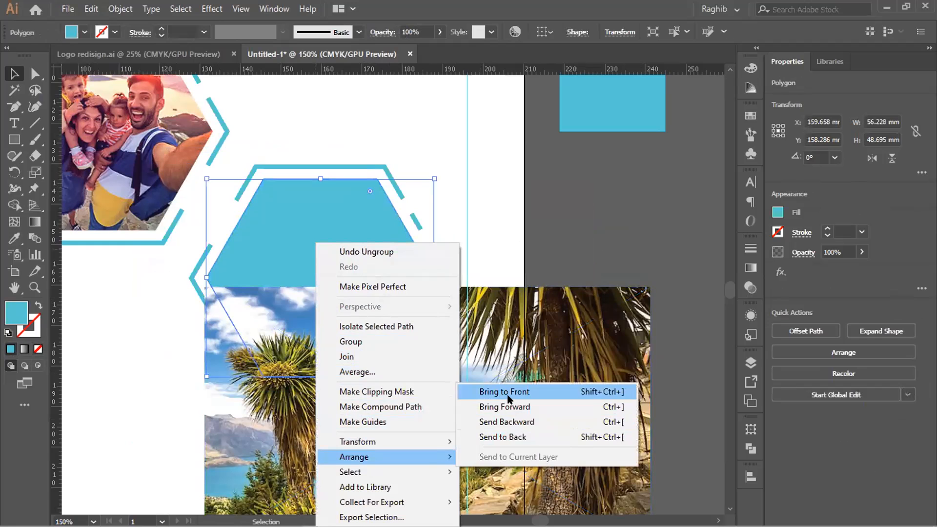
left_click(507, 394)
Move the palm tree photo back behind the right hexagon and scale it to about 89.5 by 52.4 mm, covering the hexagon's full height.
left_click_drag(522, 414, 467, 278)
left_click_drag(521, 325, 467, 315)
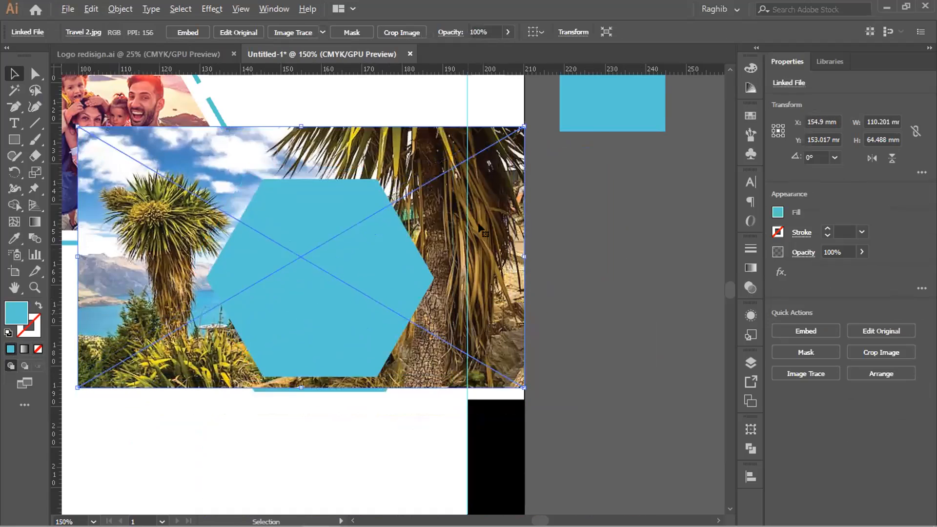
scroll(480, 227, "down", 1)
mouse_move(500, 186)
left_mouse_down()
mouse_move(506, 204)
mouse_move(482, 211)
mouse_move(496, 203)
left_mouse_up()
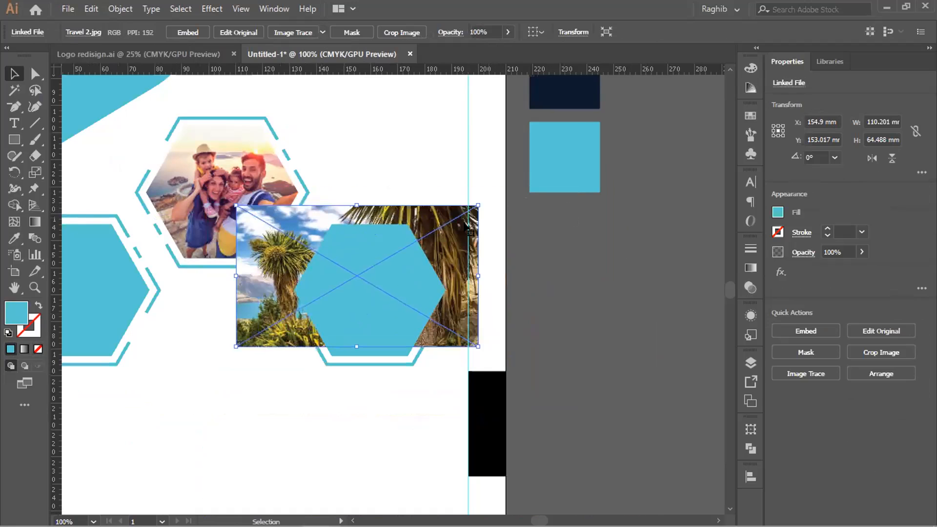
left_click_drag(455, 231, 452, 246)
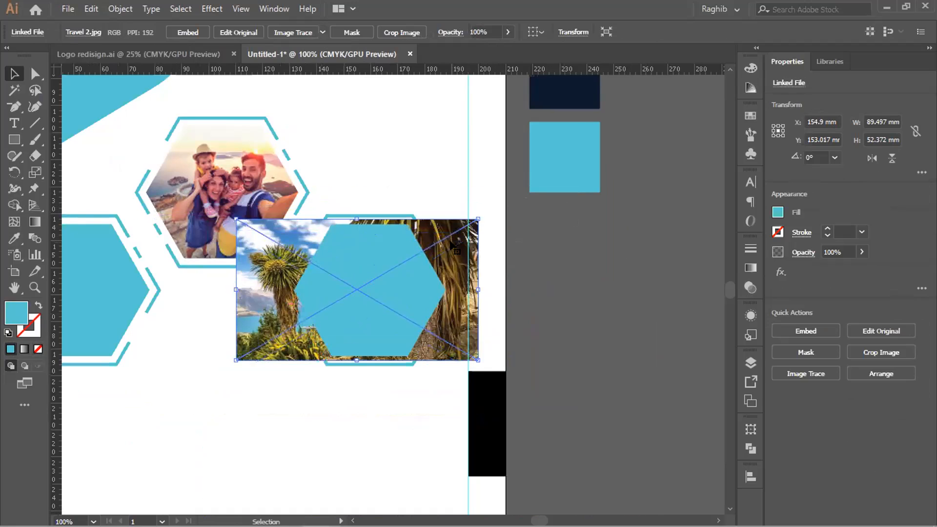
Nudge the palm tree photo horizontally behind the right hexagon until its centre sits at about X 157.7 mm.
key("Right")
key("Right")
key("Right")
key("Right")
key("Right")
key("Right")
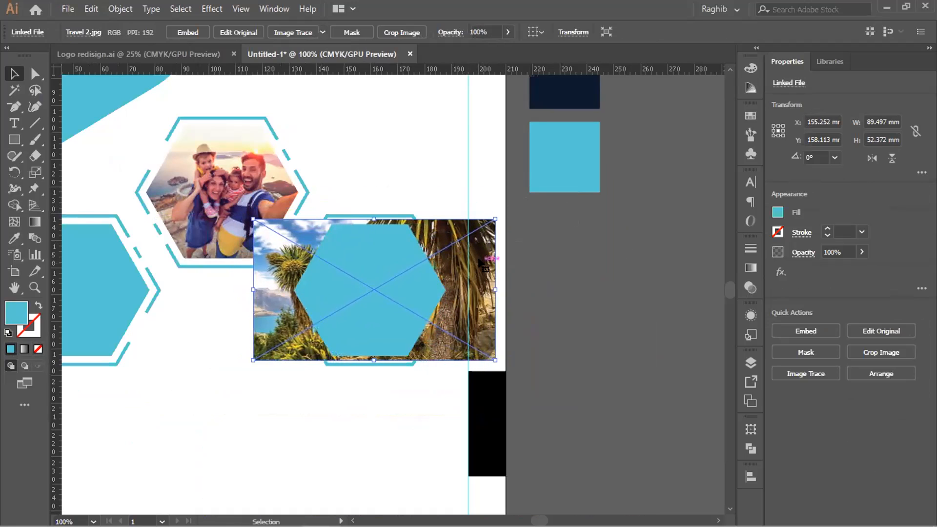
key("Right")
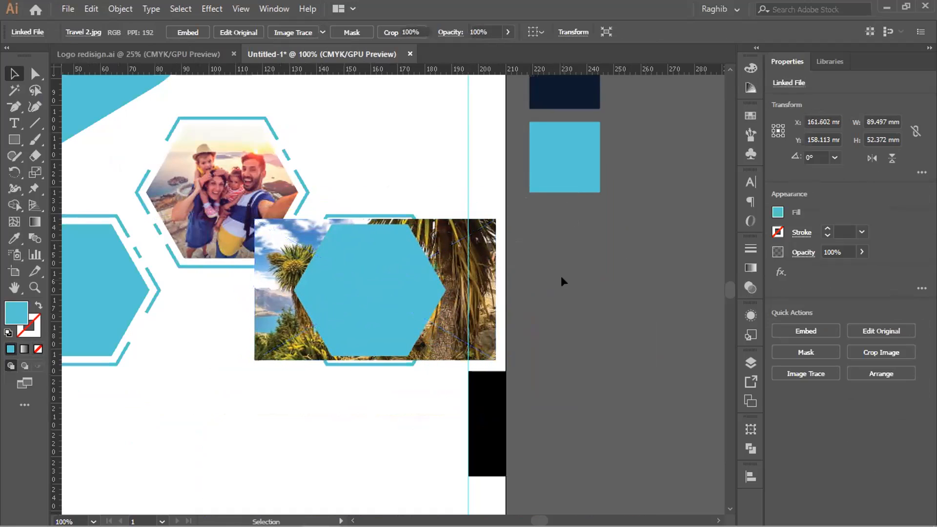
left_click(561, 276)
scroll(293, 285, "up", 1)
scroll(357, 312, "up", 1)
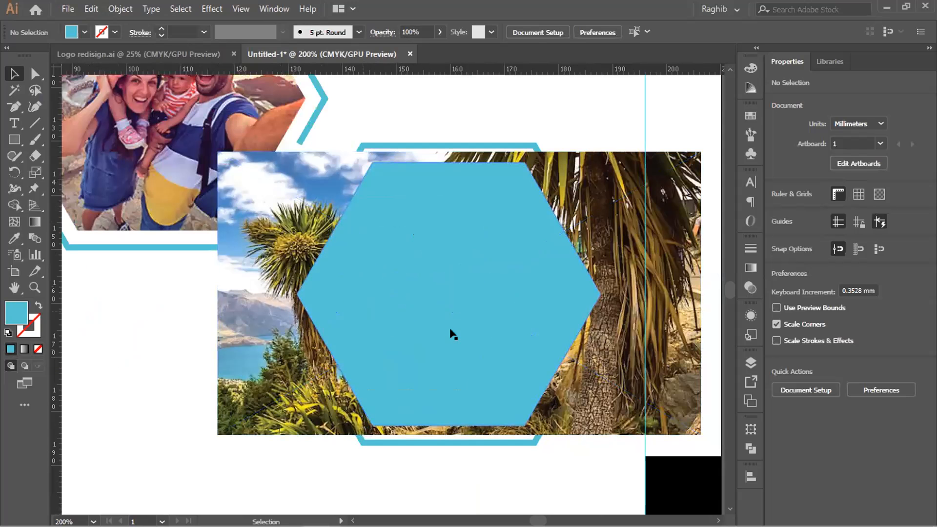
left_click(651, 238)
key("Left")
key("Left")
key("Left")
key("Left")
key("Left")
key("Left")
key("Left")
key("Left")
key("Left")
key("Left")
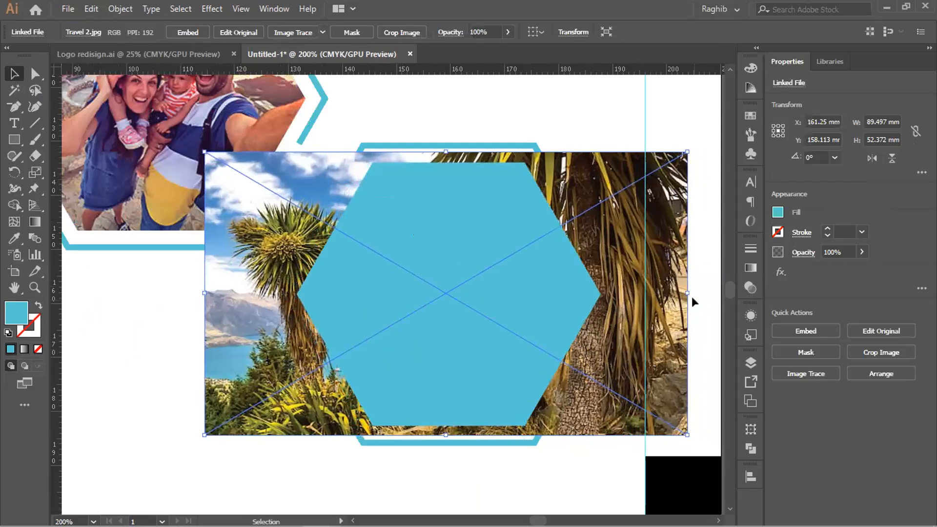
left_click(162, 337)
Clip the palm tree photo to the filled right hexagon with a clipping mask and clear the selection.
left_click(515, 230)
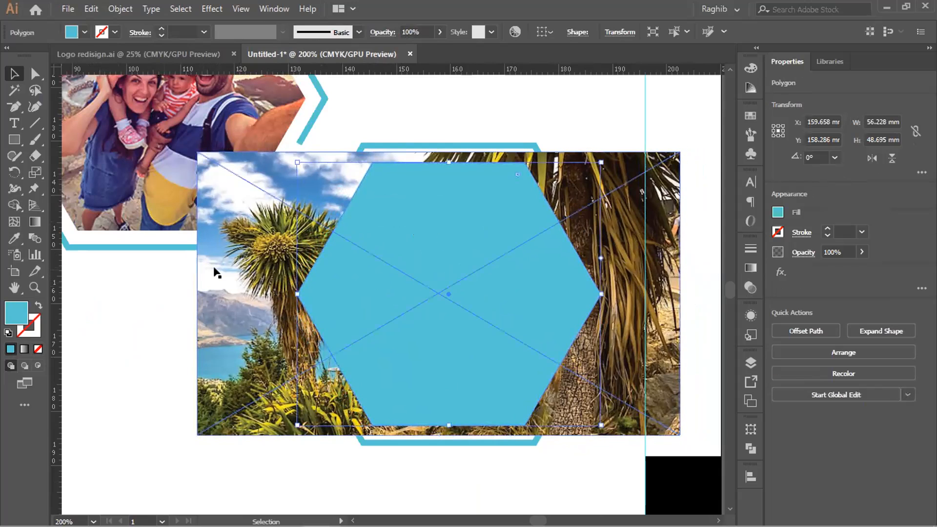
left_click(214, 269, "shift")
right_click(546, 261)
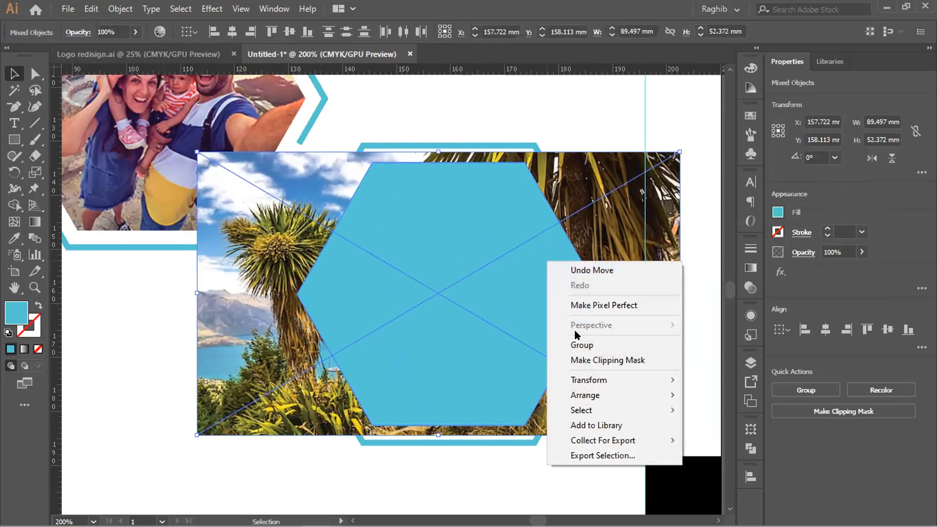
left_click(601, 360)
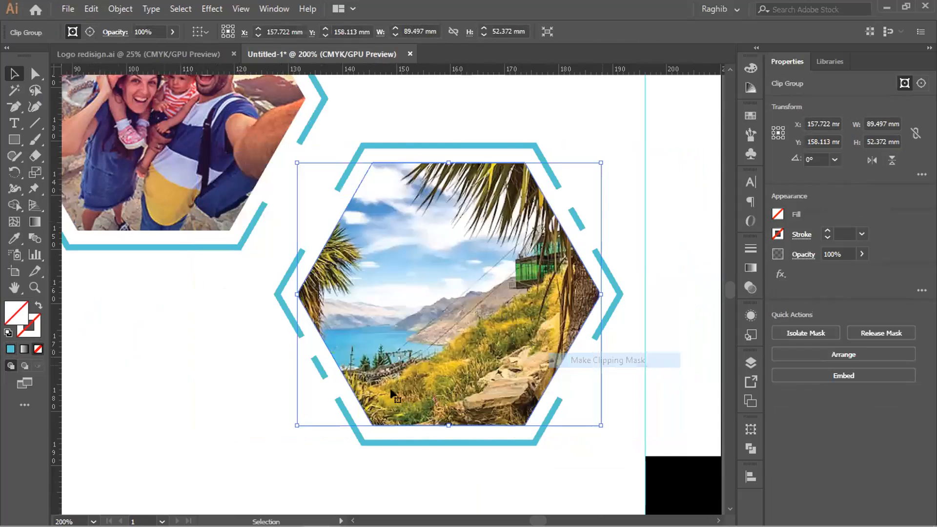
left_click(225, 374)
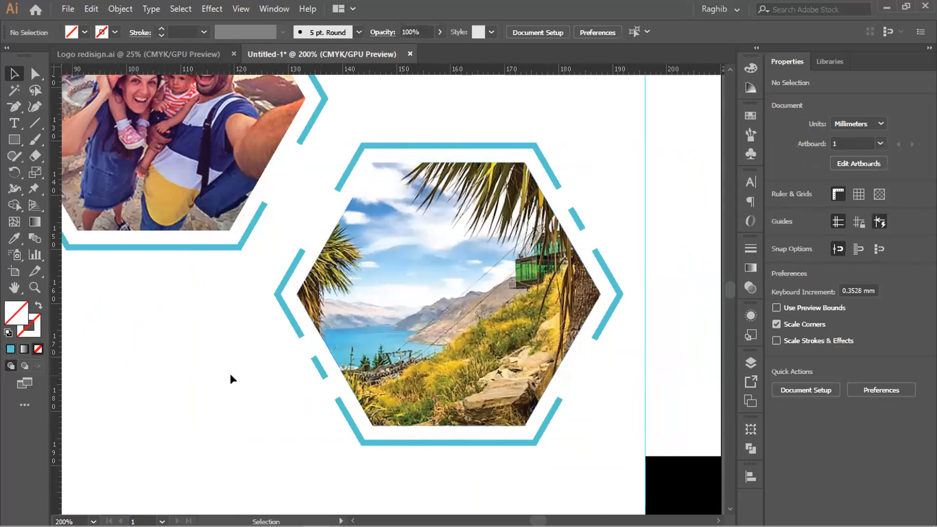
Place Travel 1.jpg from the Flyer folder over the left hexagon at about 74 by 55 mm.
scroll(233, 381, "down", 3)
left_click_drag(183, 380, 467, 370)
left_click(68, 9)
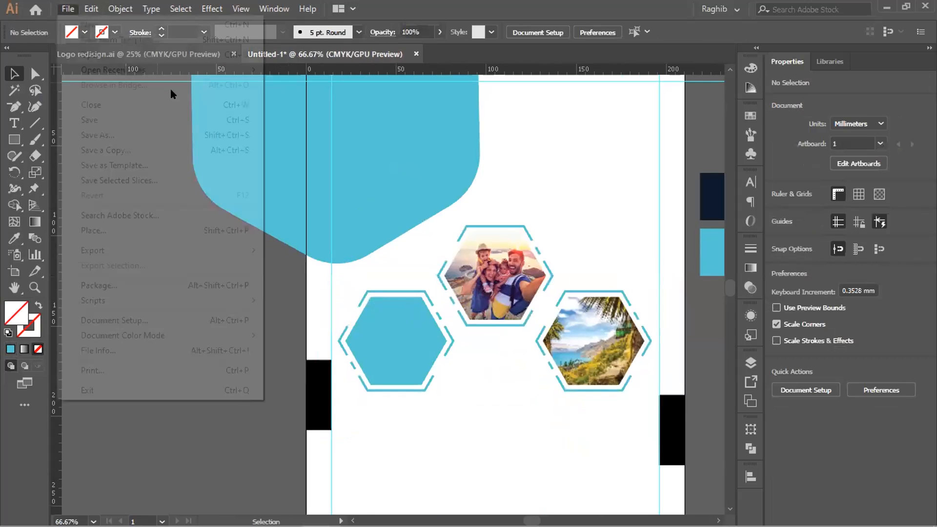
left_click(221, 230)
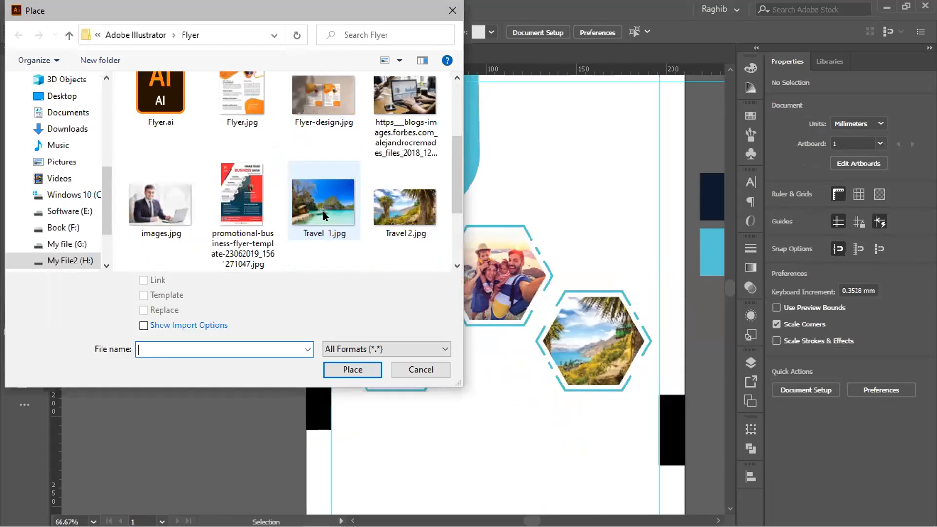
scroll(292, 230, "down", 2)
left_click(321, 130)
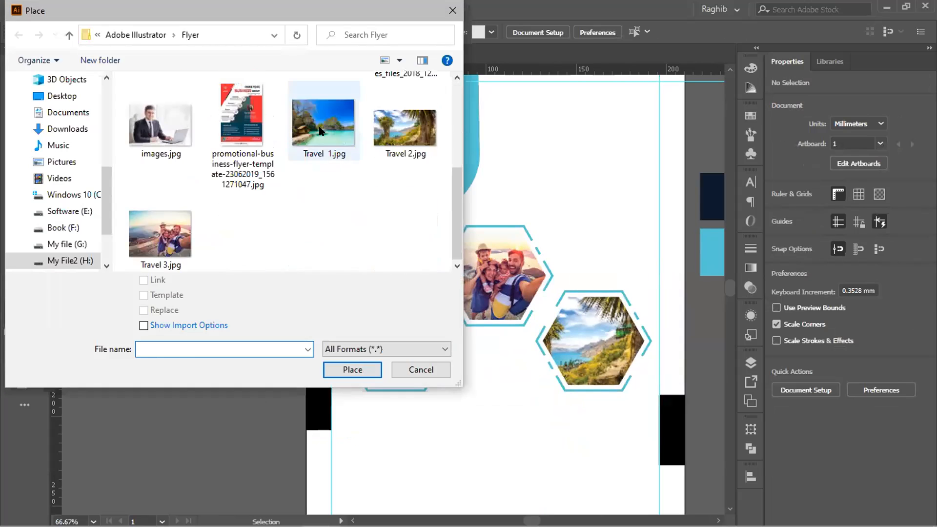
left_click(343, 367)
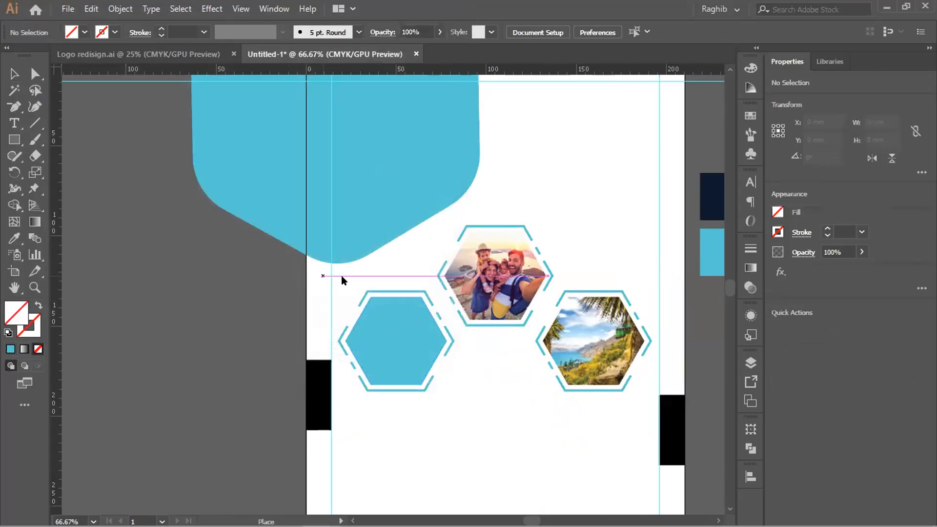
left_click_drag(343, 276, 476, 376)
Ungroup the left hexagon from its dashed outline and clear the selection.
scroll(401, 322, "up", 2)
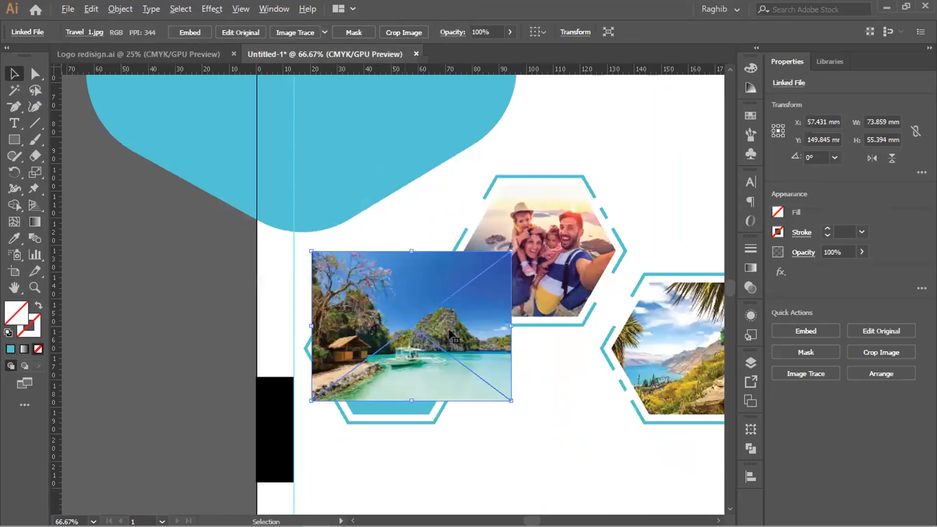
key("ctrl+equal")
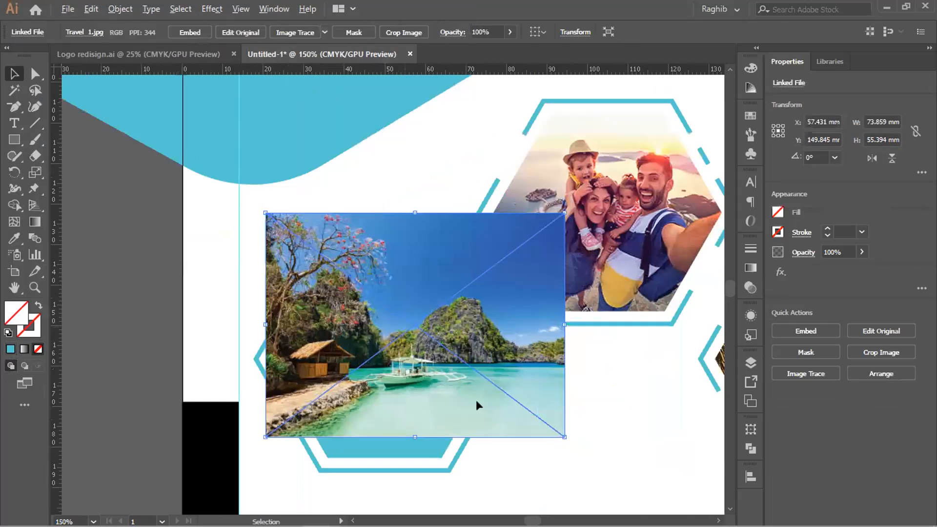
key("ctrl+equal")
scroll(476, 399, "down", 3)
left_click(507, 395)
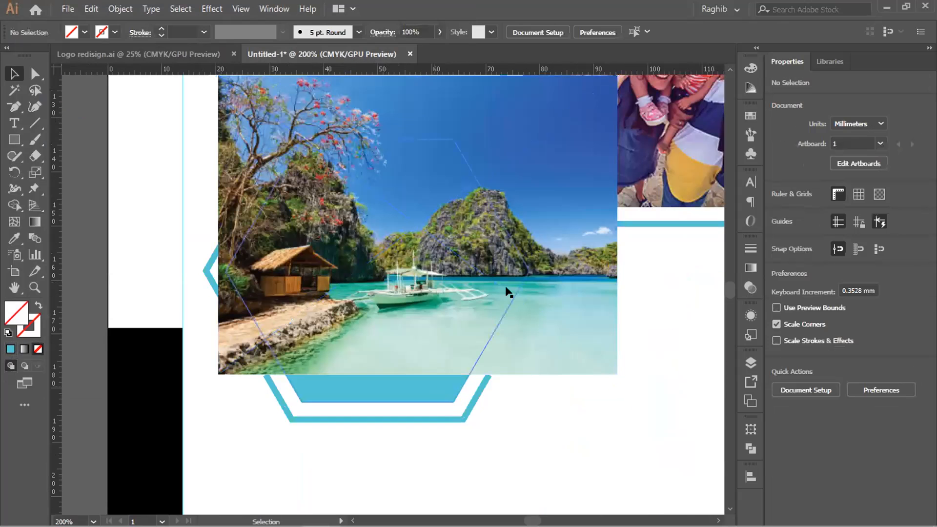
right_click(434, 385)
left_click(475, 281)
left_click(507, 396)
Bring the filled left hexagon in front of the beach photo.
left_click(429, 376)
right_click(433, 380)
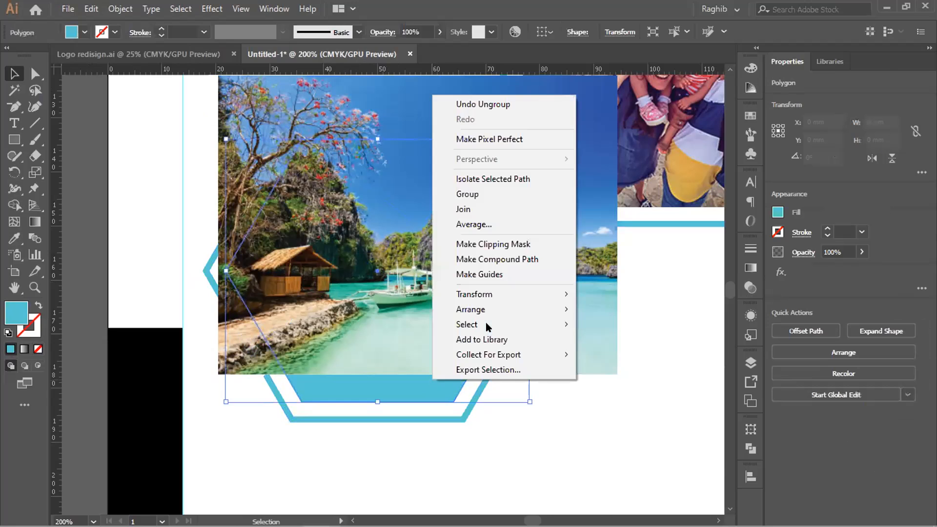
left_click(585, 310)
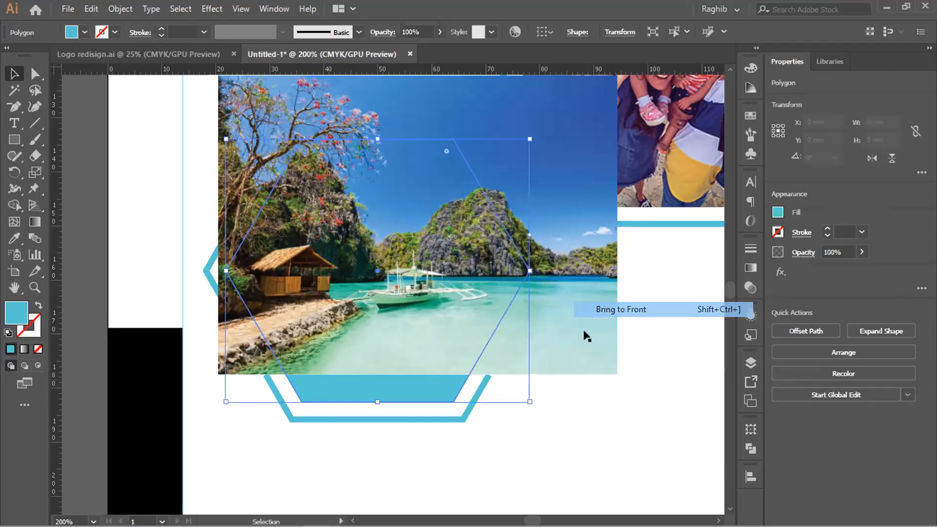
Reposition the beach photo lower behind the filled left hexagon so it covers the hexagon's full area, and clear the selection.
left_click(649, 268)
left_click_drag(568, 196, 560, 257)
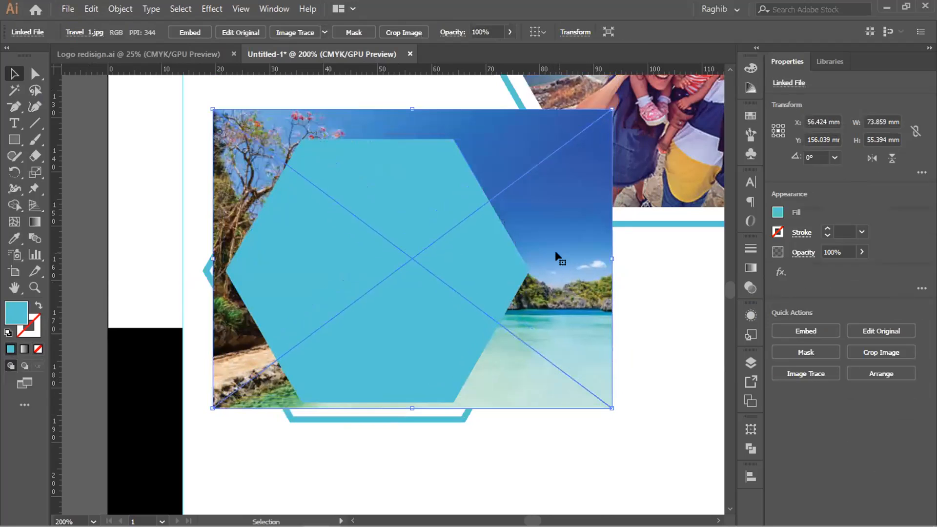
left_click(659, 330)
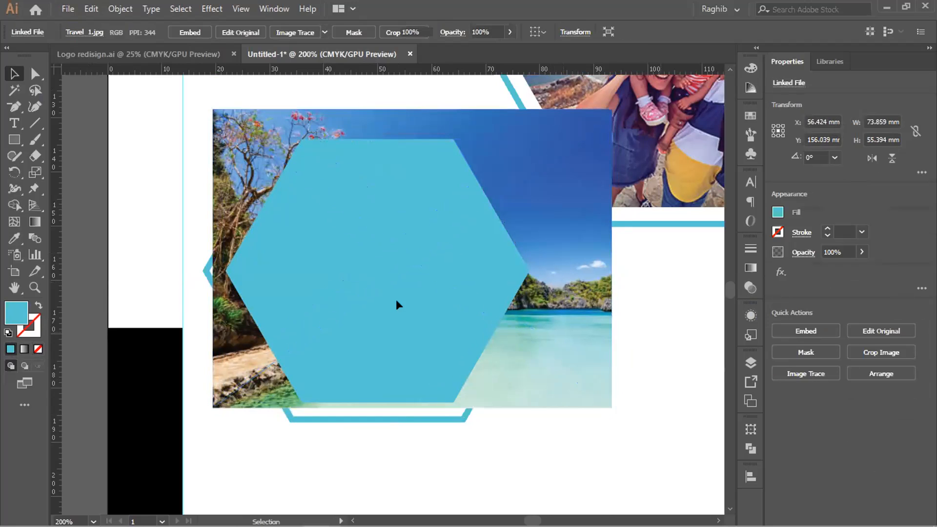
Clip the beach photo to the filled left hexagon with a clipping mask and clear the selection.
left_click(344, 289)
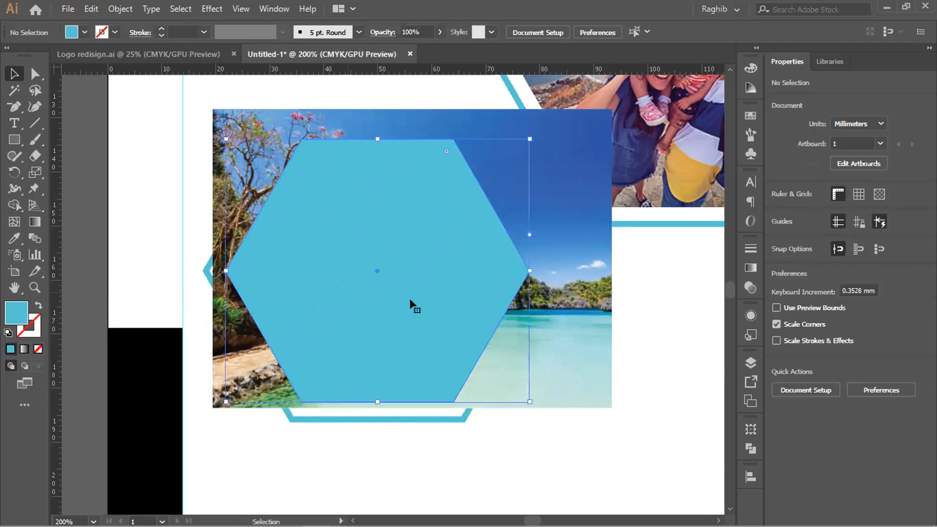
left_click(564, 333, "shift")
right_click(457, 271)
left_click(515, 368)
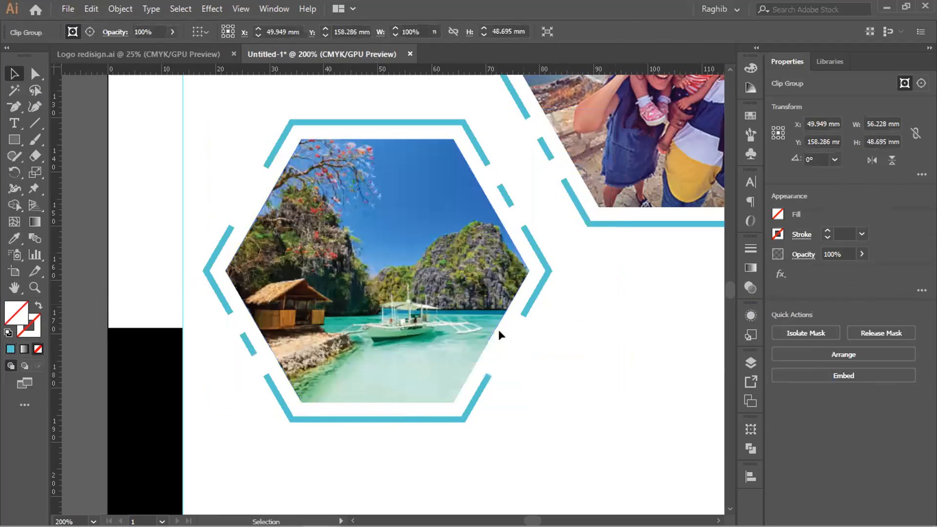
left_click(497, 333)
scroll(599, 404, "down", 5)
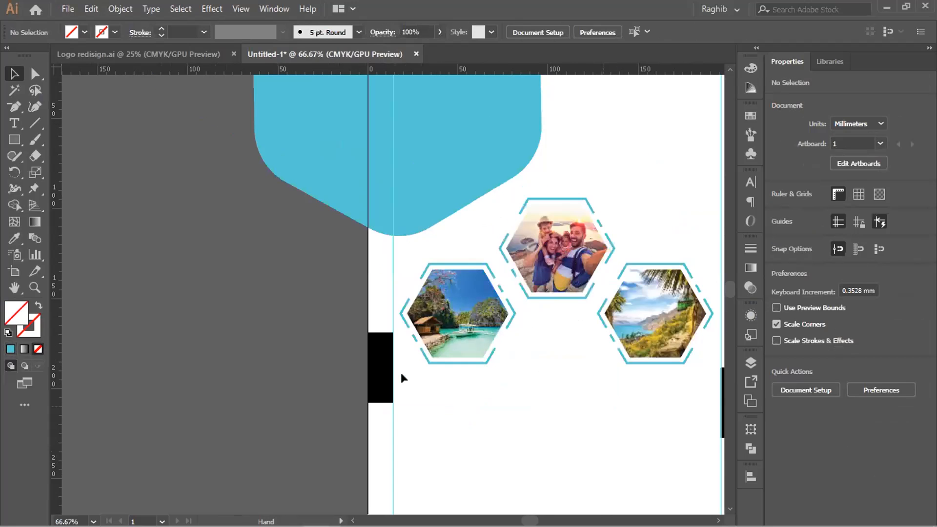
scroll(397, 371, "right", 3)
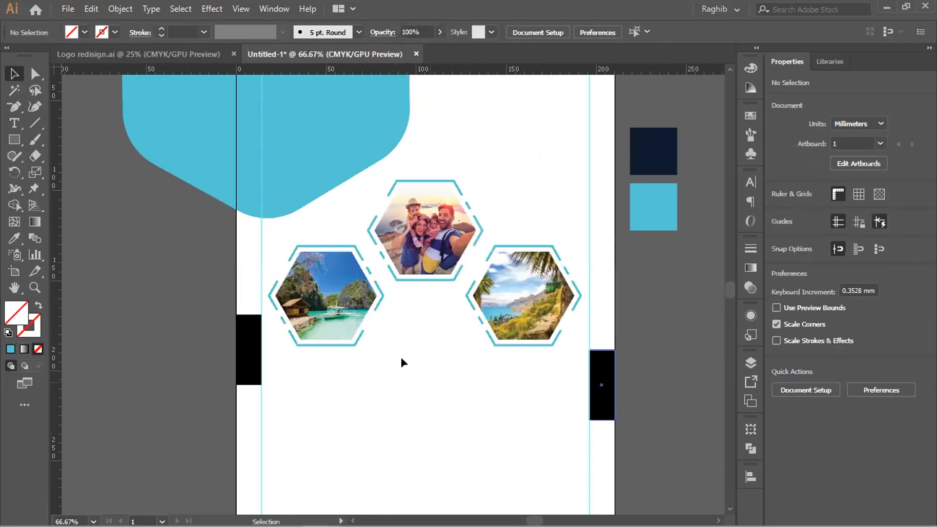
scroll(403, 351, "down", 1)
scroll(406, 339, "up", 1)
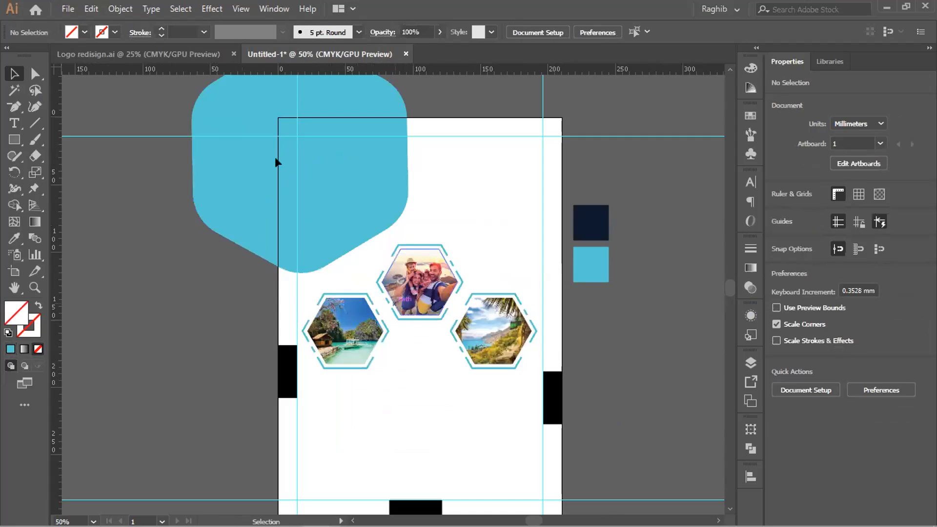
Unlock all objects and move the large rounded hexagon away from the page's upper-left corner onto the pasteboard.
left_click(14, 140)
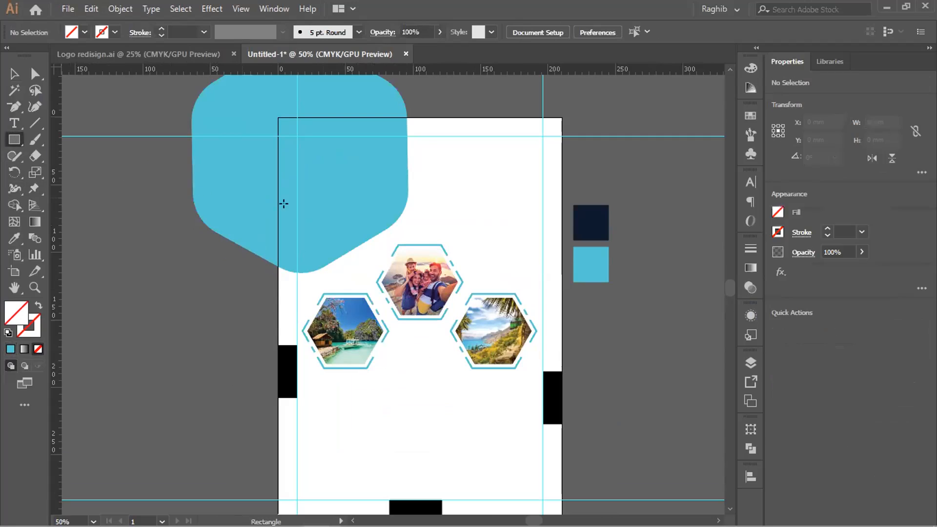
scroll(433, 208, "up", 3)
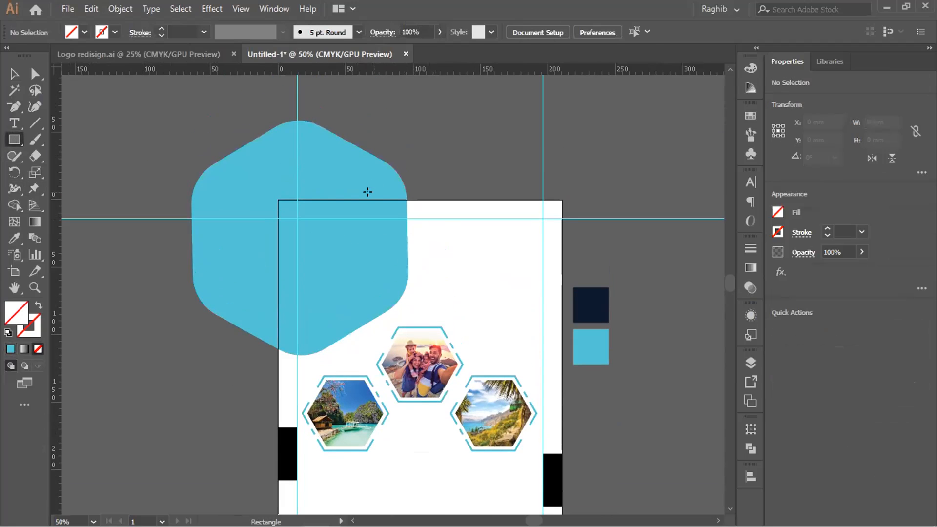
left_click(14, 73)
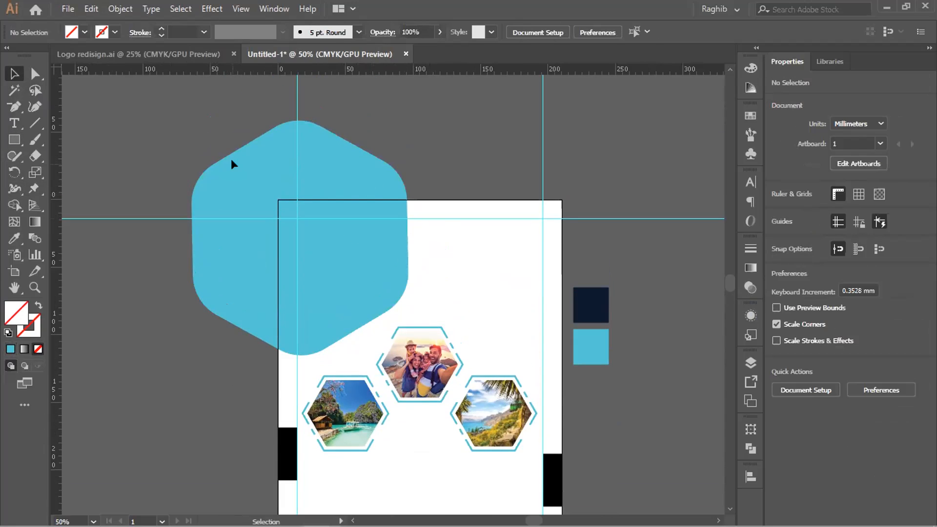
left_click(120, 9)
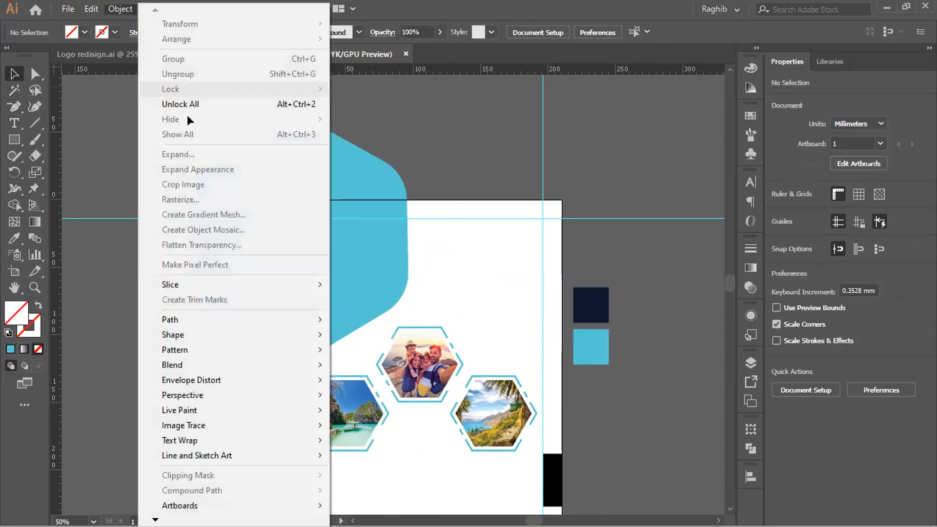
left_click(187, 102)
left_click_drag(263, 169, 161, 227)
left_click_drag(213, 246, 119, 332)
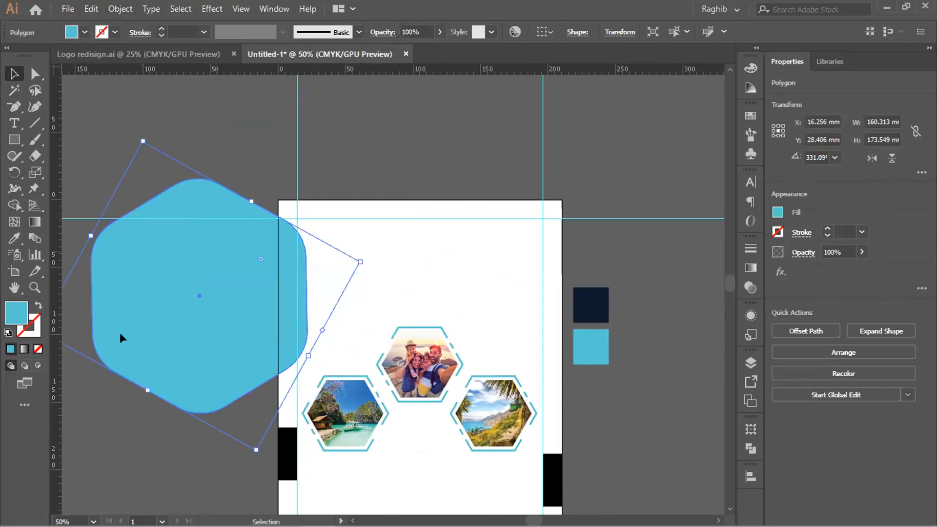
Draw a blue rectangle, rotate it 45°, and place it diagonally across the page's upper-left corner.
left_click(169, 136)
key("m")
mouse_move(134, 119)
left_mouse_down()
mouse_move(216, 199)
mouse_move(376, 257)
mouse_move(424, 203)
mouse_move(421, 140)
left_mouse_up()
left_click_drag(294, 163, 330, 199)
key("ctrl+z")
left_click(10, 72)
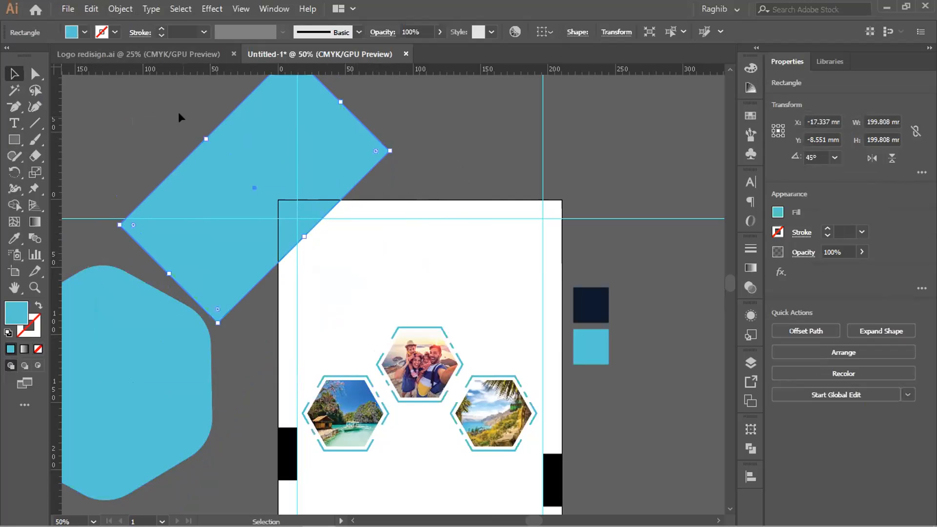
left_click_drag(272, 159, 313, 167)
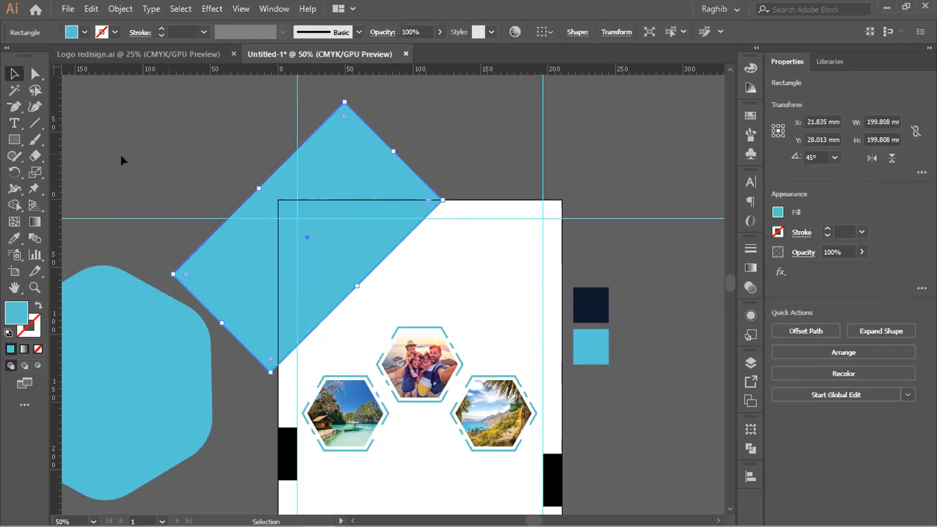
Bend the rotated rectangle's long lower-right edge into an S-shaped curve with the Anchor Point tool.
left_click_drag(15, 107, 66, 156)
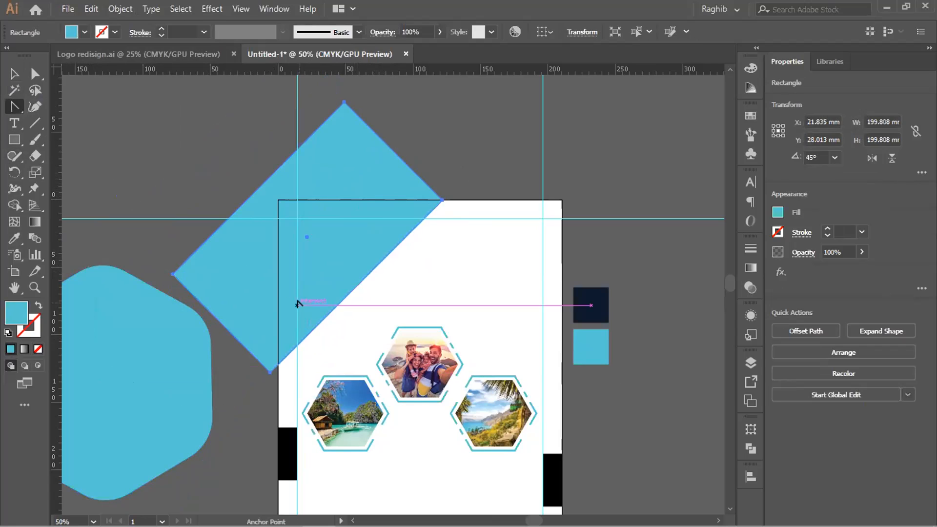
left_click_drag(311, 332, 393, 256)
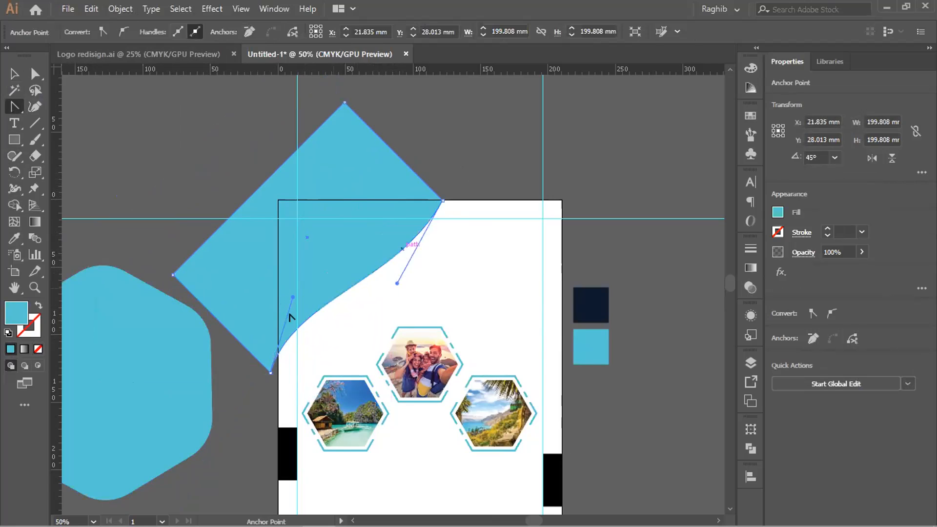
left_click_drag(293, 356, 314, 305)
left_click_drag(390, 241, 357, 265)
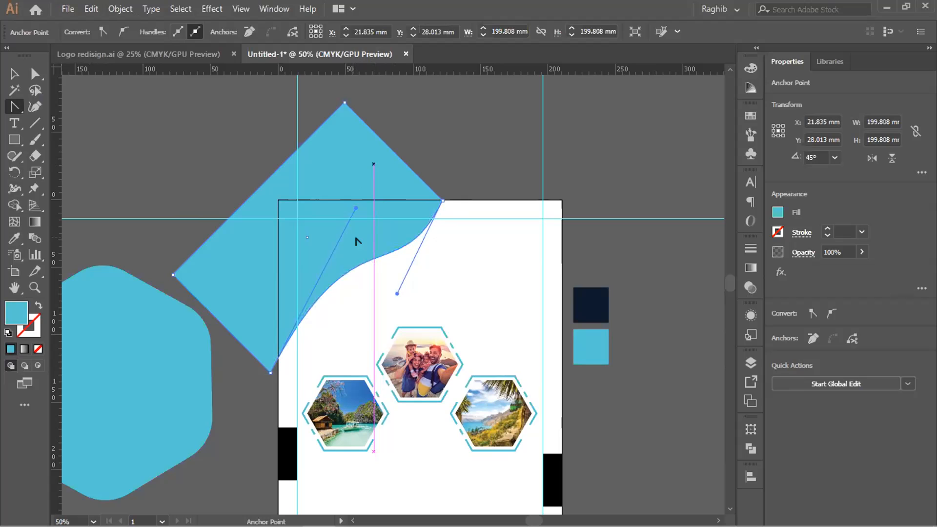
left_click(370, 261)
left_click_drag(369, 261, 355, 284)
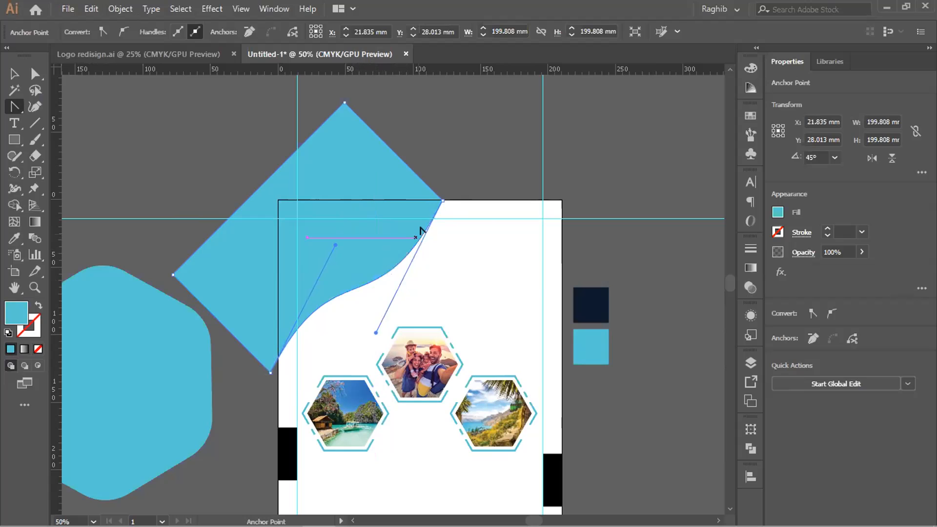
mouse_move(426, 225)
left_mouse_down()
mouse_move(412, 215)
mouse_move(423, 230)
mouse_move(432, 211)
mouse_move(411, 204)
mouse_move(437, 203)
mouse_move(421, 203)
mouse_move(418, 216)
mouse_move(452, 235)
mouse_move(419, 211)
left_mouse_up()
Refine the S-curve by adjusting the handles at both ends of the edge, and clear the selection.
scroll(418, 212, "up", 3)
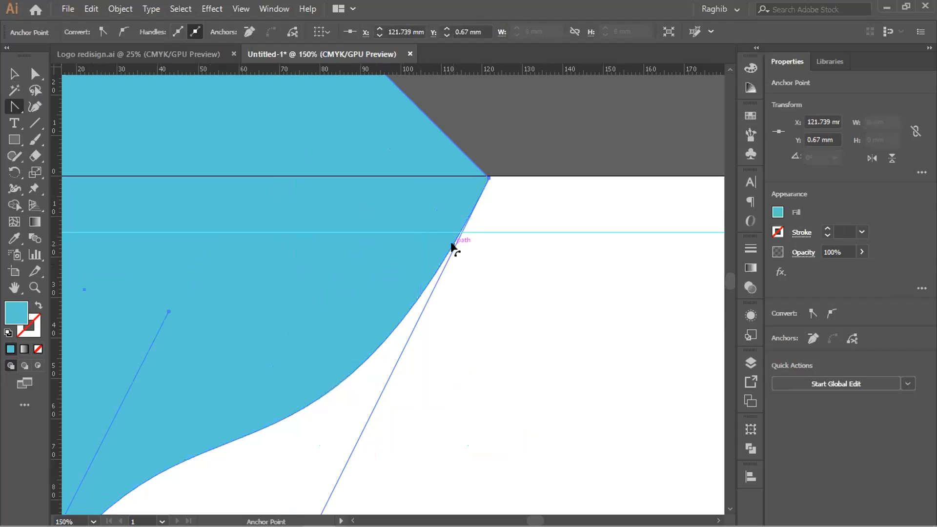
left_click(452, 246)
left_click_drag(445, 242, 419, 242)
scroll(430, 262, "down", 1)
scroll(430, 262, "down", 2)
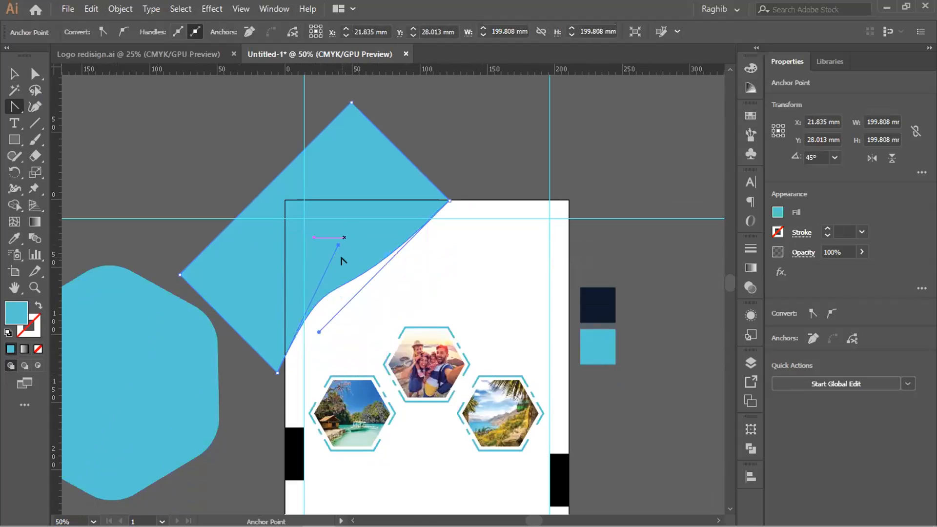
left_click_drag(336, 247, 341, 262)
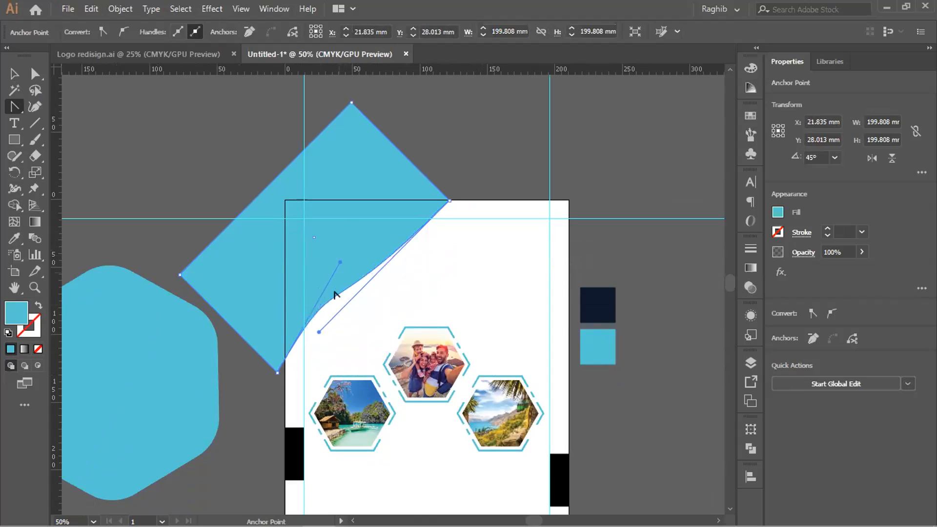
left_click_drag(321, 333, 415, 294)
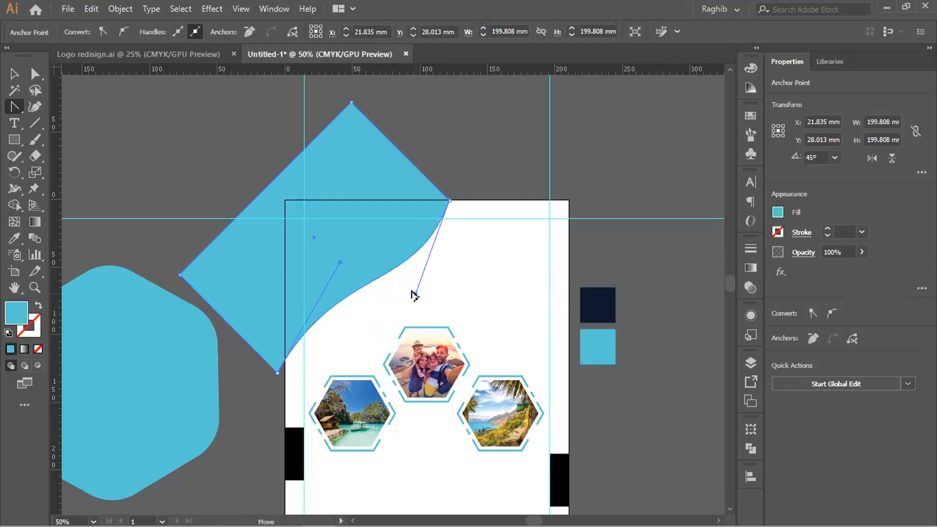
left_click(14, 73)
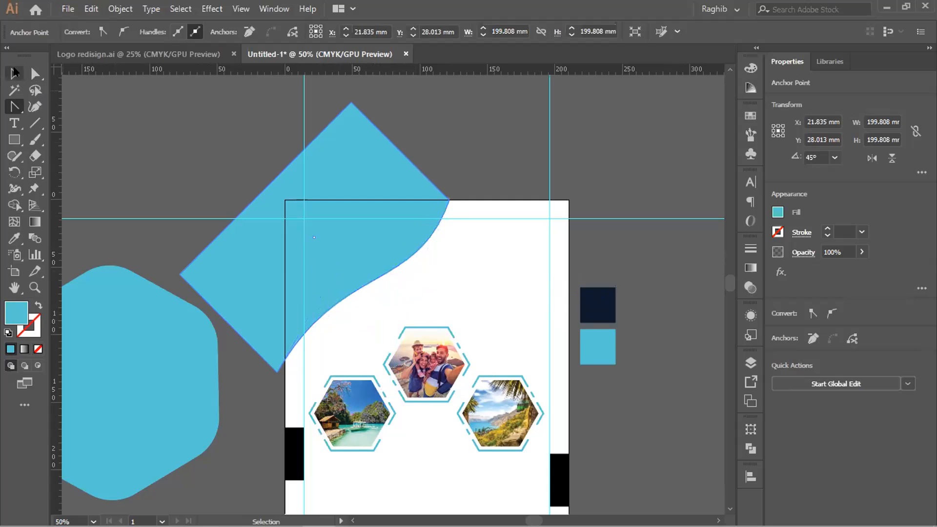
left_click(165, 147)
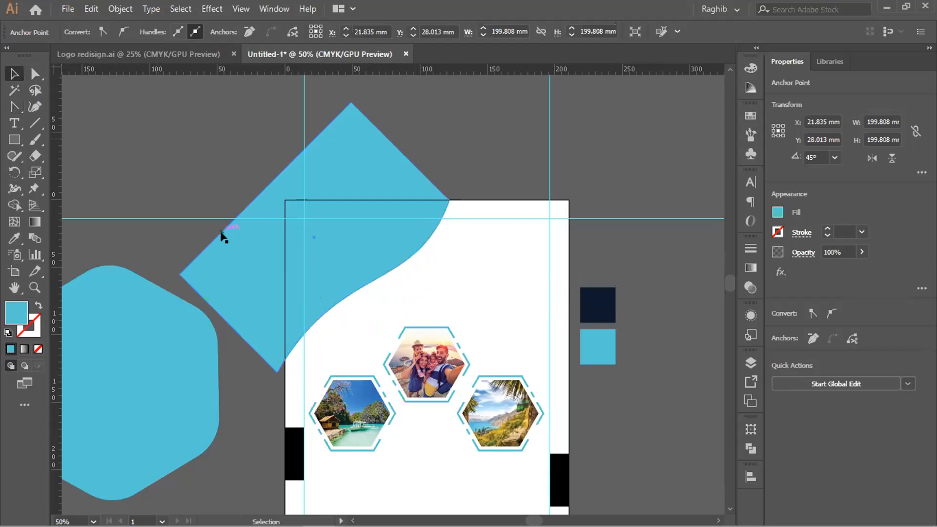
Move the curved blue shape up and away from the page corner and bring the large rounded hexagon back over it.
scroll(223, 235, "down", 2)
scroll(208, 271, "up", 2)
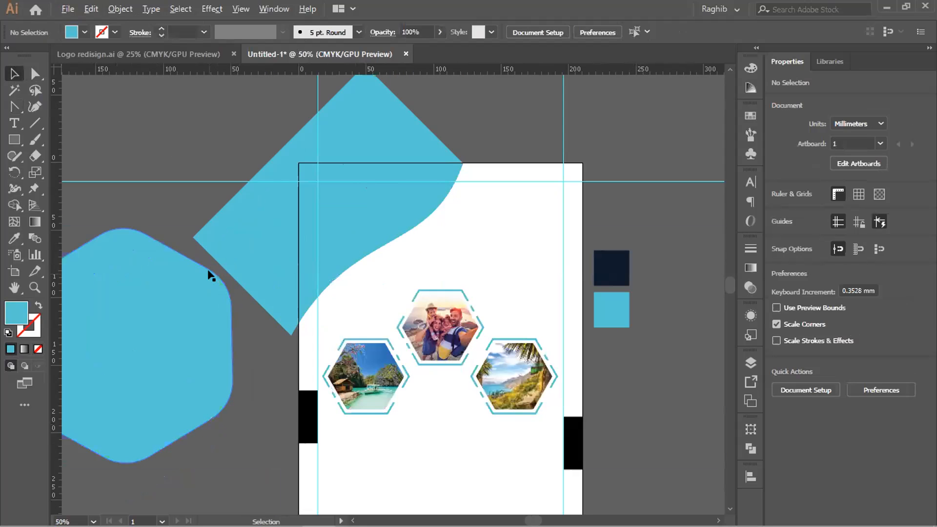
scroll(207, 269, "down", 1)
left_click_drag(301, 166, 182, 106)
left_click_drag(202, 300, 329, 191)
Rotate the large rounded hexagon to about 317.7° and position it over the page corner at about X 14, Y 8 mm.
left_click(378, 156)
scroll(319, 218, "up", 2)
left_click(319, 219)
left_click_drag(477, 146, 479, 198)
left_click_drag(344, 230, 338, 243)
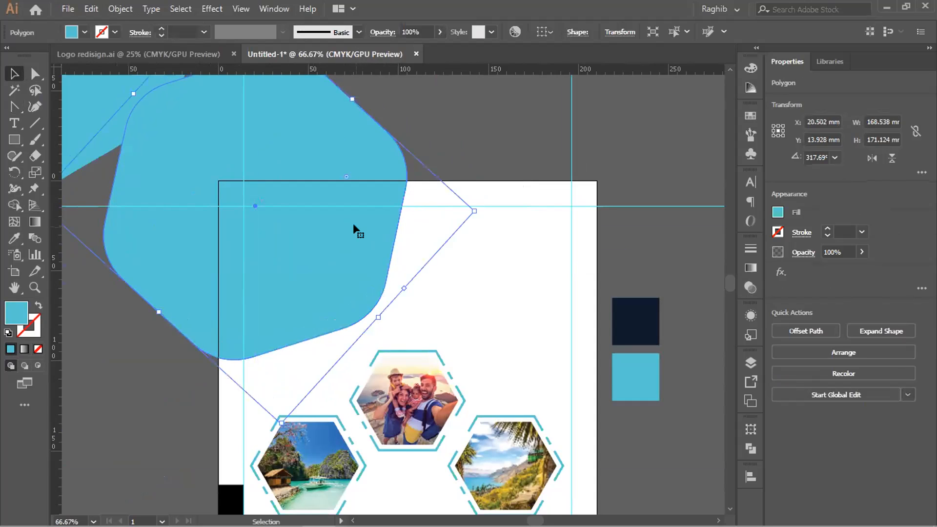
left_click(450, 142)
left_click_drag(341, 233, 329, 230)
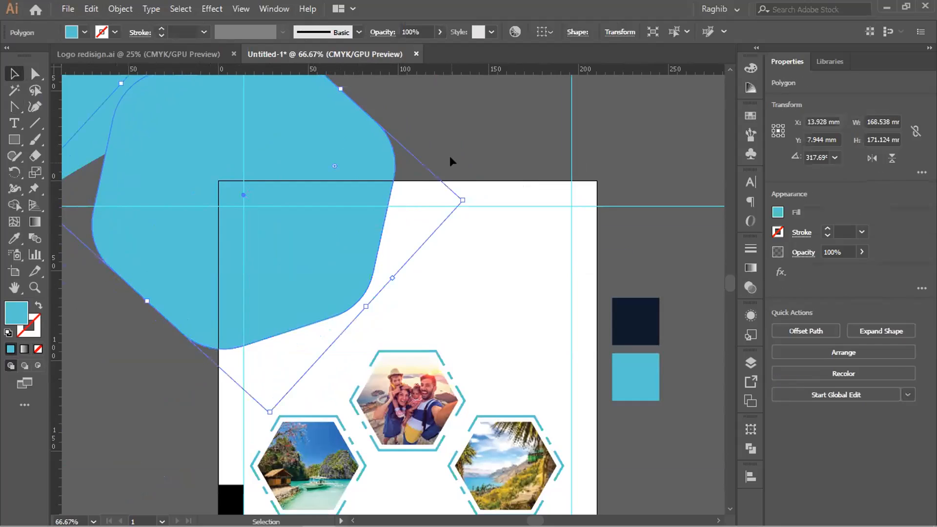
left_click(386, 218)
scroll(386, 218, "down", 2)
key("ctrl+=")
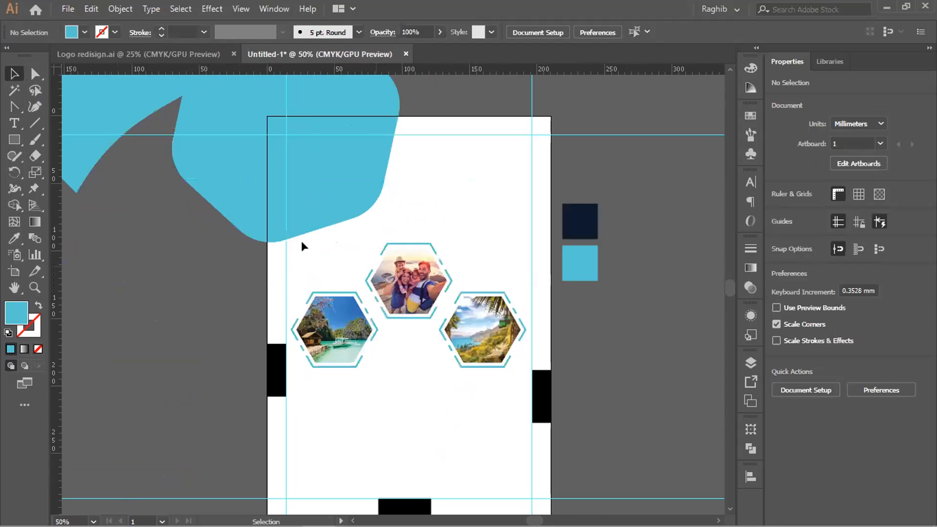
Draw a 210 by 297 mm rectangle covering the whole page and fill it with the dark navy sample colour.
left_click(10, 141)
key("ctrl+minus")
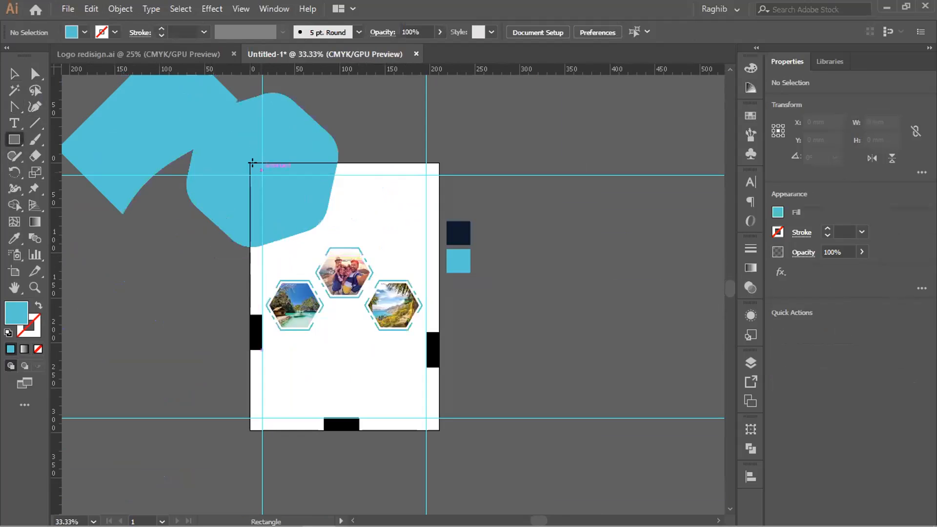
left_click_drag(250, 163, 436, 428)
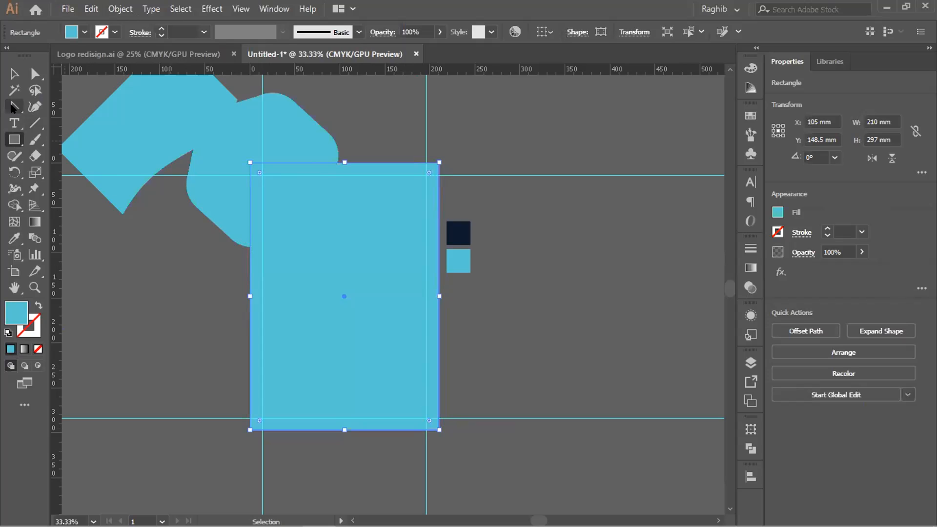
left_click(15, 239)
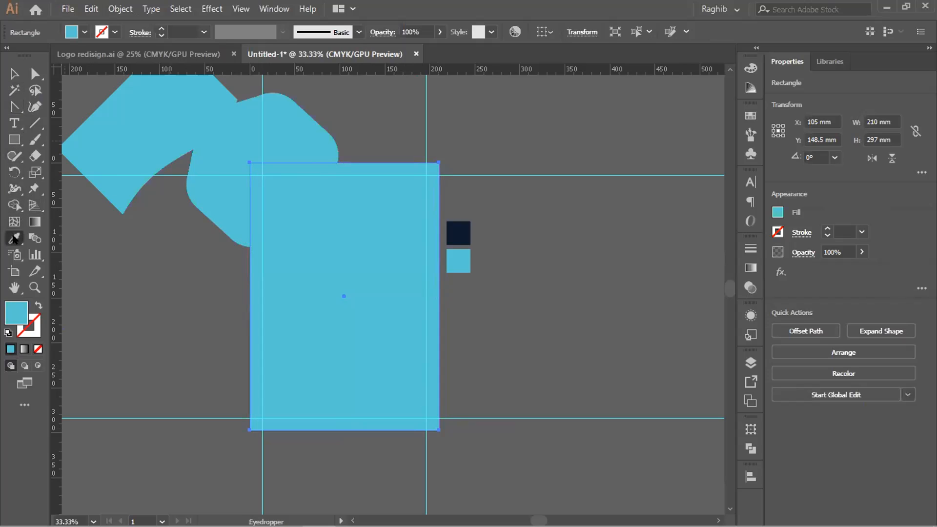
left_click(452, 233)
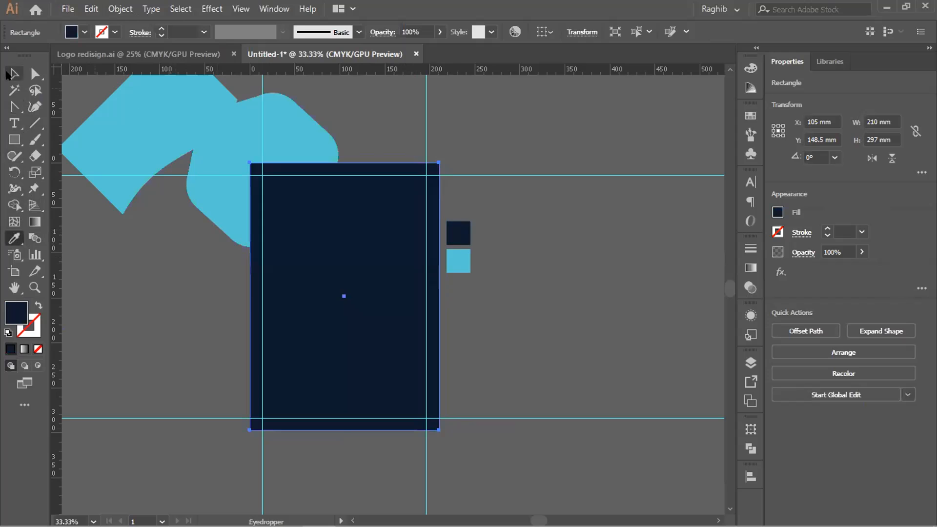
left_click(10, 74)
left_click(153, 266)
Send the navy page rectangle to the back, behind the photo hexagons and blue shapes, and clear the selection.
scroll(230, 265, "up", 2)
scroll(361, 268, "down", 2)
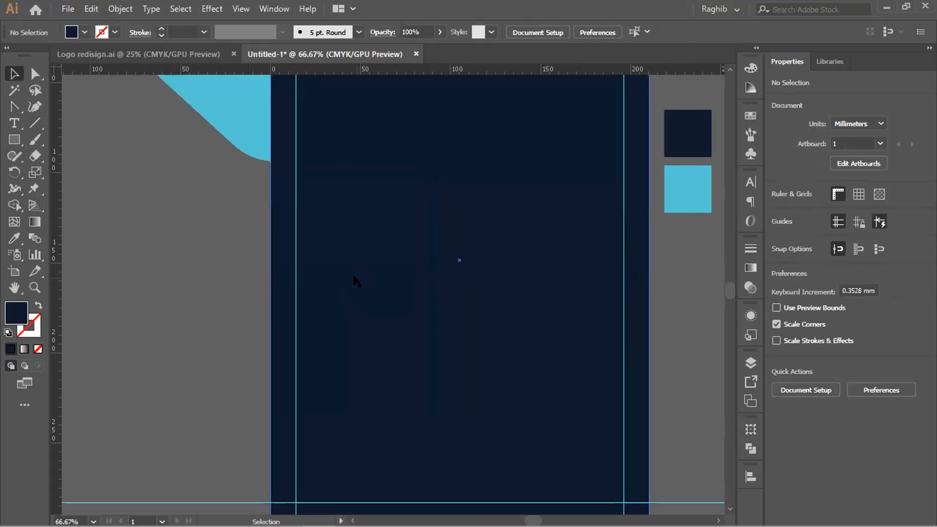
left_click(353, 276)
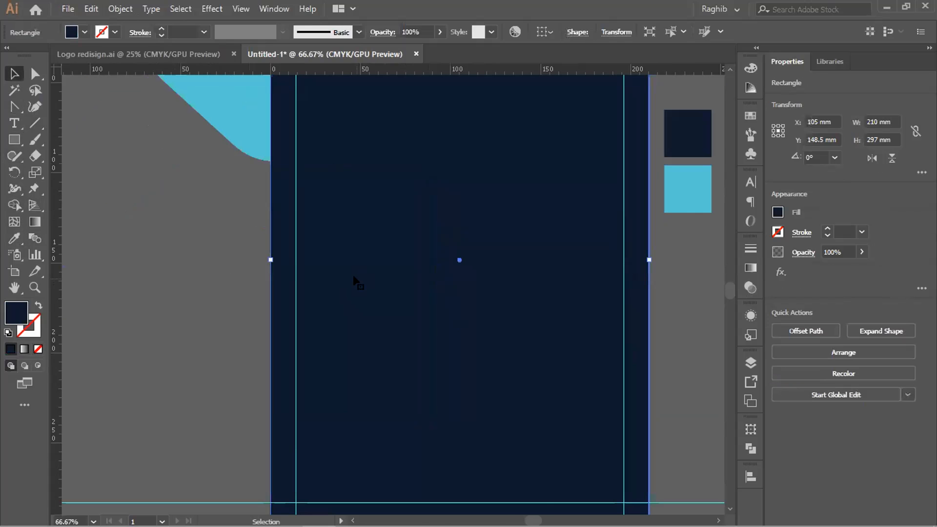
right_click(355, 279)
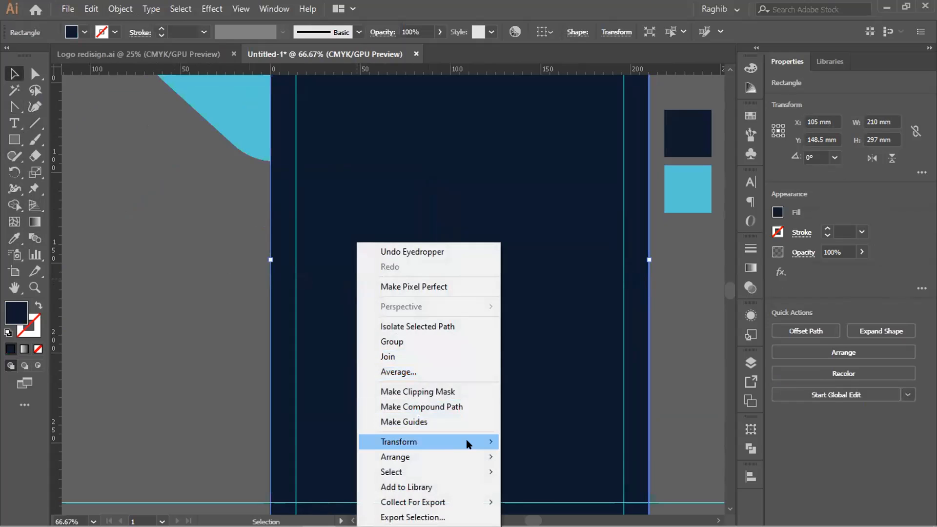
mouse_move(480, 441)
mouse_move(462, 459)
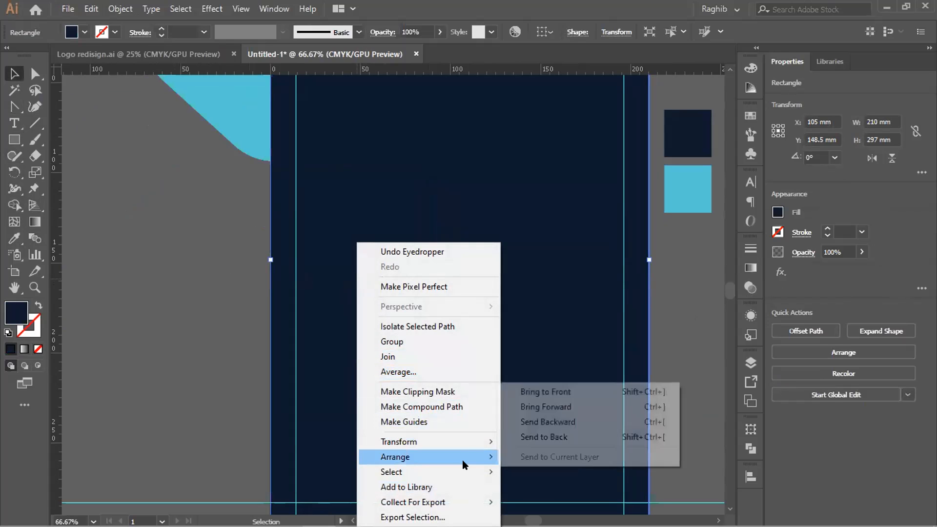
left_click(545, 436)
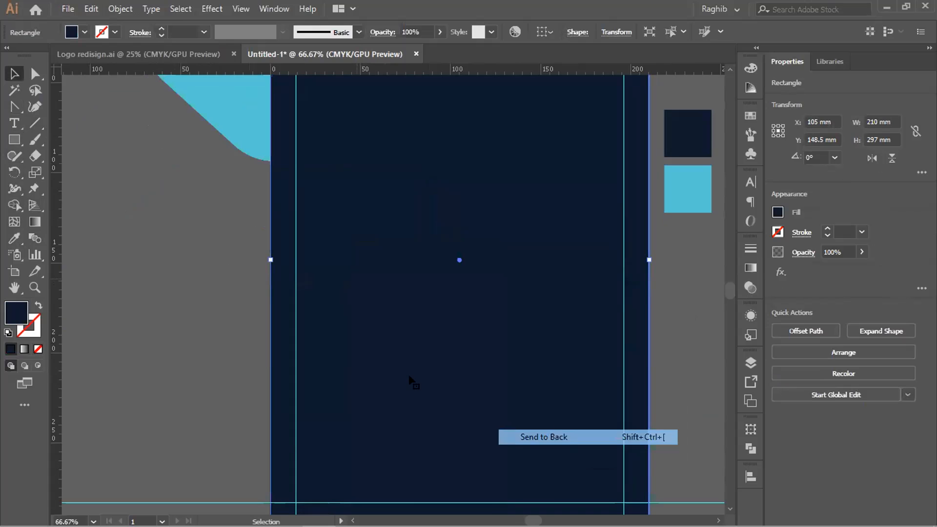
left_click(209, 323)
scroll(204, 323, "up", 4)
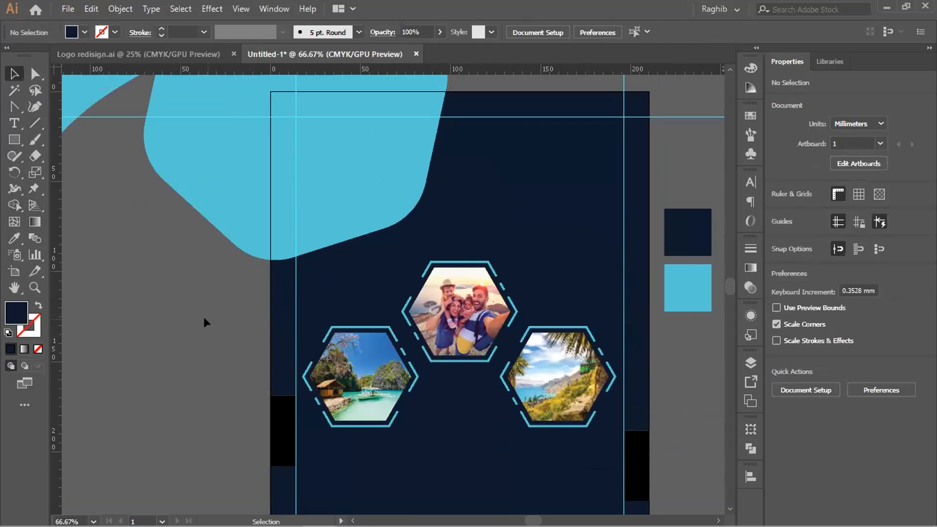
scroll(202, 318, "down", 2)
scroll(177, 264, "up", 1)
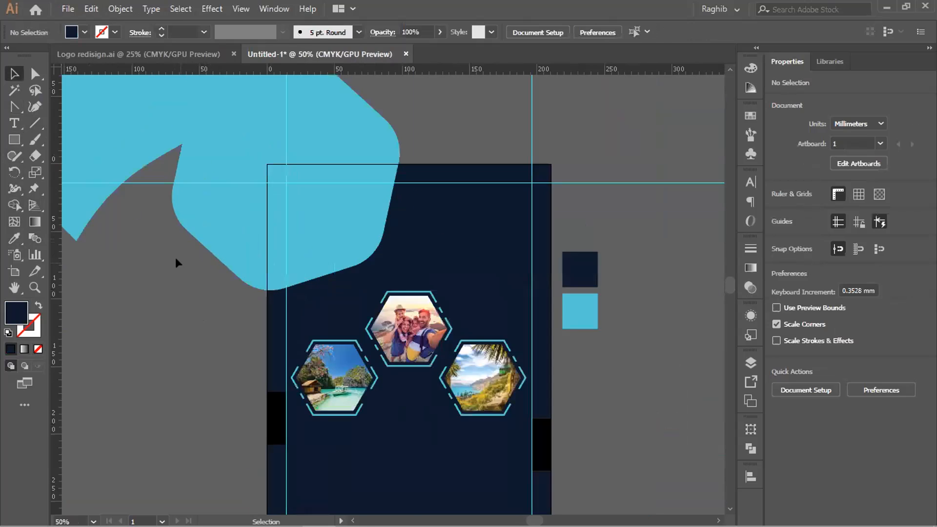
Apply a linear gradient fill to the large rounded hexagon over the page corner.
left_click(320, 203)
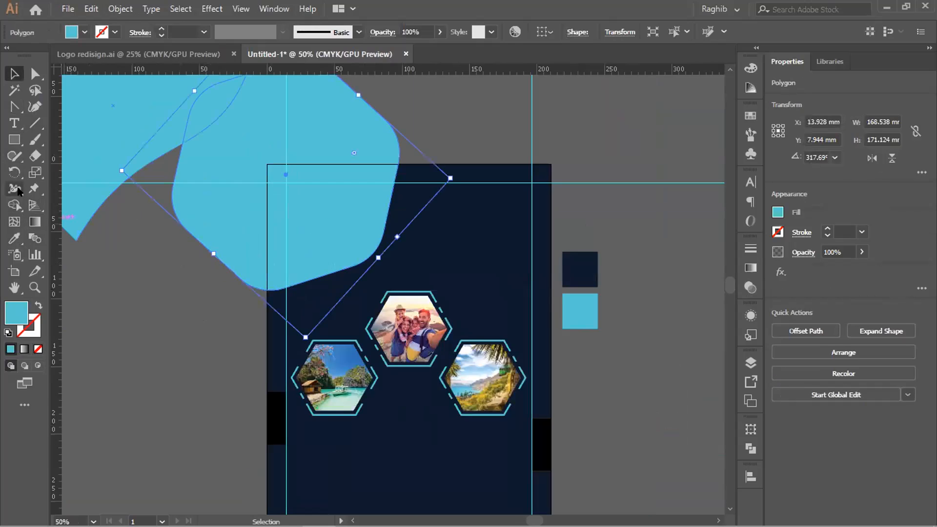
left_click(36, 224)
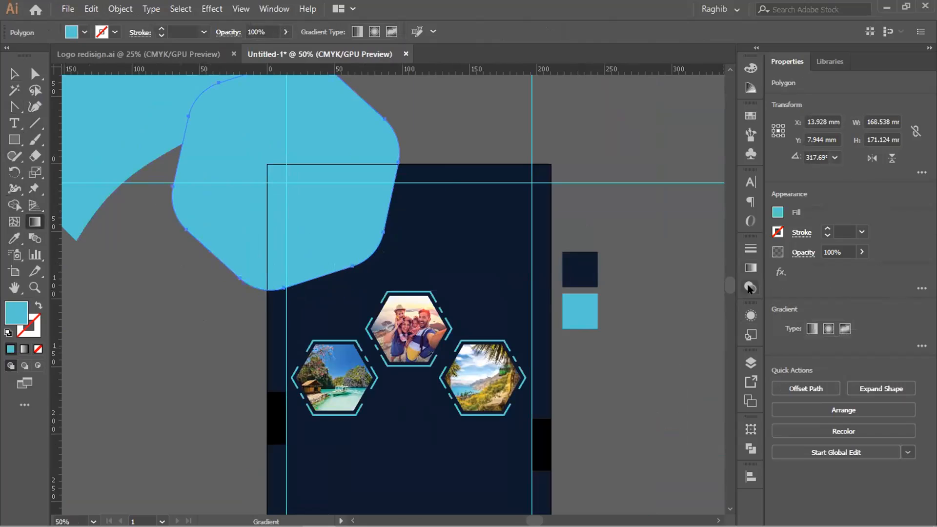
left_click(751, 267)
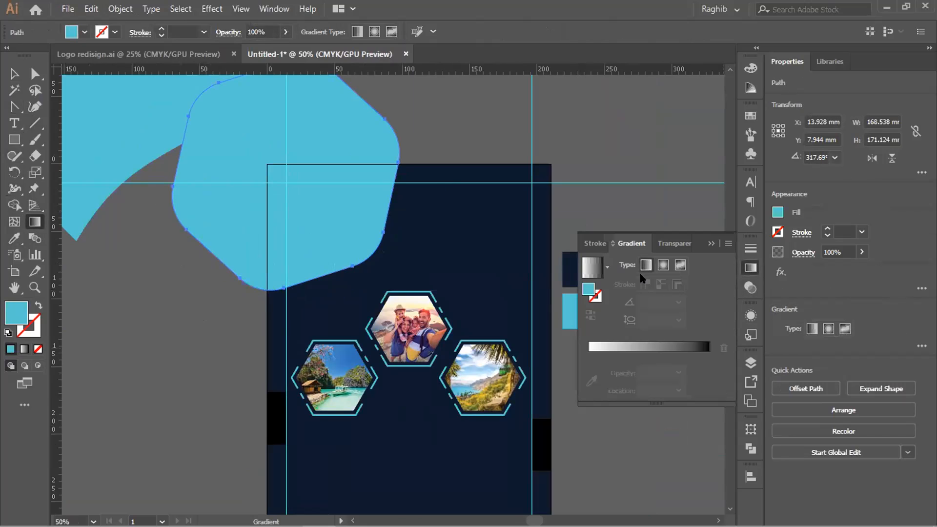
left_click(646, 264)
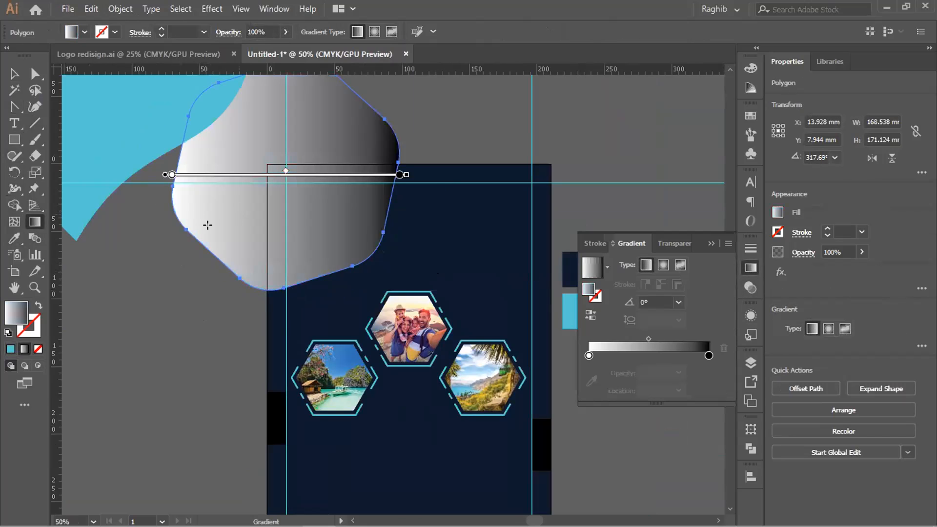
Set the gradient's starting colour stop to the dark navy sampled from the swatch square beside the page.
left_click(588, 355)
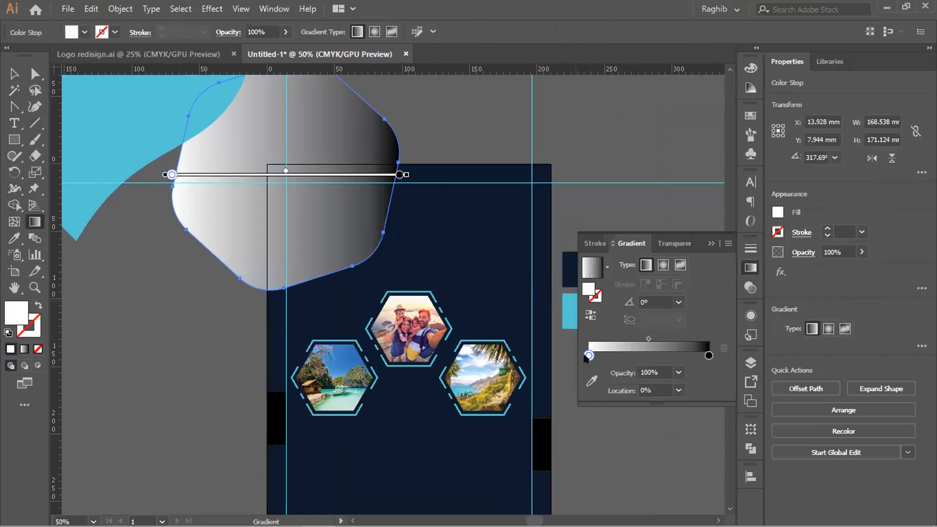
double_click(587, 356)
left_click(592, 381)
left_click(567, 263)
Set the gradient's end colour stop to the light blue sampled from the swatch square and clear the selection.
left_click(708, 356)
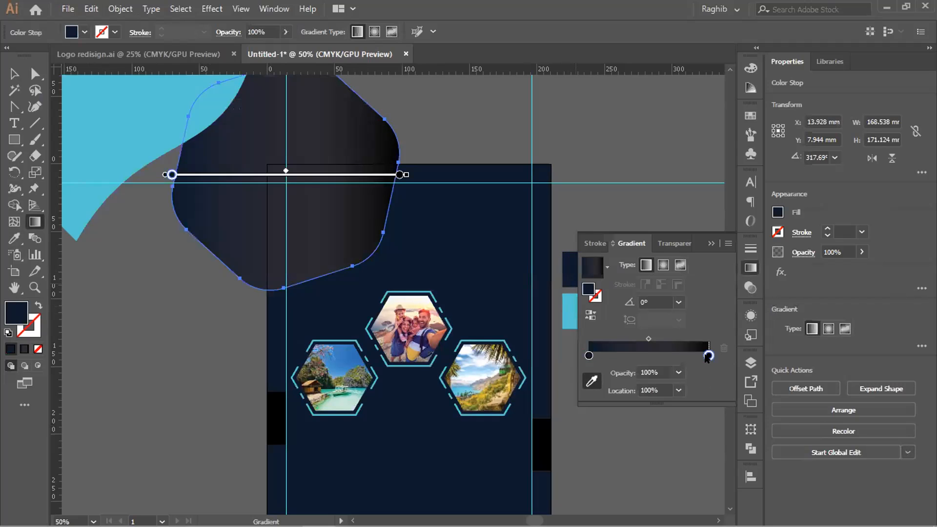
double_click(708, 355)
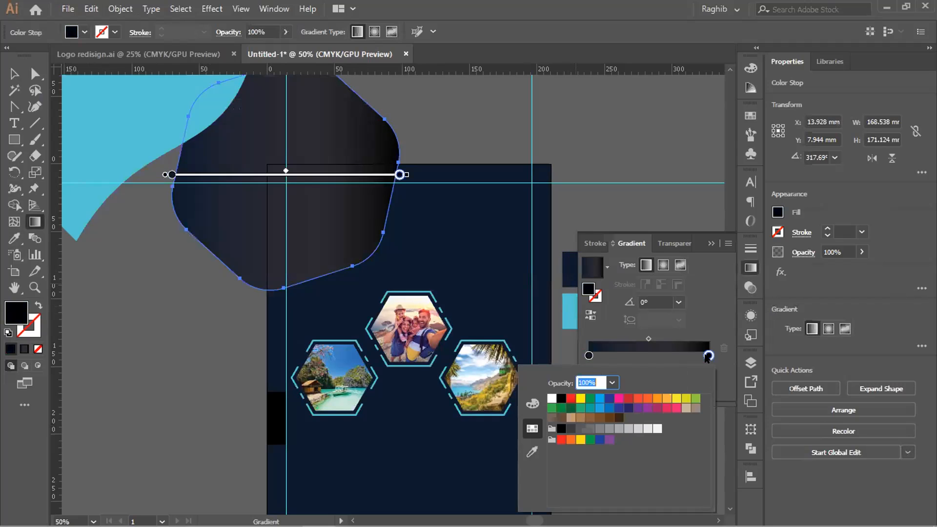
left_click(532, 450)
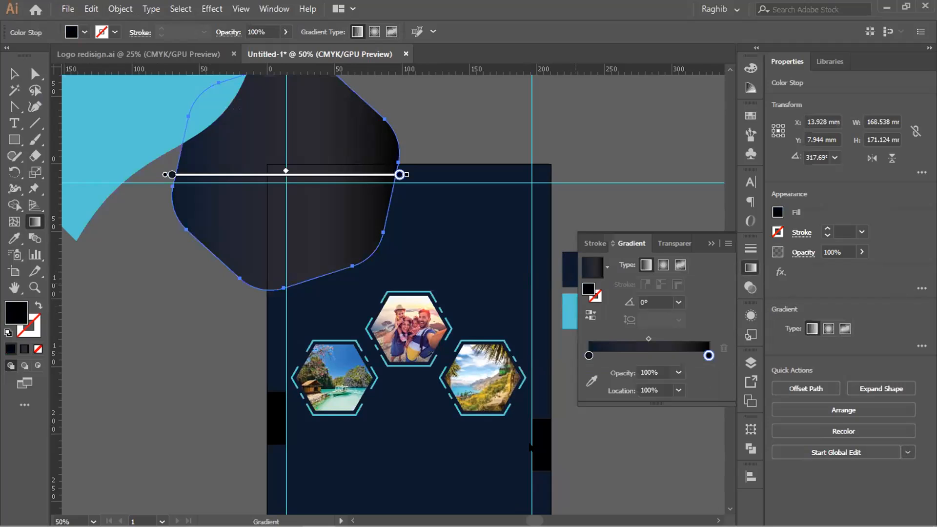
left_click(566, 307)
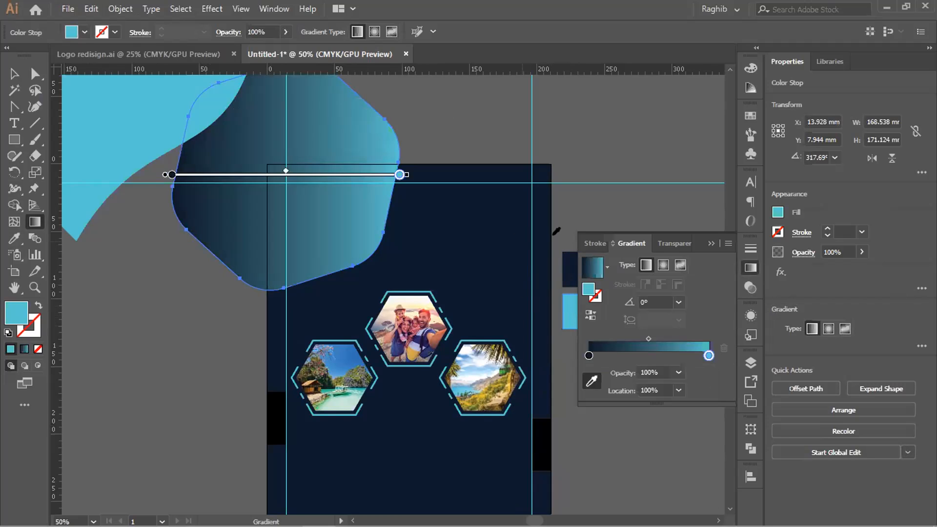
left_click(710, 244)
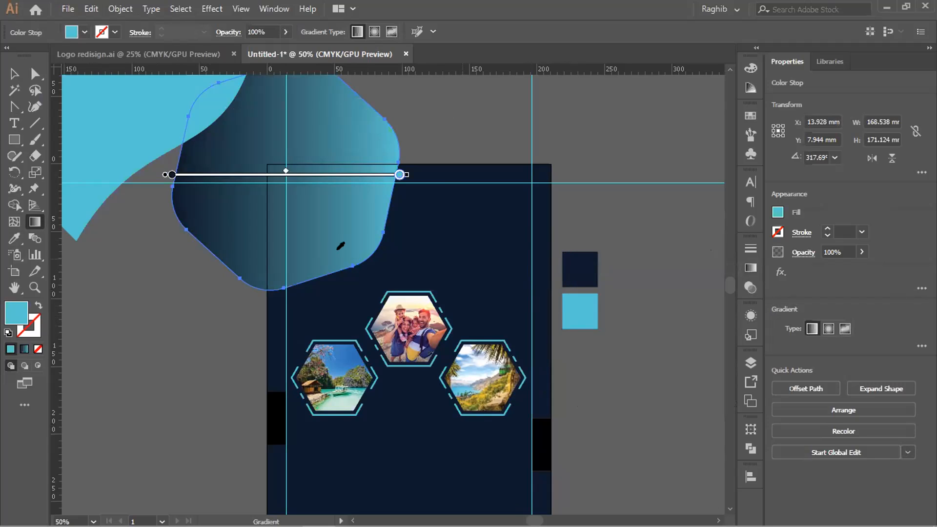
key("v")
left_click(204, 288)
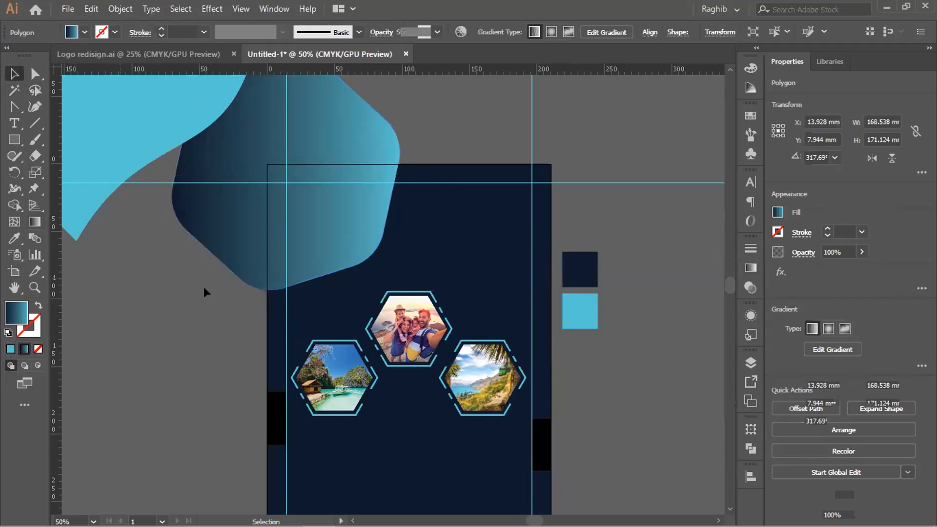
Redirect the large hexagon's gradient diagonally, running from navy at its upper-left to light blue at its lower-right, and deselect it.
left_click(324, 191)
left_click(35, 221)
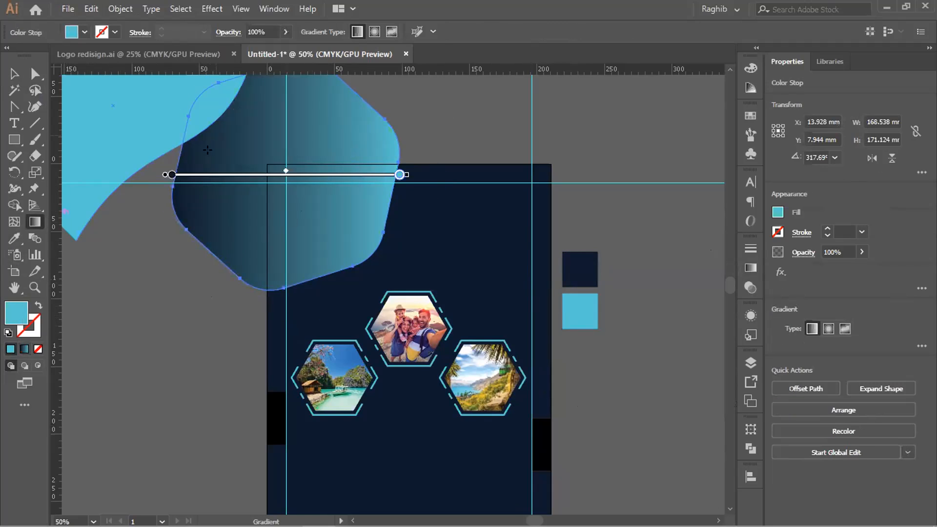
left_click_drag(196, 91, 309, 224)
scroll(312, 227, "down", 1)
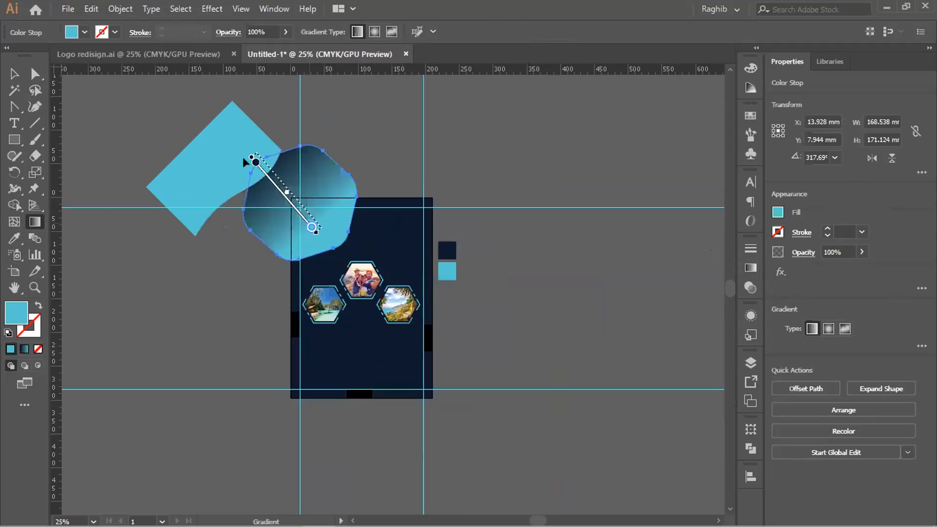
mouse_move(228, 138)
left_mouse_down()
mouse_move(331, 235)
mouse_move(322, 225)
left_mouse_up()
scroll(311, 226, "up", 3)
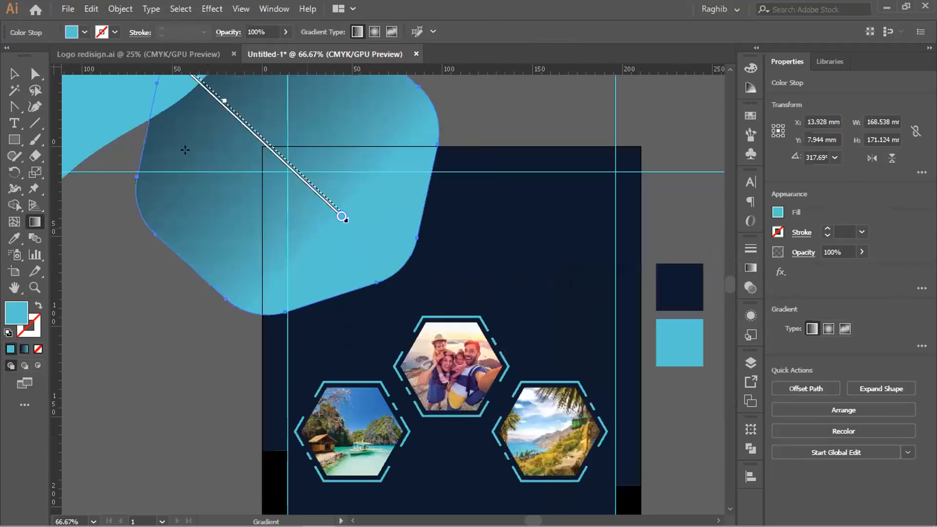
left_click(14, 78)
key("g")
mouse_move(245, 125)
left_mouse_down()
mouse_move(269, 161)
mouse_move(246, 132)
left_mouse_up()
left_click(14, 74)
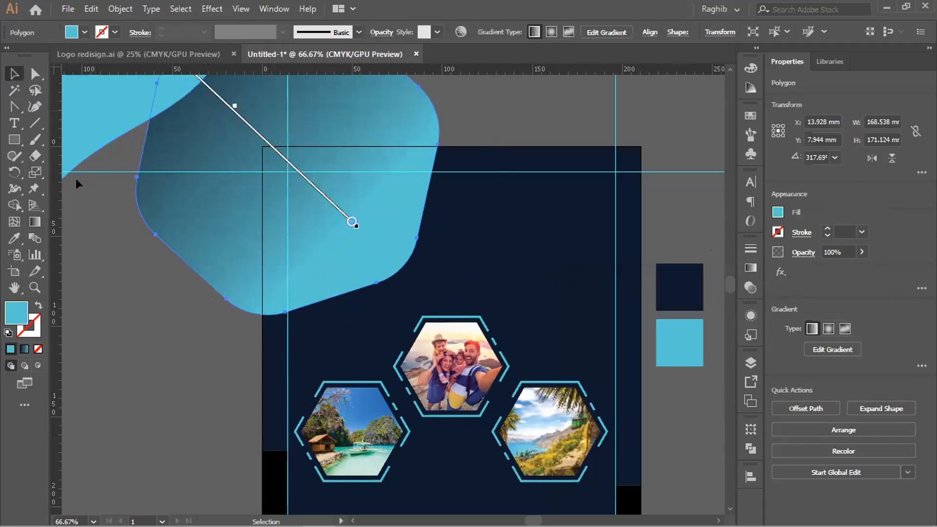
left_click(113, 268)
scroll(112, 283, "down", 2)
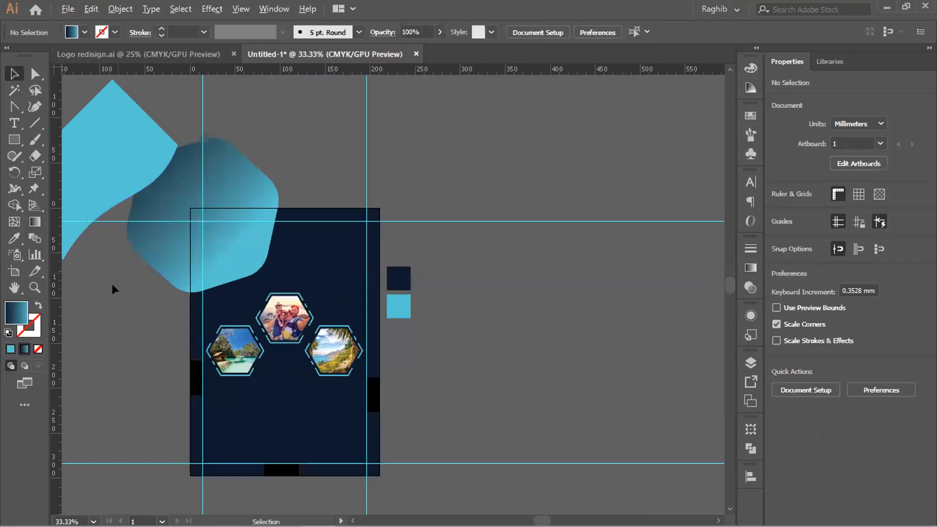
scroll(189, 286, "down", 5)
scroll(188, 286, "left", 3)
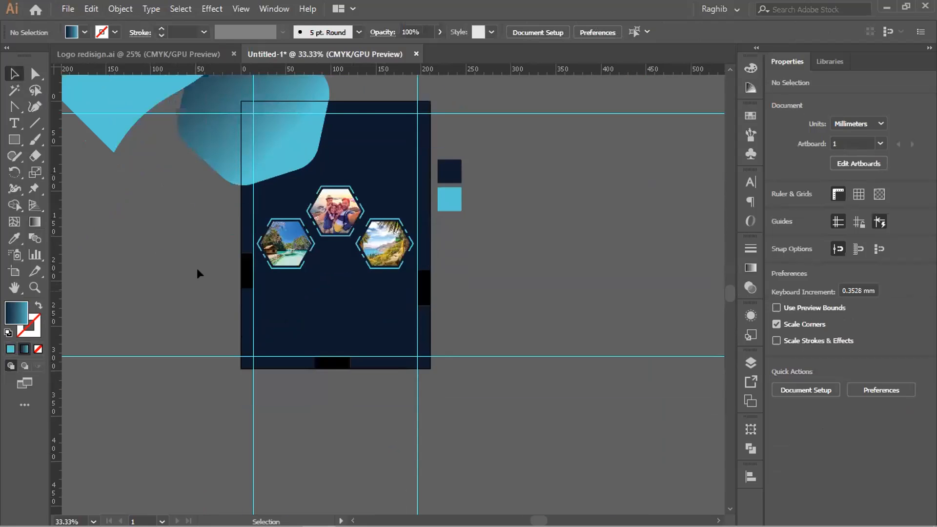
scroll(197, 267, "up", 1)
scroll(200, 268, "up", 4)
scroll(296, 385, "down", 2)
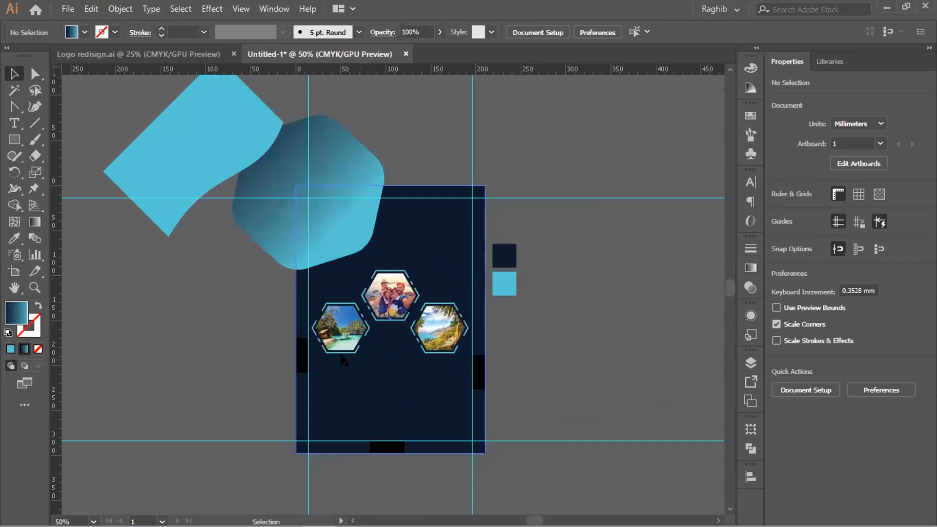
scroll(296, 386, "up", 2)
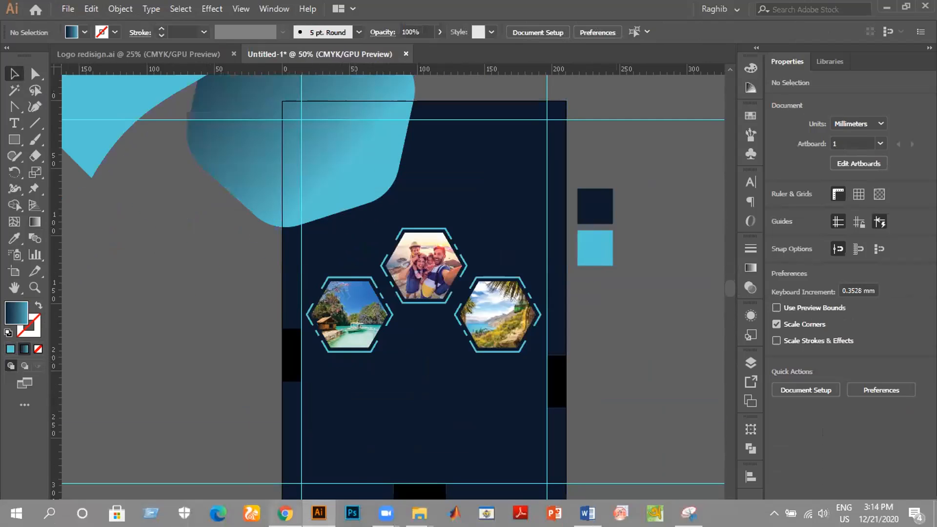
Switch to Chrome and examine the Freepik travel sale flyer template for its headline wording and layout.
mouse_move(285, 512)
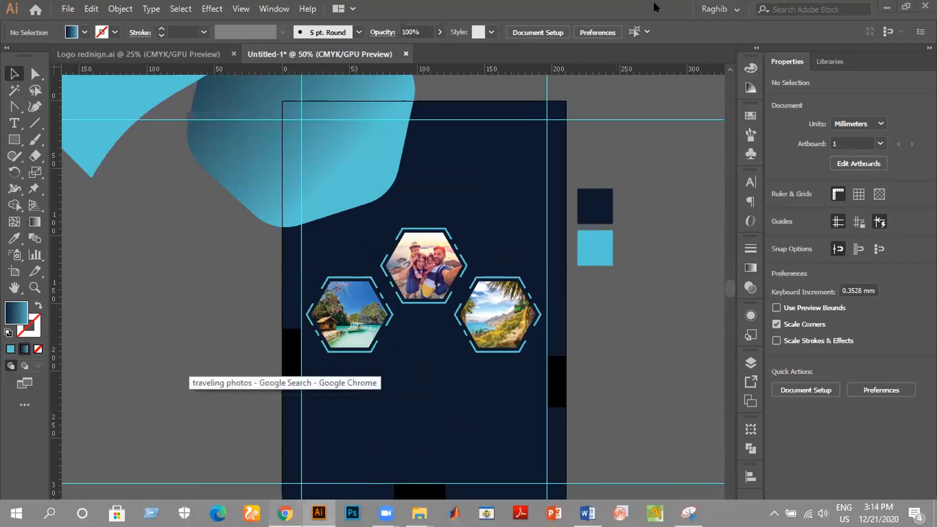
key("alt+Tab")
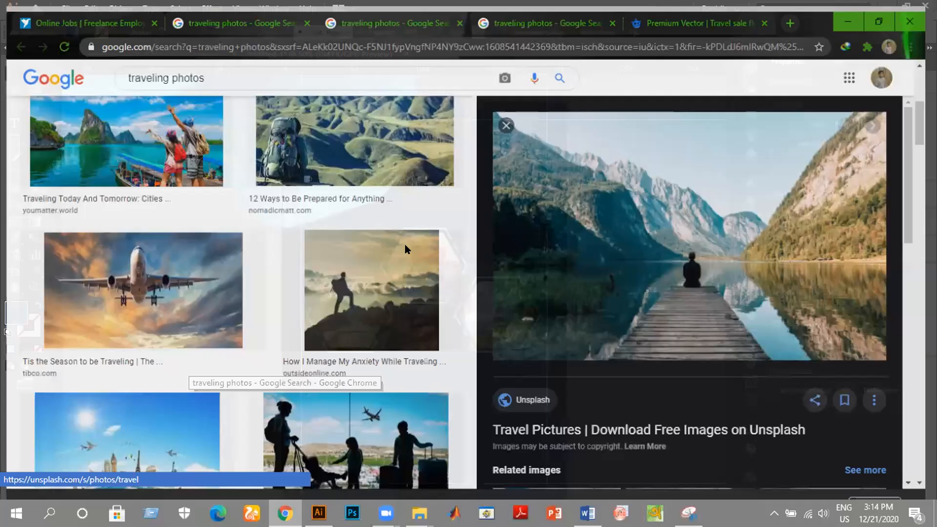
key("ctrl+Tab")
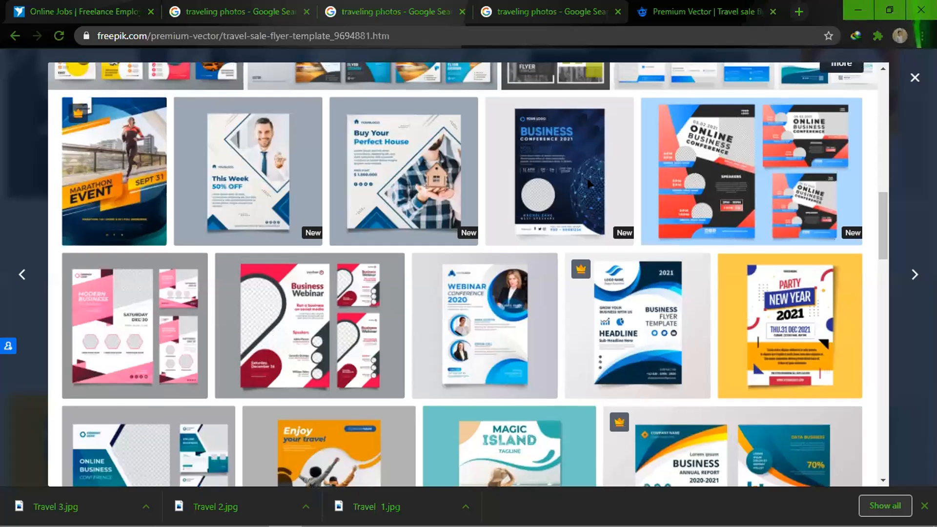
scroll(464, 224, "up", 8)
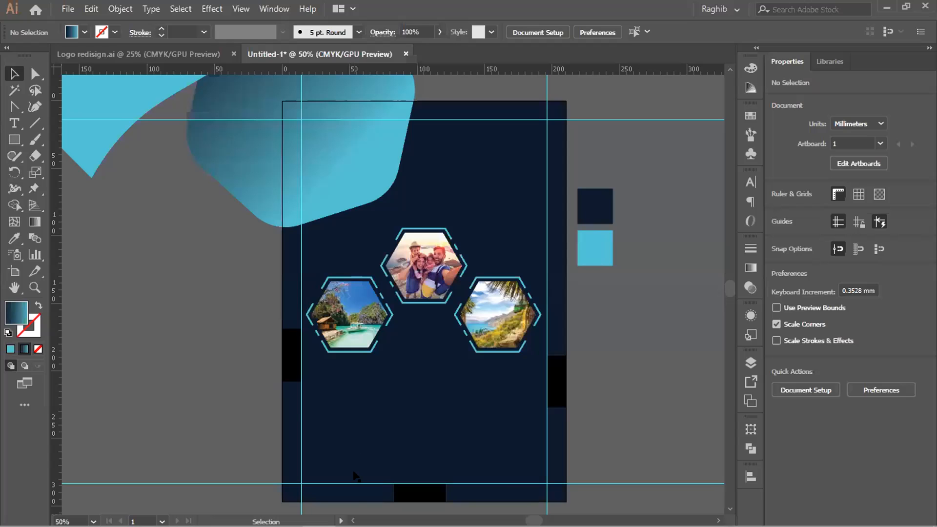
scroll(424, 293, "up", 1)
left_click(285, 514)
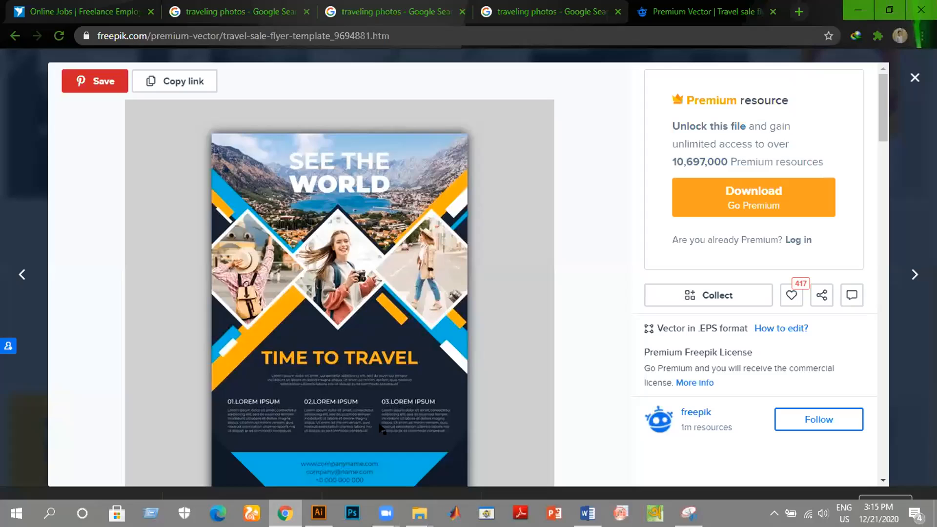
key("alt+Tab")
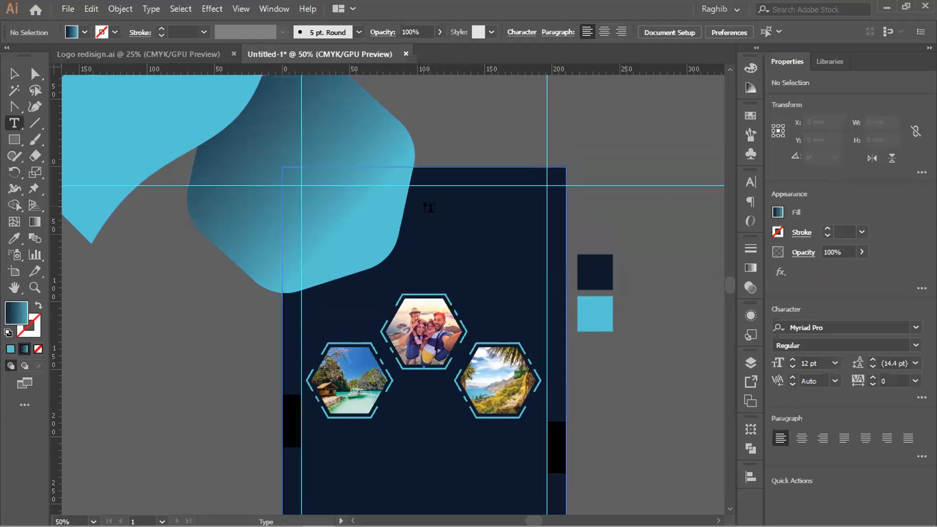
Add the text "SEE THE" on the navy background beside the large hexagon, near the page top, and select its characters.
left_click(432, 215)
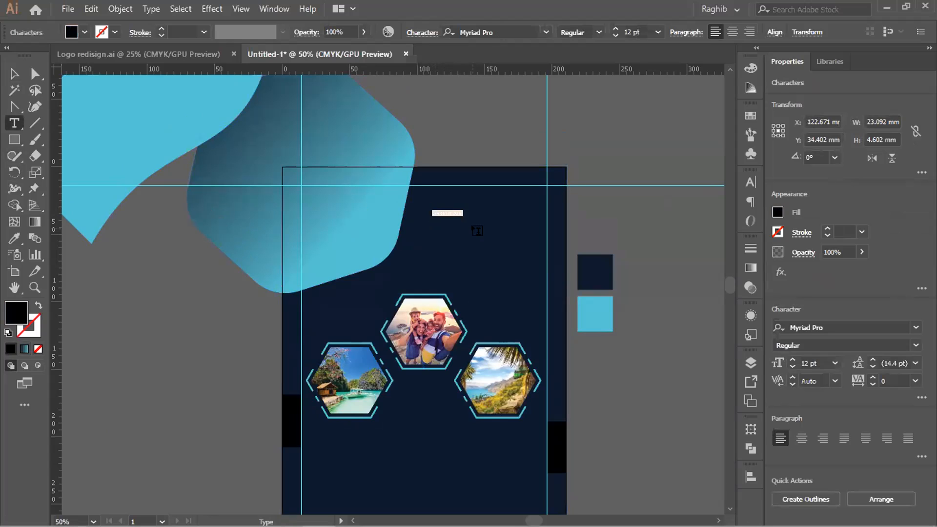
type("a")
scroll(466, 231, "up", 5)
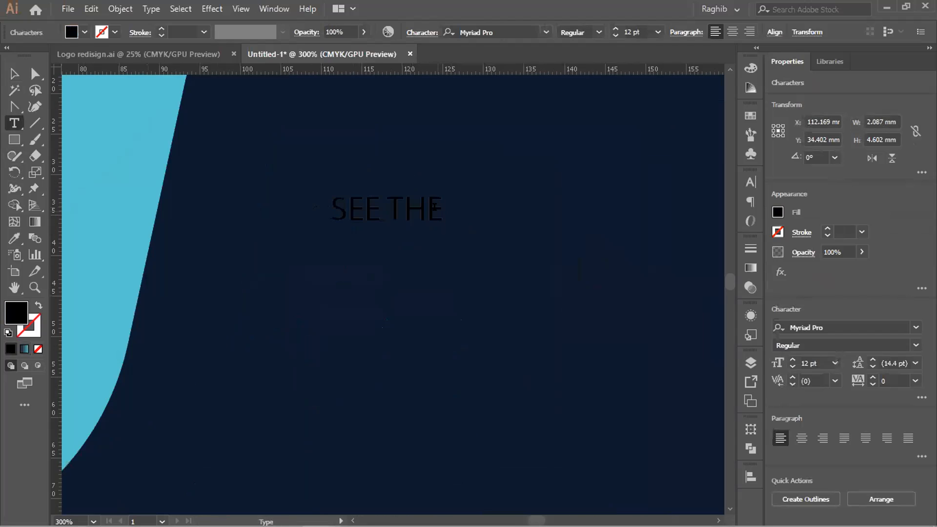
left_click_drag(435, 205, 331, 210)
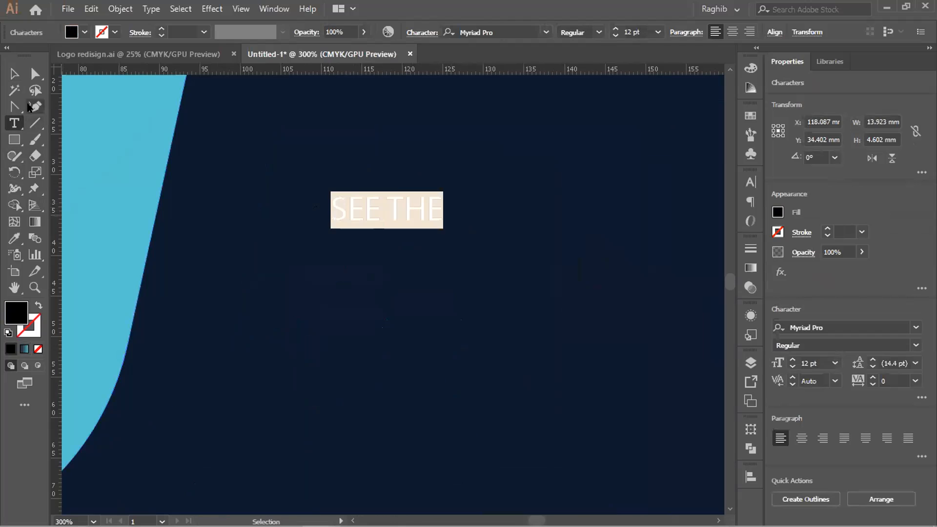
Set the font size of the "SEE THE" text to 60 pt and finish editing it.
left_click(658, 32)
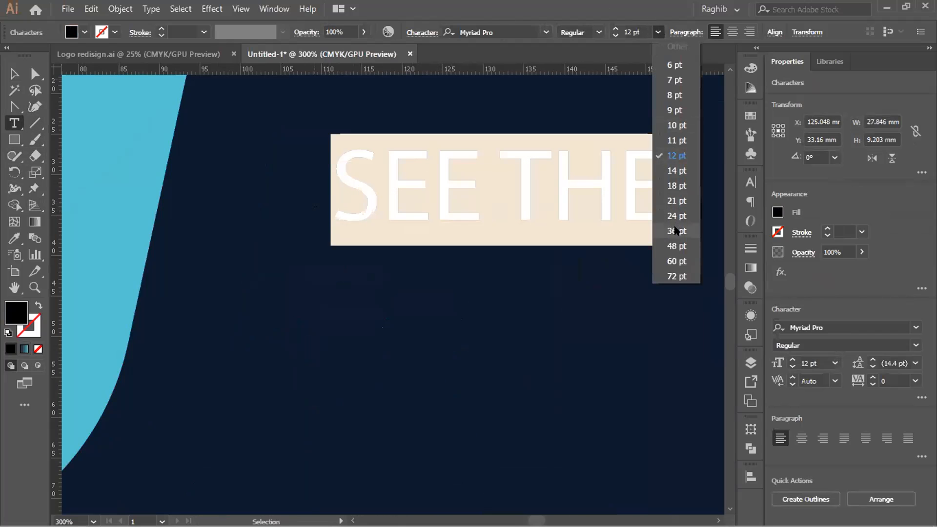
left_click(676, 246)
scroll(526, 258, "down", 2)
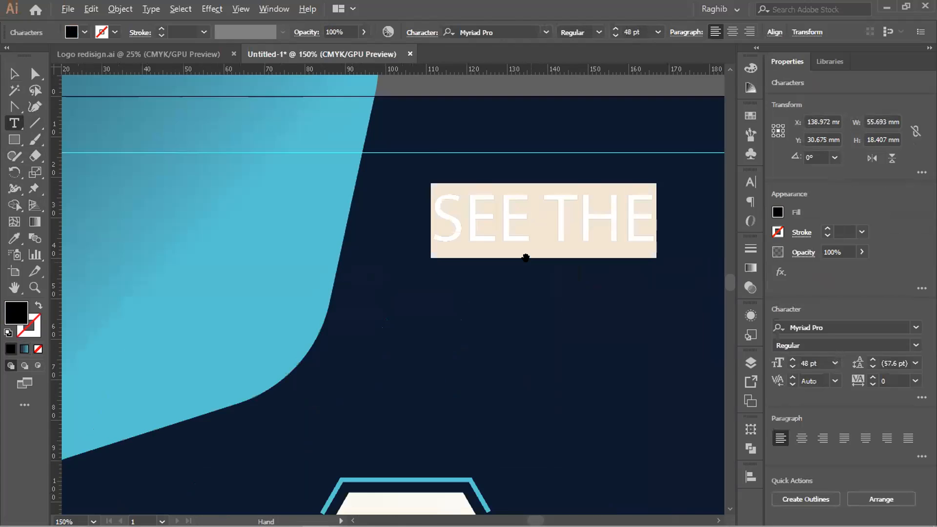
scroll(526, 258, "down", 2)
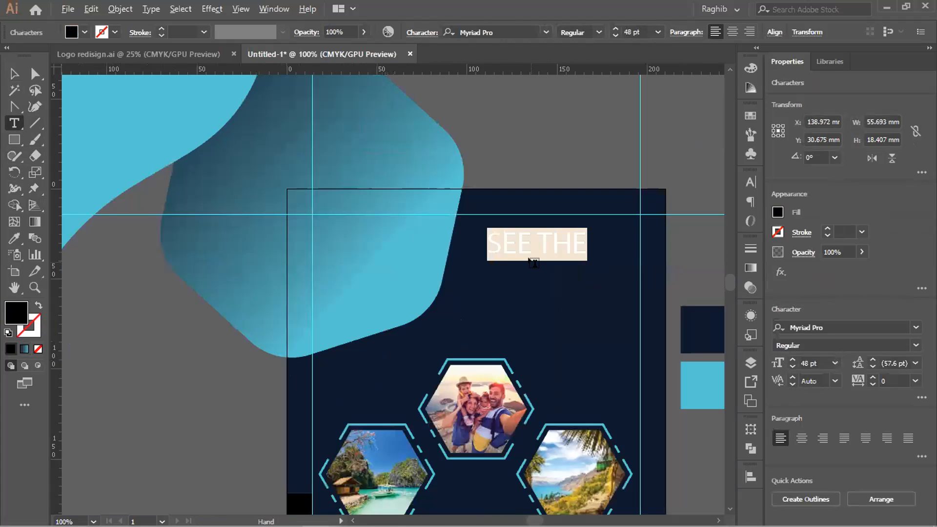
left_click(657, 32)
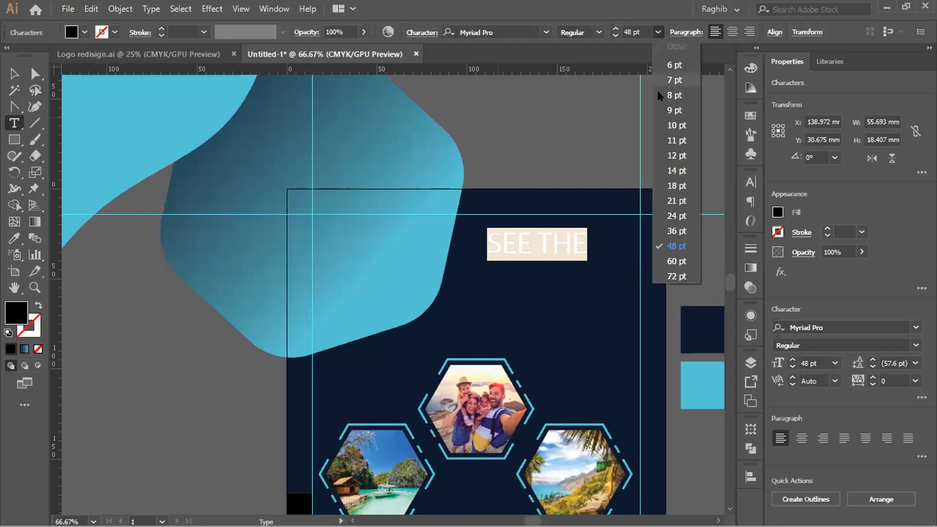
left_click(677, 261)
key("Escape")
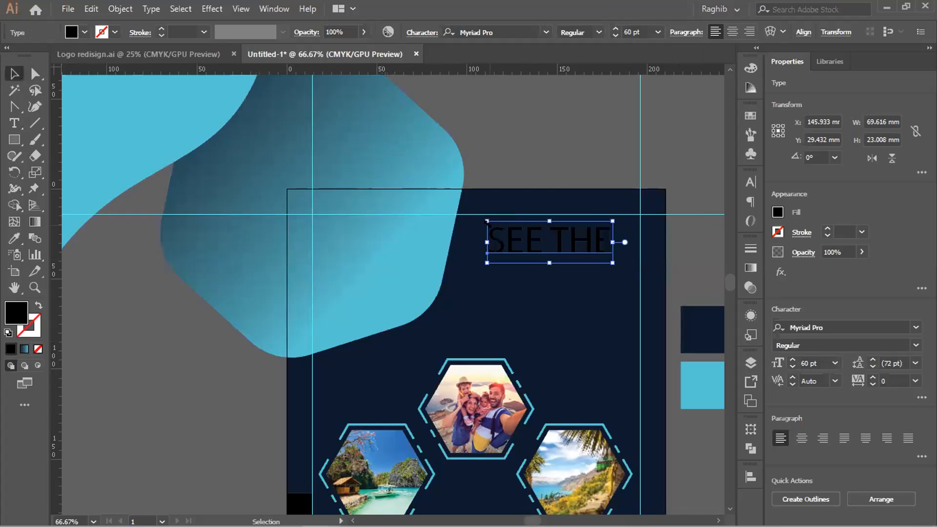
Add the text "WORLD" on the navy background directly below "SEE THE", slightly indented from its start.
scroll(279, 173, "down", 1)
left_click(14, 123)
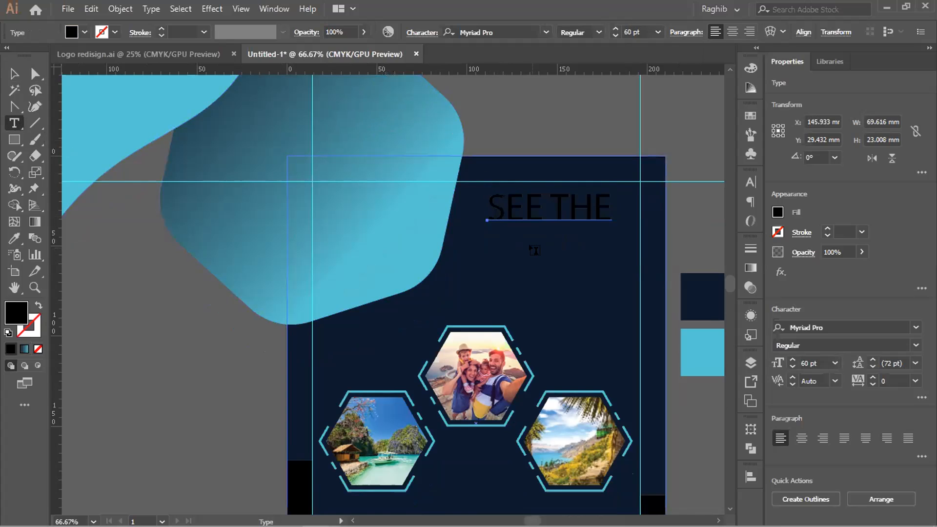
left_click(534, 247)
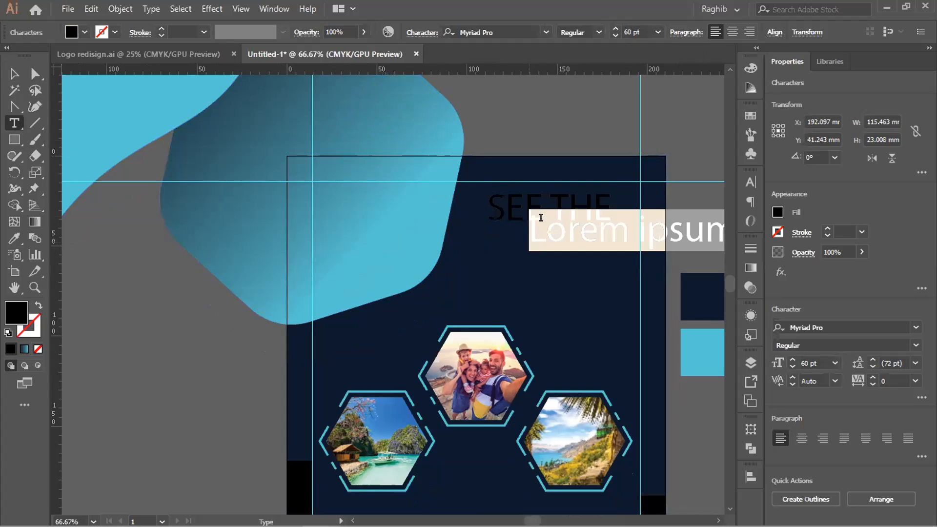
type("WORLD")
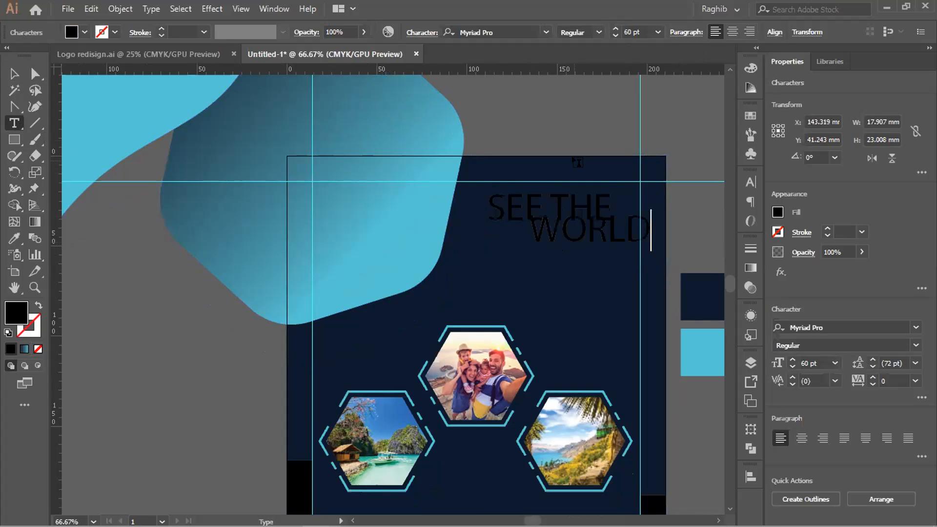
left_click(13, 73)
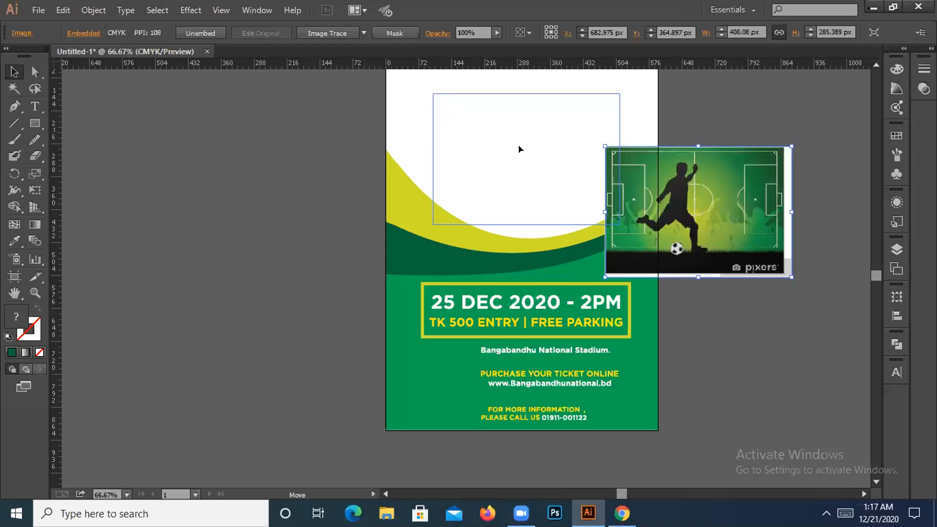
Place the football player image over the flyer's white upper area and enlarge it to about 680 × 476 px, covering the artboard's width.
left_click_drag(771, 273, 597, 214)
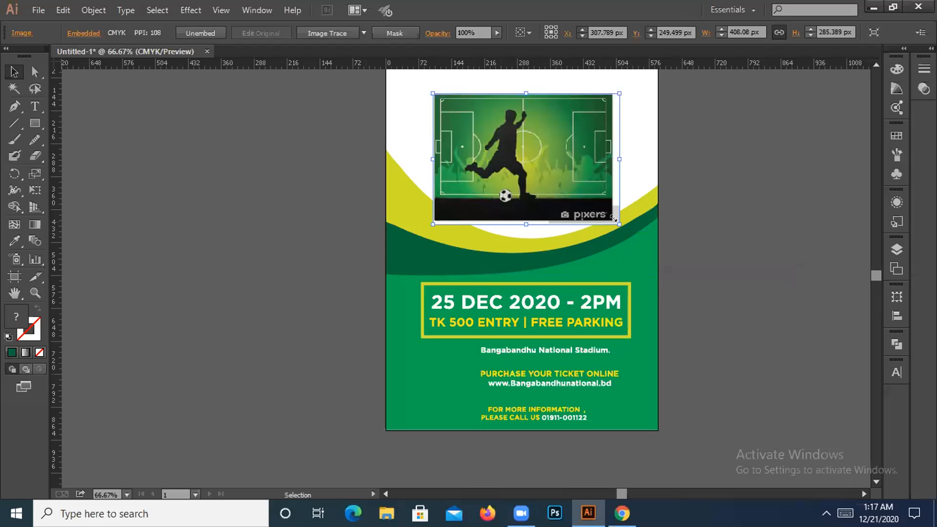
left_click_drag(618, 225, 647, 243)
left_click_drag(548, 148, 567, 187)
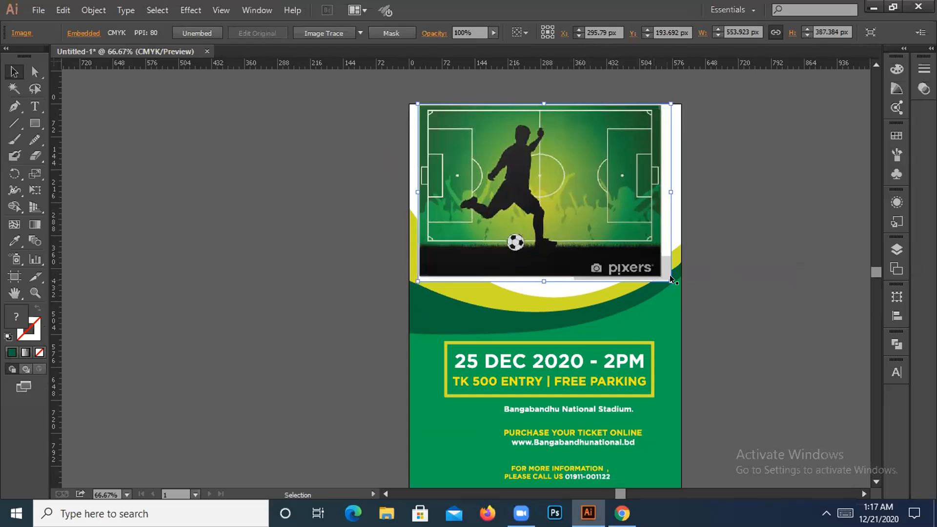
left_click_drag(670, 281, 718, 296)
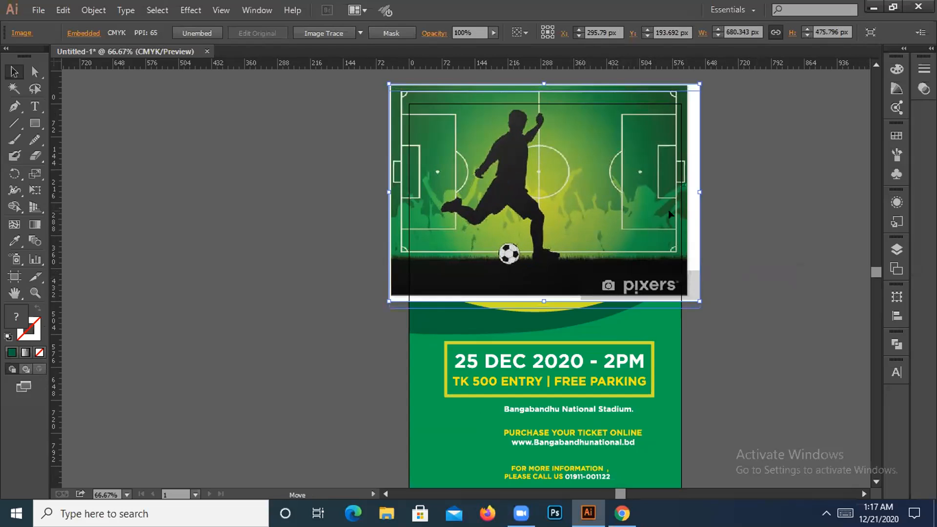
left_click_drag(669, 211, 668, 218)
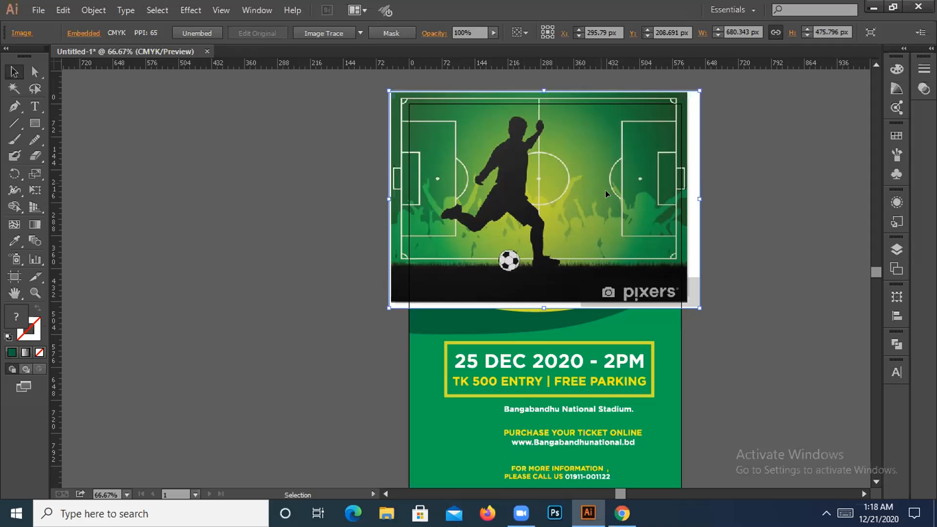
Move the football image off the artboard, beside its left edge, and clear the selection.
left_click_drag(430, 204, 114, 206)
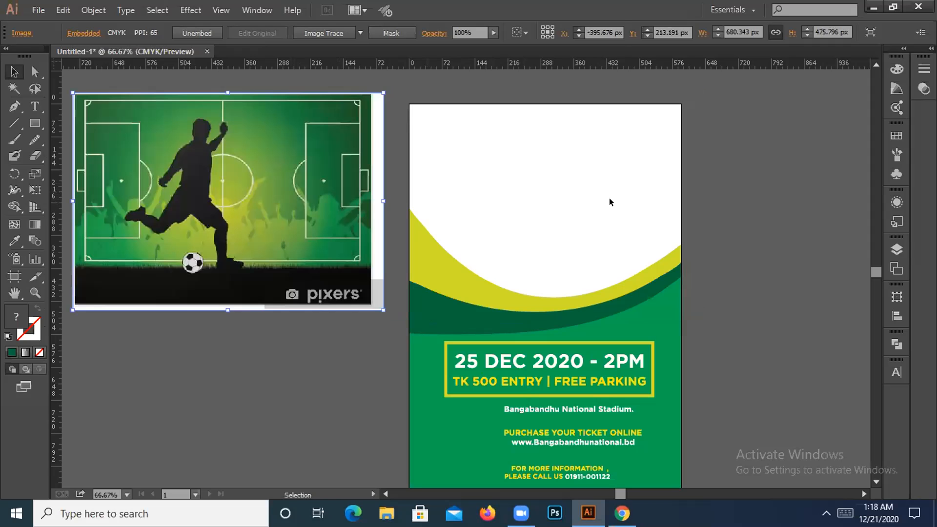
left_click_drag(267, 191, 291, 200)
left_click(630, 212)
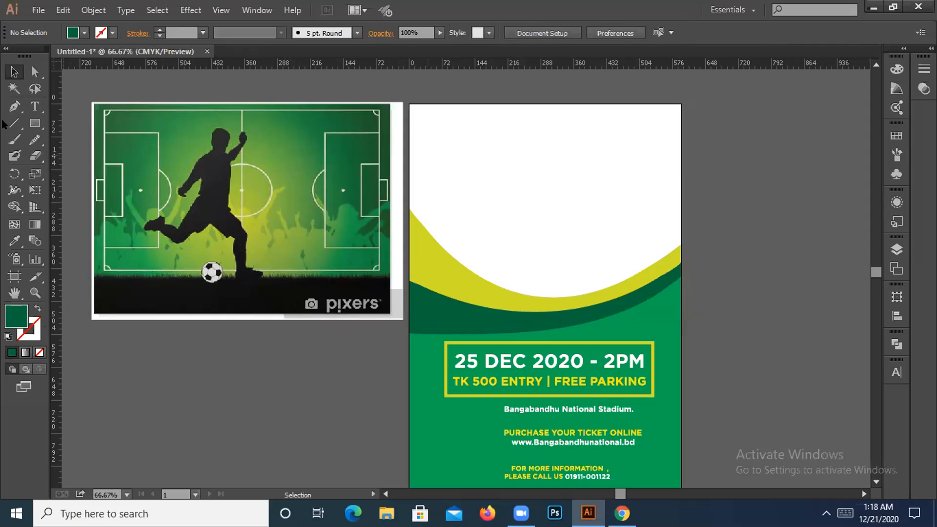
Draw a closed Pen shape covering the flyer's white upper area, with straight top and sides and a curved bottom edge along the yellow band.
key("p")
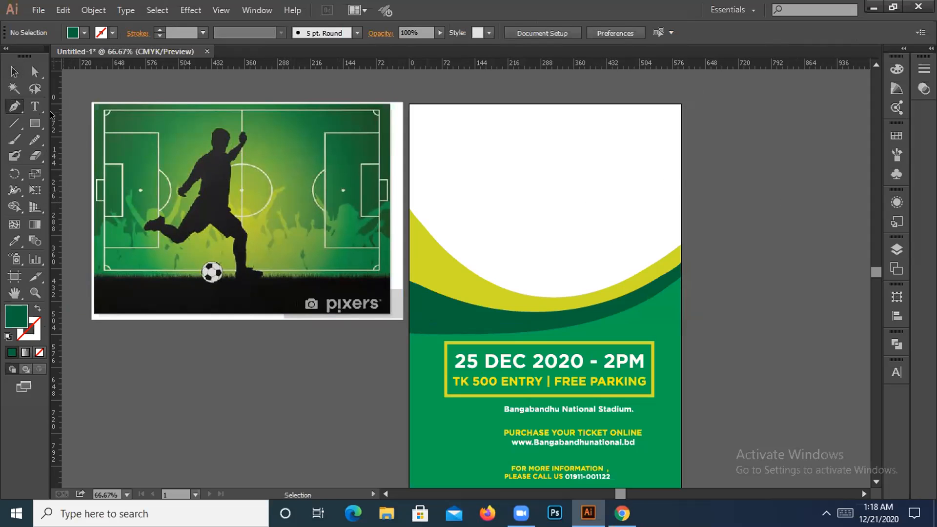
key("ctrl+plus")
key("space")
left_click_drag(323, 229, 324, 345)
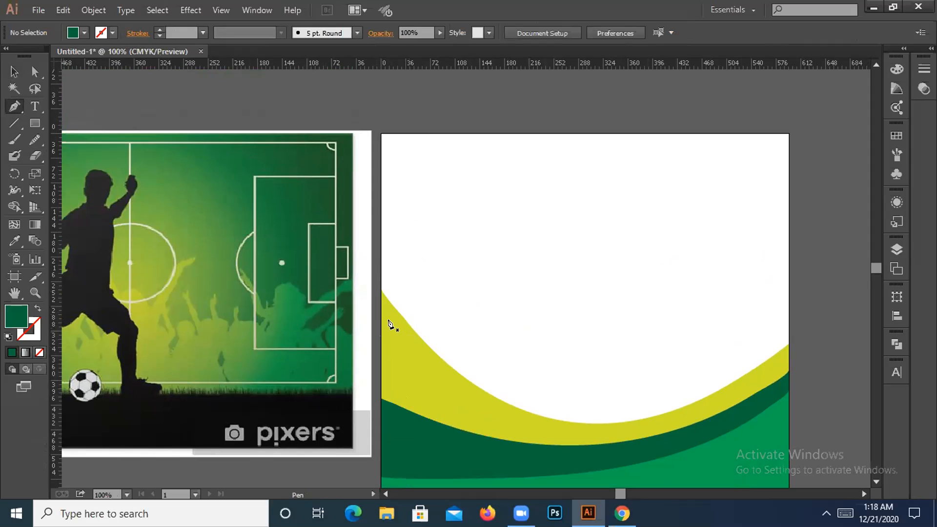
left_click(380, 134)
left_click(787, 134)
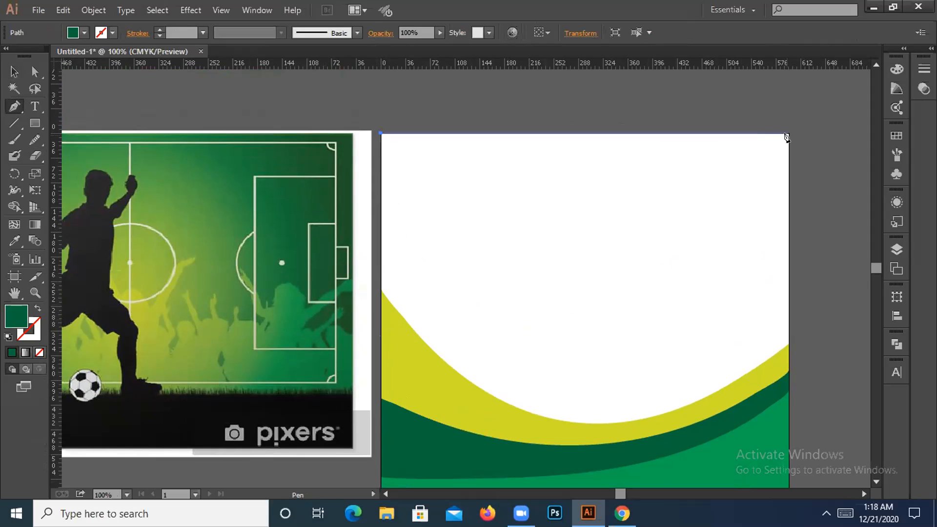
left_click(786, 133)
left_click(787, 344)
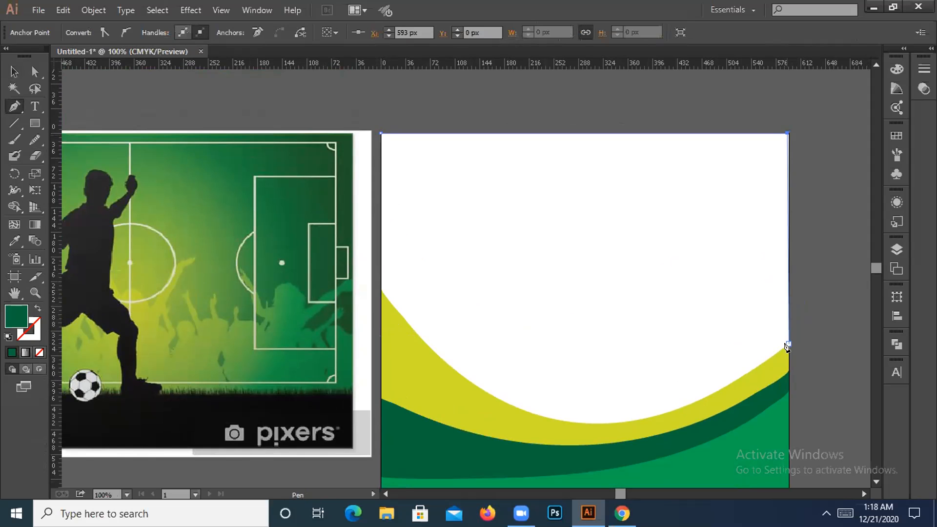
left_click_drag(613, 435, 516, 441)
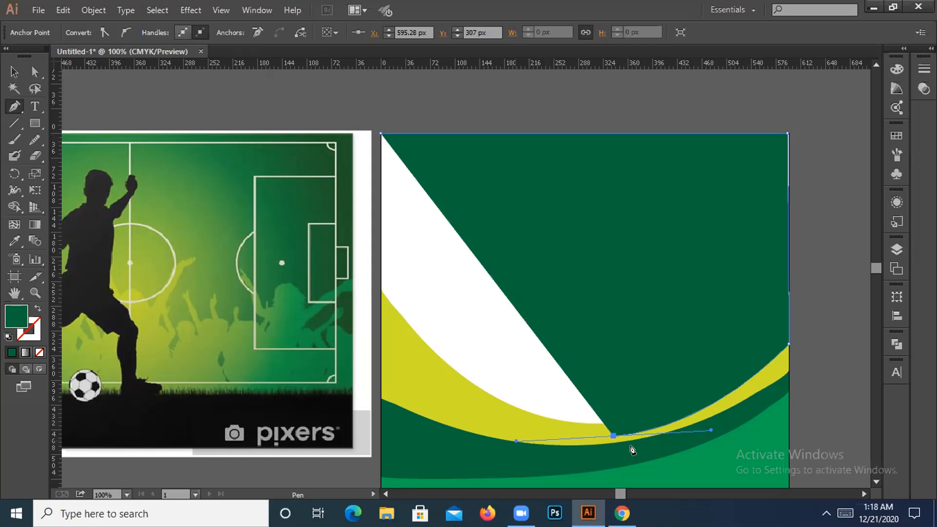
left_click_drag(613, 436, 365, 280)
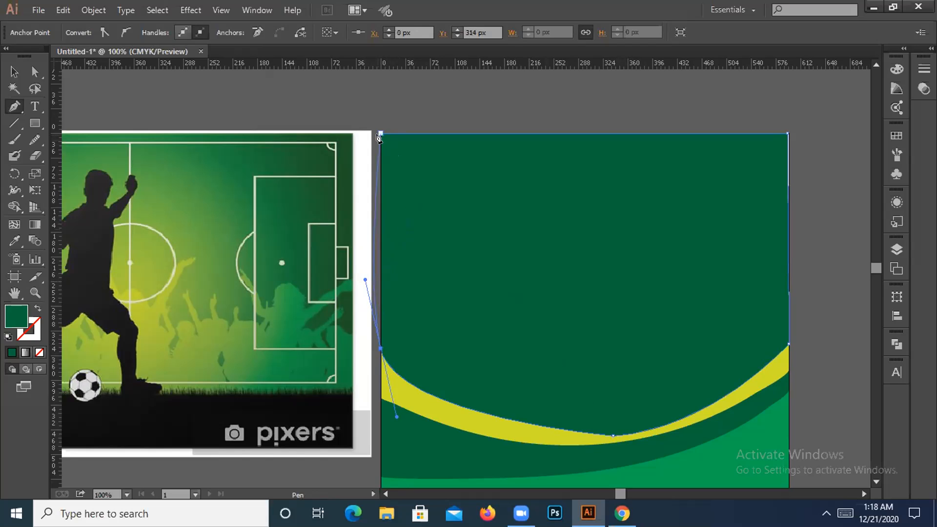
left_click(380, 349)
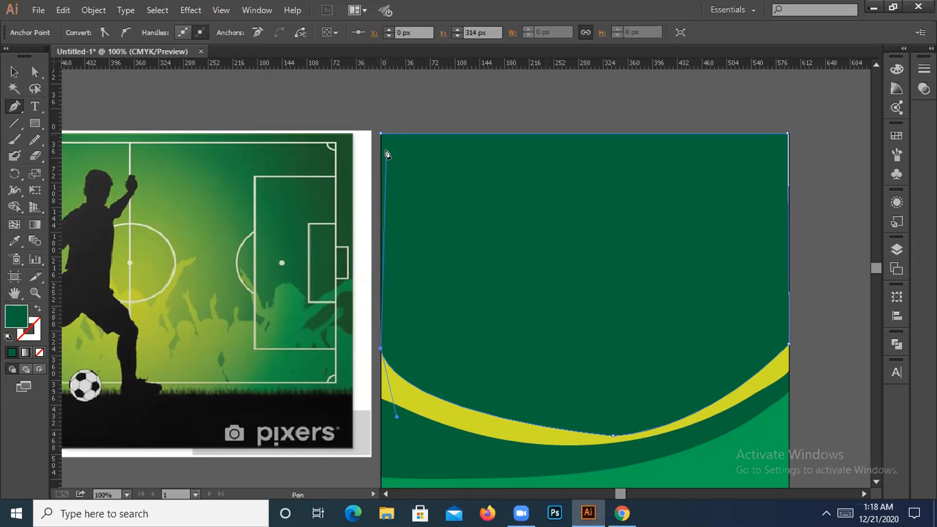
left_click(381, 134)
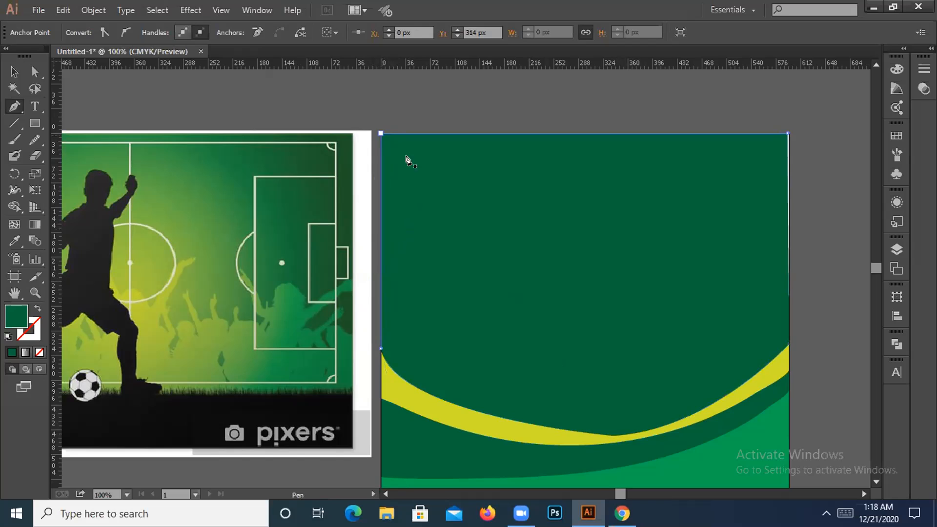
Move the football image partly behind the green shape, overlapping its left half, and deselect it.
key("v")
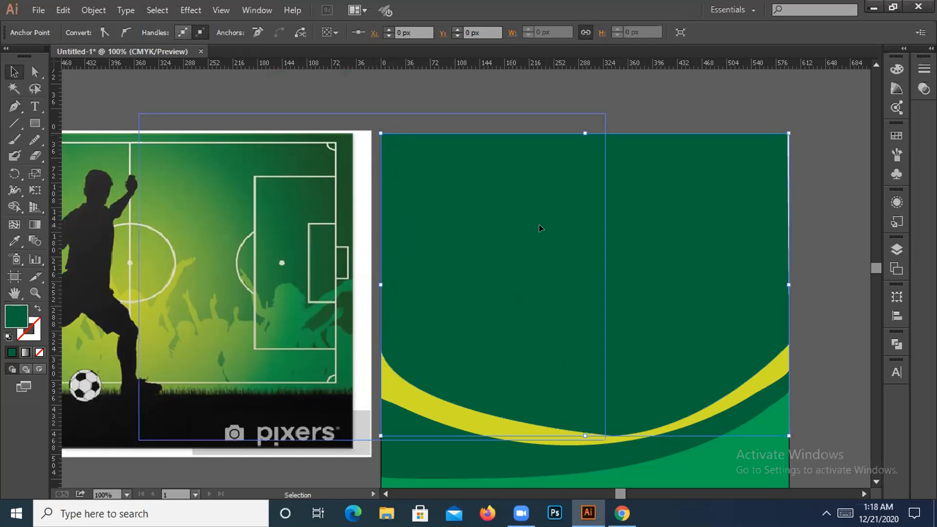
left_click_drag(539, 228, 573, 270)
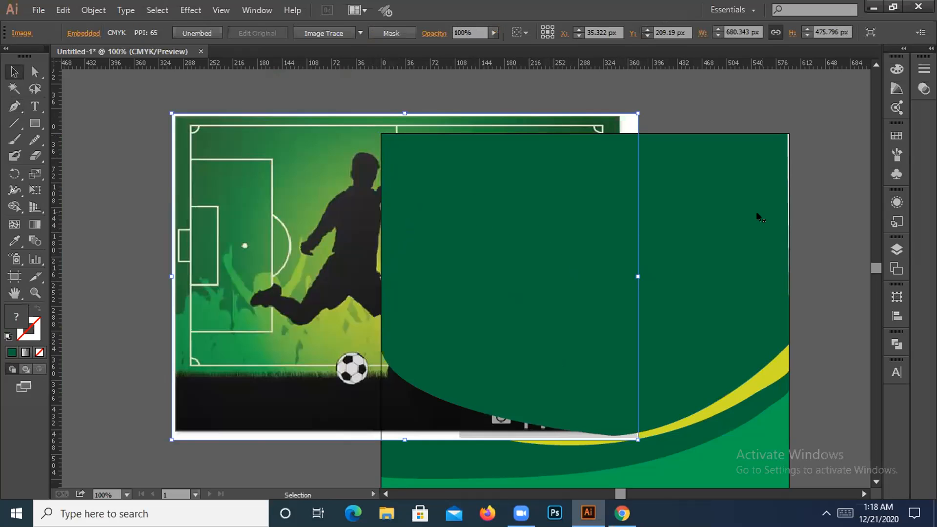
left_click(805, 157)
Move the green shape's upper-right anchor point onto the artboard corner and clear the selection.
key("a")
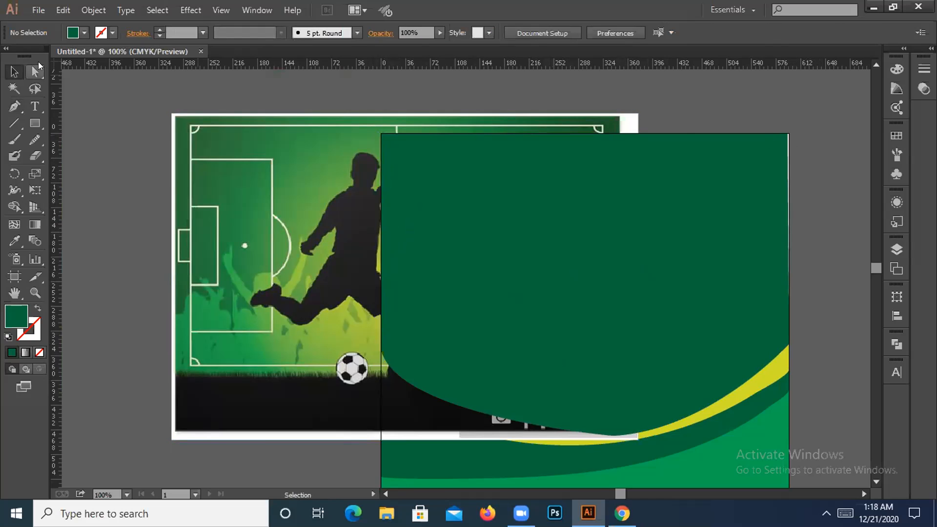
left_click(784, 134)
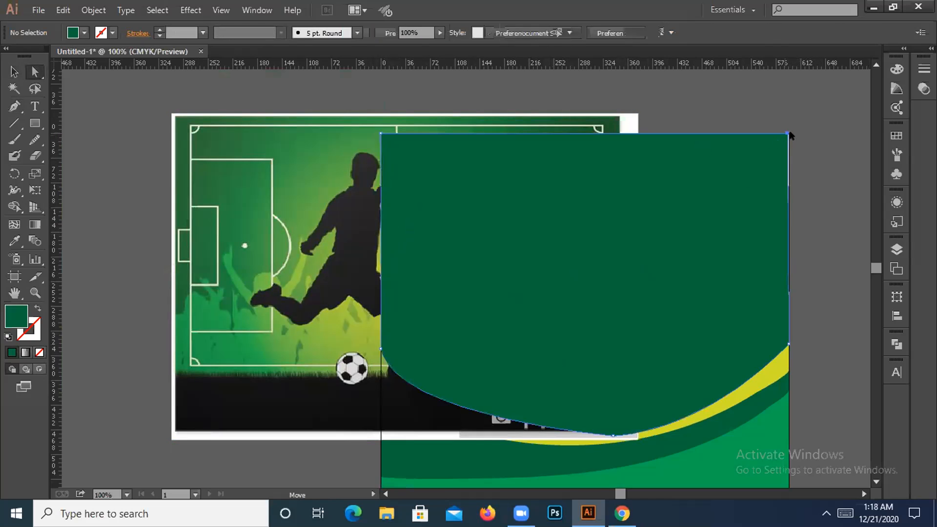
left_click_drag(787, 133, 789, 133)
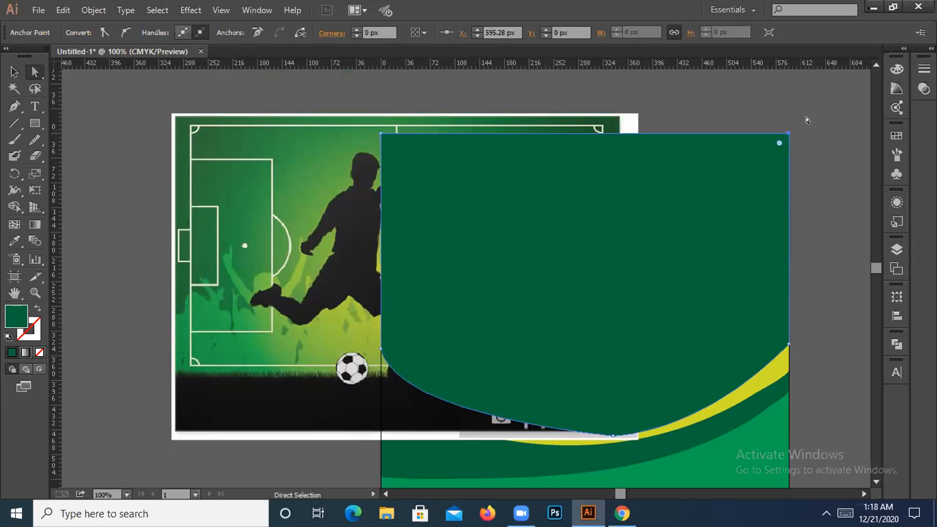
key("ctrl+shift+a")
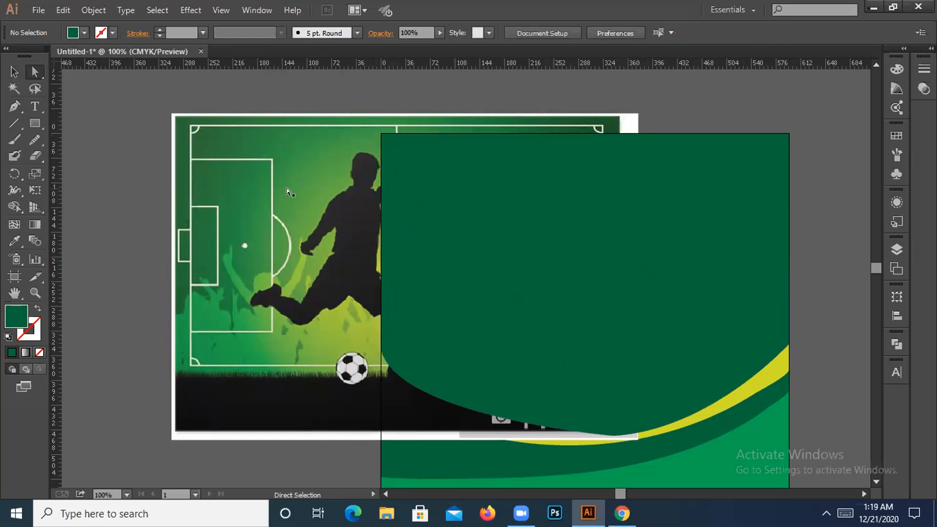
key("ctrl+a")
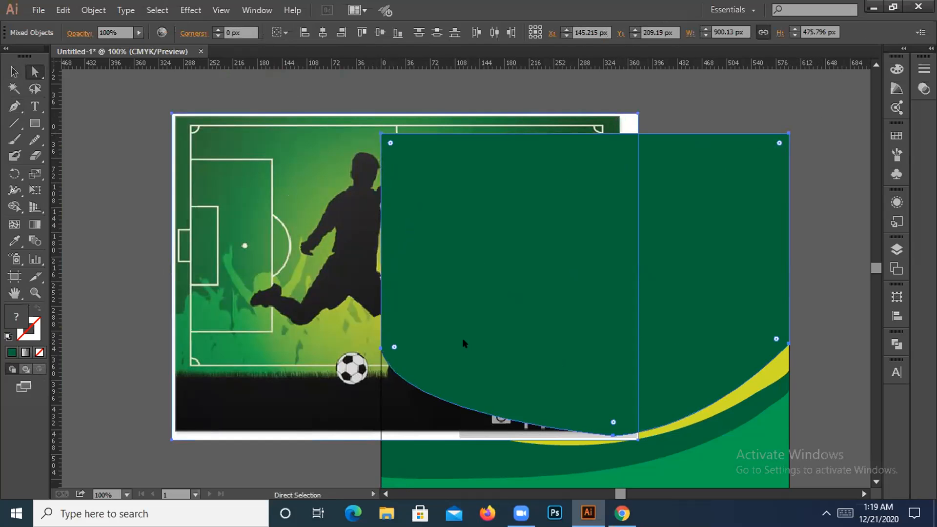
right_click(464, 340)
left_click(815, 289)
Move the football image fully behind the green shape and lower the shape's opacity to 31% so the player shows through.
left_click_drag(218, 203, 418, 215)
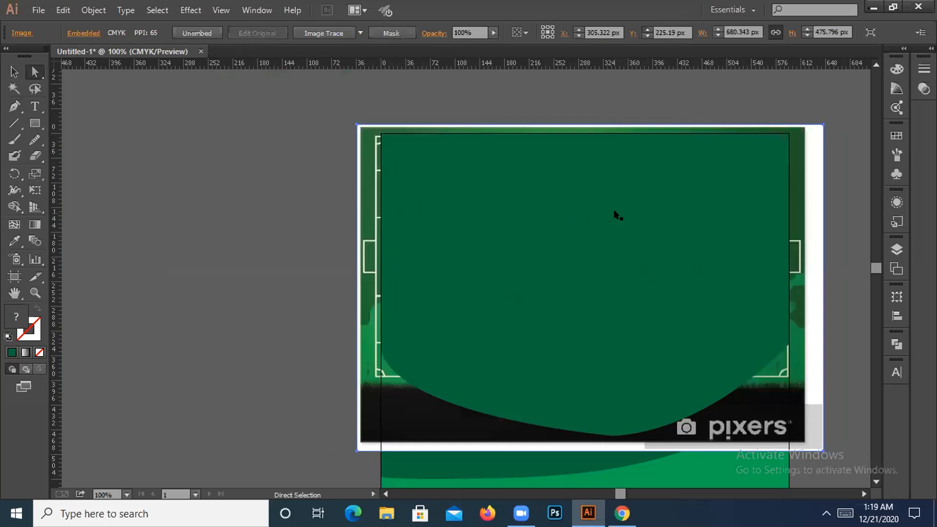
left_click(614, 211)
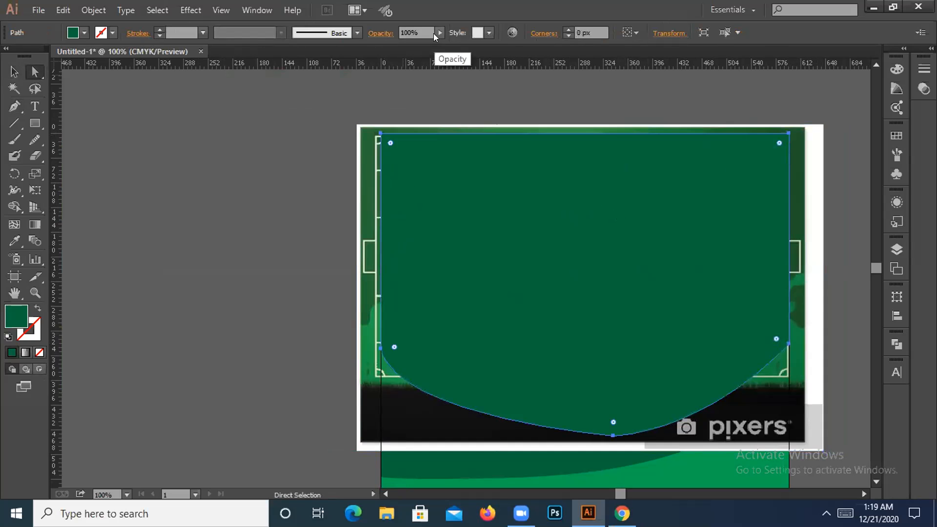
left_click(437, 32)
left_click(400, 45)
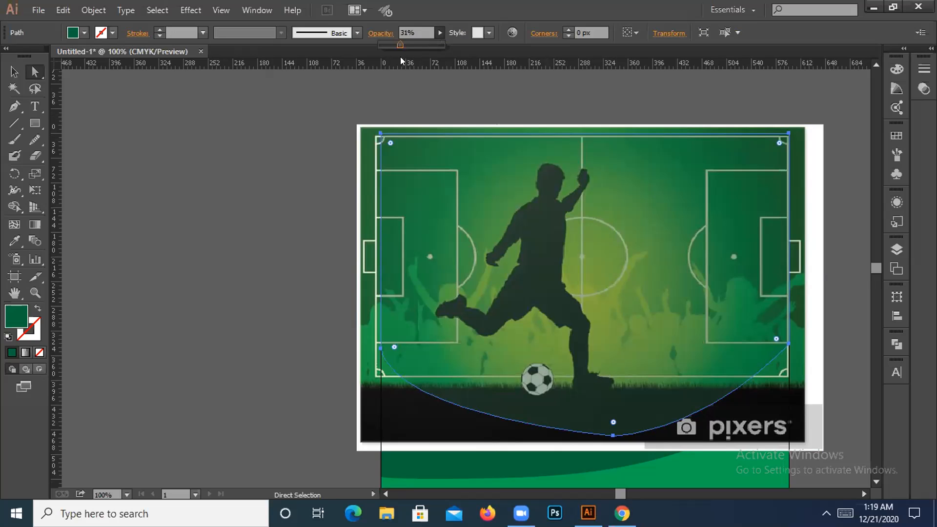
left_click_drag(394, 48, 391, 49)
left_click(290, 125)
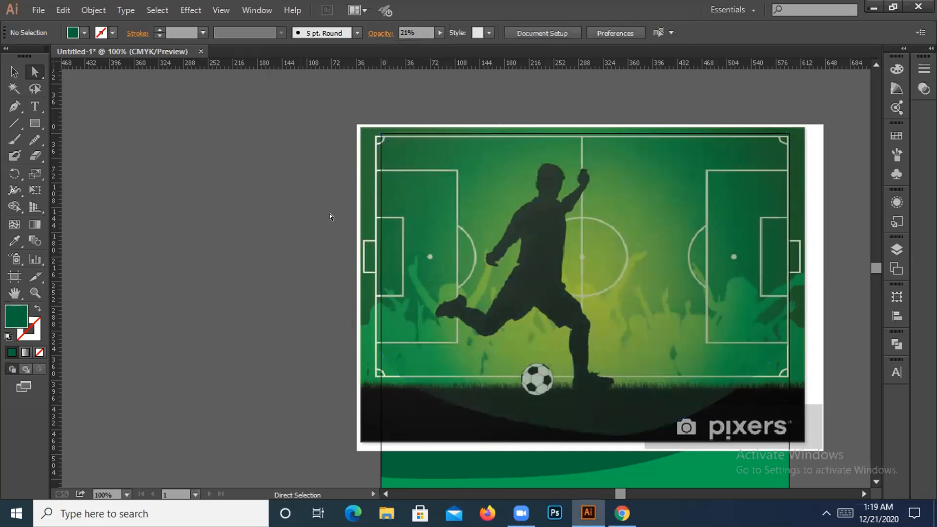
left_click(408, 274)
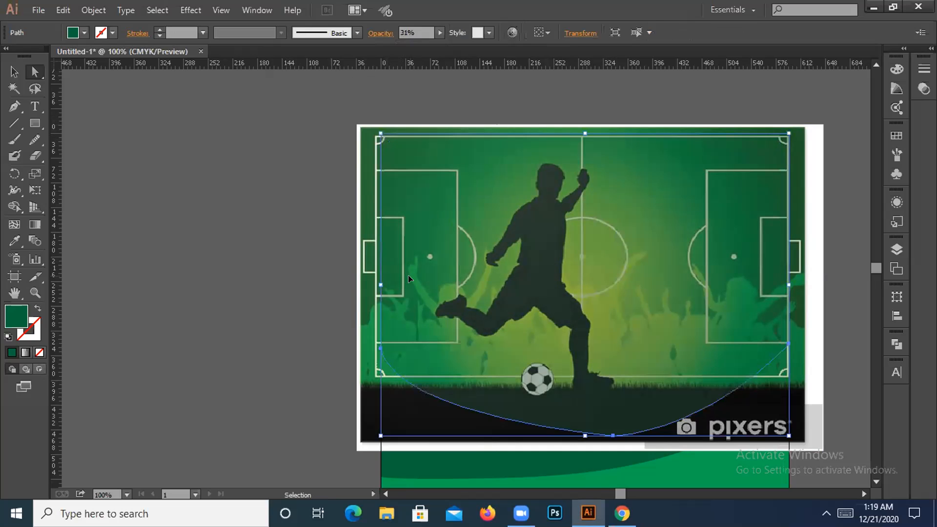
Restore the green shape's opacity to 100% and move the football image slightly up and right behind it.
left_click(434, 30)
left_click(538, 254)
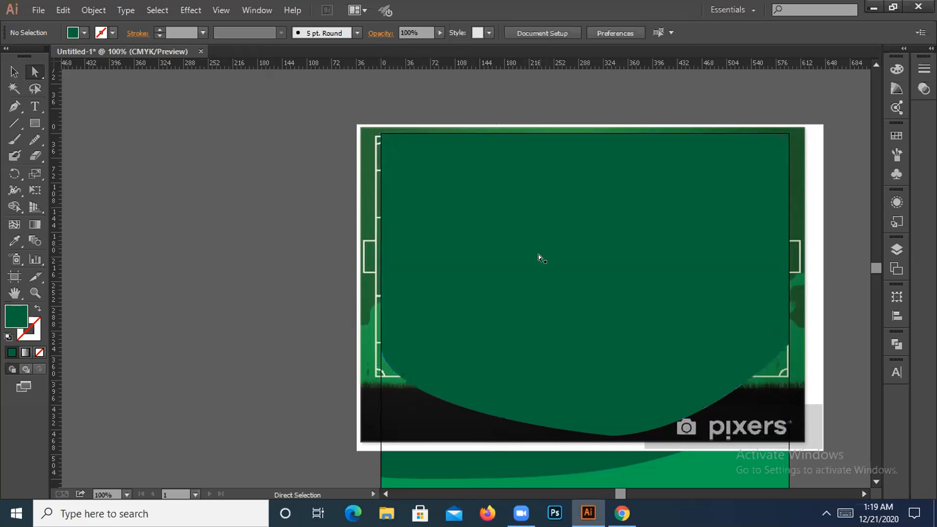
left_click_drag(362, 218, 238, 224)
left_click_drag(279, 271, 480, 265)
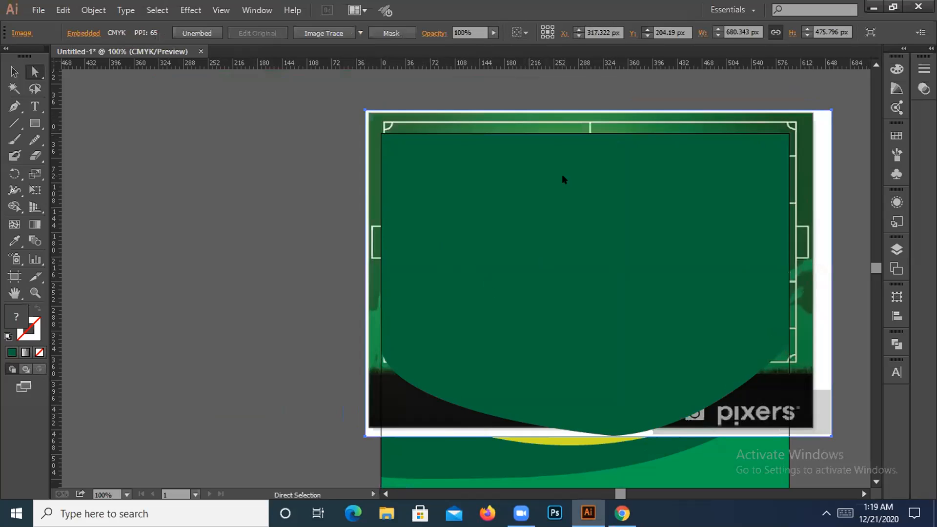
Lower the green shape's opacity to 28% to check the player's position behind it, and clear the selection.
left_click(562, 176)
left_click(488, 33)
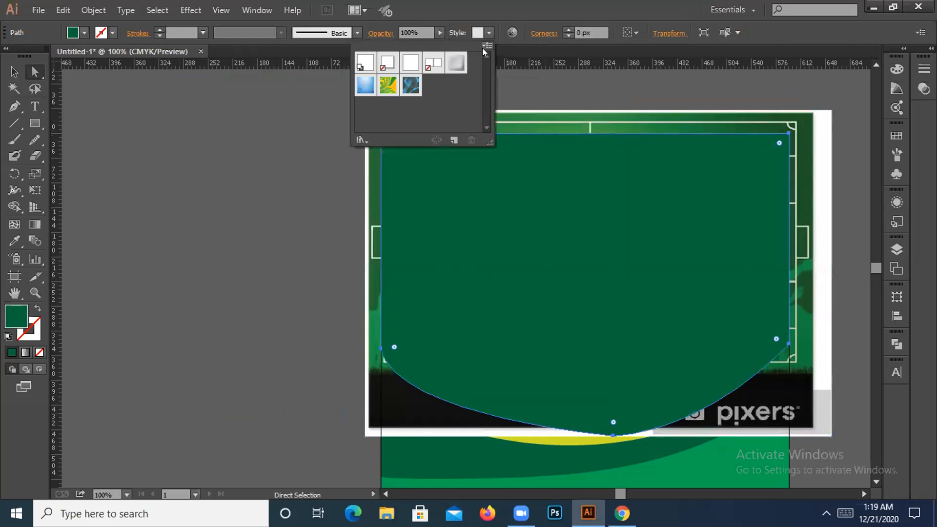
left_click(442, 32)
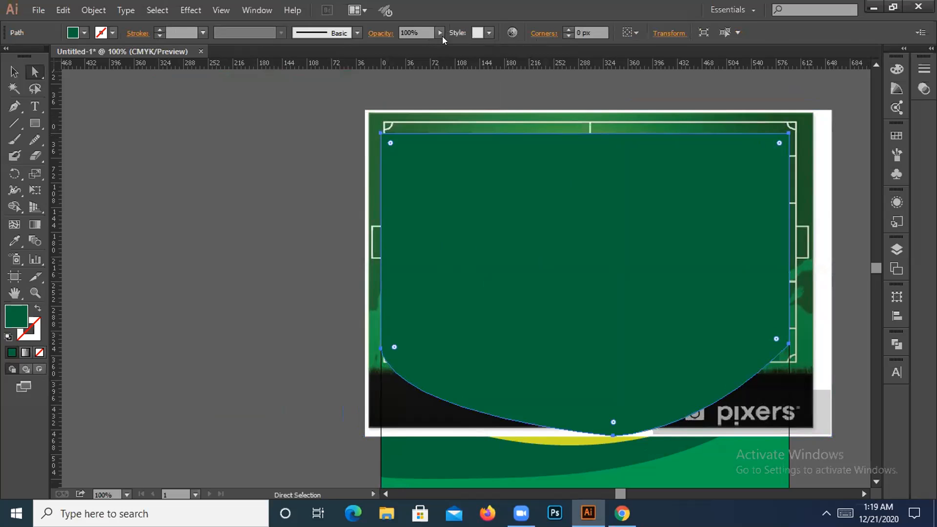
left_click(441, 34)
left_click_drag(398, 68, 397, 70)
left_click(280, 116)
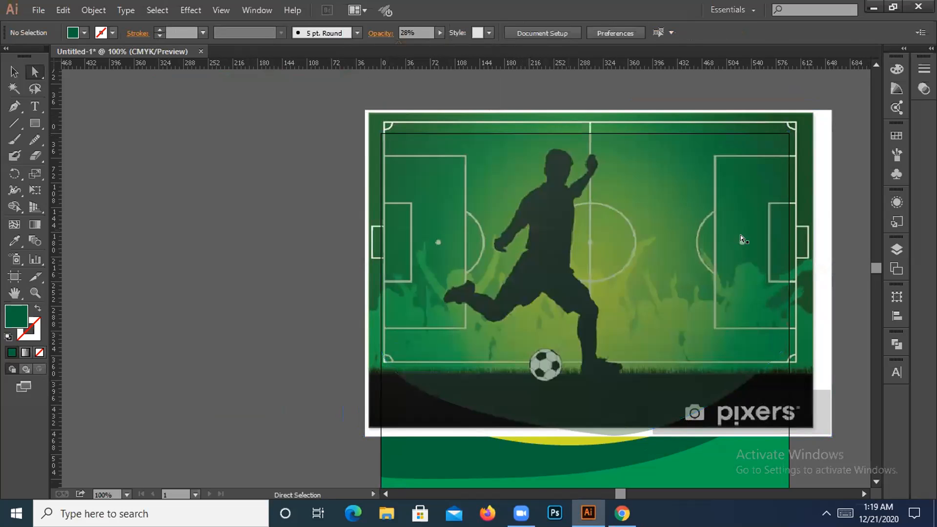
Resize the football image to about 668 by 479 px so its pitch lines fit the artboard width, and deselect it.
left_click(822, 199)
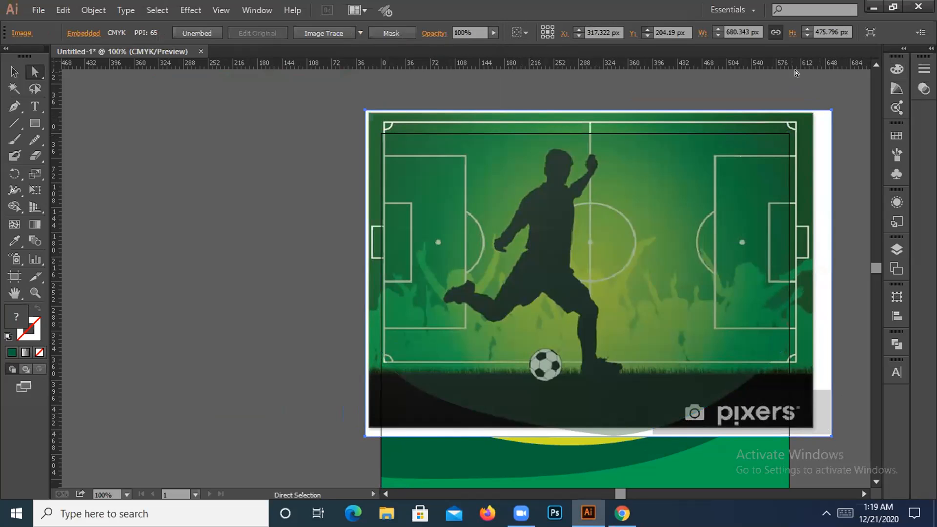
left_click(807, 102)
left_click(828, 219)
left_click(14, 72)
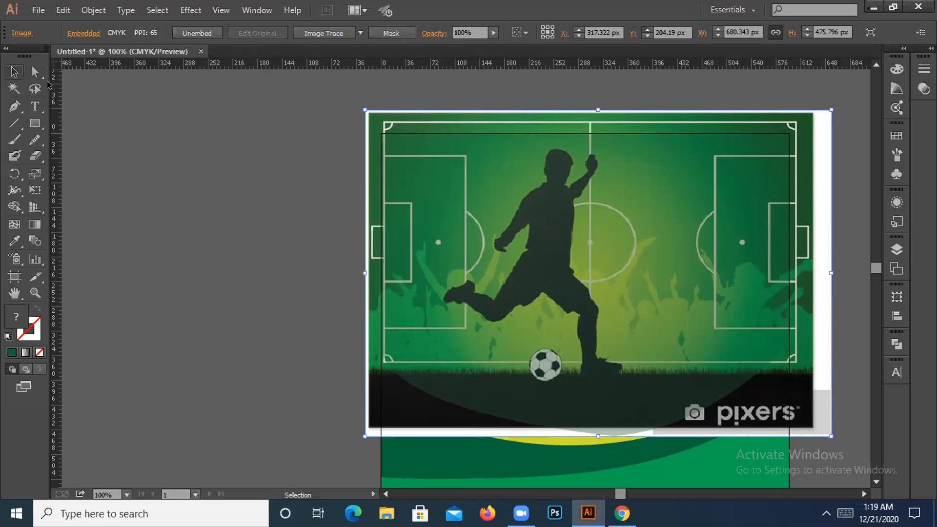
left_click(358, 159)
left_click(365, 139)
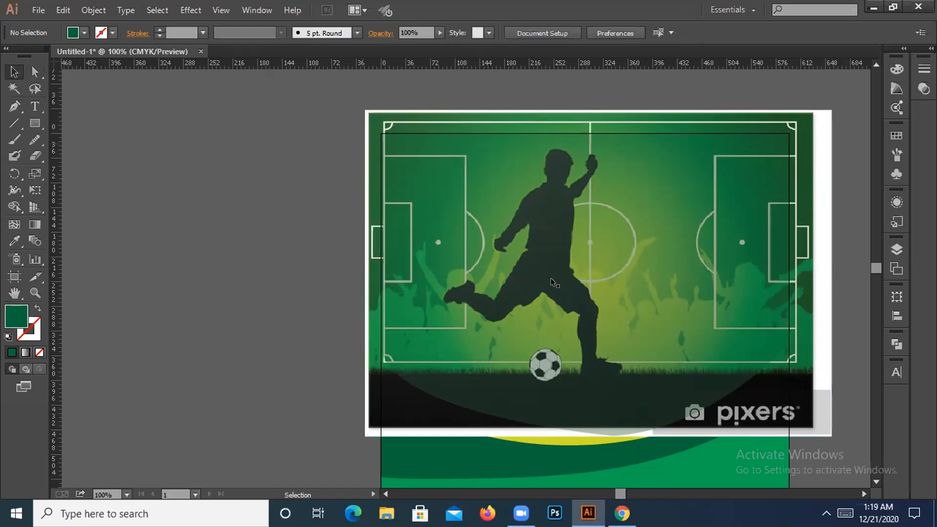
left_click_drag(830, 434, 831, 447)
mouse_move(831, 272)
left_mouse_down()
mouse_move(818, 278)
mouse_move(828, 277)
left_mouse_up()
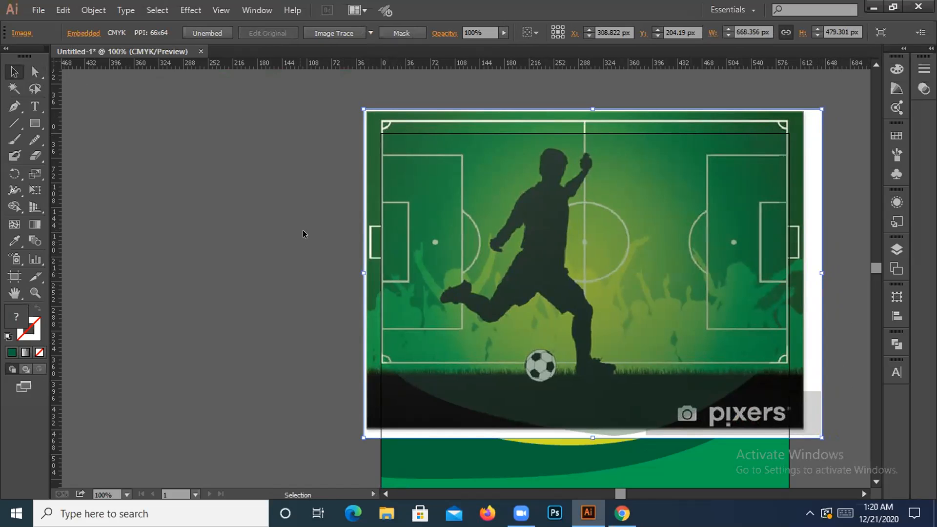
left_click(268, 225)
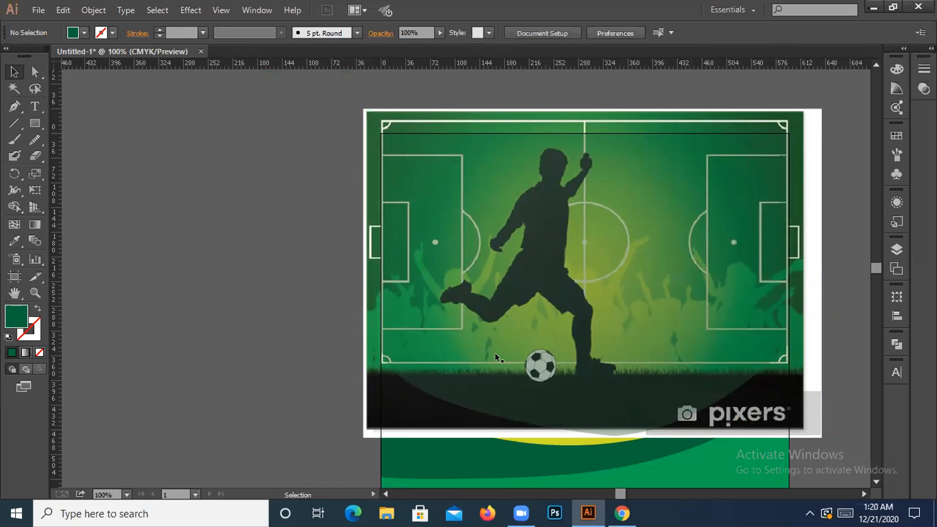
Return the green curved shape to 100% opacity.
left_click(473, 143)
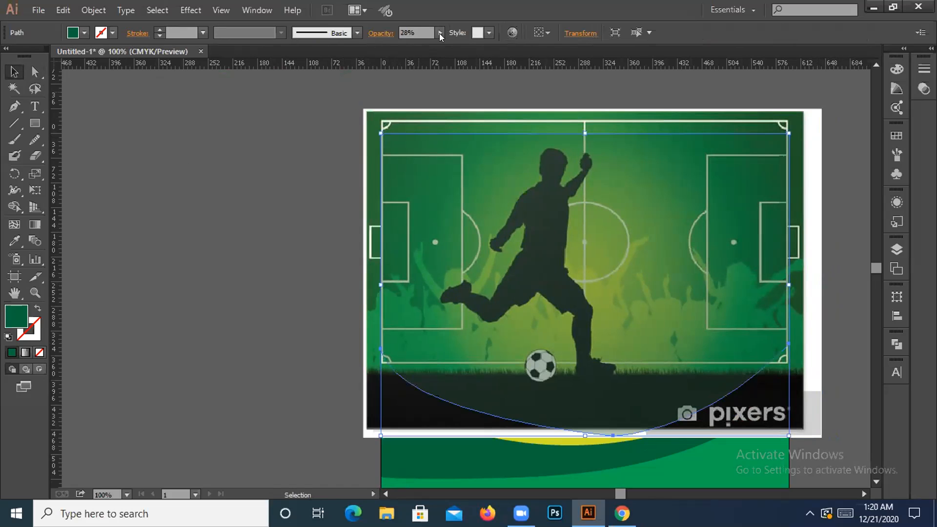
left_click(440, 33)
left_click_drag(442, 45, 398, 46)
left_click(350, 145)
key("ctrl+z")
key("ctrl+z")
key("ctrl+z")
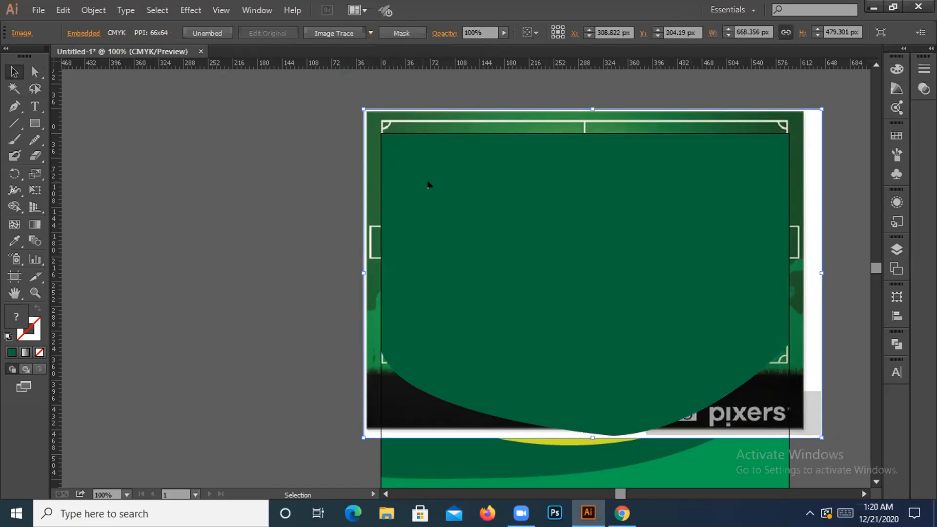
Make a clipping mask from the green curved shape and the football image, and clear the selection.
left_click(391, 152)
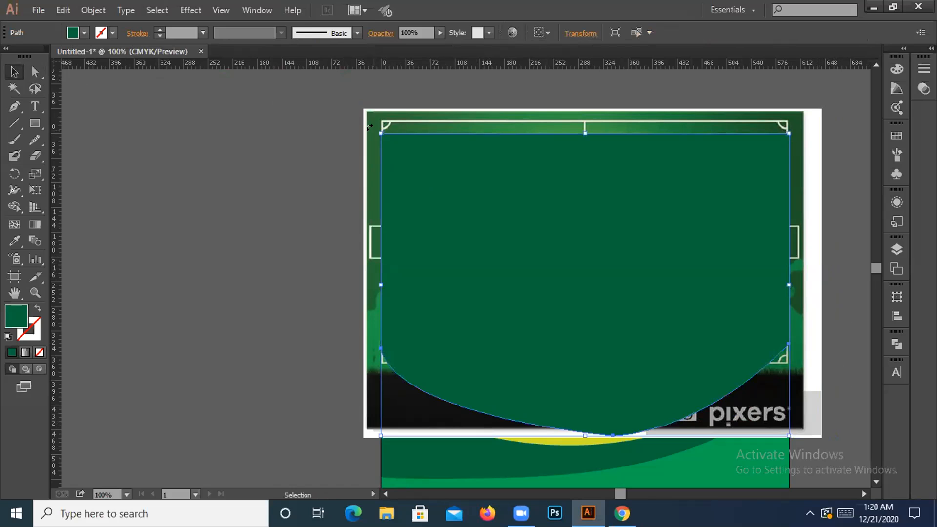
left_click(367, 125, "shift")
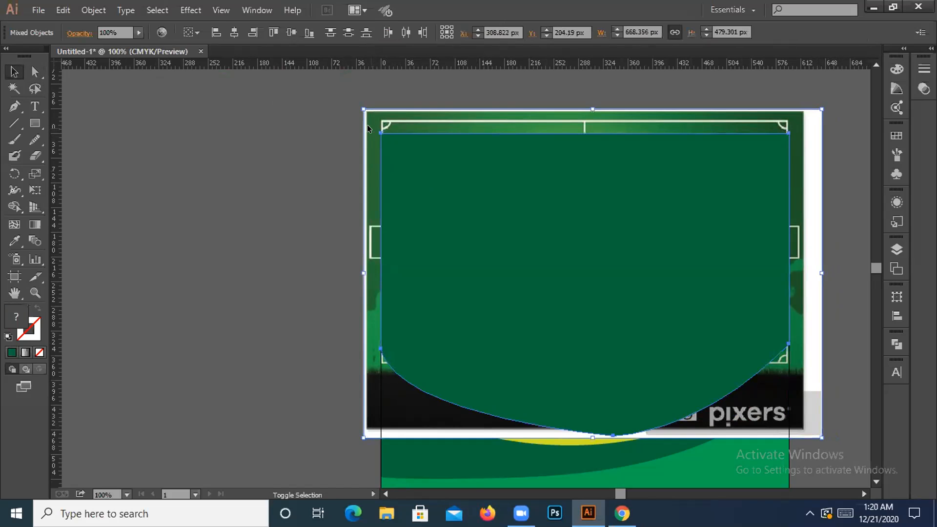
right_click(405, 190)
left_click(459, 270)
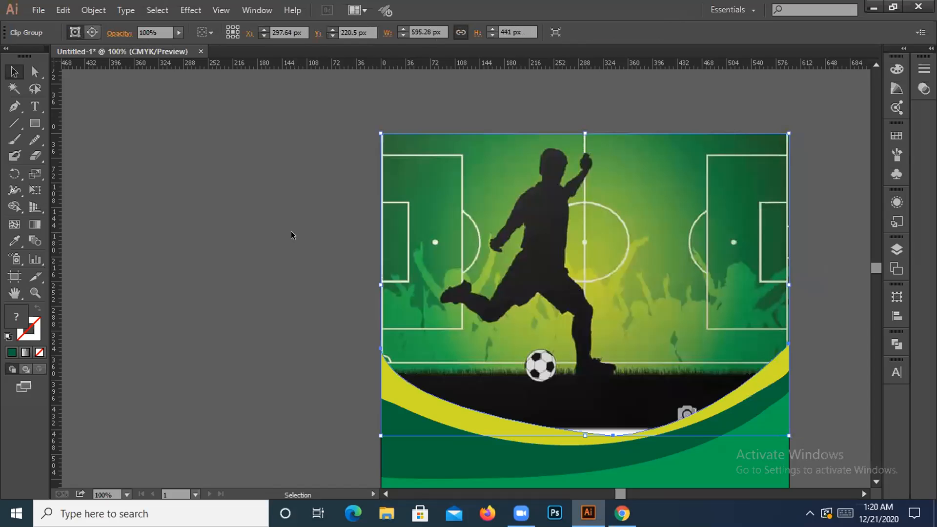
left_click(291, 231)
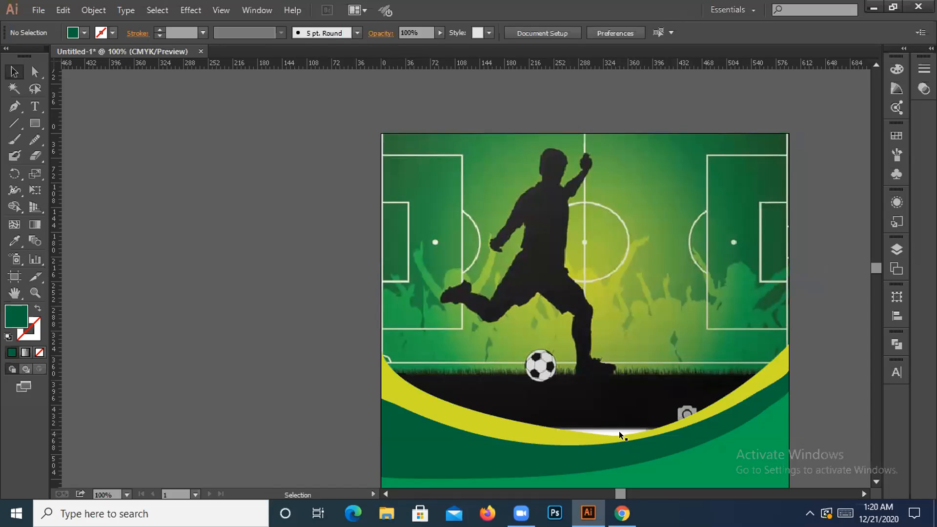
Undo the clipping mask and stretch the football image's lower edge down past the bottom of the green curve.
key("ctrl+z")
key("ctrl+z")
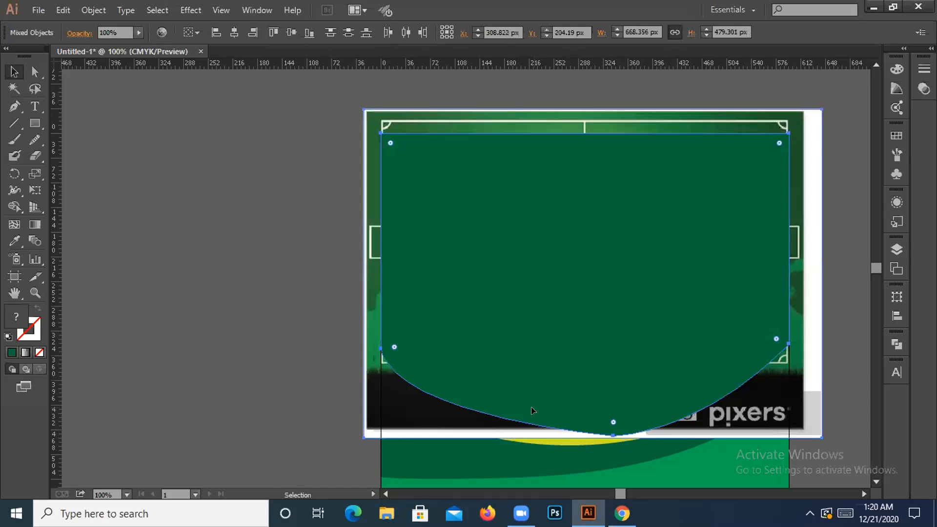
left_click(851, 314)
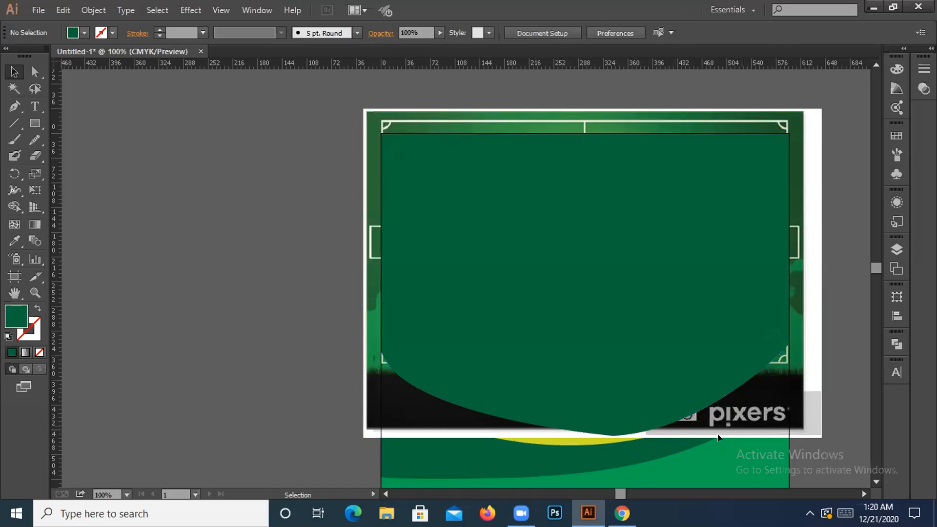
left_click(717, 435)
left_click_drag(591, 433, 592, 450)
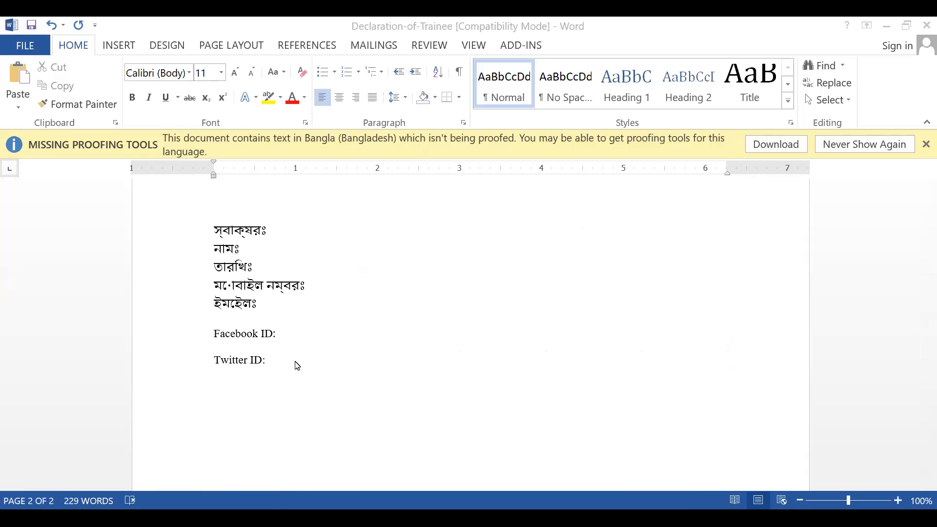
Review the Declaration-of-Trainee document in Word, from the signature and social ID fields back up through the declaration text.
scroll(314, 383, "down", 5)
scroll(312, 377, "up", 4)
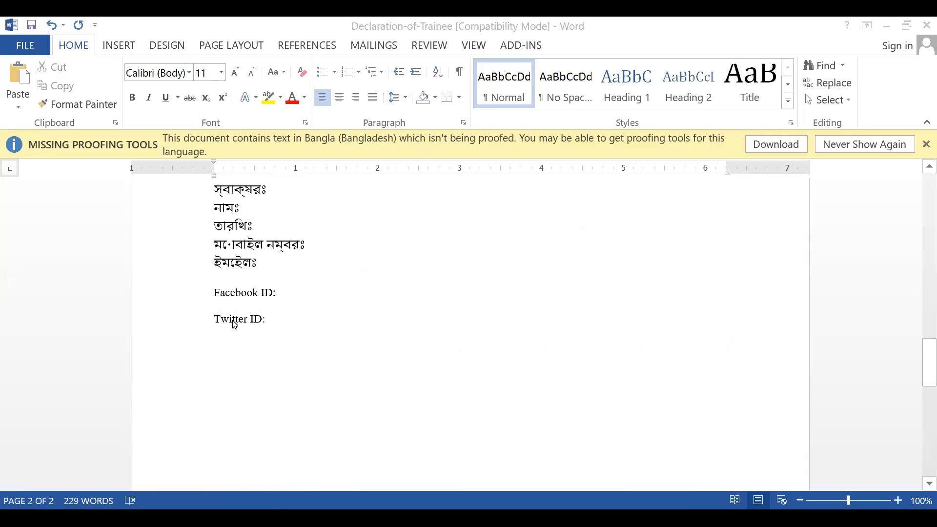
scroll(234, 324, "up", 10)
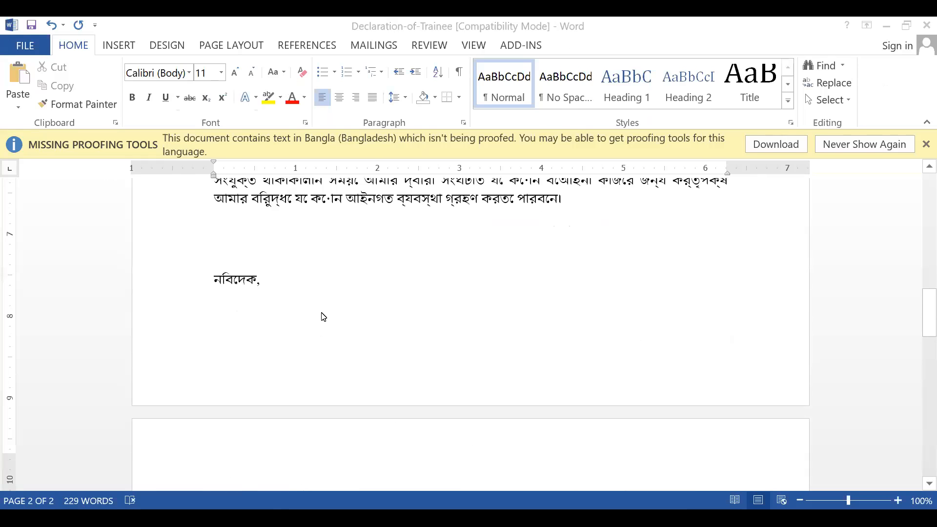
scroll(302, 298, "up", 3)
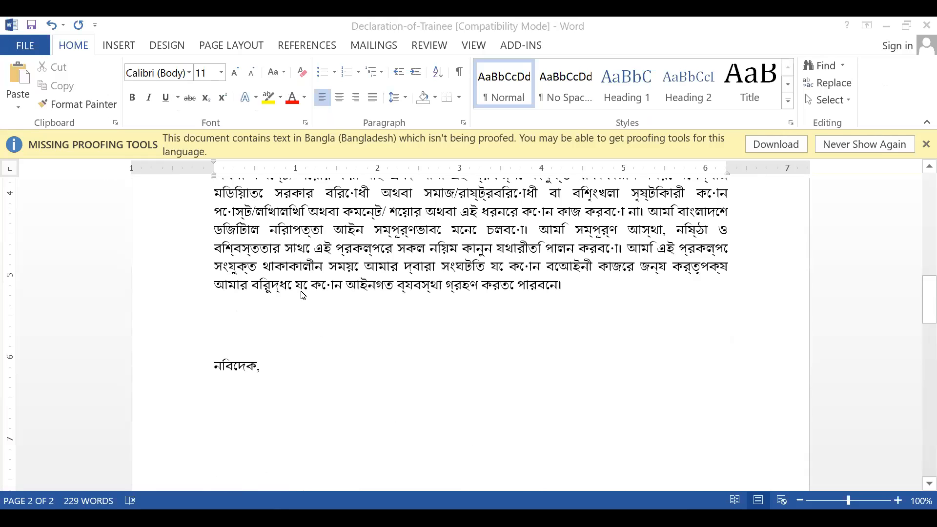
scroll(433, 421, "up", 8)
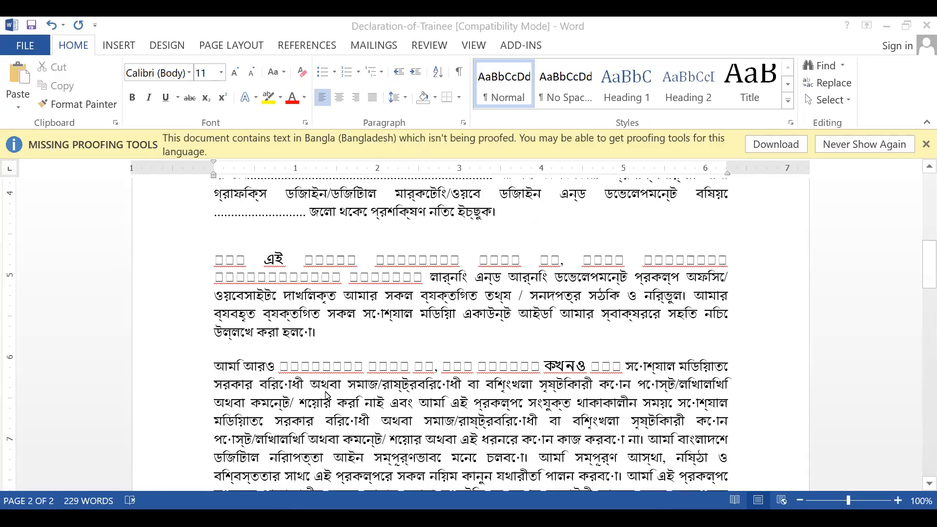
scroll(327, 396, "down", 5)
scroll(327, 396, "up", 13)
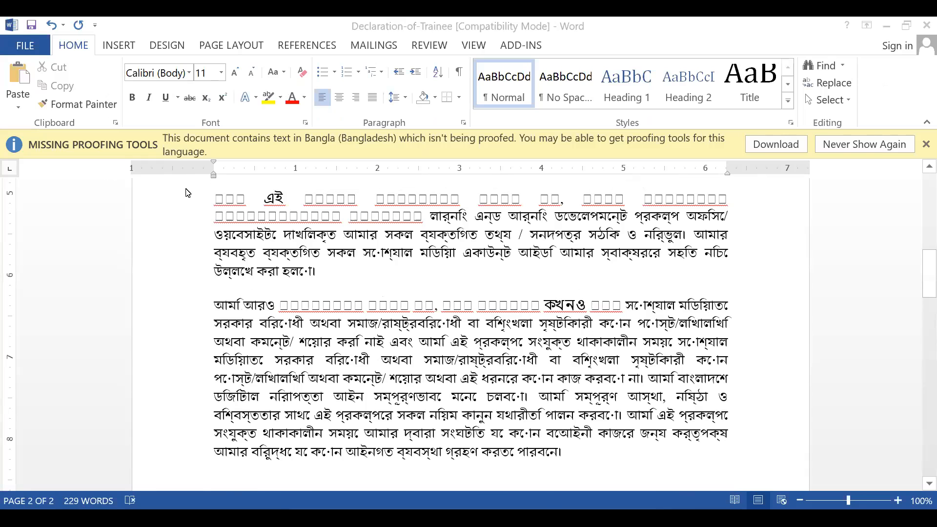
scroll(251, 246, "up", 9)
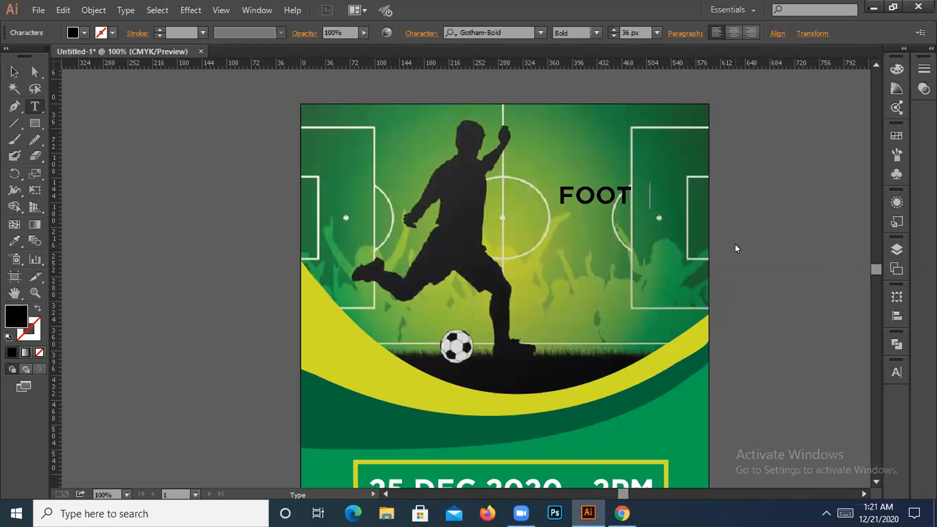
Complete the two-line title "FOOTBALL MATCH" and move it down beside the player's standing leg.
type("BALL")
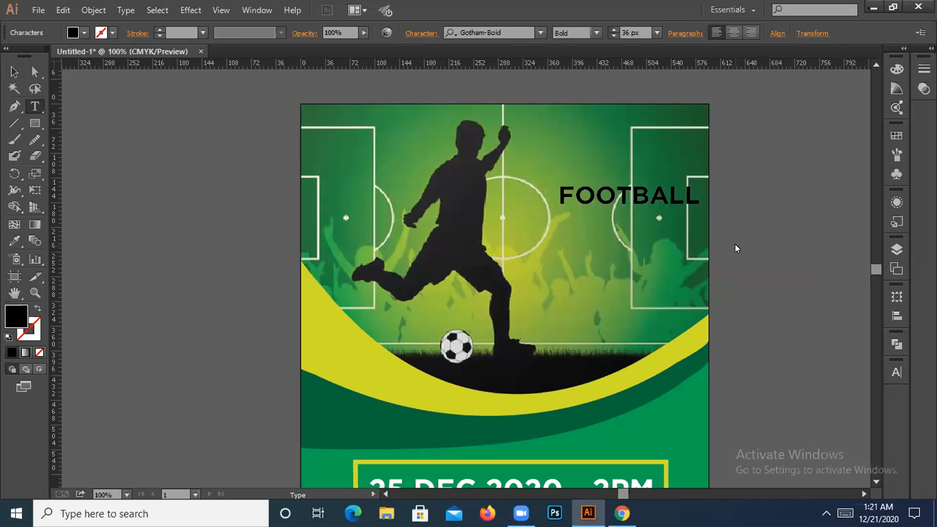
key("Return")
type("MATCH")
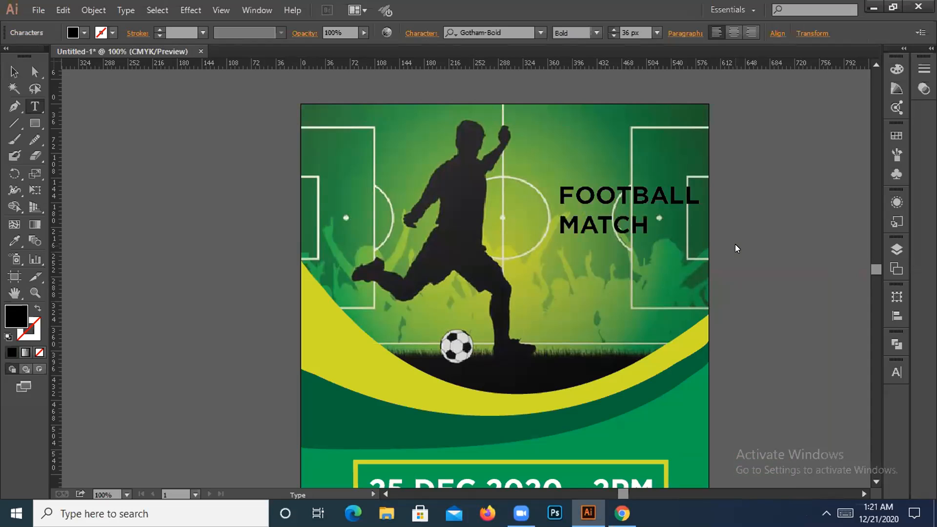
left_click(14, 72)
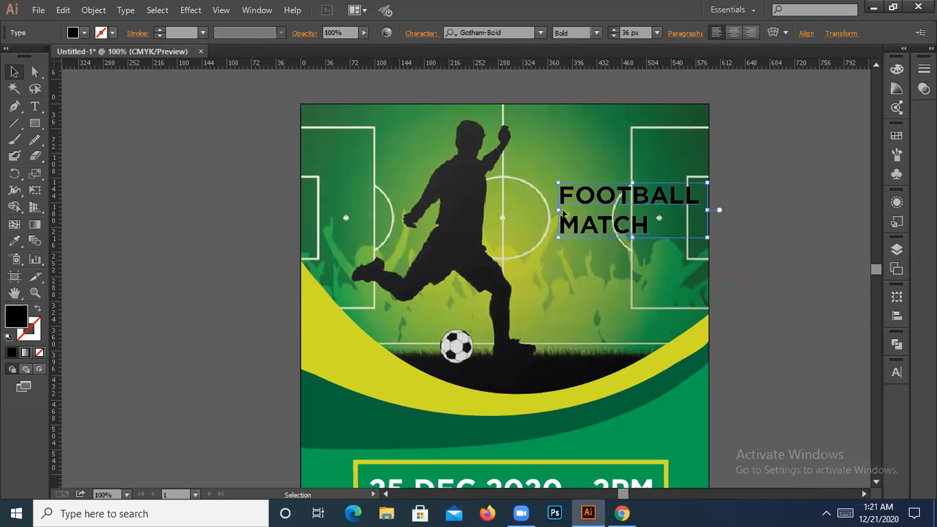
left_click_drag(614, 220, 586, 322)
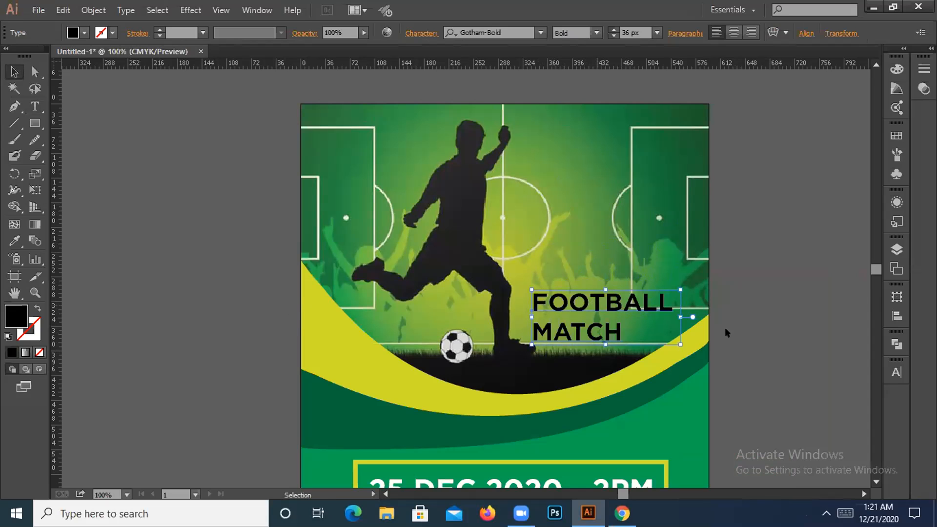
Reduce the "FOOTBALL MATCH" title's font size to 31 px and shift the text slightly right and down.
key("ctrl+t")
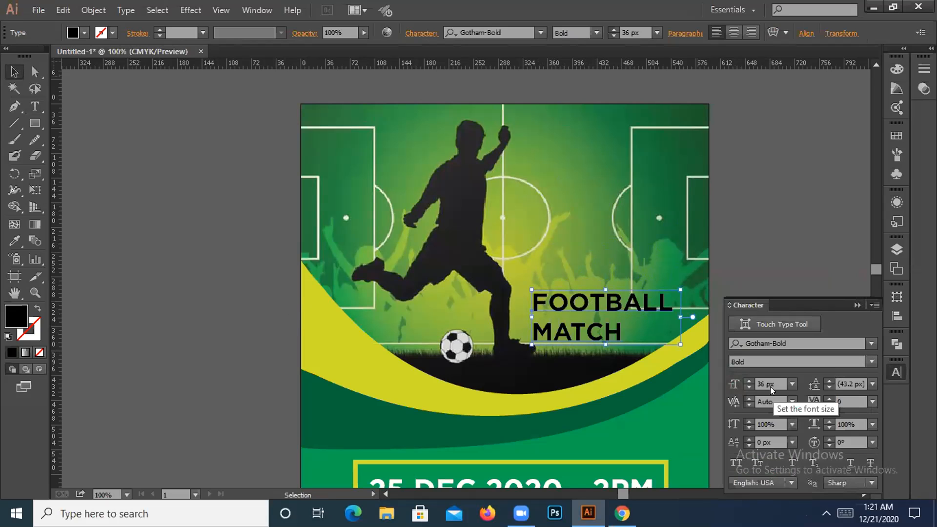
left_click(770, 383)
key("Down")
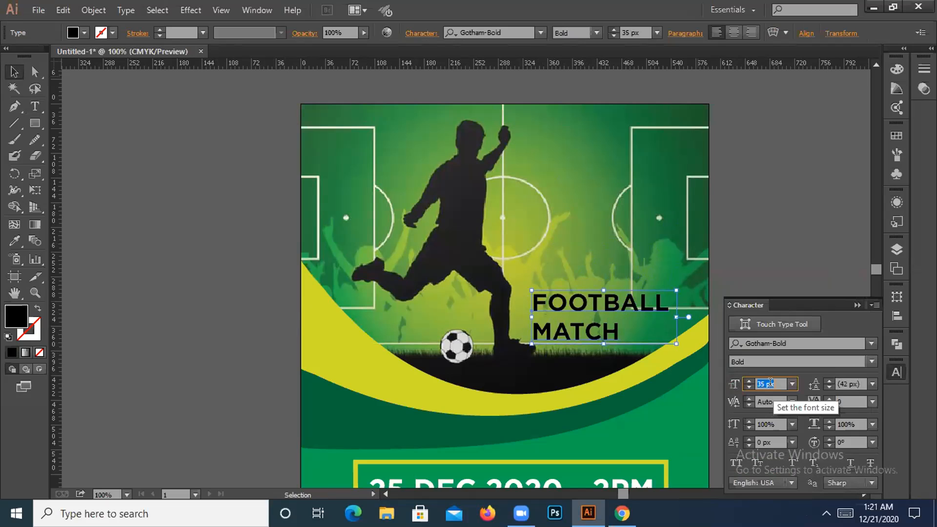
key("Down")
key("Down")
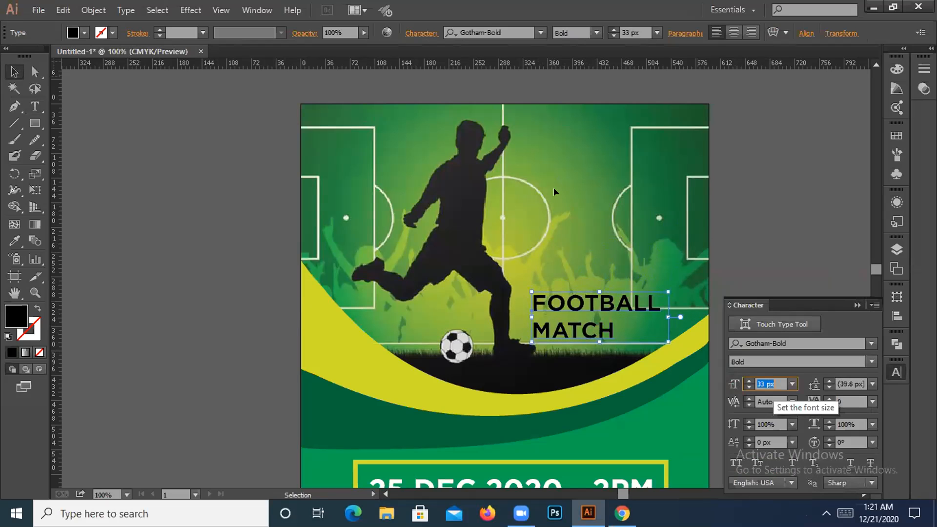
mouse_move(578, 299)
left_mouse_down()
mouse_move(554, 152)
mouse_move(564, 135)
mouse_move(585, 207)
mouse_move(593, 303)
left_mouse_up()
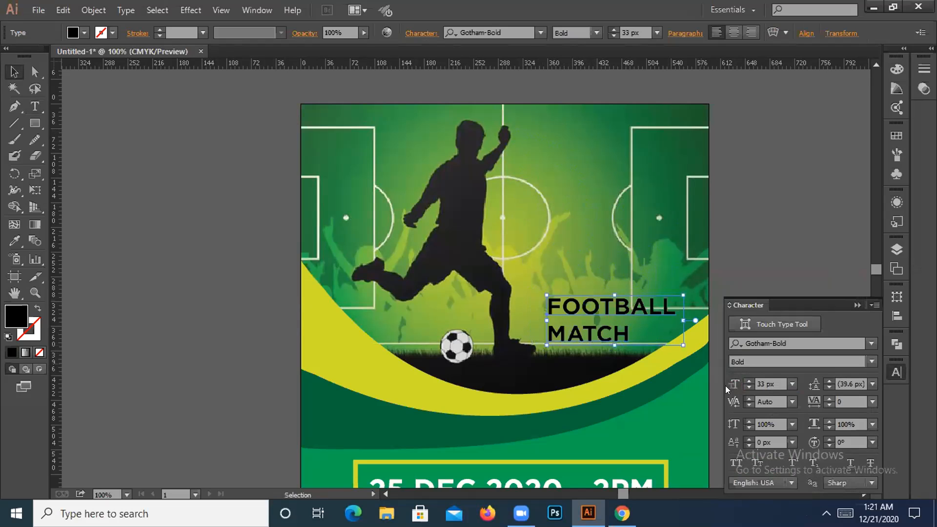
scroll(759, 390, "down", 1)
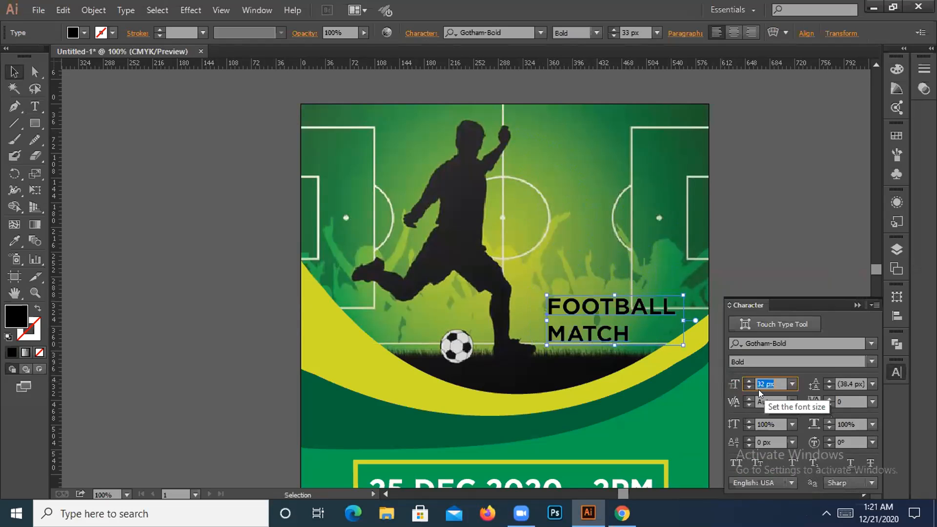
scroll(759, 391, "down", 1)
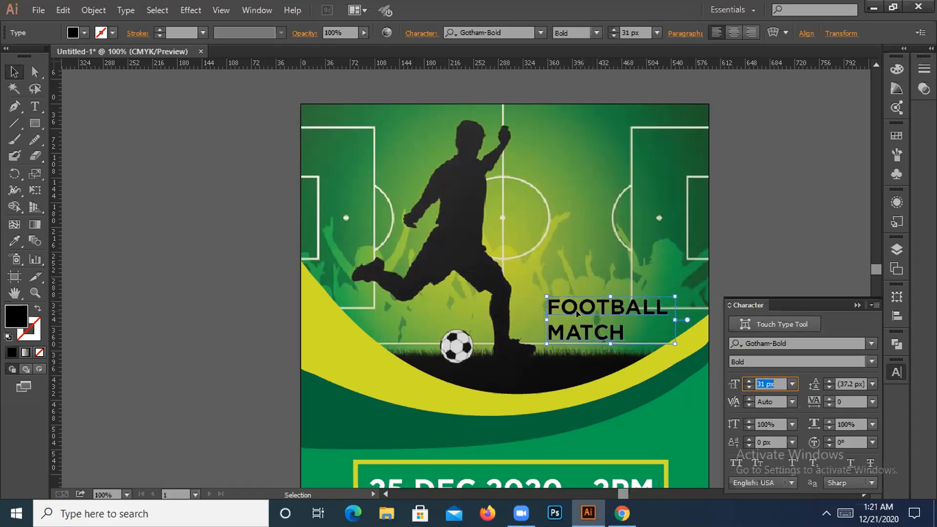
Move the "FOOTBALL MATCH" title up and left beside the player's standing leg and reduce its font size to 27 px.
left_click_drag(577, 313, 569, 313)
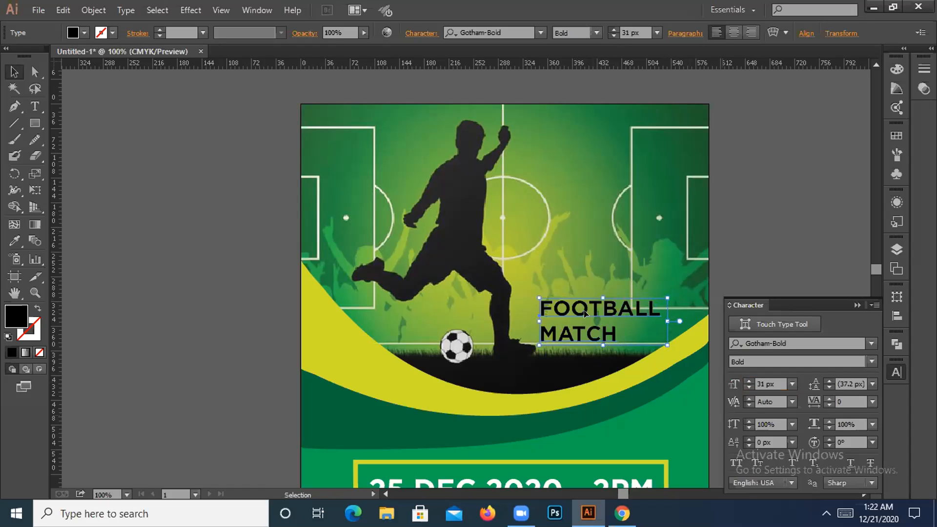
left_click_drag(569, 300, 552, 284)
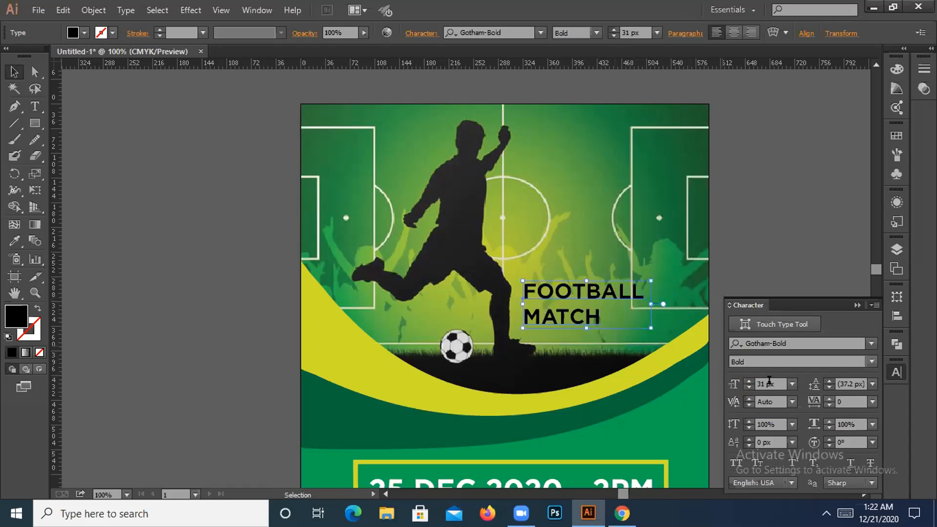
left_click(769, 380)
scroll(769, 381, "down", 2)
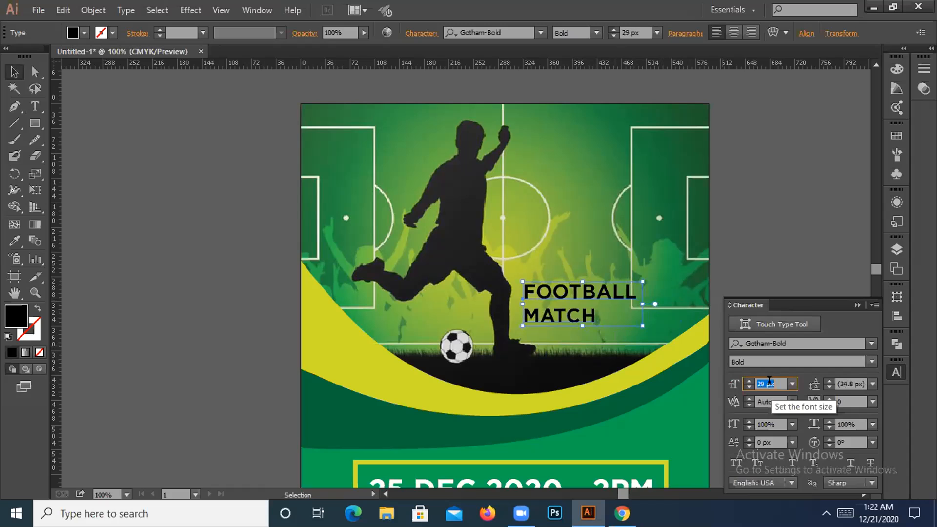
scroll(770, 380, "down", 2)
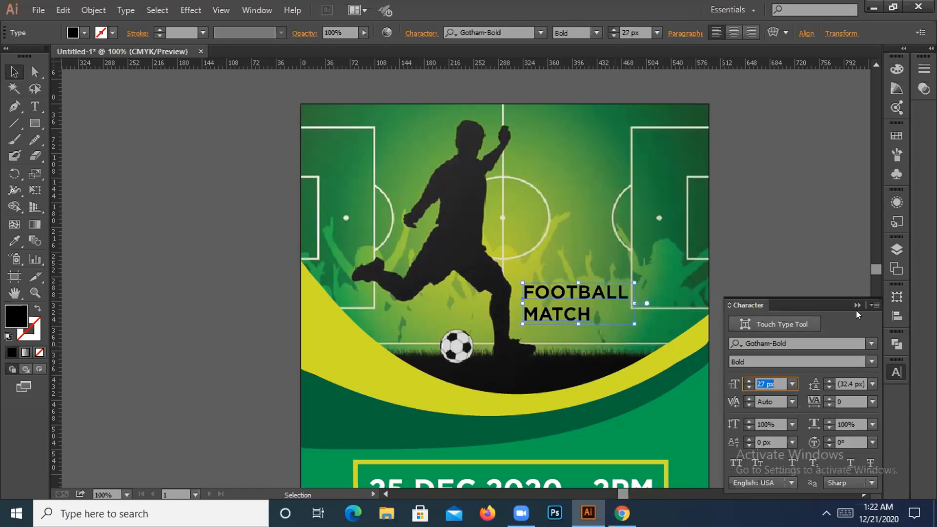
left_click(683, 300)
left_click(578, 300)
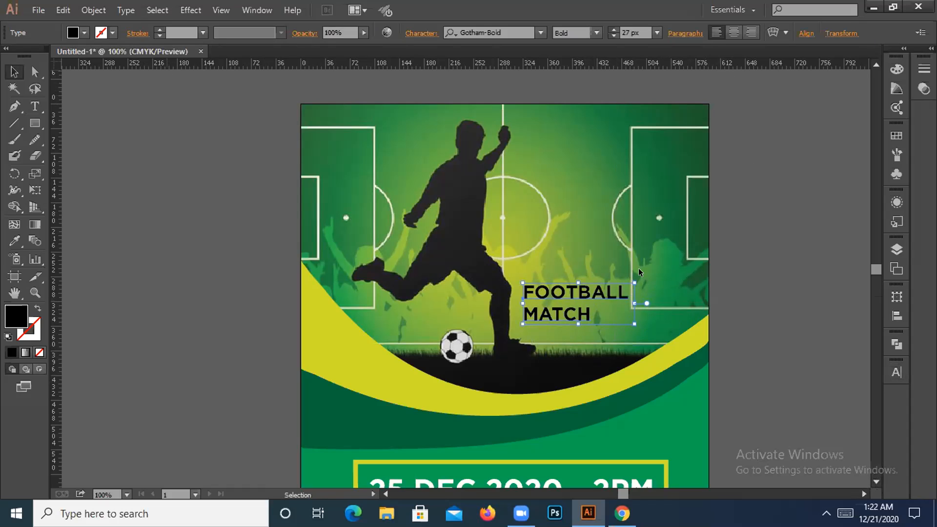
left_click(763, 249)
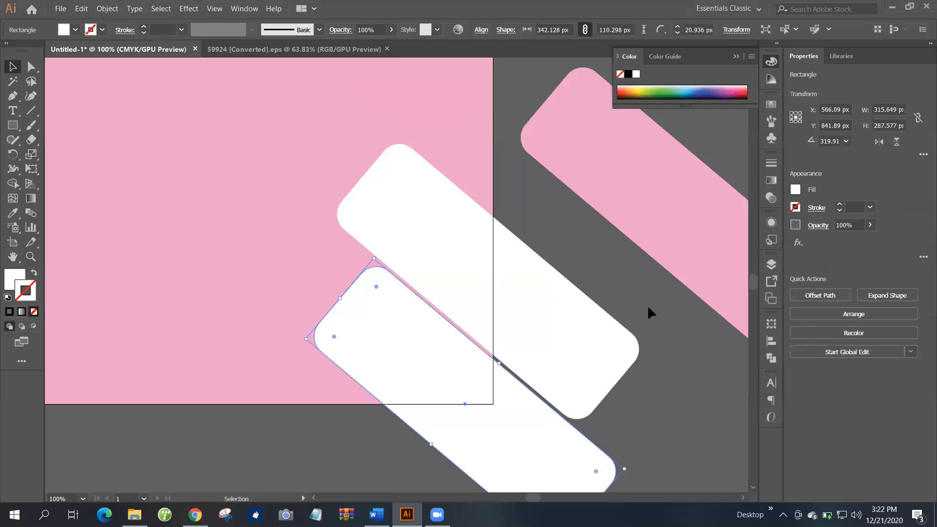
On the pink shopping flyer, slim the upper white rounded rectangle to a shape height of 104.857 px.
left_click(649, 337)
scroll(649, 337, "down", 2)
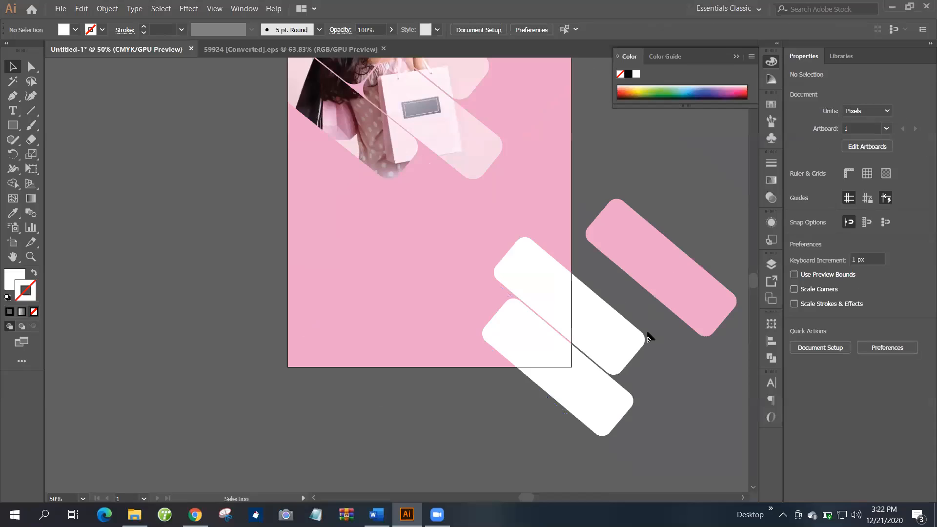
scroll(612, 302, "down", 1)
scroll(544, 332, "up", 1)
scroll(544, 332, "right", 5)
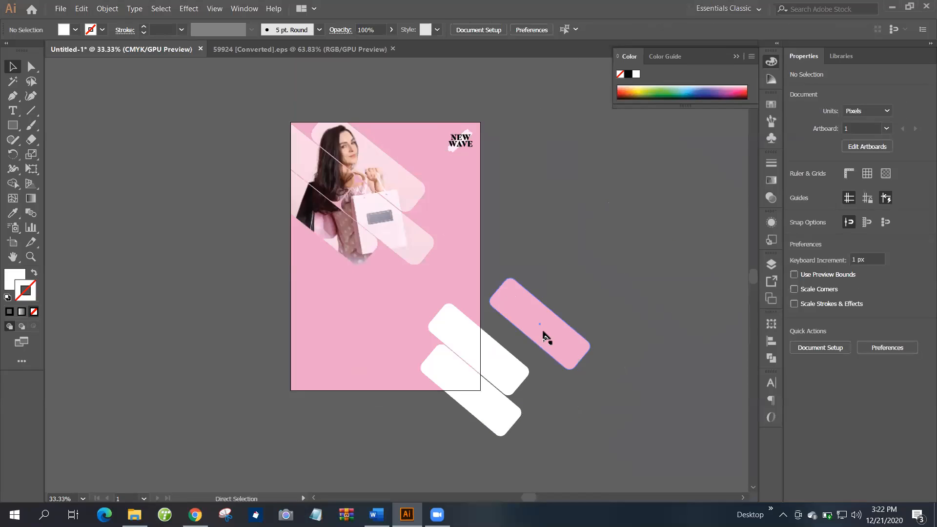
scroll(423, 341, "right", 4)
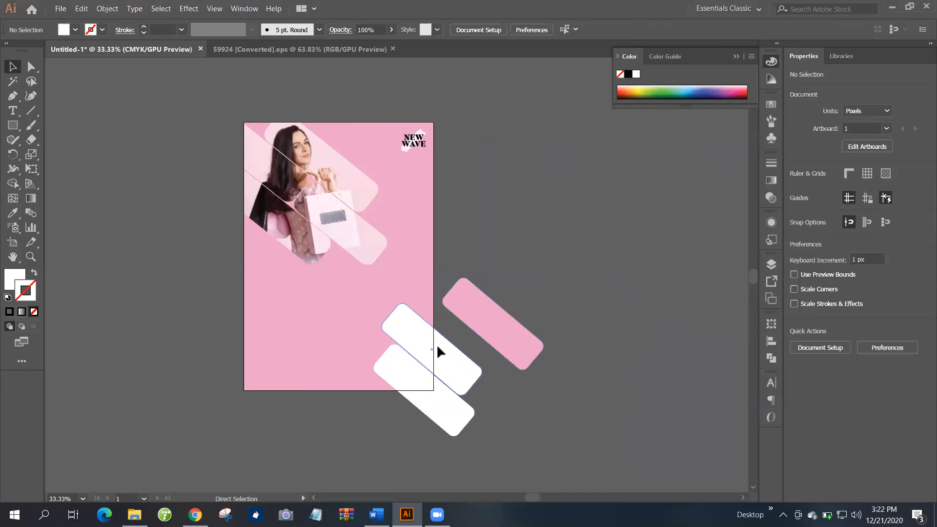
scroll(477, 335, "up", 4)
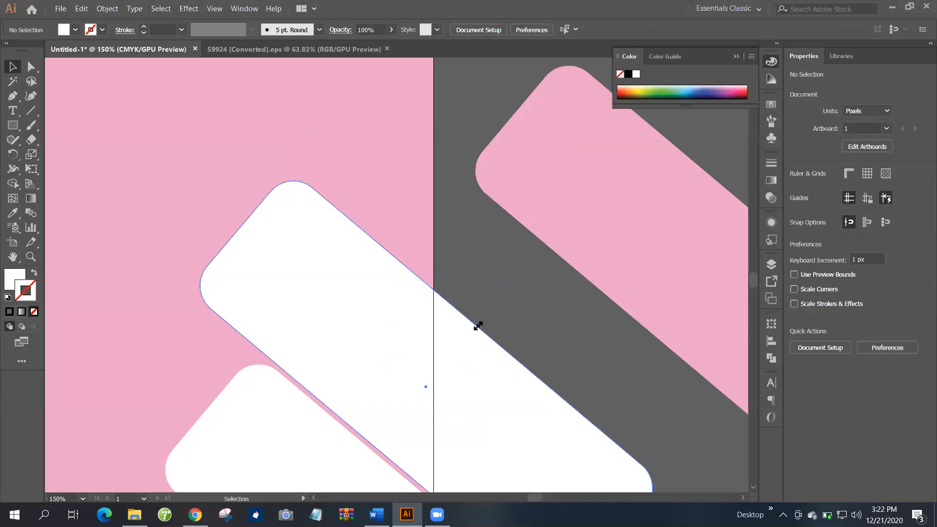
left_click(475, 334)
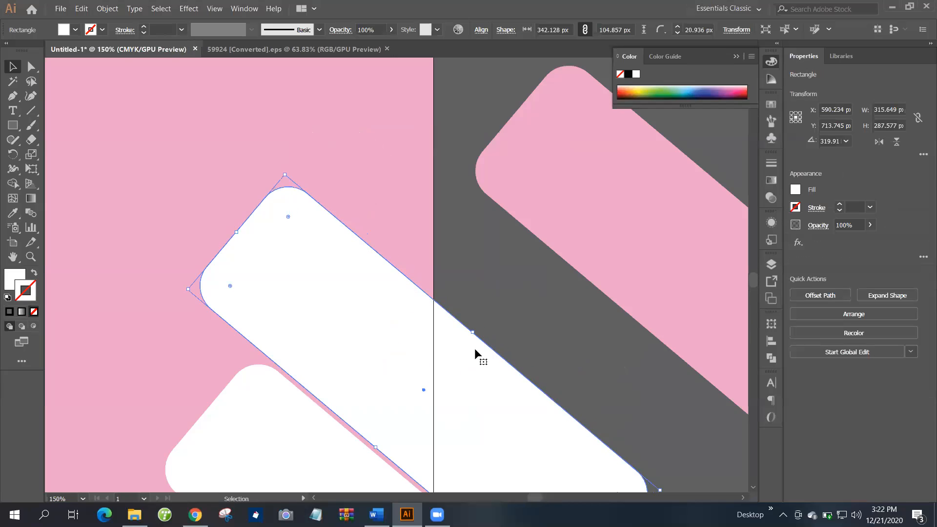
Slim the lower white rounded rectangle at the flyer's bottom corner to a matching shape height of 104.857 px.
scroll(437, 385, "down", 9)
left_click(464, 411)
scroll(466, 399, "down", 2)
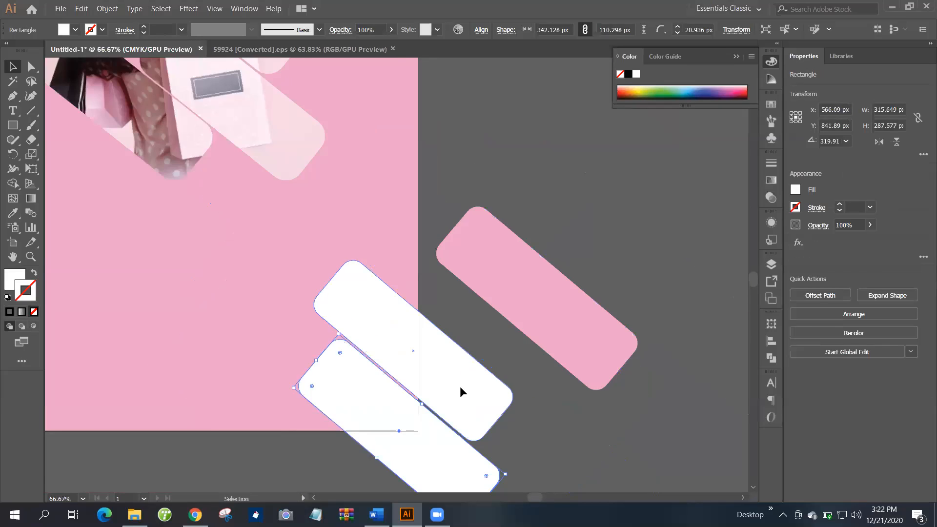
left_click_drag(439, 454, 445, 469)
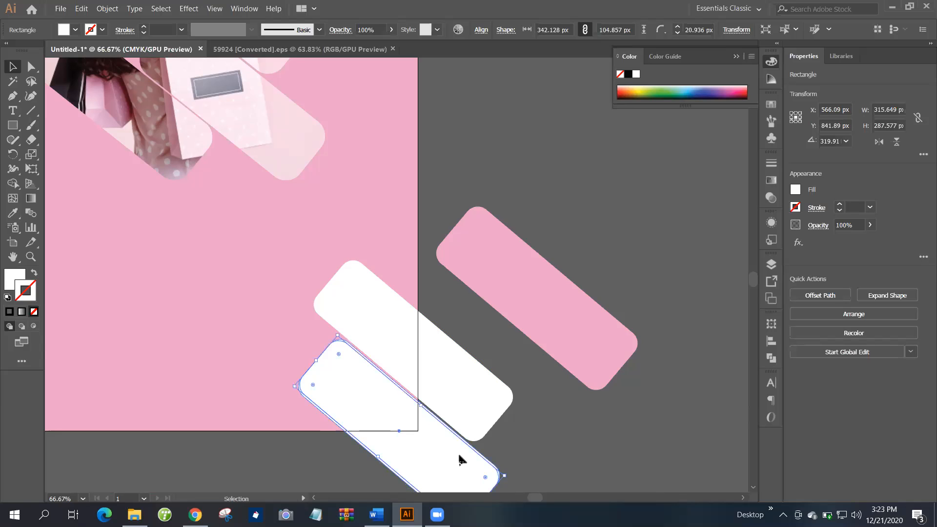
Nudge the upper white rounded rectangle down toward the lower one to narrow the gap between them.
left_click(544, 440)
scroll(487, 456, "down", 3)
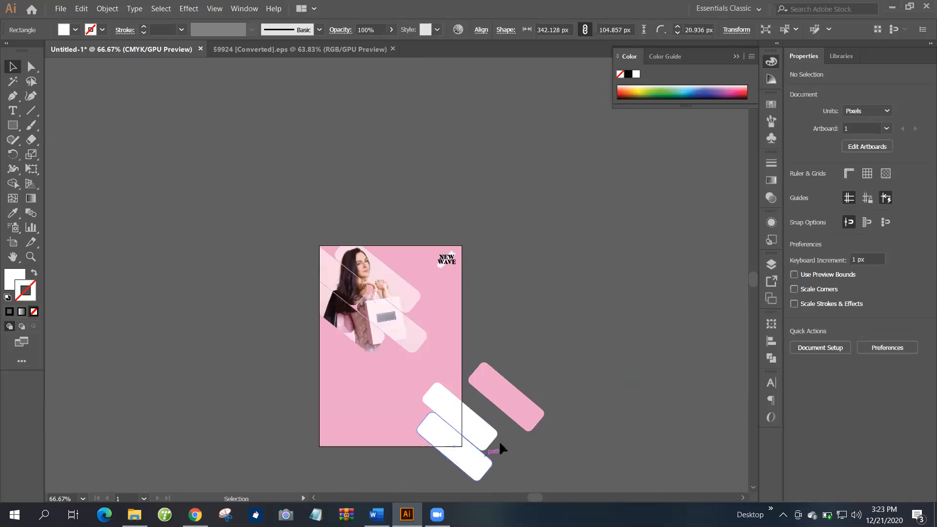
scroll(503, 467, "up", 2)
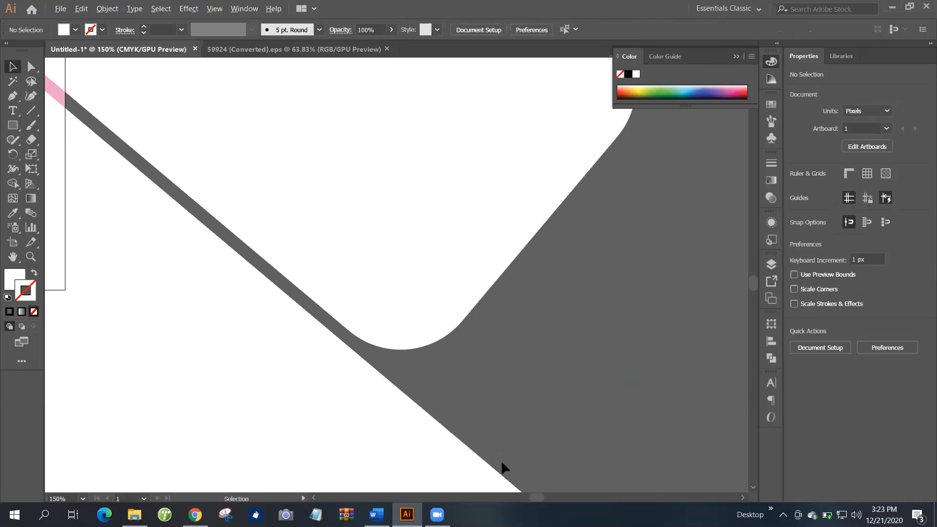
scroll(497, 472, "up", 3)
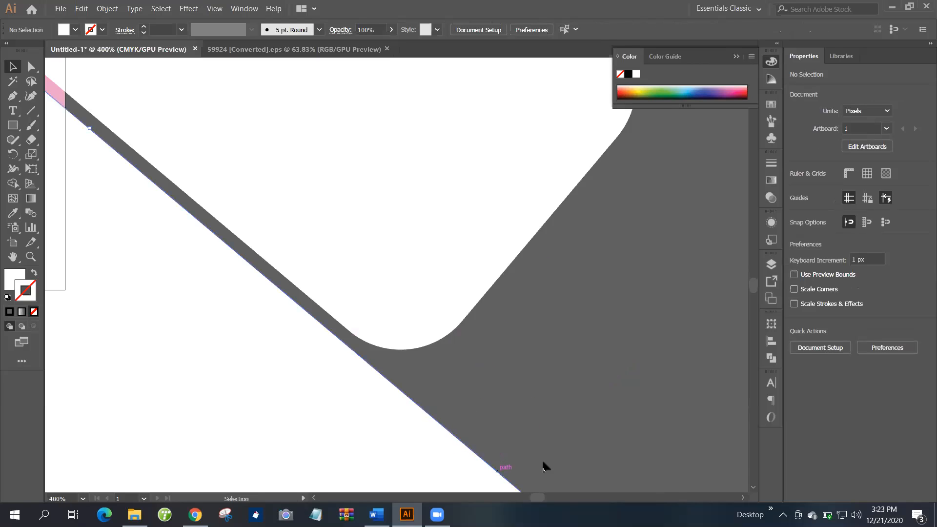
left_click(566, 446)
scroll(567, 446, "down", 3)
left_click(192, 306)
key("ctrl+shift+a")
scroll(191, 307, "up", 1)
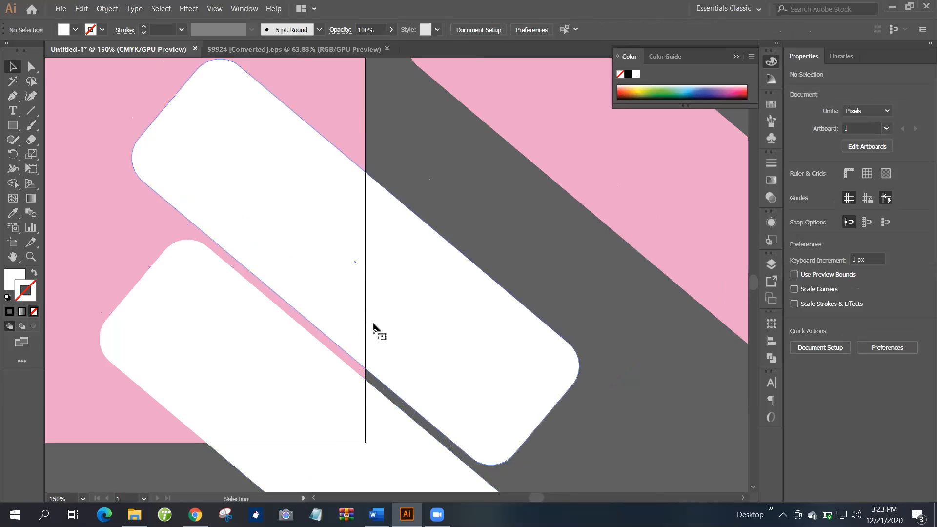
left_click(418, 337)
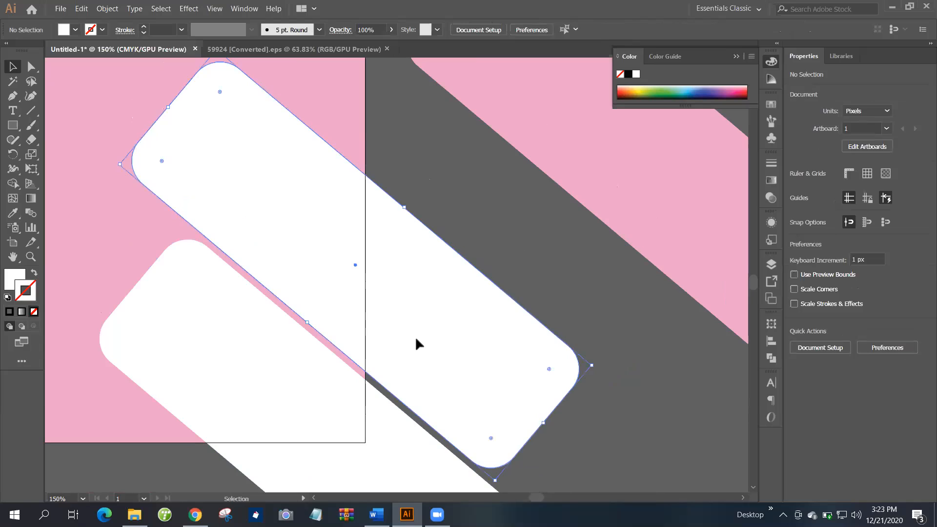
left_click_drag(416, 339, 420, 343)
scroll(362, 357, "up", 3)
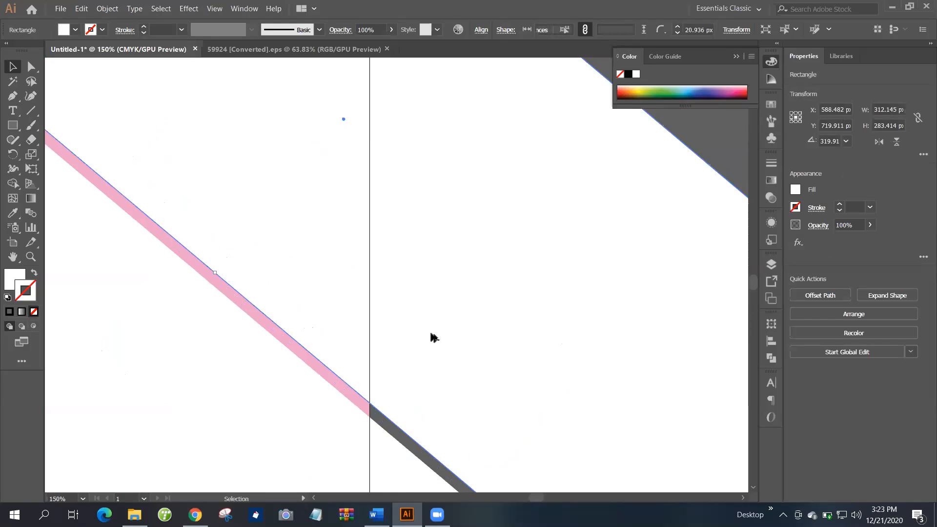
Delete the spare pink rounded rectangle lying beside the artboard.
scroll(387, 412, "down", 3)
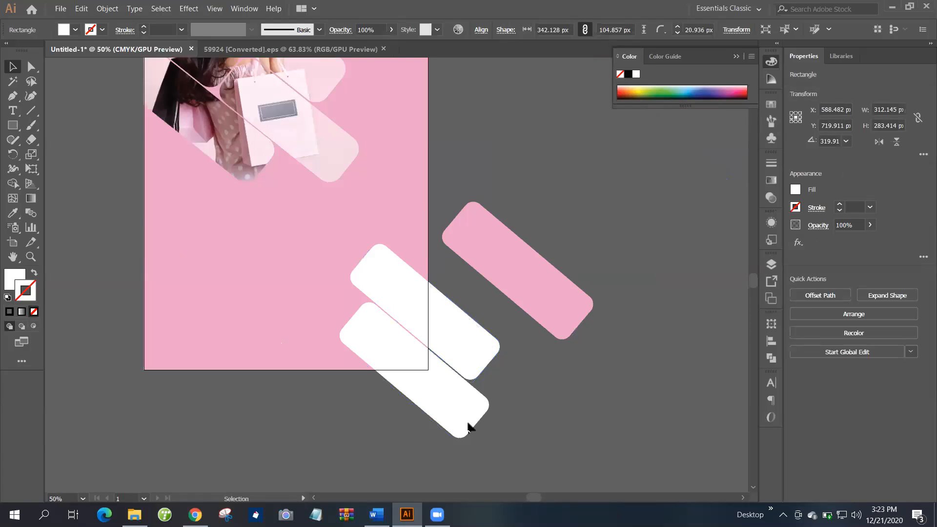
left_click(468, 423)
scroll(468, 424, "up", 4)
scroll(481, 253, "up", 4)
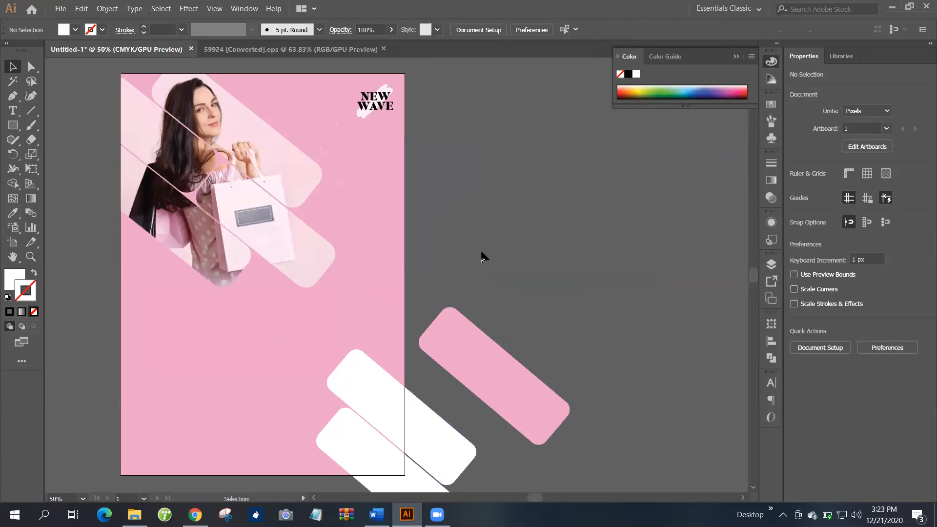
scroll(571, 358, "down", 3)
scroll(571, 359, "left", 3)
left_click(571, 363)
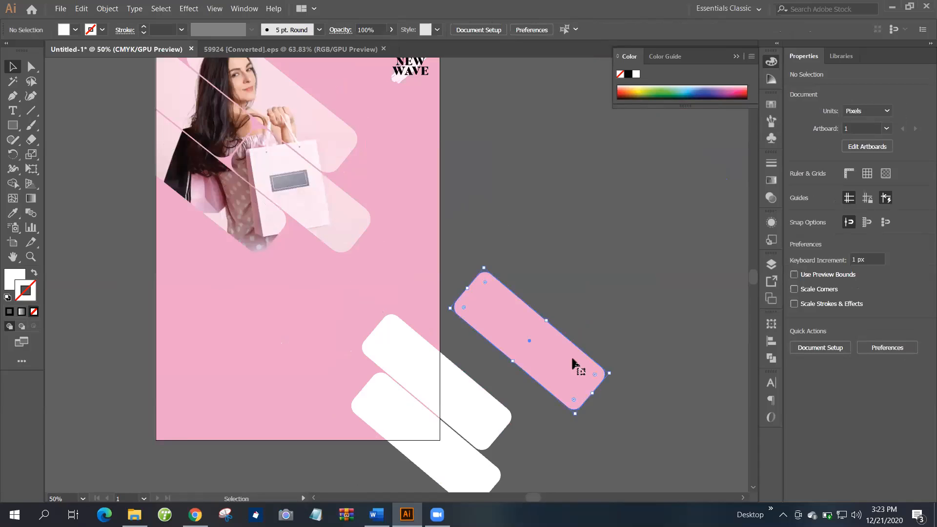
key("Delete")
scroll(572, 364, "down", 1)
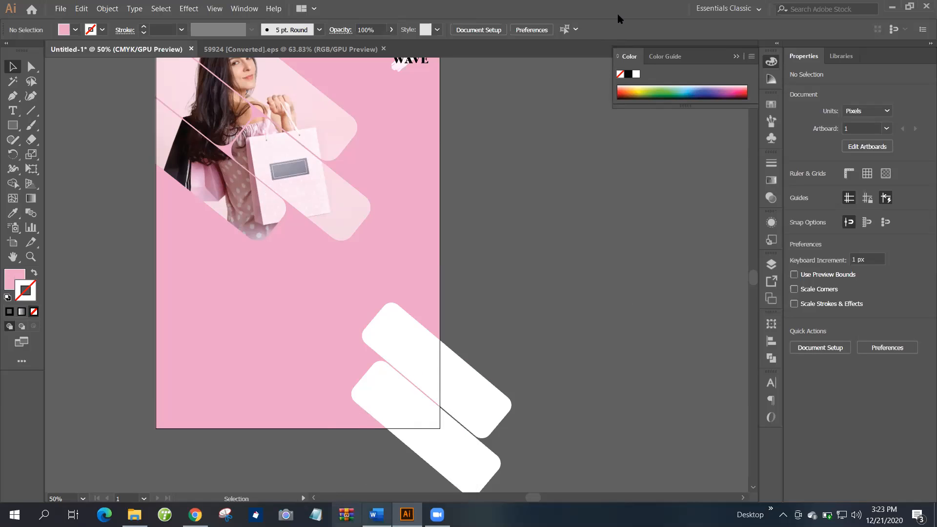
Switch to Chrome and look through the "shooping women" image results for another photo to fill the white rounded rectangles.
key("alt+Tab")
scroll(283, 350, "up", 5)
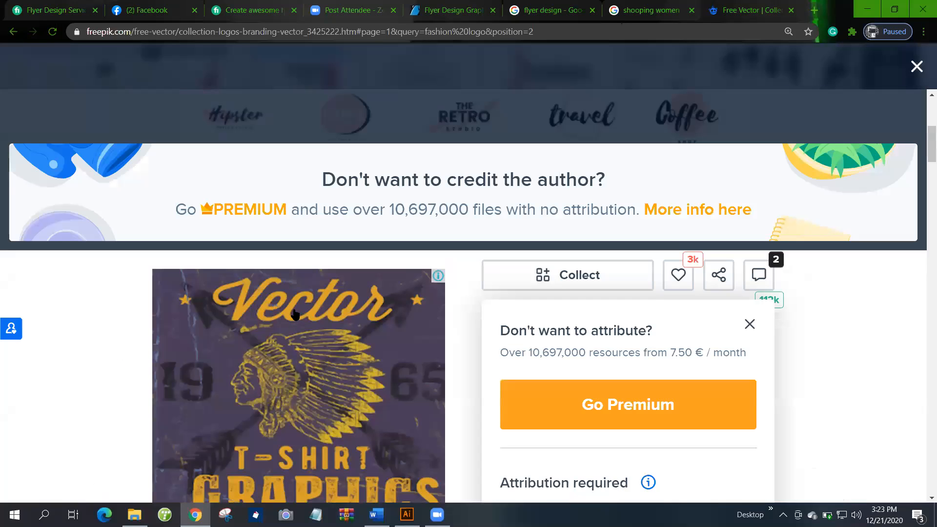
key("ctrl+shift+Tab")
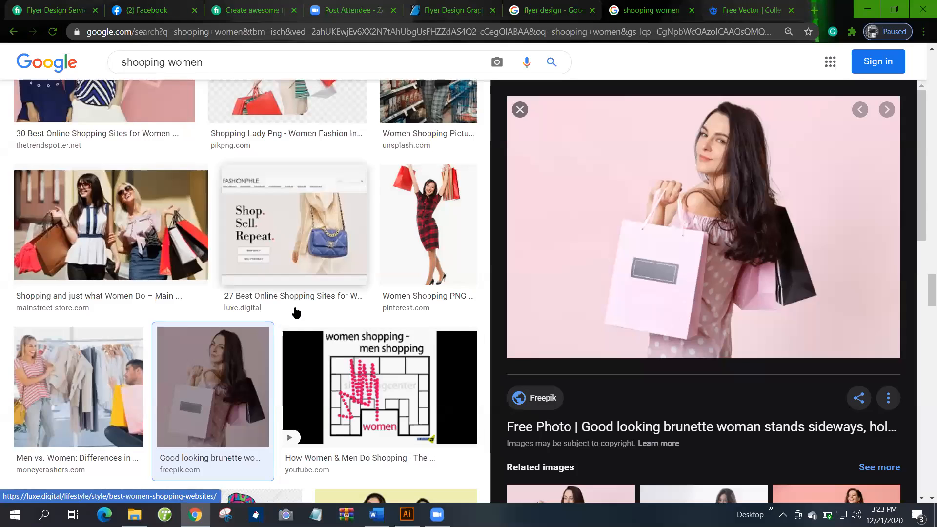
scroll(296, 312, "down", 4)
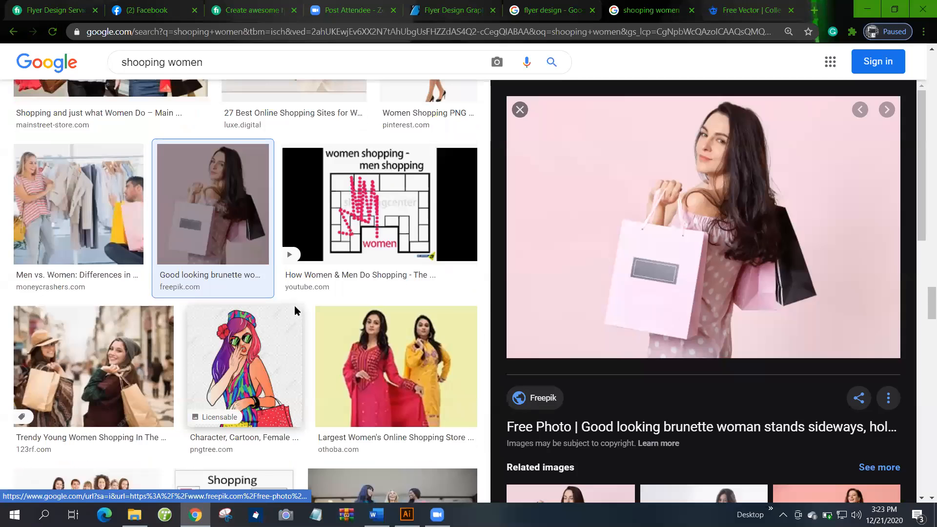
scroll(295, 308, "down", 3)
scroll(294, 306, "down", 4)
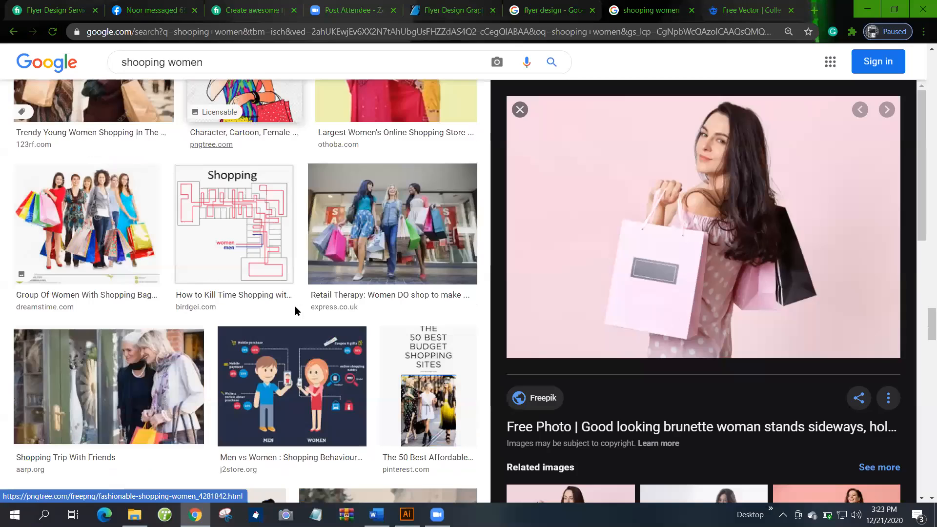
scroll(294, 305, "down", 5)
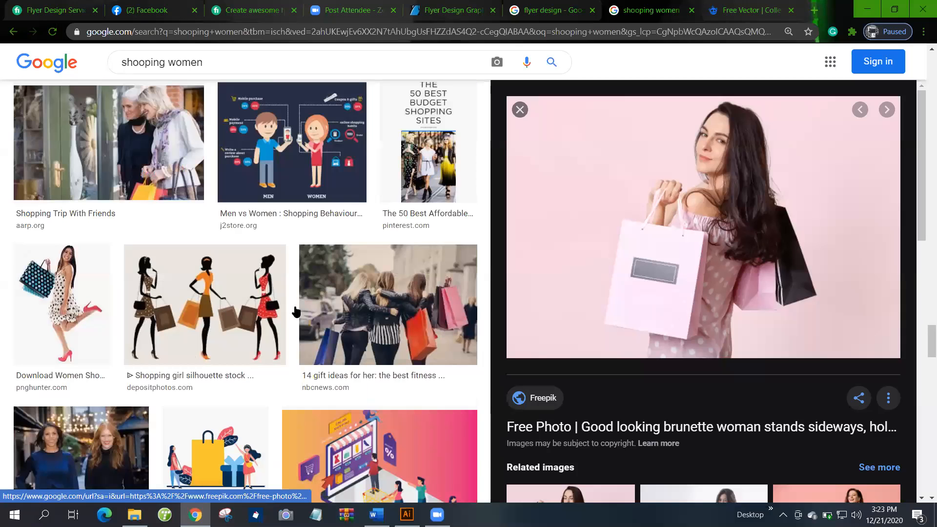
scroll(296, 311, "down", 1)
scroll(294, 307, "down", 5)
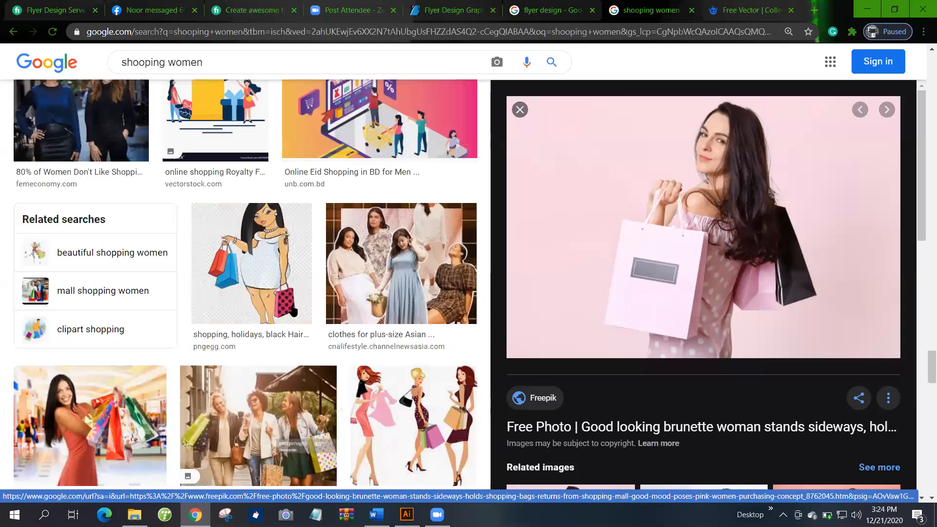
scroll(293, 312, "down", 2)
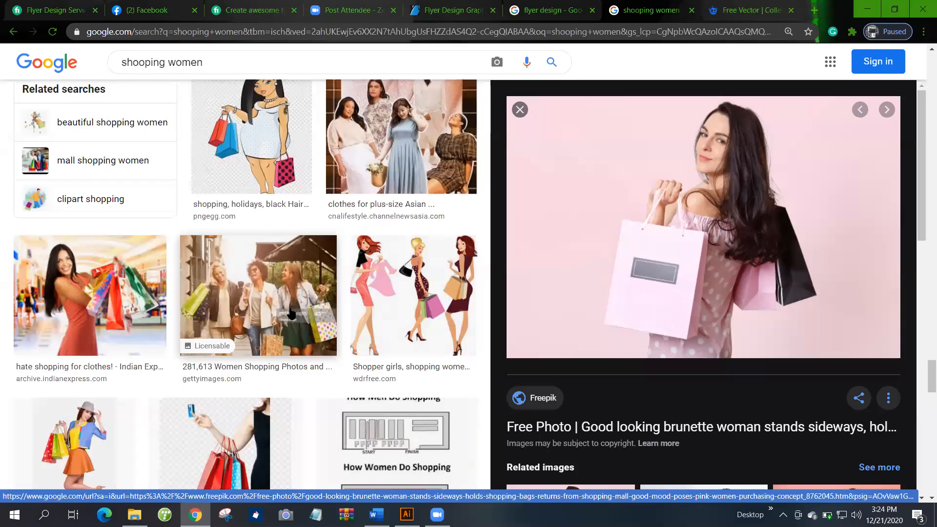
scroll(371, 298, "down", 6)
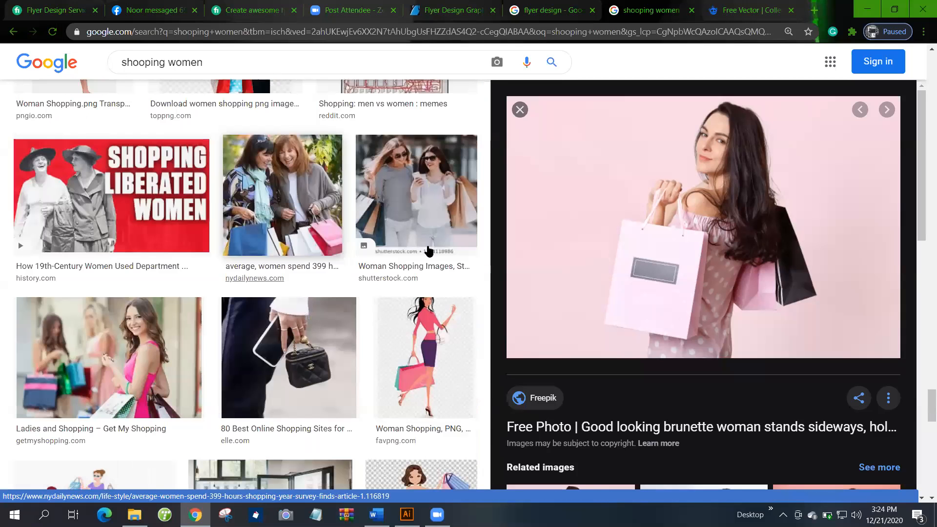
scroll(429, 252, "down", 1)
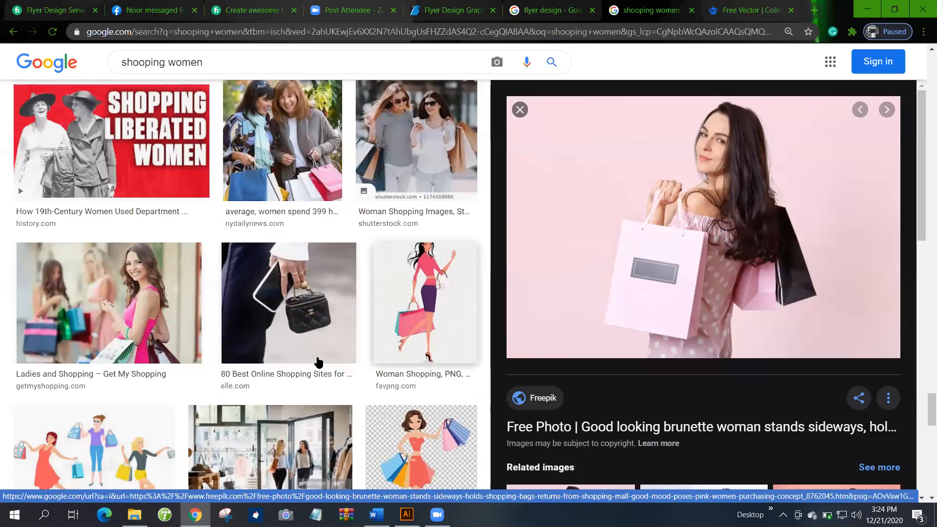
scroll(317, 362, "down", 4)
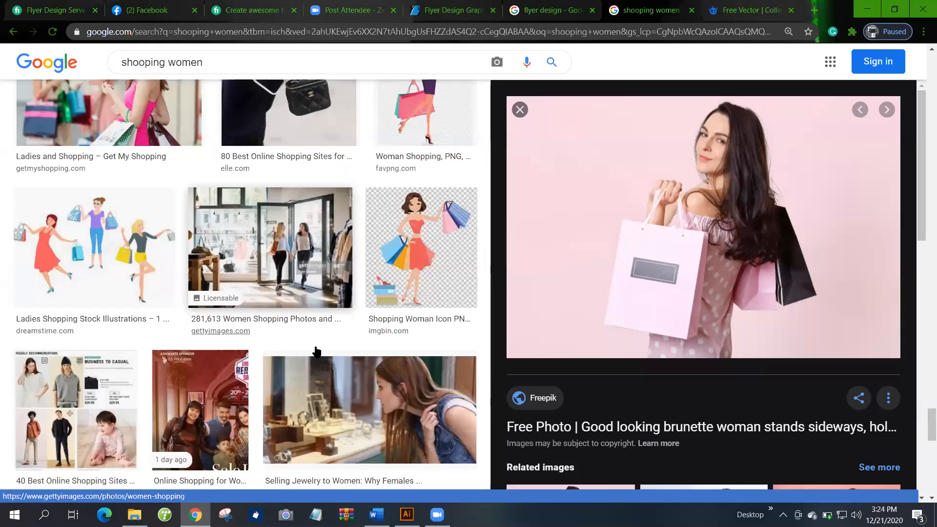
scroll(314, 354, "down", 3)
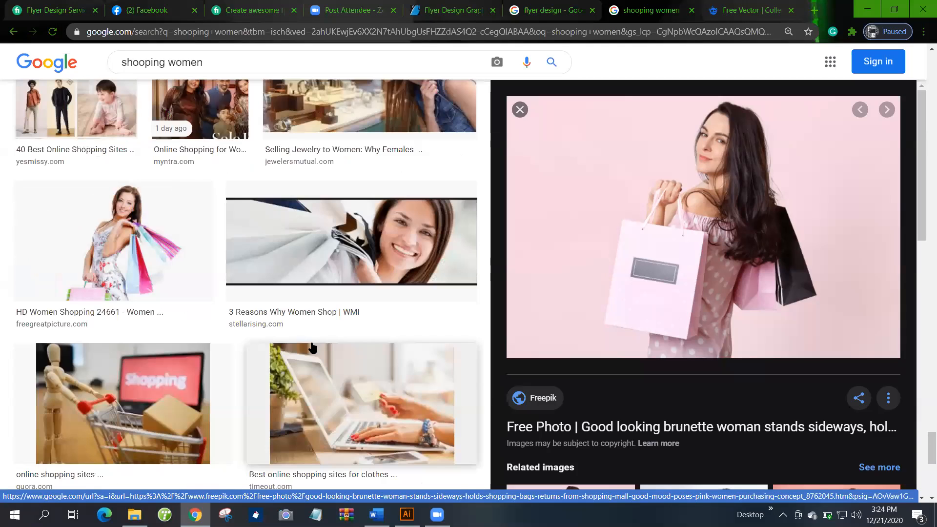
scroll(313, 347, "down", 5)
scroll(311, 350, "down", 4)
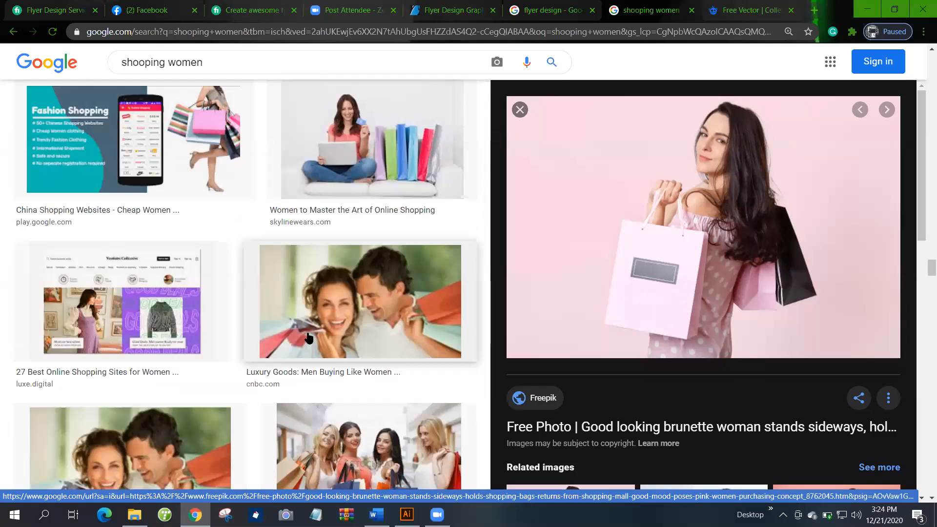
scroll(308, 338, "down", 4)
scroll(308, 337, "down", 4)
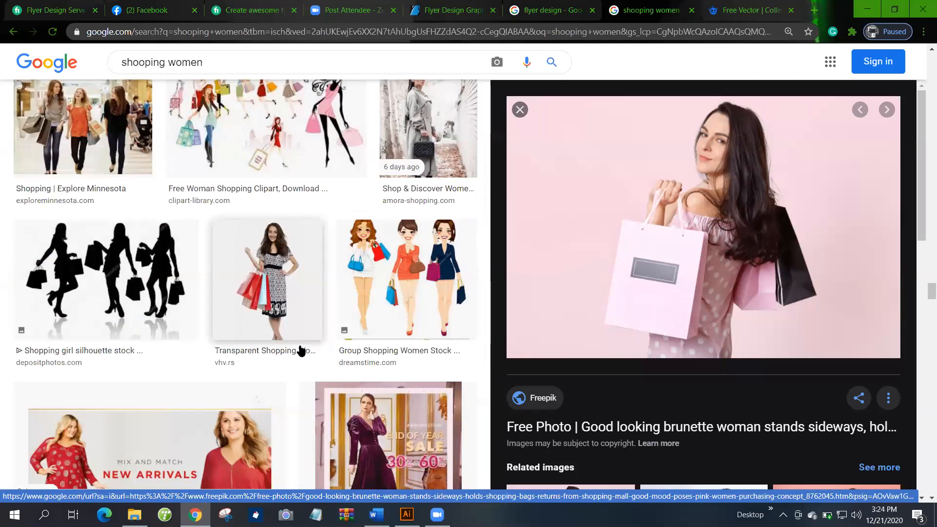
scroll(301, 344, "down", 4)
scroll(378, 317, "down", 4)
scroll(315, 255, "down", 4)
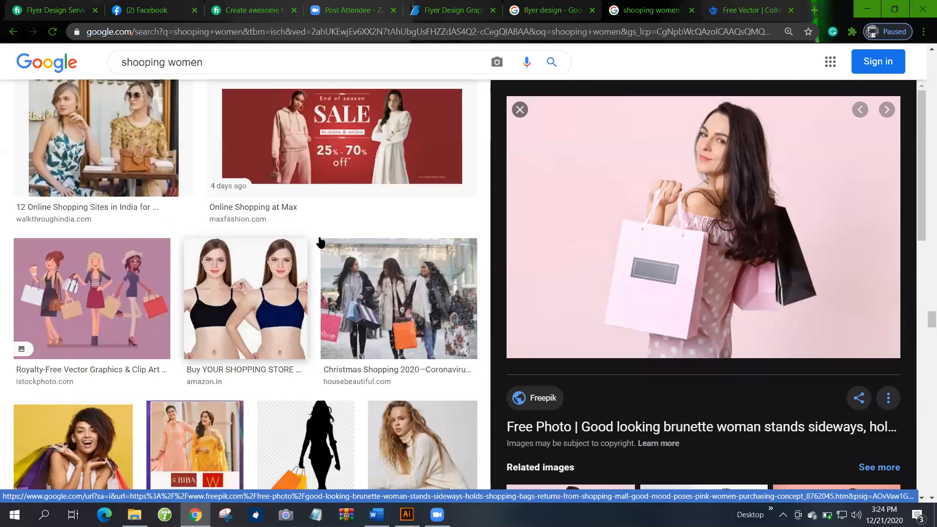
scroll(307, 251, "down", 3)
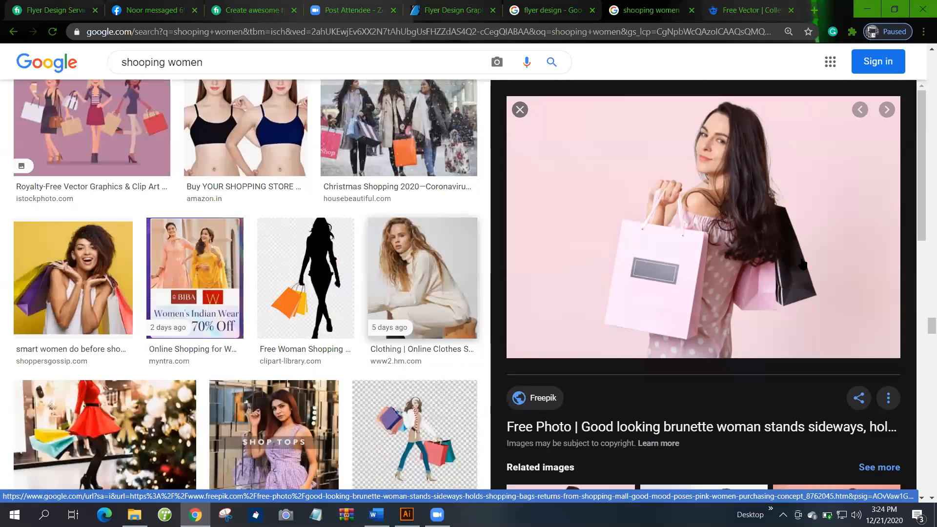
scroll(399, 256, "down", 7)
scroll(254, 398, "up", 6)
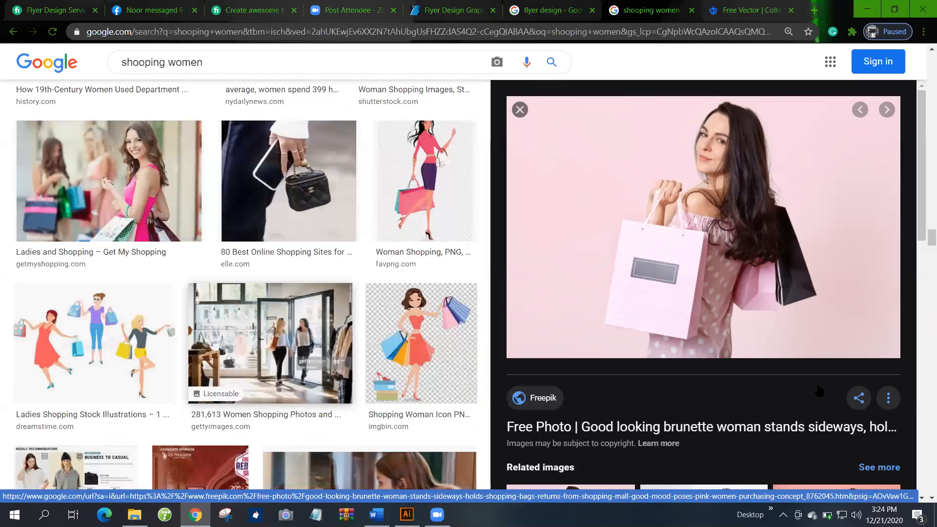
scroll(264, 390, "up", 1)
Open the Elle photo of a hand holding a black handbag and copy the image.
left_click(289, 242)
right_click(752, 251)
left_click(798, 381)
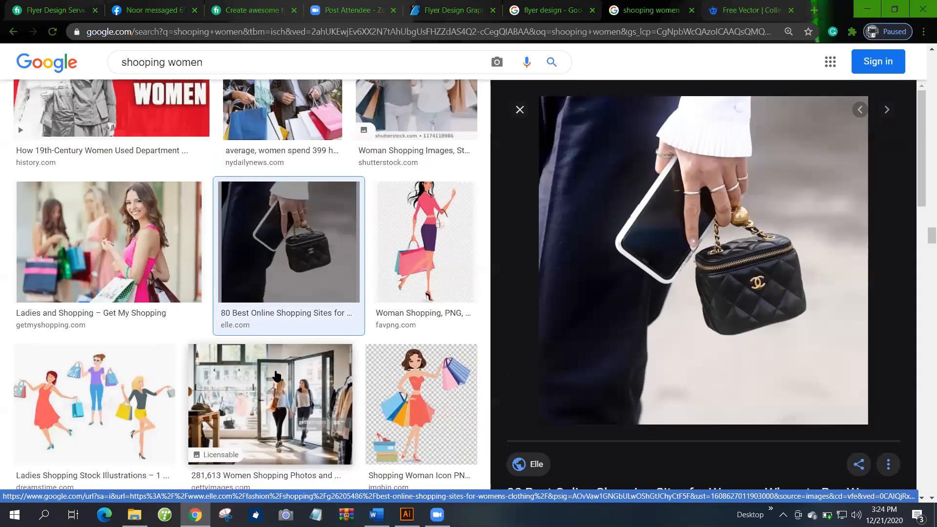
scroll(276, 375, "up", 4)
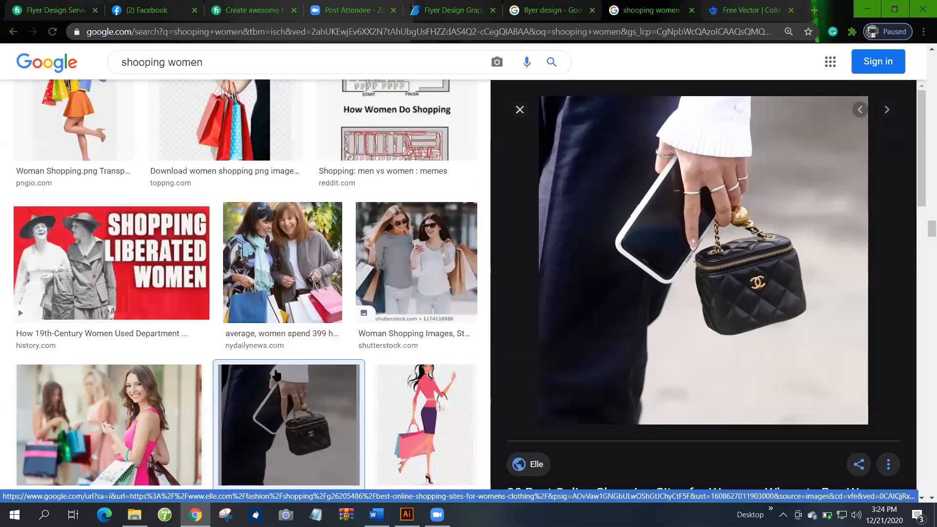
scroll(276, 375, "down", 10)
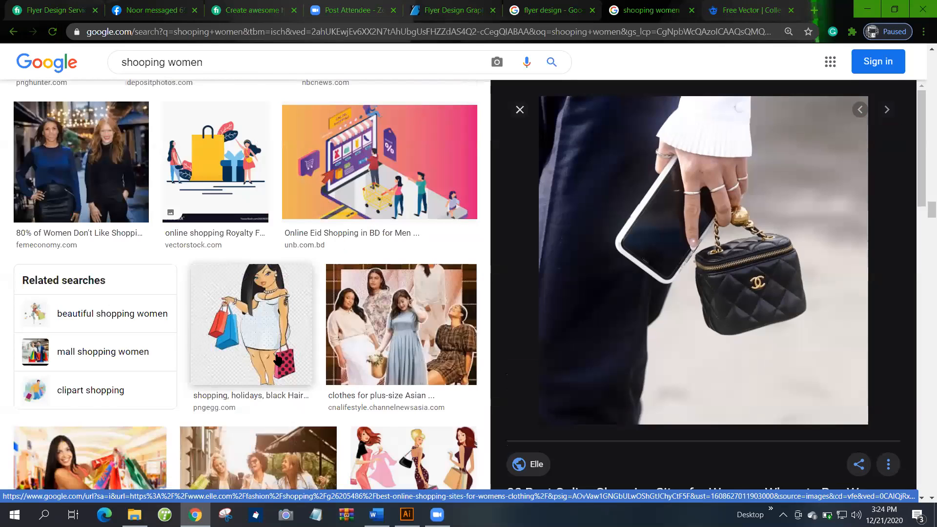
scroll(277, 360, "up", 6)
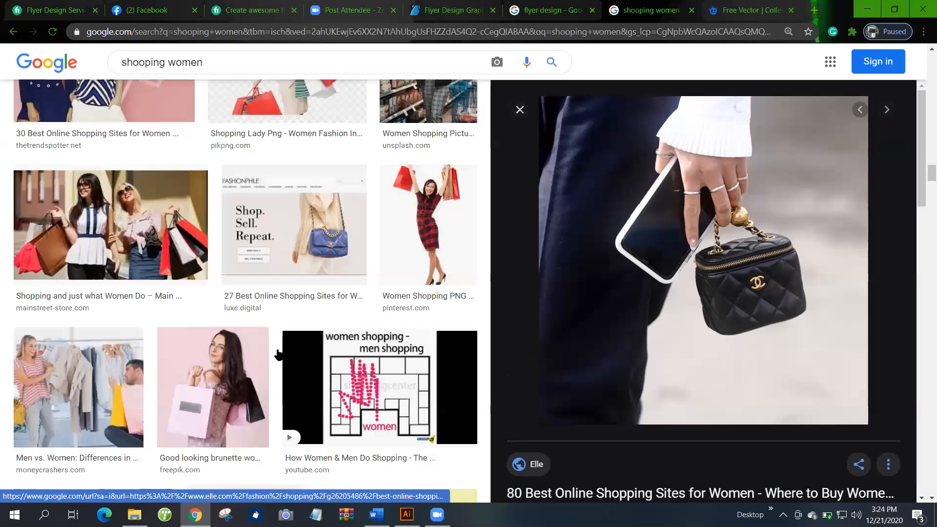
scroll(404, 460, "up", 1)
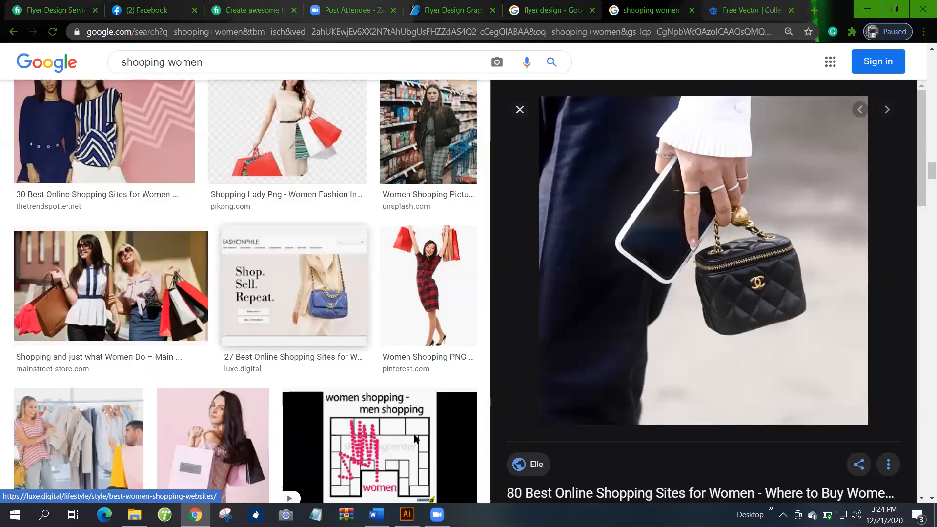
scroll(390, 364, "down", 8)
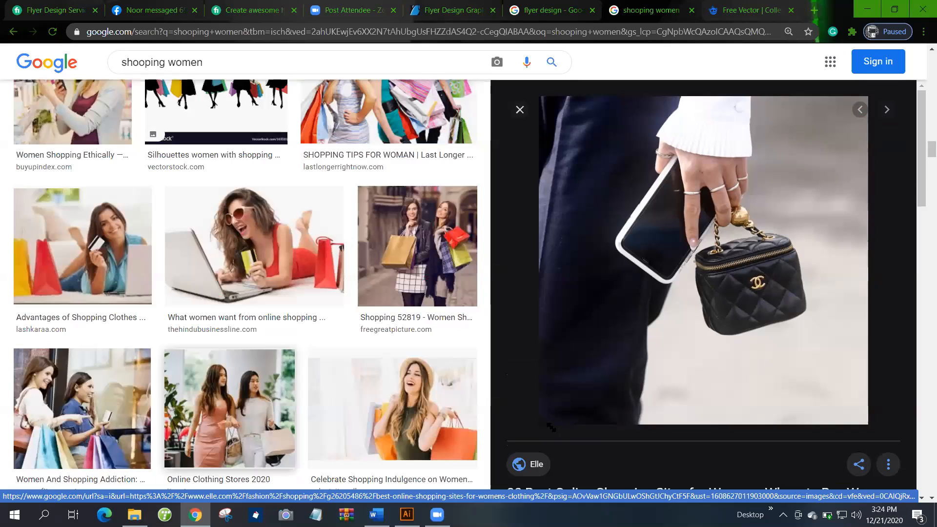
Switch back to Illustrator, paste the handbag photo and place it over the two white rounded rectangles.
key("alt+Tab")
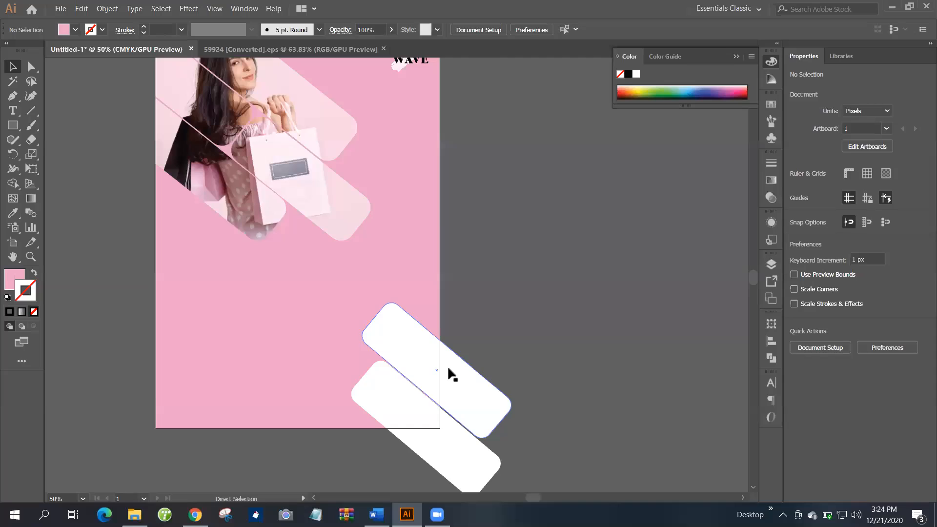
key("ctrl+v")
left_click_drag(550, 428, 449, 327)
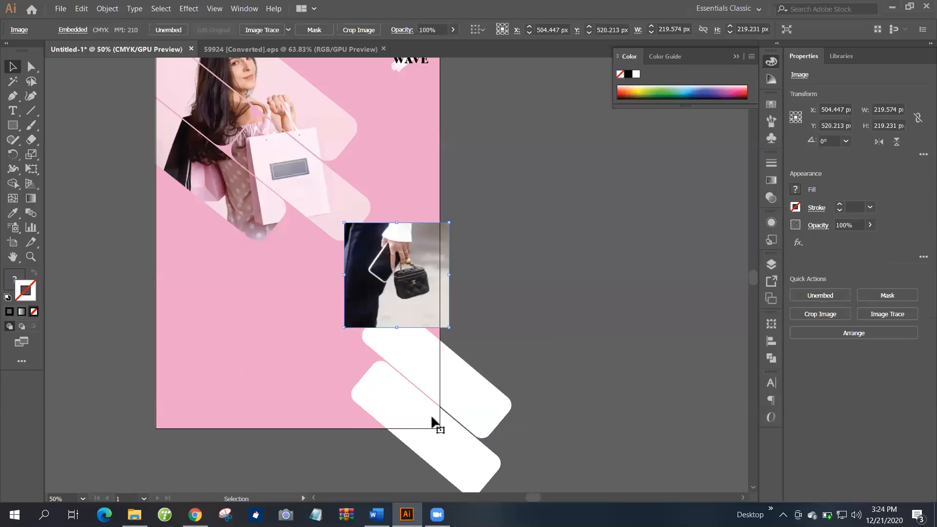
left_click_drag(432, 419, 434, 424)
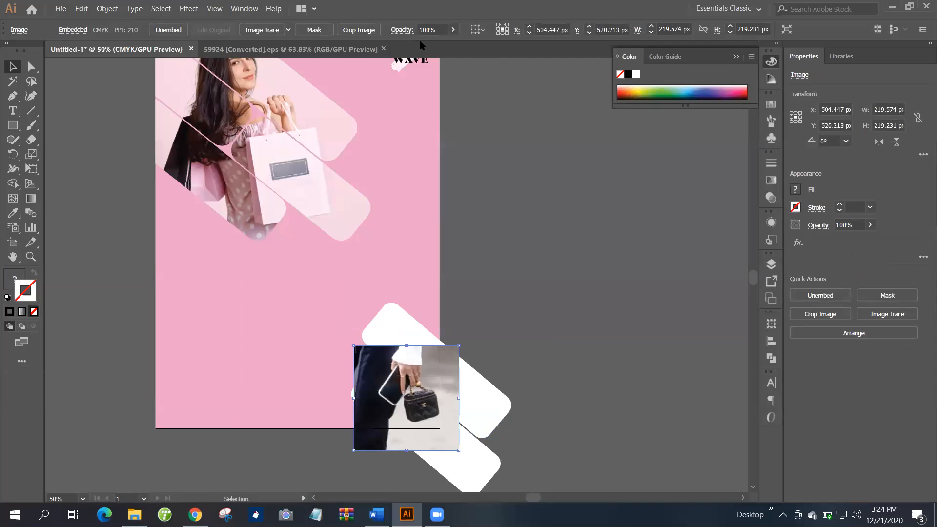
Lower the handbag photo's opacity to 10%, shrink it to about 195 px square and position it over both white rectangles.
left_click(452, 30)
left_click_drag(449, 45, 411, 114)
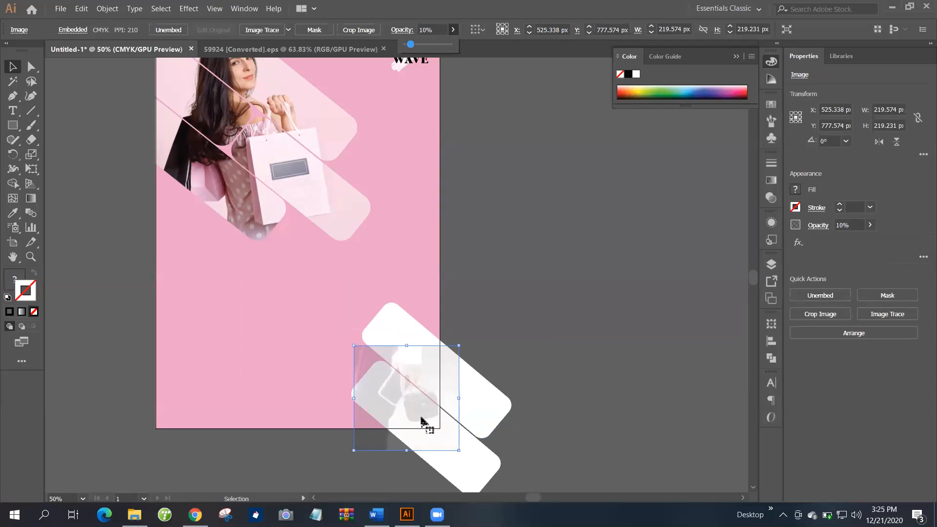
left_click_drag(416, 398, 427, 417)
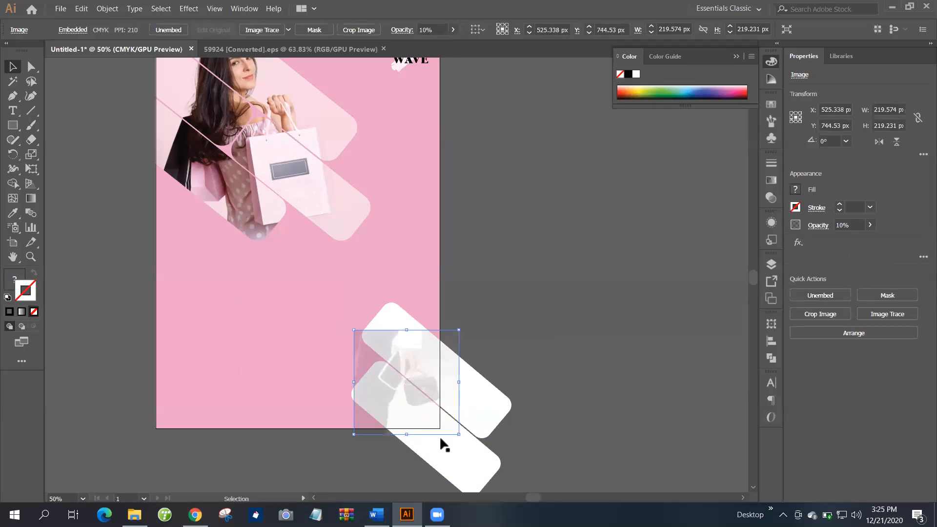
mouse_move(442, 429)
left_mouse_down()
mouse_move(459, 435)
mouse_move(442, 430)
left_mouse_up()
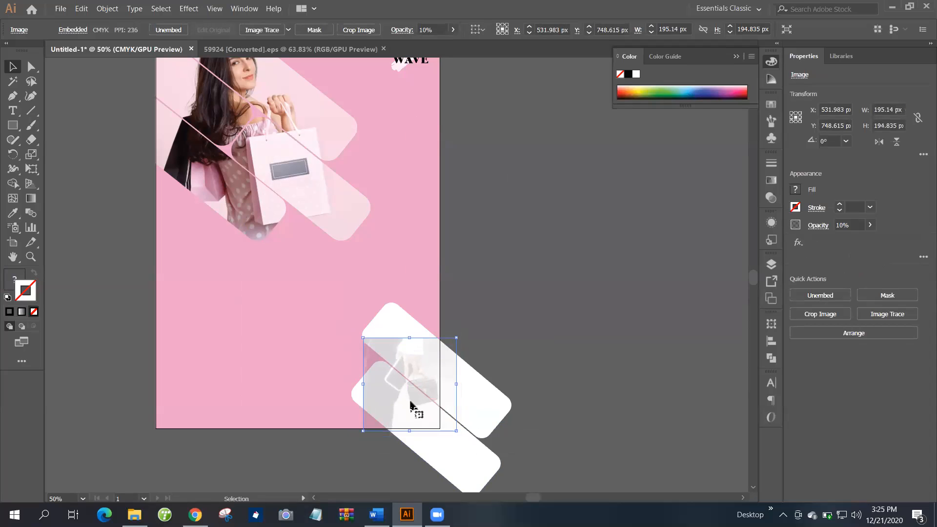
left_click_drag(414, 405, 413, 406)
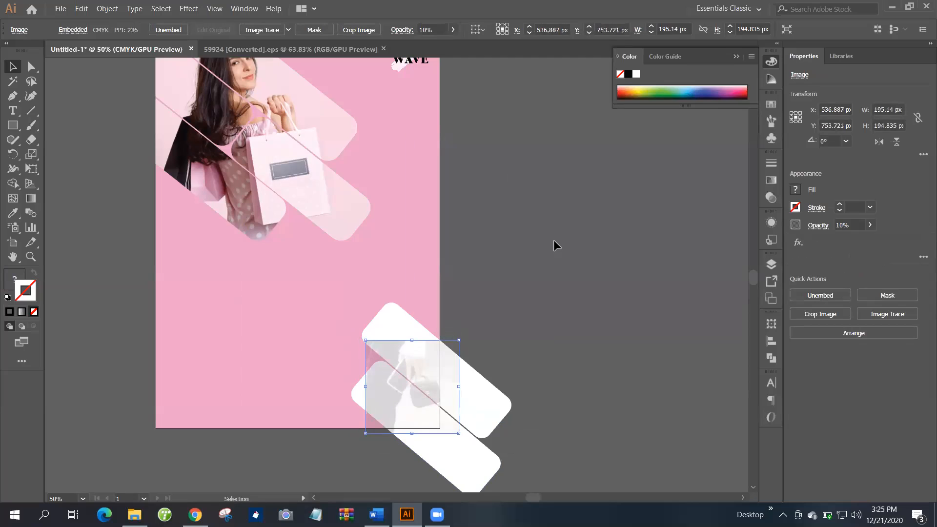
Shorten the lower white rounded rectangle to a shape width of about 315 px and shift the faded handbag photo slightly left and up.
scroll(458, 327, "up", 3)
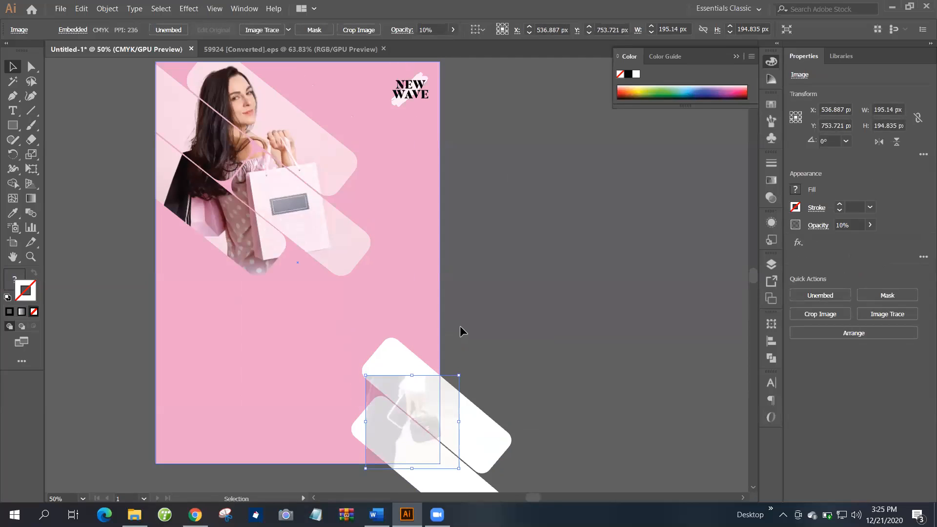
scroll(505, 354, "down", 2)
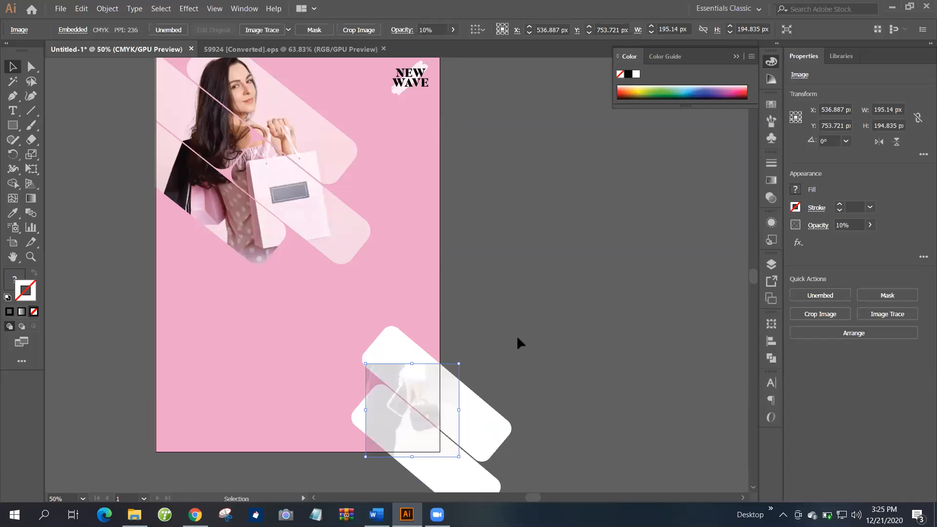
scroll(518, 338, "down", 1)
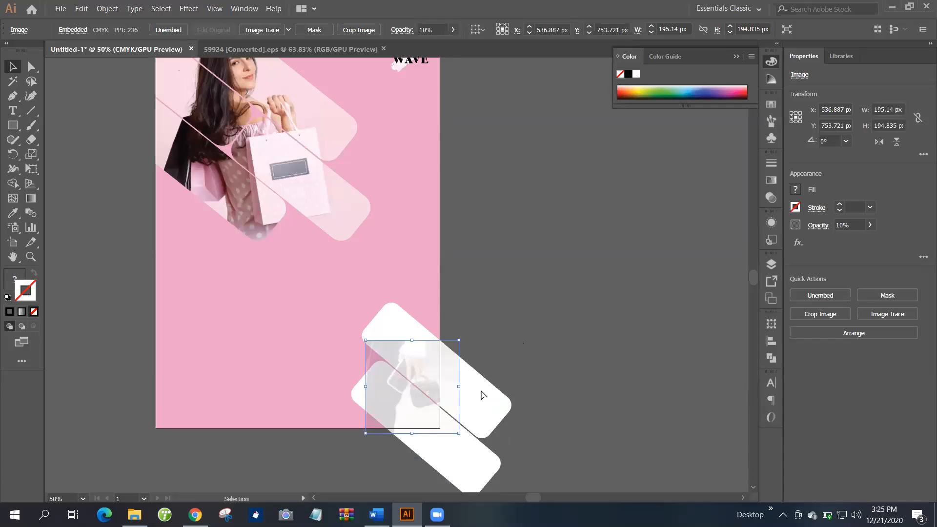
scroll(380, 418, "right", 2)
scroll(378, 416, "up", 3)
left_click(192, 298)
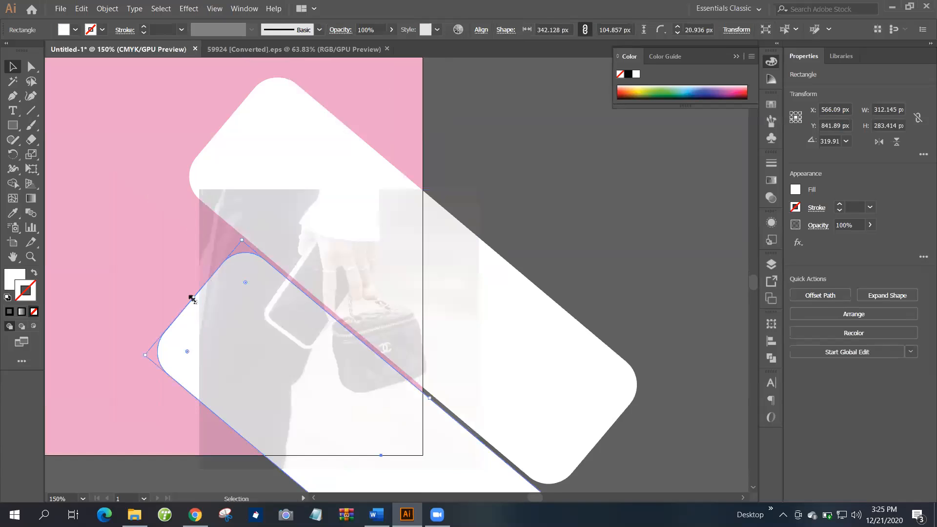
left_click_drag(198, 303, 210, 340)
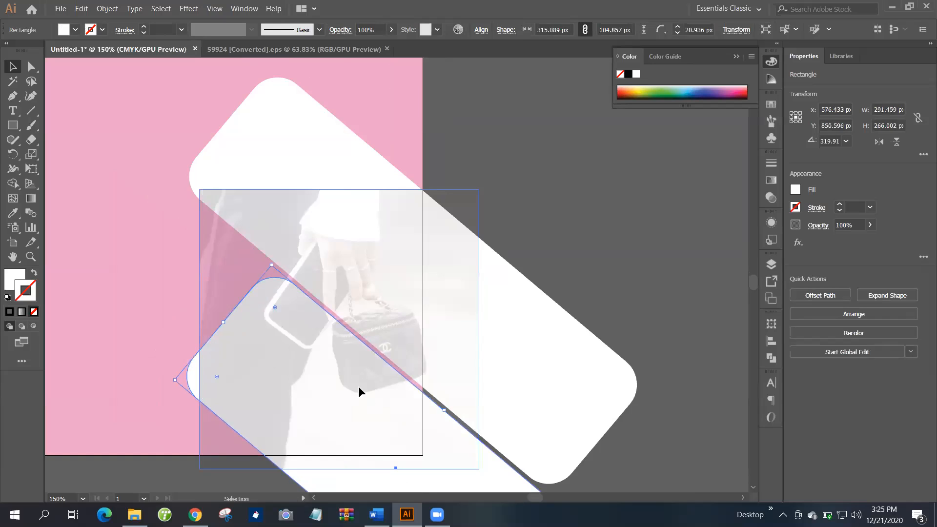
left_click_drag(347, 385, 352, 388)
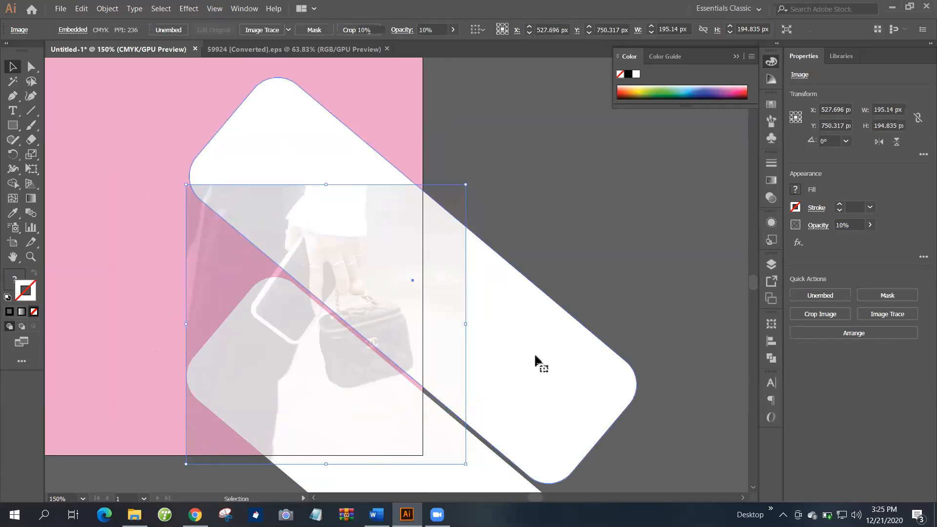
Shorten the upper white rounded rectangle to a shape width of about 285 px and move the faded handbag photo up over it.
left_click(252, 123)
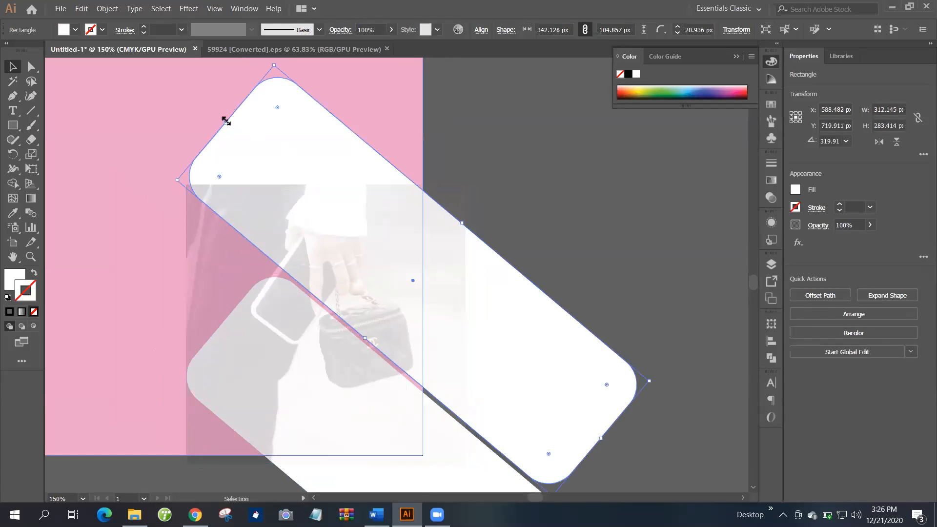
left_click_drag(226, 121, 284, 181)
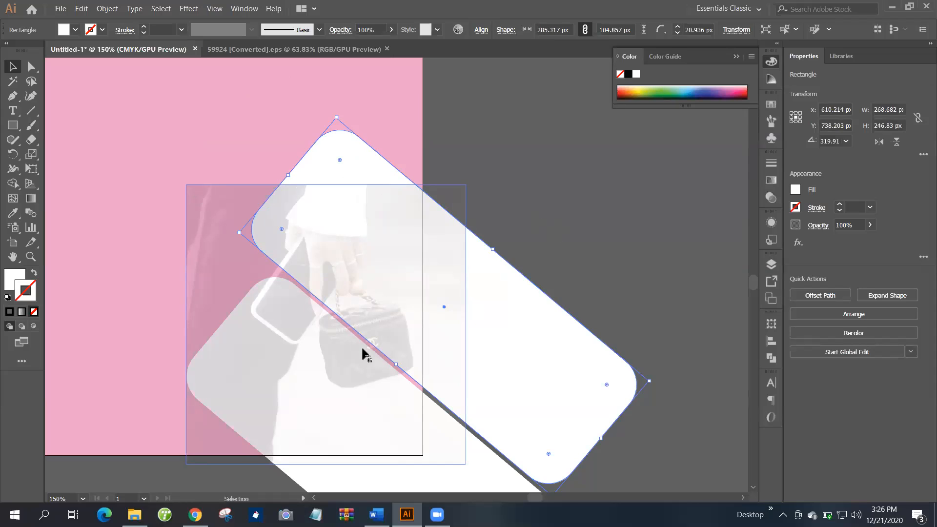
left_click_drag(364, 302, 365, 293)
left_click_drag(440, 355, 414, 356)
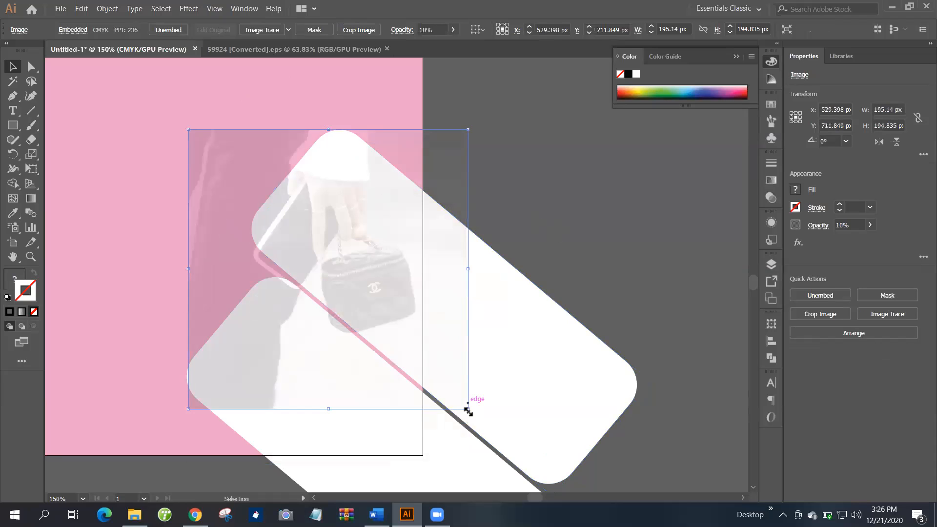
Resize the faded handbag photo proportionally to about 215 px square and shift it slightly left over both white rectangles.
left_click_drag(467, 412, 501, 442)
left_click_drag(388, 372, 402, 396)
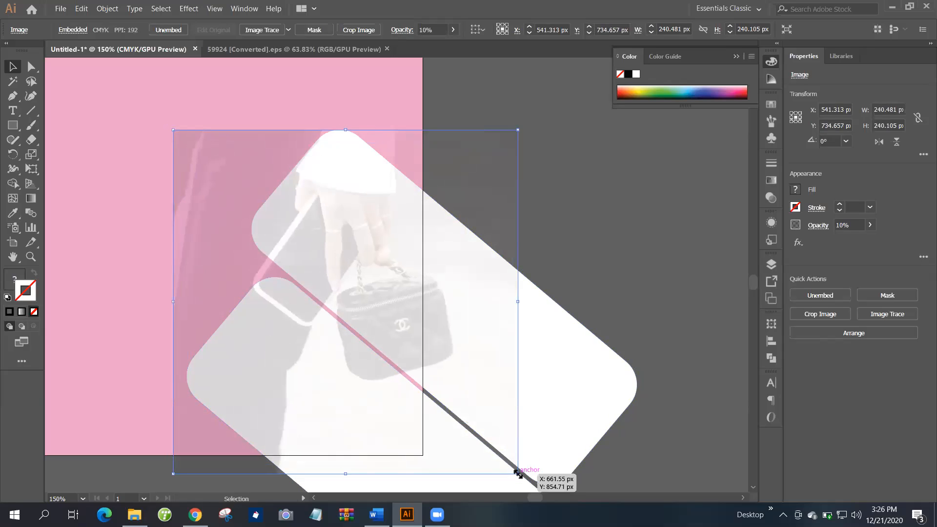
left_click_drag(500, 463, 501, 463)
left_click_drag(343, 399, 332, 374)
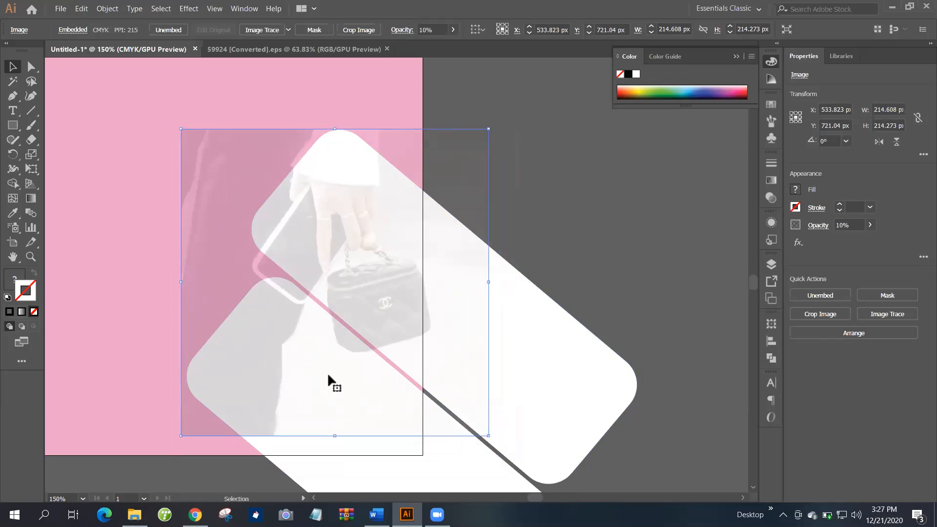
key("Left")
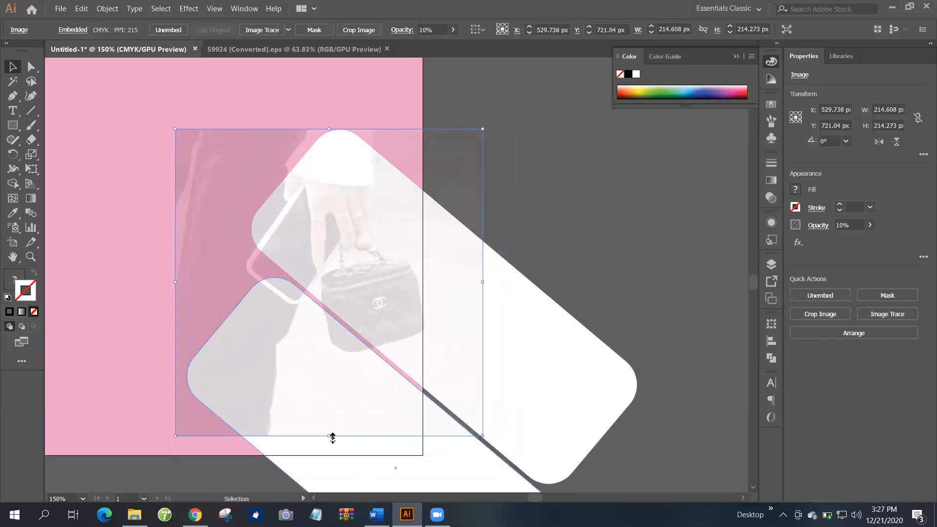
Enlarge the faded handbag photo proportionally to about 225 px square and place its lower edge on the artboard's lower edge.
left_click_drag(328, 445, 328, 455)
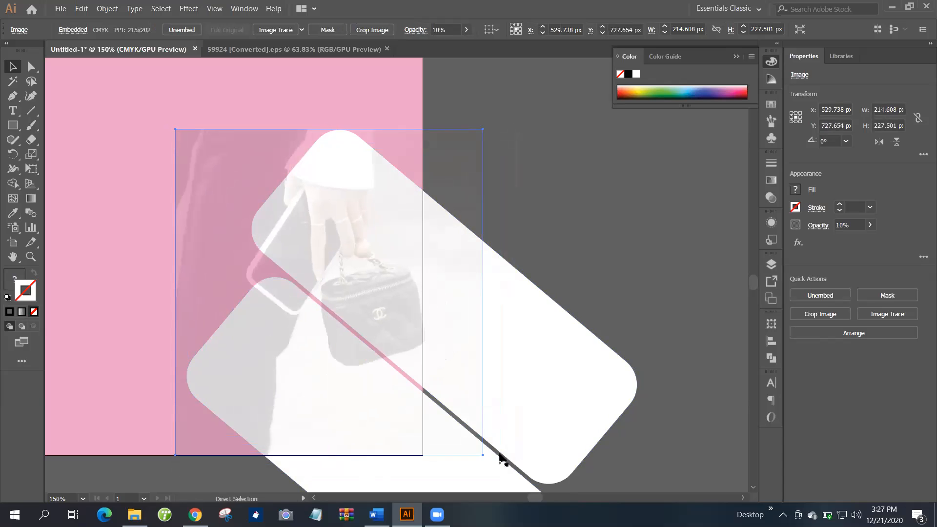
key("ctrl+z")
left_click_drag(483, 435, 489, 441)
left_click_drag(399, 401, 407, 407)
left_click_drag(490, 445, 498, 451)
left_click_drag(369, 382, 369, 388)
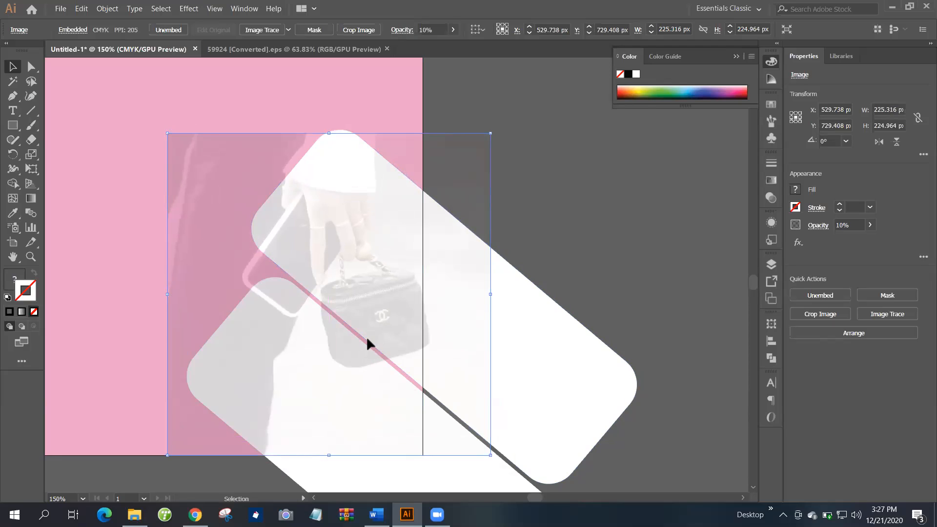
Shift the handbag photo left and lengthen the upper rounded rectangle at its upper-left end to about 314 px.
left_click_drag(366, 339, 366, 341)
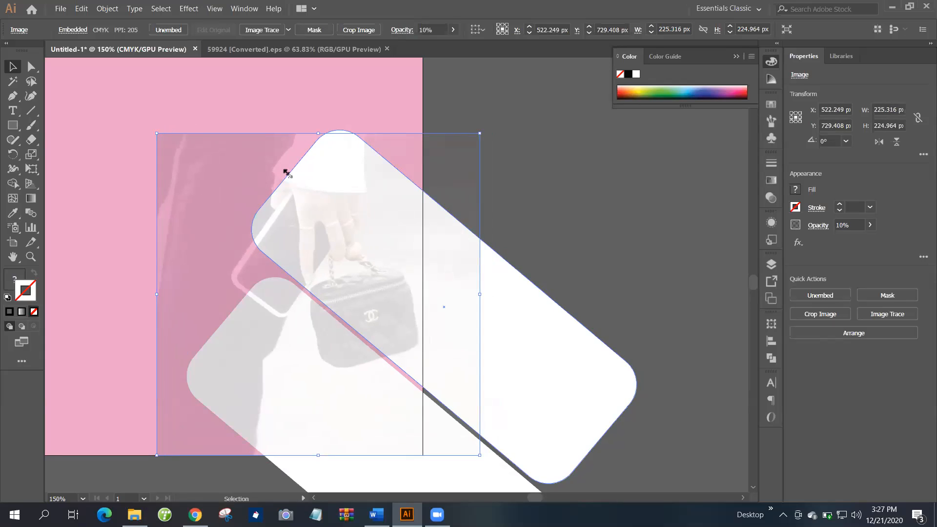
left_click(274, 162)
left_click_drag(254, 142, 257, 147)
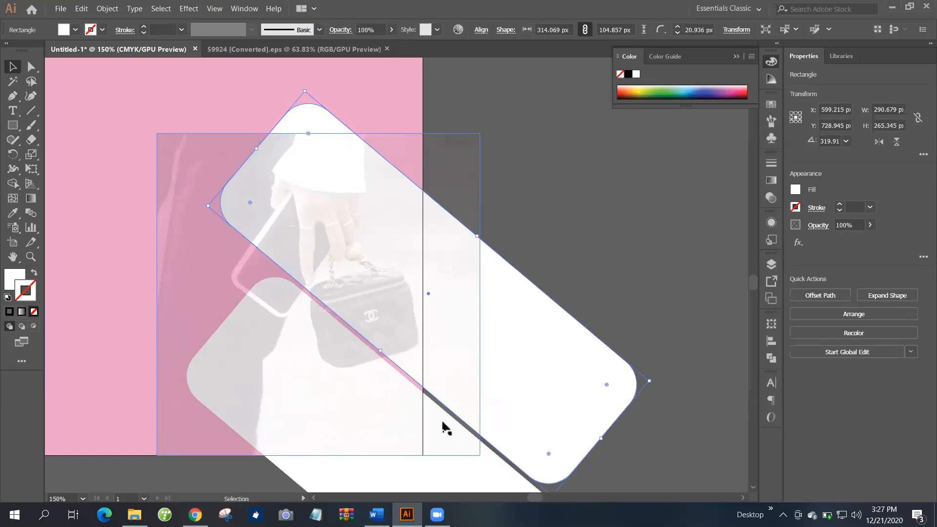
Enlarge the handbag photo to about 246 by 246 px and position it over the upper-left ends of both rounded rectangles.
left_click(481, 455)
left_click_drag(480, 455, 498, 468)
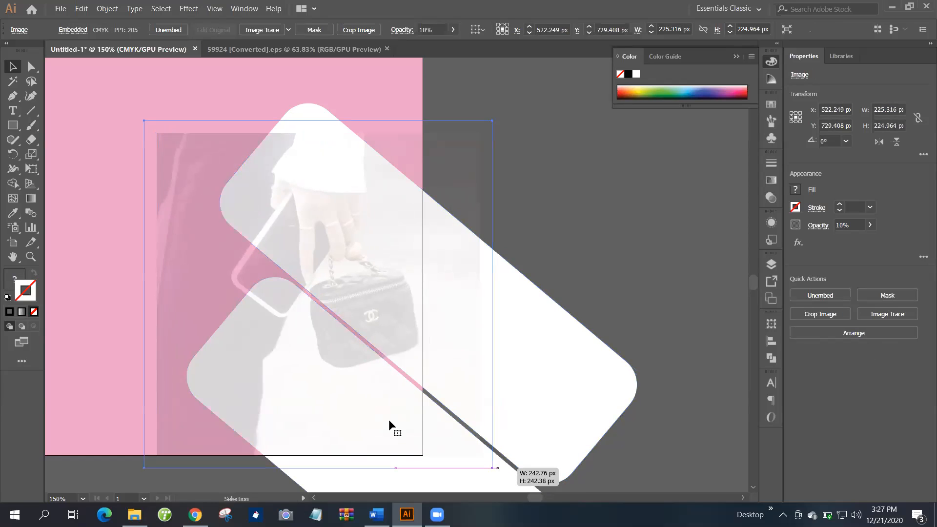
mouse_move(353, 405)
left_mouse_down()
mouse_move(352, 395)
mouse_move(374, 393)
mouse_move(351, 396)
left_mouse_up()
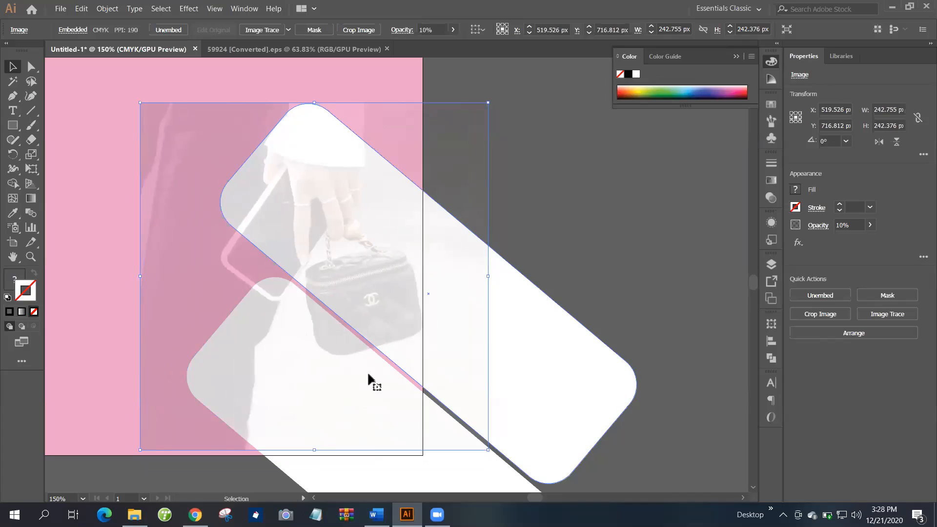
left_click_drag(362, 372, 340, 395)
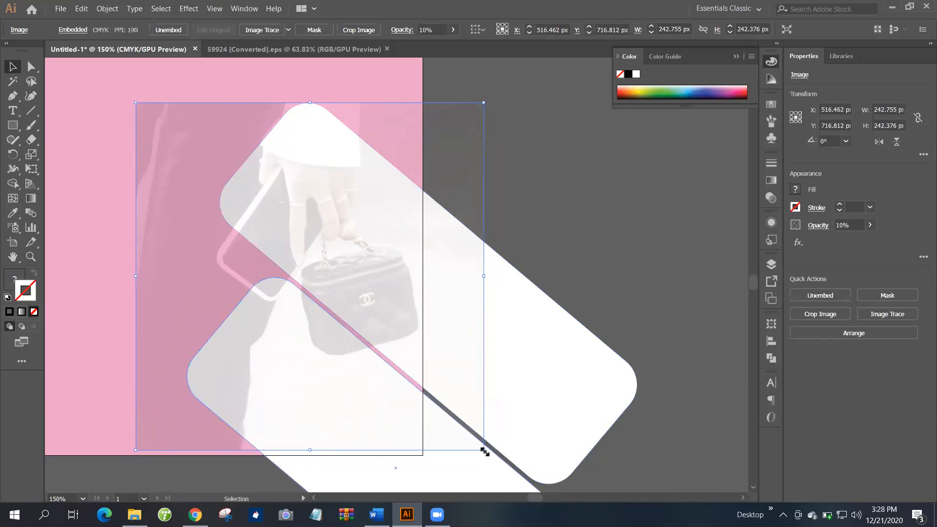
left_click_drag(485, 452, 489, 459)
left_click_drag(345, 394, 347, 398)
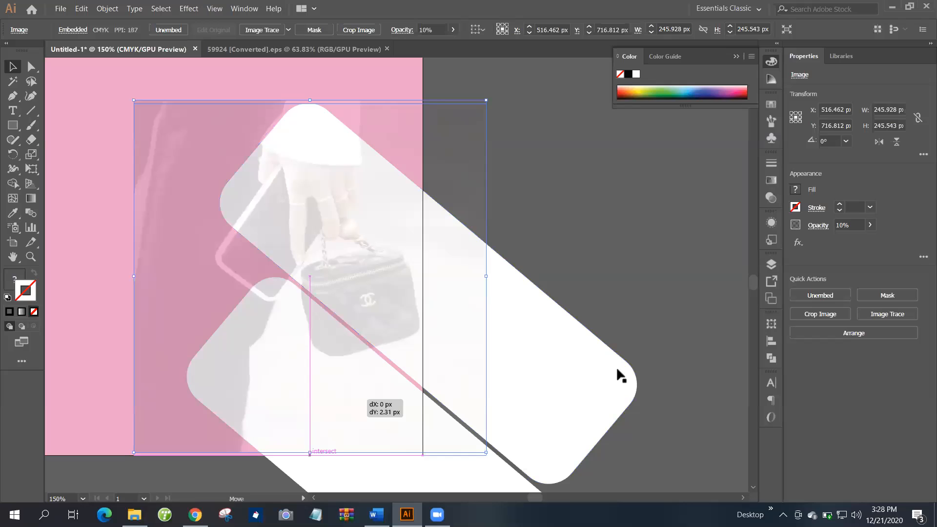
Combine the two white rounded rectangles into a compound shape.
scroll(627, 352, "down", 1)
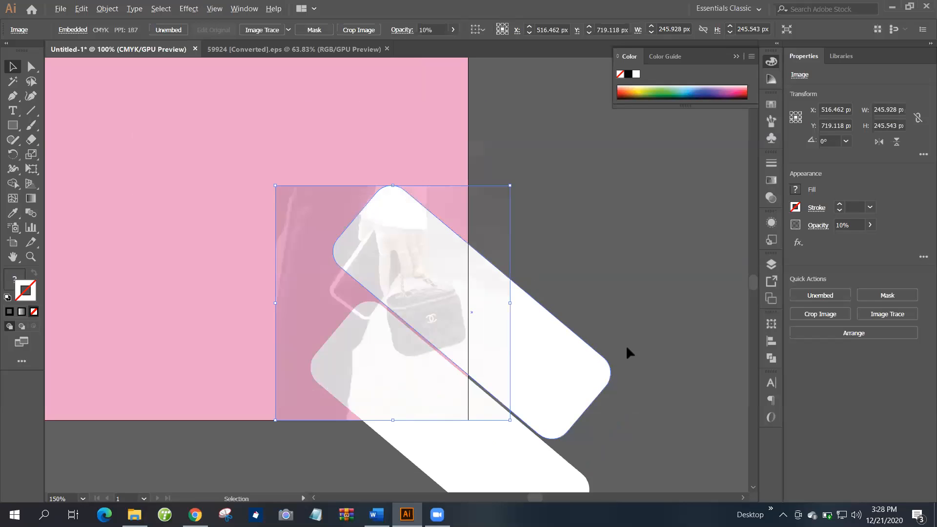
scroll(602, 286, "down", 1)
left_click(561, 444)
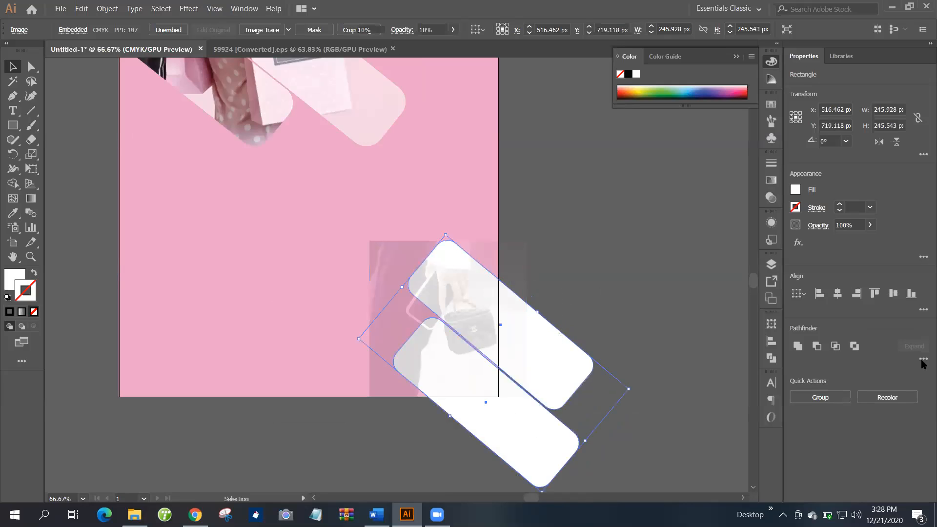
left_click(923, 359)
left_click(921, 369)
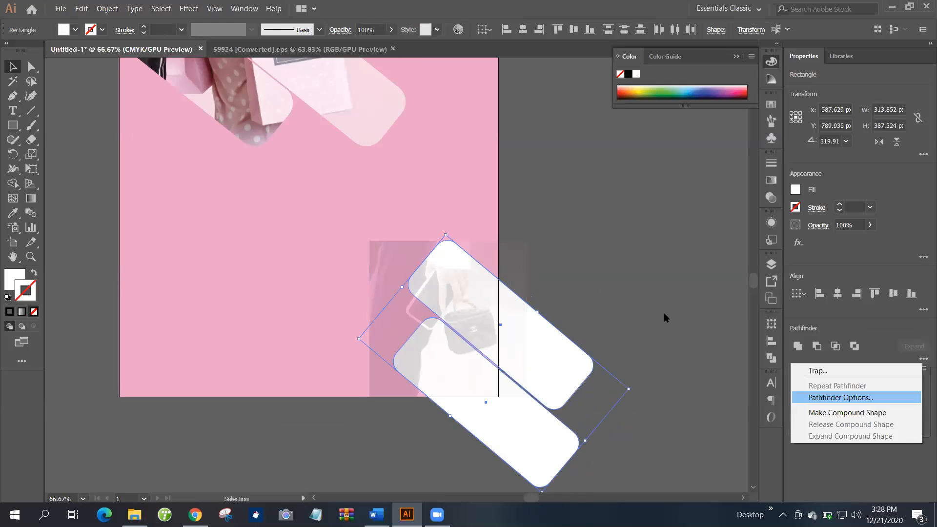
left_click(522, 315)
Set the handbag photo's opacity to 100% and send it to the back.
left_click(383, 256)
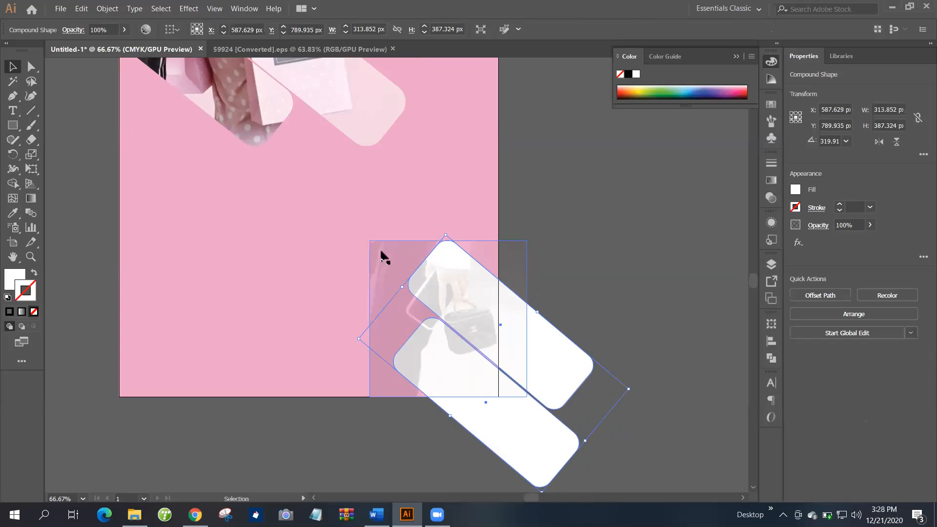
left_click(454, 33)
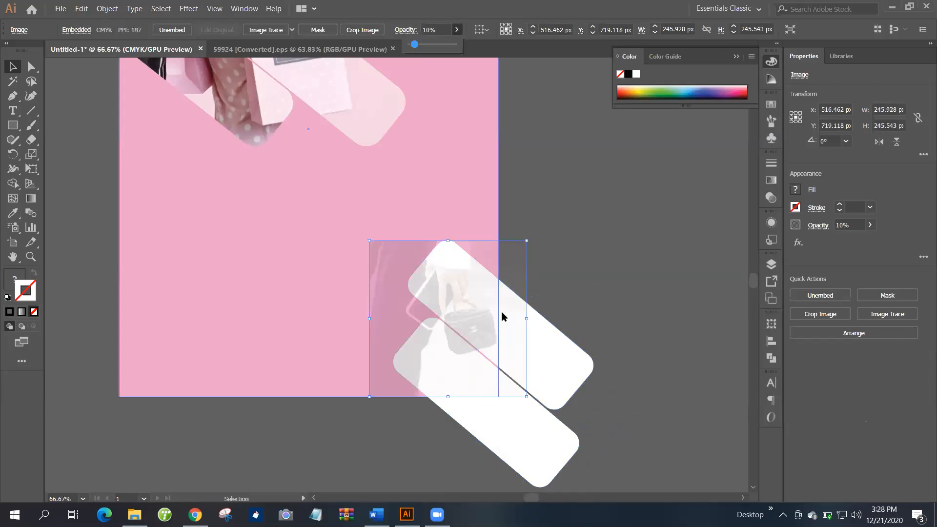
key("ctrl+z")
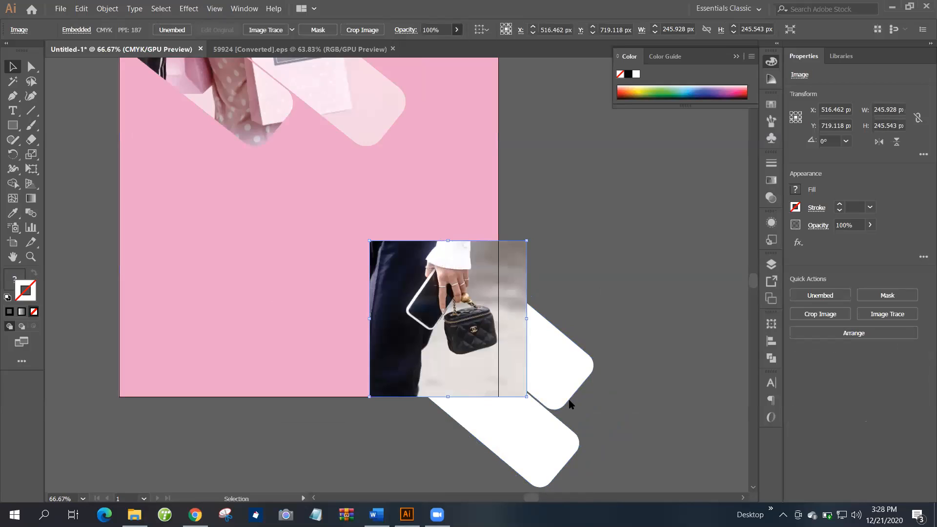
right_click(515, 311)
left_click(639, 434)
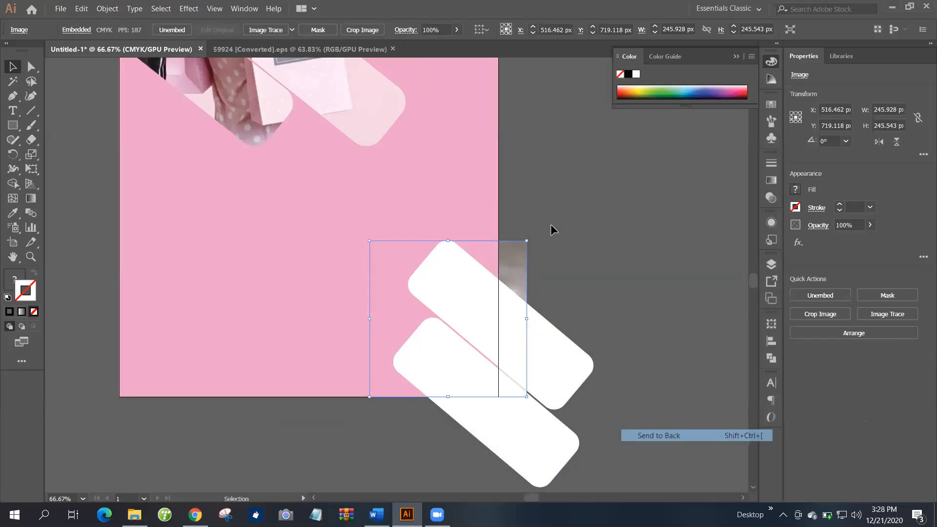
Make a clipping mask from the compound shape and the handbag photo.
left_click(507, 229)
left_click(560, 441)
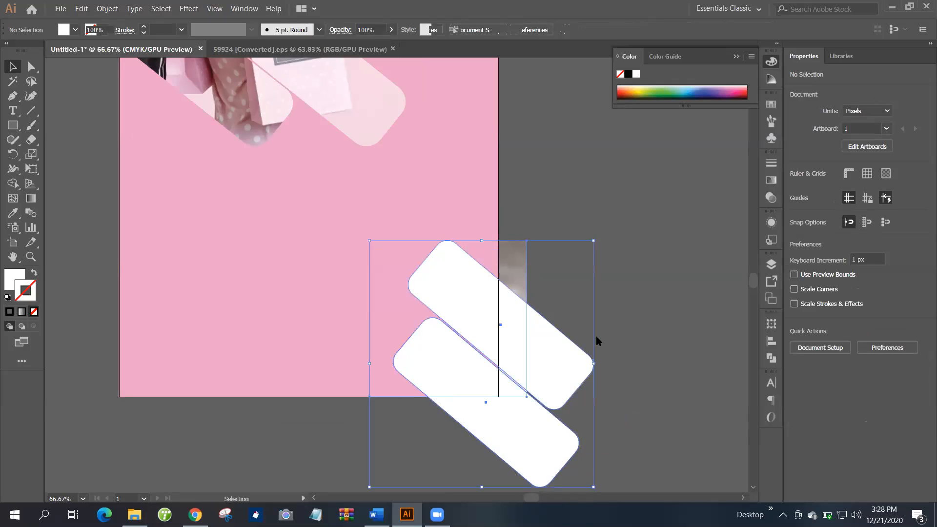
right_click(550, 337)
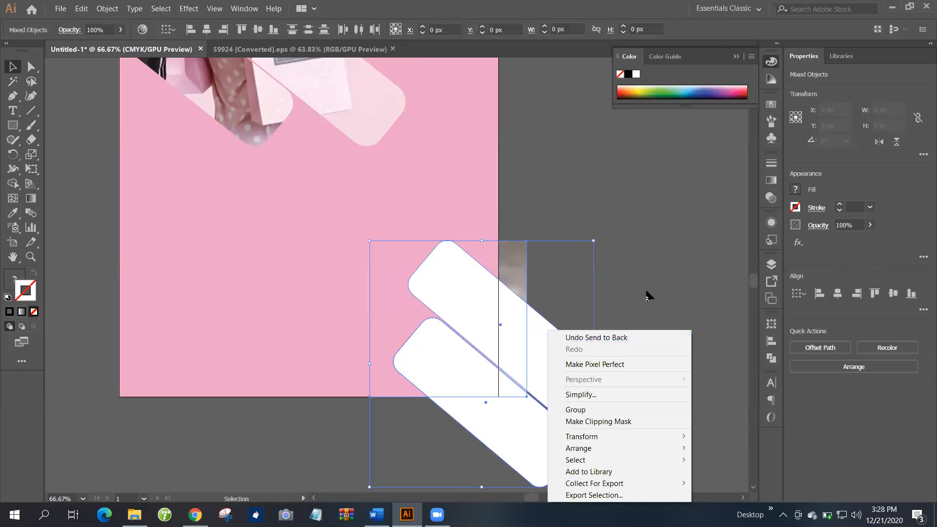
key("ctrl+7")
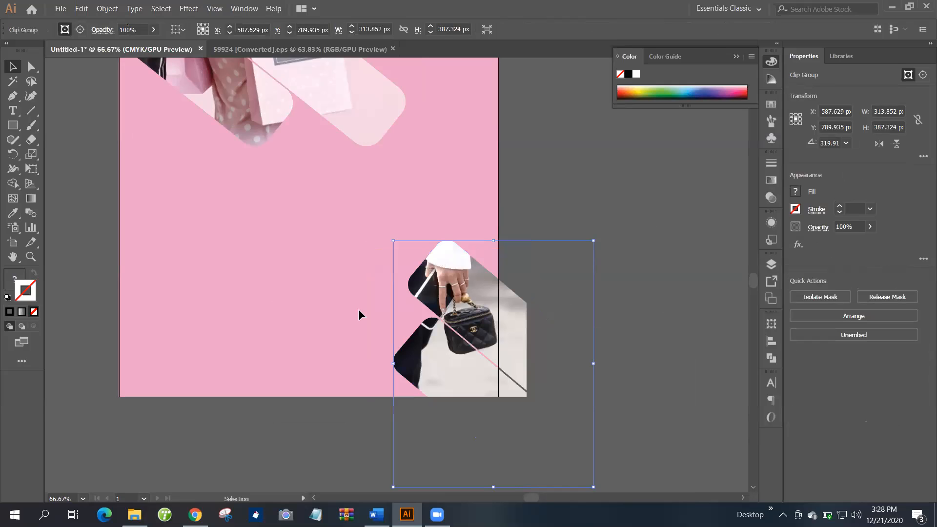
Undo the clipping mask on the handbag photo and clear the selection.
left_click(642, 346)
key("a")
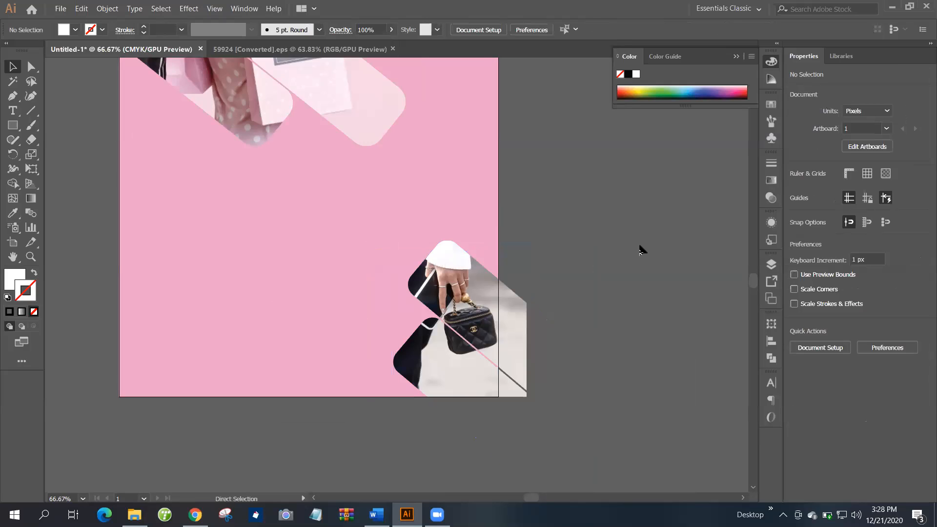
key("ctrl+z")
key("ctrl+z")
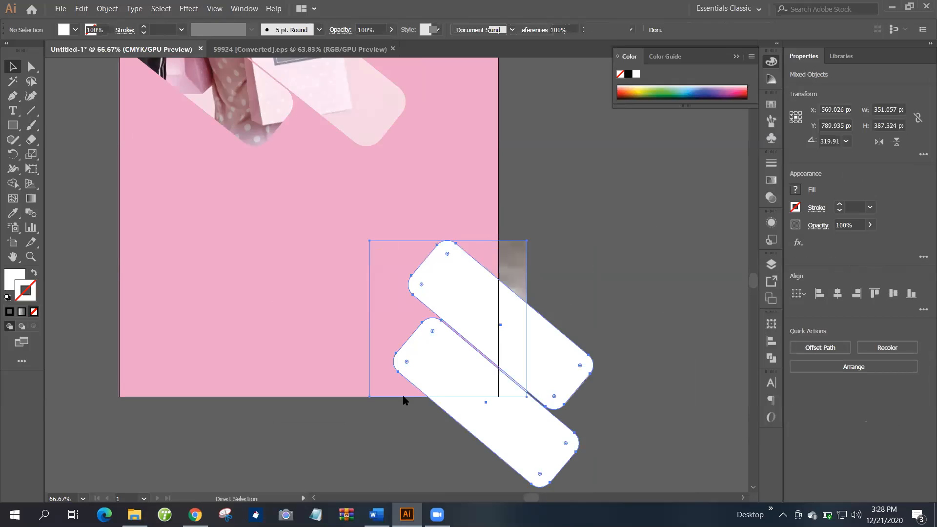
key("ctrl+shift+a")
Draw a vertical line of about 637 px along the artboard's right edge and a horizontal one of about 447 px along its bottom edge.
key("backslash")
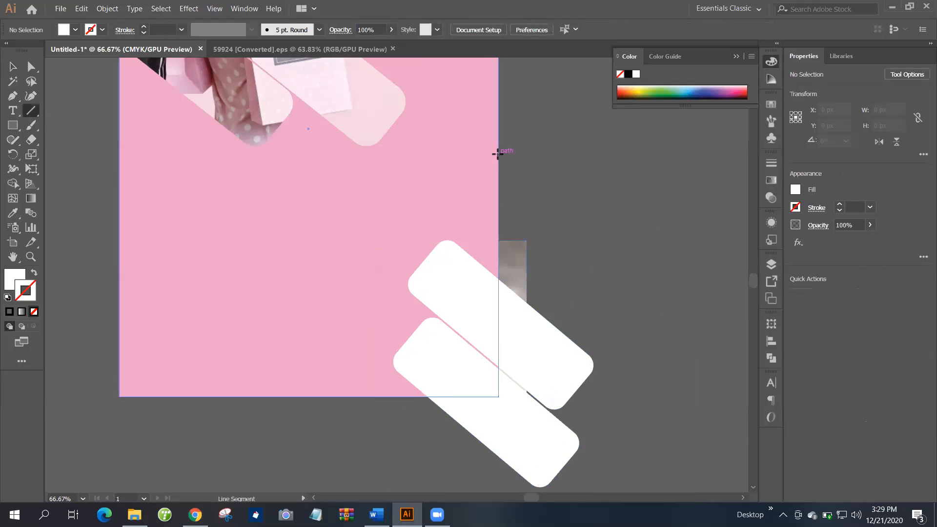
mouse_move(498, 154)
left_mouse_down()
mouse_move(506, 498)
mouse_move(505, 424)
left_mouse_up()
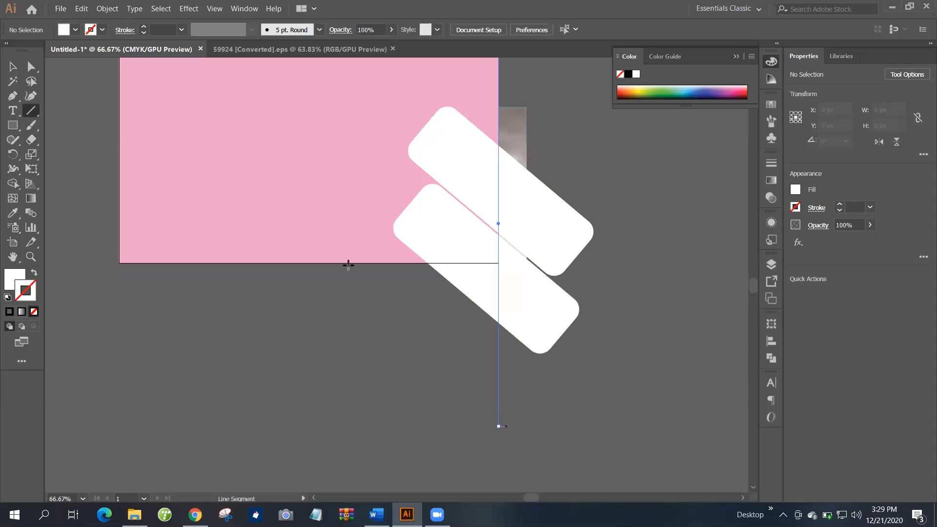
left_click_drag(357, 262, 634, 263)
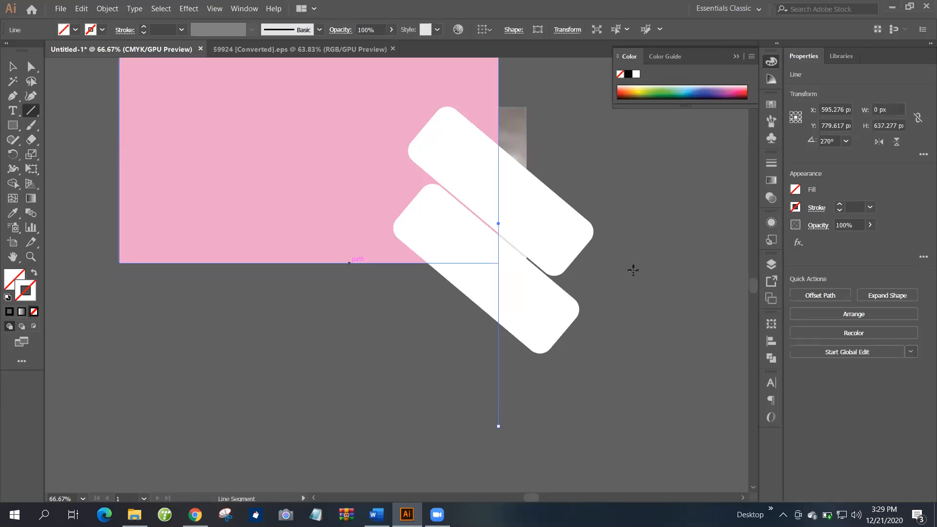
Try to cut away the parts of the rounded rectangles outside the artboard with the Shape Builder.
left_click(13, 71)
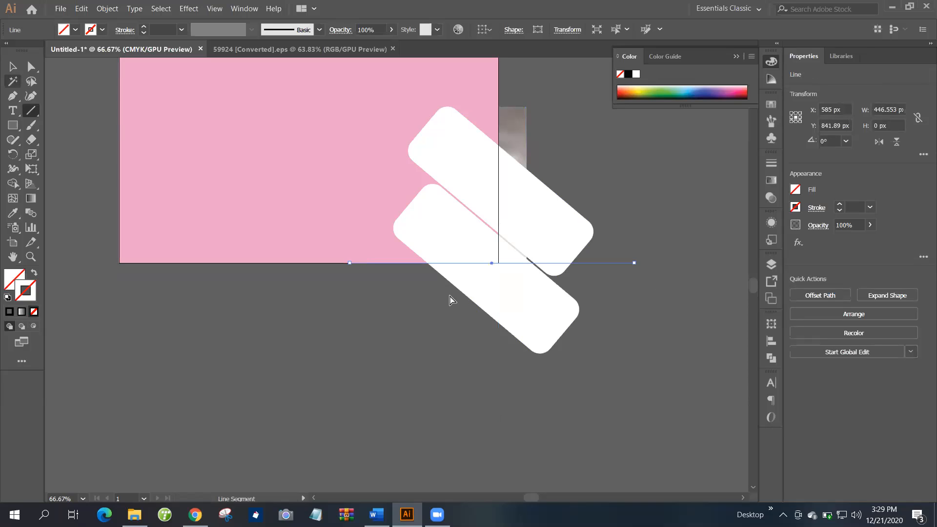
scroll(537, 332, "right", 2)
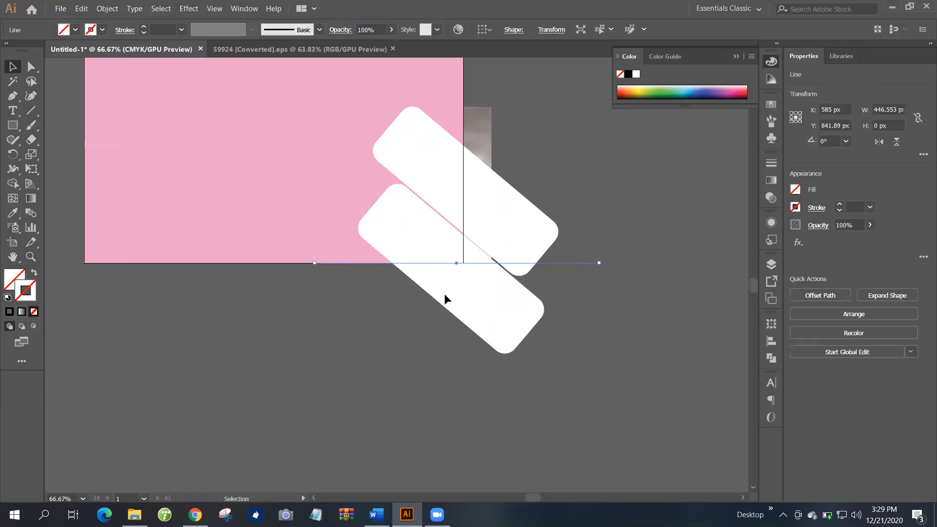
scroll(445, 293, "up", 2)
key("ctrl+a")
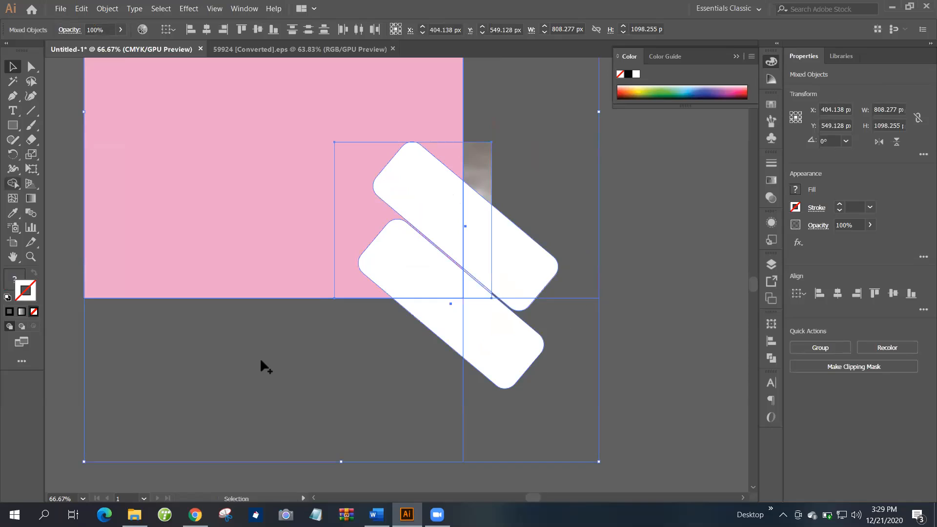
left_click_drag(368, 331, 496, 341)
left_click_drag(496, 381, 495, 382)
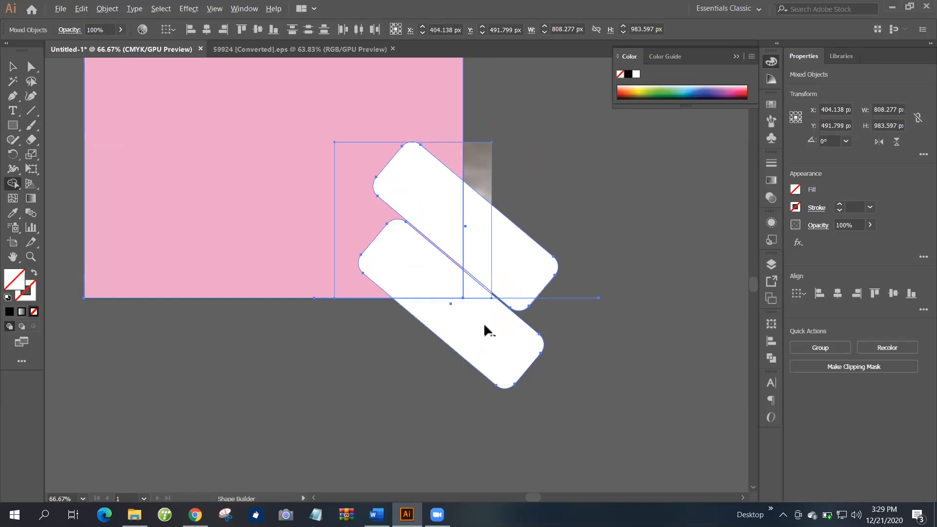
left_click_drag(524, 251, 517, 326)
left_click_drag(525, 206, 519, 286)
left_click_drag(522, 243, 522, 244)
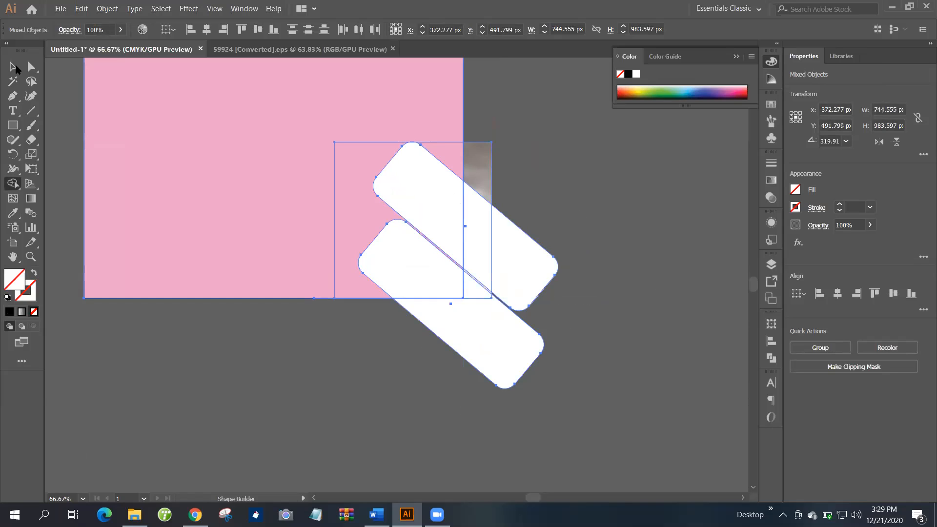
Undo the Shape Builder trimming and the lines drawn along the artboard's edges.
left_click(13, 67)
left_click(507, 243)
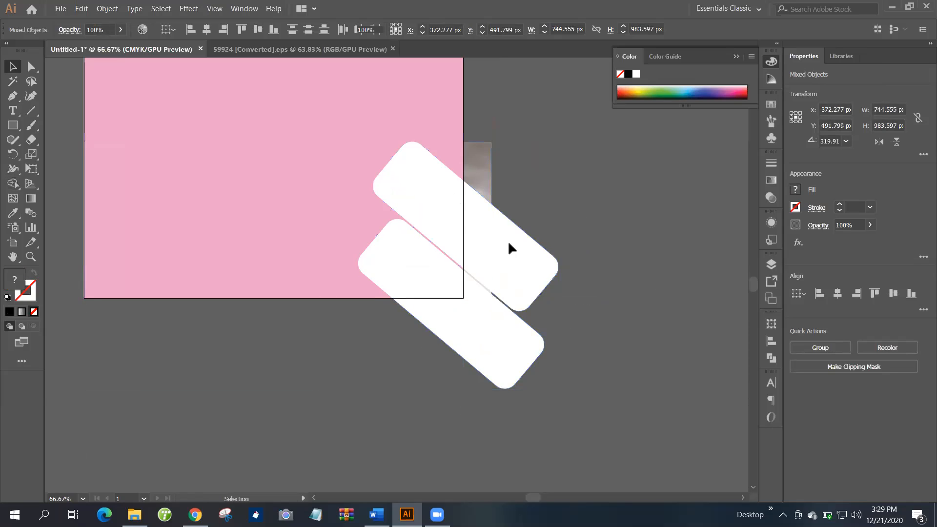
left_click(497, 320, "shift")
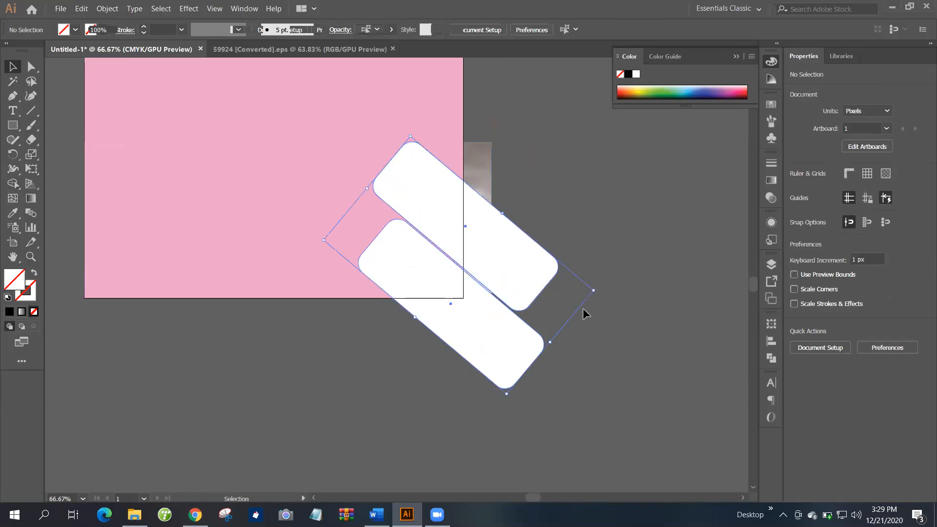
key("a")
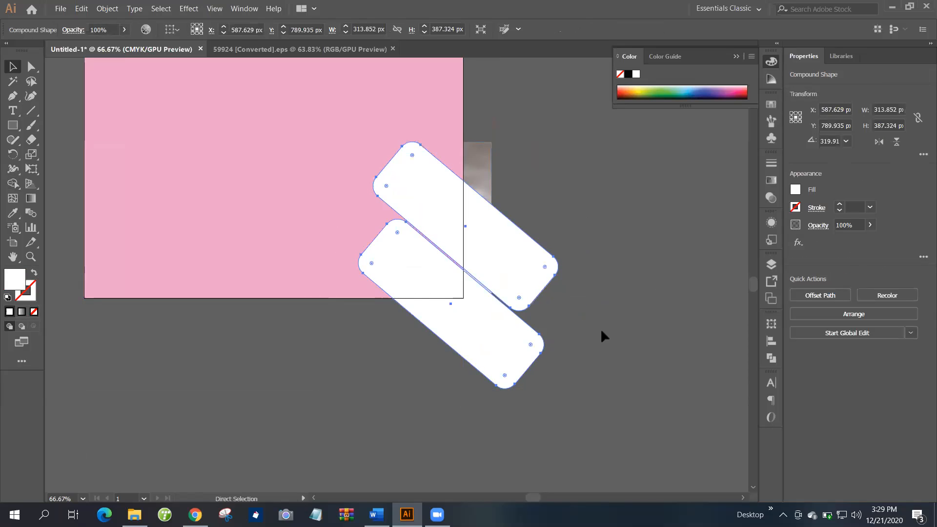
key("ctrl+a")
key("ctrl+z")
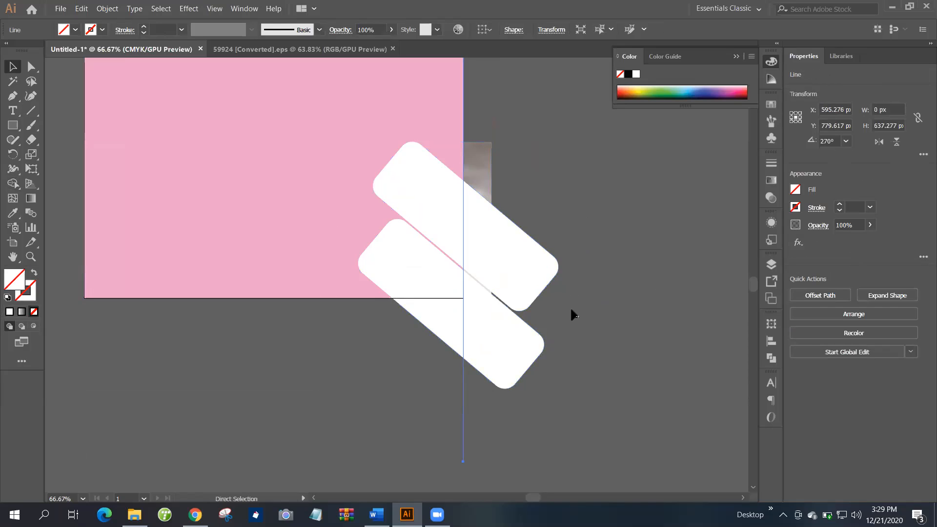
Undo the handbag photo's stacking order and opacity changes.
left_click(713, 356)
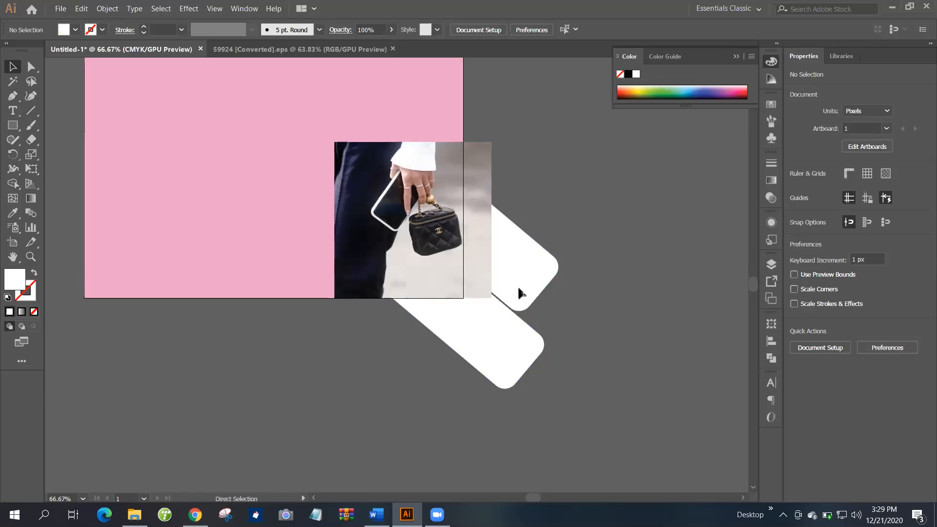
key("ctrl+a")
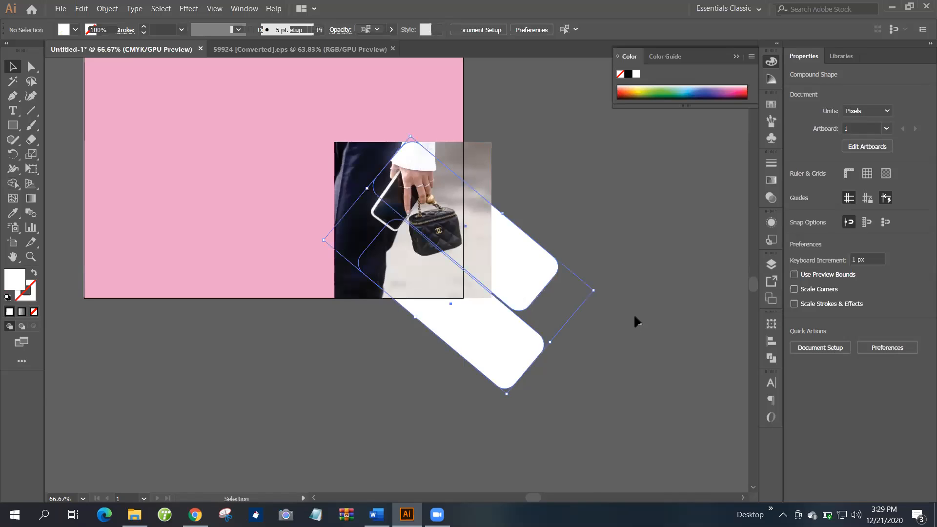
key("a")
key("ctrl+z")
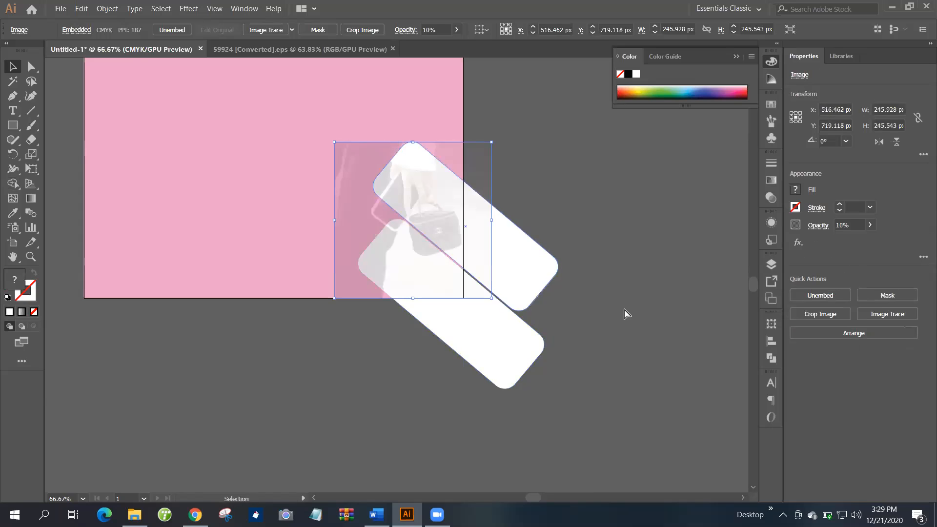
key("ctrl+z")
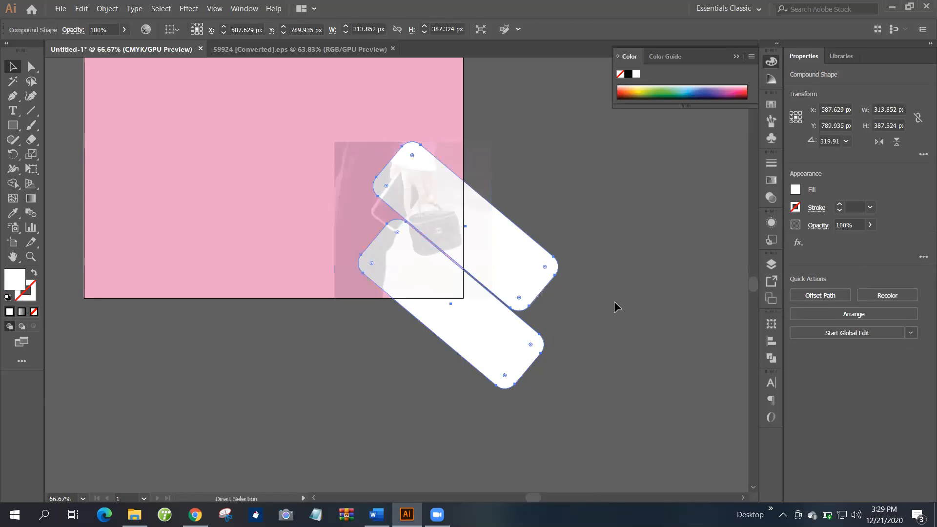
Undo combining the two rounded rectangles into a compound shape.
key("v")
left_click(529, 278)
key("ctrl+z")
key("ctrl+z")
key("ctrl+z")
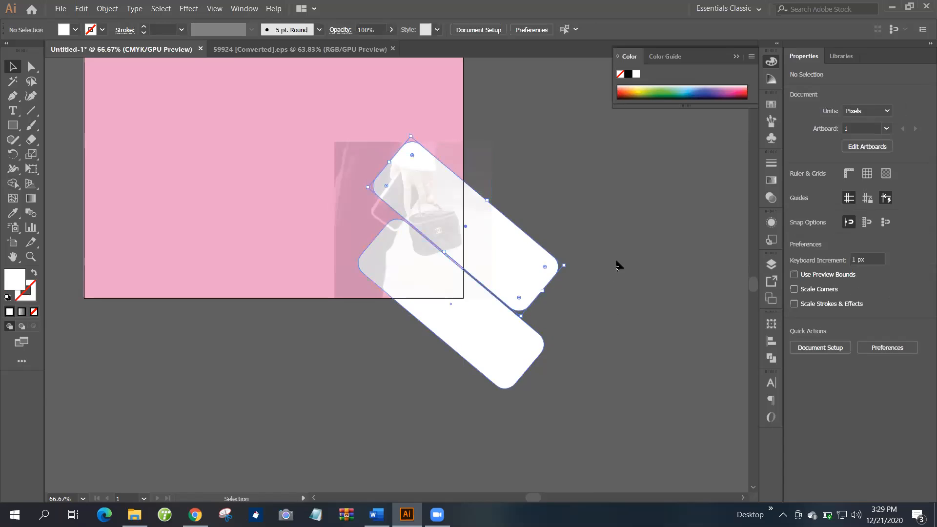
Draw a vertical line about 532 px long over the artboard's right edge and a horizontal one about 482 px long along its bottom edge.
scroll(619, 266, "up", 1)
key("backslash")
key("ctrl+shift+a")
mouse_move(466, 107)
left_mouse_down()
mouse_move(470, 420)
mouse_move(434, 411)
mouse_move(463, 445)
left_mouse_up()
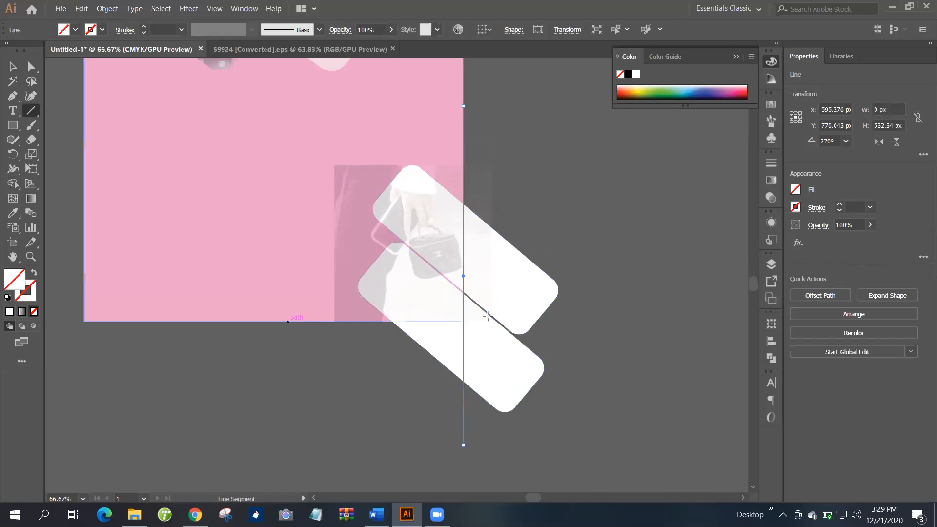
left_click_drag(288, 322, 594, 313)
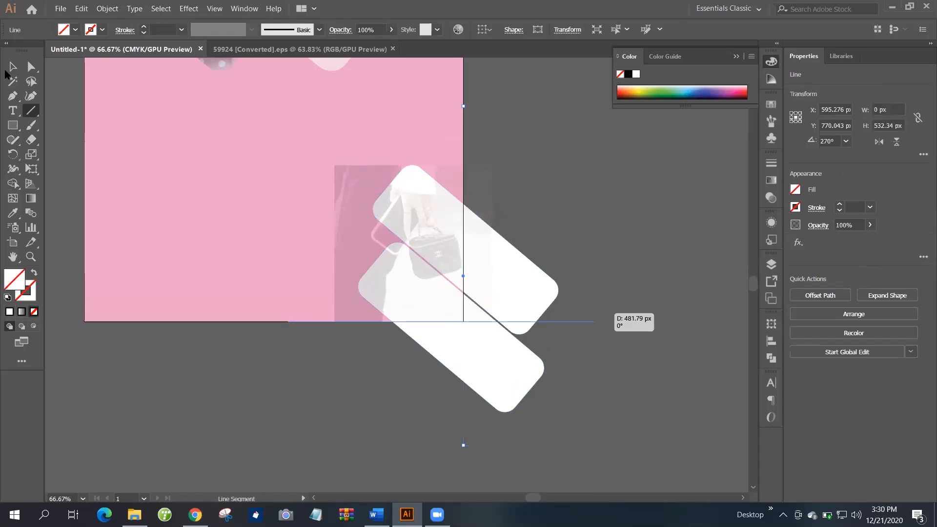
Cut away the parts of both rounded rectangles that extend past the artboard's edges with the Shape Builder.
left_click(12, 66)
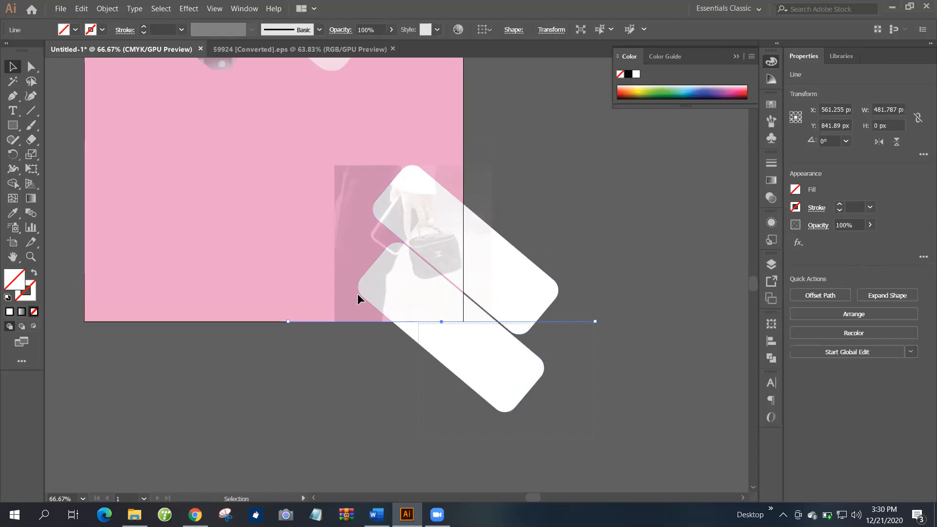
key("ctrl+a")
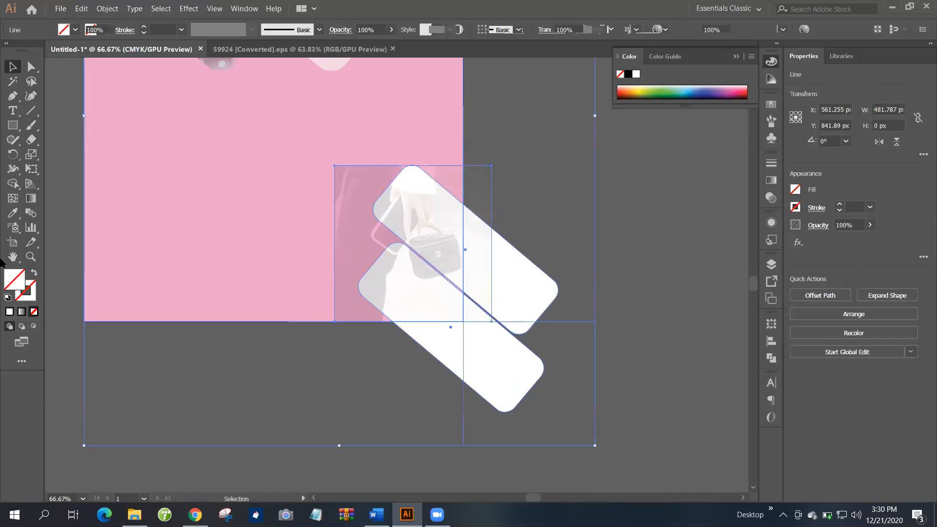
left_click(14, 186)
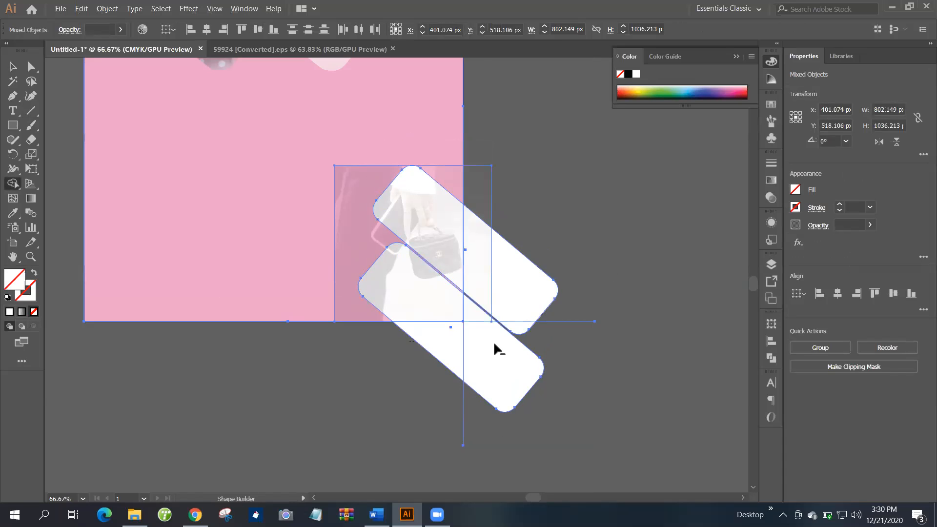
mouse_move(525, 238)
left_mouse_down()
mouse_move(483, 313)
mouse_move(521, 309)
left_mouse_up()
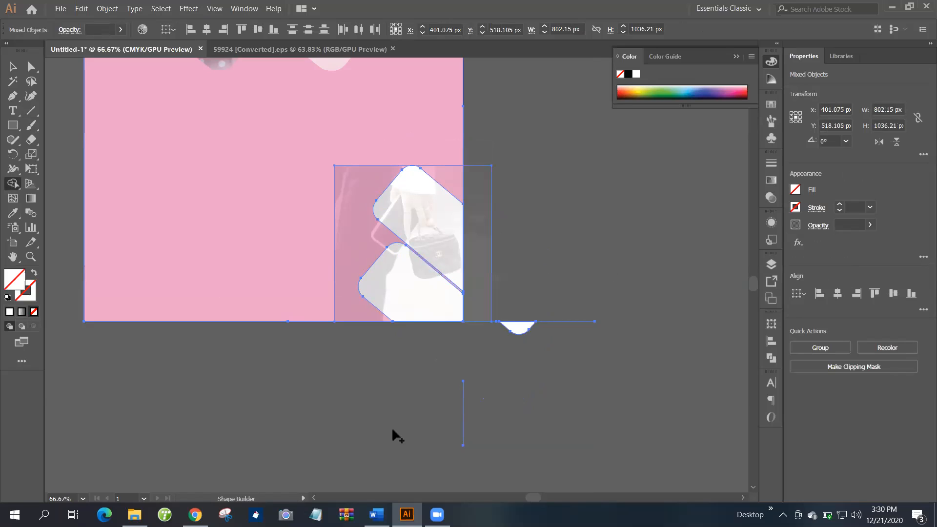
left_click(519, 327, "alt")
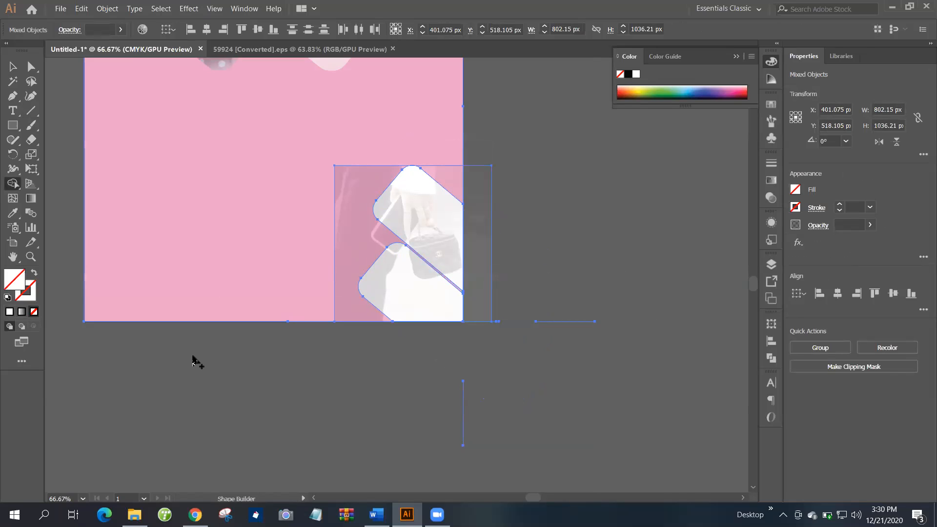
Draw a short line below the artboard, select everything with matching attributes using the Magic Wand, and delete the selection.
left_click(32, 108)
key("backslash")
left_click_drag(438, 400, 477, 386)
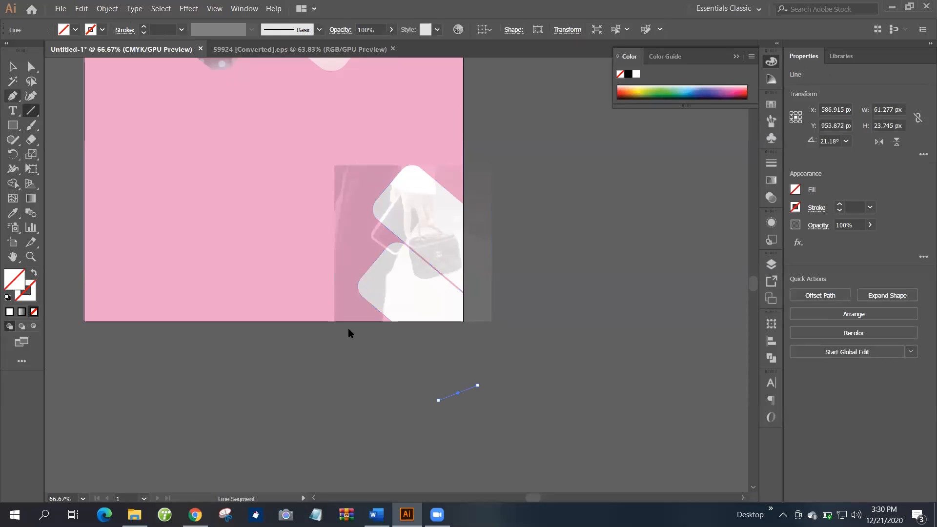
key("y")
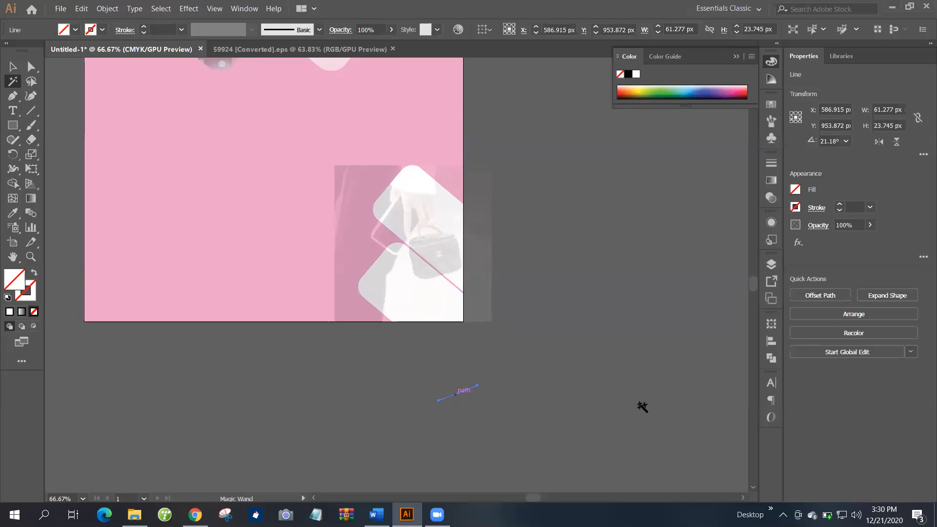
left_click(455, 394)
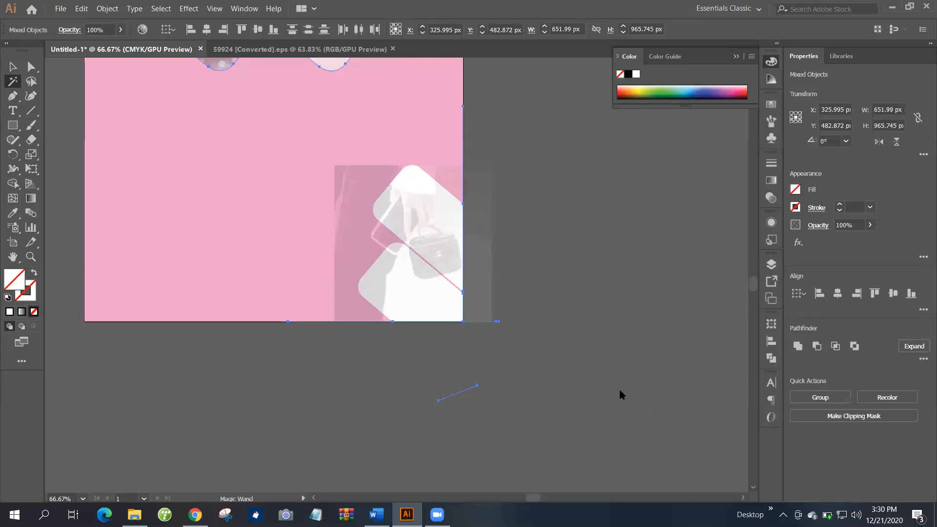
key("Delete")
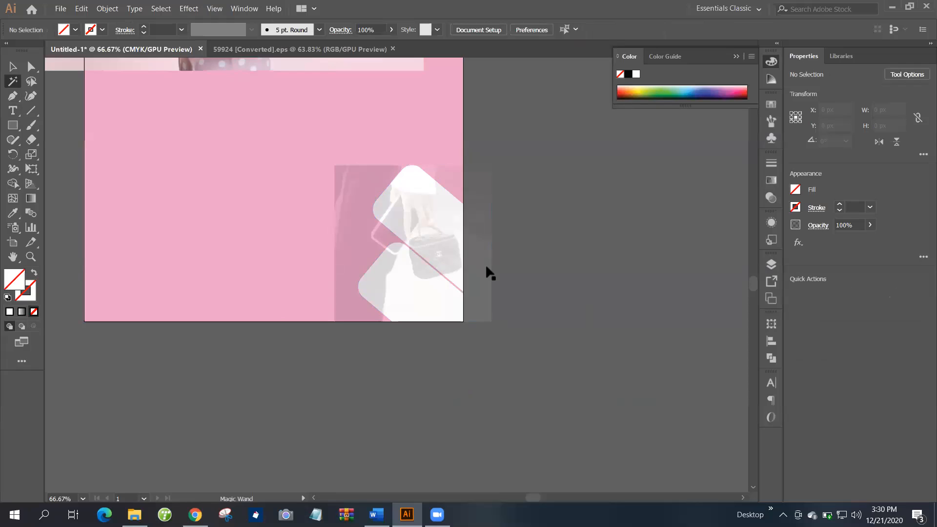
Set the handbag photo's opacity to 100% and send it to the back.
key("v")
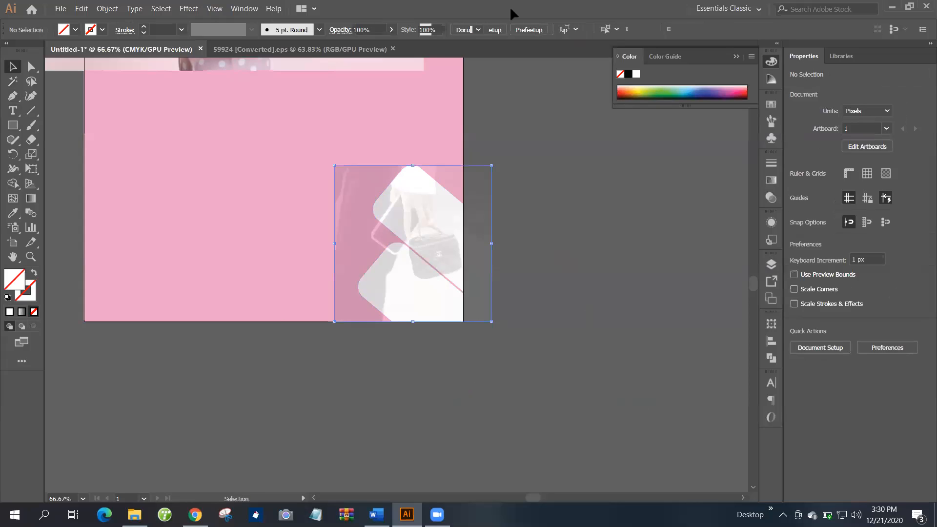
right_click(561, 255)
left_click(453, 30)
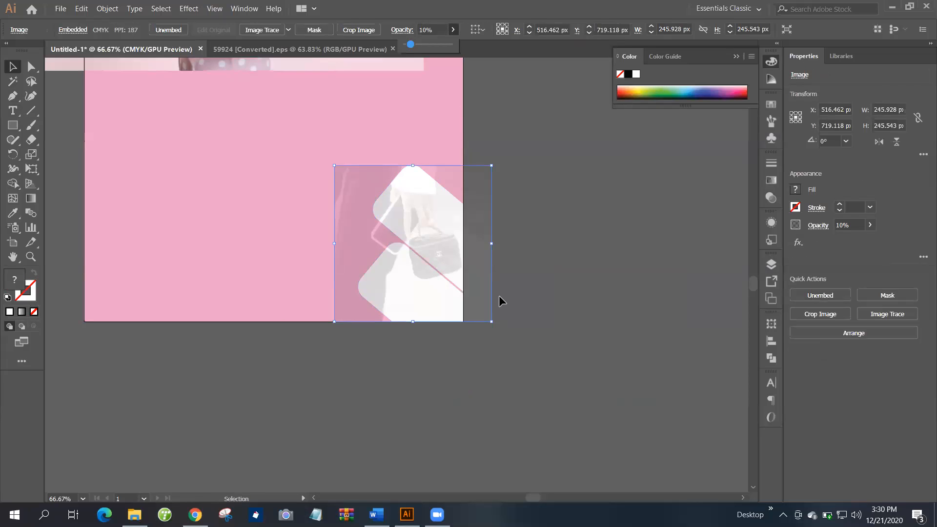
right_click(531, 299)
mouse_move(658, 393)
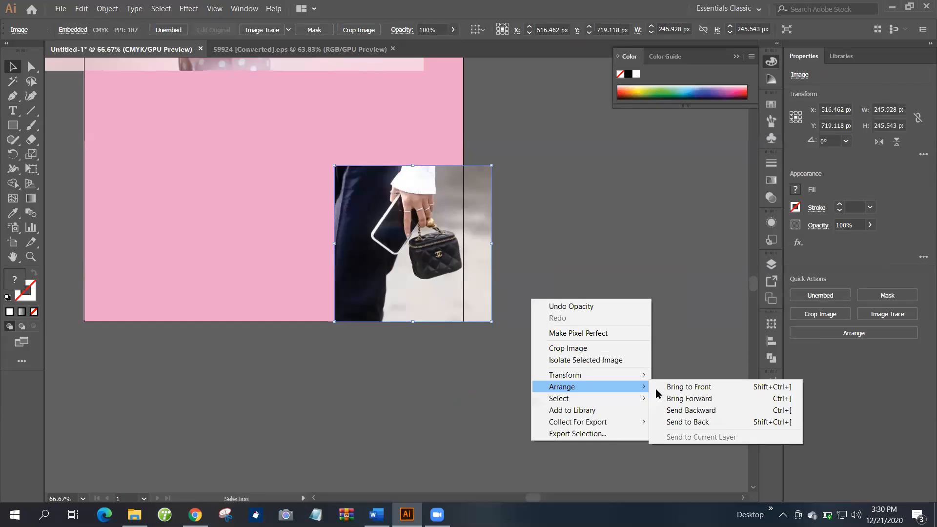
left_click(697, 422)
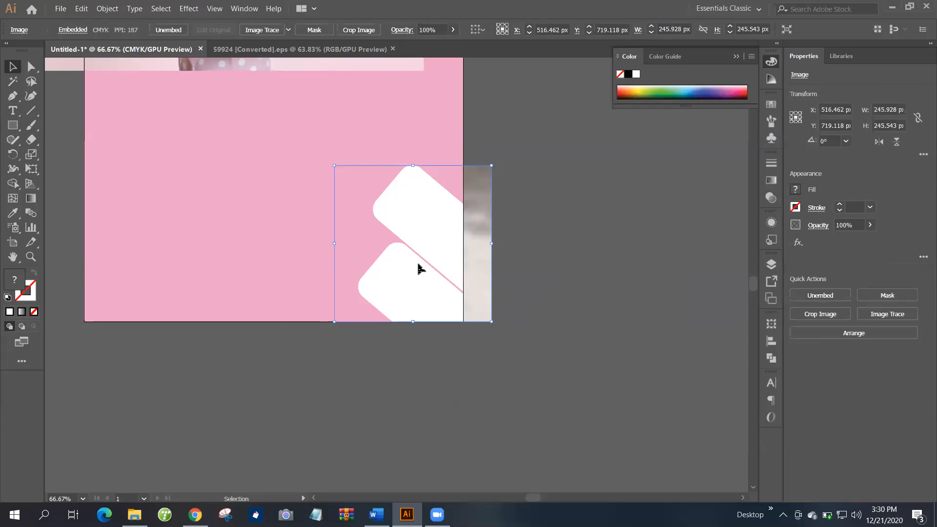
Combine the two trimmed rounded rectangles into a compound shape.
left_click(422, 282)
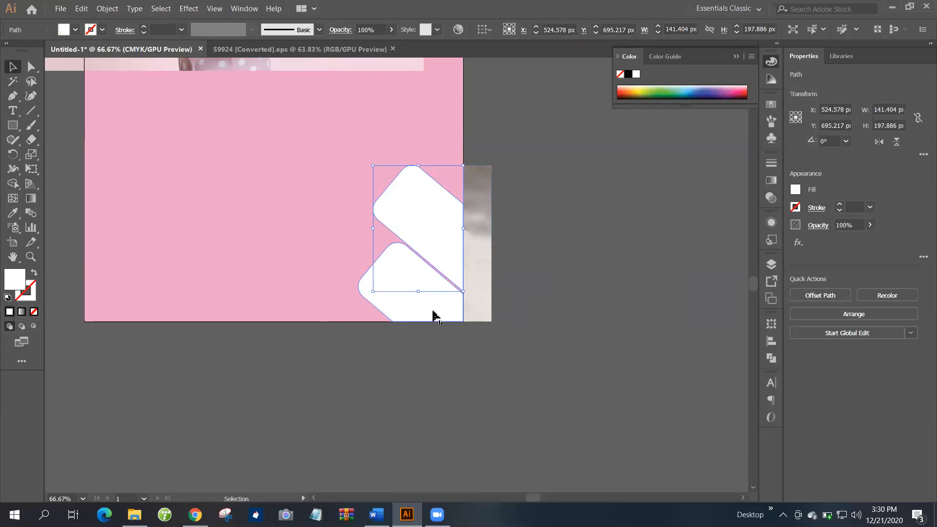
left_click(432, 315, "shift")
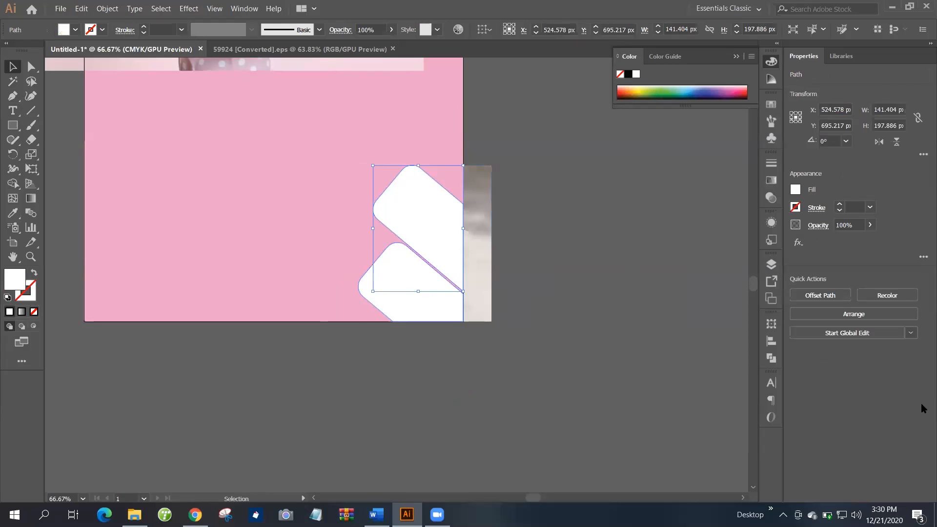
left_click(924, 360)
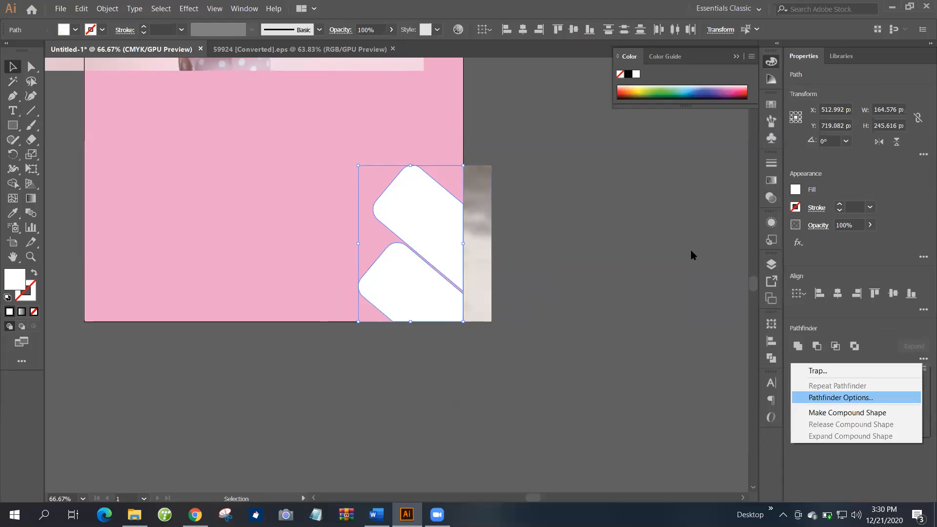
left_click(503, 370)
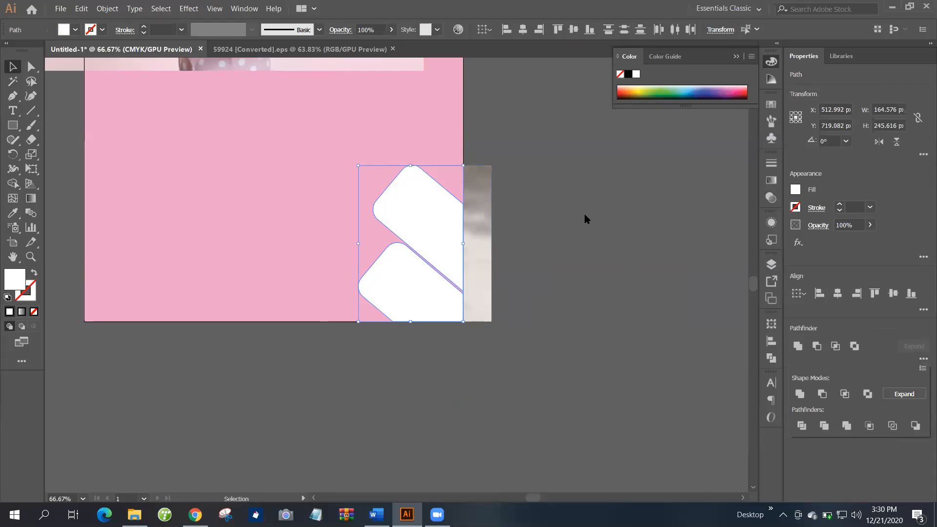
Move the photo of the woman with shopping bags off the artboard to its right.
scroll(331, 314, "up", 4)
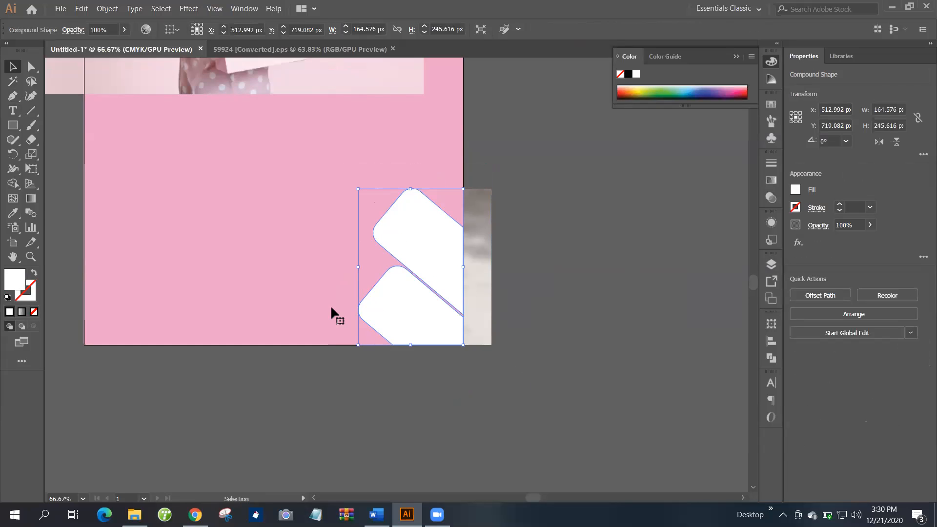
left_click(20, 212)
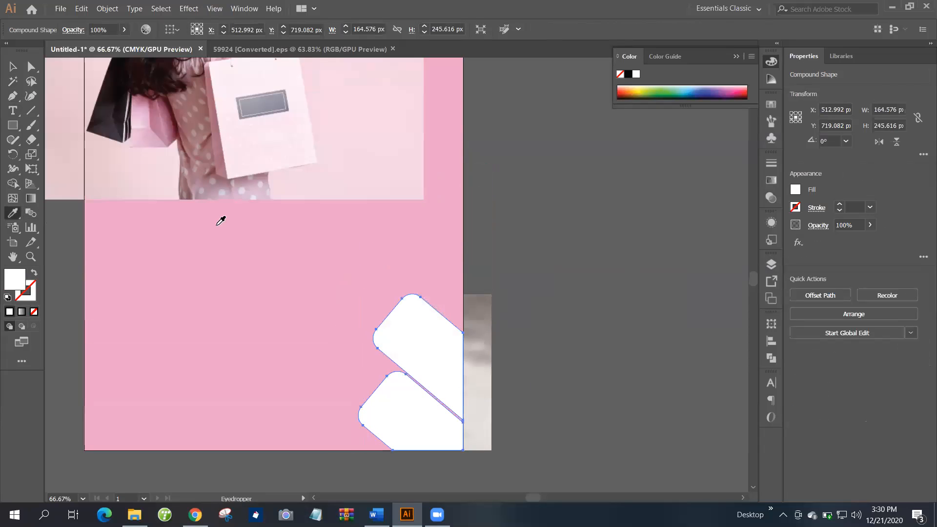
scroll(221, 181, "down", 2)
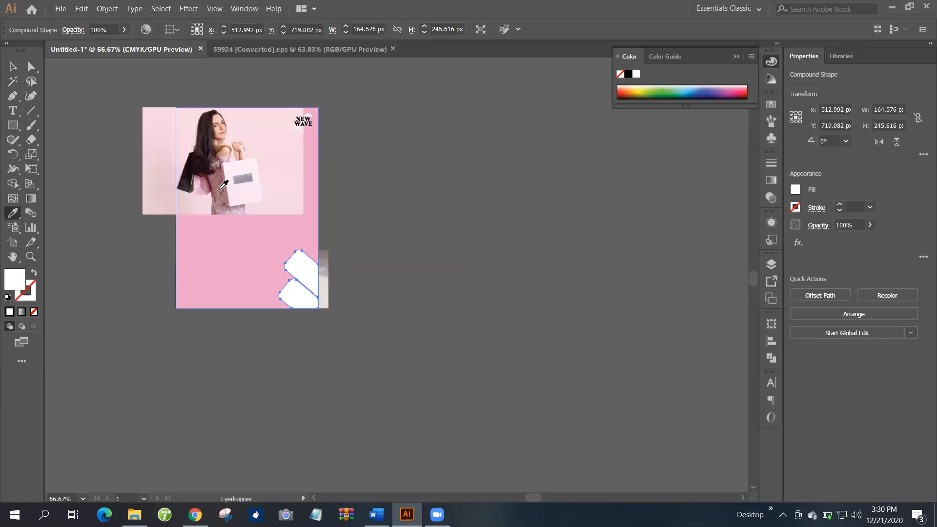
key("v")
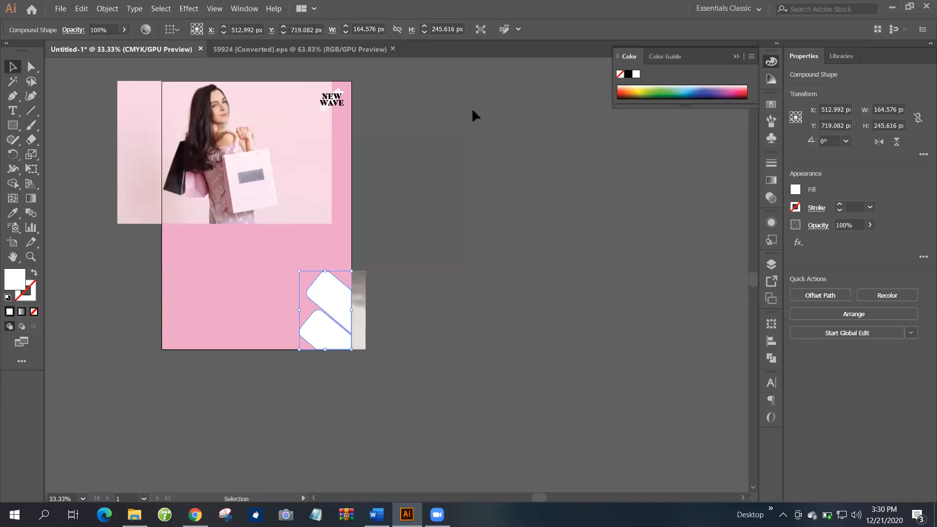
mouse_move(242, 155)
left_mouse_down()
mouse_move(519, 205)
mouse_move(546, 222)
left_mouse_up()
Undo the woman photo's move, the compound shape, the handbag photo's changes and the deletion of the Magic Wand selection.
key("ctrl+z")
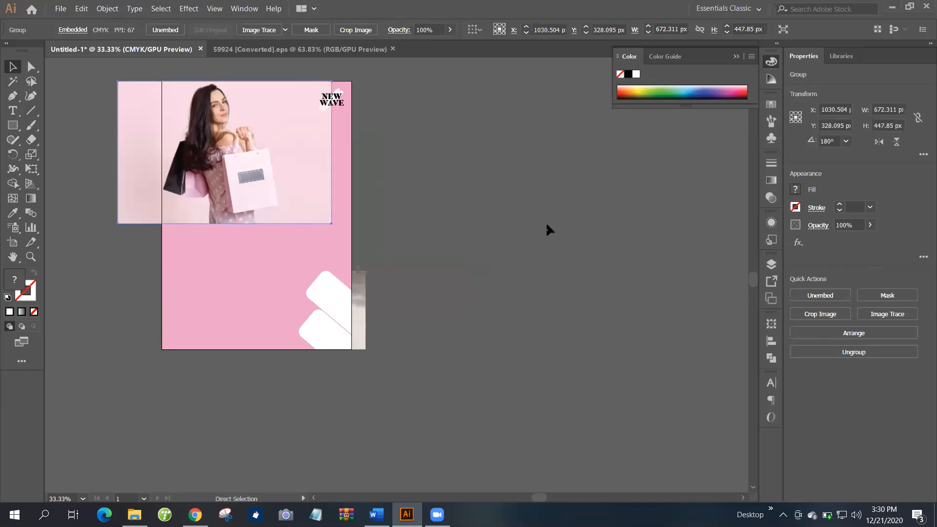
key("ctrl+z")
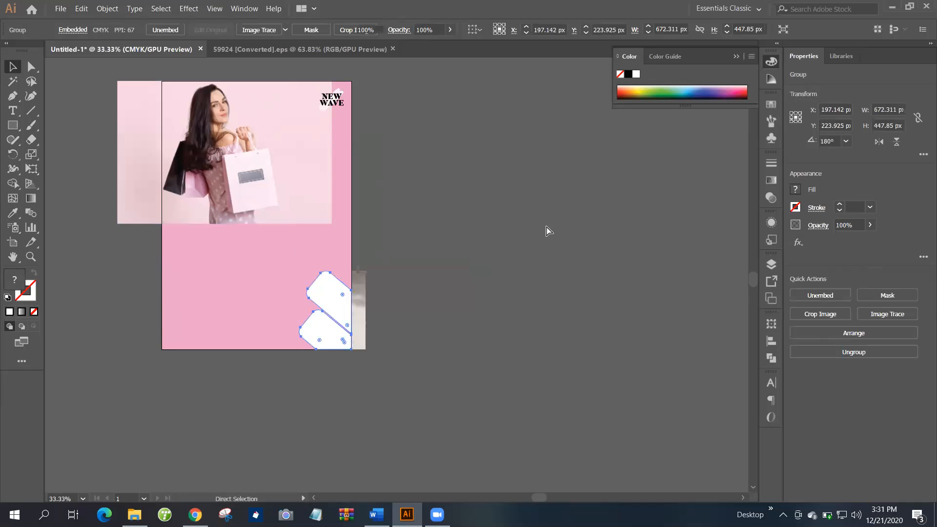
key("ctrl+z")
key("ctrl+z")
key("v")
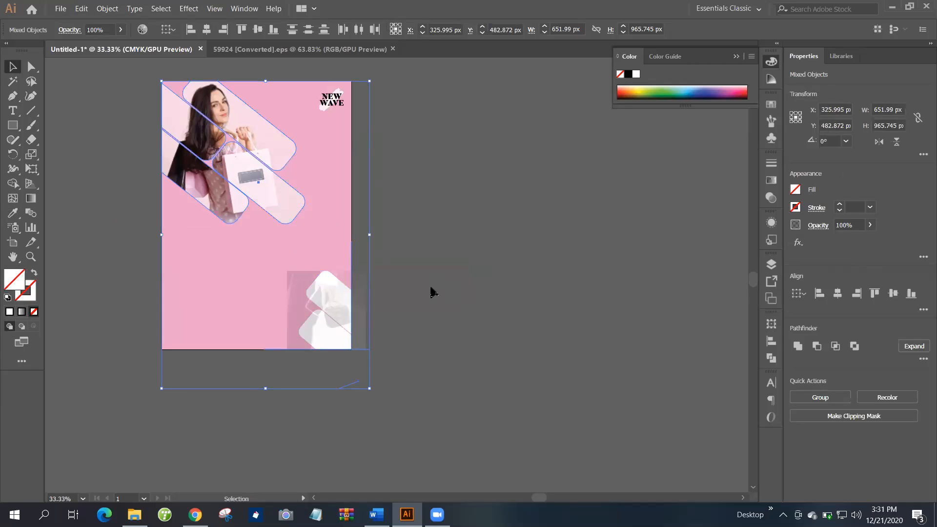
left_click(355, 333)
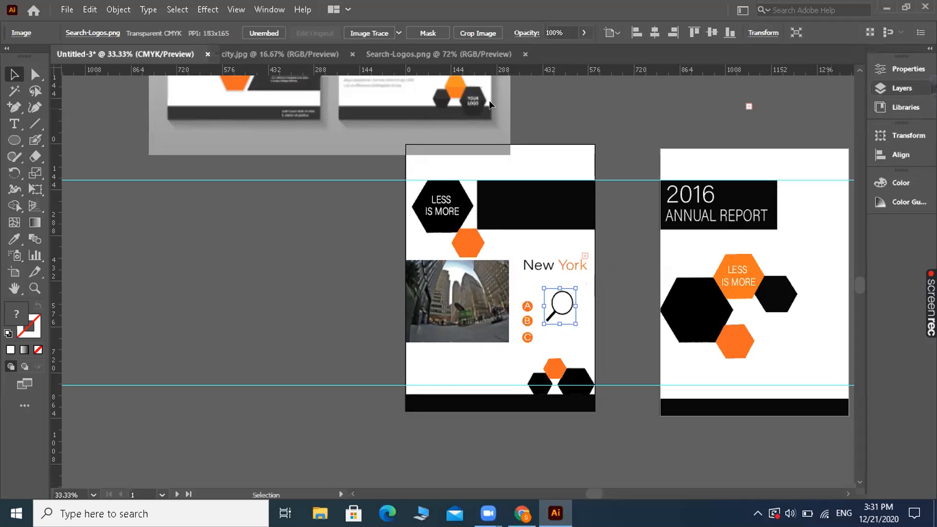
Try to fill the magnifying glass image with white (FFFFFF) and shift the image slightly towards the New York heading.
double_click(16, 313)
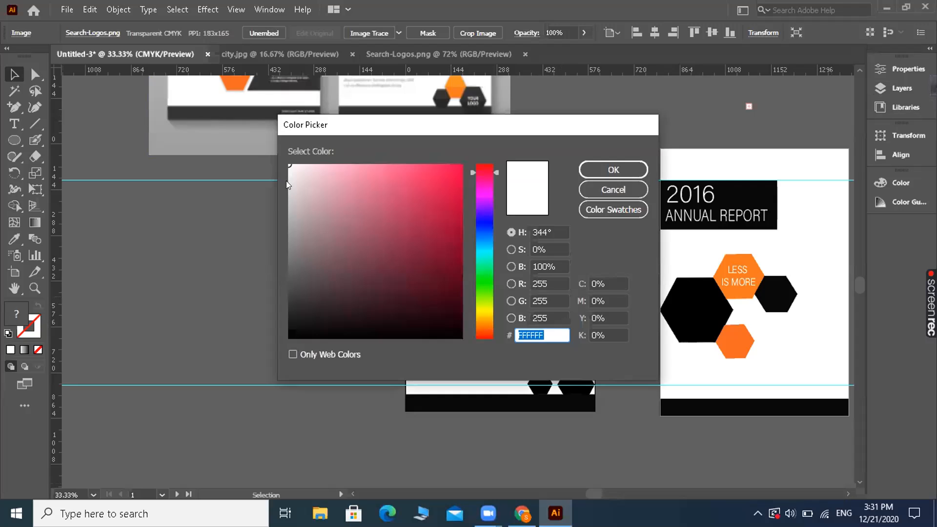
left_click(617, 169)
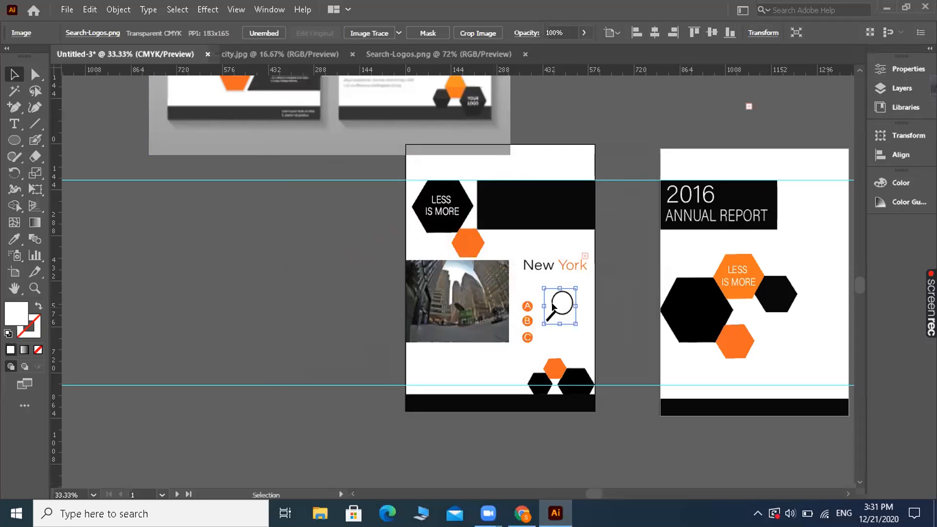
left_click_drag(544, 299, 536, 293)
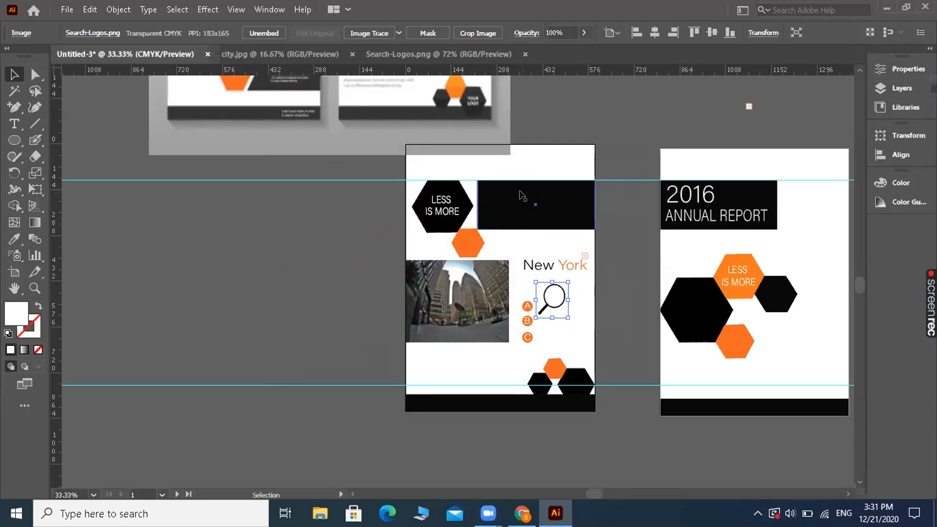
left_click_drag(551, 298, 552, 299)
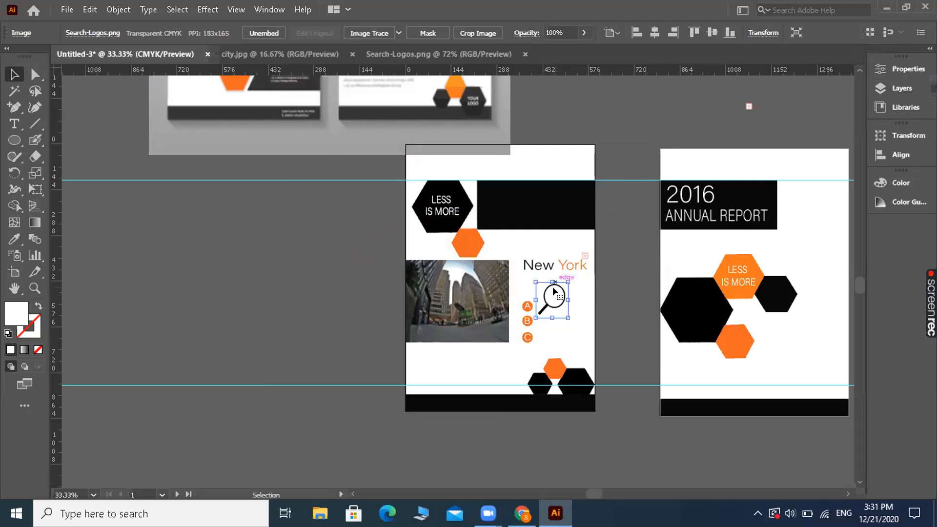
right_click(555, 292)
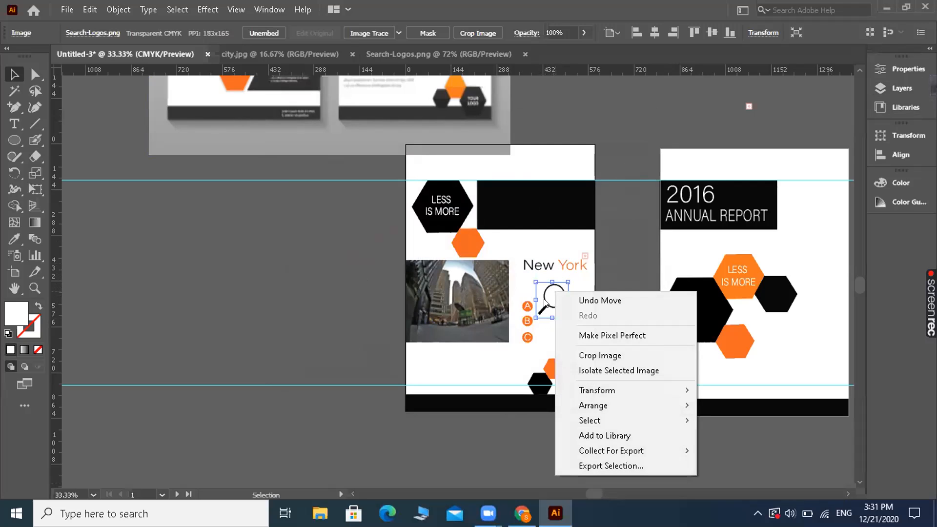
Enlarge the magnifying glass image beside the artboard and convert it to editable paths with a default Image Trace and Expand.
left_click_drag(545, 299, 373, 362)
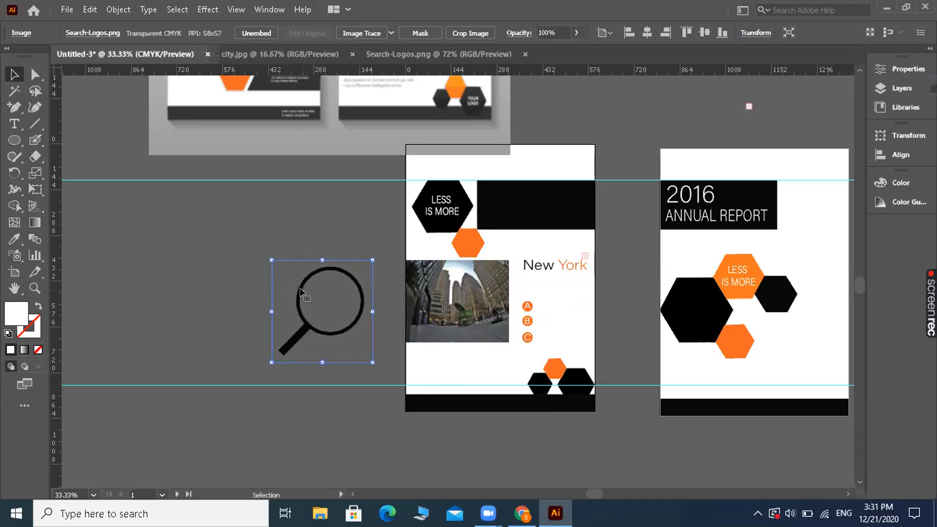
left_click(378, 33)
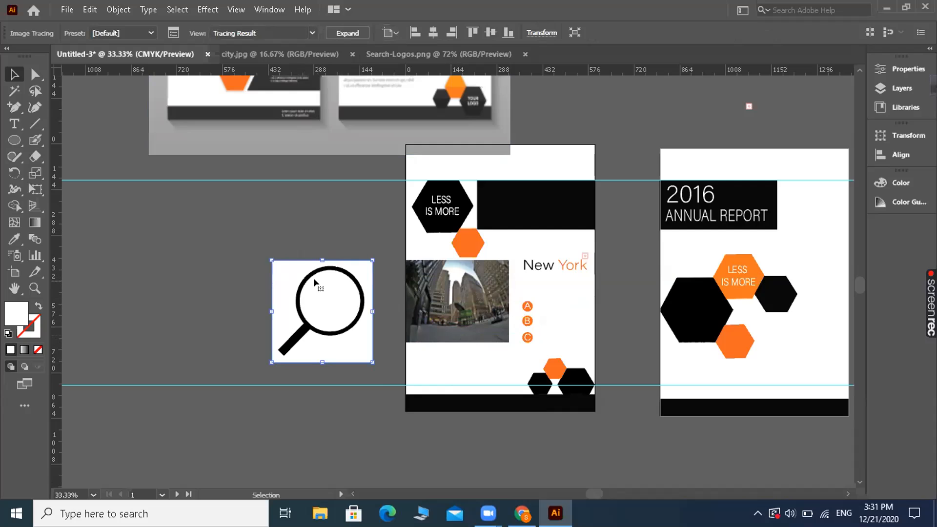
left_click(350, 33)
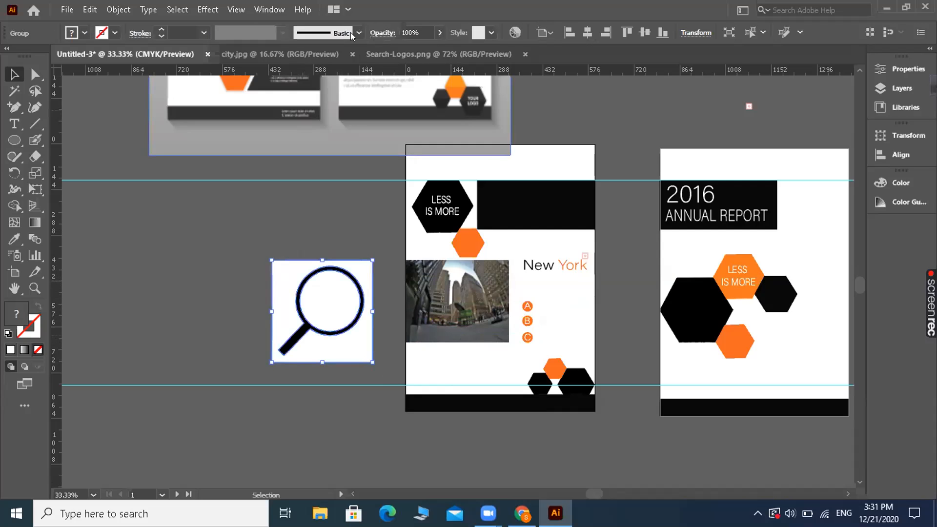
Ungroup the traced magnifying glass artwork and delete its white square background and the white area inside the lens.
right_click(318, 295)
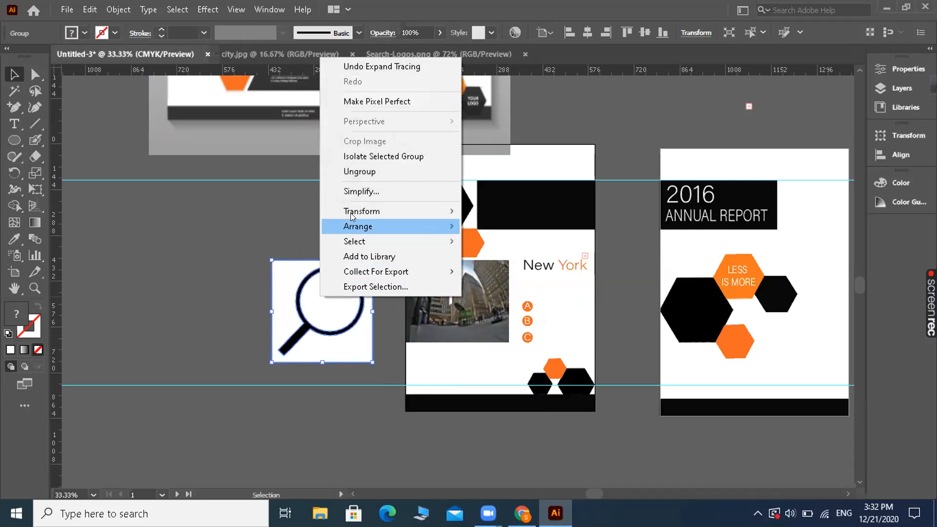
left_click(367, 169)
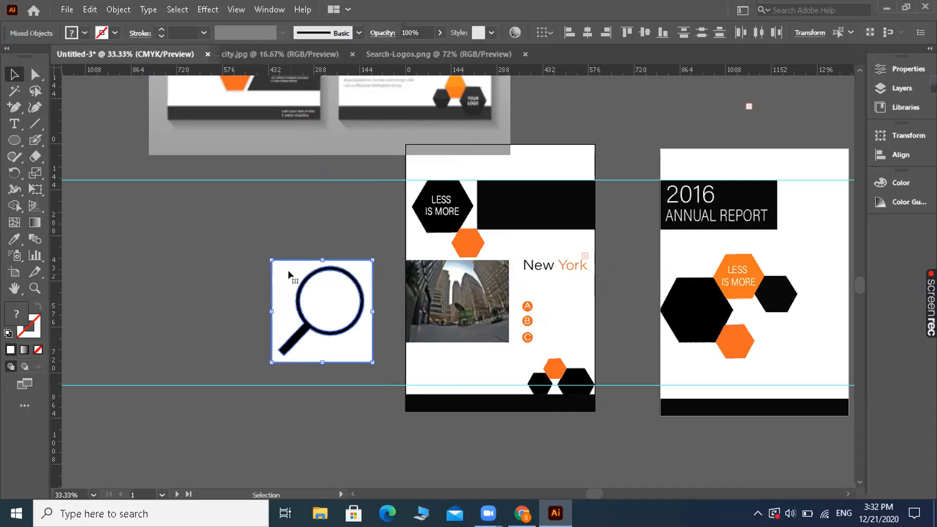
left_click(215, 290)
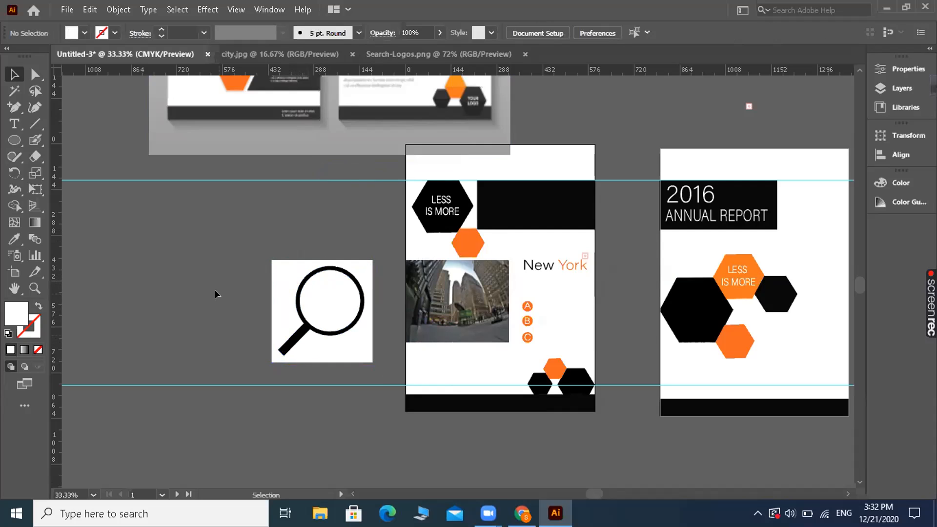
left_click(281, 281)
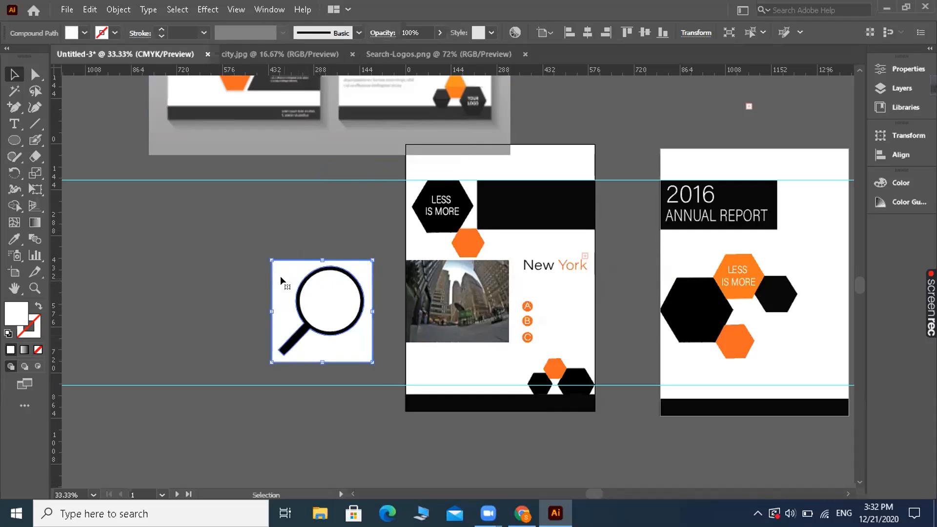
key("Delete")
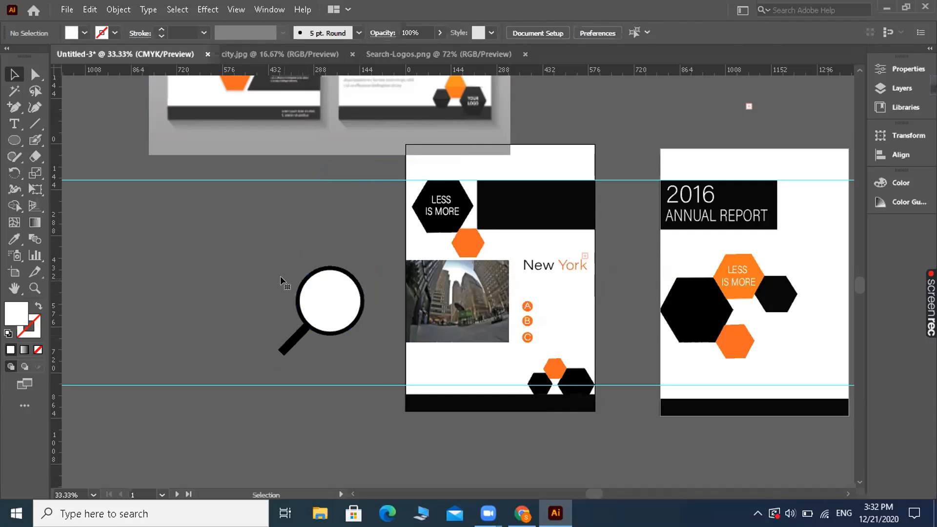
left_click(324, 292)
key("Delete")
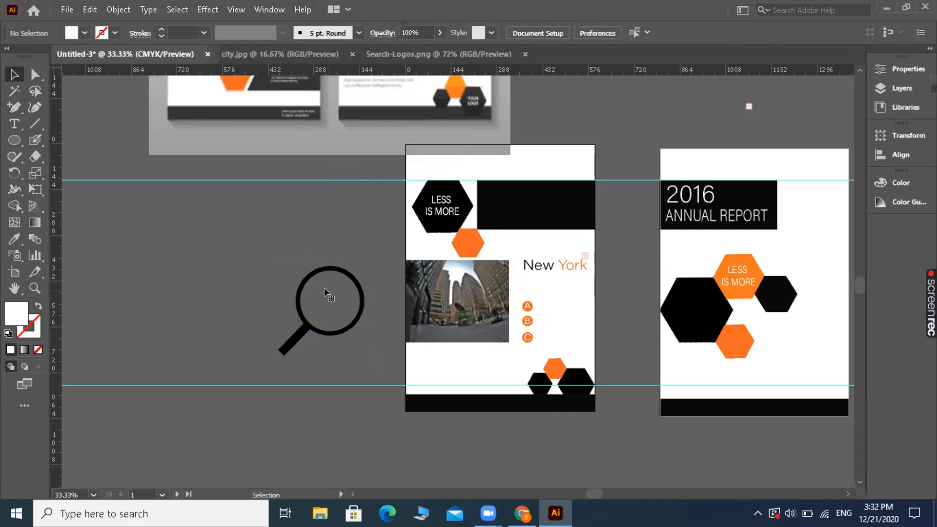
Fill the magnifying glass shape with off-white (F9F7F8).
left_click(298, 288)
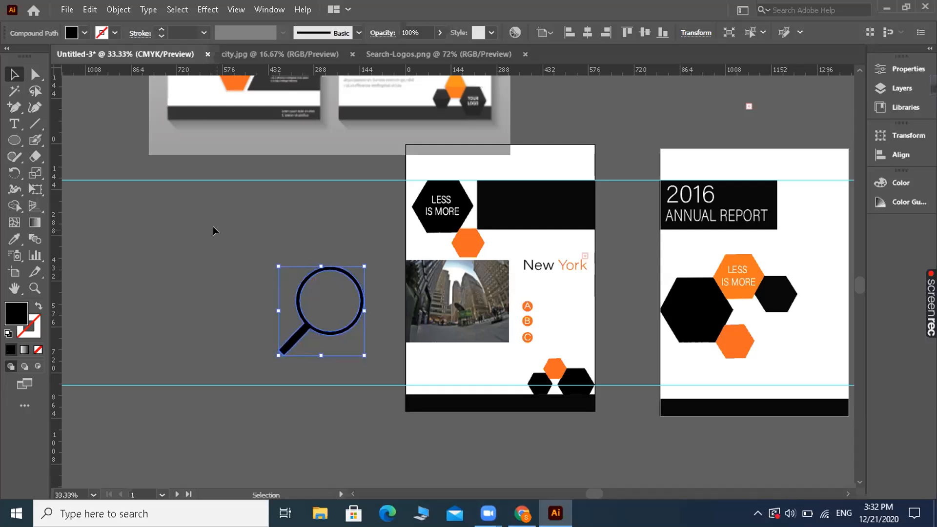
double_click(16, 313)
left_click(289, 167)
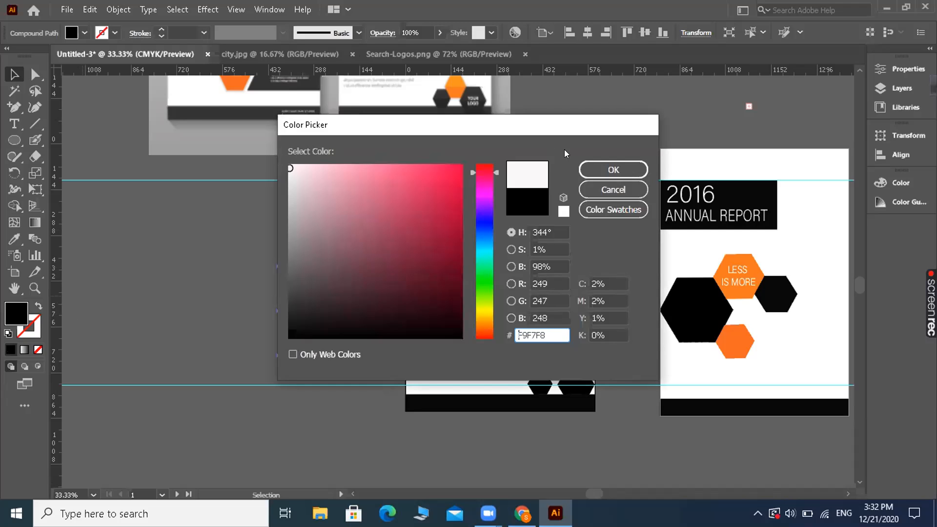
left_click(607, 169)
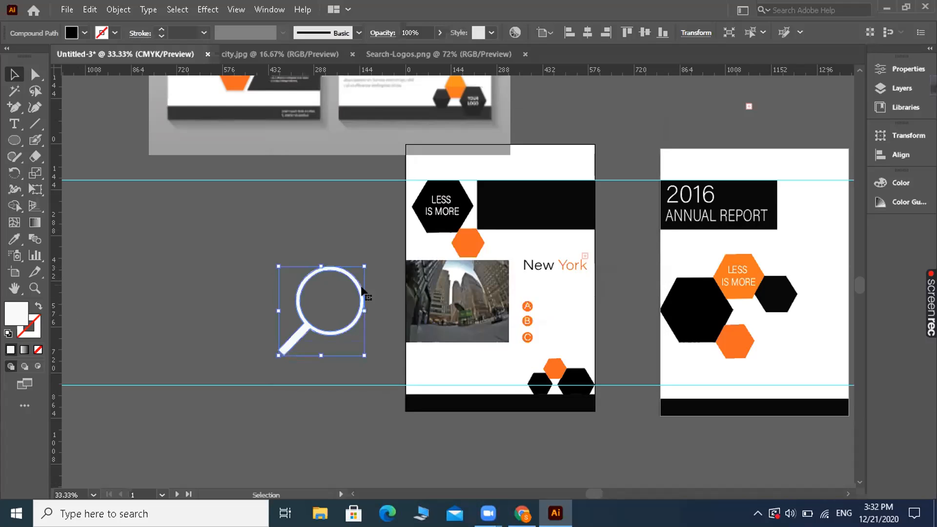
Move the magnifying glass onto the New York page over the city photo and scale it down.
left_click_drag(357, 292, 486, 234)
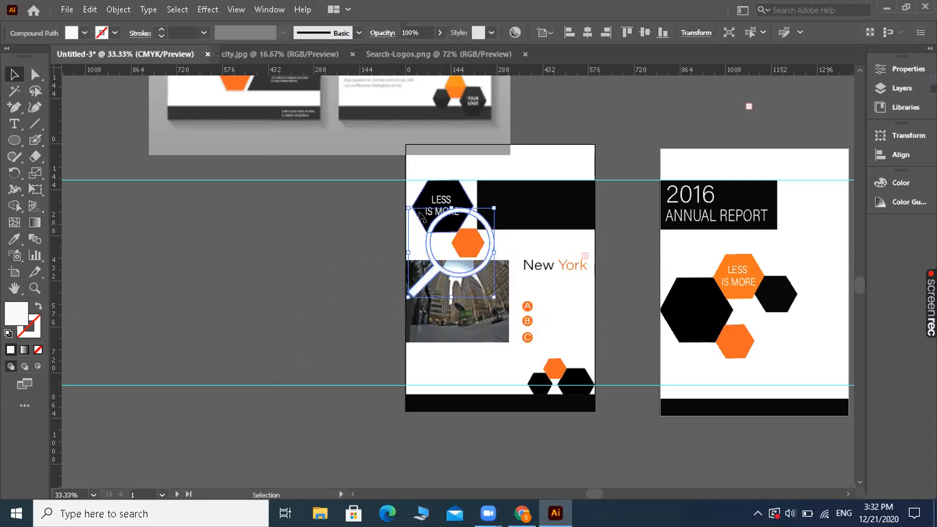
left_click_drag(408, 208, 462, 241)
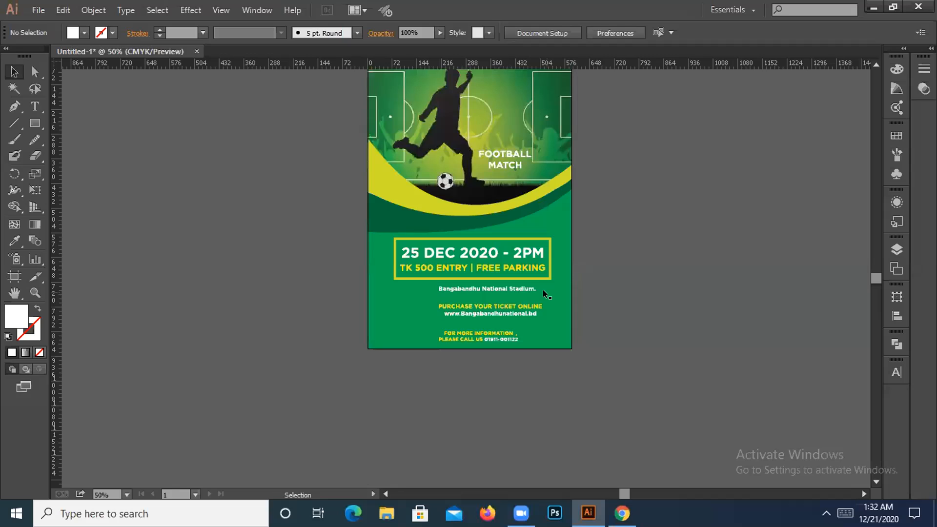
On the football match poster, centre the "FOR MORE INFORMATION" line horizontally with the website line above it.
left_click_drag(615, 229, 620, 276)
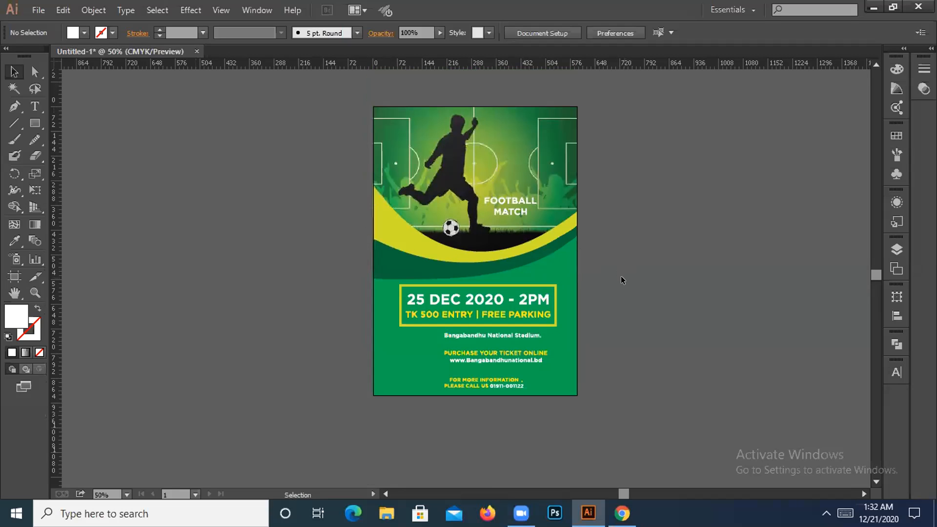
key("ctrl")
key("ctrl+plus")
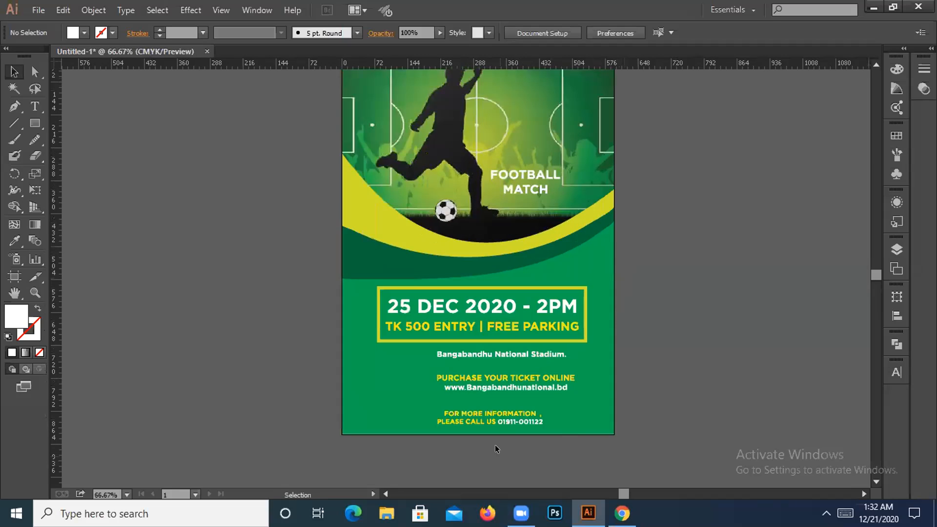
left_click(496, 413)
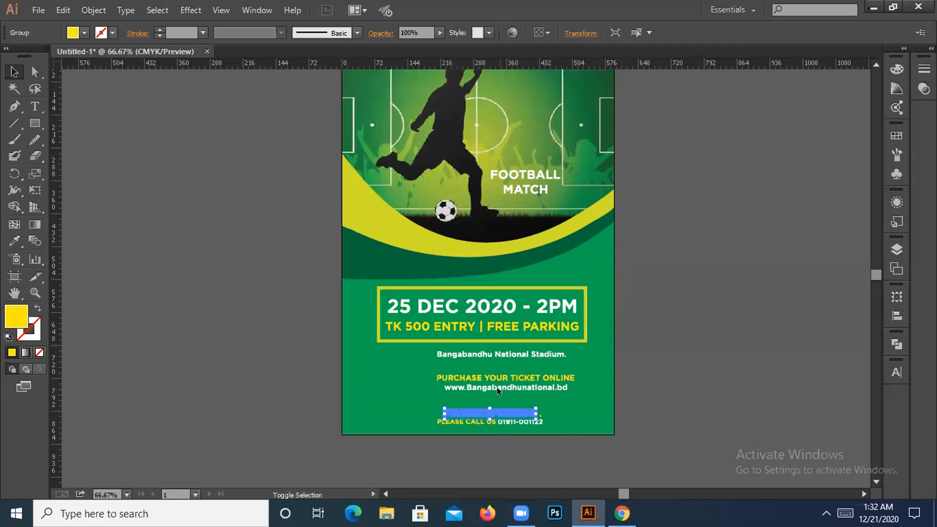
left_click(496, 388, "shift")
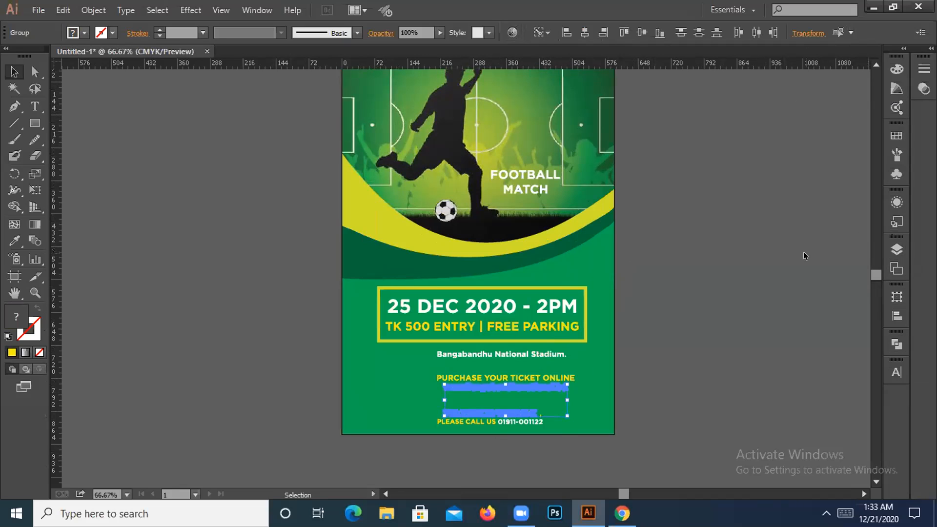
left_click(892, 321)
left_click(762, 319)
left_click(685, 233)
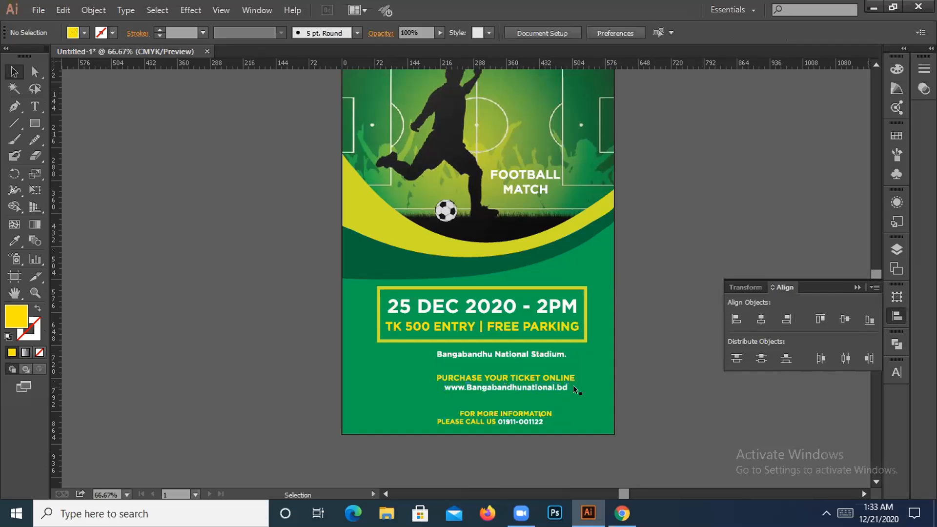
Centre the "PLEASE CALL US" phone line horizontally with the "FOR MORE INFORMATION" line.
left_click(507, 422)
left_click(511, 410, "shift")
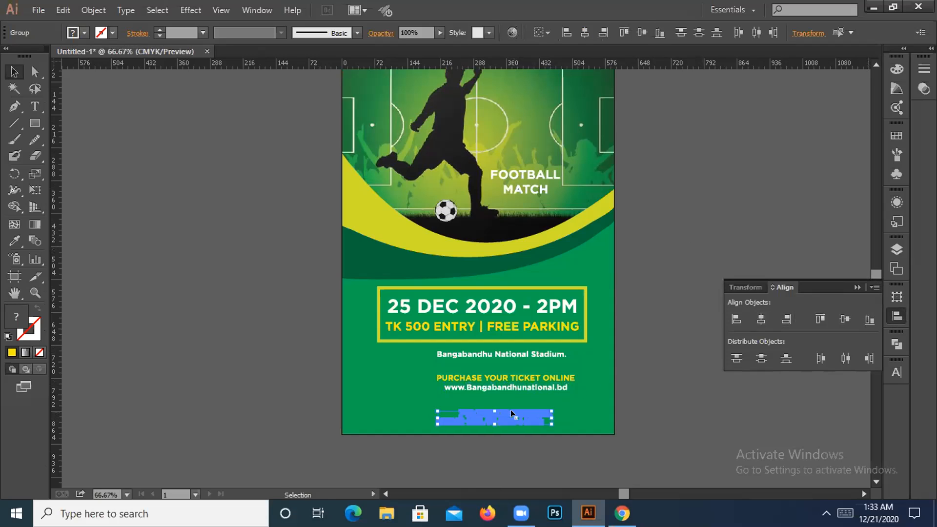
left_click(762, 320)
left_click(717, 233)
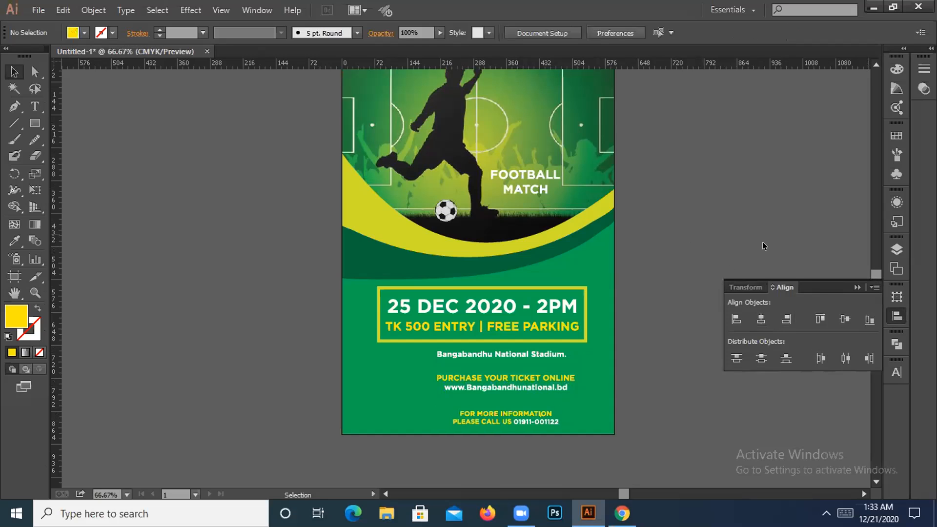
Centre the "Bangabandhu National Stadium." line horizontally with "PURCHASE YOUR TICKET ONLINE" and put the alignment options away.
left_click(516, 376)
left_click(519, 354, "shift")
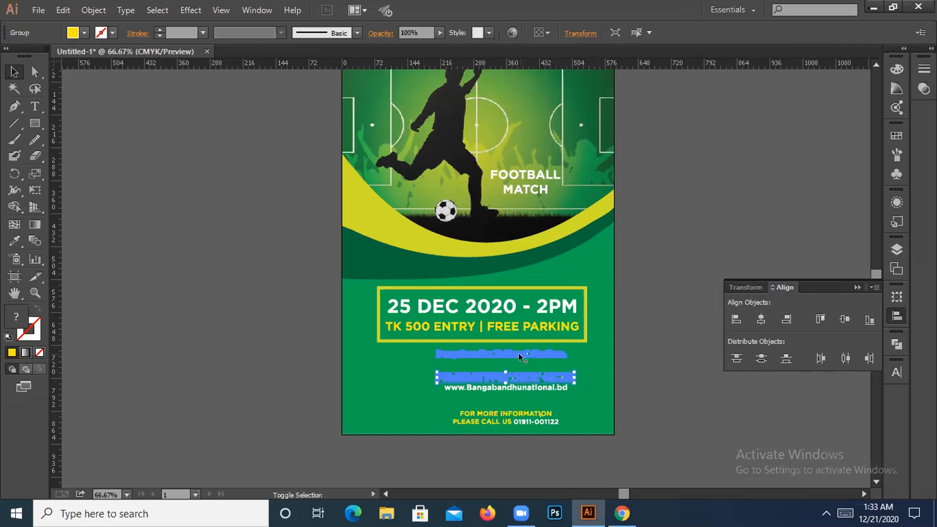
left_click(761, 319)
left_click(695, 289)
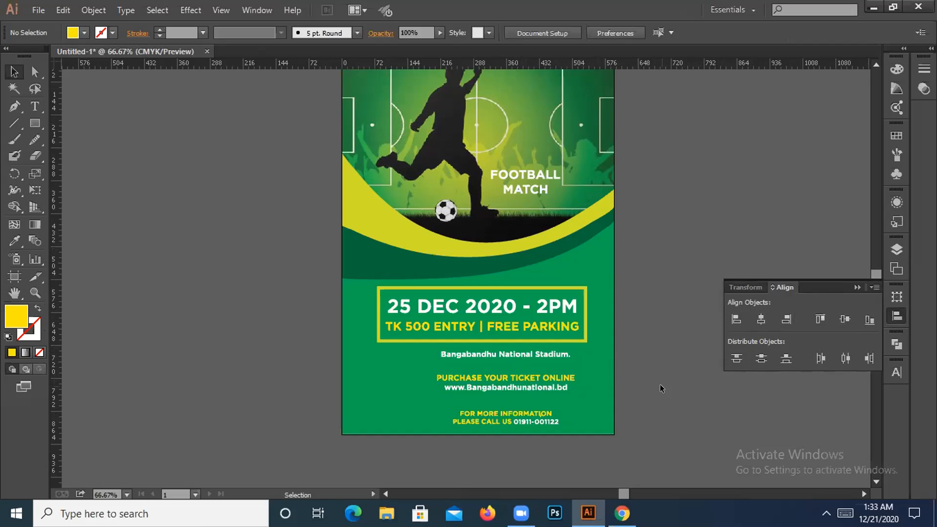
left_click(850, 286)
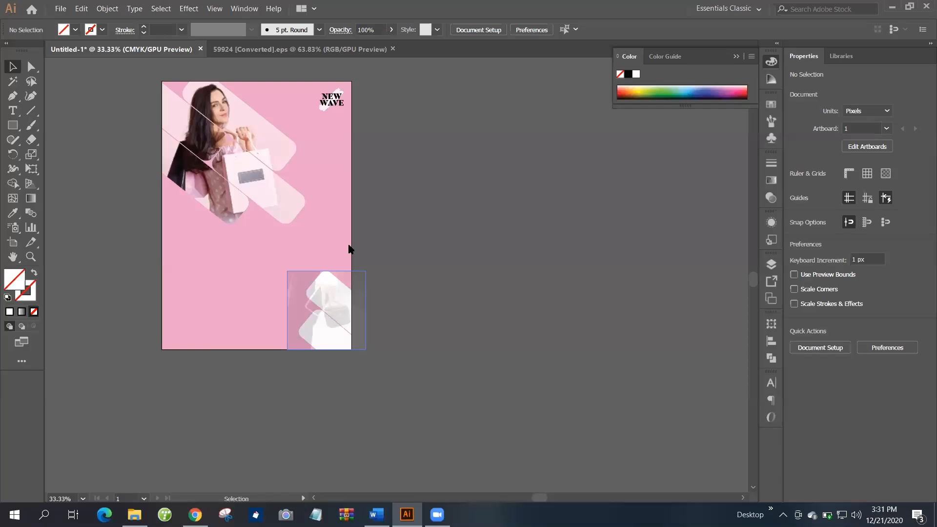
On the pink artboard, widen the white outlined rounded rectangle around the NEW WAVE logo to about 98 px.
scroll(350, 250, "up", 5)
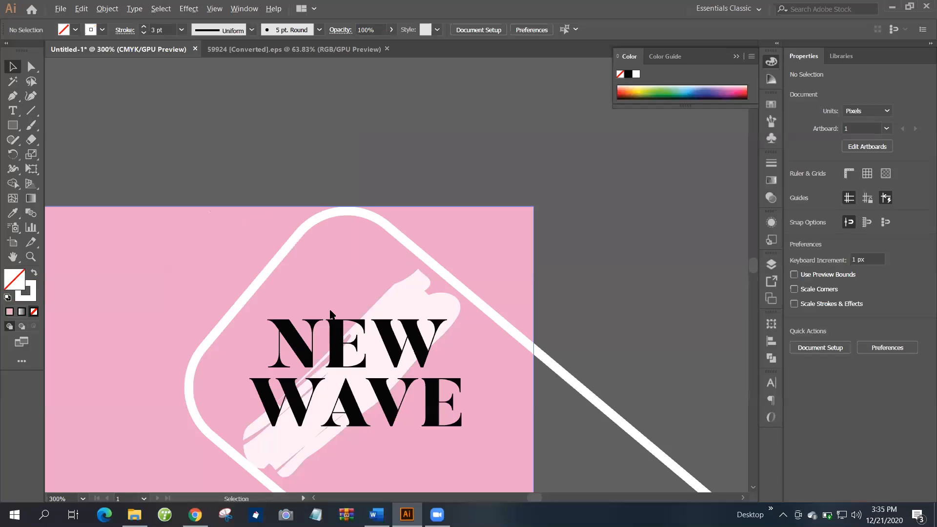
key("ctrl+1")
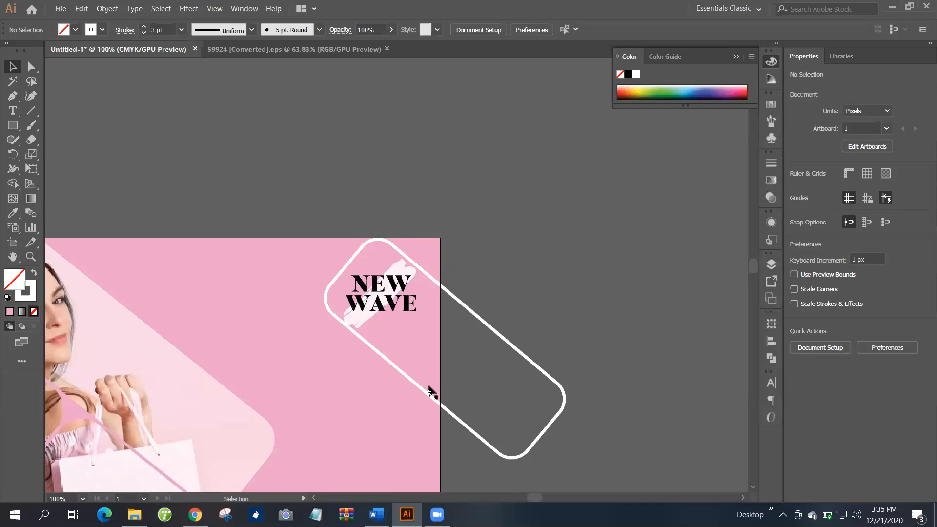
left_click(419, 389)
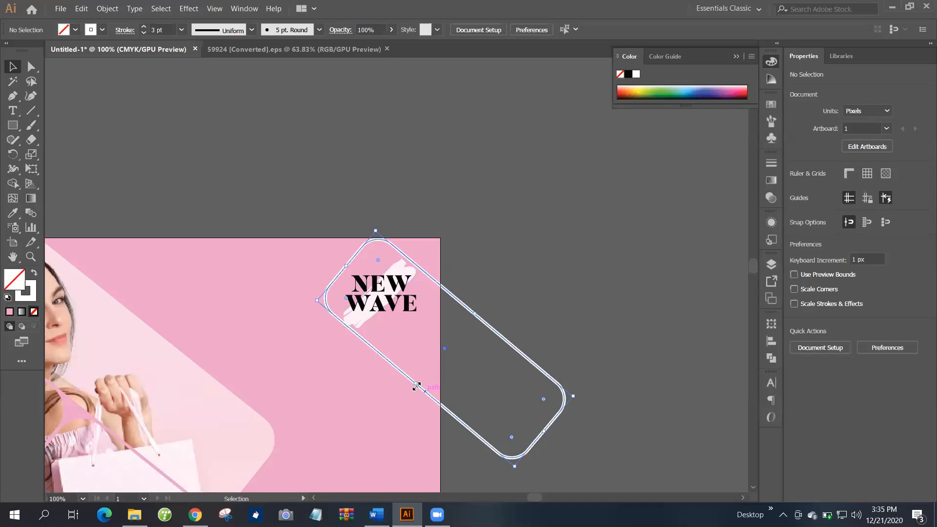
left_click_drag(413, 387, 411, 389)
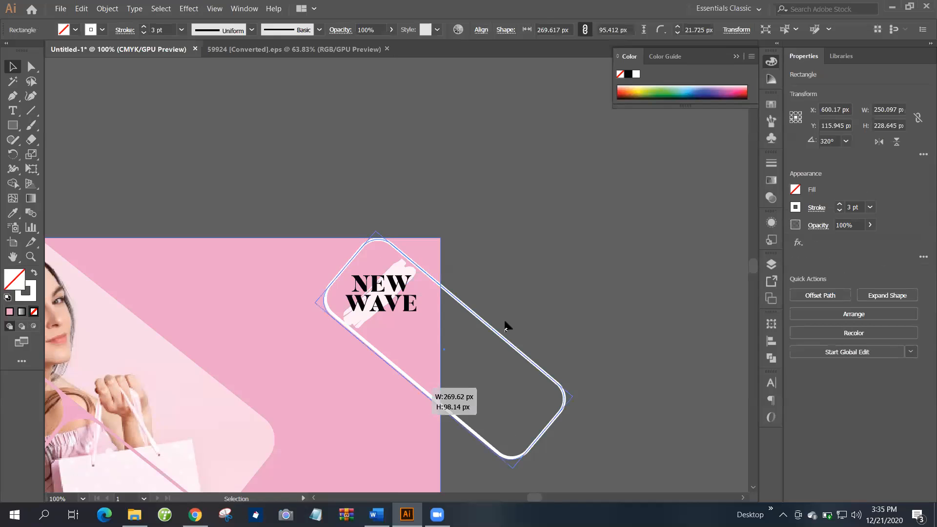
left_click(514, 310)
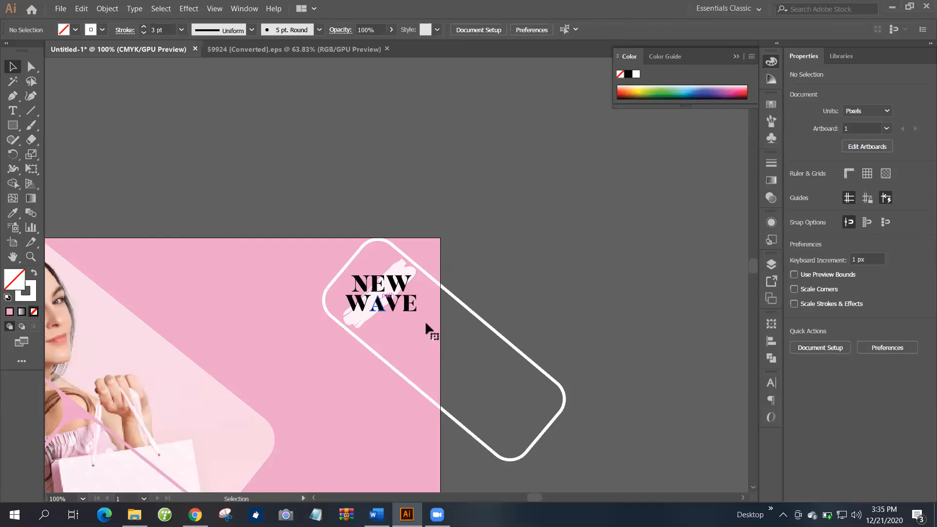
Scale the NEW WAVE text and its brush stroke down together to about 65 × 62 px.
left_click(392, 307)
left_click(400, 269, "shift")
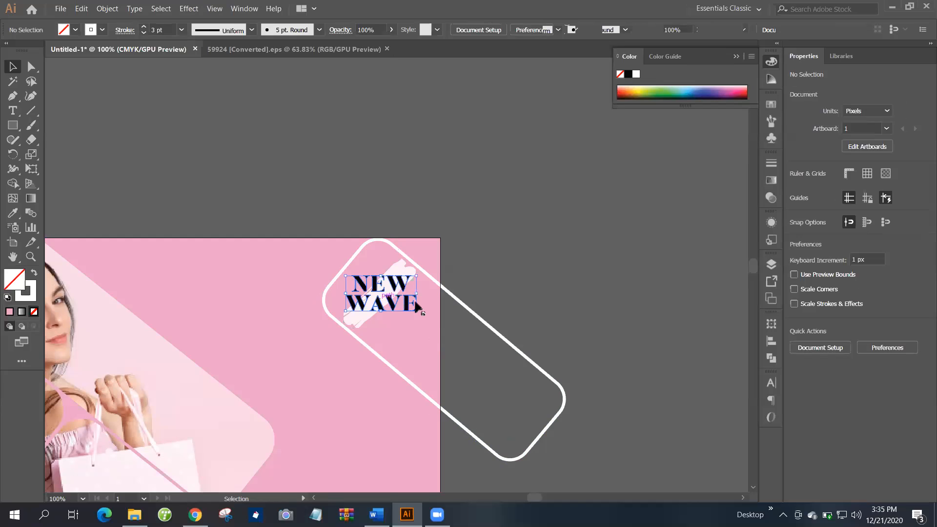
left_click_drag(416, 327, 411, 323)
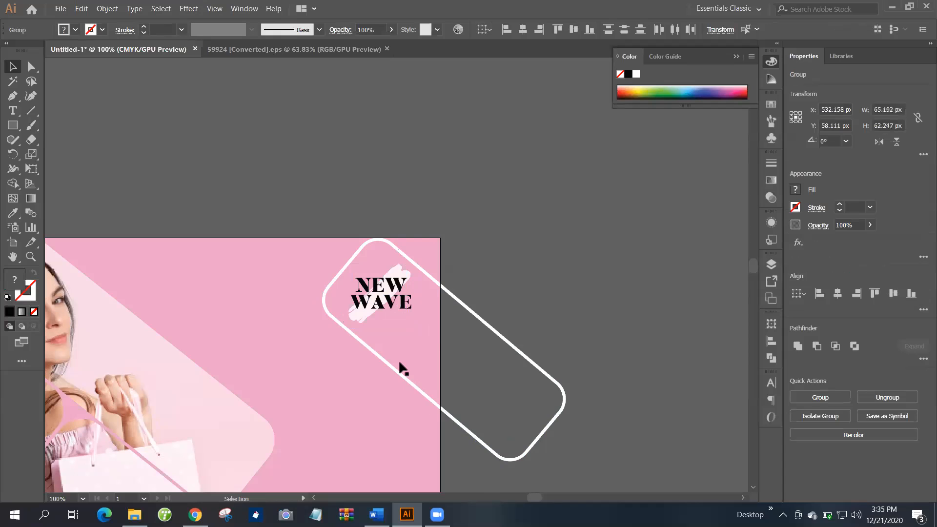
Nudge the white outlined rounded rectangle so that it sits evenly around the NEW WAVE logo near the artboard's edge.
left_click(401, 370)
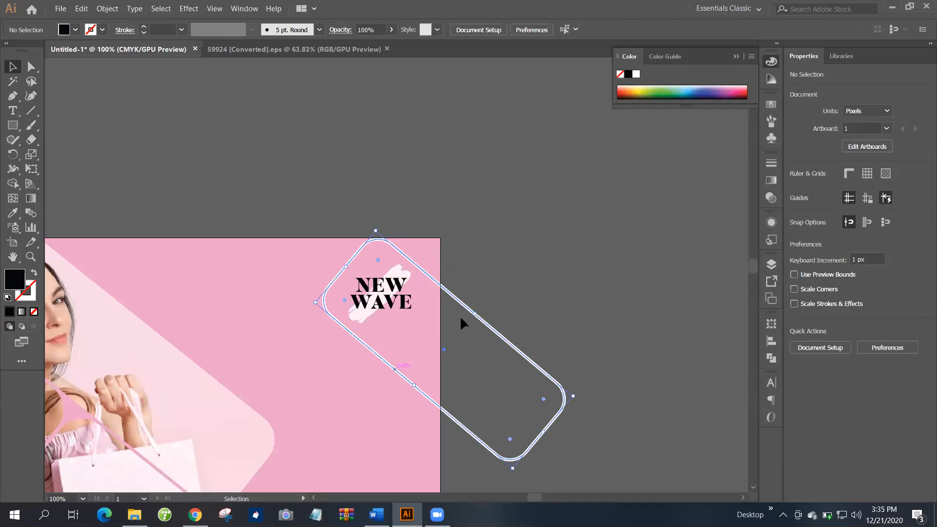
left_click_drag(444, 351, 446, 347)
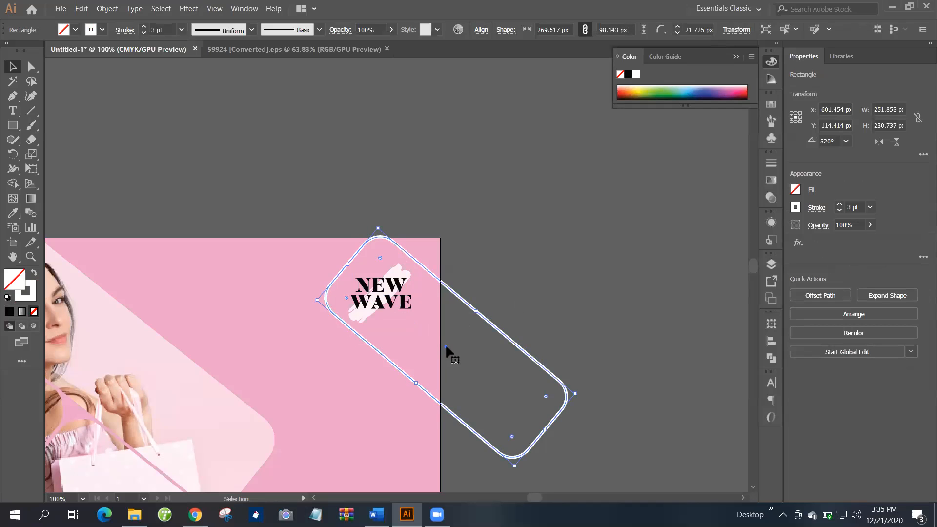
left_click_drag(445, 347, 446, 352)
left_click(406, 329)
key("ctrl+equal")
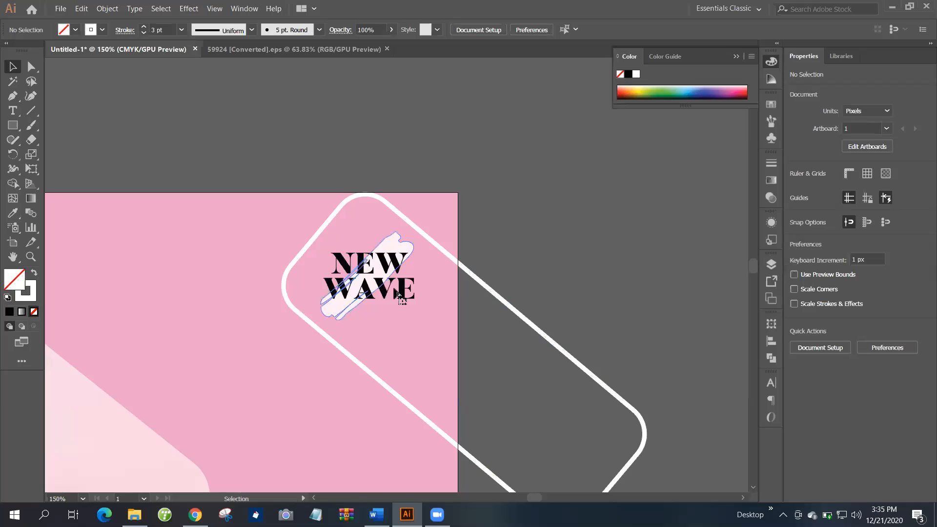
left_click(370, 276)
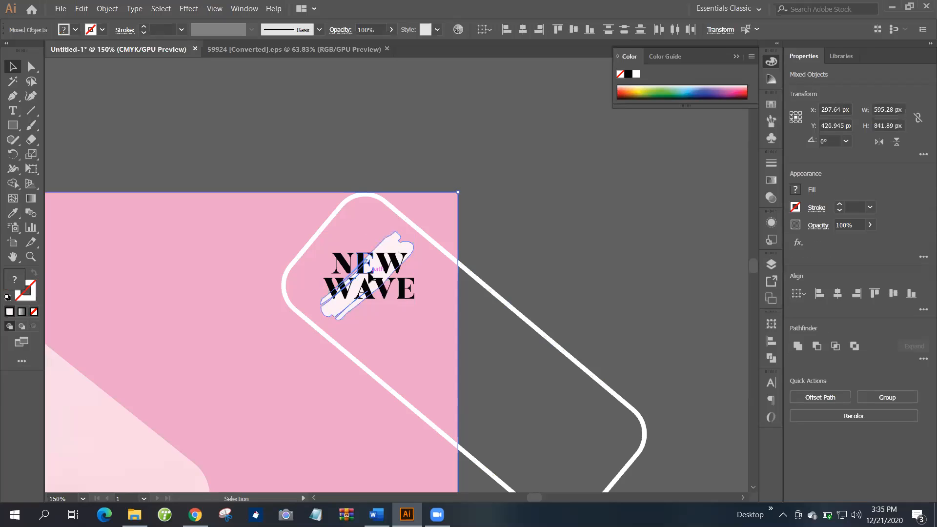
left_click_drag(370, 276, 370, 276)
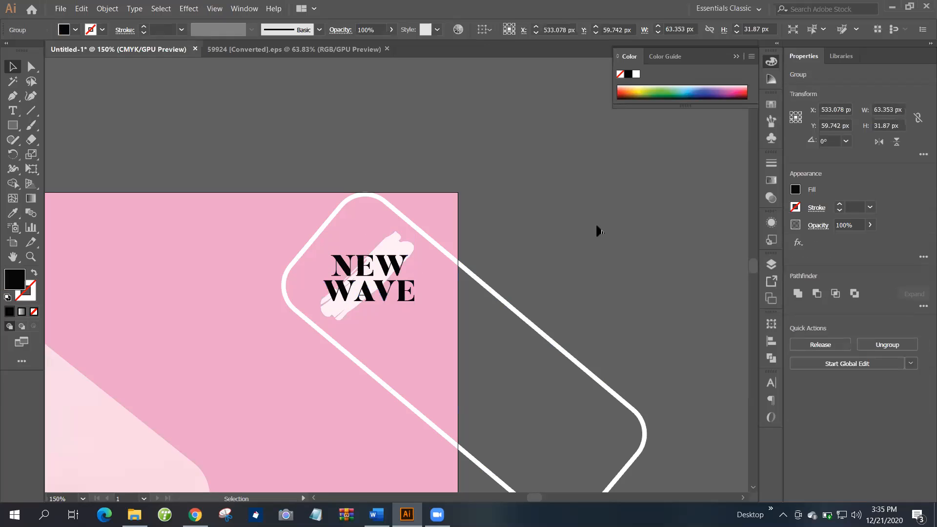
left_click(403, 253)
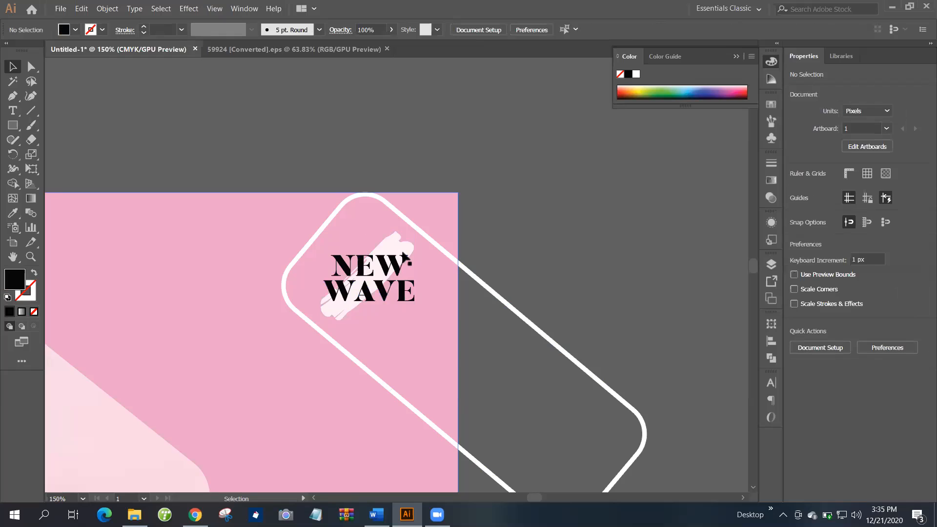
key("a")
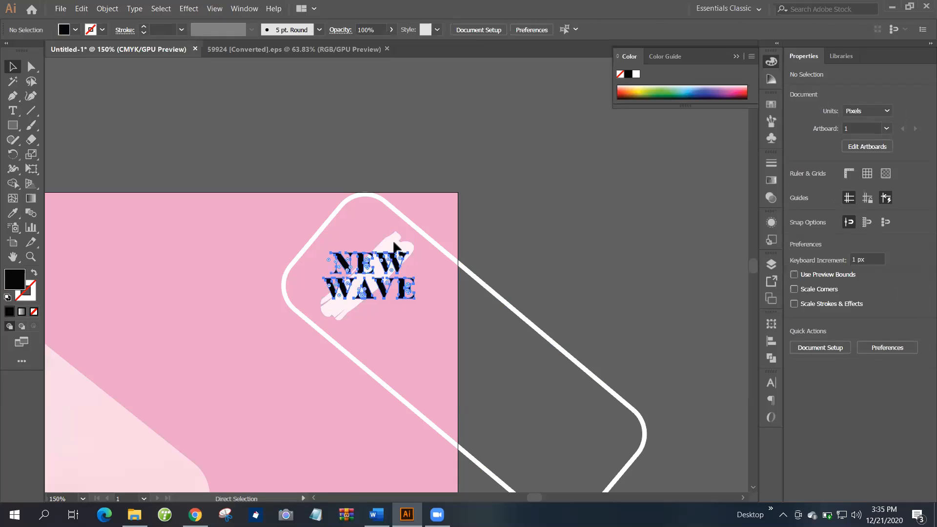
Shift the NEW WAVE text and its brush stroke together about 2 px towards the artboard's side edge and about 2 px down.
key("v")
left_click(407, 298)
left_click(407, 299, "shift")
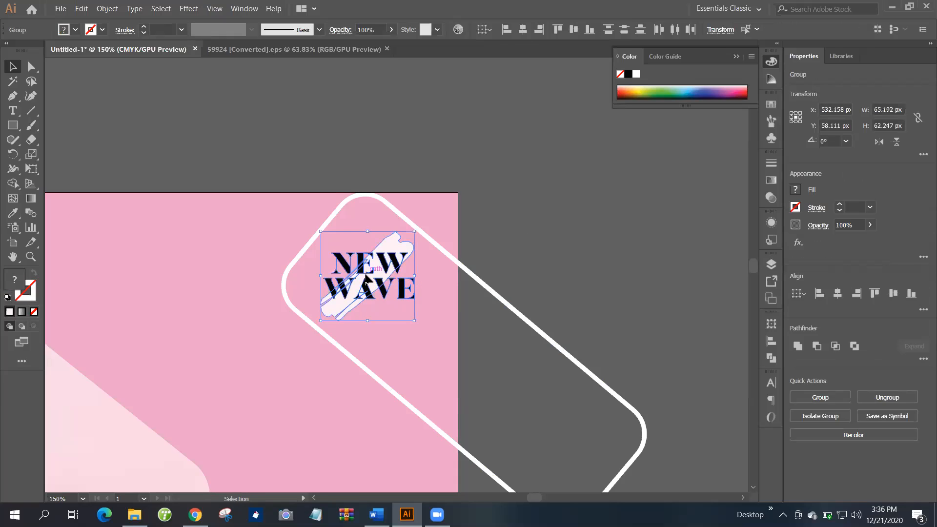
left_click_drag(366, 277, 369, 276)
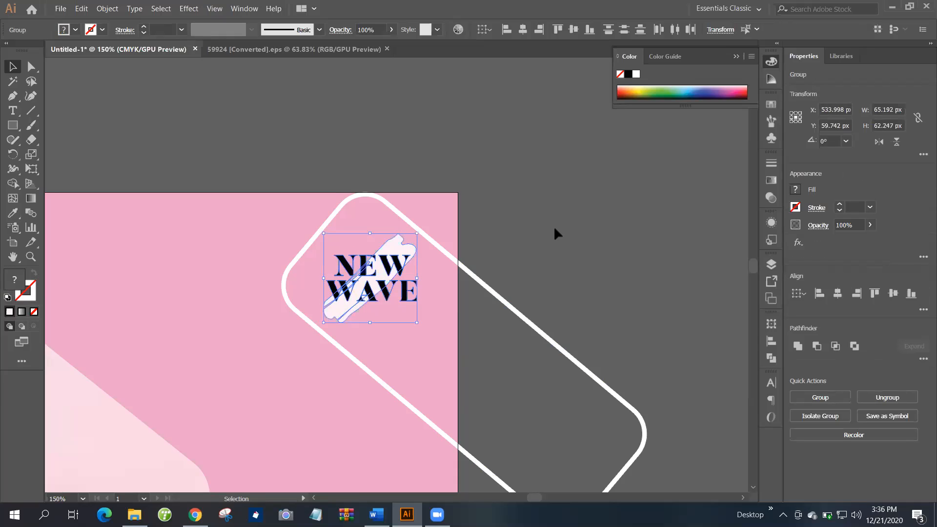
left_click(444, 352)
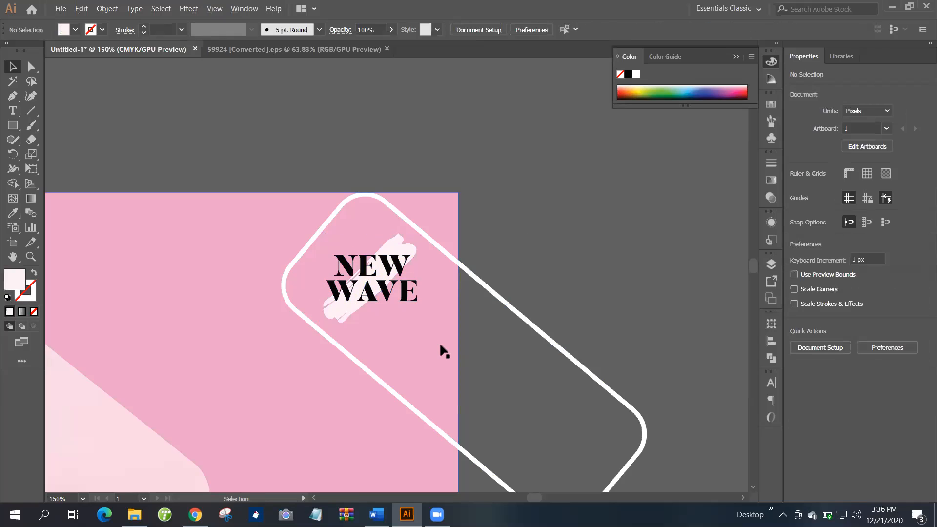
Reposition the white outlined rounded rectangle slightly lower around the NEW WAVE logo and narrow it to about 93 px.
key("ctrl+minus")
key("ctrl+minus")
key("ctrl+minus")
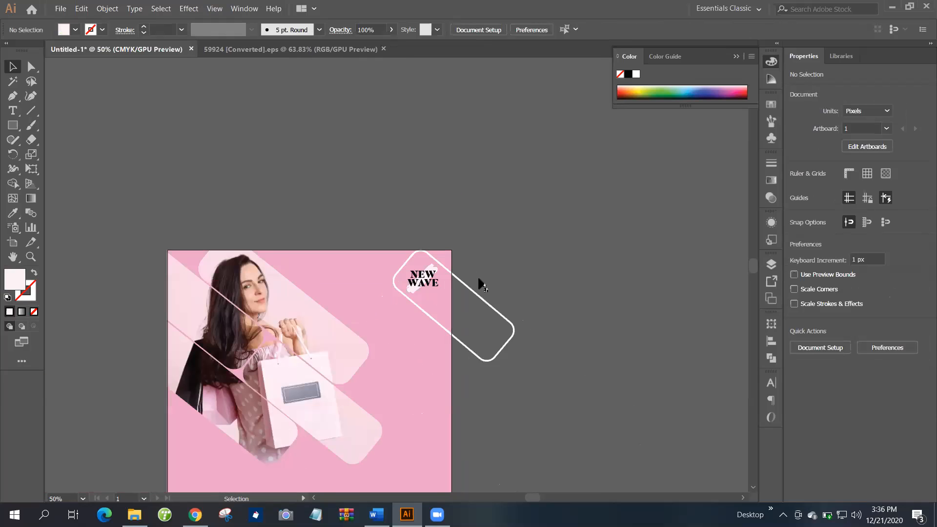
key("ctrl+plus")
key("ctrl+plus")
key("ctrl+plus")
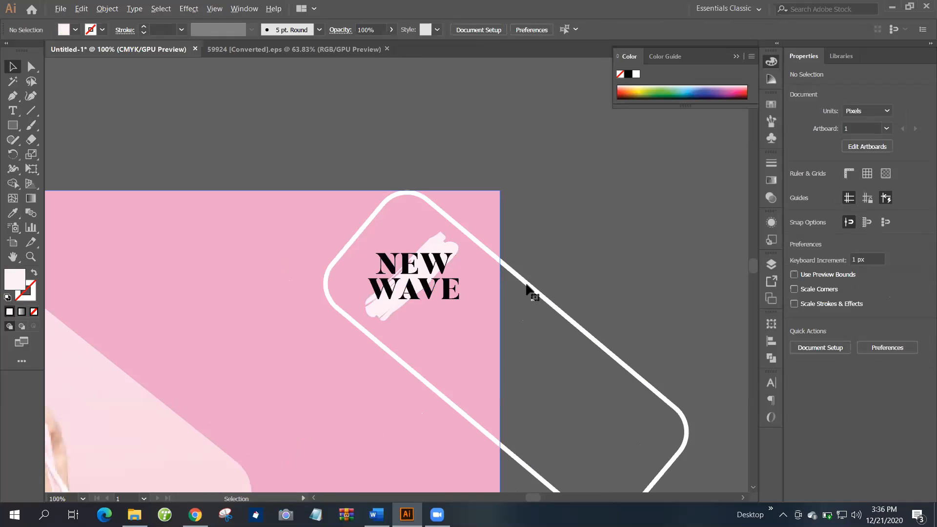
left_click_drag(505, 366, 512, 372)
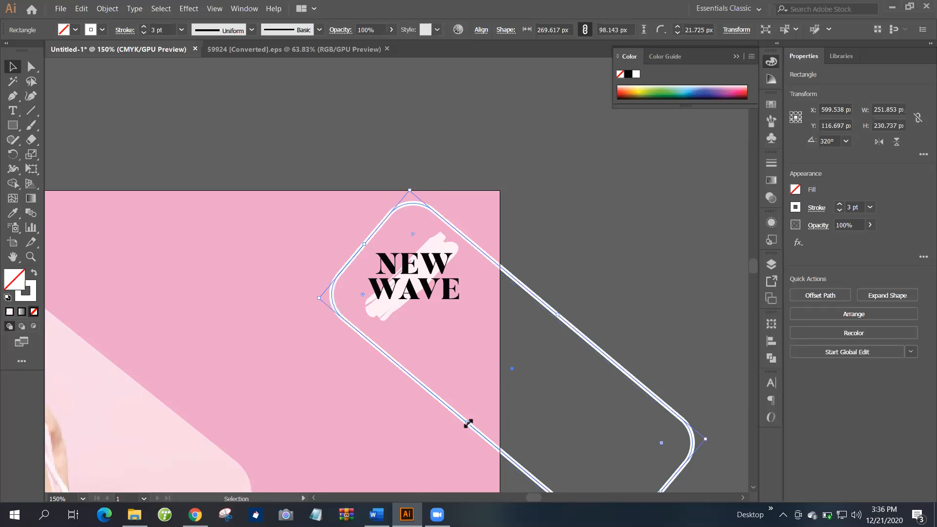
left_click_drag(470, 427, 475, 421)
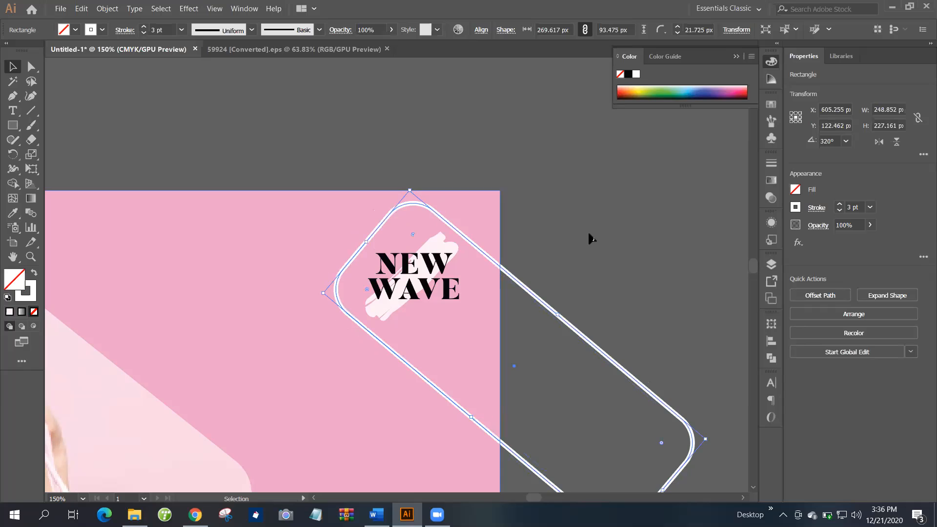
scroll(591, 239, "down", 1)
left_click(423, 361)
Draw a vertical line about 397 px long down the artboard edge crossing the white outline, and set its stroke to none.
scroll(464, 354, "down", 1)
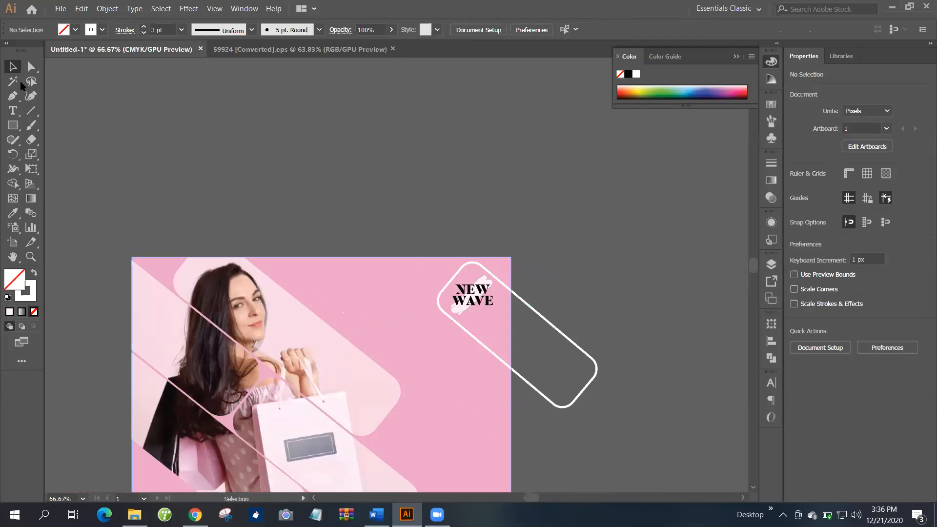
key("backslash")
scroll(69, 122, "down", 1)
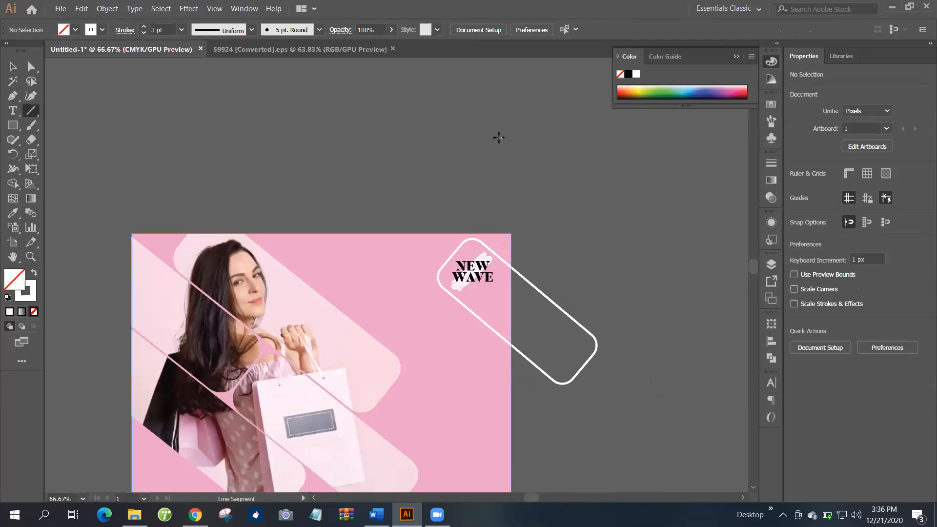
scroll(500, 129, "down", 4)
left_click_drag(515, 223, 511, 380)
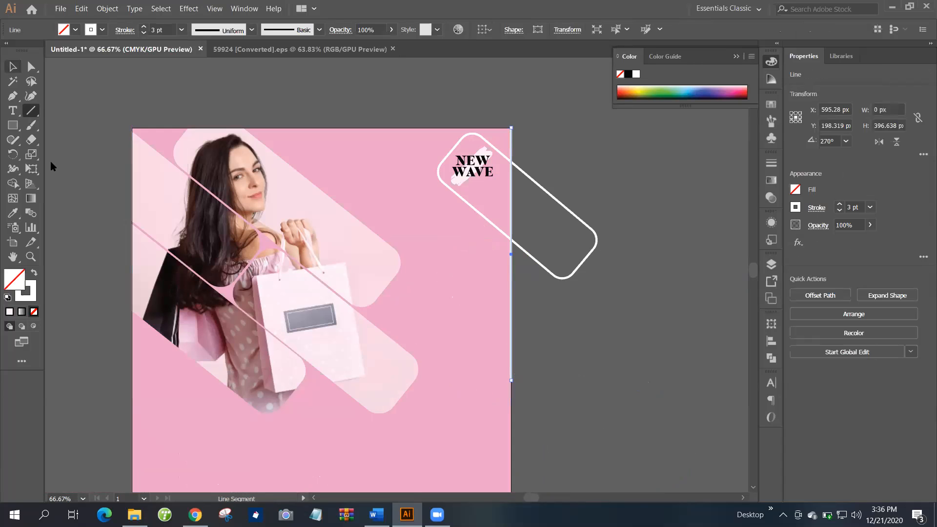
left_click(34, 312)
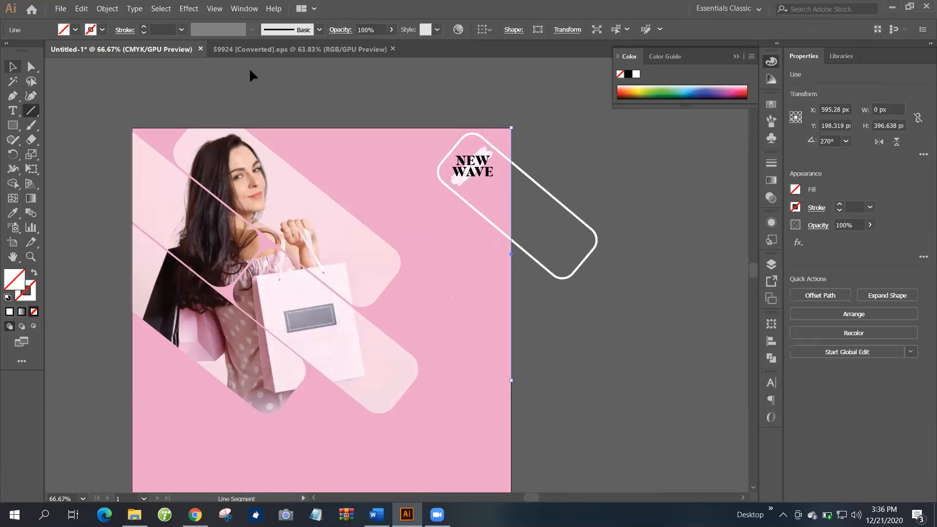
Select all the artwork and remove the part of the rounded outline outside the artboard with the Shape Builder tool.
key("v")
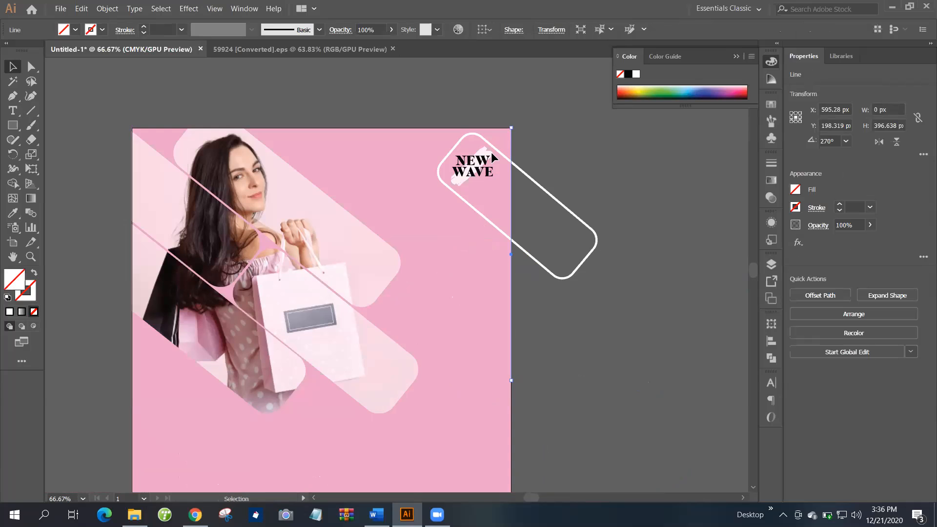
left_click(115, 273)
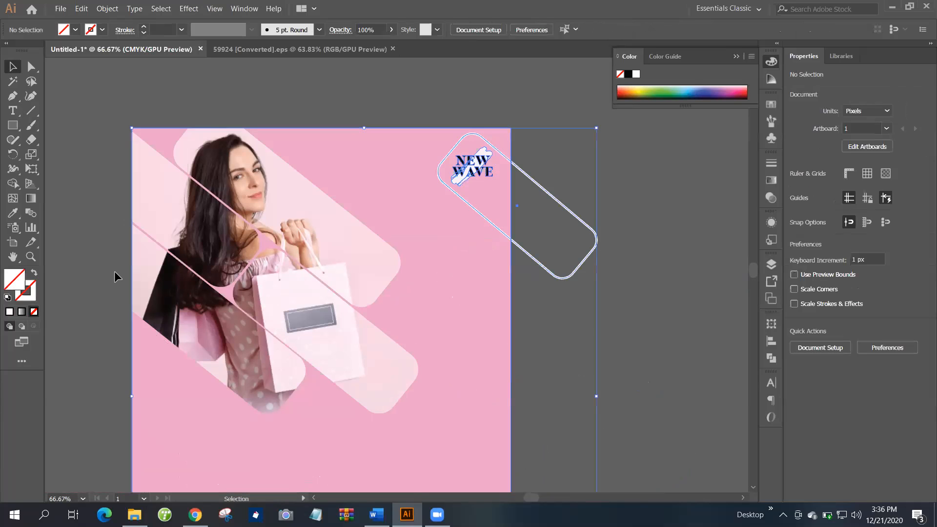
left_click_drag(558, 165, 573, 332)
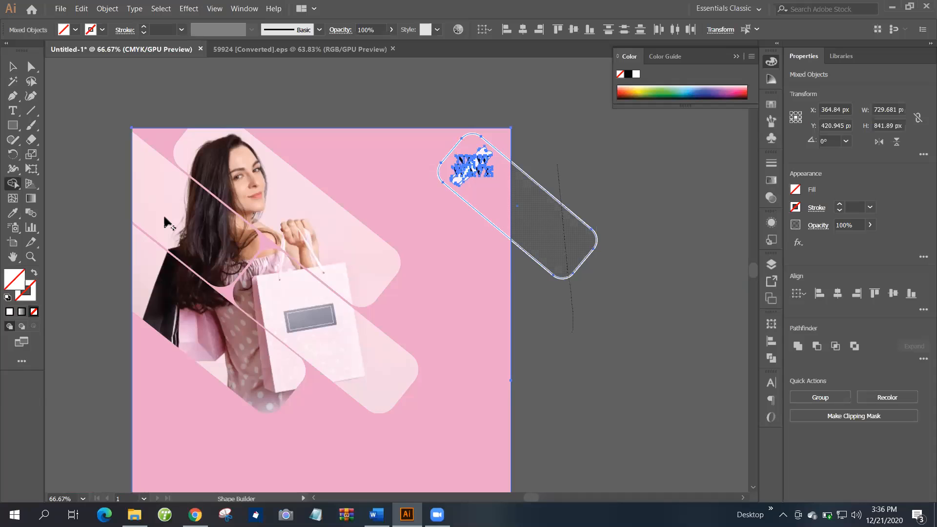
left_click(12, 71)
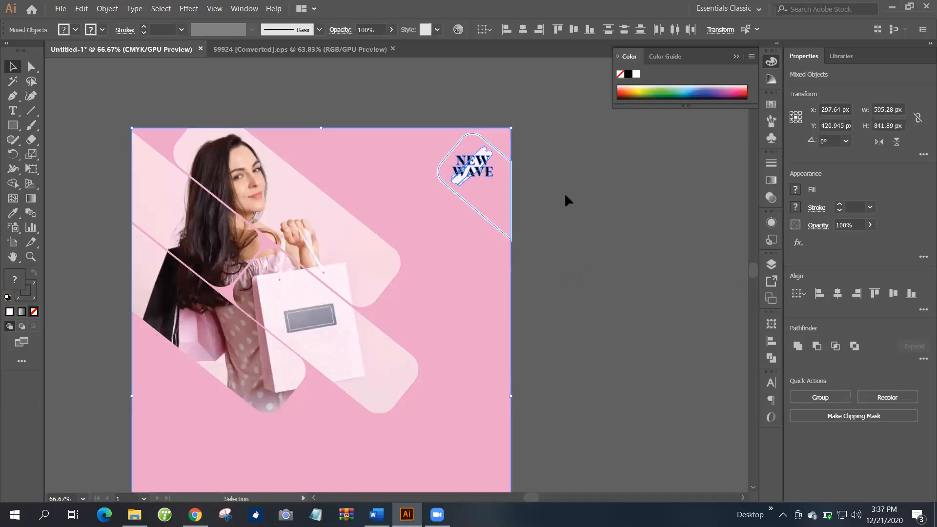
left_click(564, 193)
Lock the pink background shape and clear the selection.
scroll(480, 172, "right", 3)
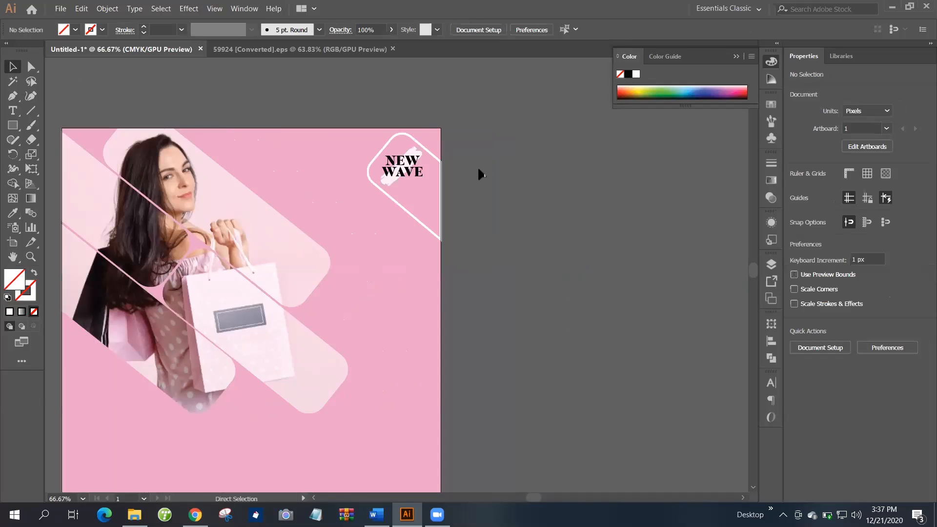
scroll(483, 172, "left", 2)
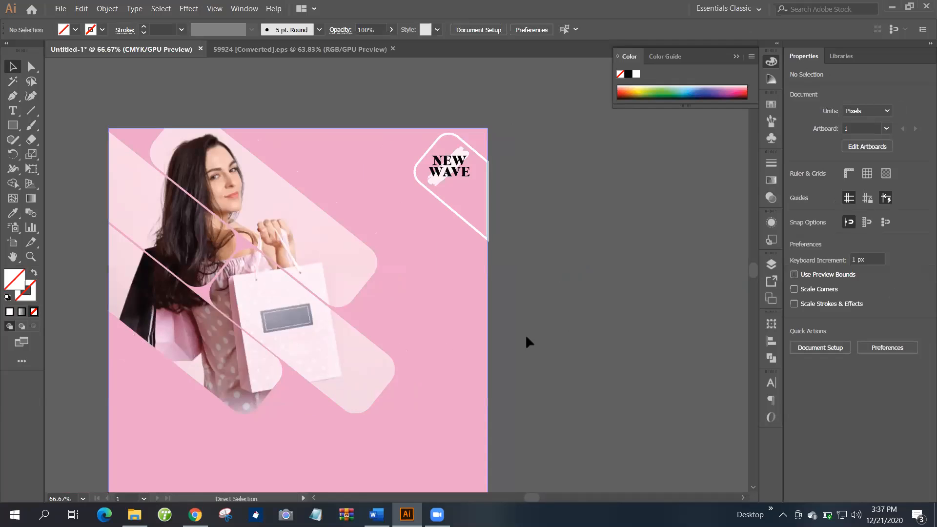
scroll(526, 336, "right", 1)
left_click(458, 305)
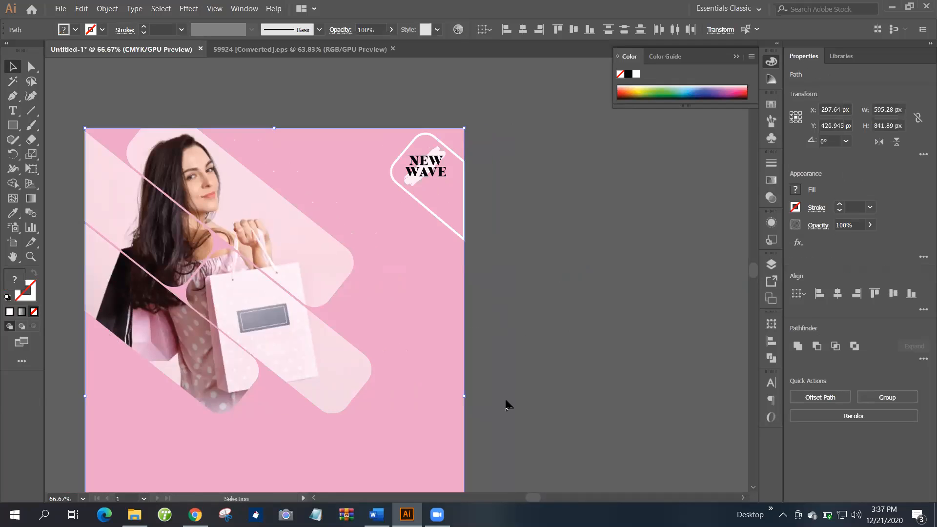
key("ctrl+2")
left_click_drag(464, 359, 612, 331)
left_click(478, 242)
Cut the white outline with the Scissors tool at both corners where it meets the artboard's side edge.
scroll(569, 310, "right", 1)
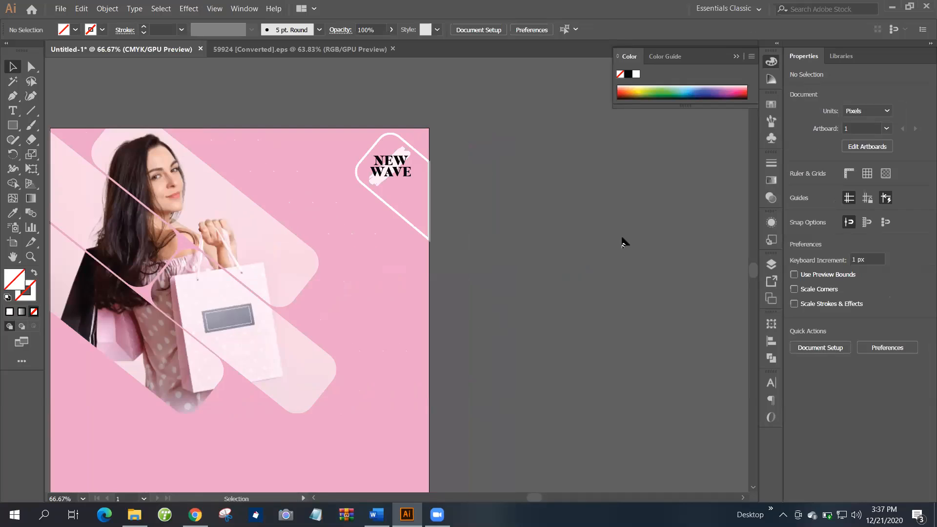
scroll(440, 278, "right", 1)
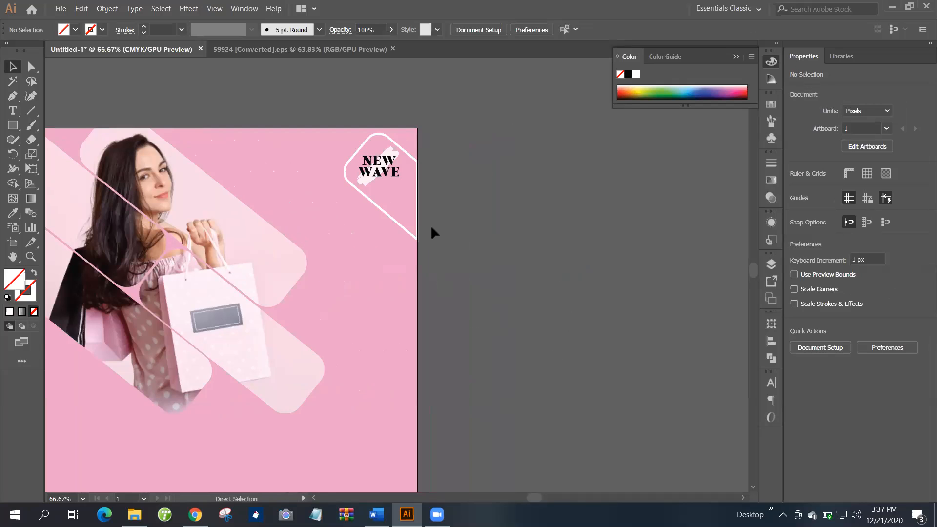
scroll(431, 228, "right", 1)
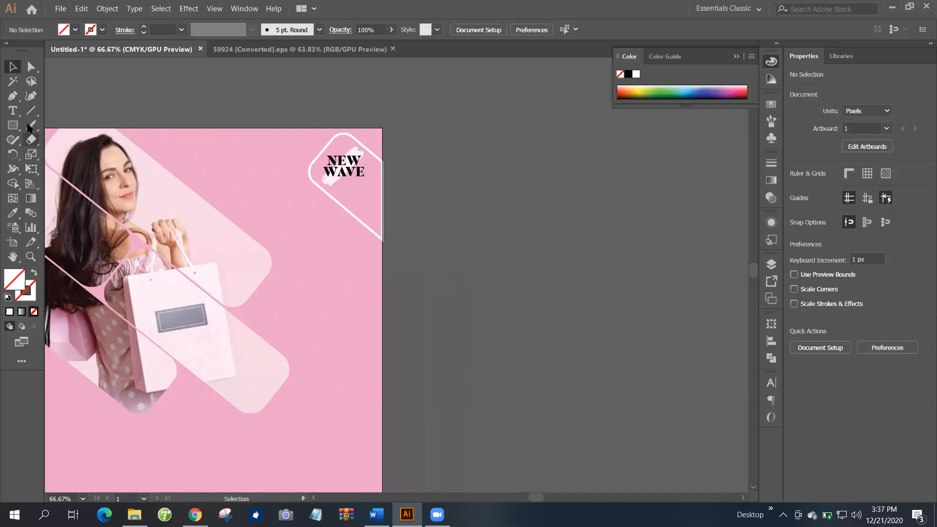
key("c")
scroll(382, 176, "up", 2)
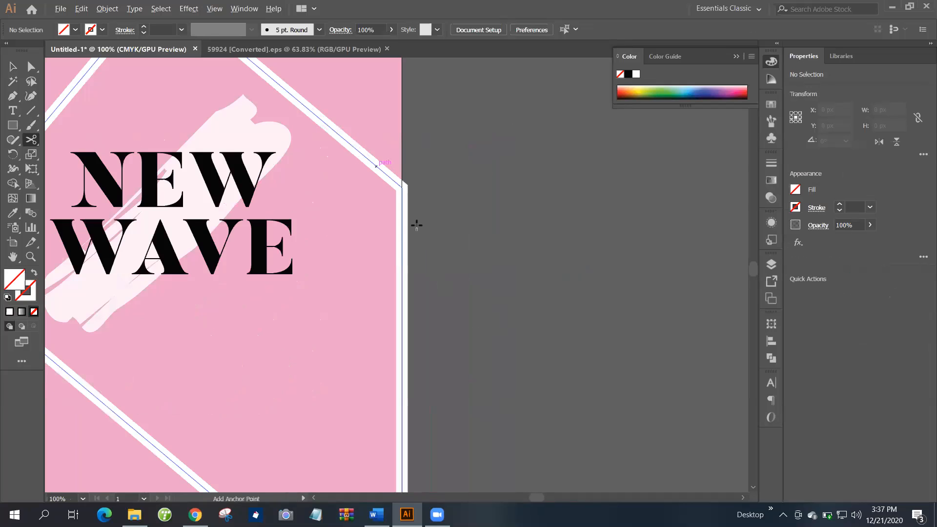
scroll(417, 219, "up", 5)
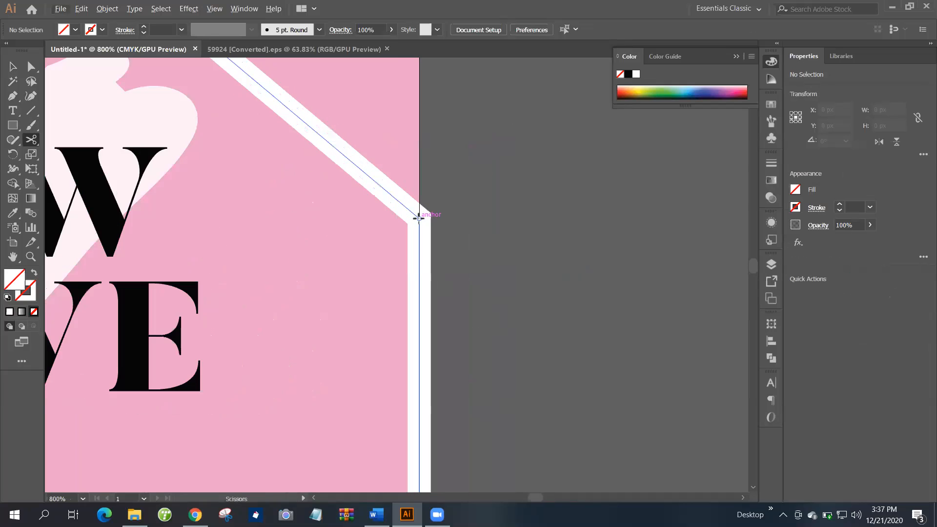
left_click(430, 314)
scroll(434, 420, "down", 4)
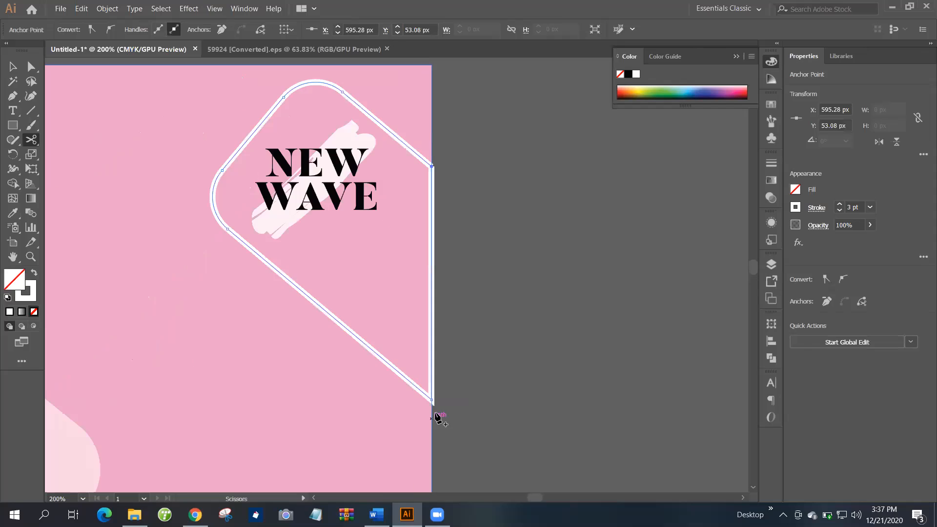
scroll(396, 231, "up", 6)
left_click(396, 231)
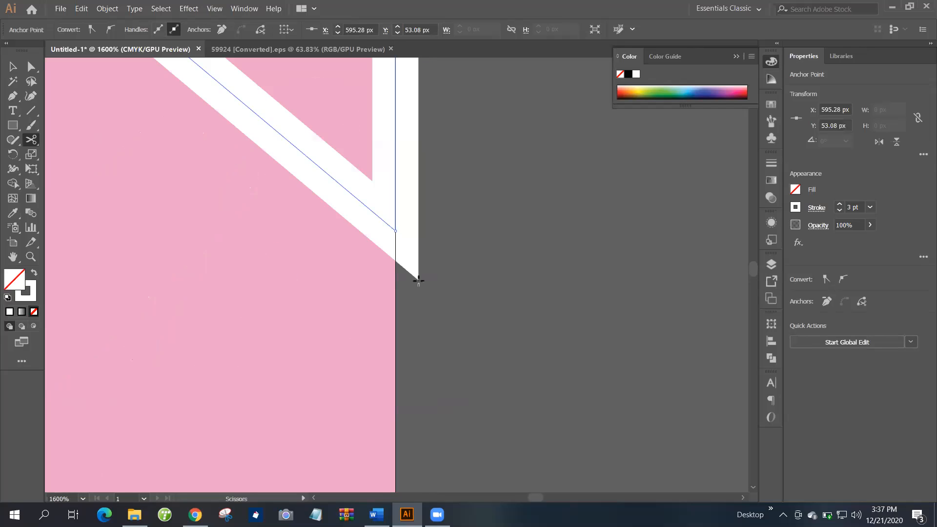
scroll(430, 293, "down", 4)
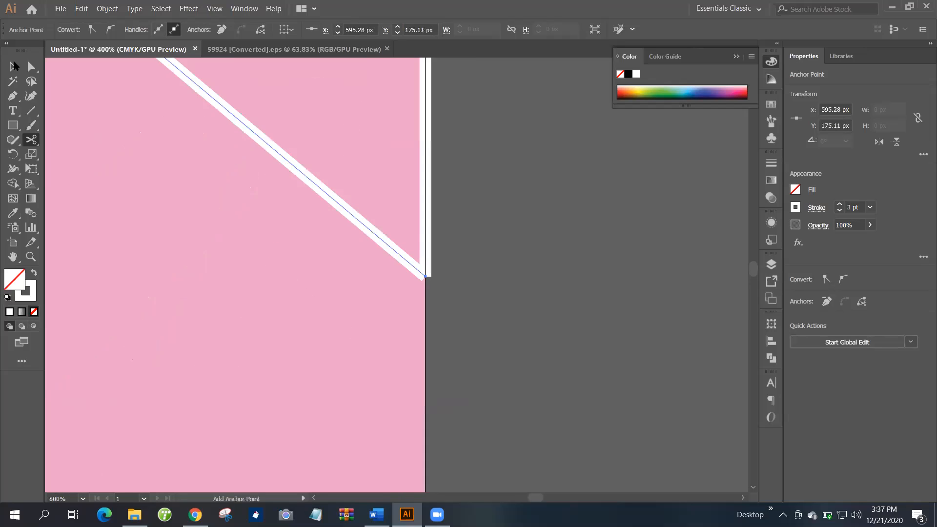
Delete the vertical white segment along the artboard edge, leaving the logo frame open on that side.
key("v")
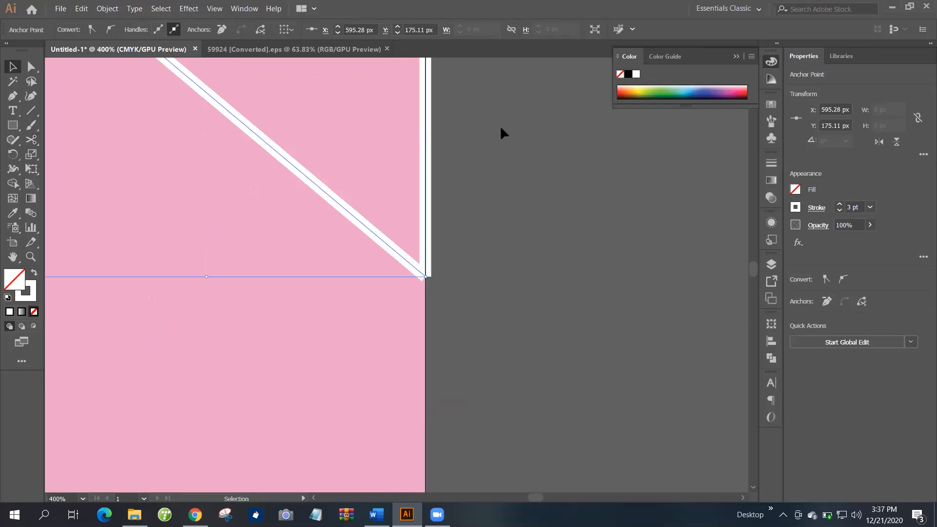
left_click(426, 176)
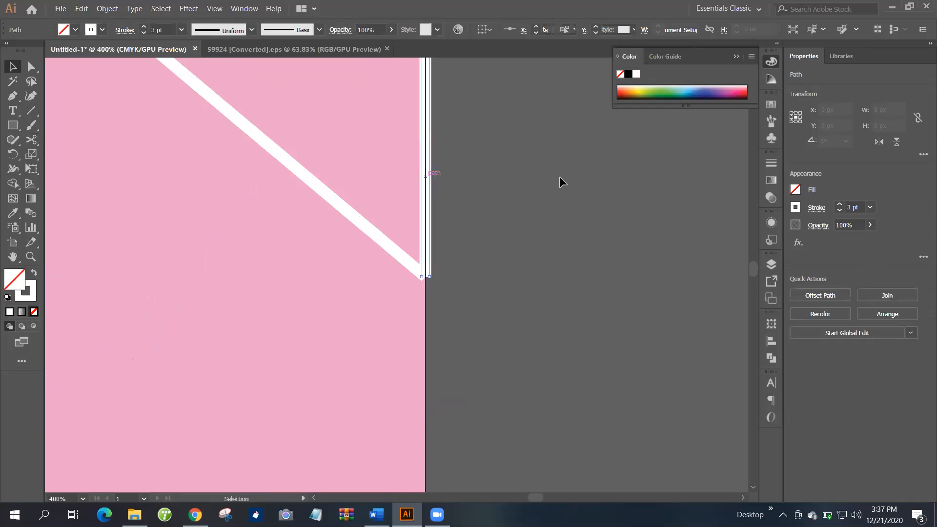
left_click(559, 177)
scroll(559, 177, "down", 3)
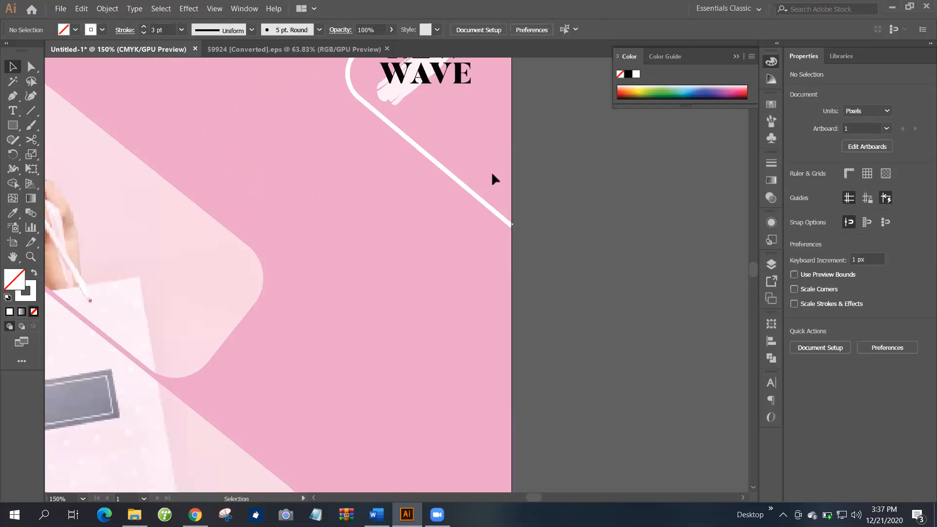
scroll(483, 353, "up", 4)
scroll(483, 353, "right", 1)
scroll(459, 341, "right", 2)
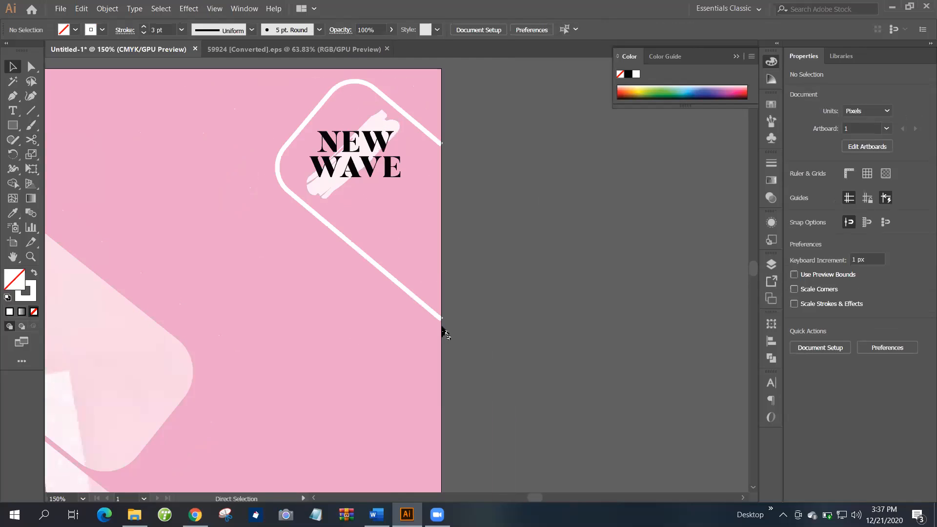
Try to extend the lower end of the white logo frame slightly past the artboard edge, and undo the change.
scroll(443, 330, "up", 2)
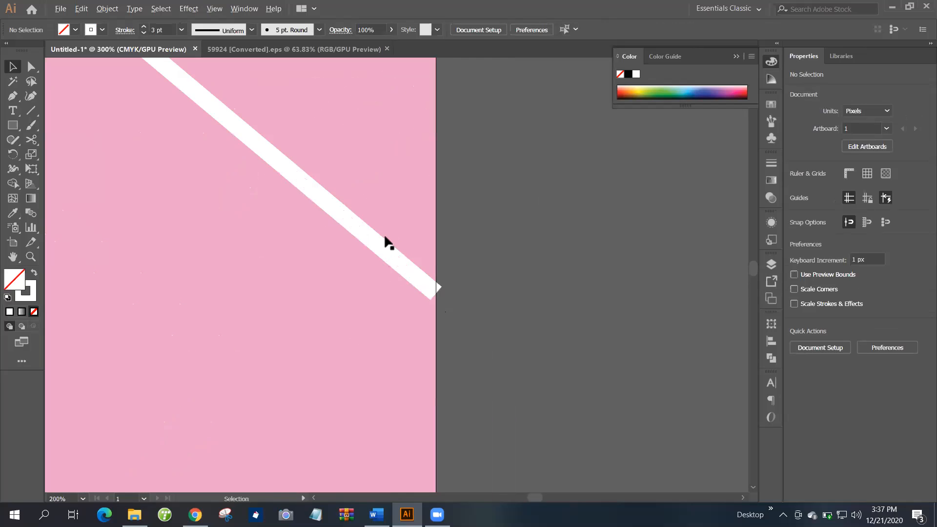
scroll(383, 241, "up", 4)
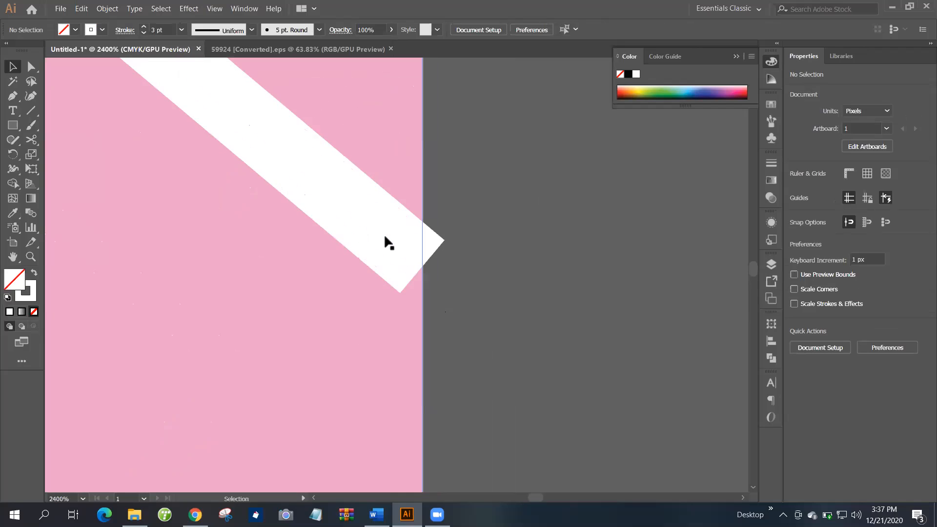
left_click(422, 269)
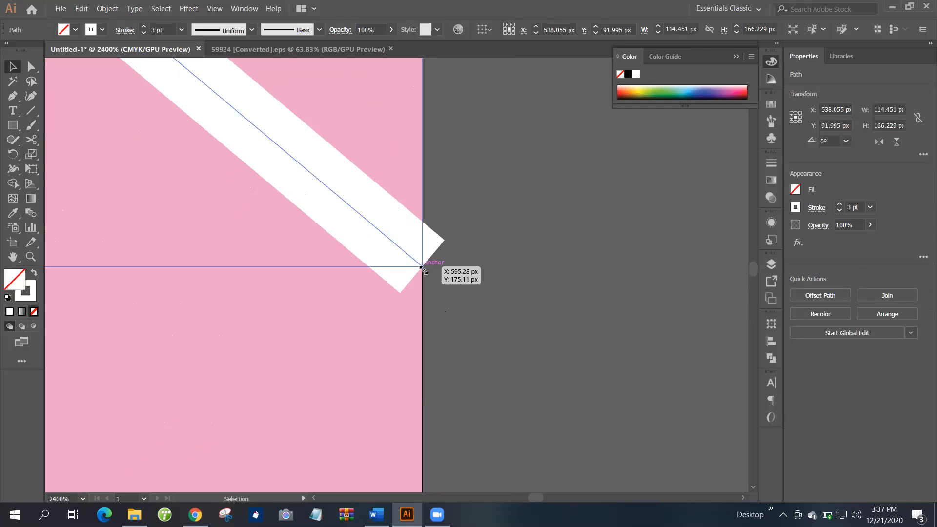
left_click_drag(424, 268, 430, 273)
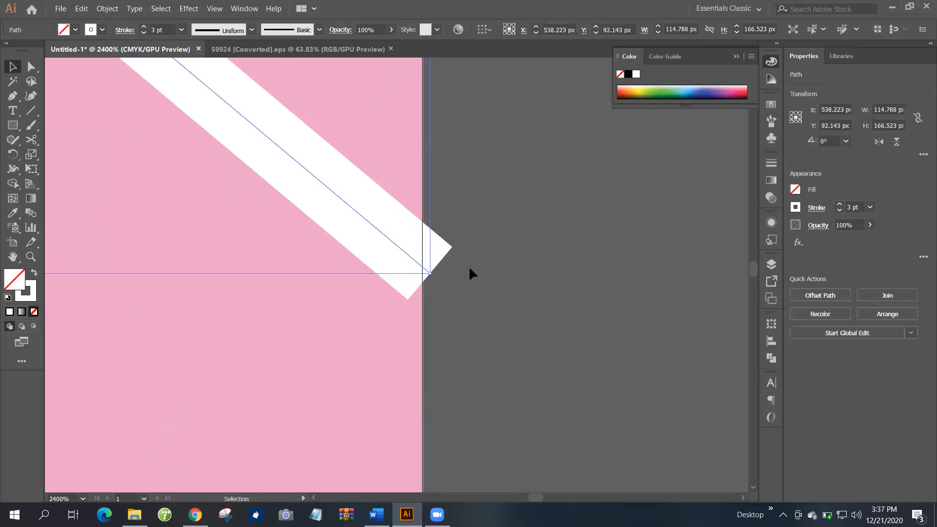
key("ctrl+z")
left_click(466, 294)
scroll(468, 297, "down", 8)
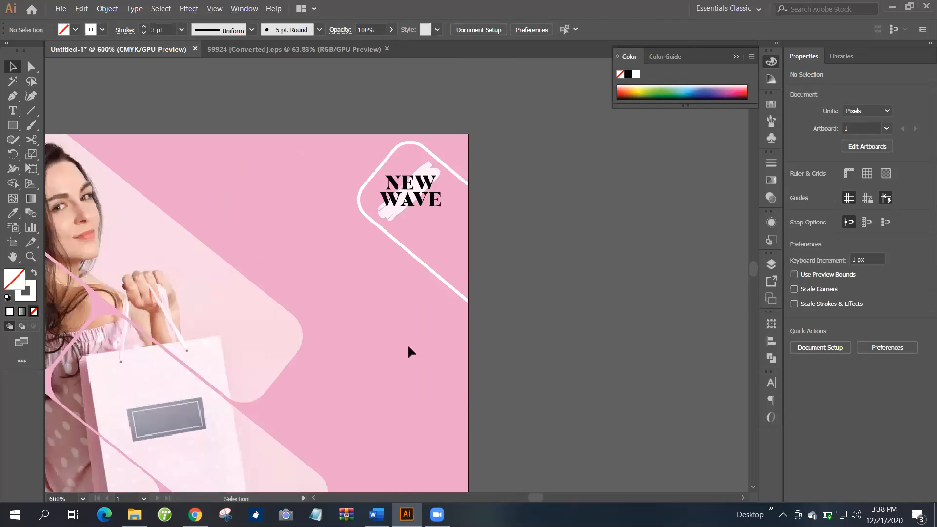
Try again to pull the frame's lower endpoint farther beyond the artboard edge, and undo the move.
scroll(408, 347, "up", 4)
scroll(415, 344, "up", 1)
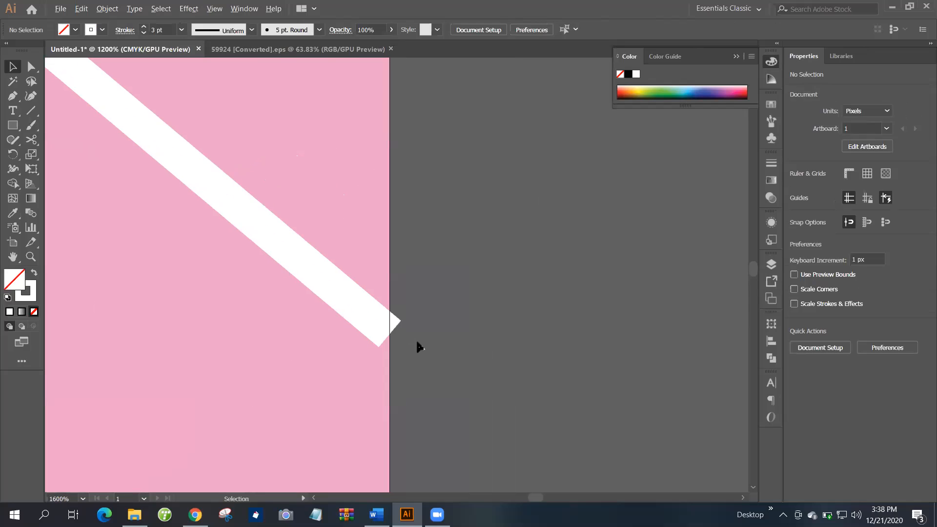
scroll(418, 345, "down", 7)
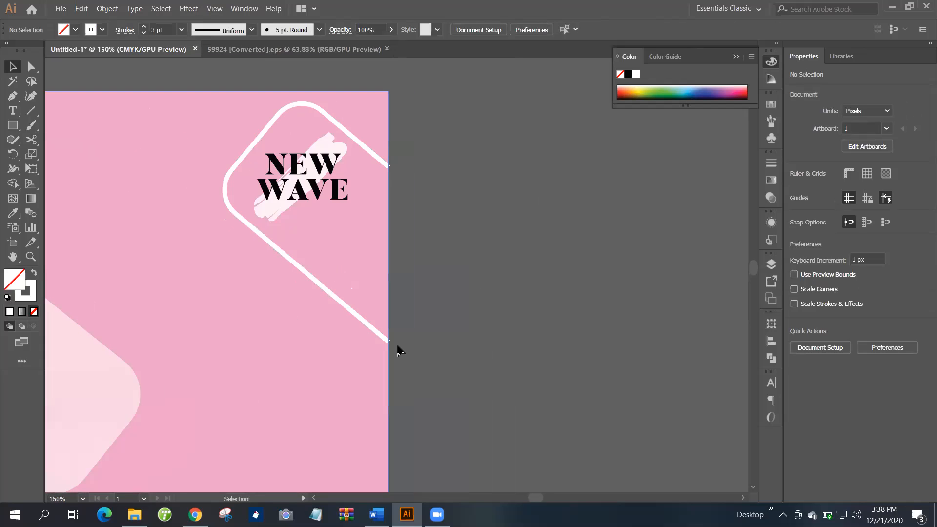
scroll(375, 280, "up", 6)
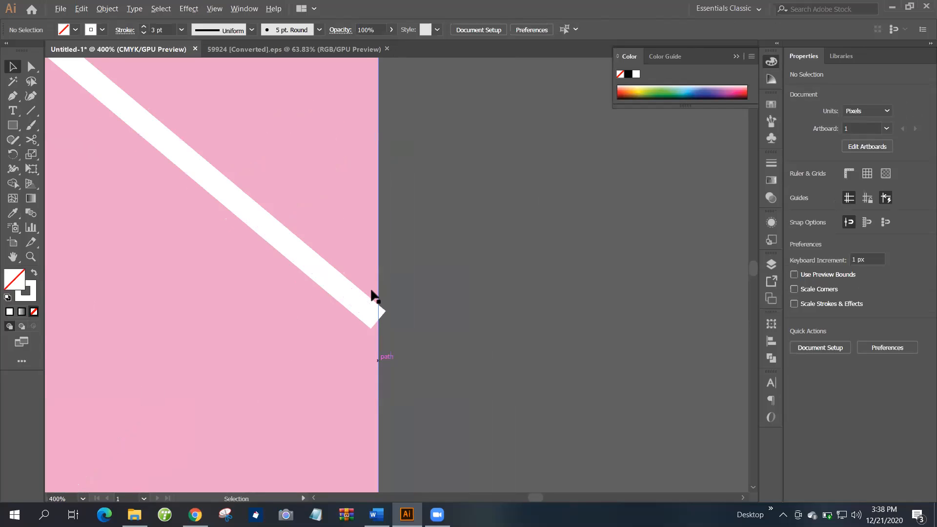
scroll(372, 290, "up", 1)
left_click(371, 290)
left_click_drag(383, 303, 394, 318)
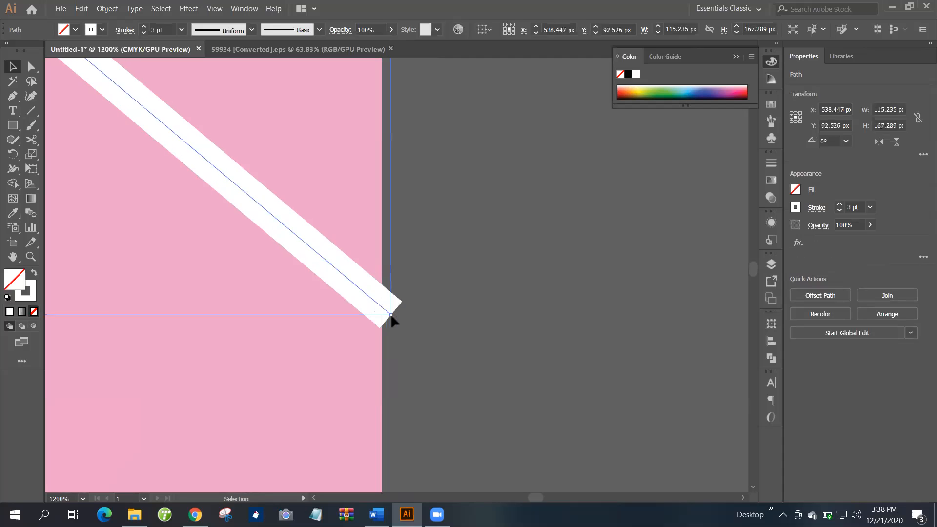
key("ctrl+z")
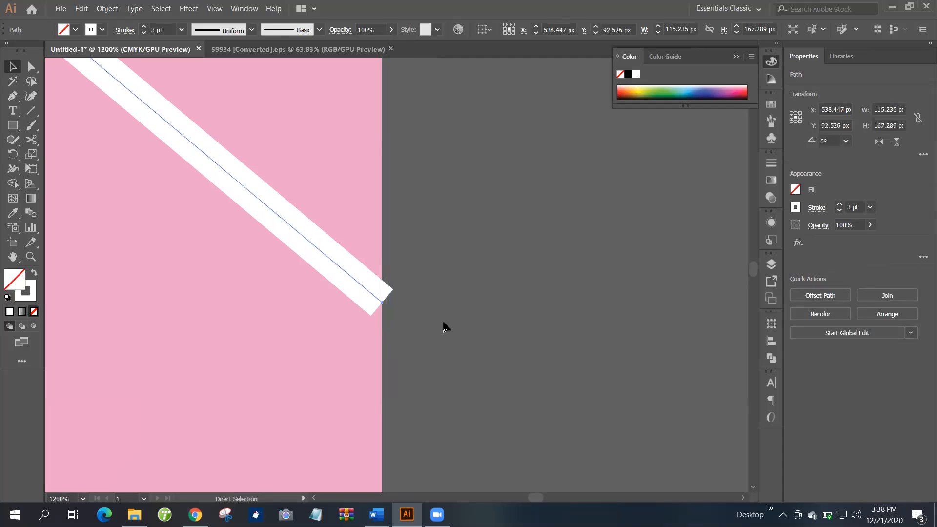
Undo the cuts and trimming of the white frame to restore the full rounded outline extending outside the artboard.
key("ctrl+z")
scroll(483, 347, "down", 3)
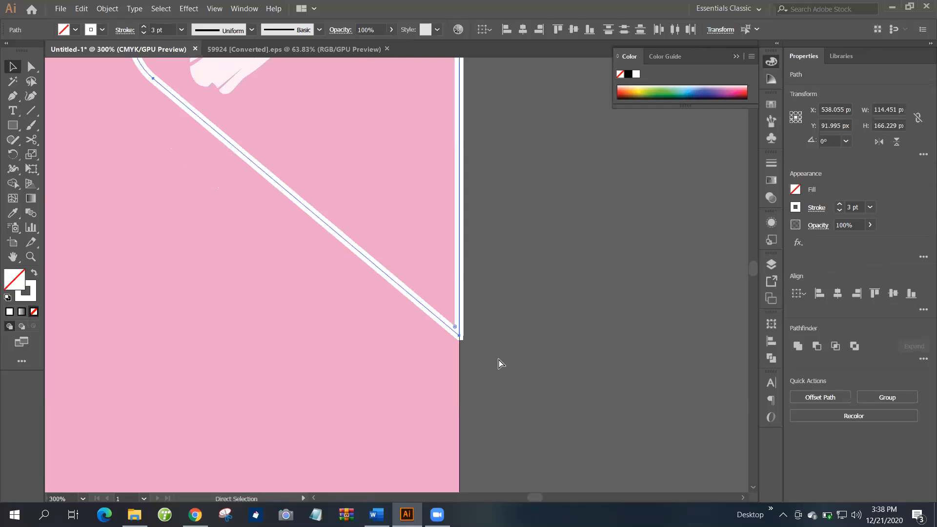
key("ctrl+h")
left_click(500, 364)
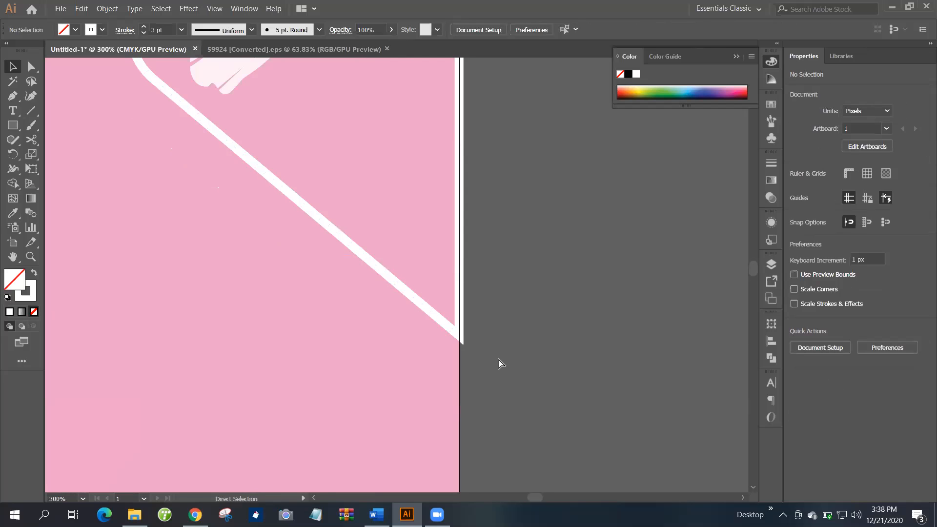
key("ctrl+a")
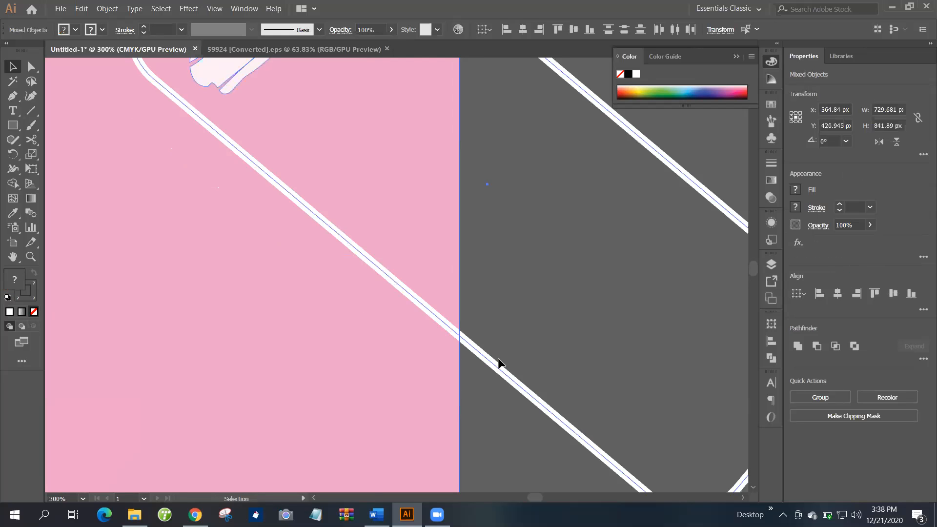
key("ctrl+1")
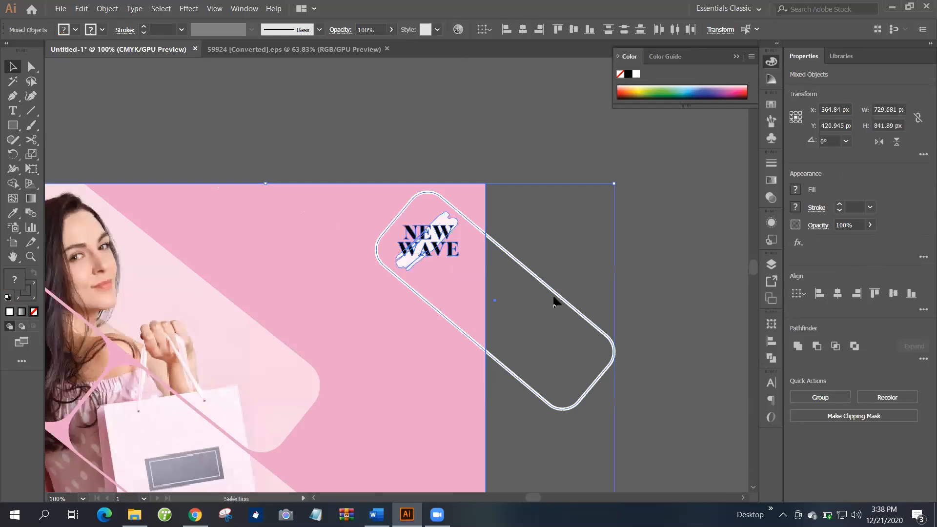
Expand the rounded white outline's stroke into a filled shape and clear the selection.
left_click(554, 299)
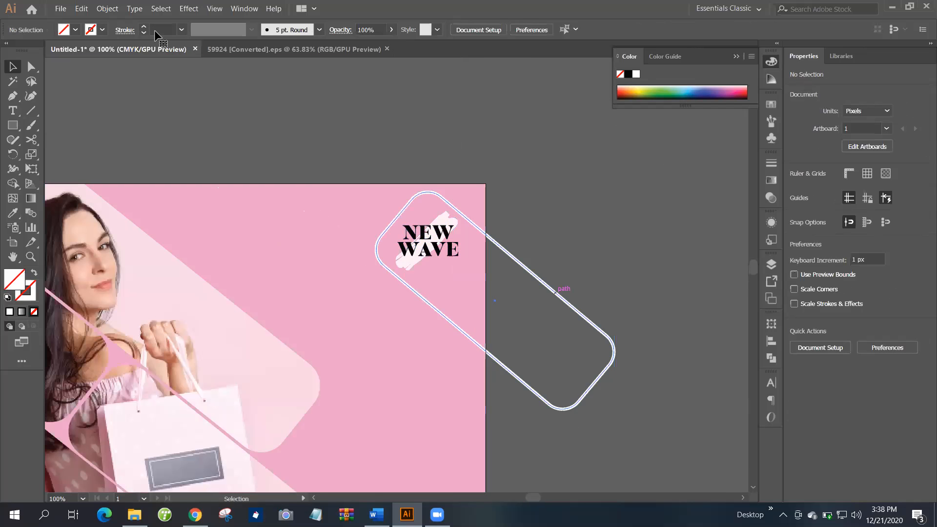
left_click(104, 9)
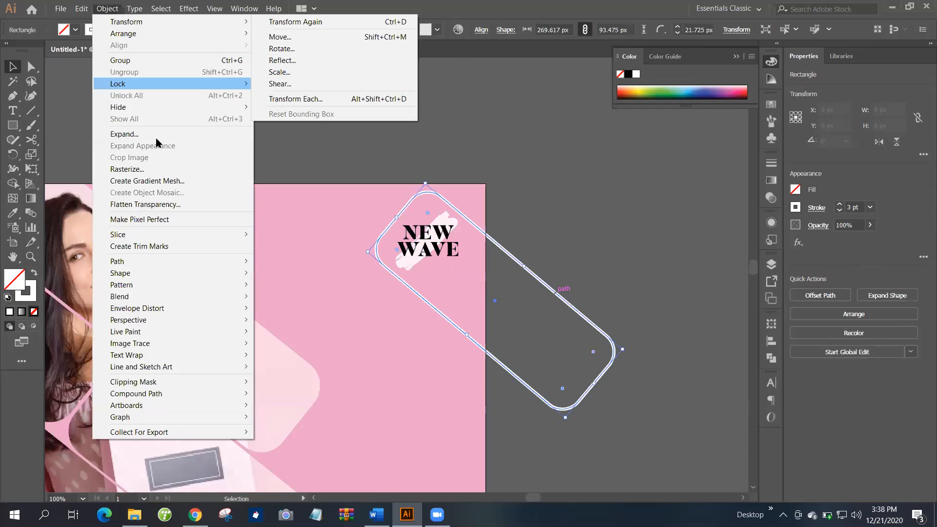
left_click(125, 134)
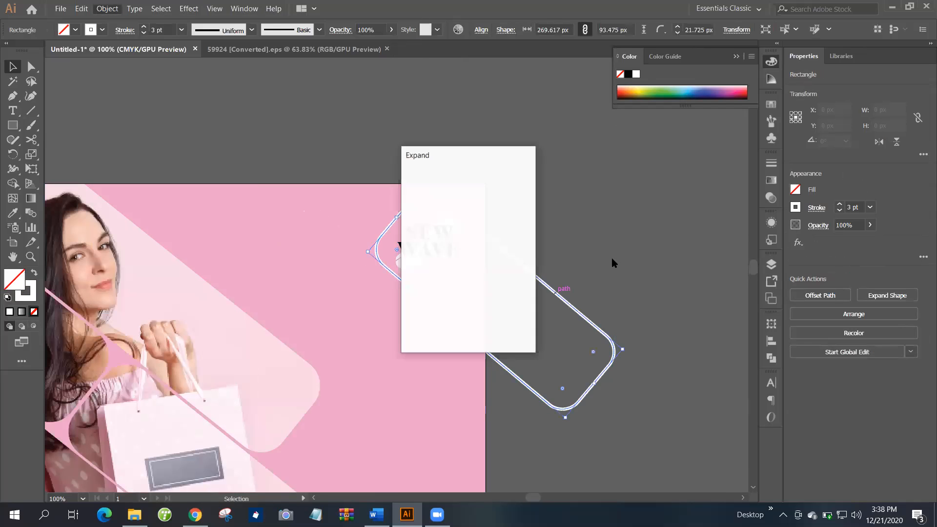
key("Return")
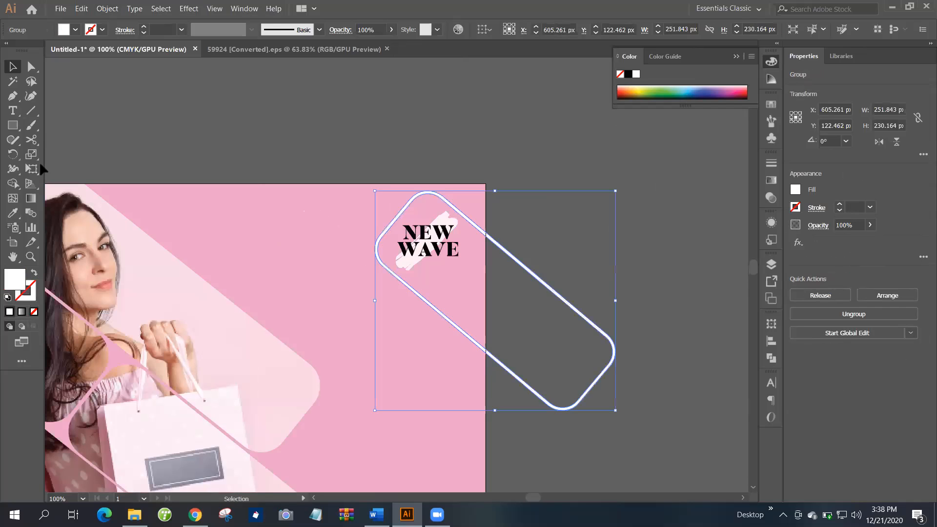
key("ctrl+shift+a")
Draw a vertical line about 267 px long down the artboard's side edge, starting at its upper corner and crossing the outline.
left_click(31, 112)
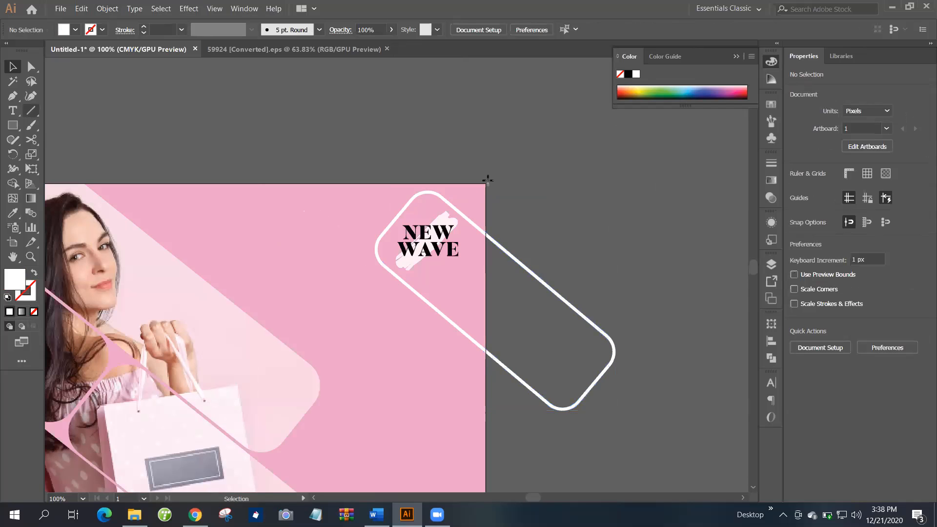
left_click_drag(485, 184, 483, 211)
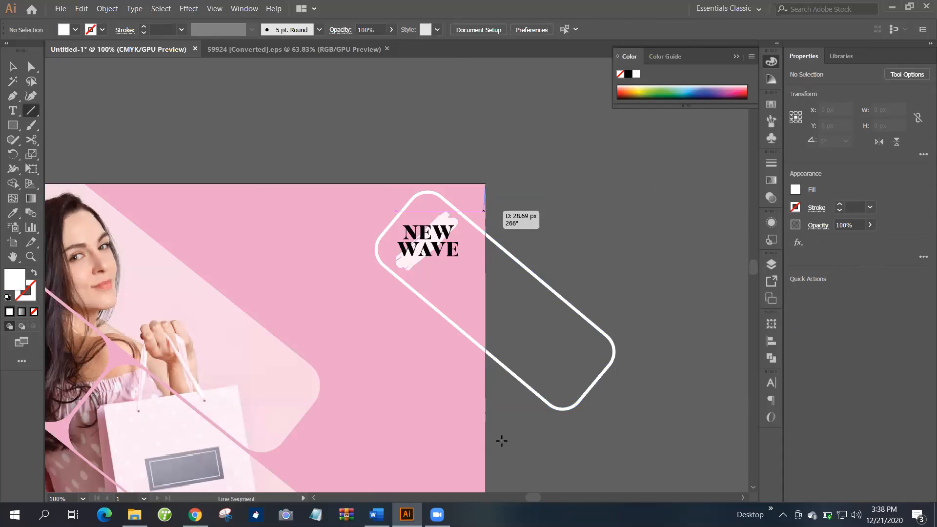
left_click_drag(494, 301, 494, 438)
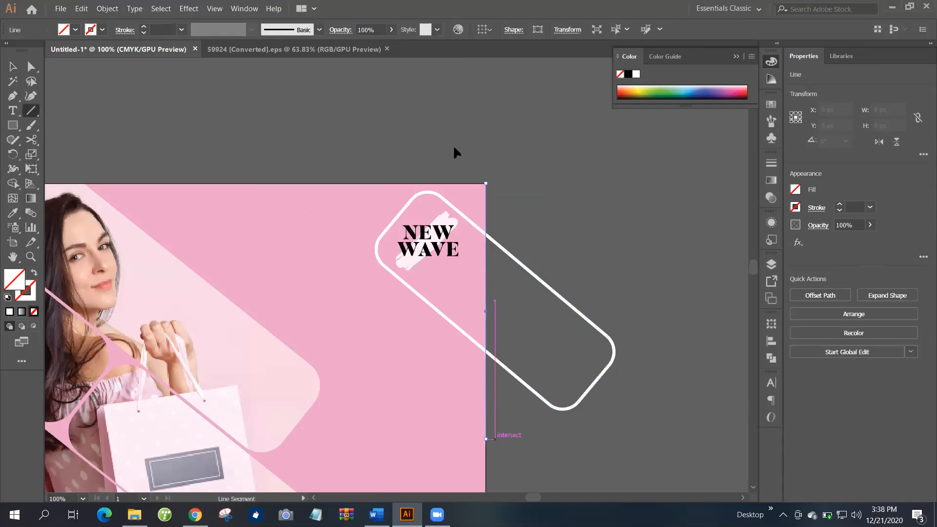
Select all the artwork, remove the part of the expanded outline outside the artboard with the Shape Builder tool, and clear the selection.
key("v")
left_click_drag(454, 148, 531, 244)
left_click_drag(331, 315, 328, 317)
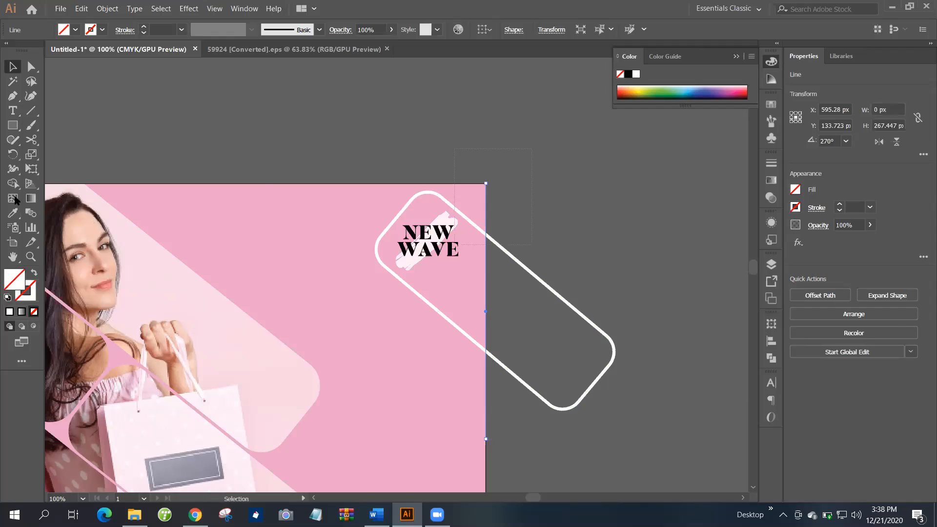
key("shift+m")
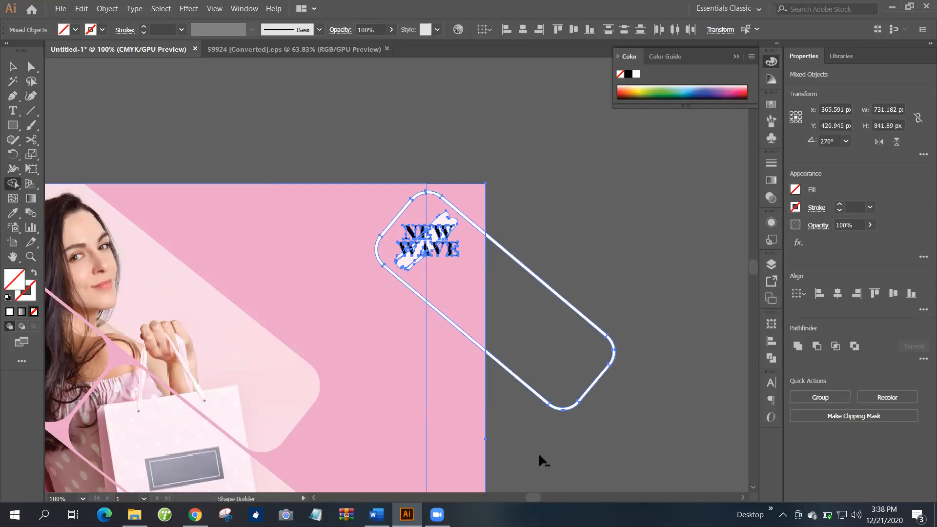
left_click(539, 383, "alt")
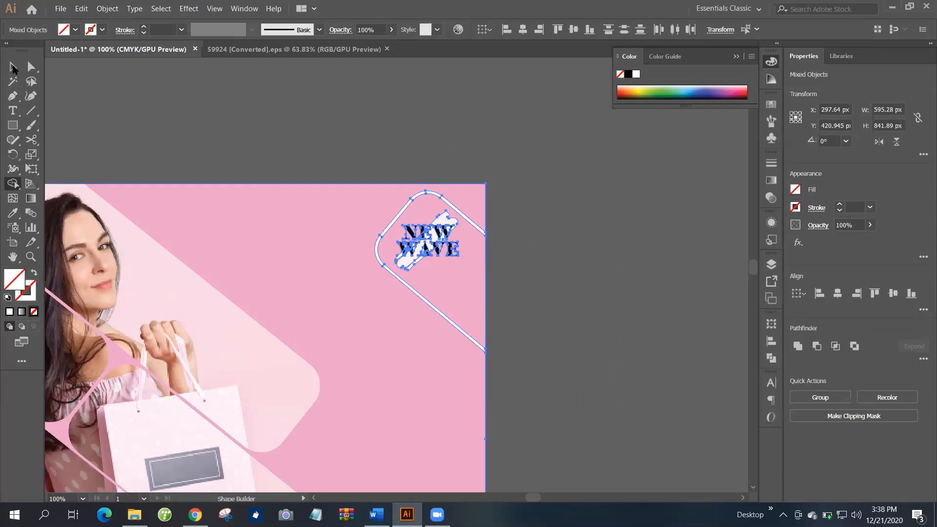
key("v")
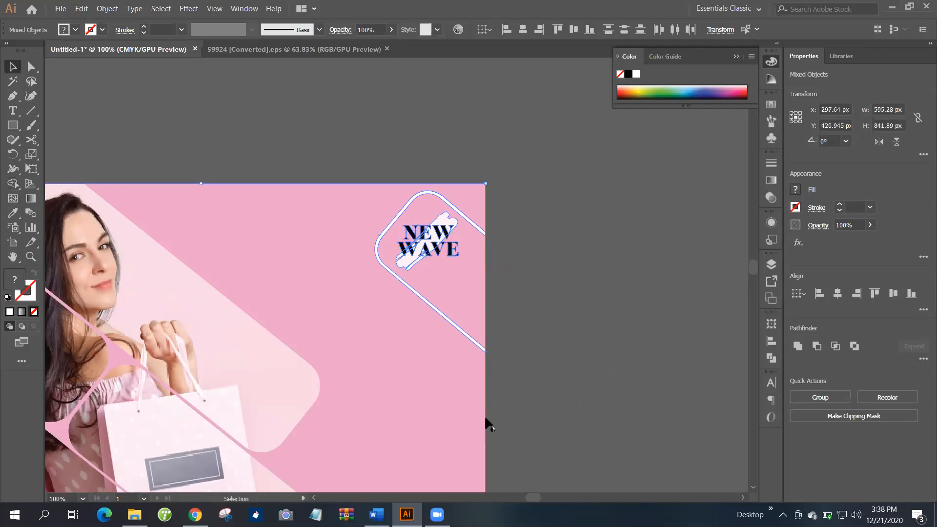
left_click(485, 418)
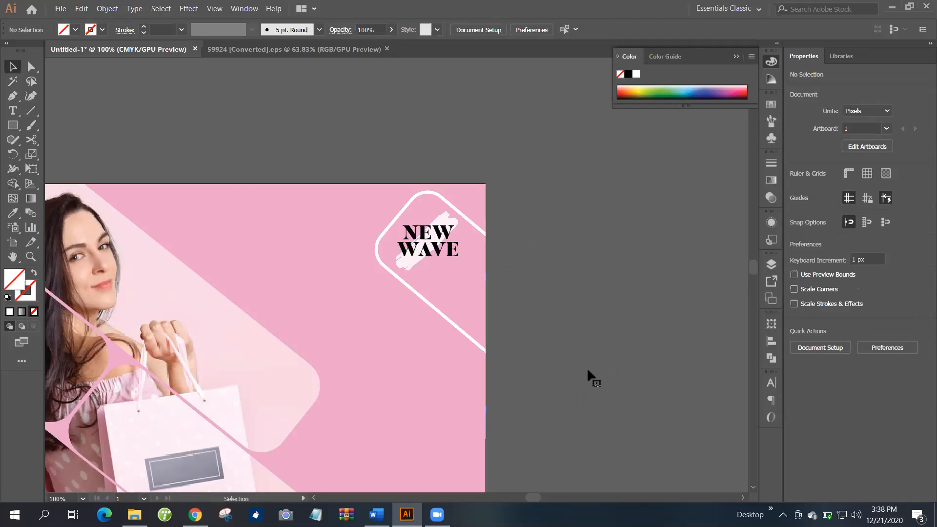
Review the whole flyer, switch to Chrome to examine the shopping women and flyer design image results, and return to Illustrator.
key("ctrl+minus")
key("ctrl+minus")
key("ctrl+minus")
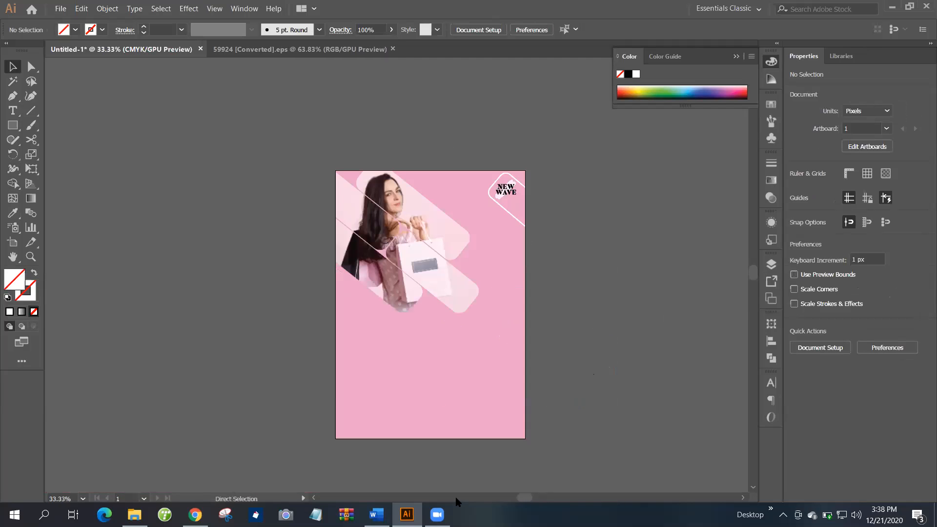
scroll(323, 404, "right", 1)
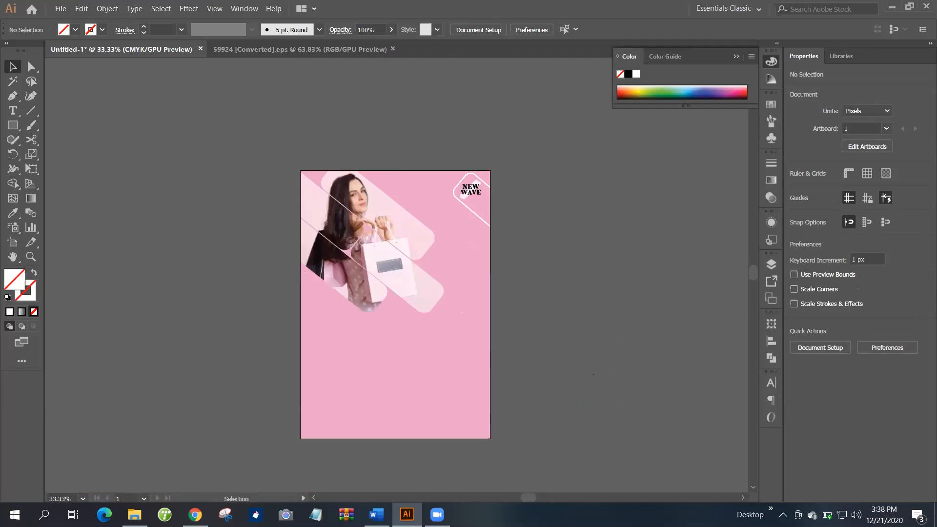
key("alt+Tab")
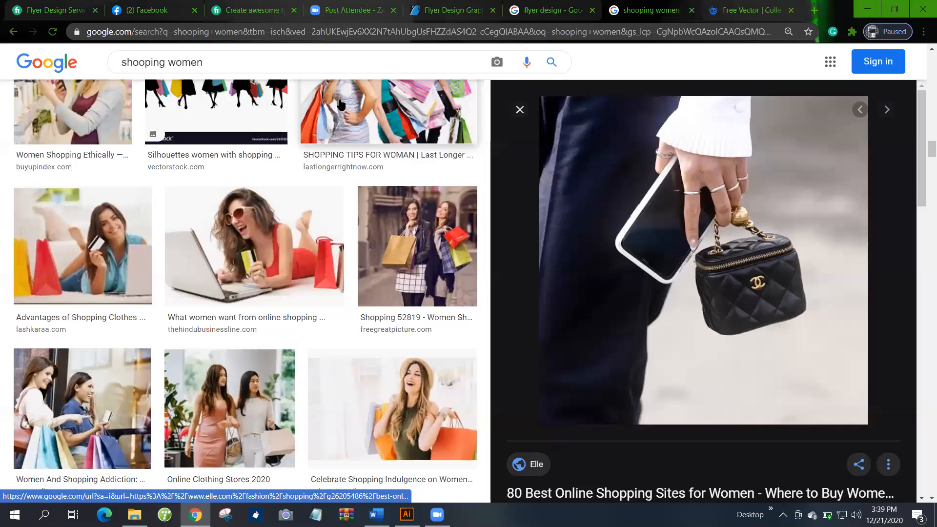
scroll(325, 357, "down", 10)
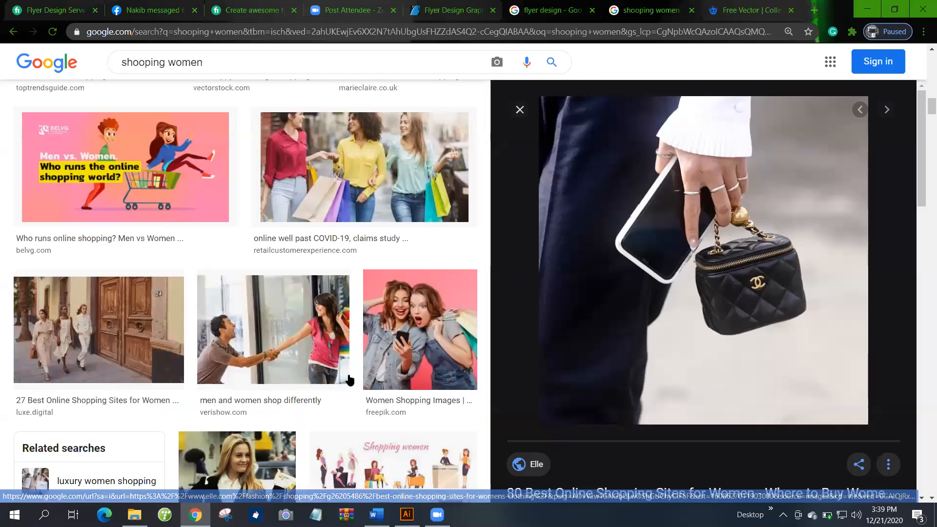
key("ctrl+shift+Tab")
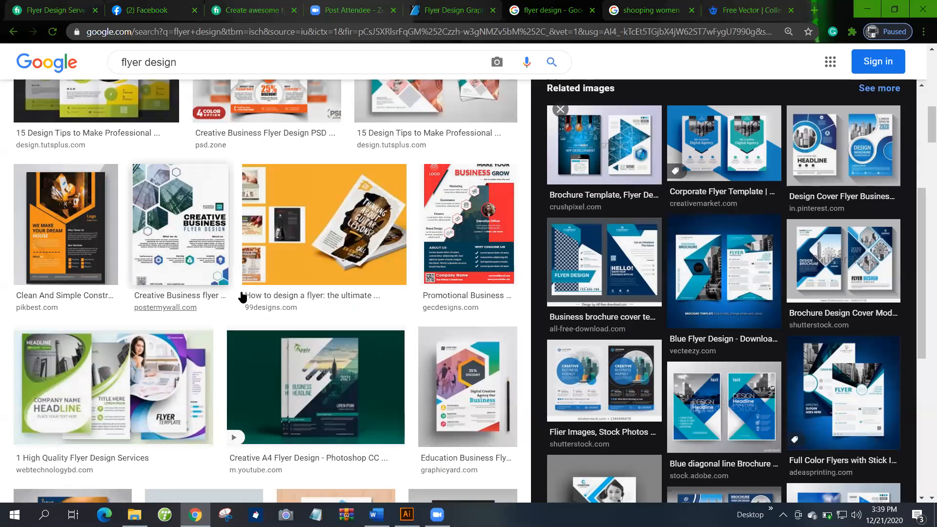
scroll(319, 415, "up", 5)
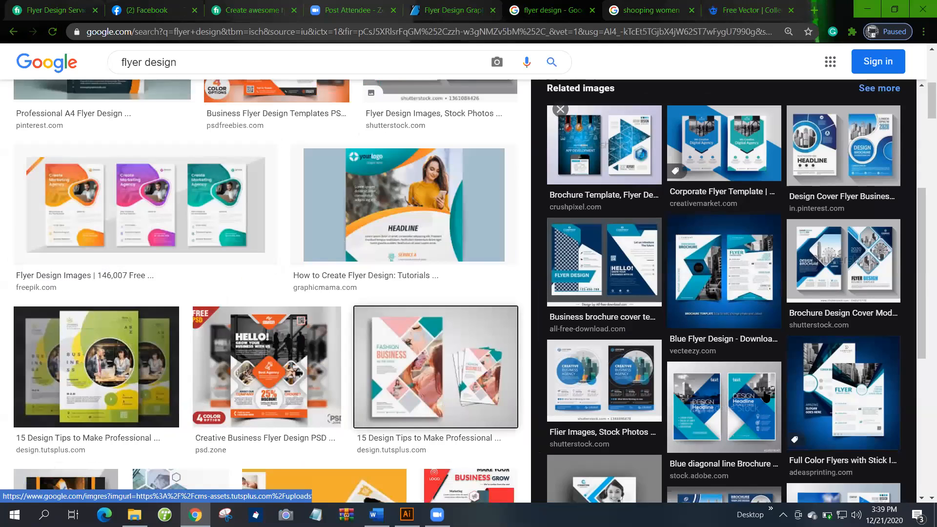
scroll(765, 396, "up", 7)
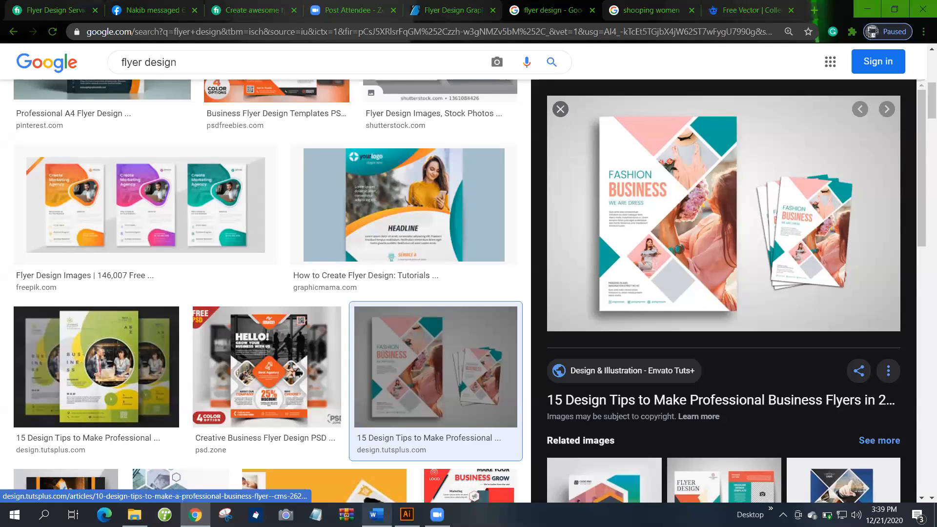
key("alt+Tab")
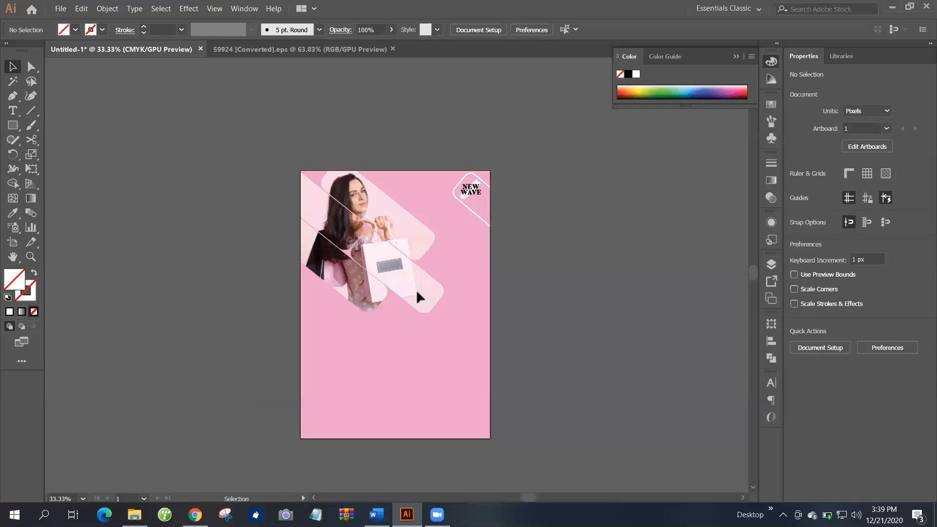
scroll(416, 289, "right", 2)
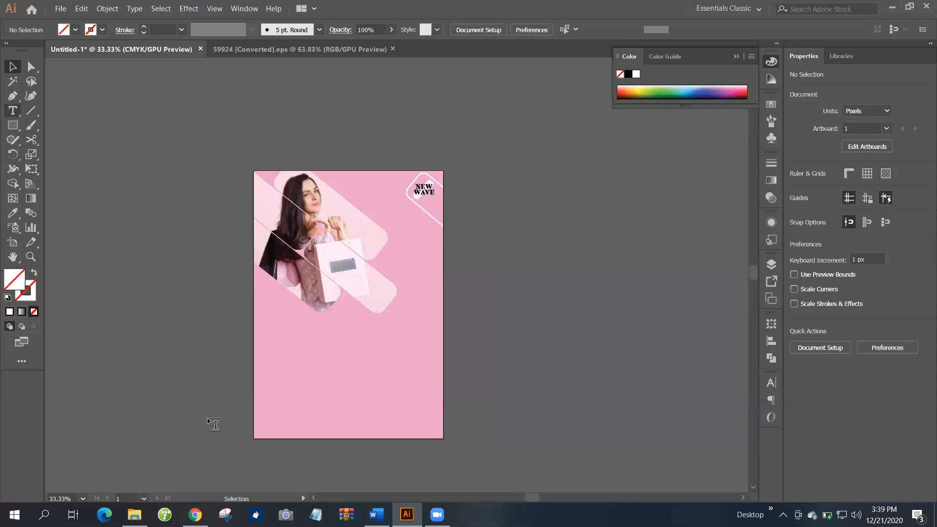
Show the rulers and place a vertical guide at about X 42 px and a horizontal guide at about Y 801 px.
key("ctrl+r")
key("t")
left_click_drag(266, 328, 265, 325)
left_click(268, 71, "ctrl")
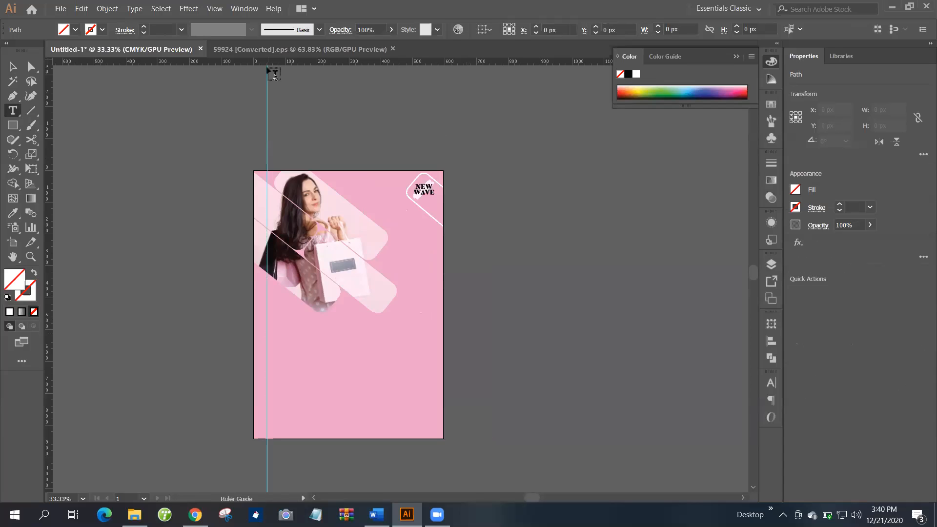
left_click(267, 71, "ctrl")
left_click_drag(295, 426, 296, 425)
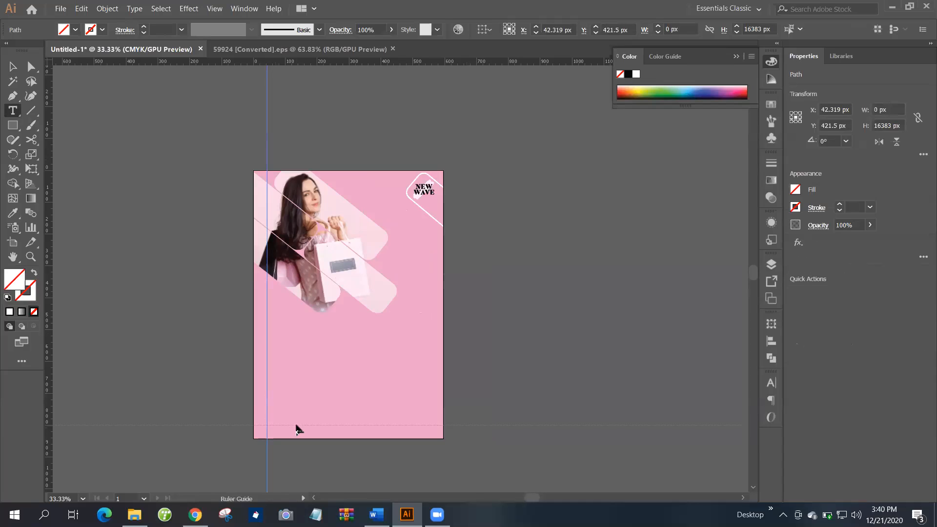
left_click_drag(89, 456, 221, 379)
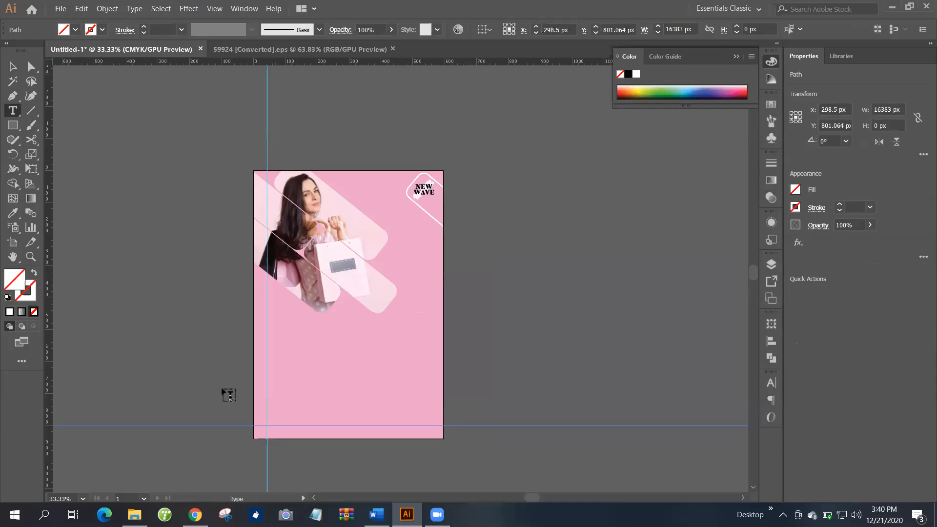
Check the fashion flyer reference in Chrome, return to Illustrator, and add the text FASHION BUSINESS on the vertical guide below the woman's picture.
scroll(416, 313, "up", 3)
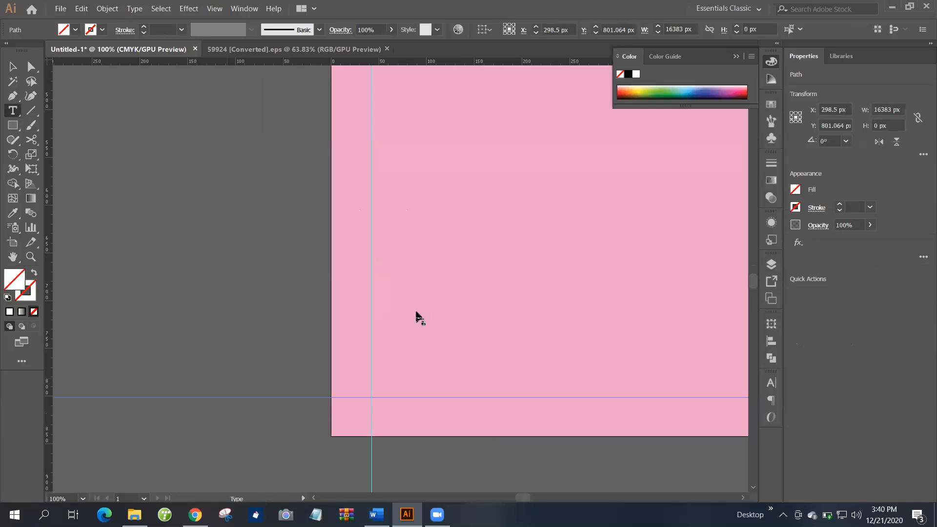
scroll(253, 235, "up", 5)
scroll(253, 235, "right", 2)
scroll(253, 235, "right", 2)
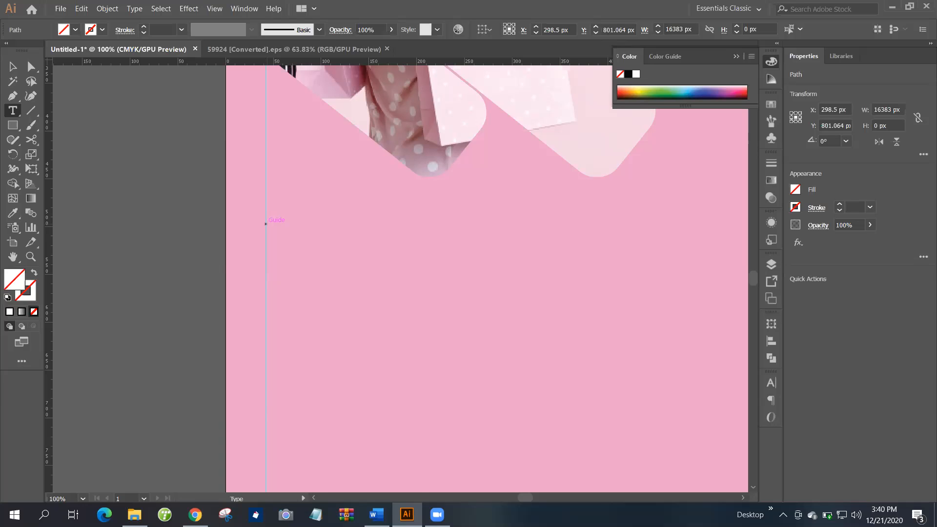
left_click(196, 515)
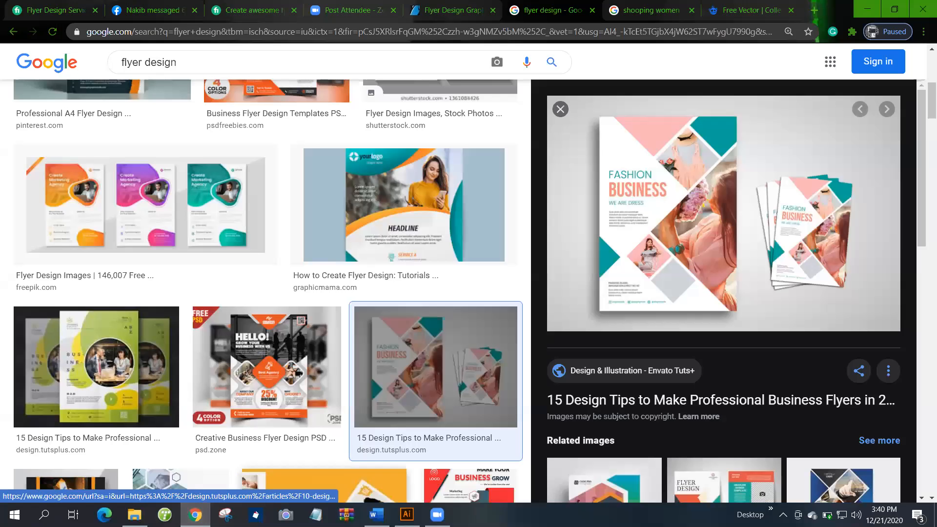
mouse_move(407, 515)
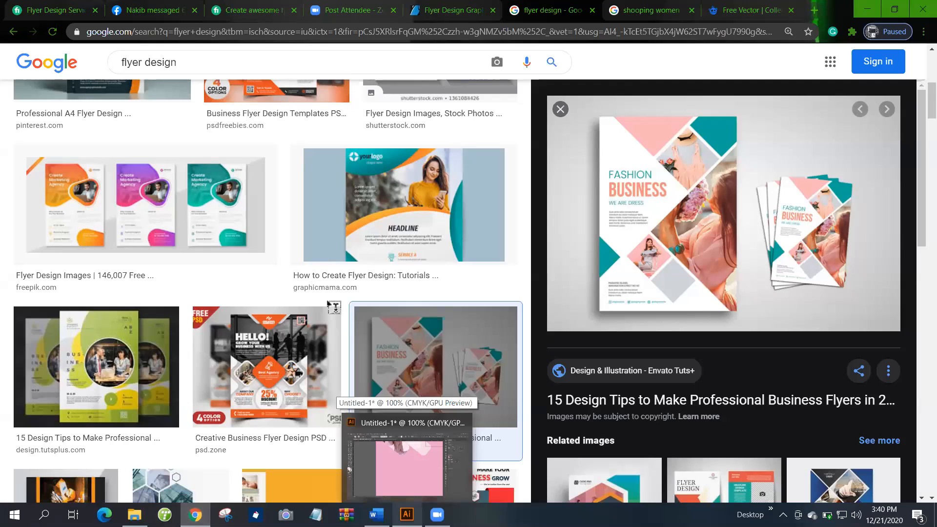
left_click(406, 464)
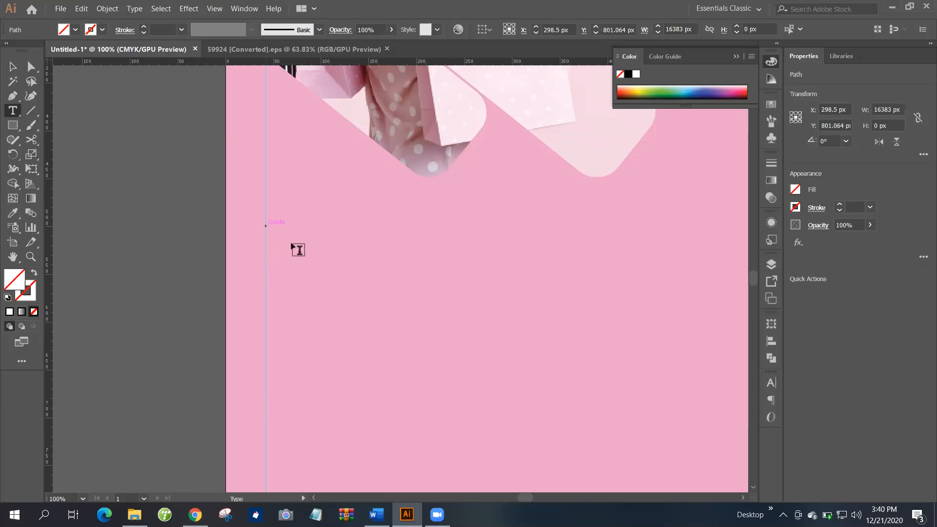
left_click(266, 225)
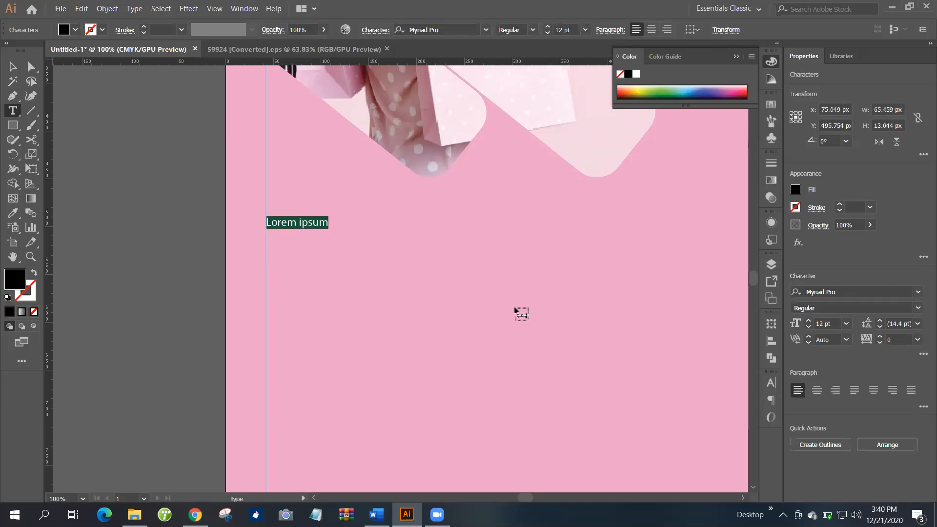
type("F")
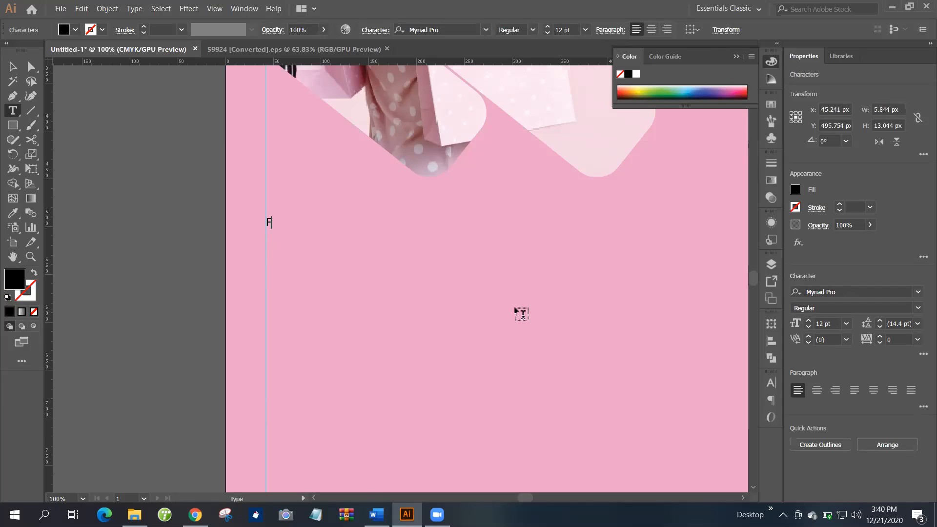
type("ASHION BUSINESS")
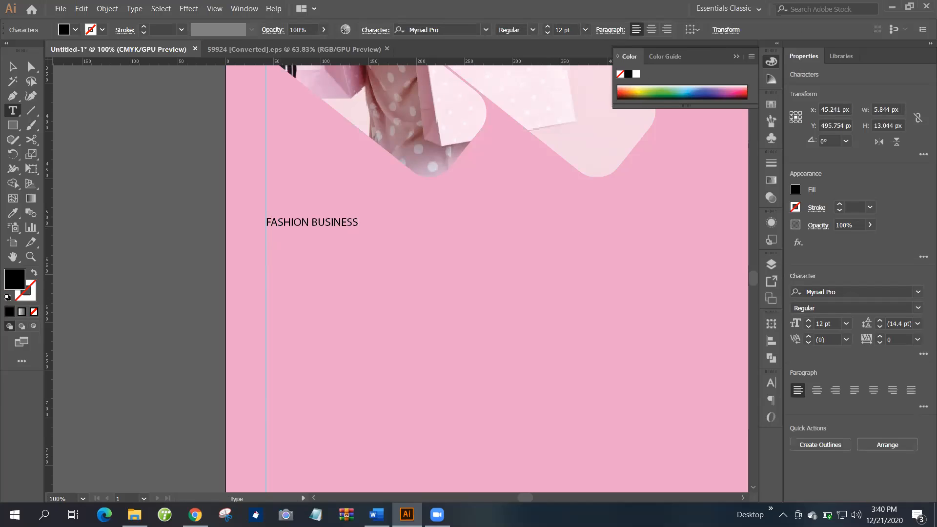
Recheck the Chrome reference, cut BUSINESS from the headline, and enter it as a separate text line below FASHION on the vertical guide.
key("alt+Tab")
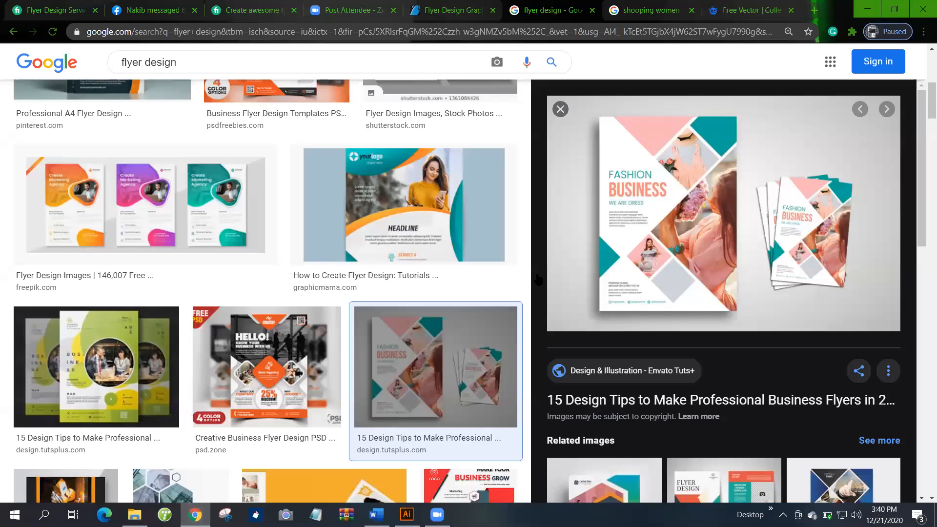
mouse_move(406, 515)
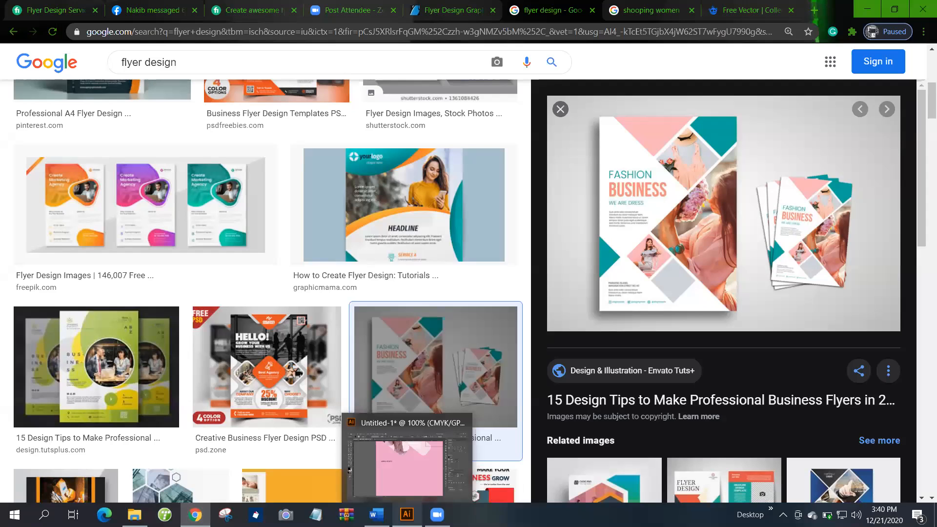
key("alt+Tab")
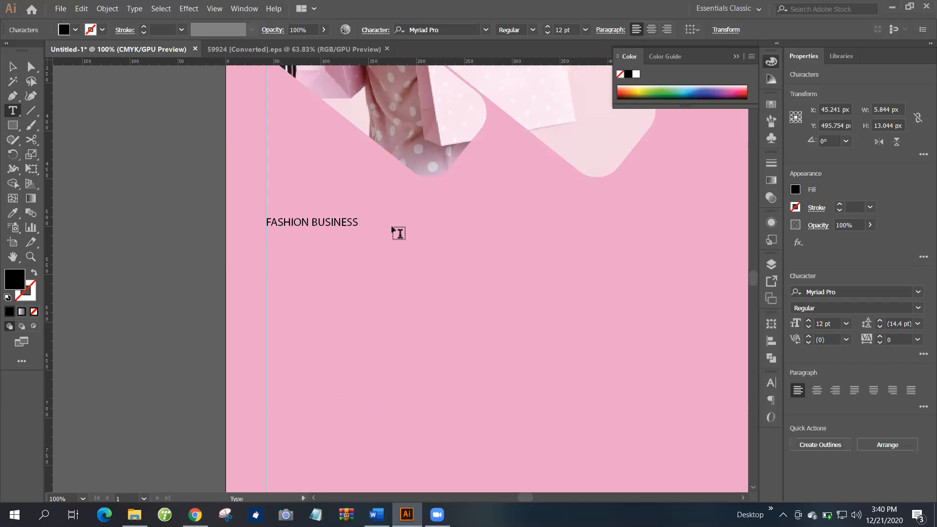
double_click(312, 221)
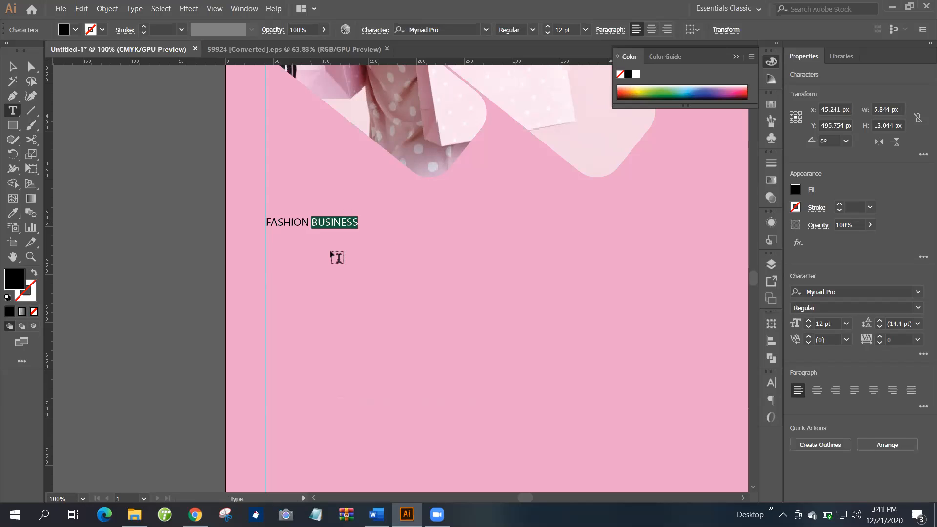
key("ctrl+x")
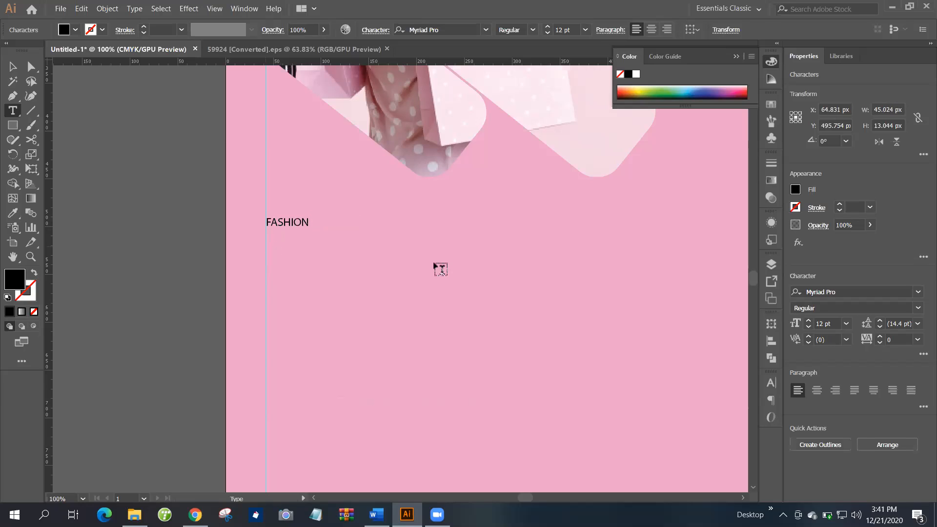
left_click(454, 266)
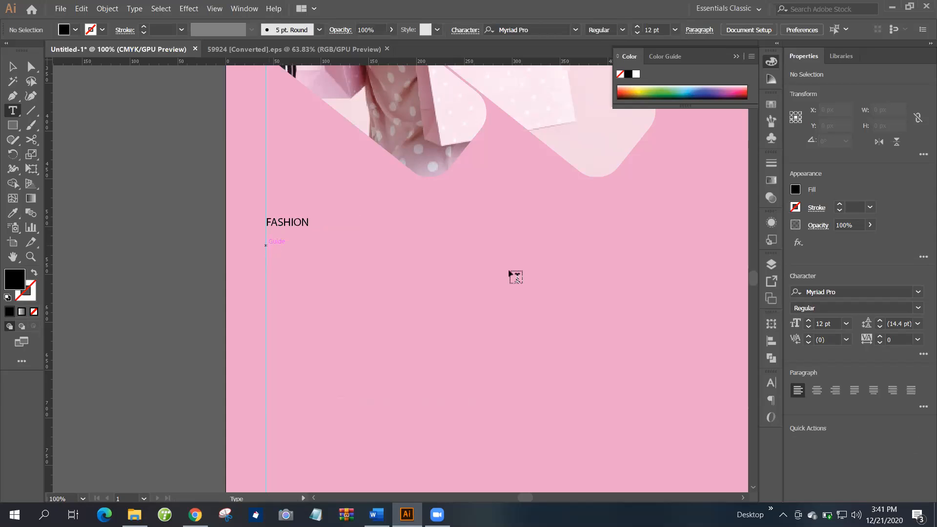
left_click(266, 244)
type("b")
key("BackSpace")
type("BUSIN")
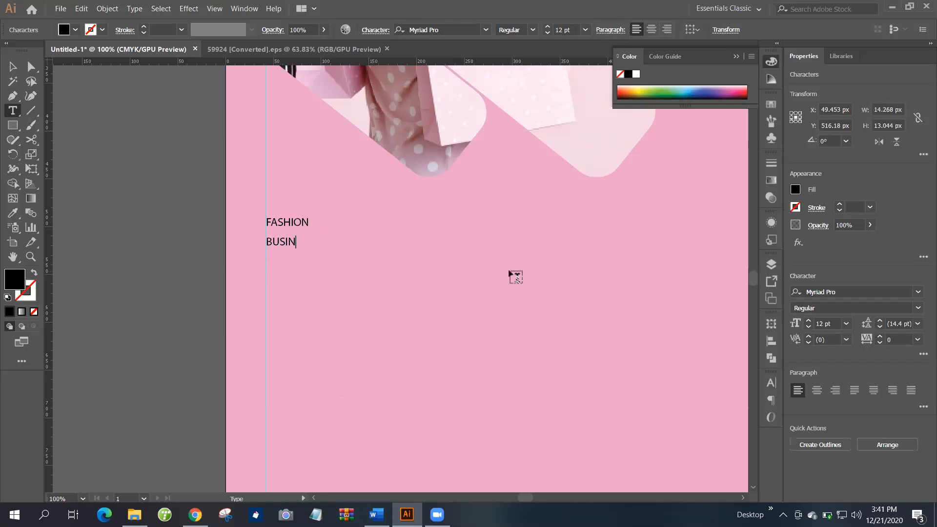
type("ESS")
left_click(264, 269, "ctrl")
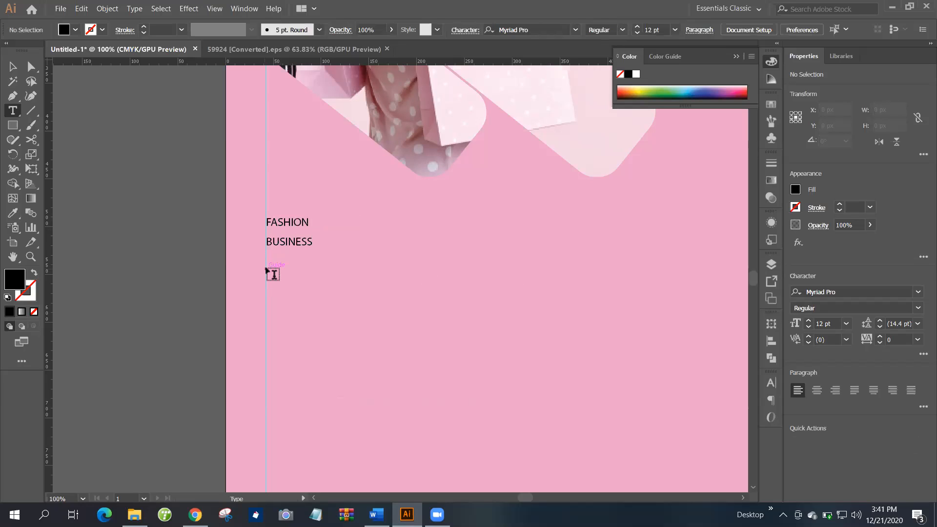
Add a third text line reading WE ARE DRESS on the vertical guide below BUSINESS.
left_click(265, 269)
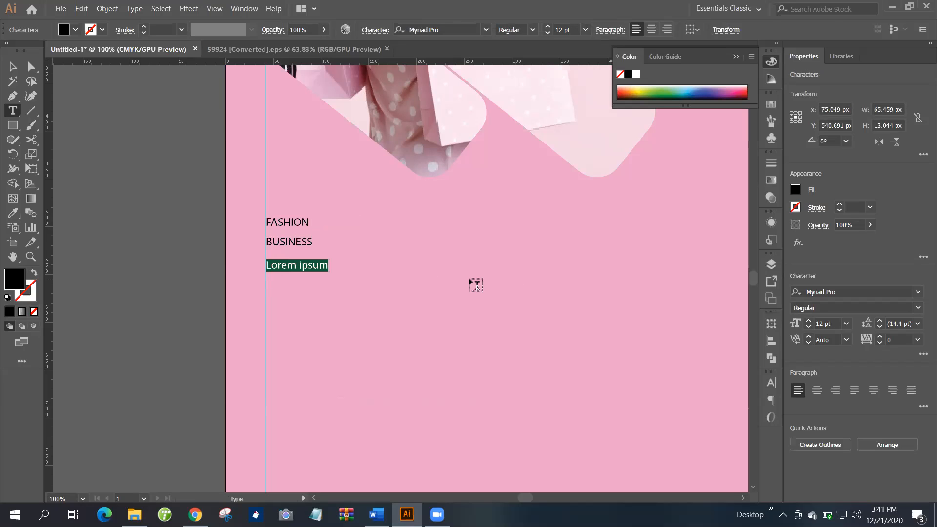
type("WE ARE FRES")
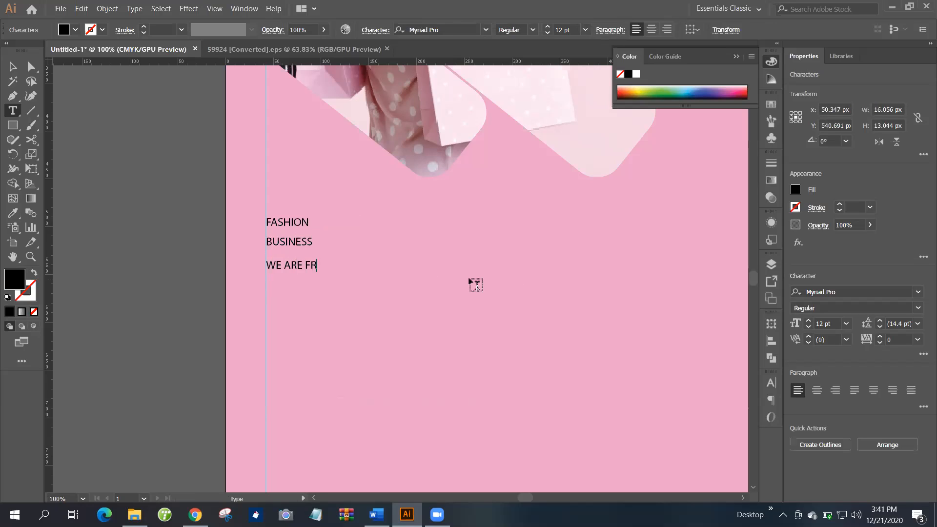
key("BackSpace")
key("BackSpace")
key("BackSpace")
key("BackSpace")
type("DRESS")
Try MAKE YOUR DAY WITH as the third line's wording, clear it, and enter START YOUR DAY WITH GLAMOR instead.
left_click_drag(336, 264, 266, 264)
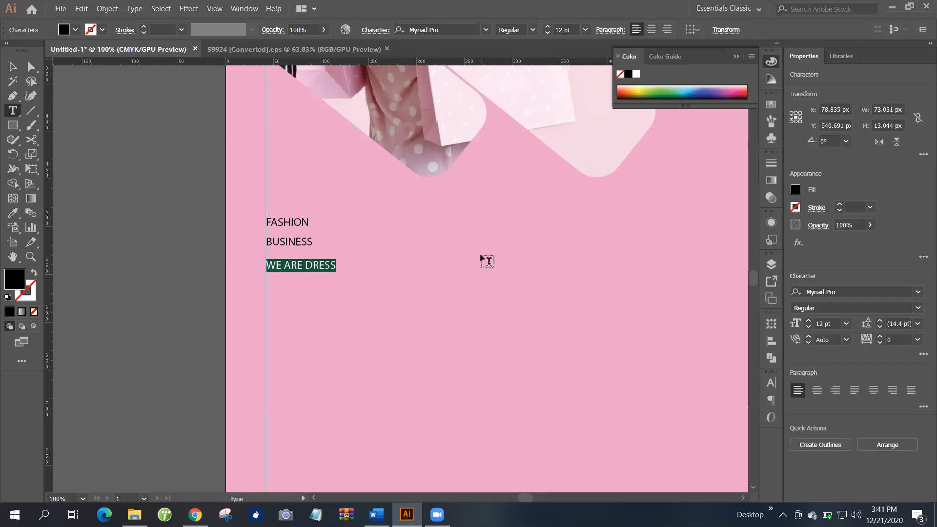
type("MAKE YOUR DAY WITH")
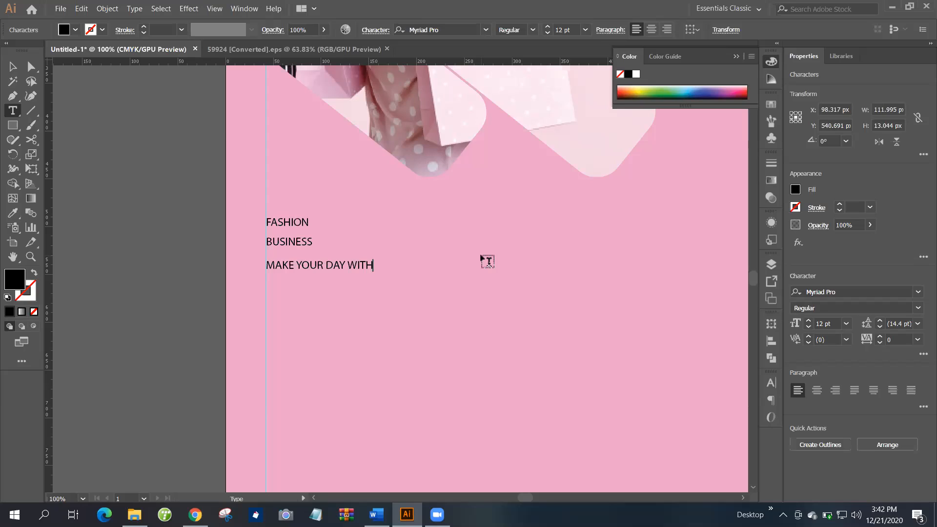
key("BackSpace")
key("BackSpace")
key("BackSpace")
key("BackSpace")
key("BackSpace")
key("BackSpace")
key("BackSpace")
key("BackSpace")
key("BackSpace")
key("BackSpace")
key("BackSpace")
key("BackSpace")
key("BackSpace")
key("BackSpace")
key("BackSpace")
key("BackSpace")
key("BackSpace")
key("BackSpace")
type("START")
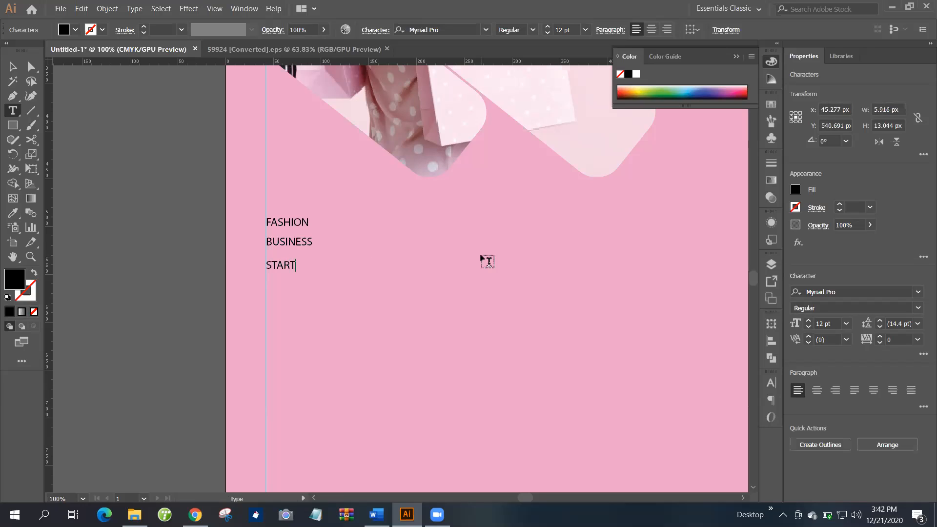
type(" YOUR DAY")
type("WITH GLAMOR")
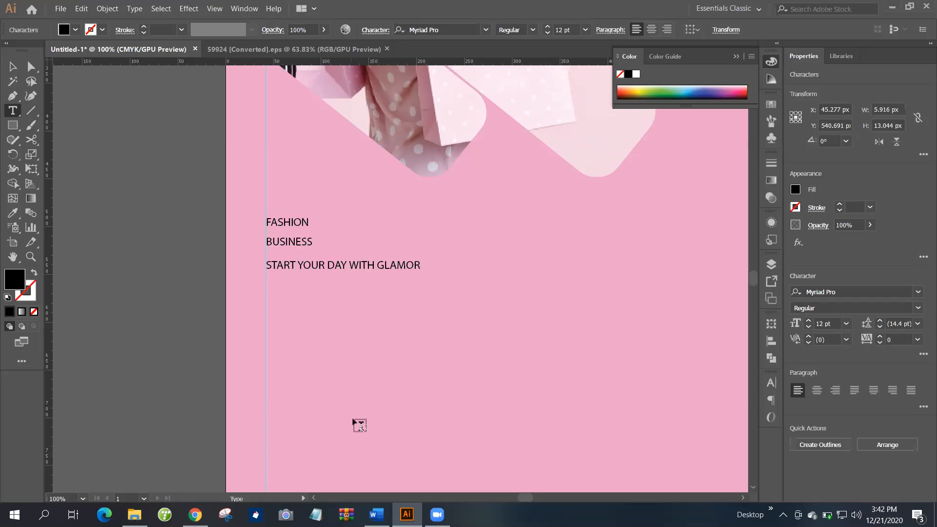
Select the FASHION text and set its font size to 36 pt.
key("ctrl+minus")
key("ctrl+minus")
key("ctrl+minus")
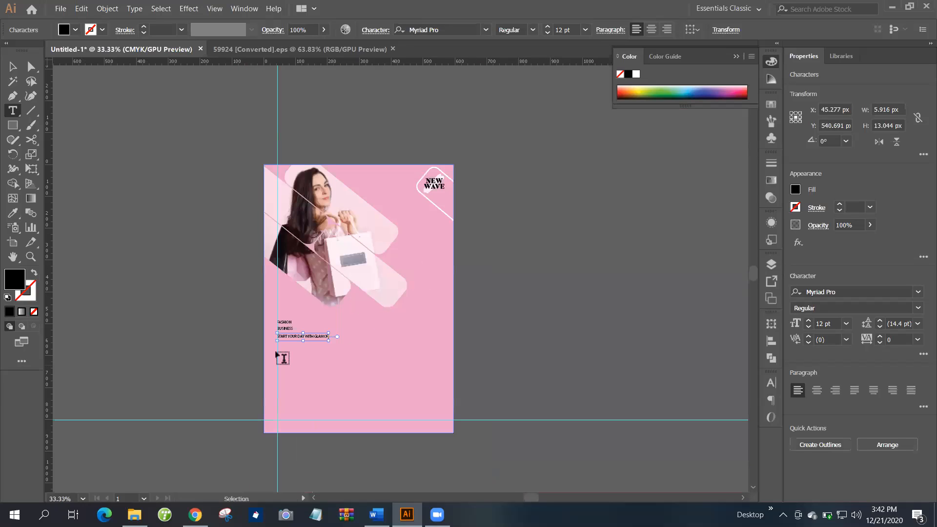
key("ctrl+plus")
key("ctrl+plus")
key("ctrl+plus")
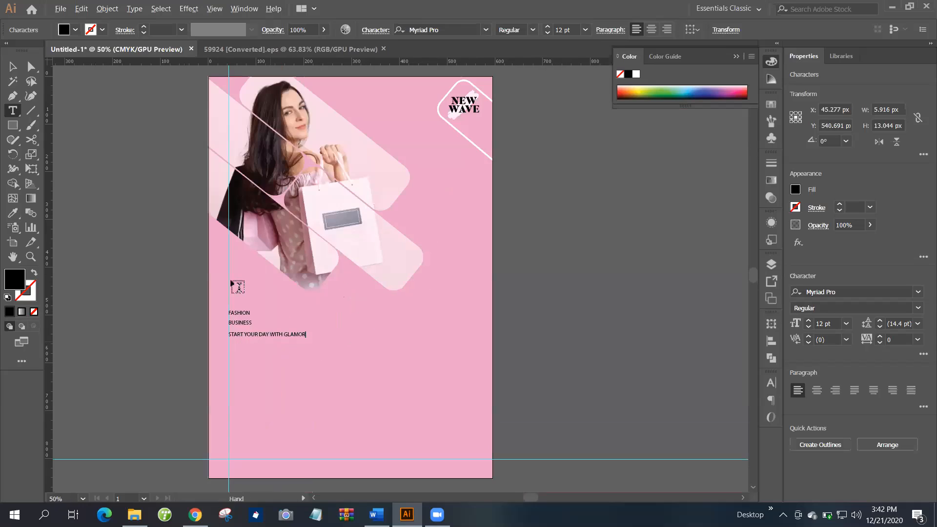
left_click_drag(230, 282, 189, 281)
key("shift+Left")
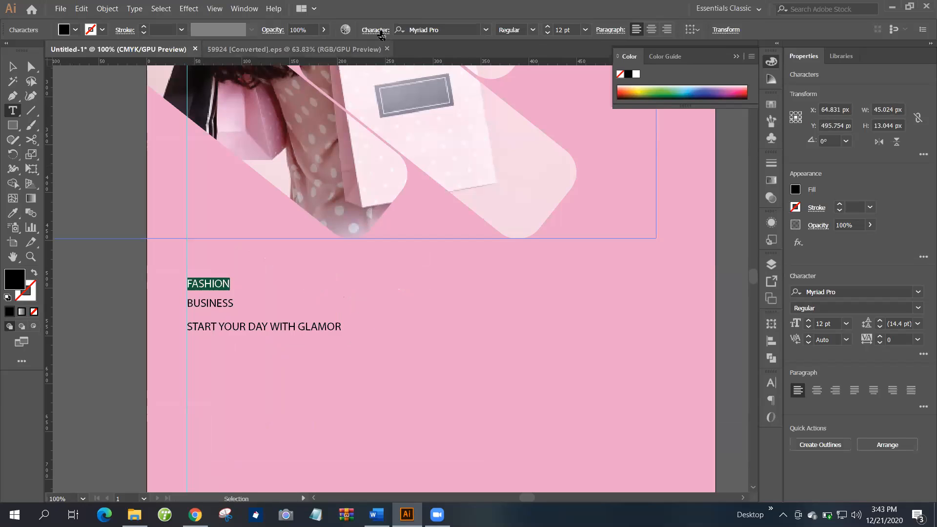
key("ctrl+shift+comma")
left_click(585, 30)
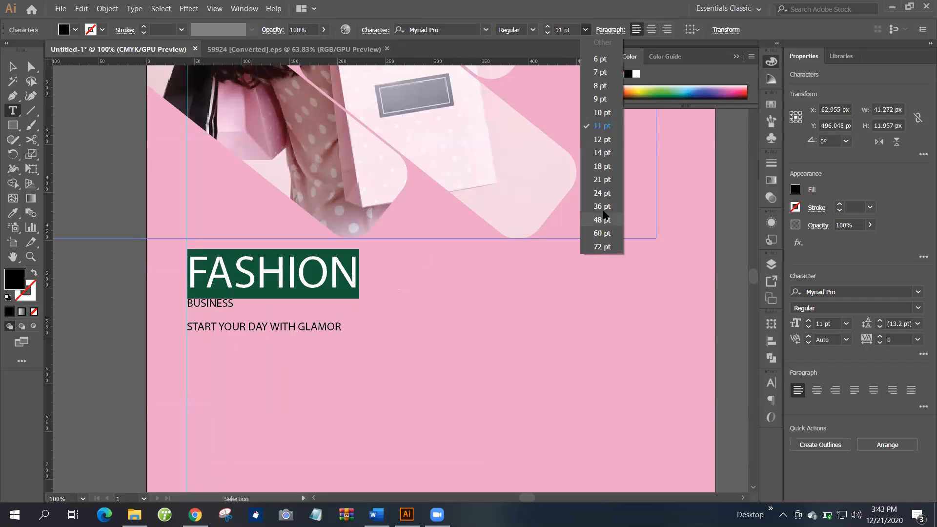
Set the BUSINESS text to 48 pt and select all the text of the START YOUR DAY WITH GLAMOR line.
left_click(233, 298)
left_click_drag(234, 300, 194, 299)
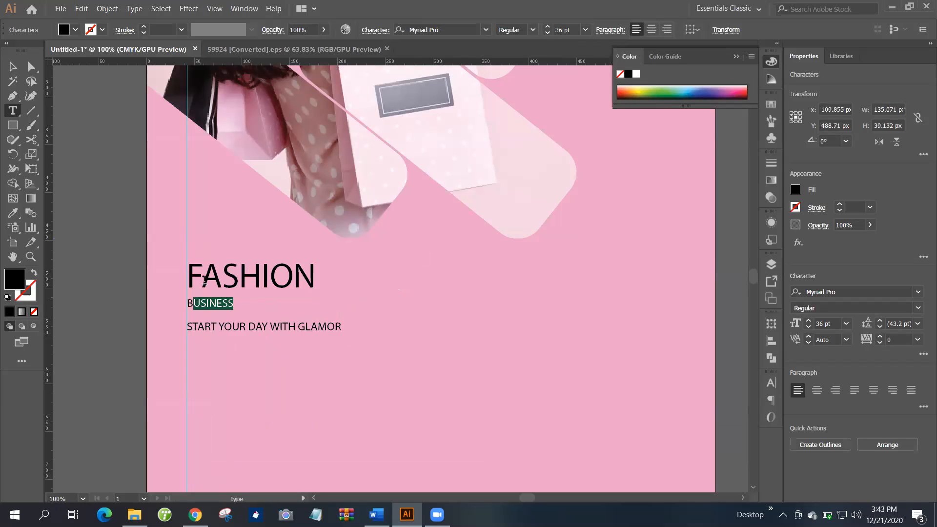
key("ctrl+a")
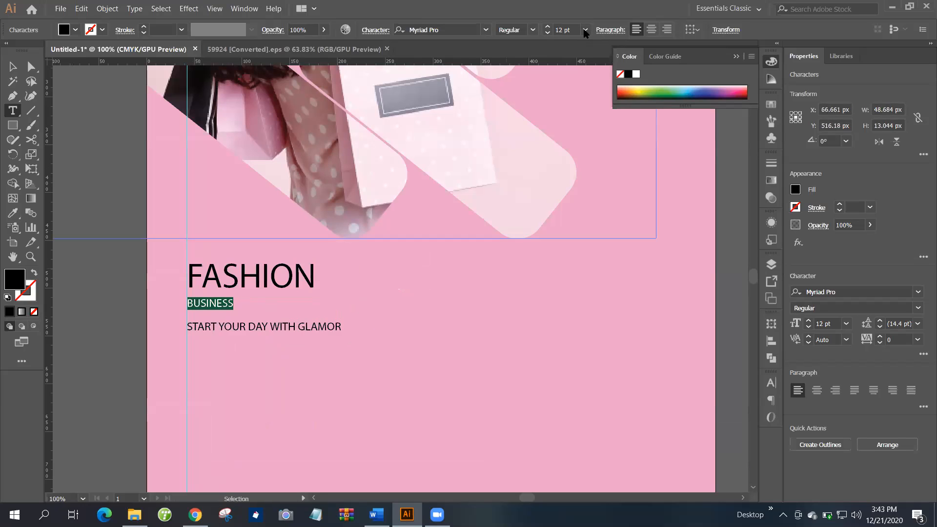
left_click(585, 29)
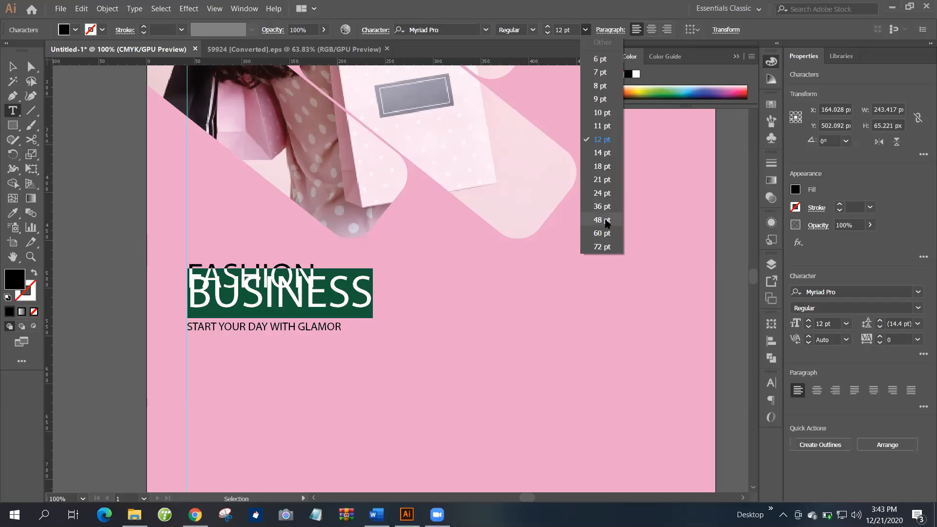
left_click(603, 220)
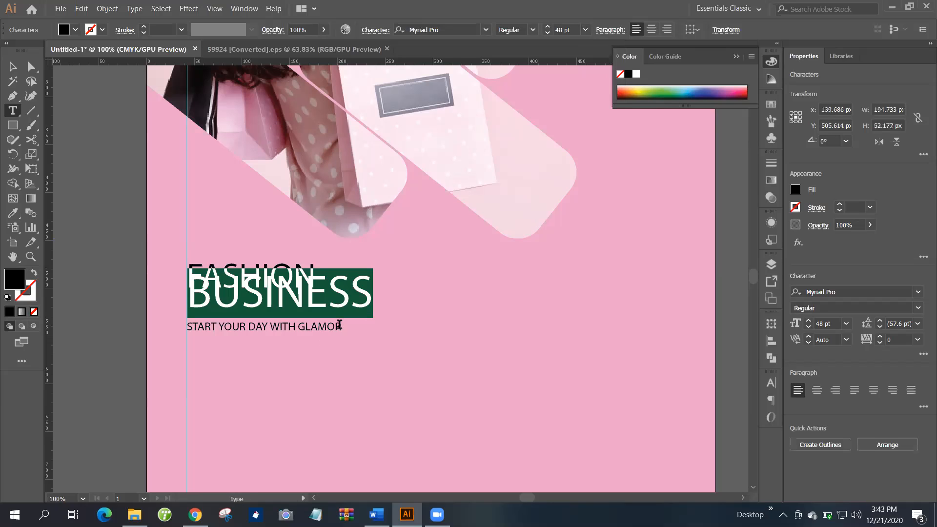
left_click_drag(342, 327, 191, 316)
key("ctrl+a")
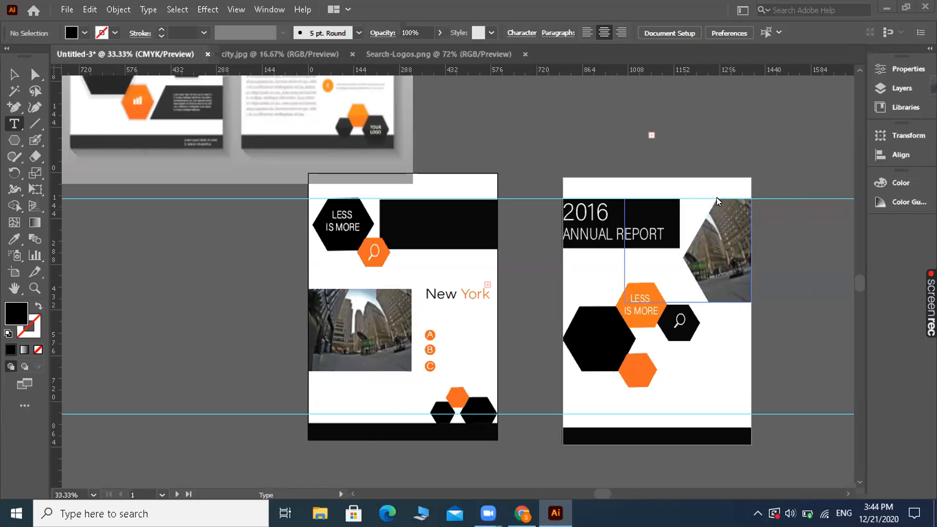
left_click_drag(861, 283, 861, 271)
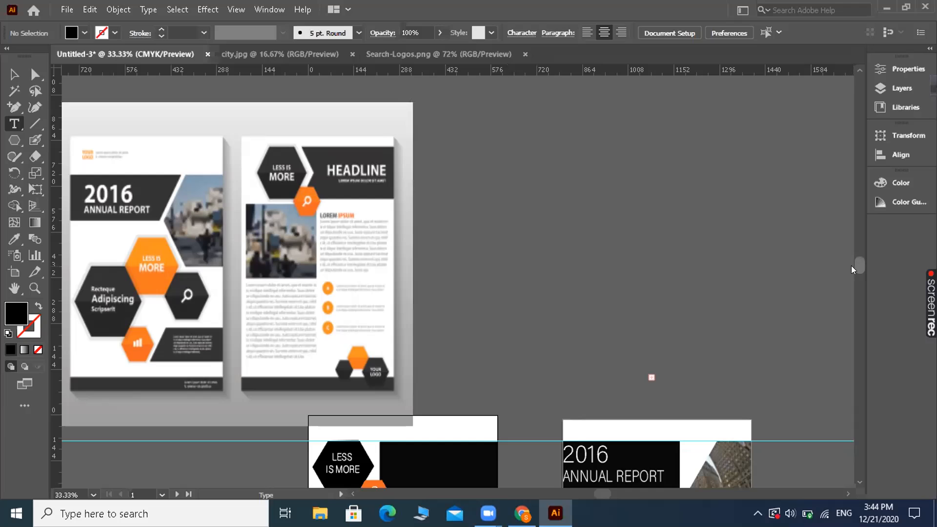
Shift the upper-left anchor of the hexagonal city picture slightly left on the 2016 ANNUAL REPORT flyer.
scroll(853, 270, "down", 1)
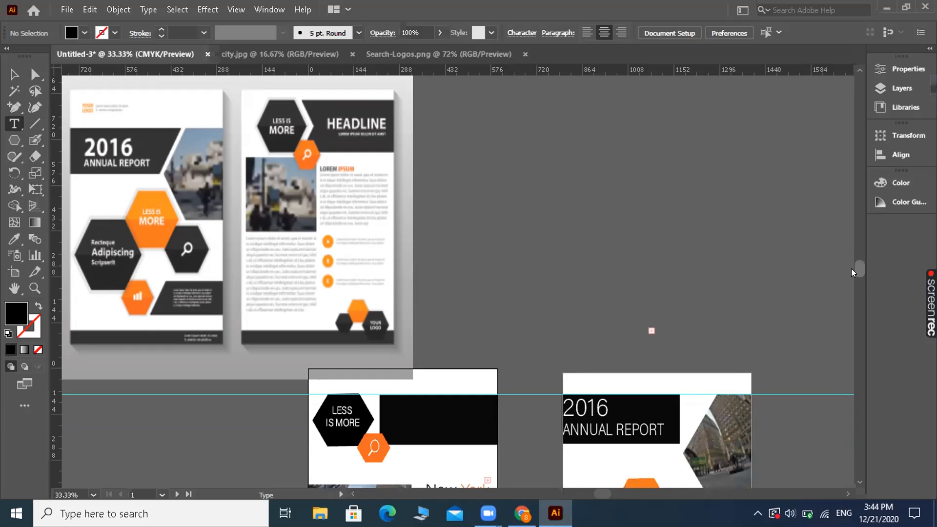
scroll(858, 272, "down", 1)
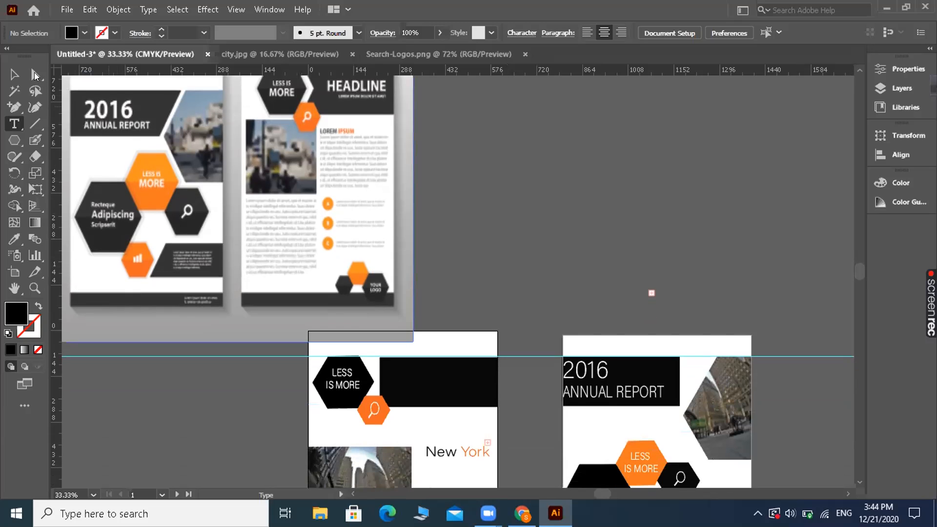
left_click(34, 74)
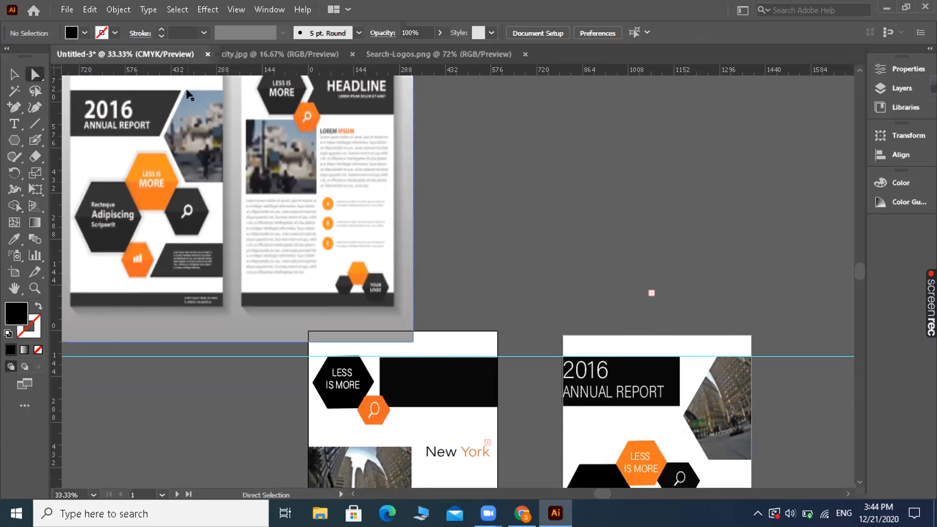
left_click(717, 356)
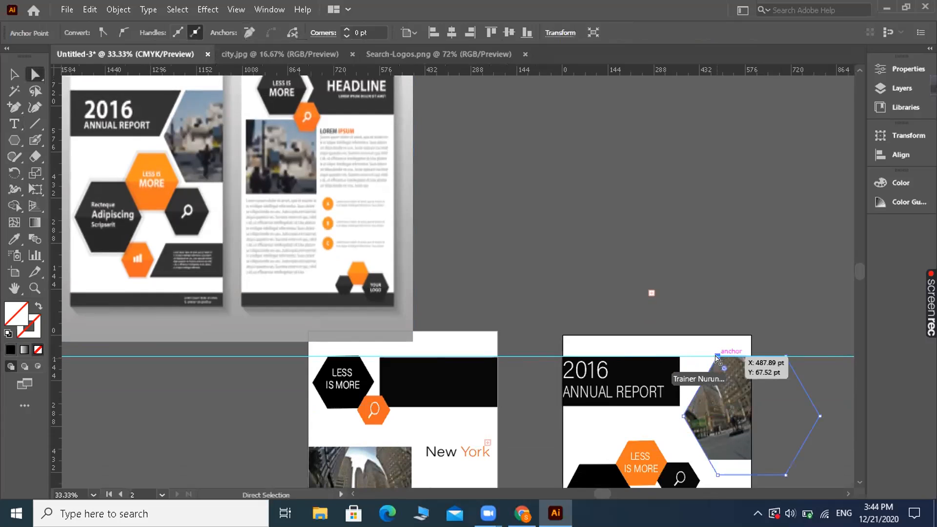
left_click(672, 359)
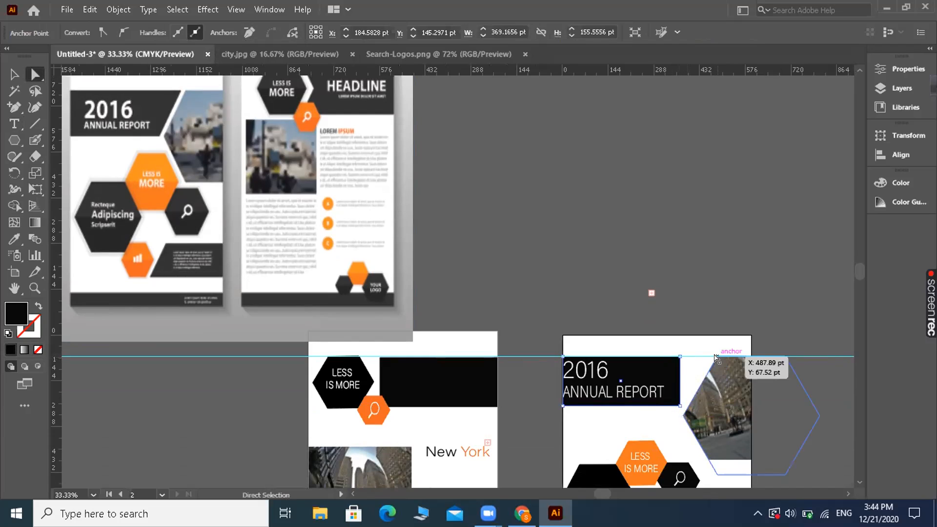
left_click_drag(714, 357, 709, 356)
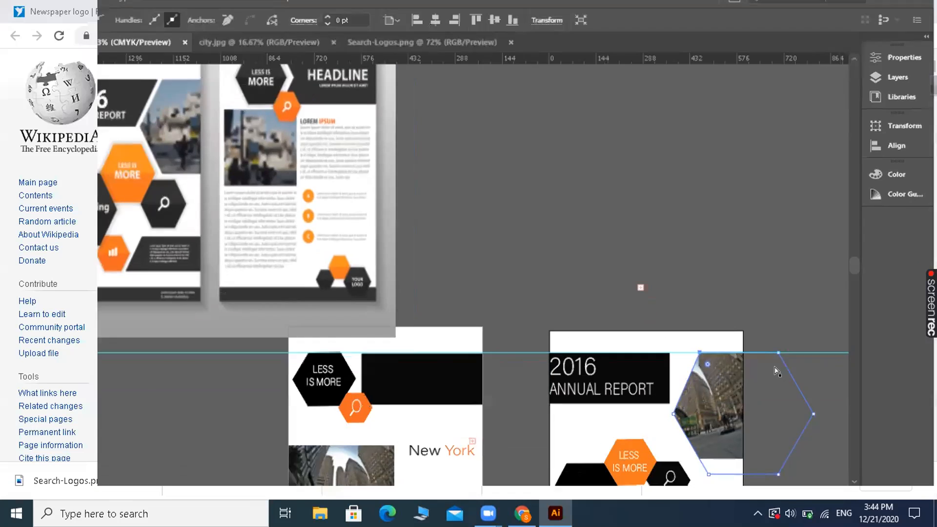
Nudge the lower-right corner of the black bar behind 2016 ANNUAL REPORT 1 pt to the left.
left_click(905, 7)
left_click(802, 360)
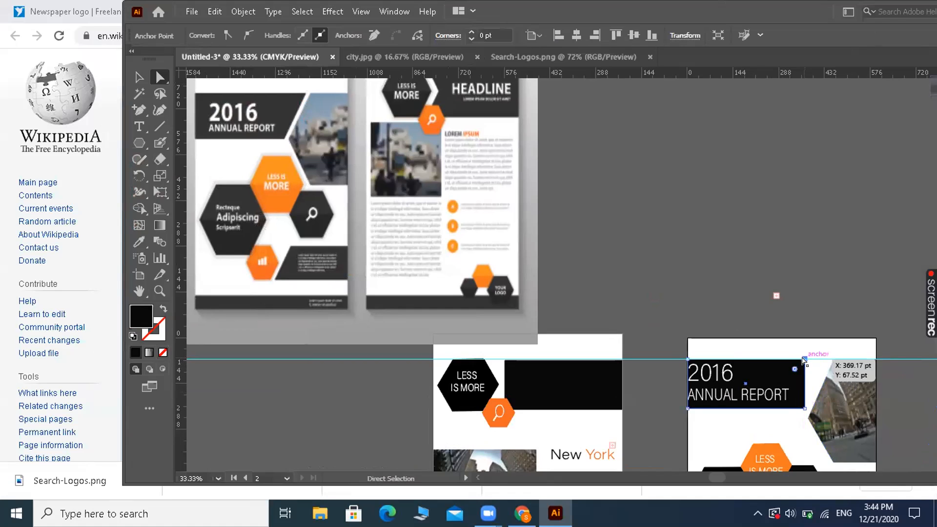
left_click(805, 409)
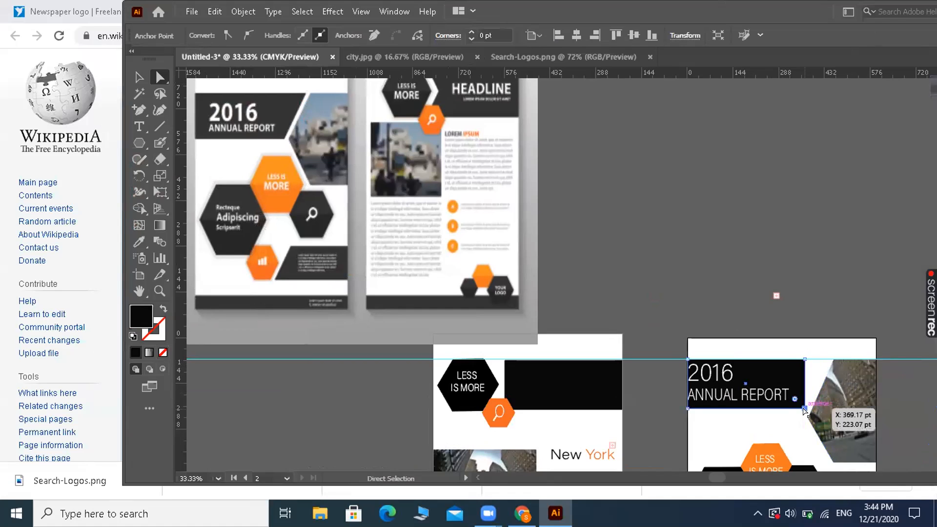
key("Left")
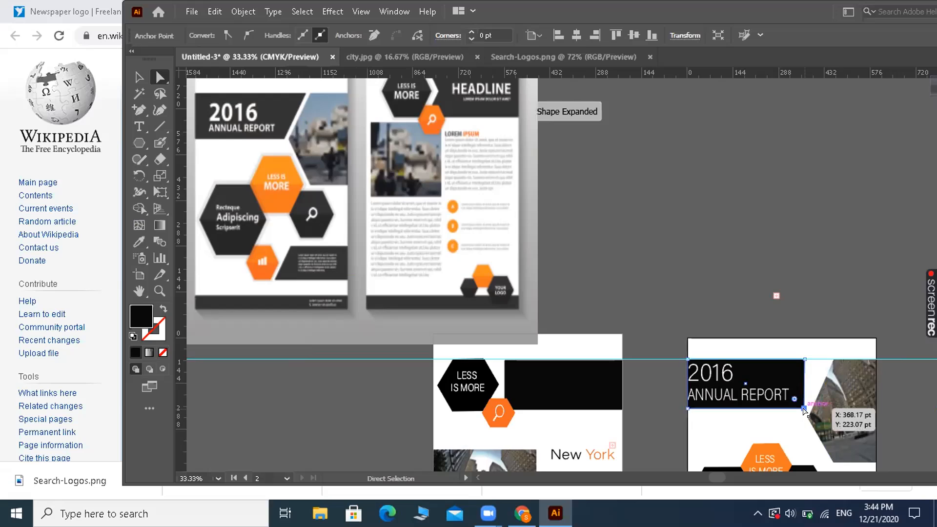
Move the upper-right corner of the 2016 ANNUAL REPORT bar outward so its end slants parallel to the picture's edge.
left_click(804, 360)
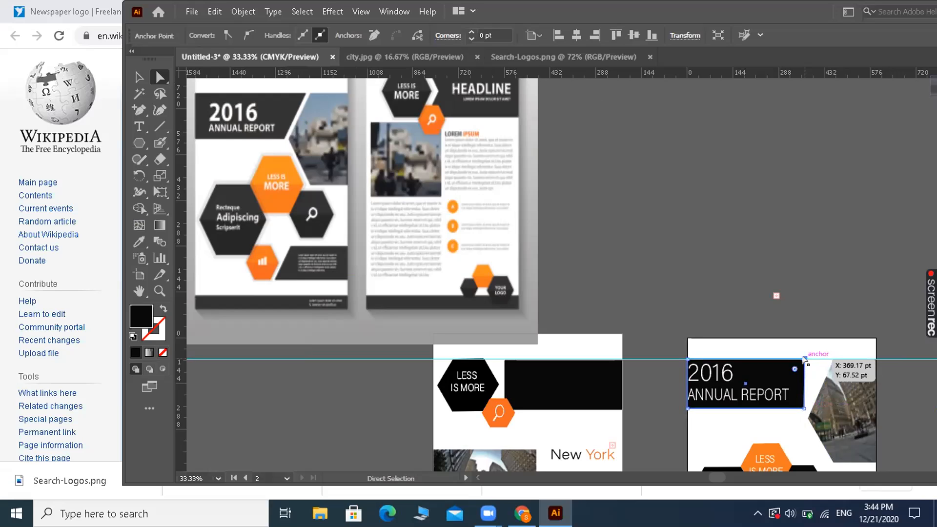
key("Left")
key("Left")
key("Left")
key("Left")
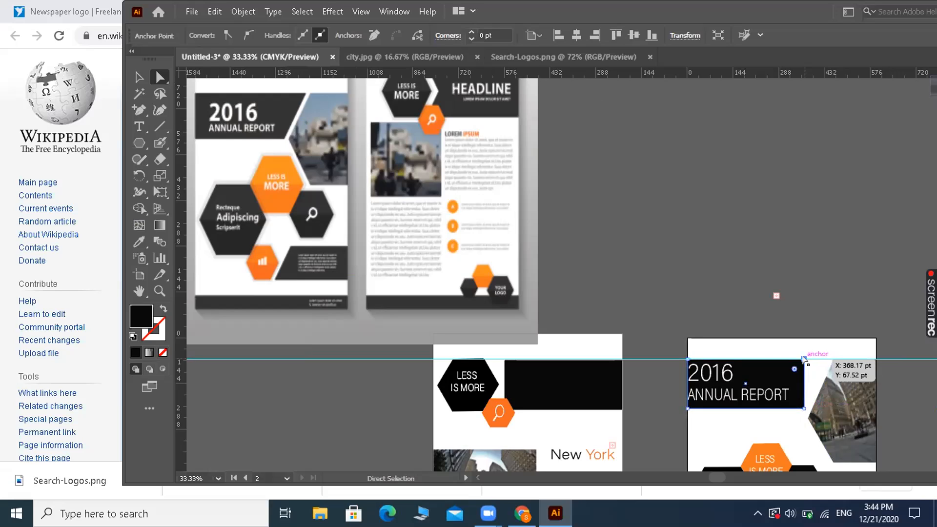
key("Left")
key("Left")
key("Left")
key("Left")
key("Left")
key("Left")
key("Left")
key("Left")
key("Left")
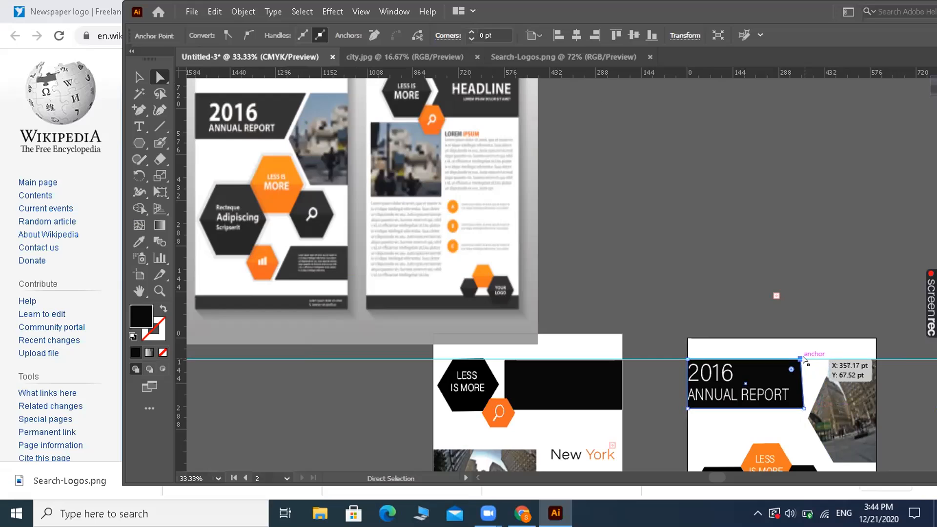
key("Left")
key("Left")
key("Left")
key("Left")
key("Left")
key("Left")
key("Left")
key("Left")
key("Right")
key("Right")
key("Right")
key("Right")
key("Right")
key("Right")
key("Right")
key("Right")
key("Right")
key("Right")
key("Right")
key("Right")
key("Right")
key("Right")
key("Right")
key("Right")
key("Right")
key("Right")
key("Right")
key("Right")
key("Right")
key("Right")
key("Right")
key("Right")
key("Right")
key("Right")
key("Right")
key("Right")
key("Right")
key("Right")
key("Right")
key("Right")
key("Right")
key("Right")
key("Right")
key("Right")
key("Right")
key("Right")
key("Right")
key("Right")
key("Right")
key("Right")
key("Right")
key("Right")
key("Right")
key("Right")
key("Right")
key("Right")
key("Right")
key("Right")
key("Right")
key("Right")
key("Right")
key("Right")
key("Right")
key("Right")
key("Right")
key("Right")
key("Right")
key("Right")
key("Right")
key("Right")
key("Right")
key("Right")
key("Right")
key("Right")
key("Right")
key("Right")
key("Right")
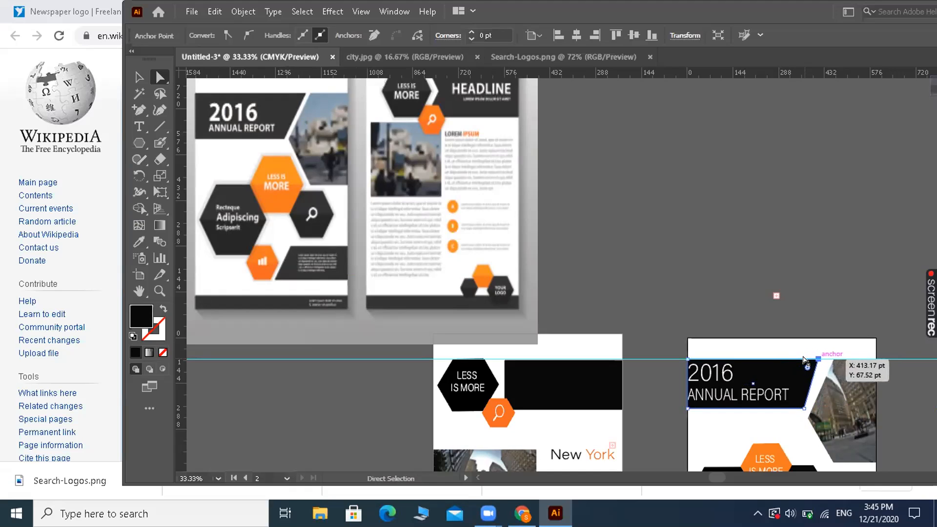
key("Right")
key("Right")
key("Right")
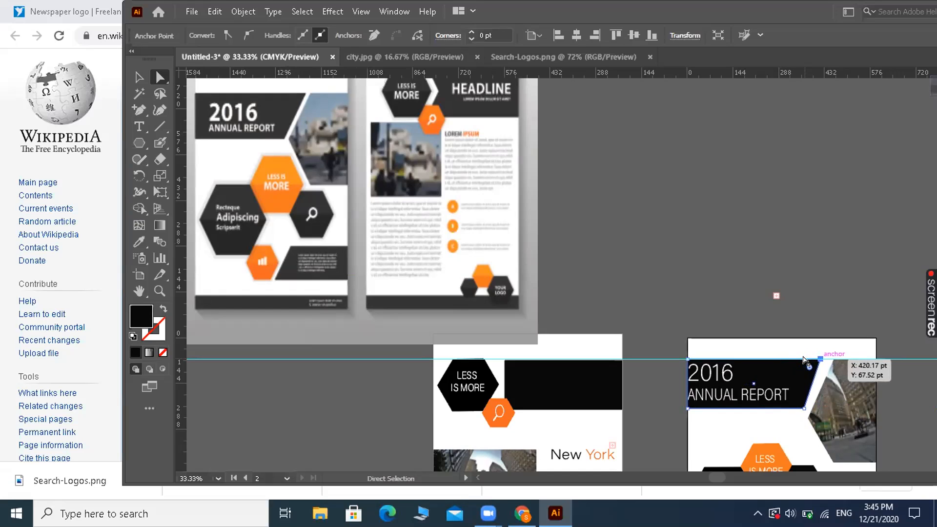
key("Right")
key("Right")
key("Right")
key("Right")
key("Right")
key("Right")
key("Right")
key("Right")
key("Right")
key("Right")
key("Right")
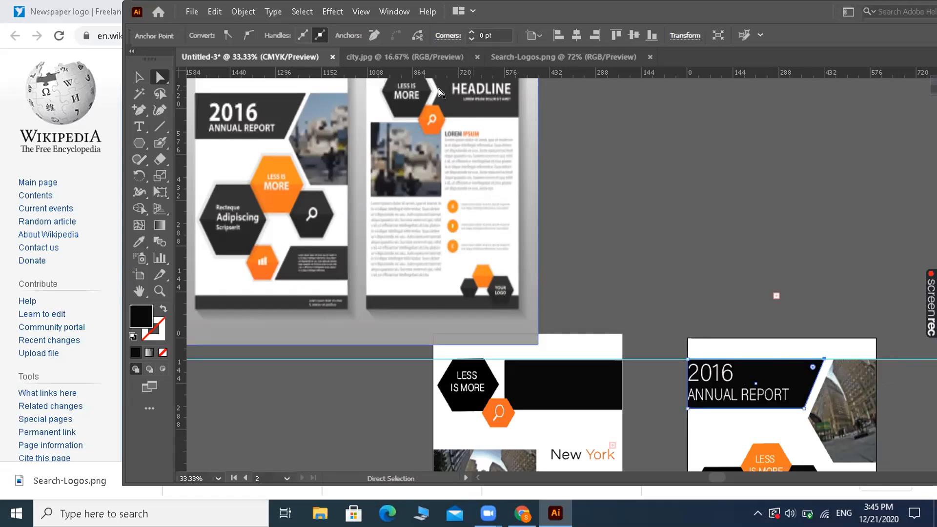
double_click(733, 8)
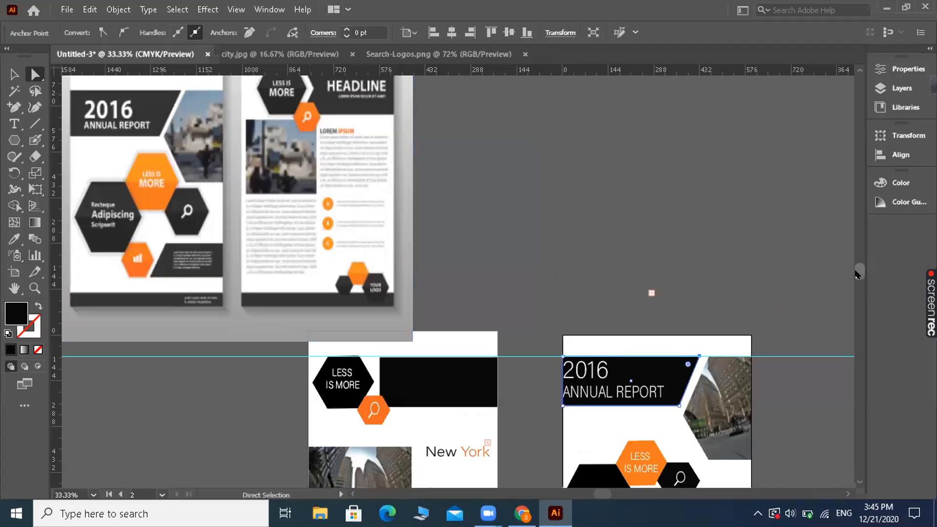
left_click_drag(859, 271, 859, 267)
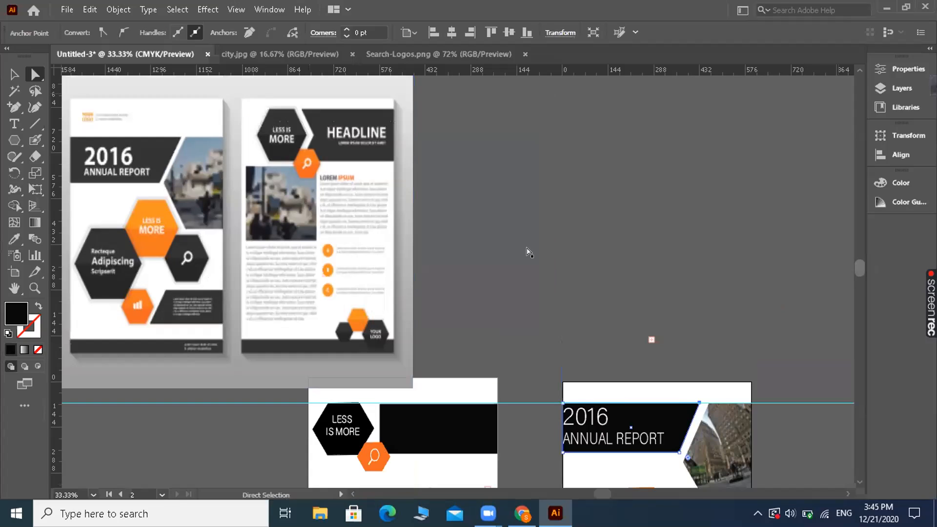
scroll(311, 146, "up", 1)
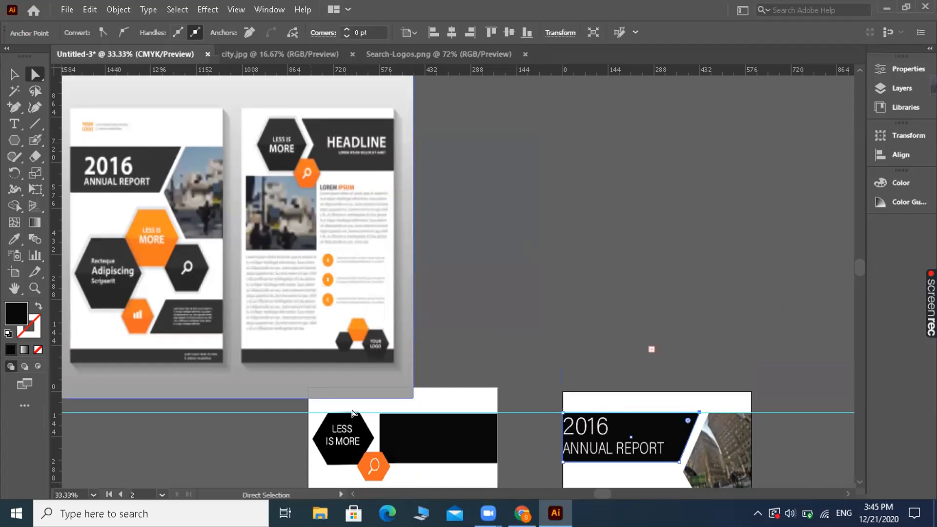
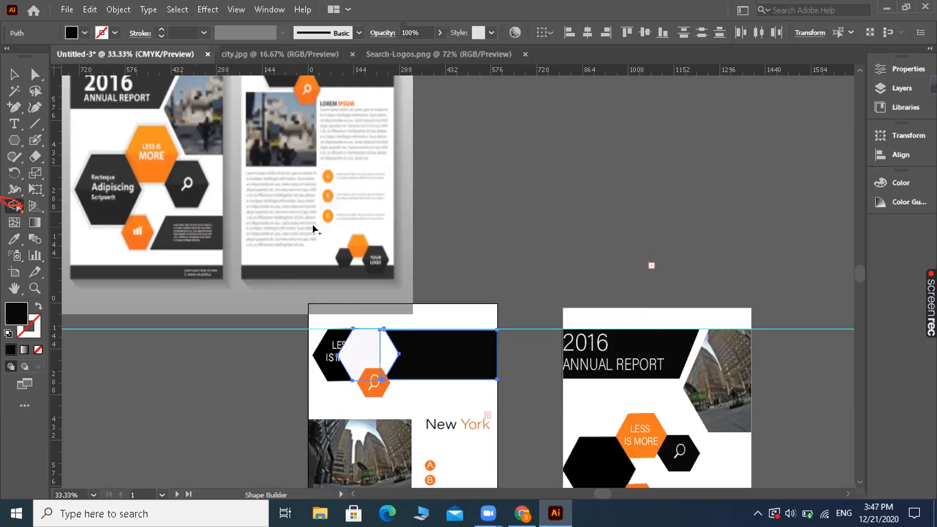
Deselect the black header bar on the LESS IS MORE flyer while keeping the white overlapping hexagon shape selected.
left_click(13, 74)
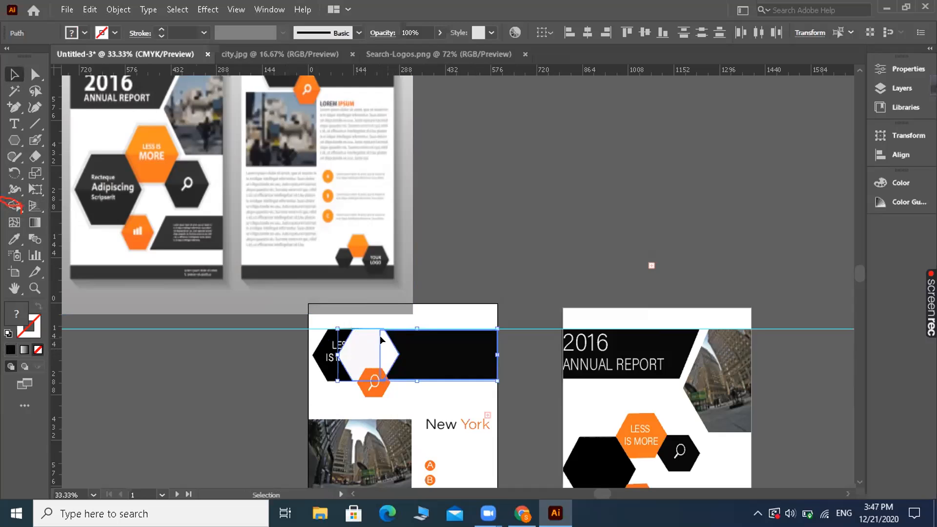
left_click(426, 352, "shift")
key("a")
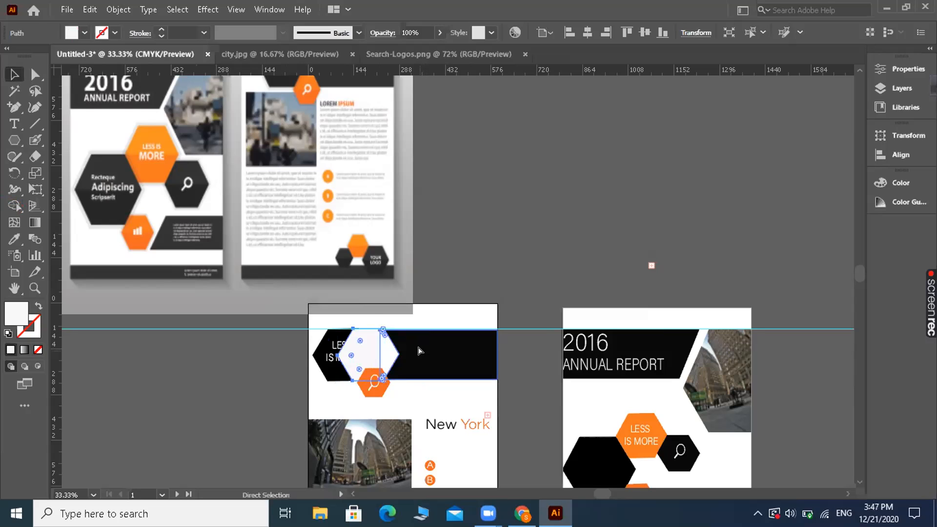
key("ctrl+=")
key("ctrl+=")
key("ctrl+=")
key("ctrl+=")
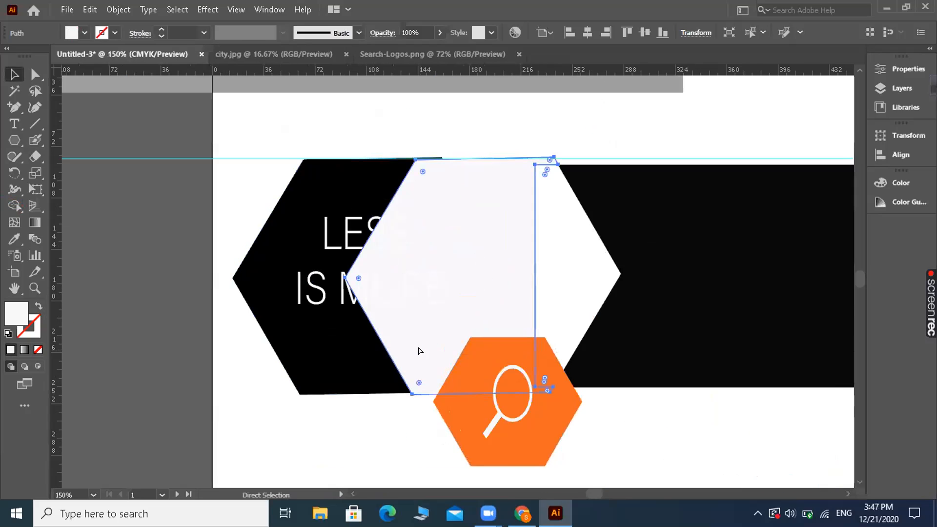
key("ctrl+=")
key("v")
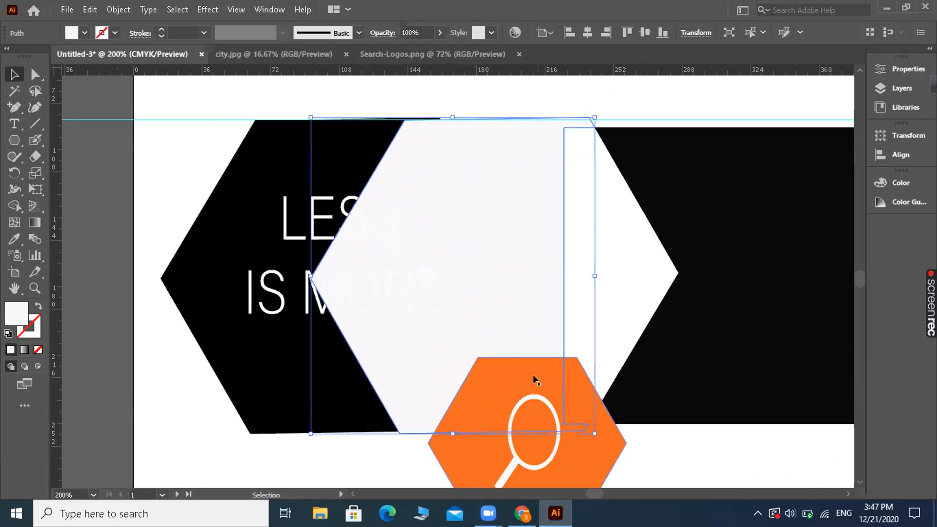
Try moving the orange hexagon and its magnifier icon down away from the header shapes, and undo the moves.
left_click_drag(533, 377, 531, 412)
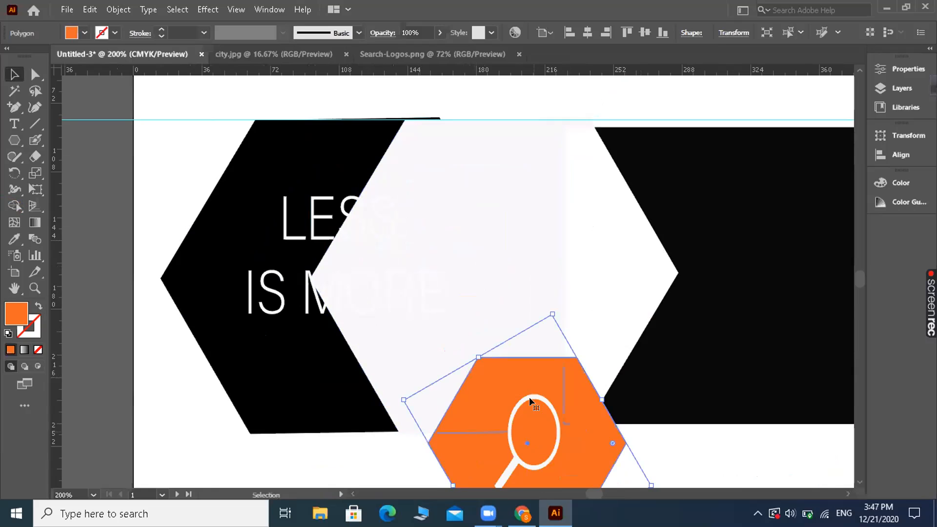
key("a")
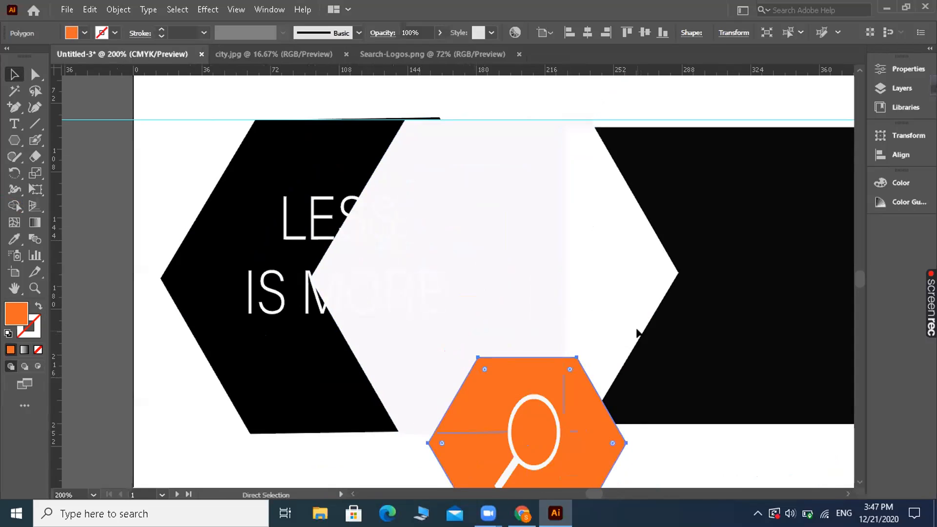
key("ctrl+minus")
key("v")
left_click_drag(471, 237, 592, 364)
left_click(443, 289)
left_click_drag(581, 402, 585, 405)
scroll(859, 275, "up", 3)
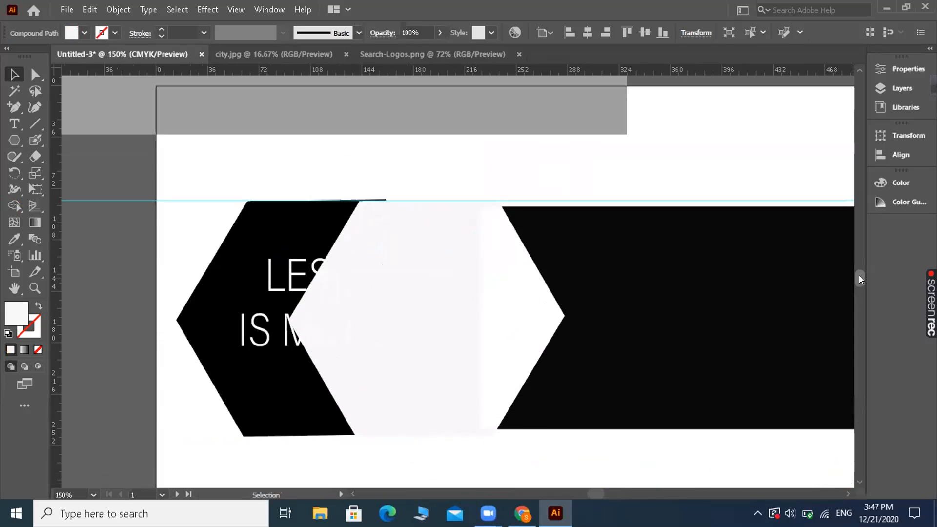
scroll(859, 277, "down", 3)
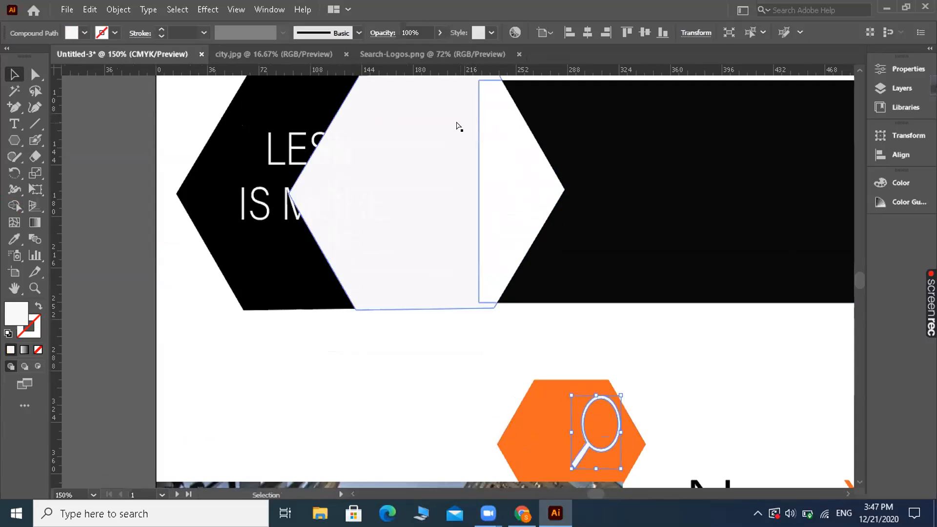
key("ctrl+z")
key("ctrl+z")
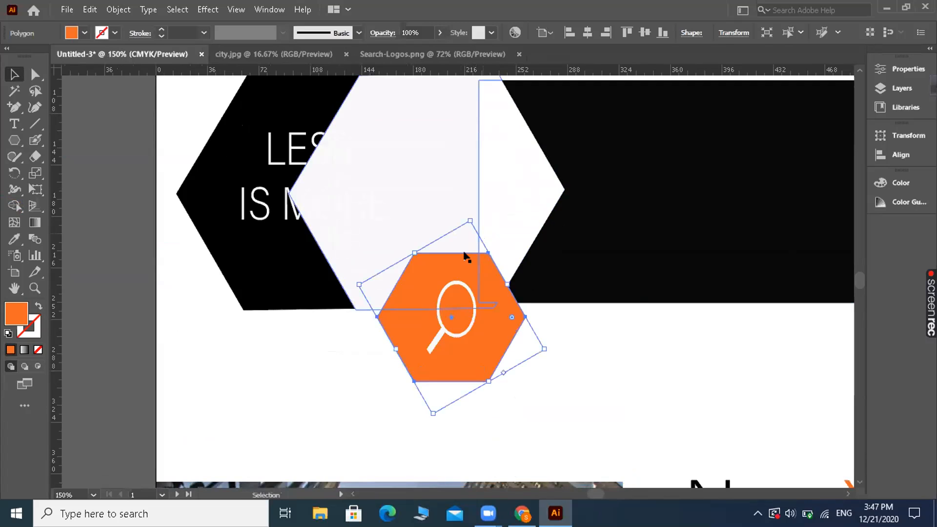
left_click_drag(450, 268, 659, 407)
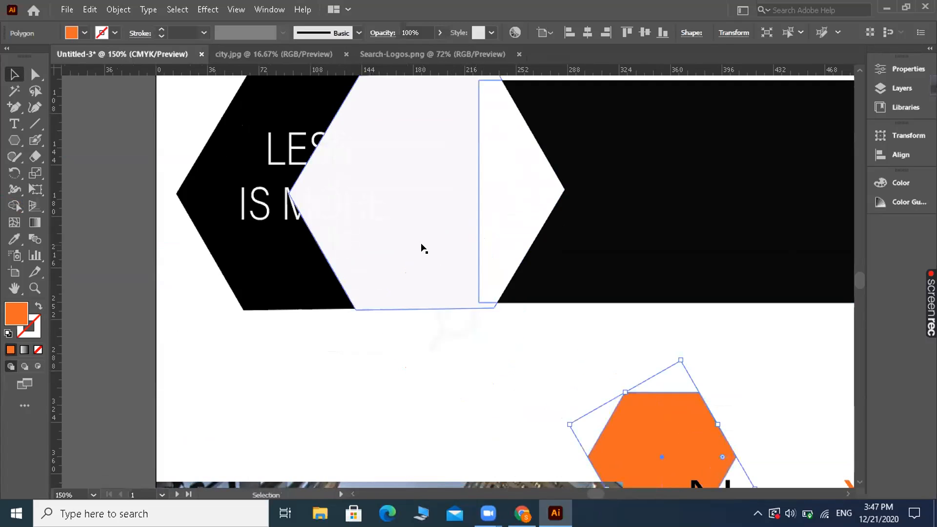
key("ctrl+z")
Undo the cut and white fill of the hexagon overlapping LESS IS MORE, back to the solid black shape.
key("a")
left_click(423, 248)
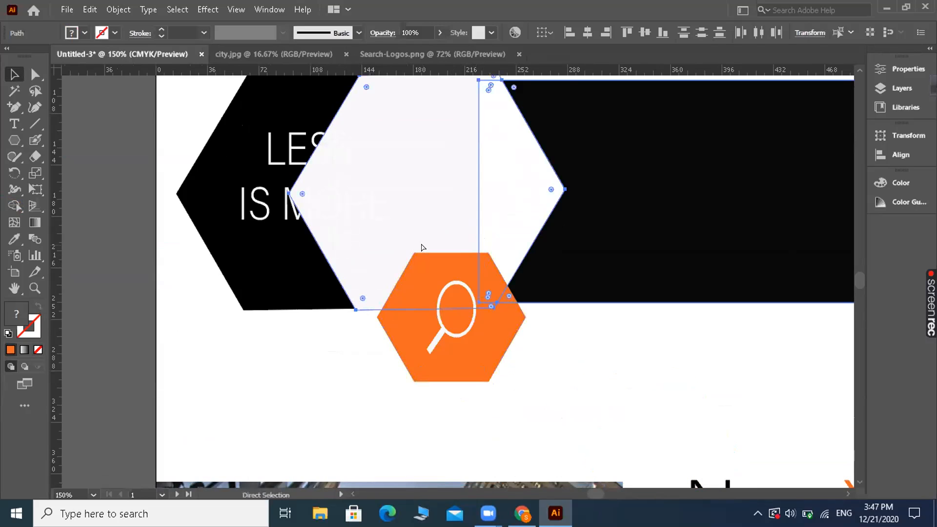
key("ctrl+z")
key("ctrl+z")
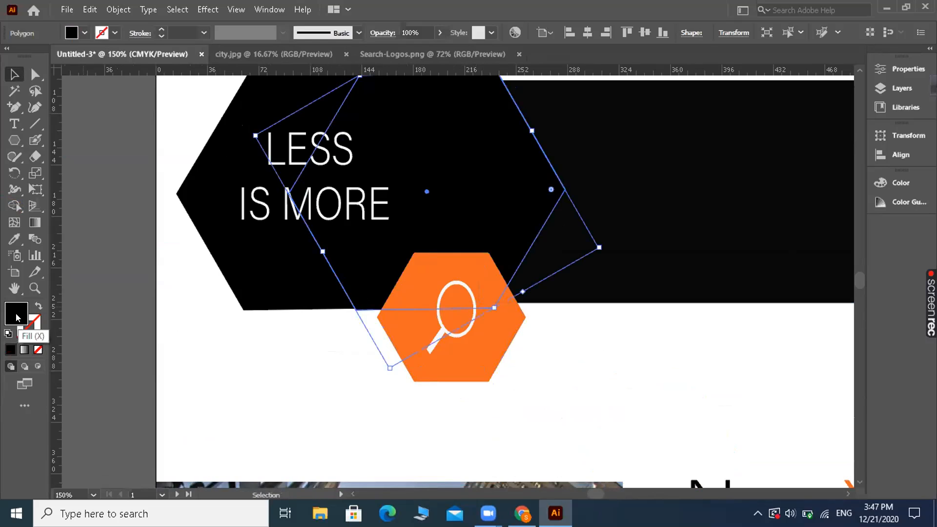
key("ctrl+z")
Move the orange hexagon and magnifier icon below the header shapes, and select the header bar together with the overlapping black hexagon.
left_click_drag(440, 291, 606, 427)
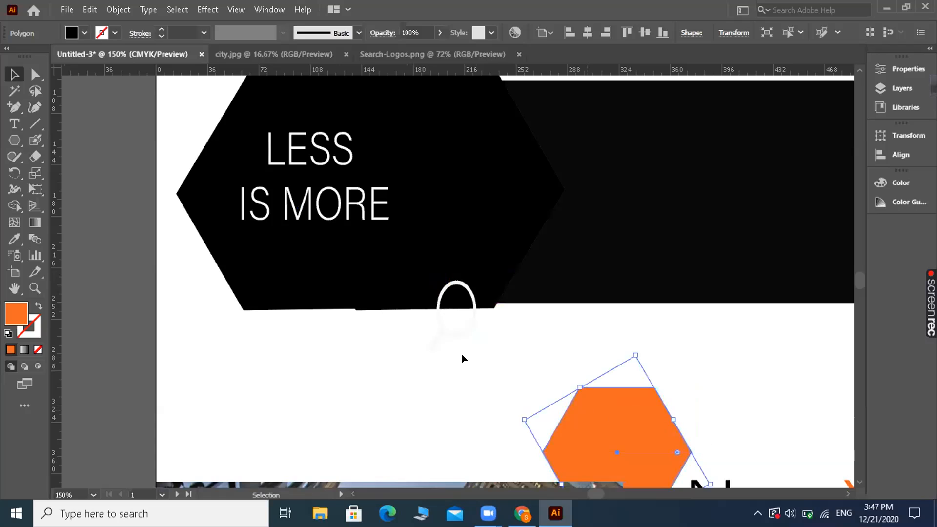
left_click_drag(464, 334, 649, 451)
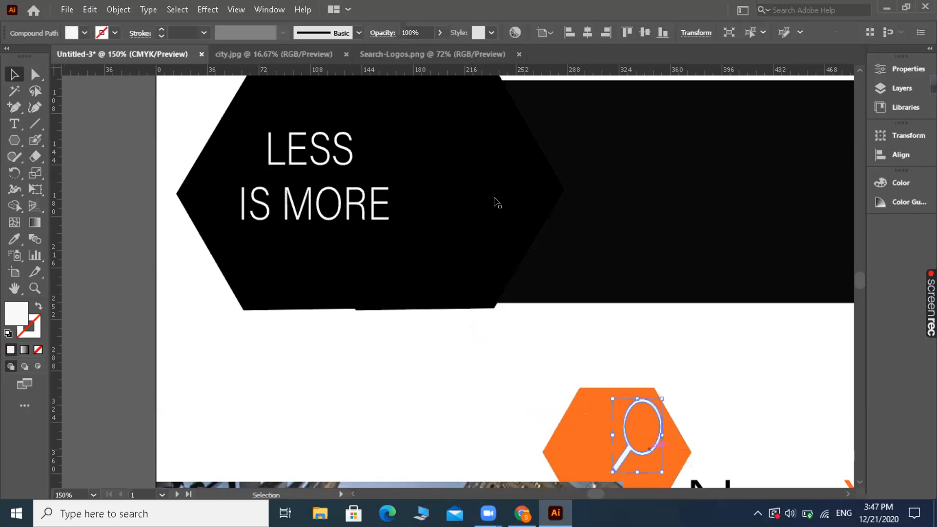
key("a")
left_click(593, 169)
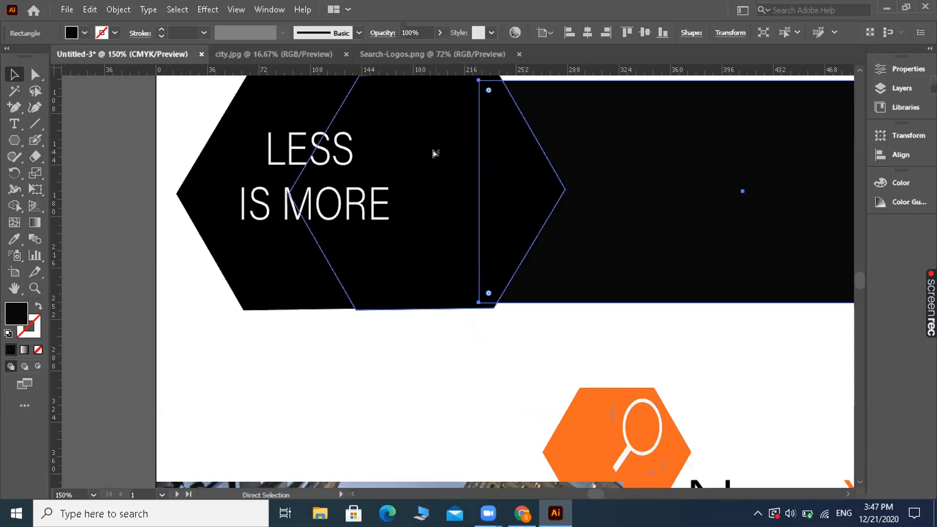
key("ctrl")
left_click(415, 152, "ctrl+shift")
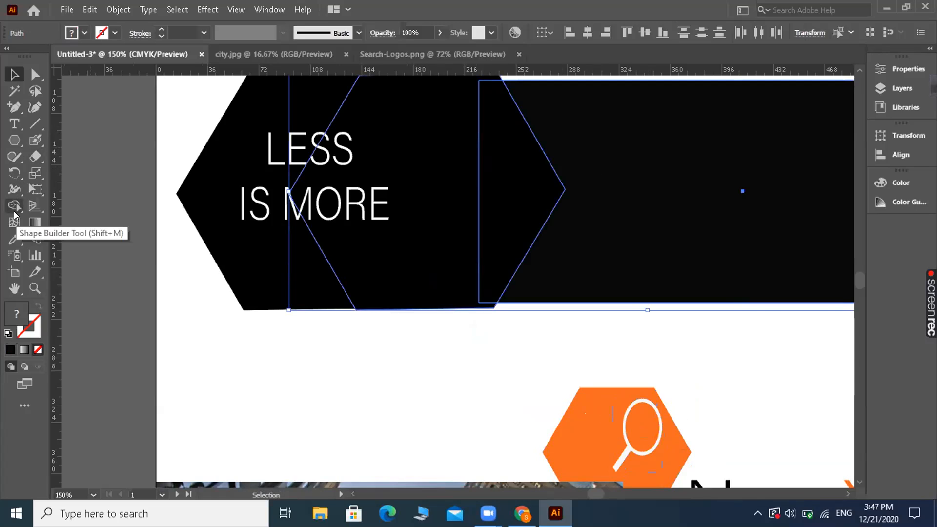
Use the Shape Builder to remove the overlapping hexagon from the LESS IS MORE flyer's header bar, leaving an angular notch.
left_click(15, 206)
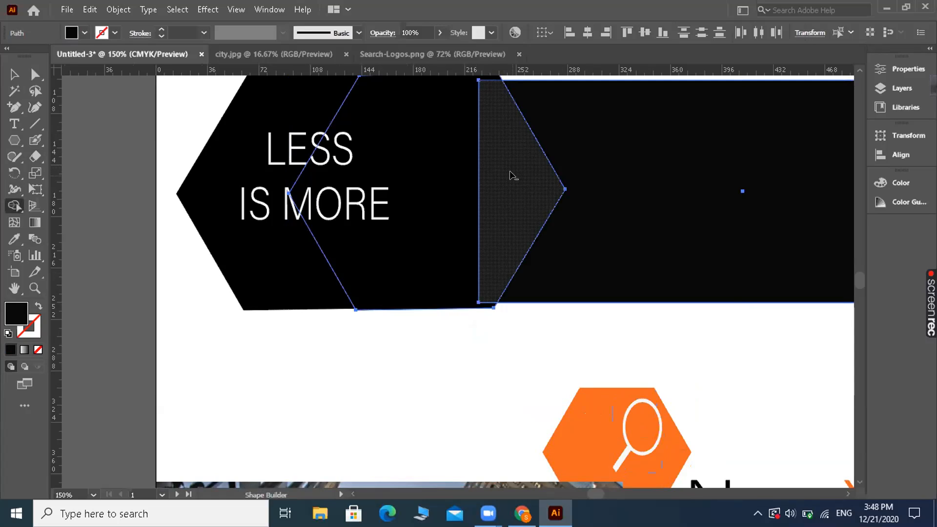
left_click(513, 176, "alt")
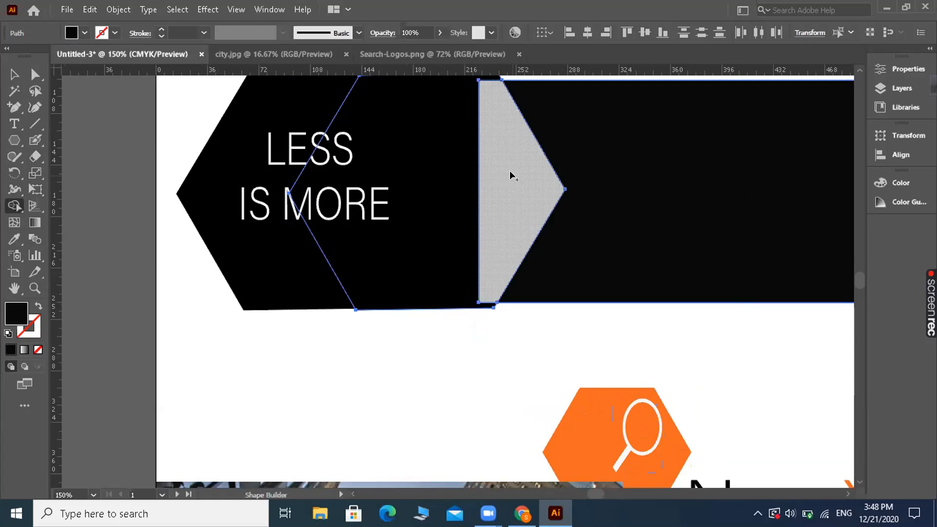
left_click(444, 159, "alt")
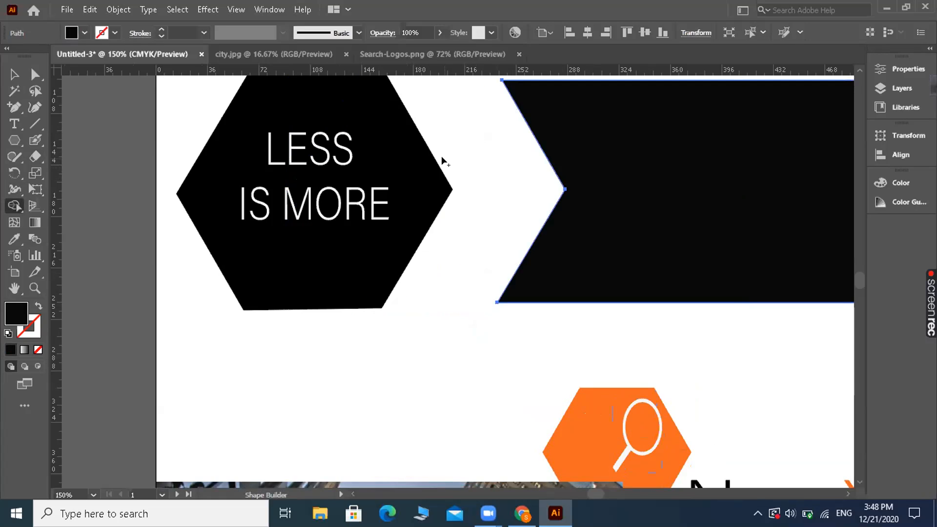
key("ctrl")
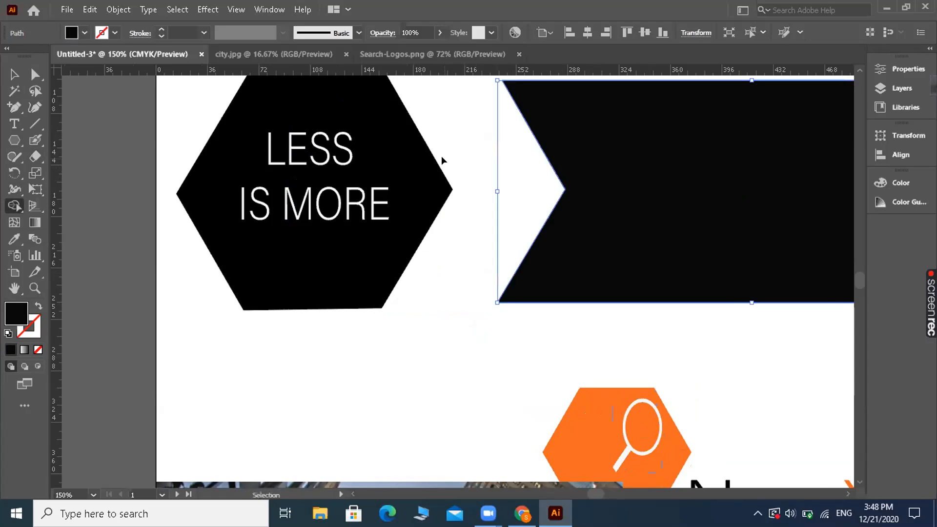
key("ctrl+minus")
key("ctrl+minus")
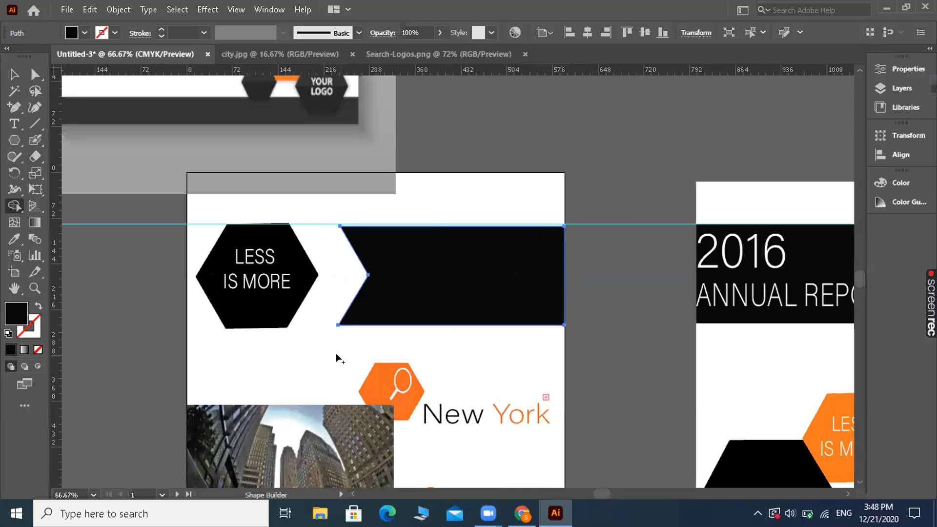
Move the orange hexagon and its magnifier icon up between the LESS IS MORE hexagon and the notched header bar, and deselect.
left_click(14, 74)
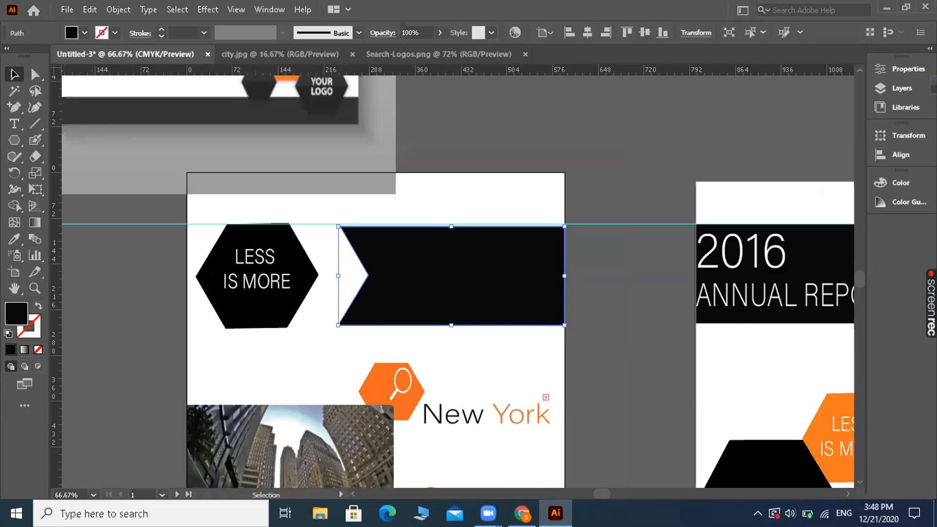
left_click_drag(377, 376, 309, 318)
left_click_drag(396, 386, 314, 330)
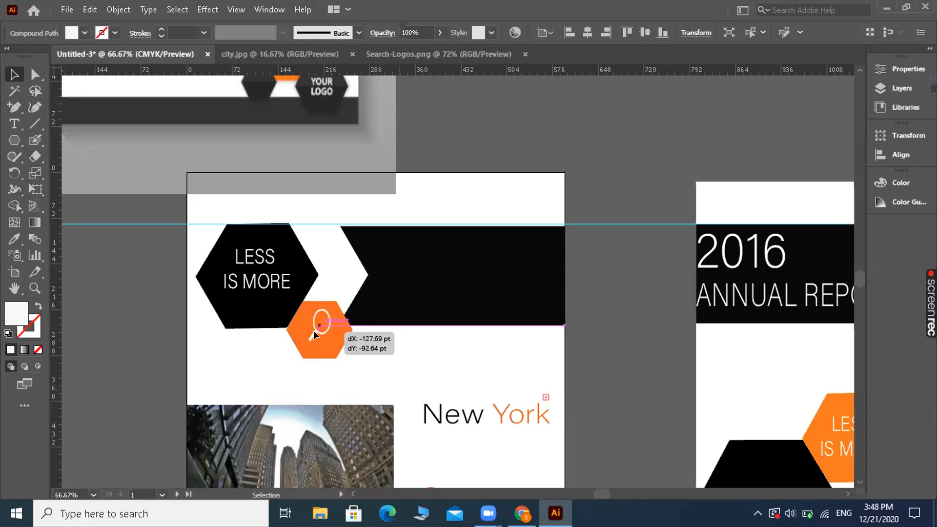
left_click(595, 188)
key("a")
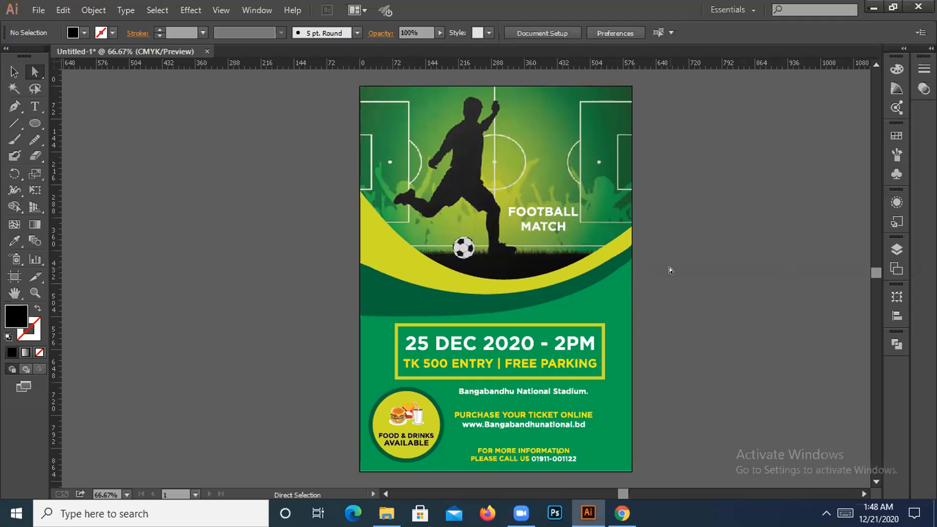
key("ctrl+=")
left_click_drag(822, 271, 730, 325)
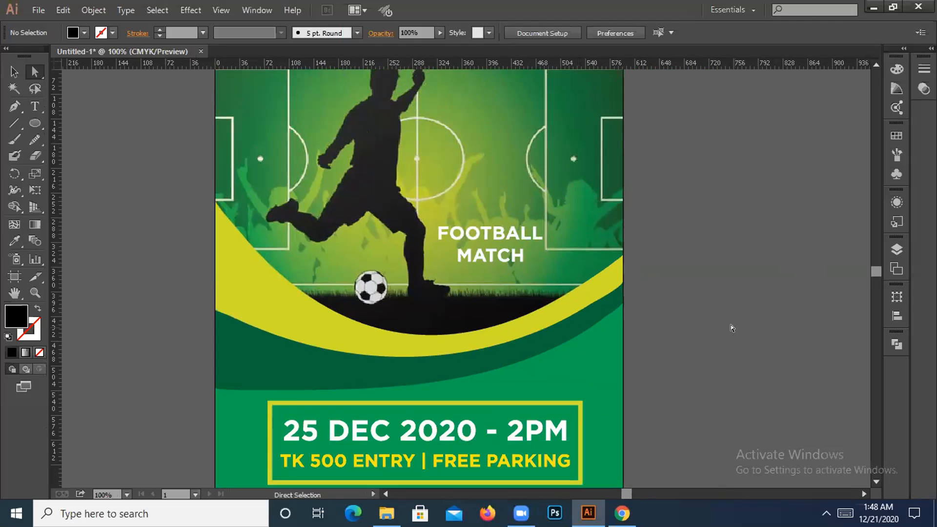
key("ctrl+minus")
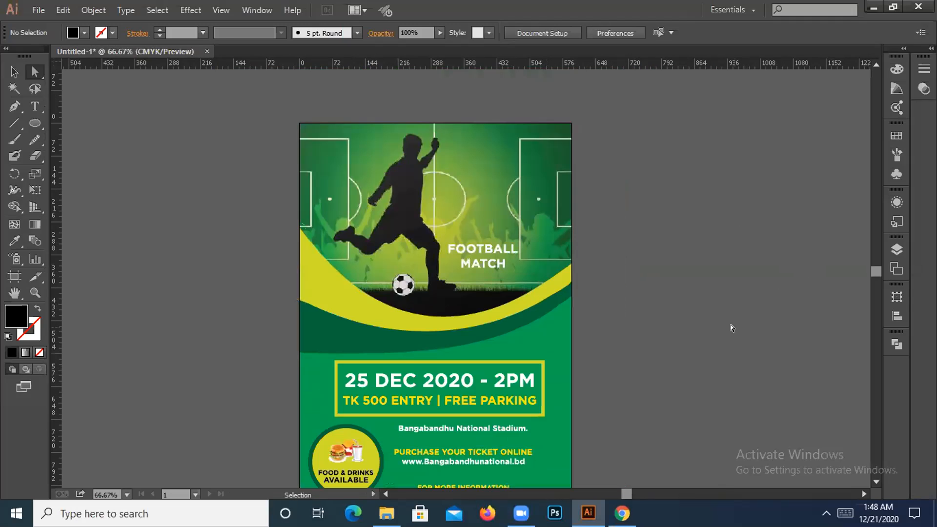
left_click_drag(731, 324, 739, 301)
left_click_drag(686, 334, 693, 320)
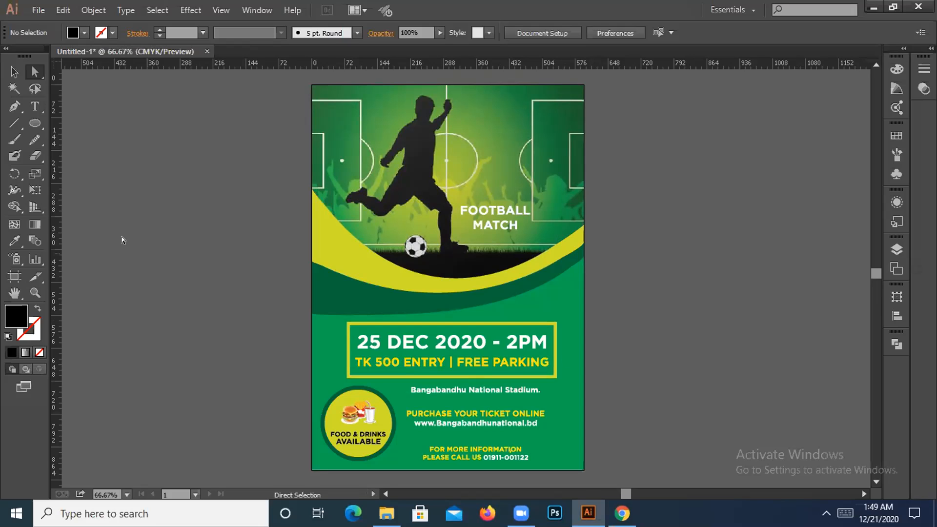
left_click(36, 118)
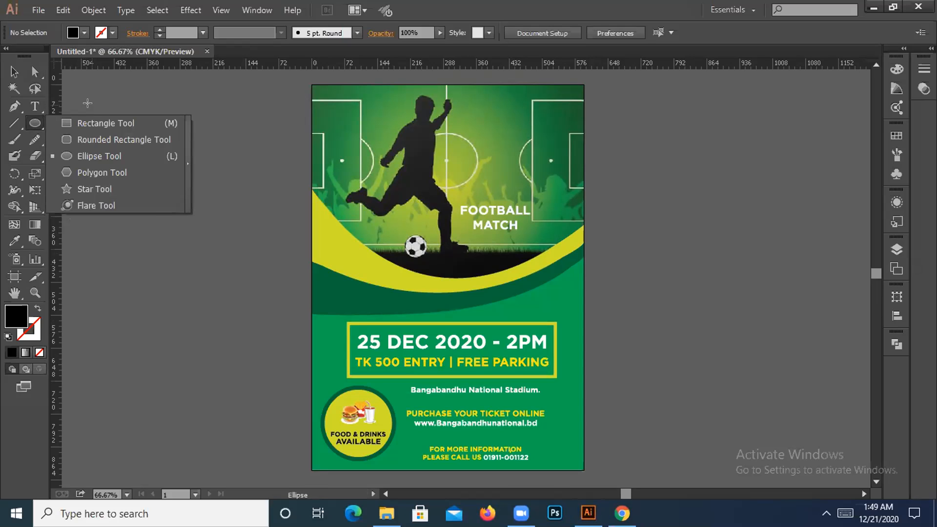
left_click(9, 73)
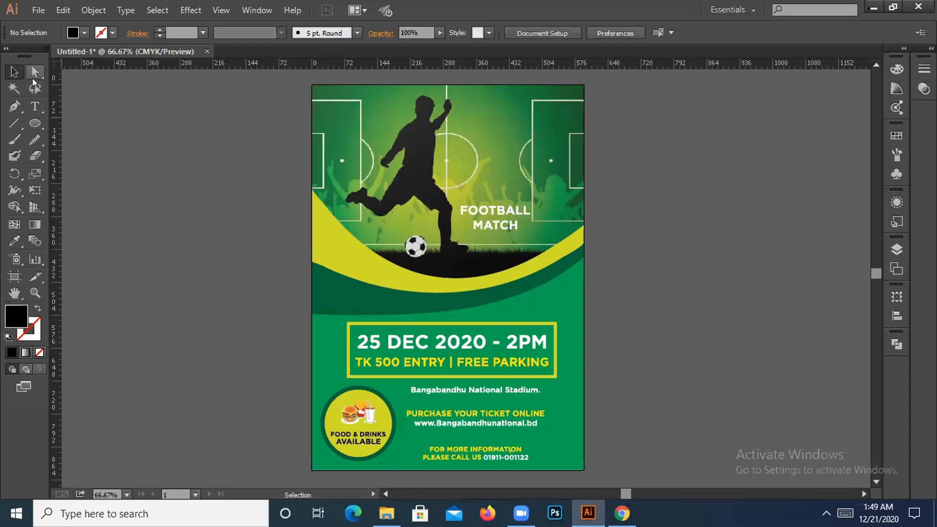
left_click(35, 72)
left_click(16, 71)
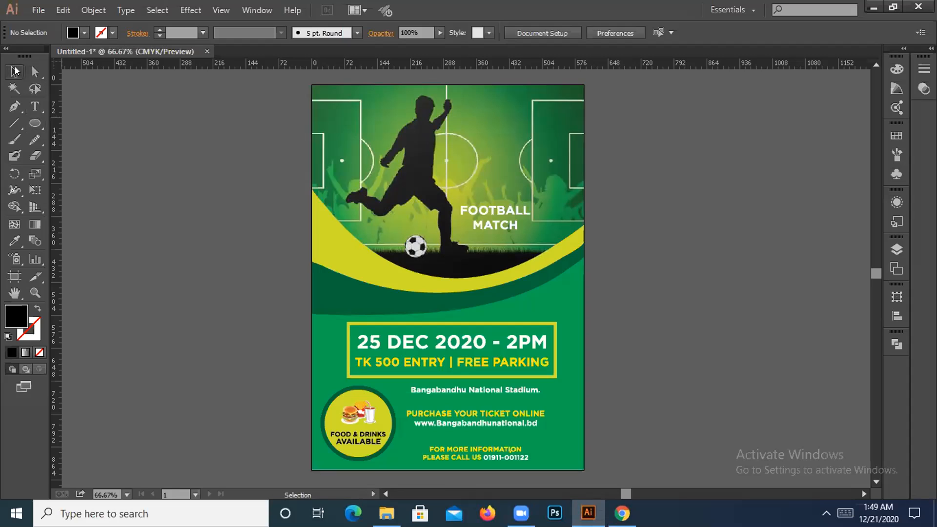
left_click(15, 106)
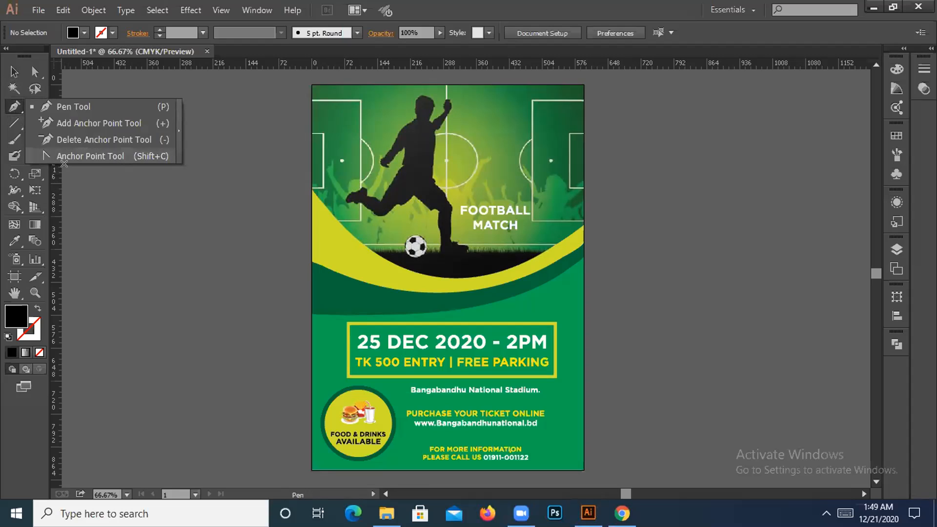
left_click(78, 183)
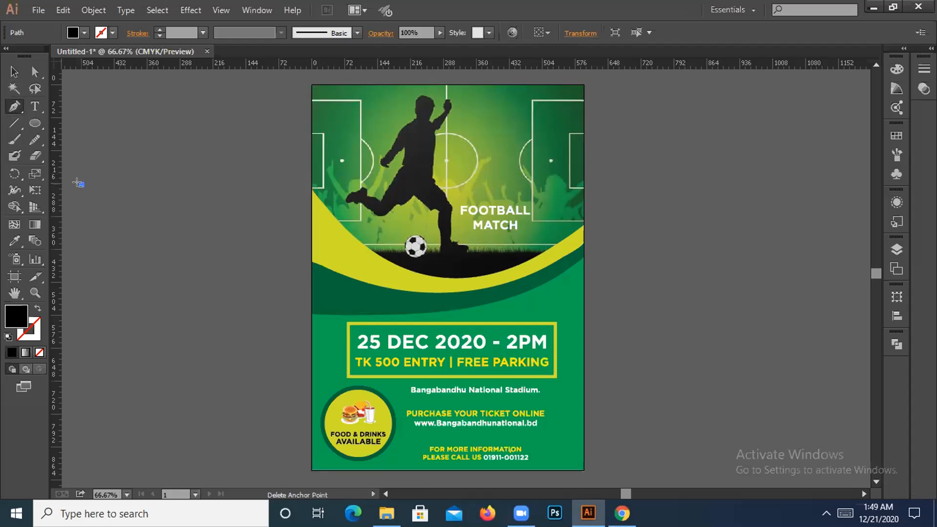
left_click(124, 223, "ctrl")
key("v")
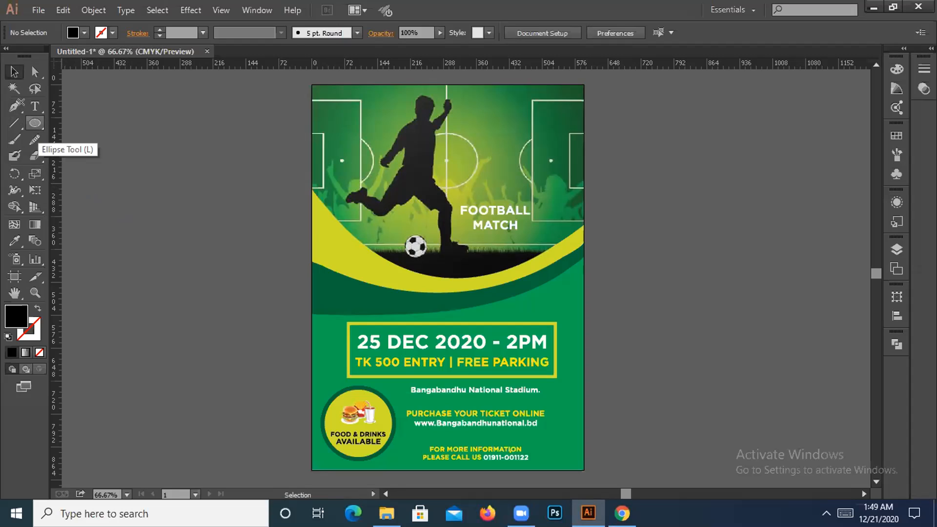
left_click(30, 91)
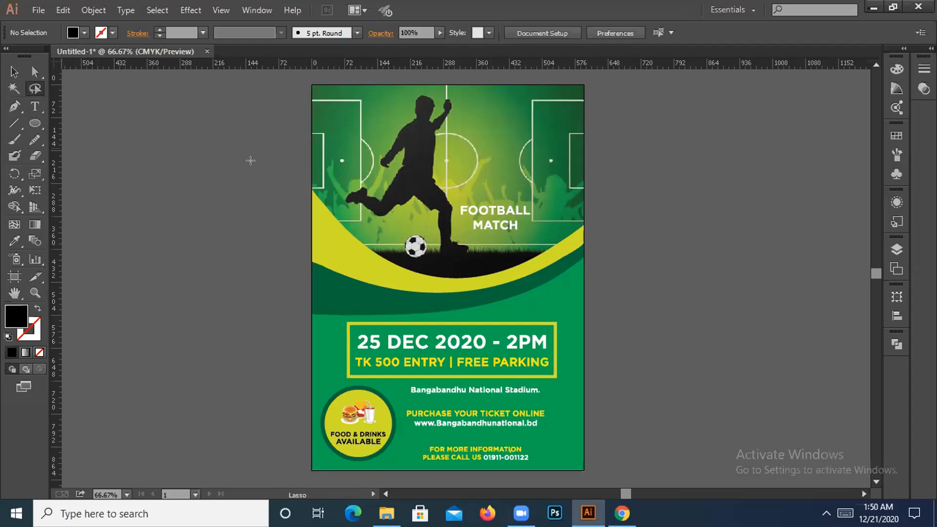
left_click(15, 124)
key("v")
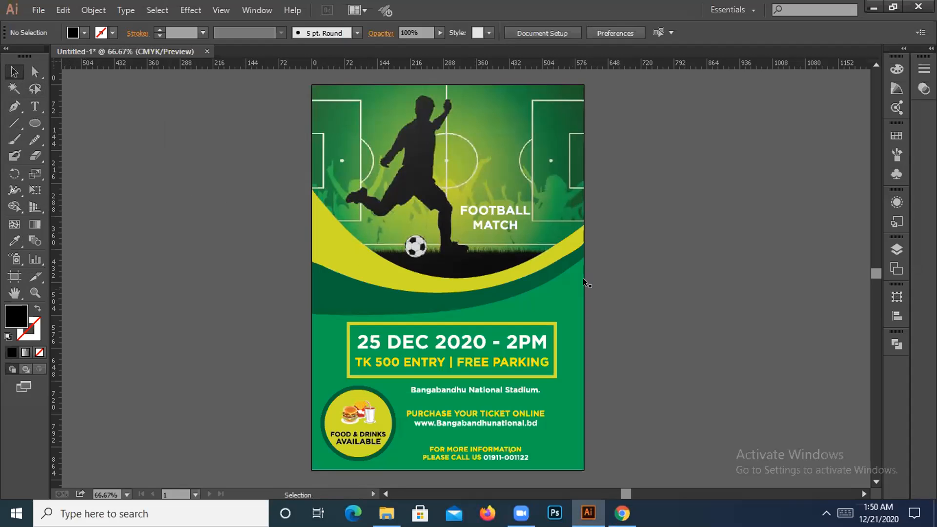
key("ctrl+minus")
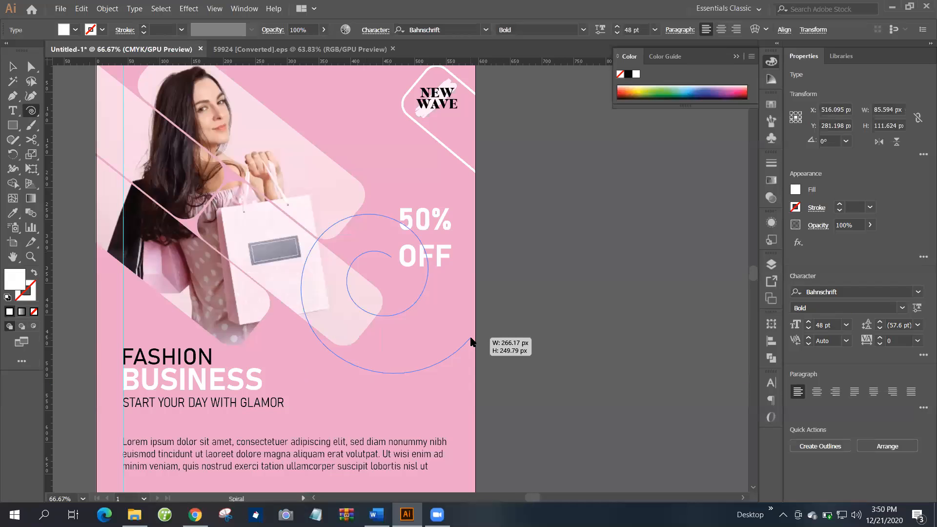
Draw a spiral over the 50% OFF area of the fashion flyer, reducing its number of segments.
left_click_drag(472, 342, 436, 284)
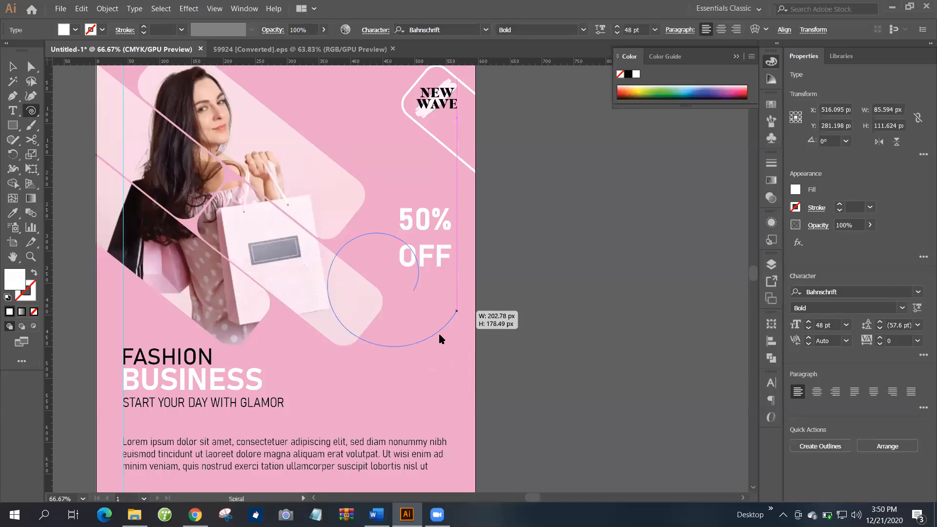
left_click_drag(435, 341, 324, 366)
key("Down")
left_click_drag(435, 337, 436, 337)
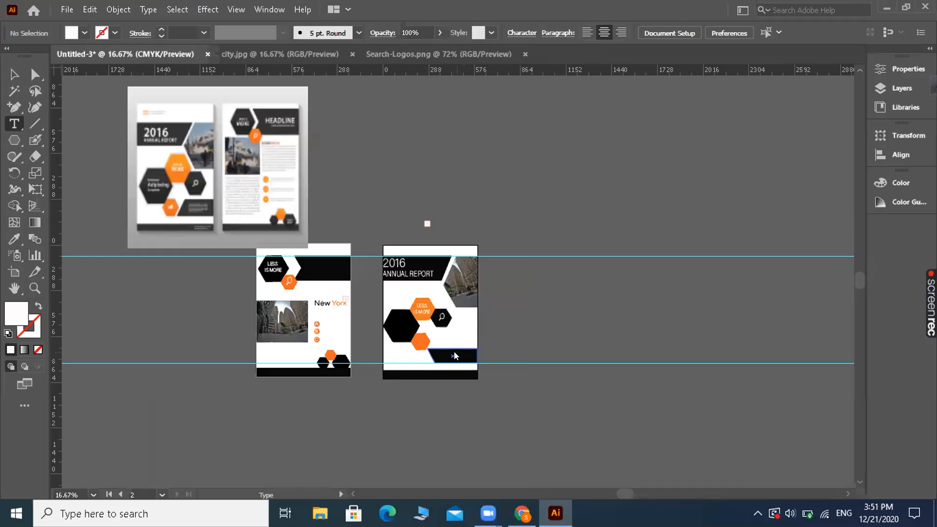
left_click(454, 348)
key("BackSpace")
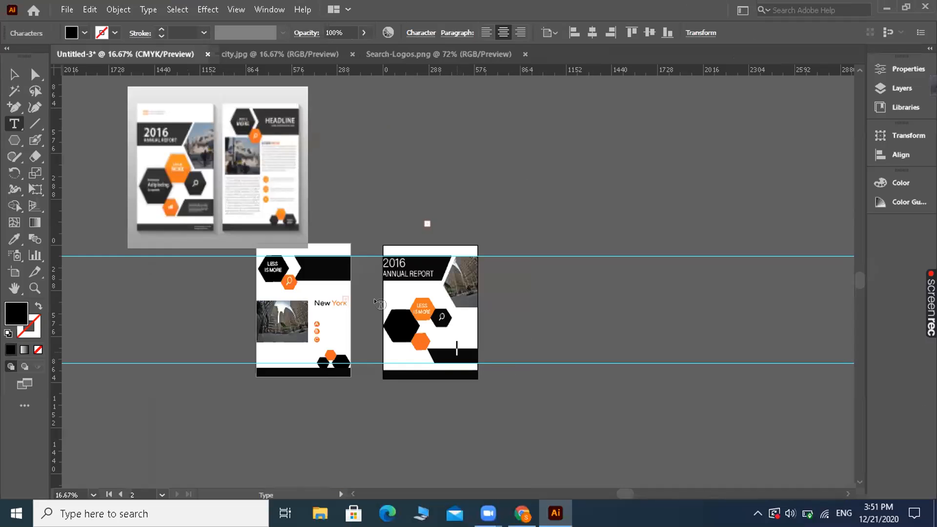
left_click(14, 75)
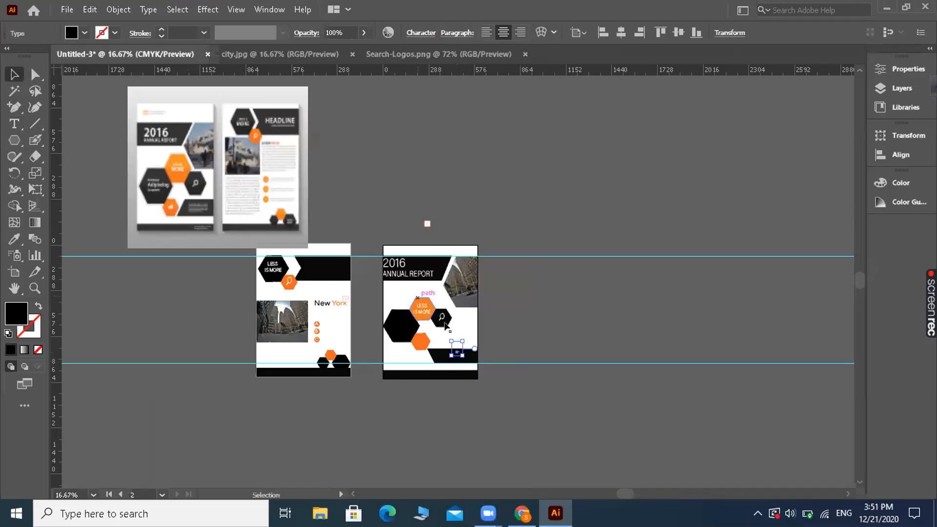
Reflect the slanted black bar near the bottom of the 2016 ANNUAL REPORT flyer about a 0° axis, and deselect it.
left_click(441, 358)
right_click(441, 359)
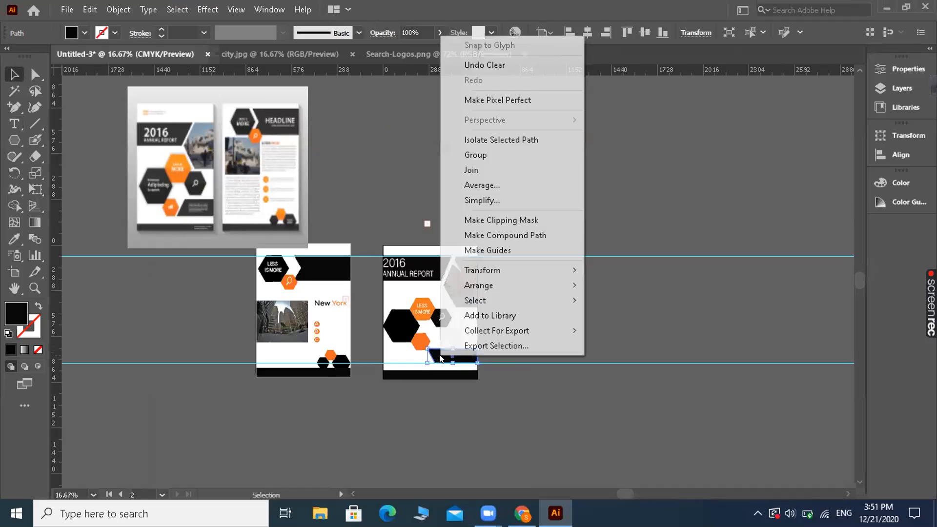
mouse_move(498, 270)
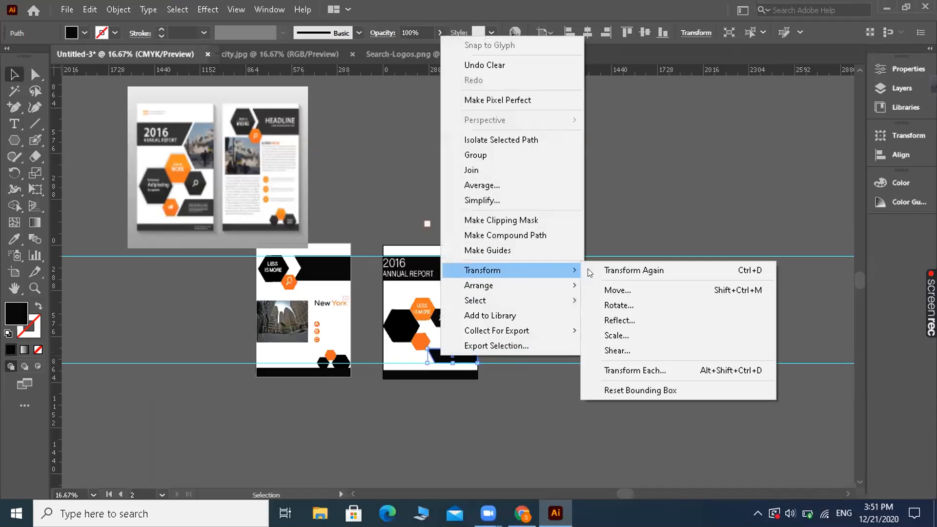
left_click(626, 319)
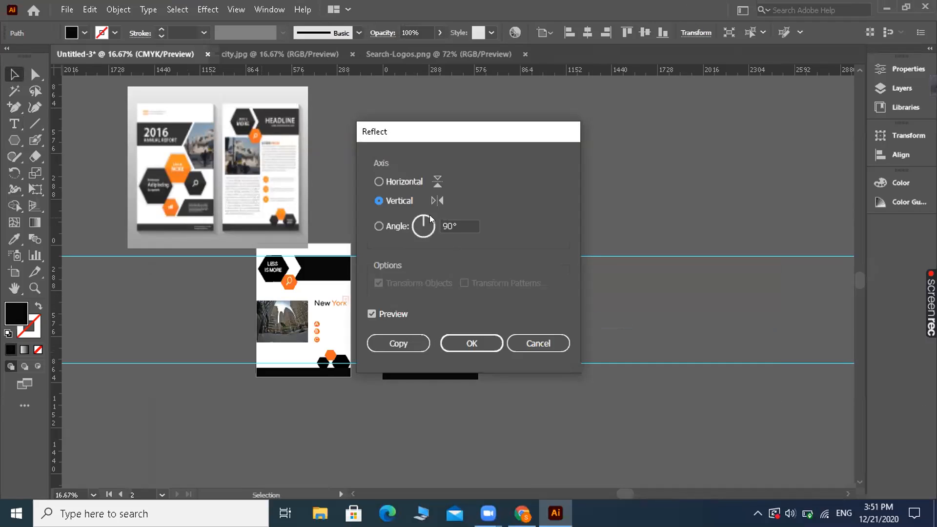
left_click(423, 213)
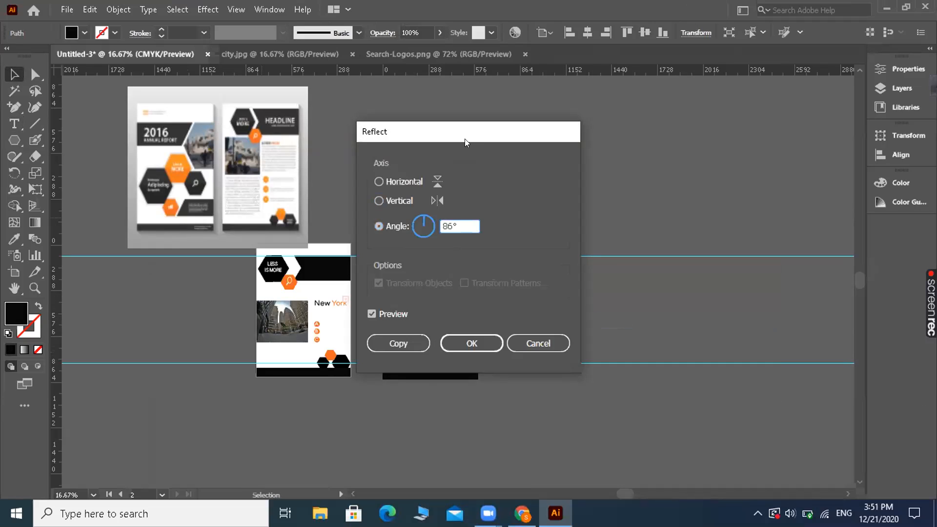
left_click_drag(510, 137, 688, 124)
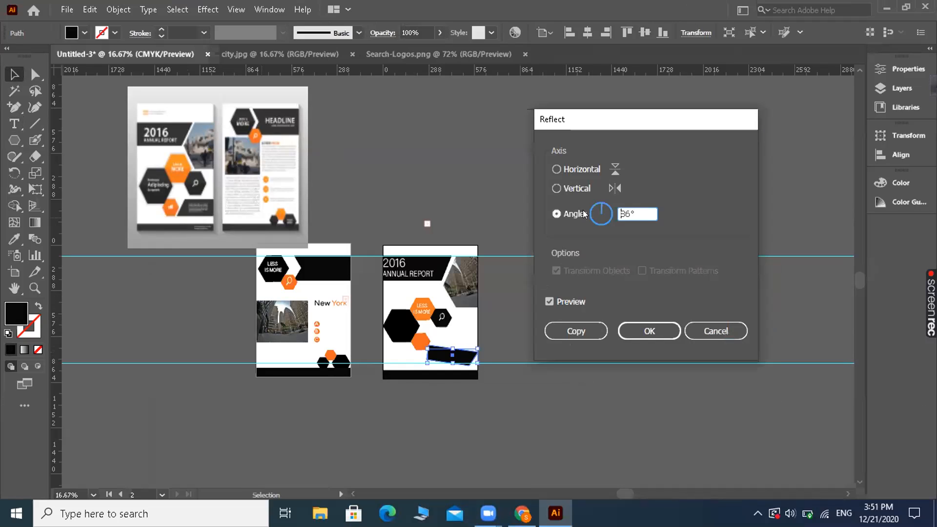
left_click(607, 213)
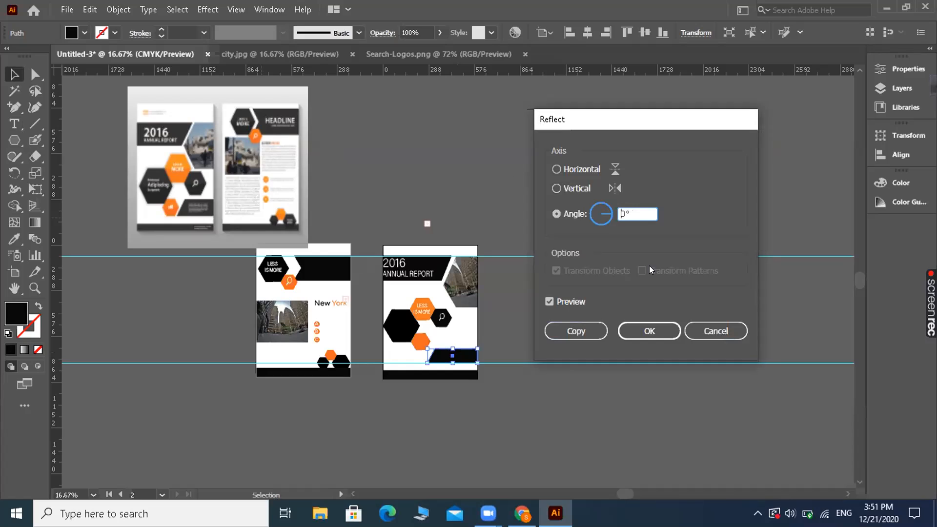
left_click(654, 327)
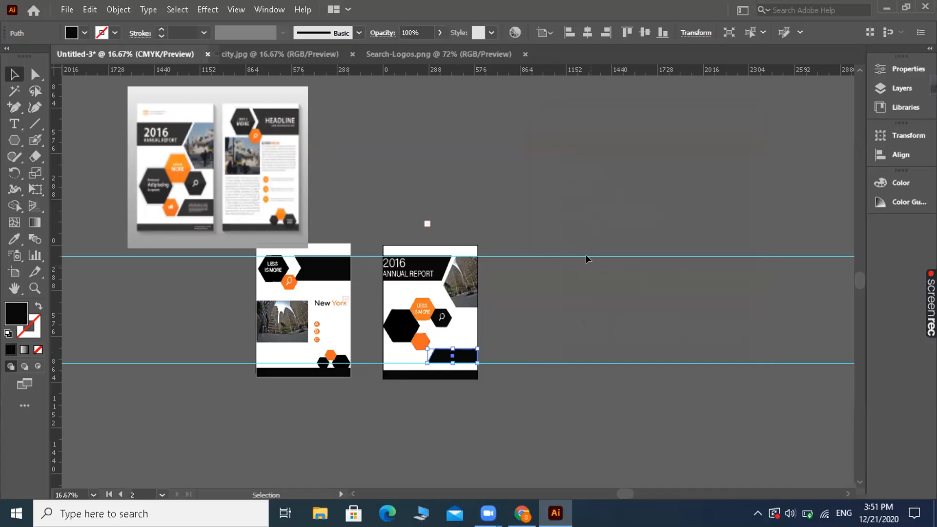
left_click(587, 232)
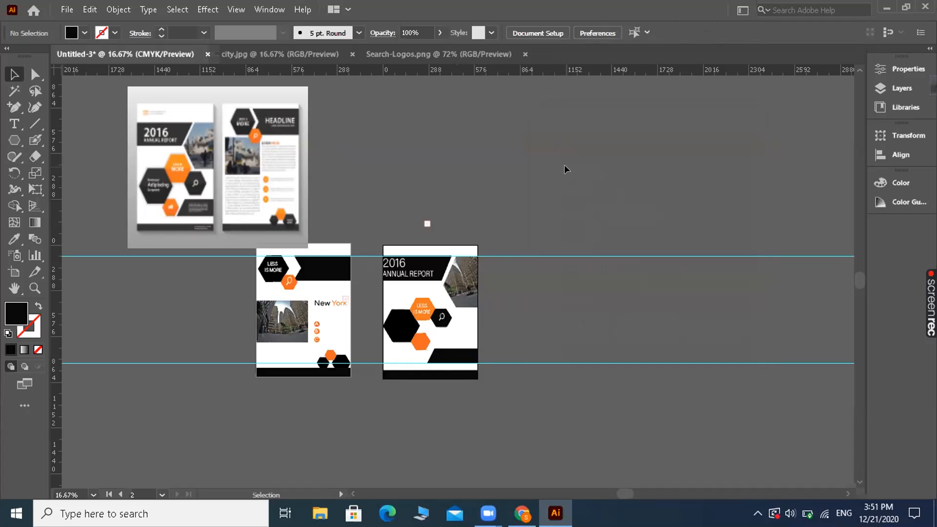
Compare the LESS IS MORE and 2016 ANNUAL REPORT flyers with the reference brochure layout.
key("a")
key("ctrl+equal")
key("ctrl+equal")
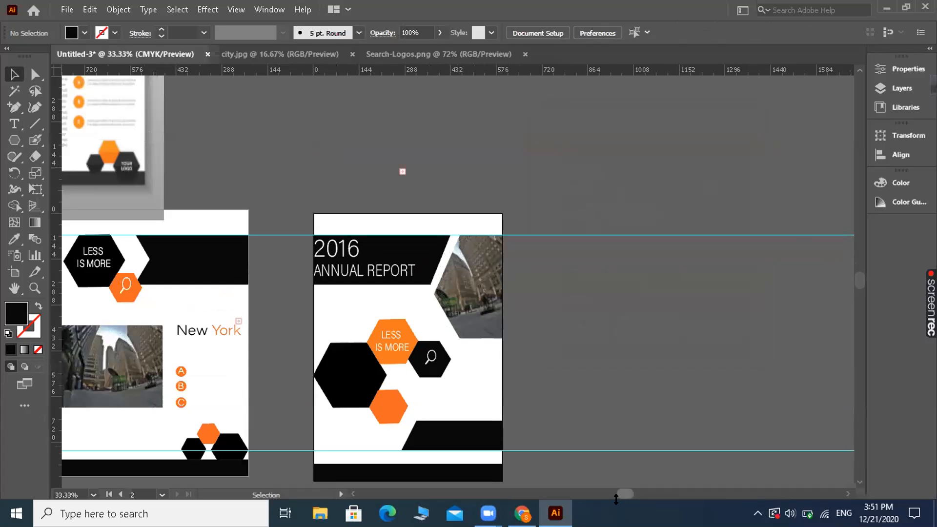
scroll(616, 499, "left", 5)
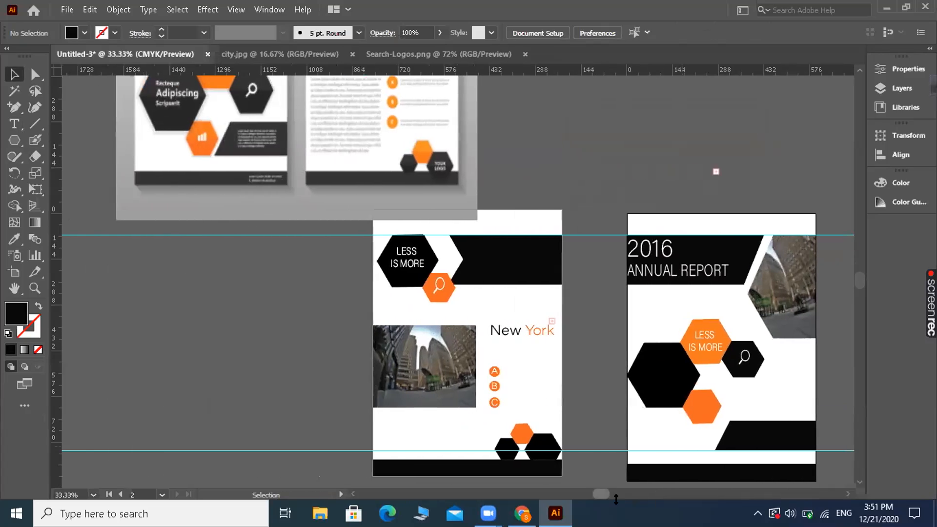
mouse_move(858, 281)
left_mouse_down()
mouse_move(858, 264)
mouse_move(858, 273)
left_mouse_up()
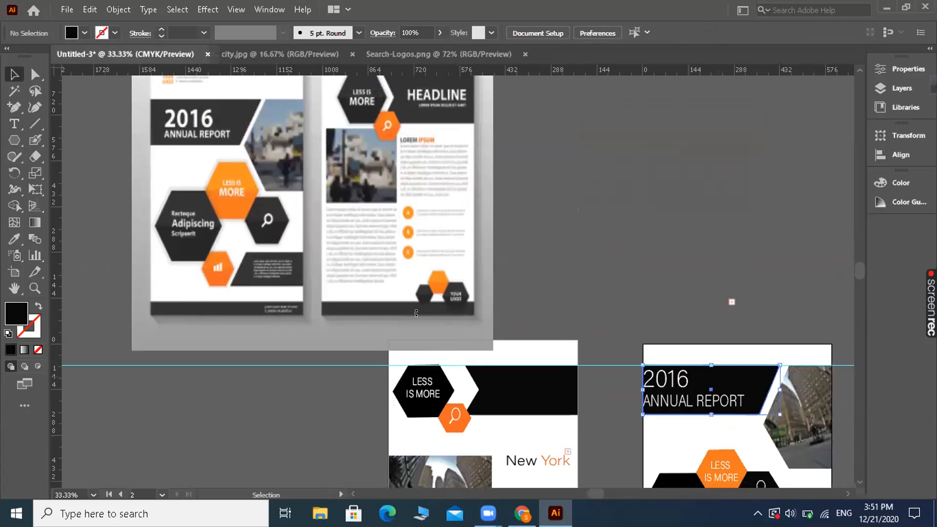
Select the number 2016 in the ANNUAL REPORT flyer's black header bar for text editing.
left_click(688, 380)
left_click(15, 125)
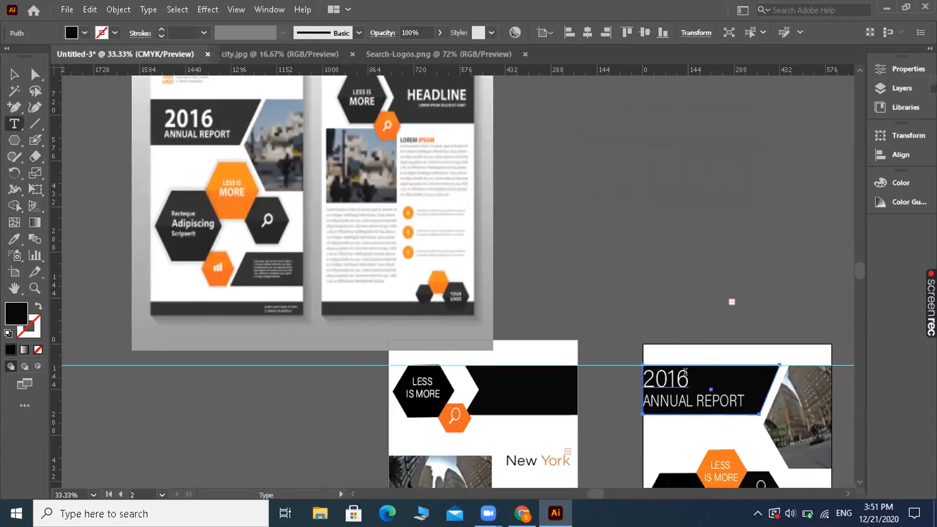
left_click(686, 372)
left_click_drag(688, 378, 641, 378)
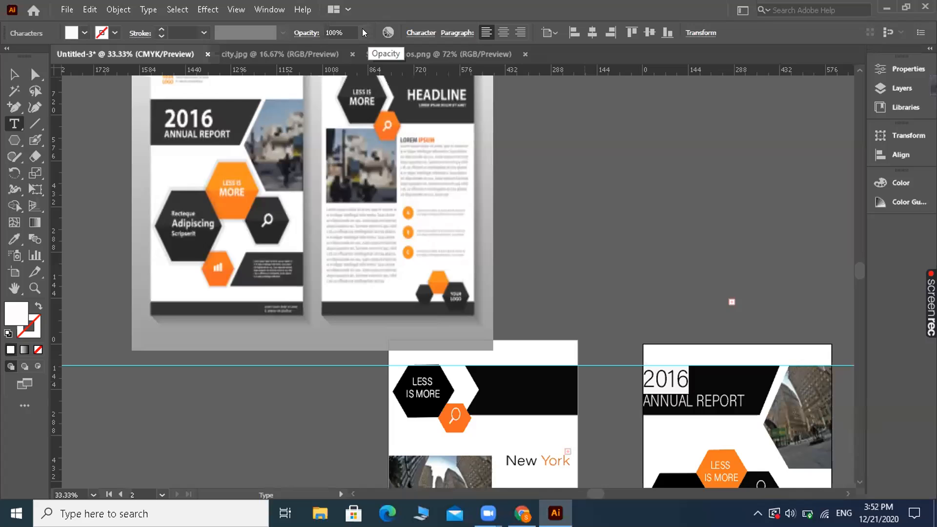
left_click(699, 30)
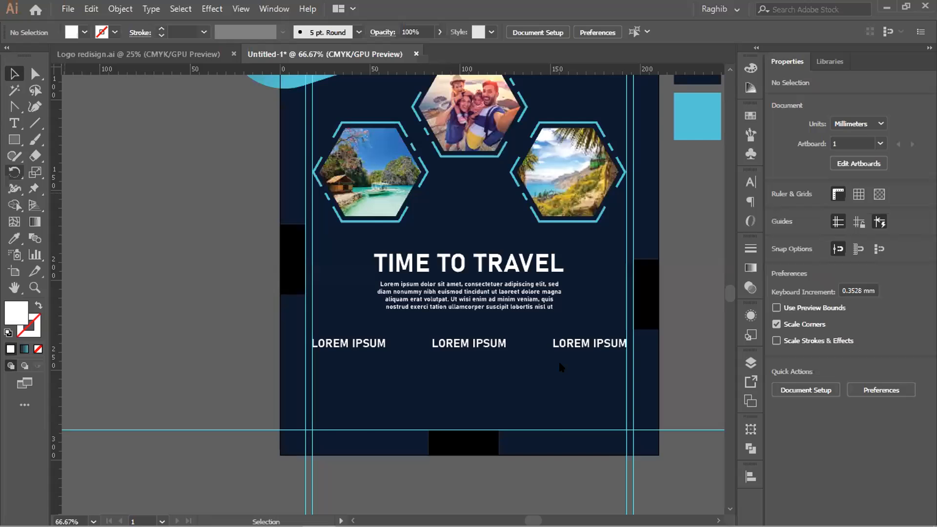
Examine the travel flyer's layout and the character settings of the paragraph under the TIME TO TRAVEL heading.
key("ctrl+minus")
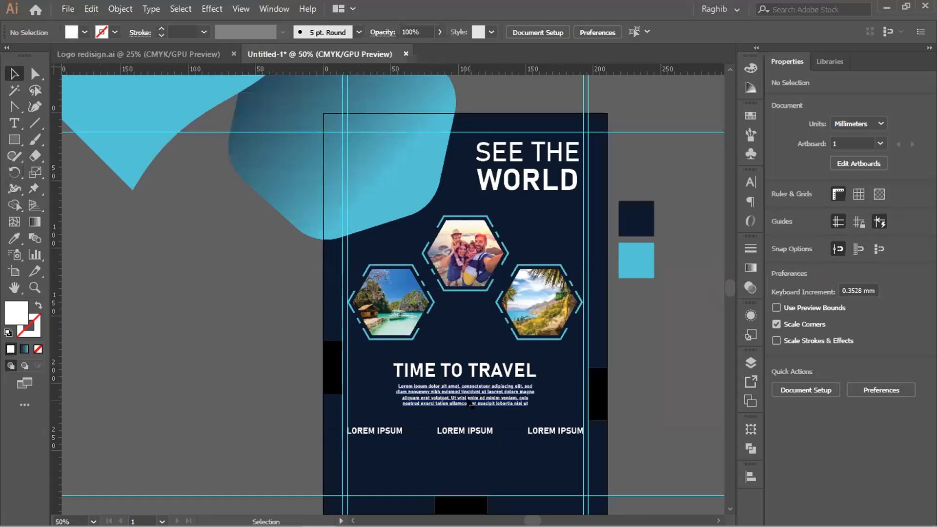
scroll(471, 400, "up", 1)
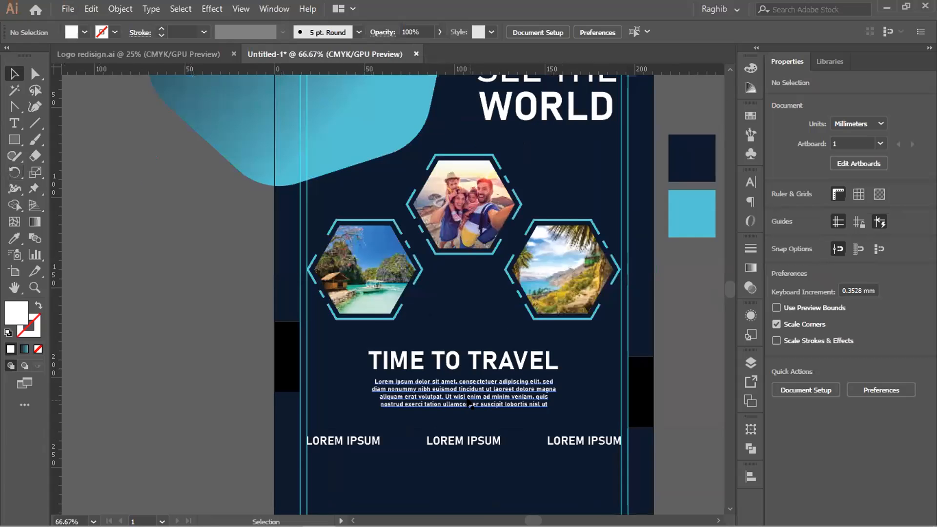
scroll(453, 353, "up", 1)
scroll(453, 353, "up", 1)
double_click(454, 356)
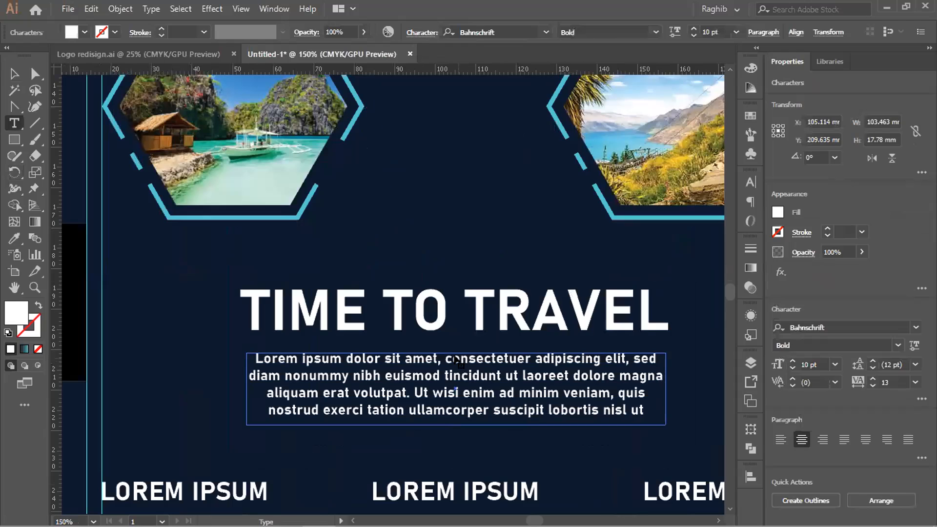
key("ctrl+minus")
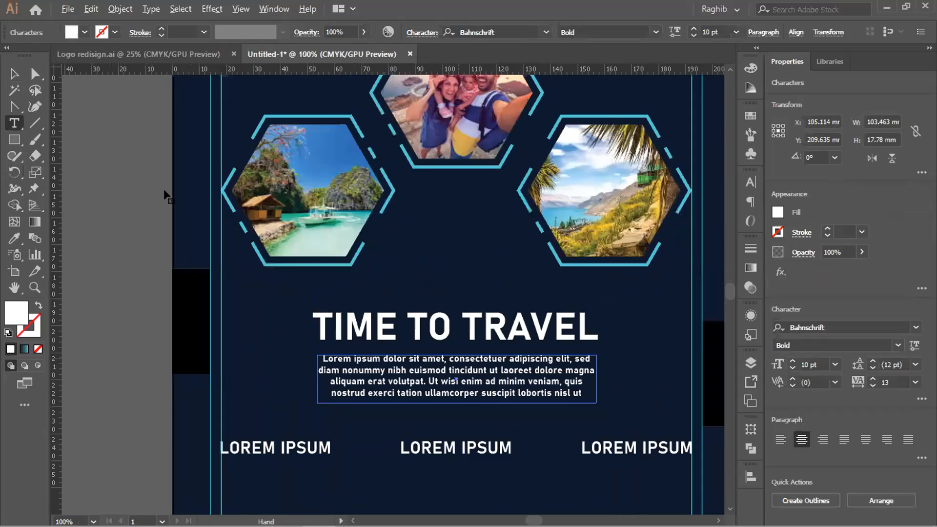
key("ctrl+minus")
left_click(12, 74)
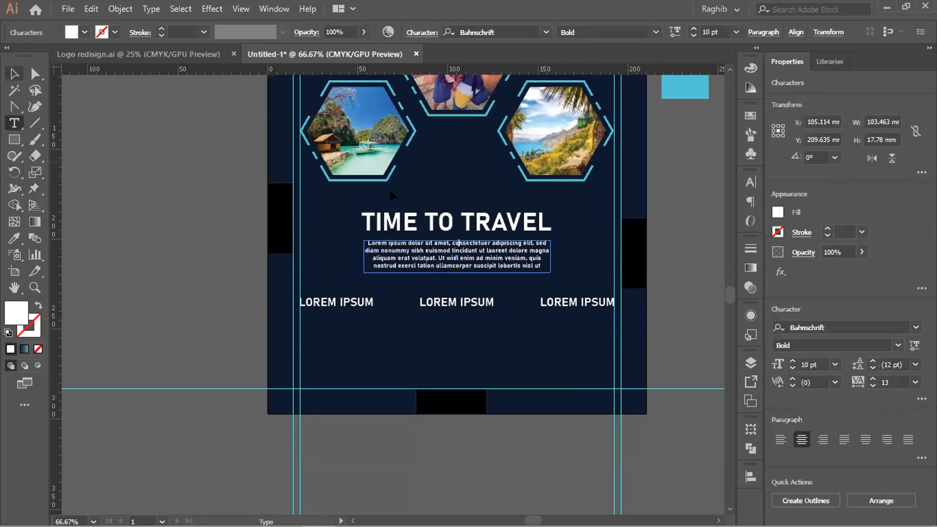
Set the font size of the TIME TO TRAVEL heading to 35 pt.
double_click(444, 223)
key("ctrl+a")
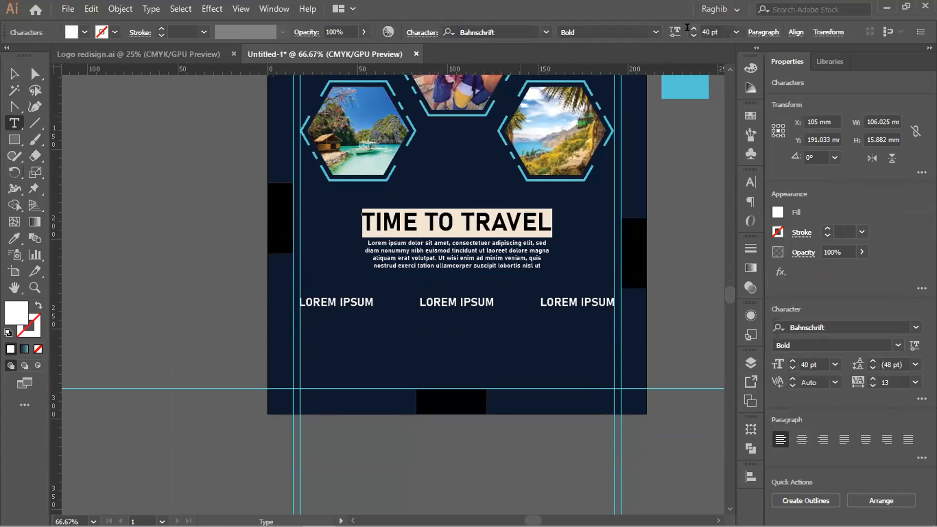
left_click(736, 33)
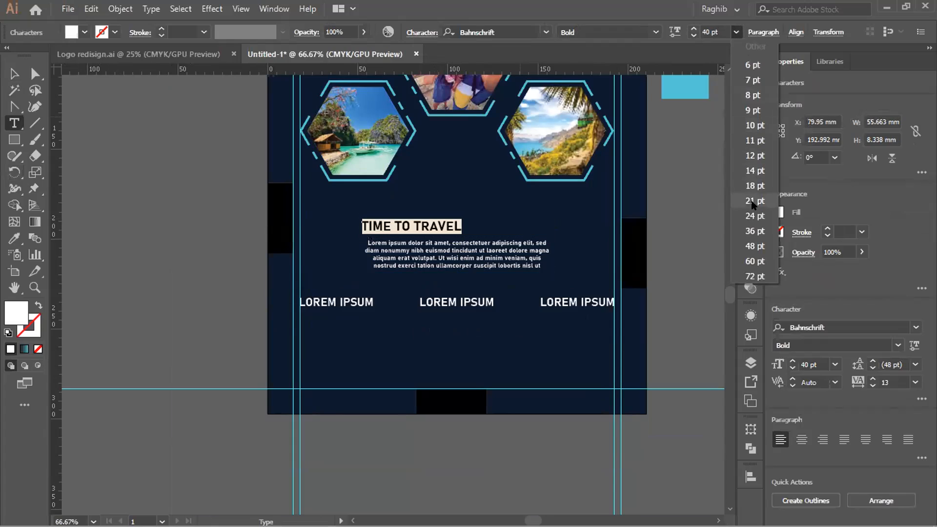
left_click(751, 232)
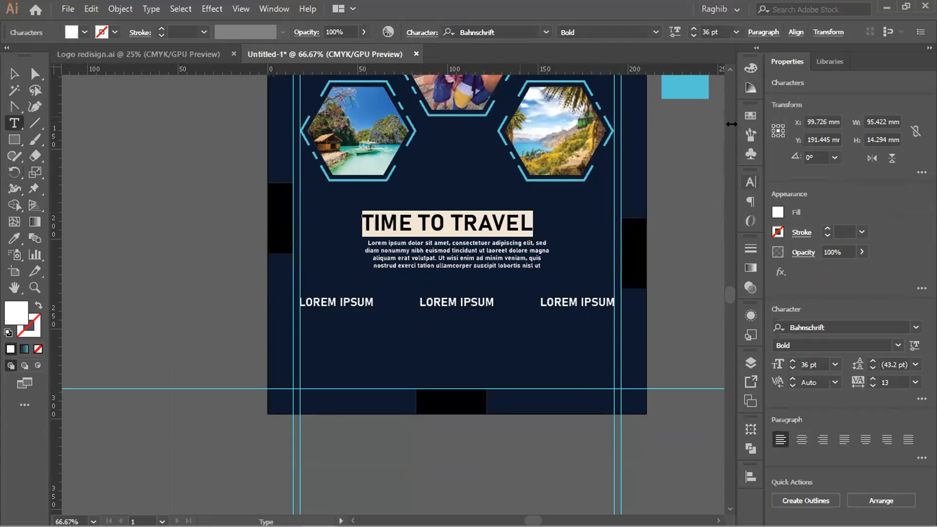
left_click(694, 36)
key("Escape")
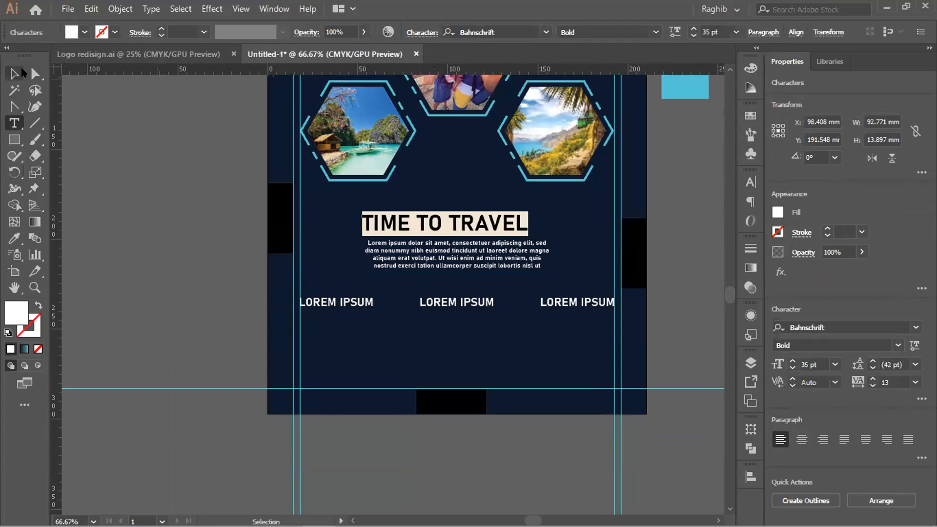
Center the TIME TO TRAVEL heading horizontally on the artboard and deselect it.
left_click(751, 477)
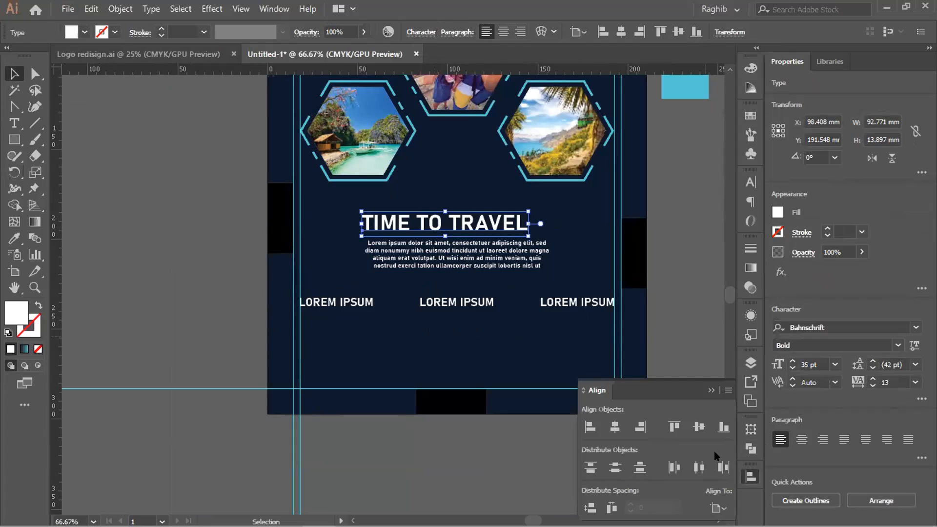
left_click(615, 427)
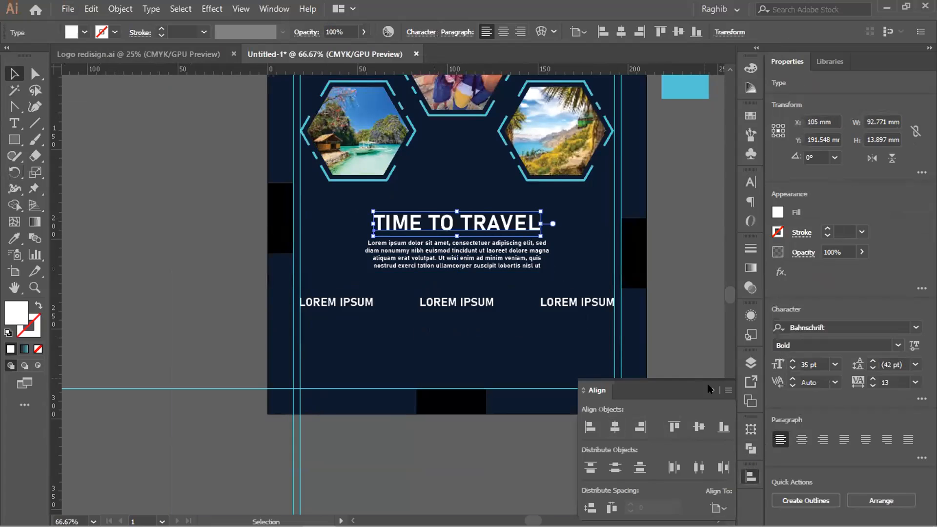
left_click(711, 390)
left_click(464, 279)
Examine the travel flyer's overall layout and the spacing between the hexagon photos, heading, paragraph and LOREM IPSUM row.
scroll(442, 302, "up", 3)
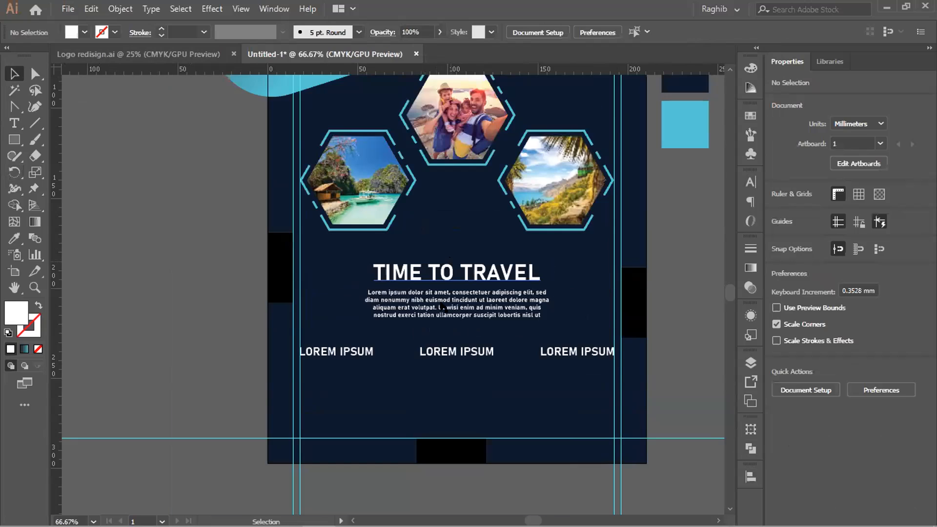
scroll(443, 316, "down", 1)
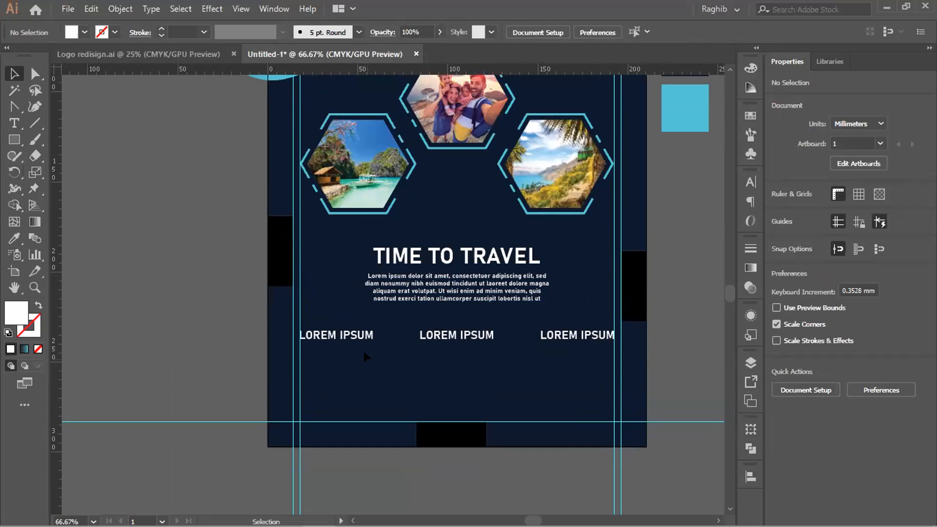
scroll(364, 351, "down", 2, "alt")
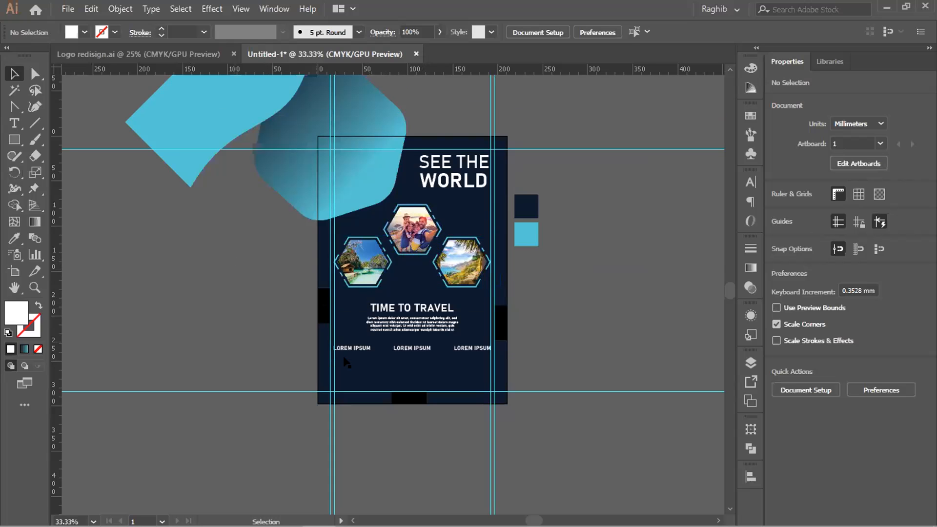
scroll(353, 342, "up", 2, "alt")
scroll(493, 320, "up", 3)
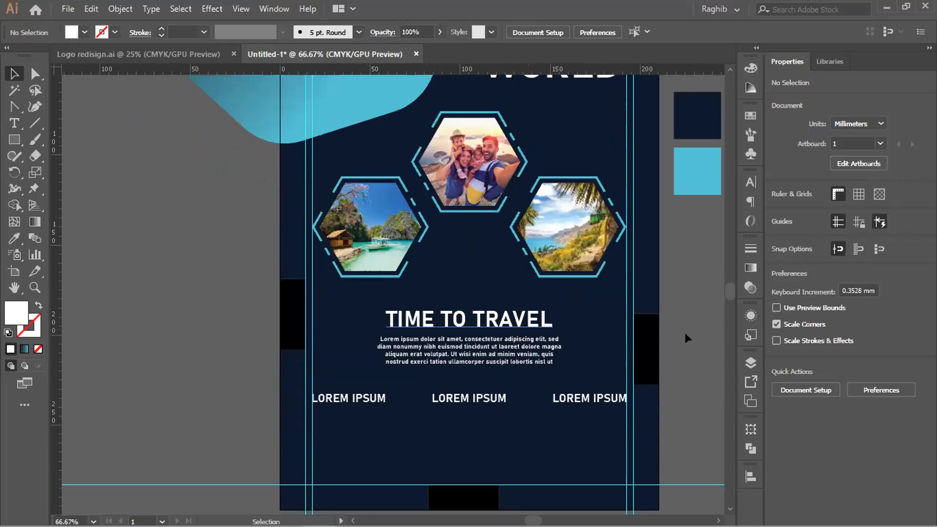
scroll(684, 332, "up", 2)
scroll(673, 328, "down", 4)
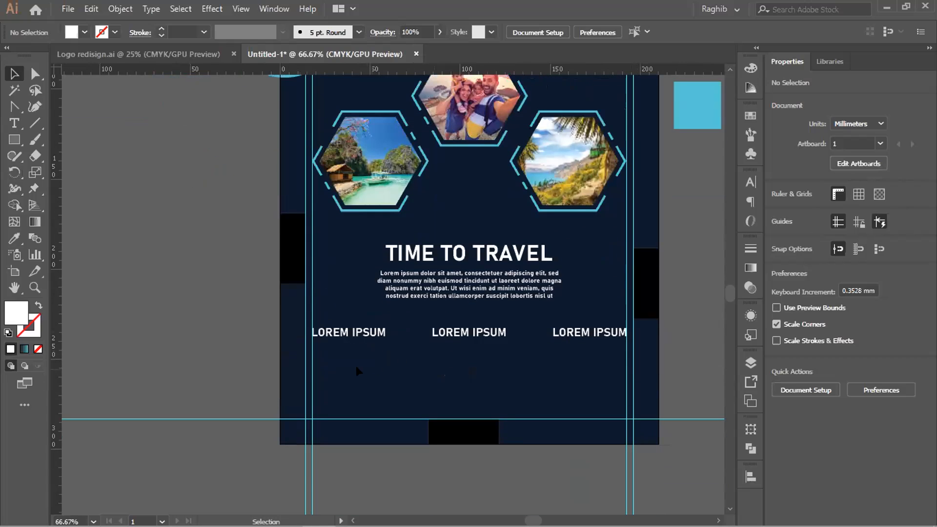
scroll(352, 365, "up", 3, "alt")
scroll(476, 289, "down", 2, "alt")
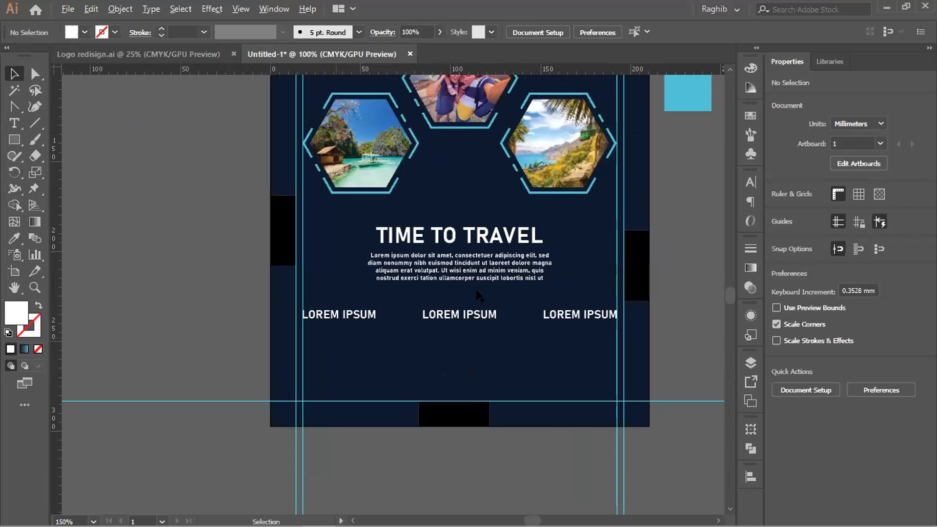
scroll(476, 288, "down", 2, "alt")
Move the TIME TO TRAVEL heading and paragraph slightly up toward the hexagons, and the row of three LOREM IPSUM headings up about 8 mm.
left_click(430, 282)
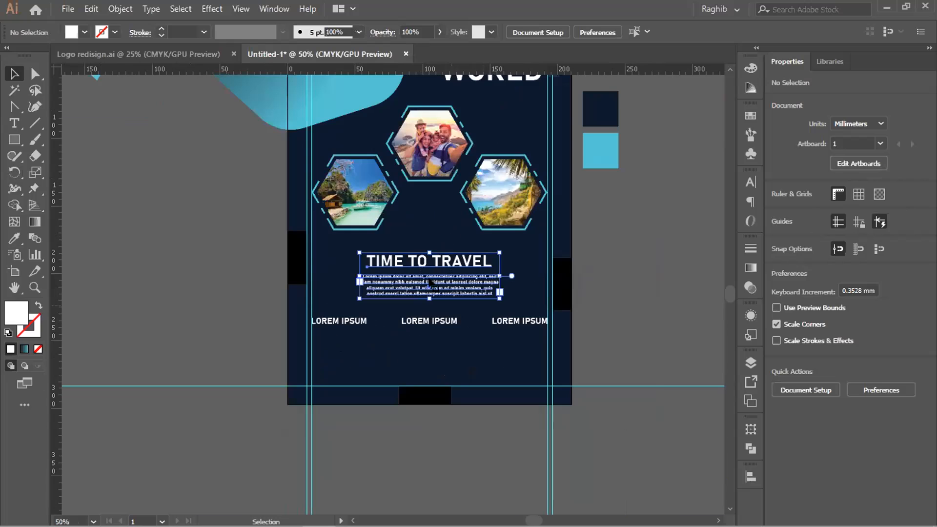
scroll(430, 284, "up", 2, "alt")
left_click_drag(457, 232, 452, 235)
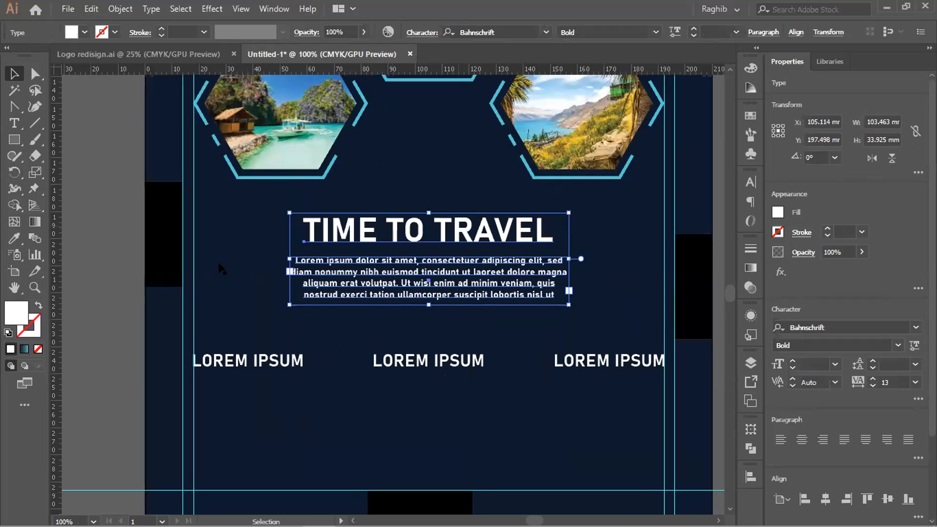
left_click_drag(264, 330, 456, 344)
left_click(76, 340)
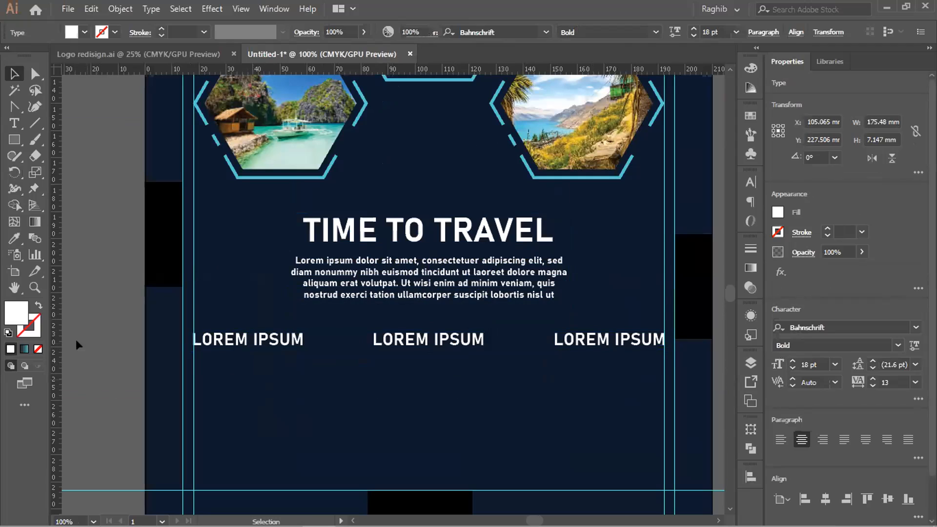
Start adding a text area below the first LOREM IPSUM heading with the Type tool.
left_click(15, 123)
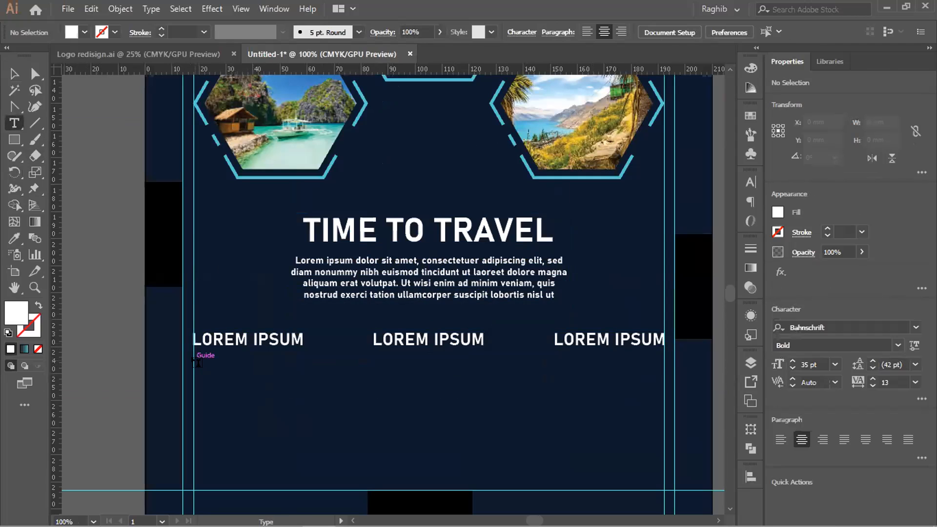
scroll(196, 363, "up", 1)
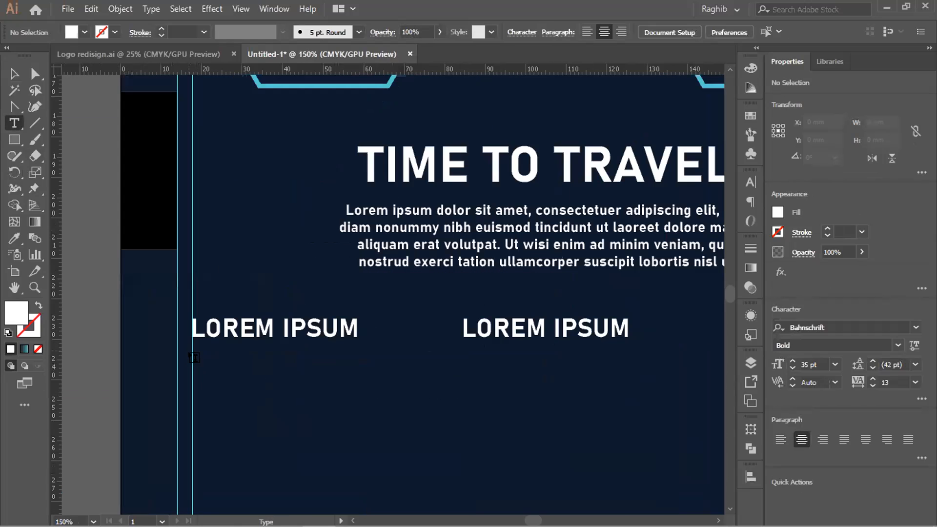
Set the font size to 12 pt and create a placeholder text area about 47 by 23 mm under the first LOREM IPSUM heading.
left_click_drag(194, 354, 389, 449)
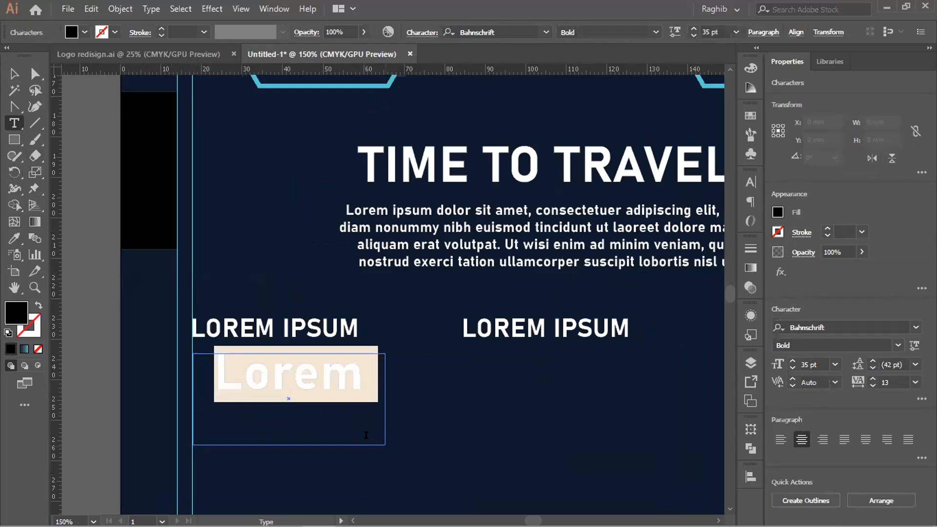
key("ctrl+z")
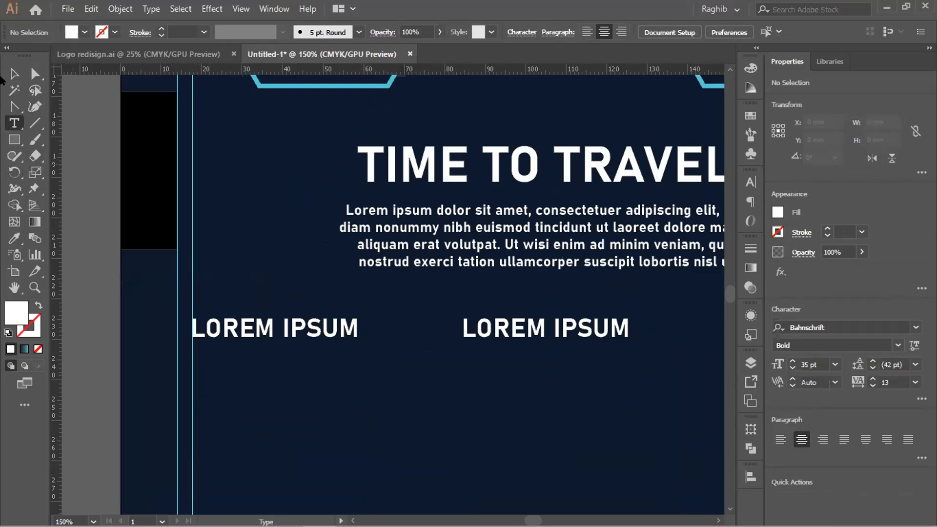
left_click(751, 182)
left_click(645, 240)
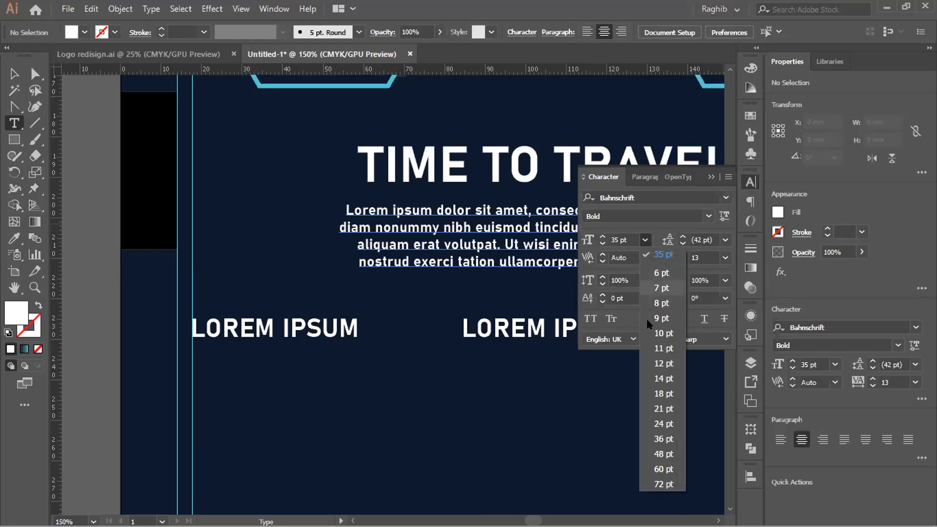
left_click(654, 361)
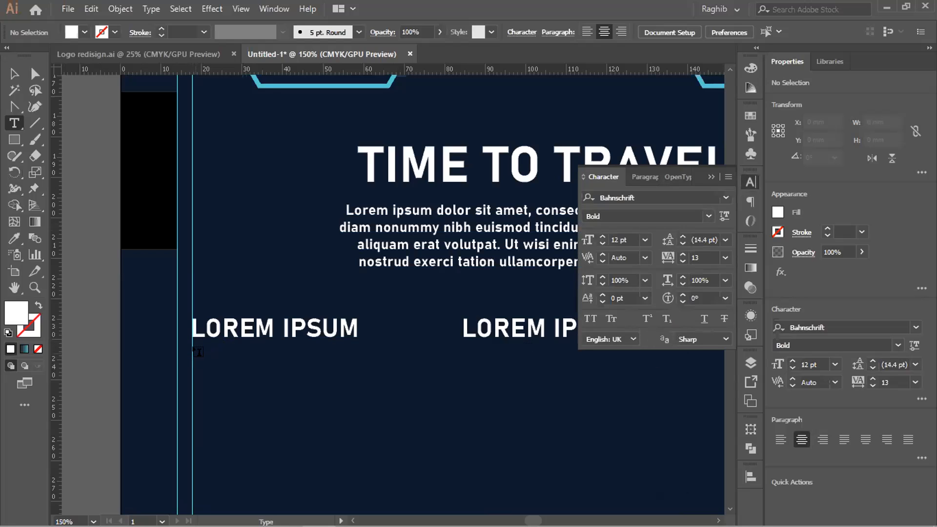
left_click_drag(193, 353, 389, 448)
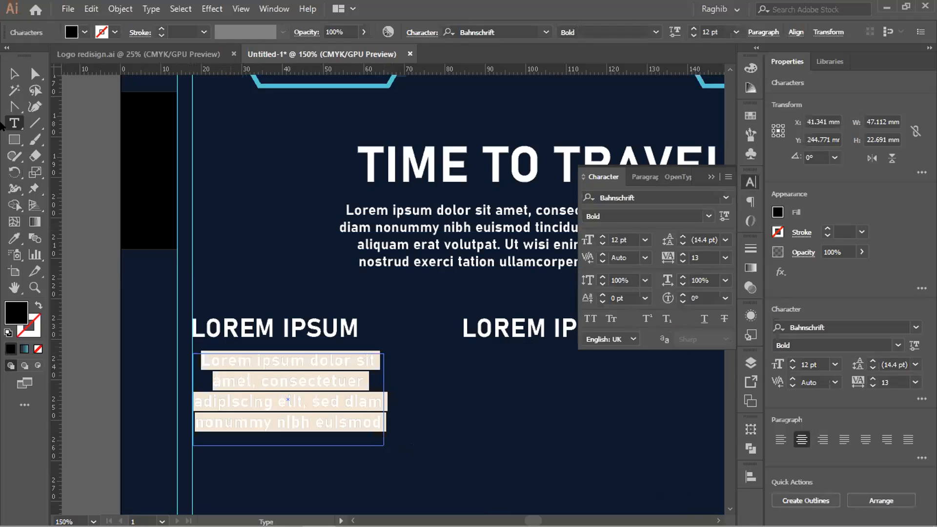
Justify the new paragraph with its last line aligned left and give its text a white fill.
left_click(644, 177)
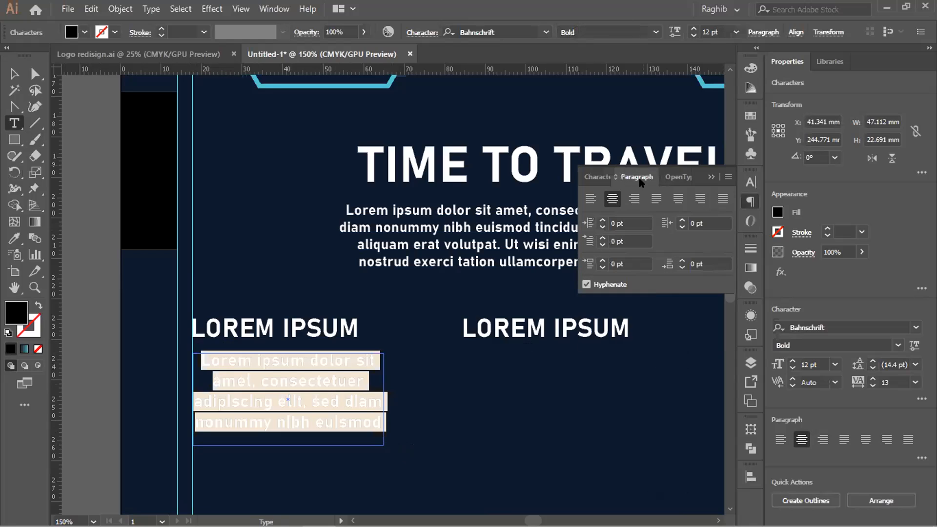
left_click(656, 199)
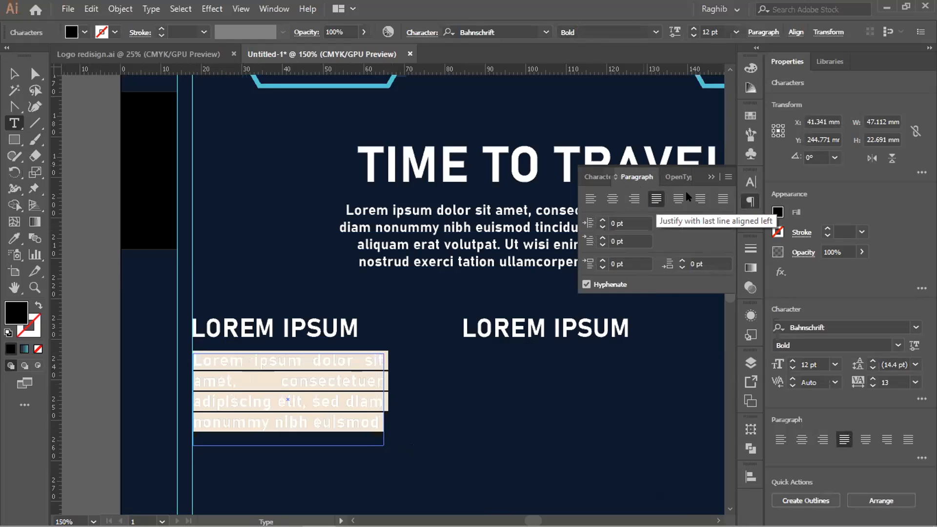
left_click(84, 32)
left_click(20, 55)
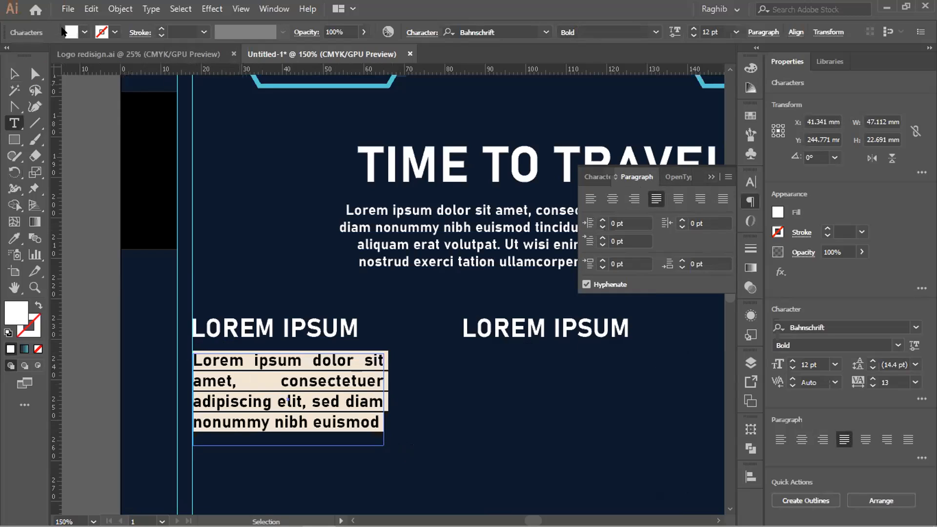
left_click(22, 73)
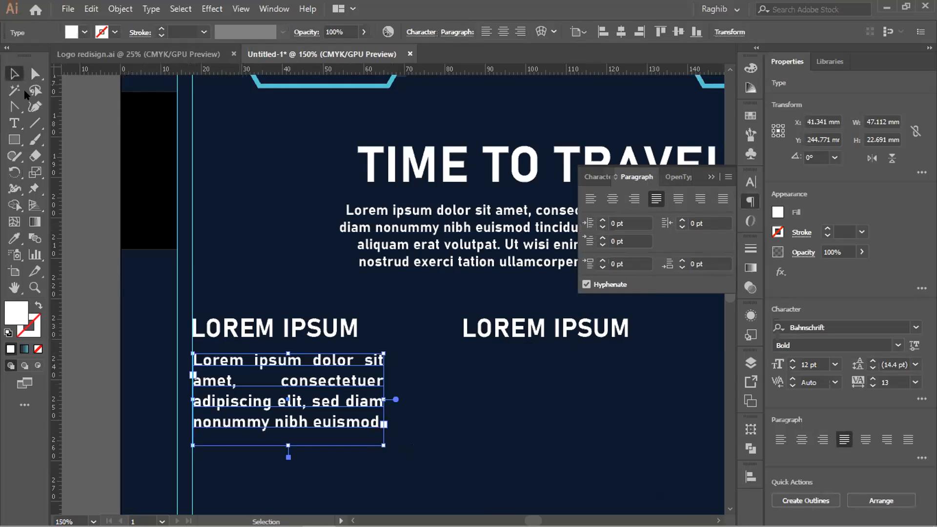
left_click(65, 144)
Review the whole flyer layout and compare it with the reference travel flyer on Freepik in Chrome.
scroll(155, 232, "down", 2)
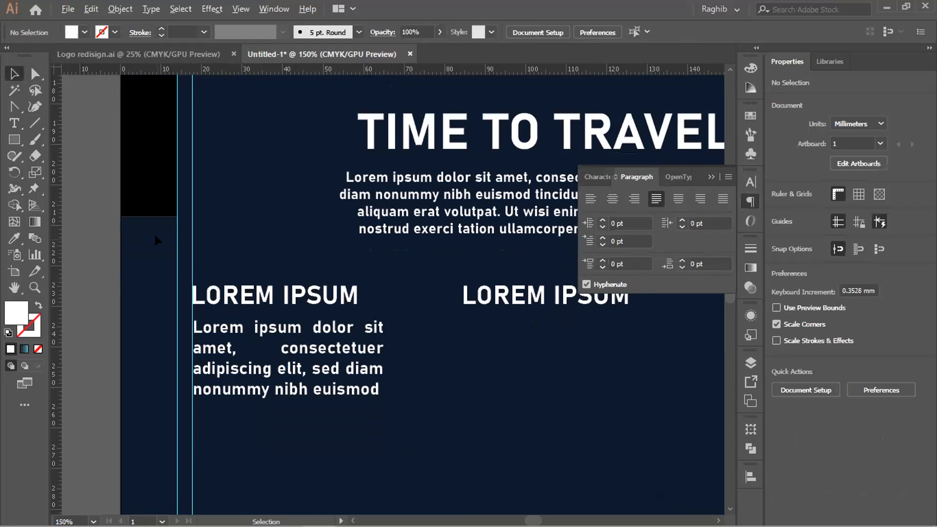
scroll(154, 232, "down", 3)
scroll(130, 241, "up", 1)
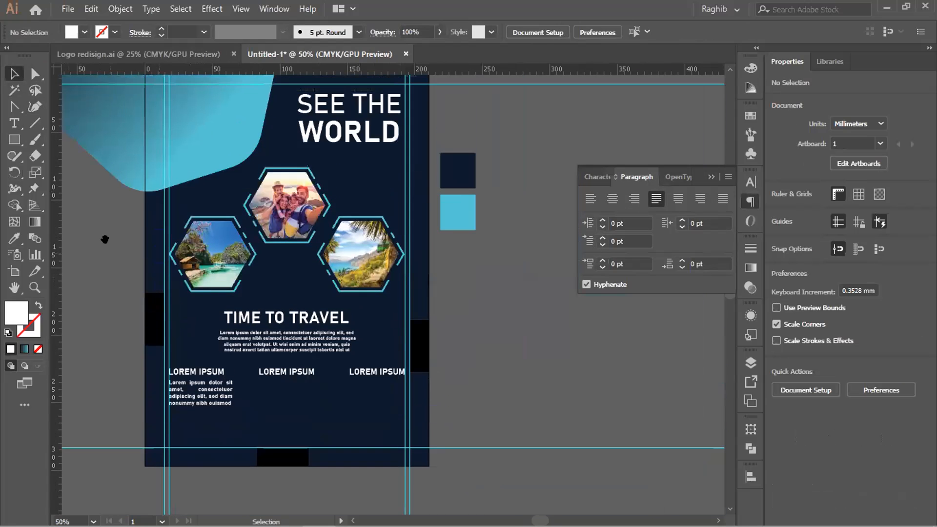
left_click_drag(157, 271, 207, 307)
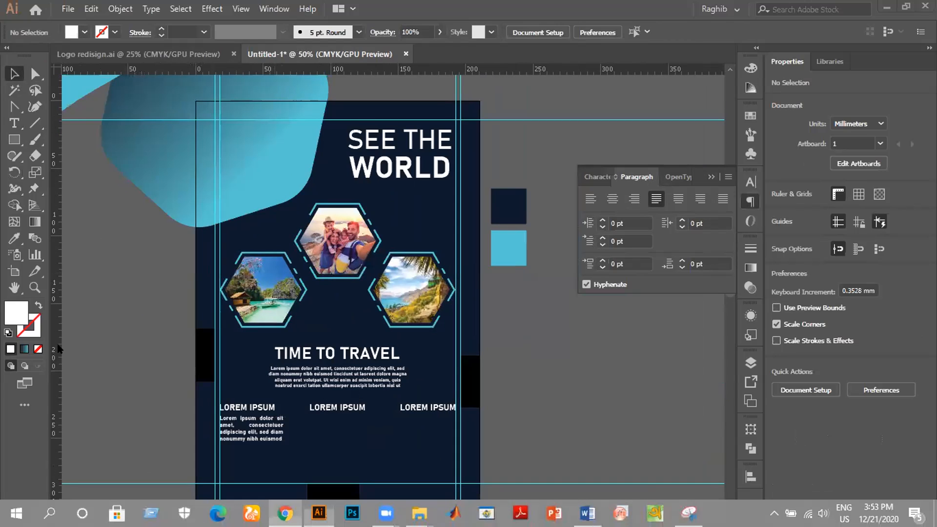
key("alt+Tab")
scroll(57, 344, "up", 3)
scroll(57, 343, "down", 1)
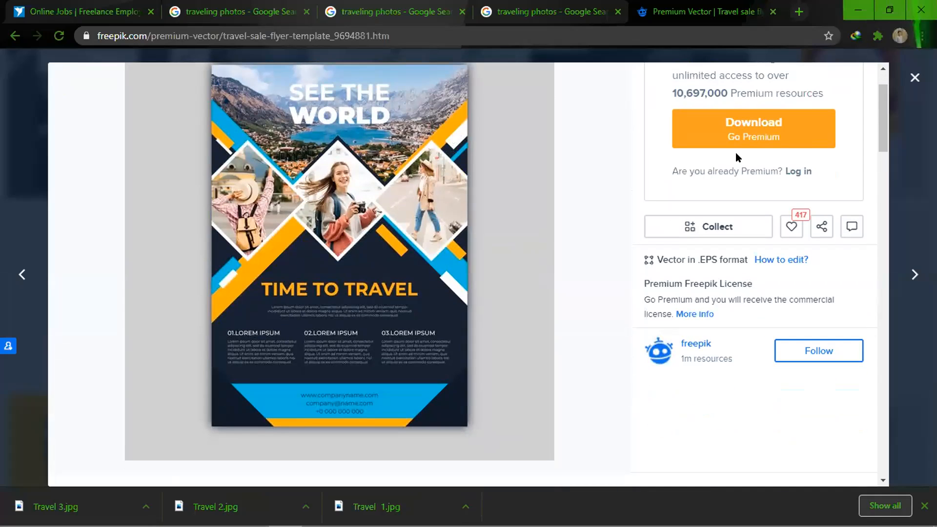
left_click(858, 14)
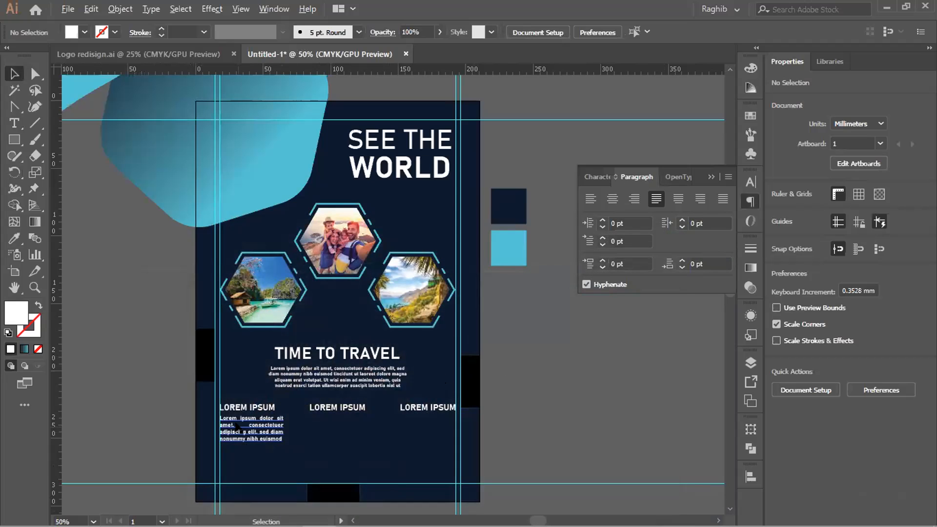
Reduce the font size of the paragraph under the first LOREM IPSUM heading to 11 pt.
scroll(238, 429, "up", 1)
scroll(246, 402, "up", 2)
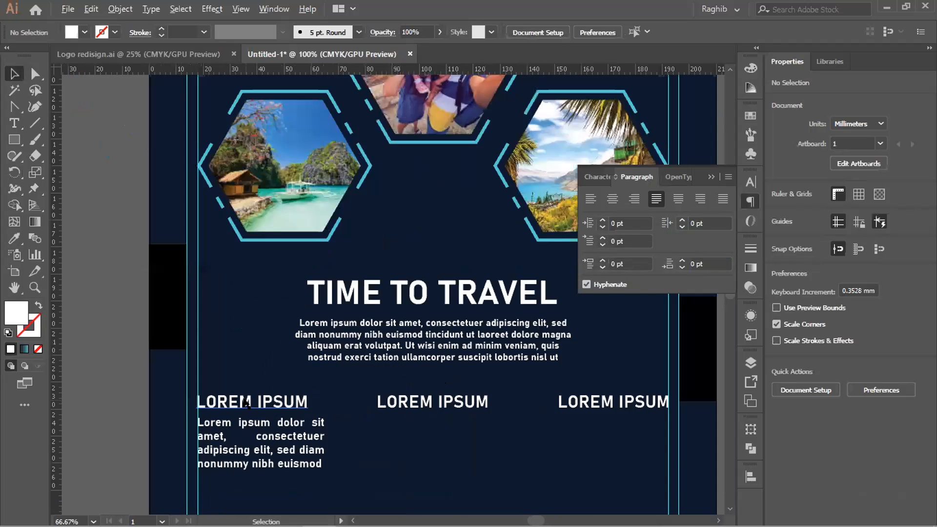
left_click(197, 371)
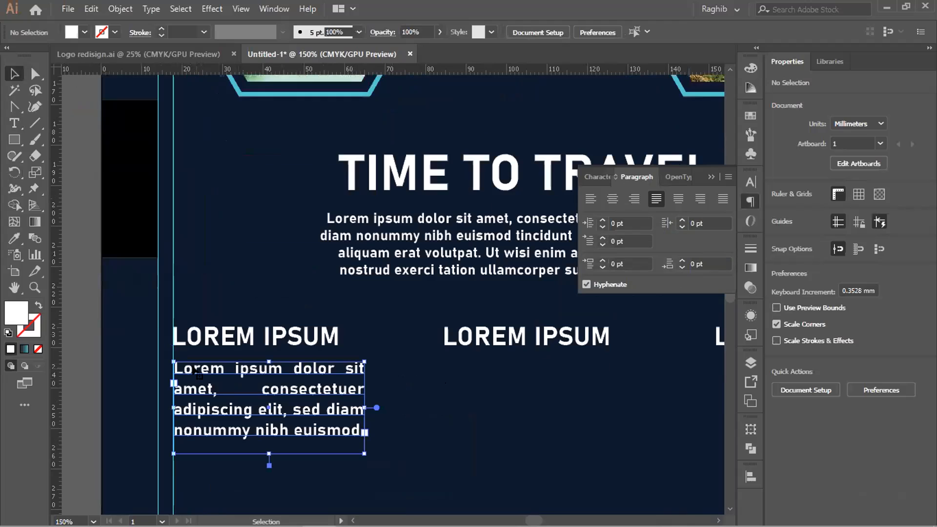
double_click(196, 372)
left_click_drag(174, 367, 365, 433)
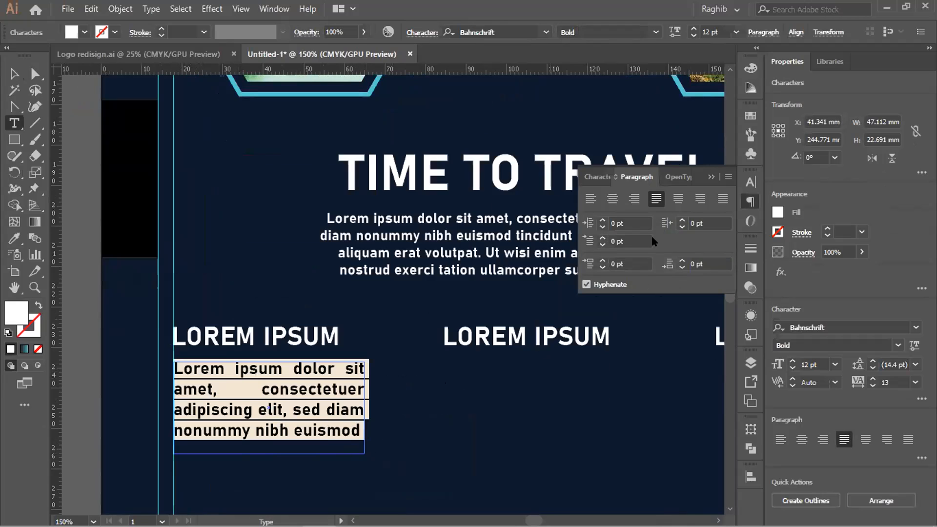
left_click(600, 178)
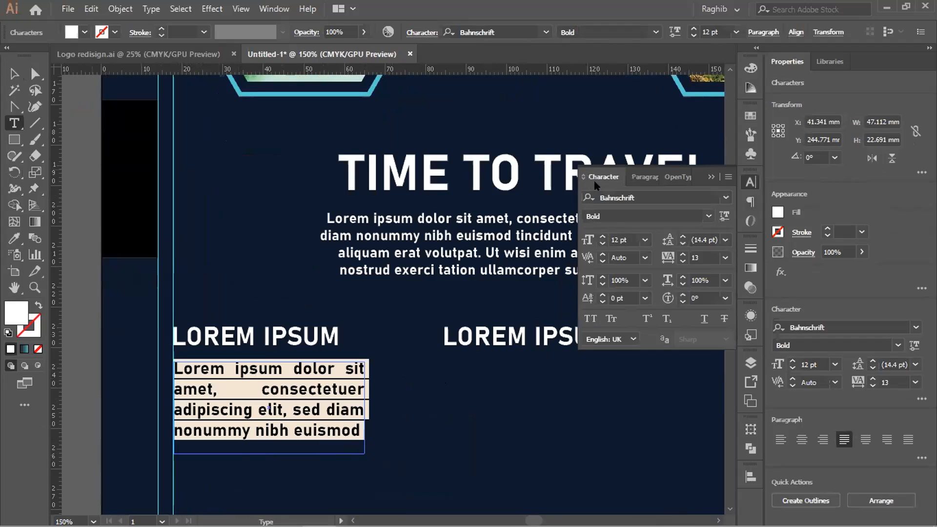
left_click(602, 244)
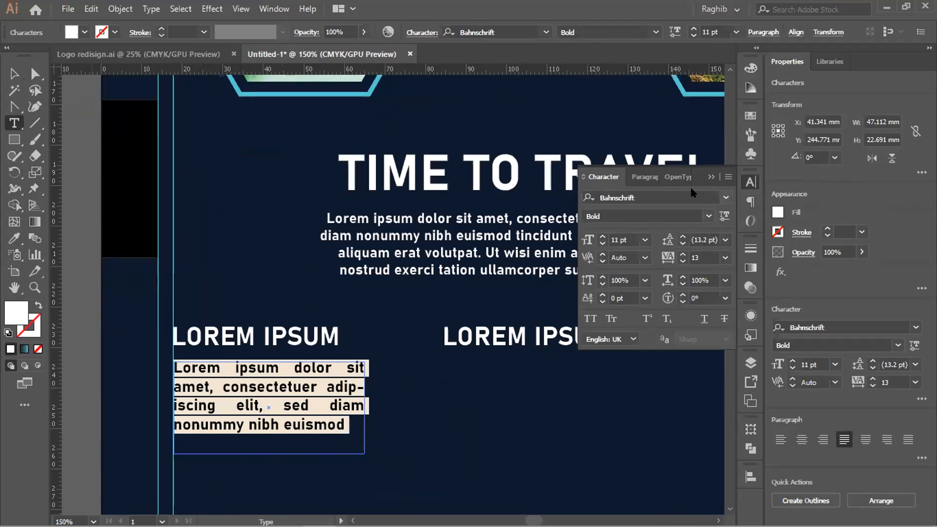
left_click(711, 177)
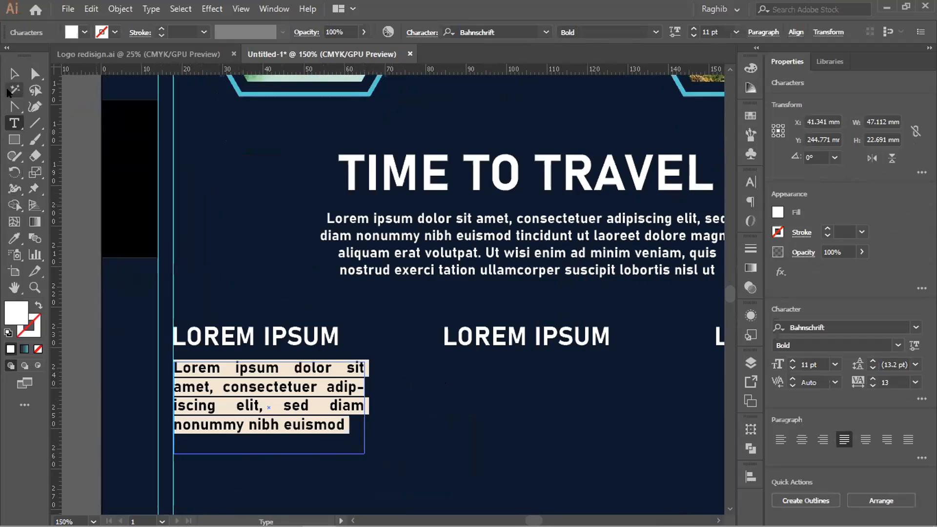
left_click(14, 74)
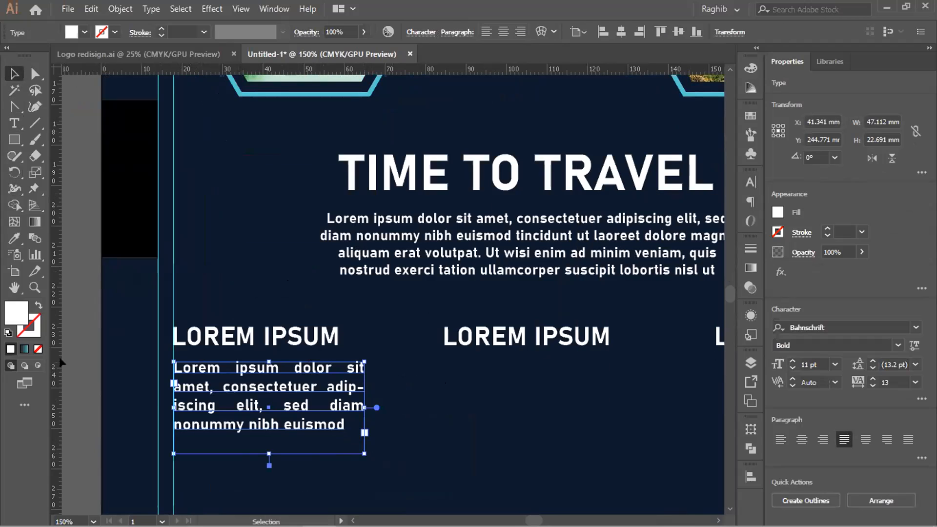
Place a vertical guide along the left edge of the second LOREM IPSUM heading, at about 84.7 mm.
left_click_drag(52, 351, 442, 335)
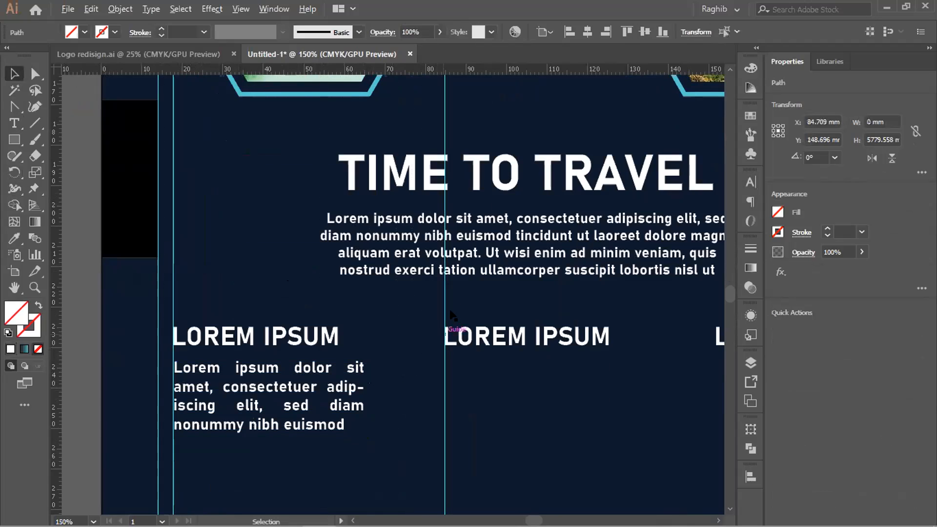
key("ctrl+=")
key("ctrl+=")
key("ctrl+=")
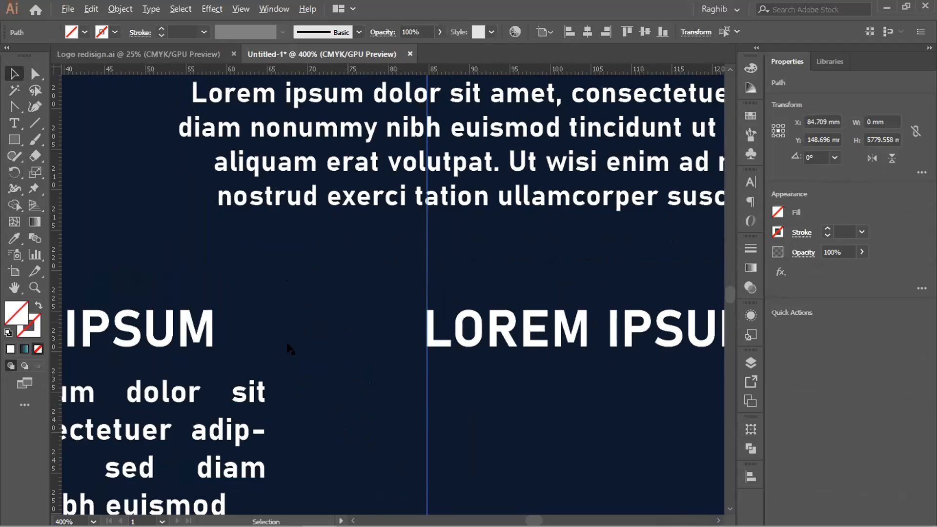
key("ctrl+minus")
key("ctrl+minus")
key("ctrl+minus")
Duplicate the first paragraph under the second LOREM IPSUM heading and nudge the copy so its text lines up with the guide.
left_click_drag(290, 380, 477, 380)
scroll(310, 338, "up", 2)
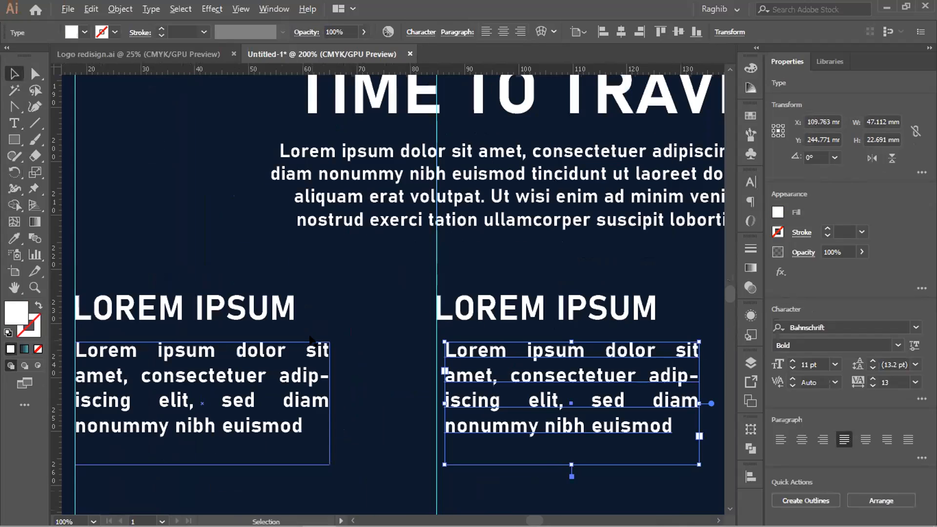
scroll(311, 338, "up", 2)
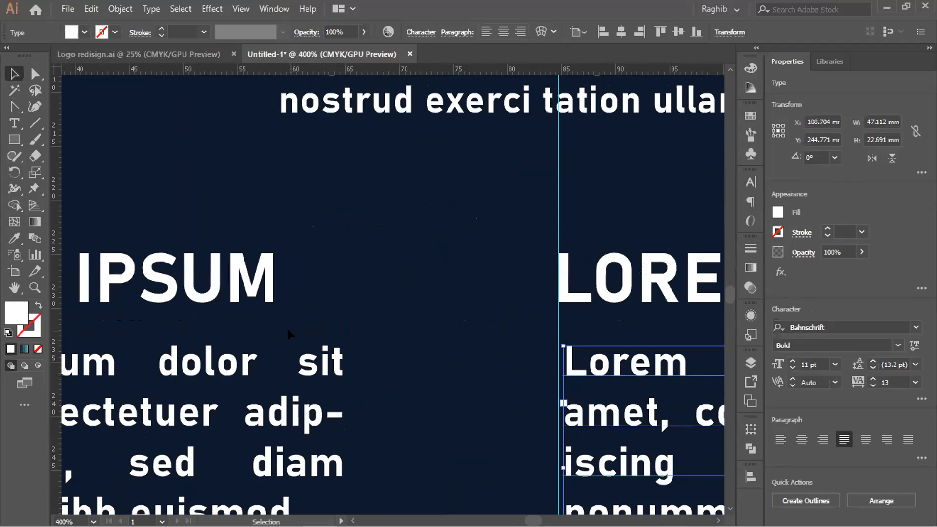
key("Left")
key("Left")
key("Left")
key("Left")
key("Left")
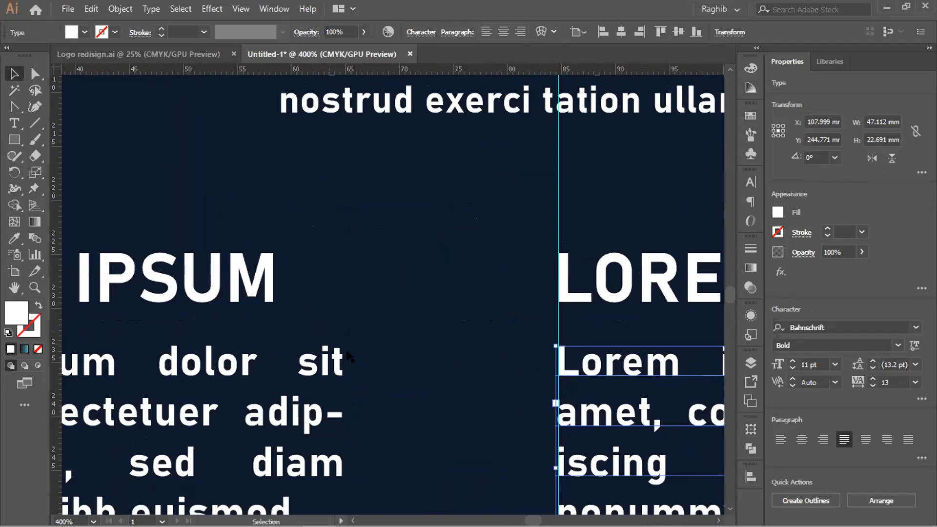
left_click(458, 365)
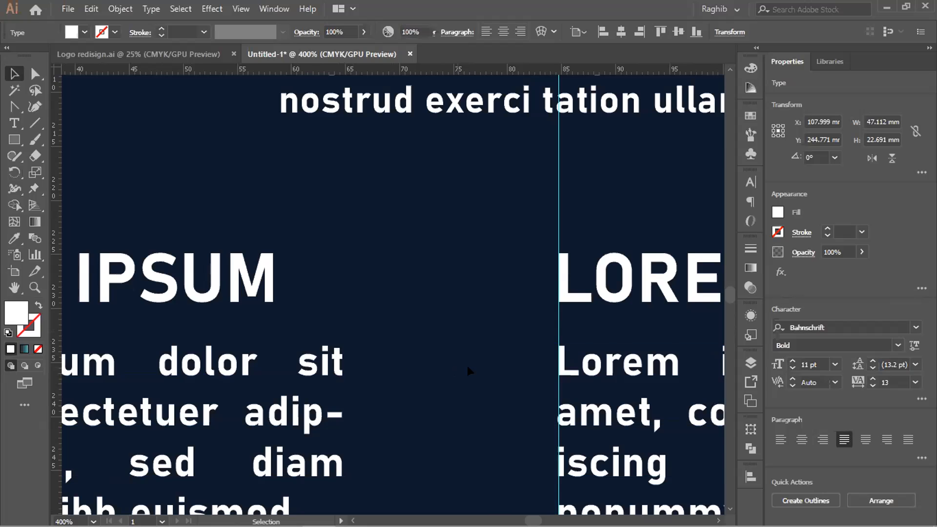
Place a vertical guide along the left edge of the third LOREM IPSUM heading, at about 151.8 mm.
scroll(561, 353, "up", 2)
scroll(442, 361, "down", 3)
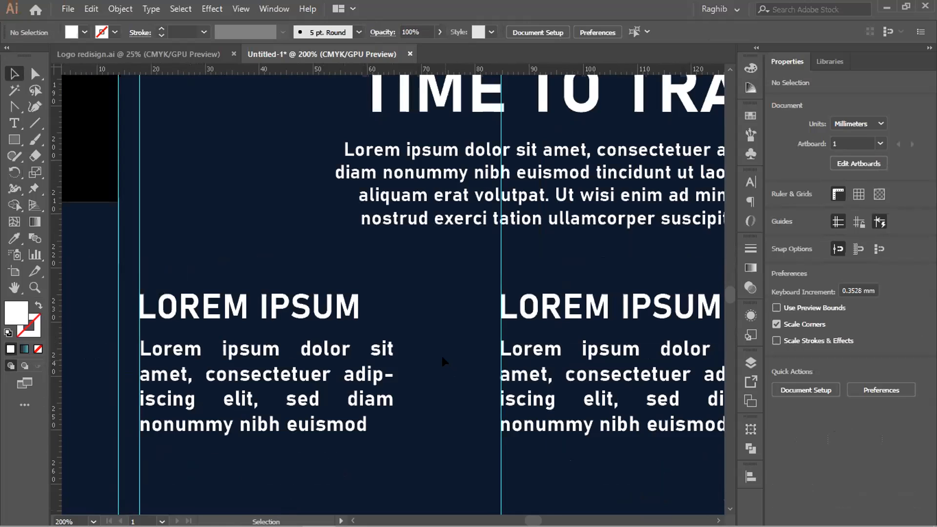
scroll(402, 363, "down", 2)
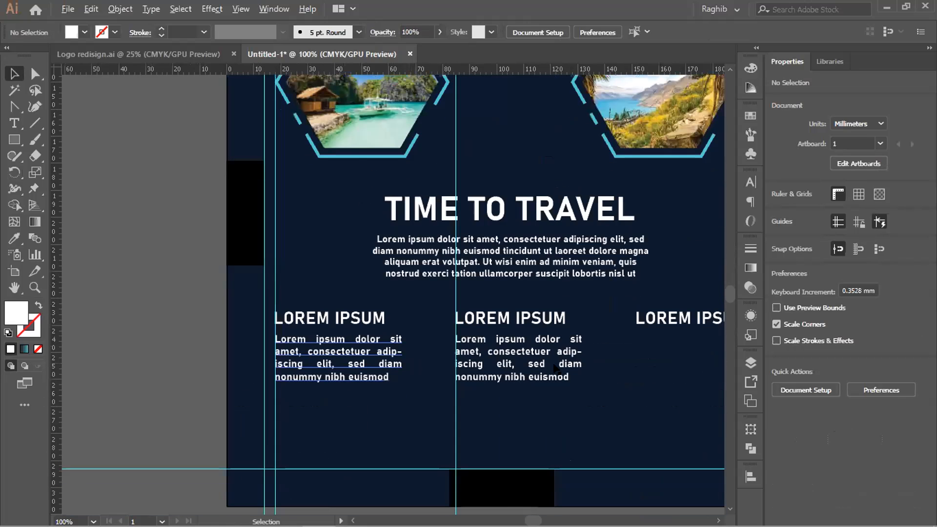
left_click_drag(390, 315, 338, 327)
left_click_drag(279, 270, 148, 296)
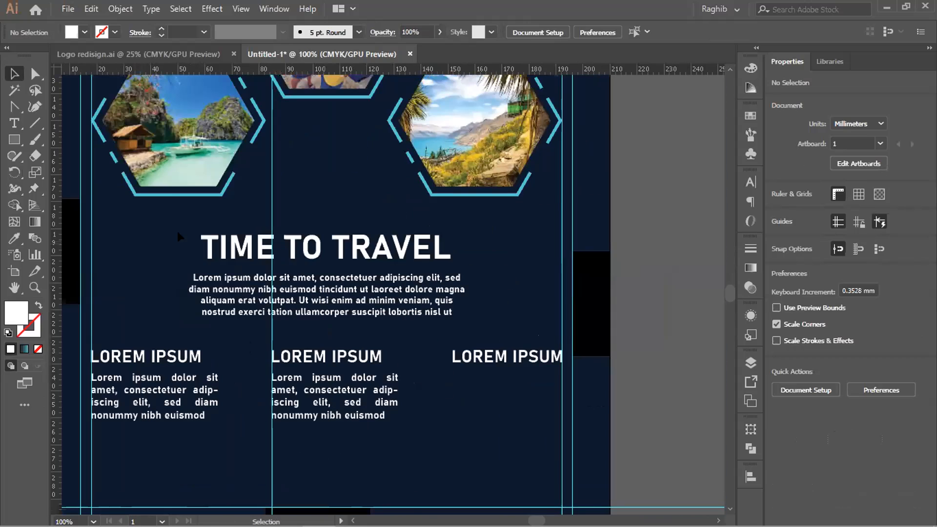
left_click_drag(423, 352, 453, 351)
scroll(446, 354, "up", 5)
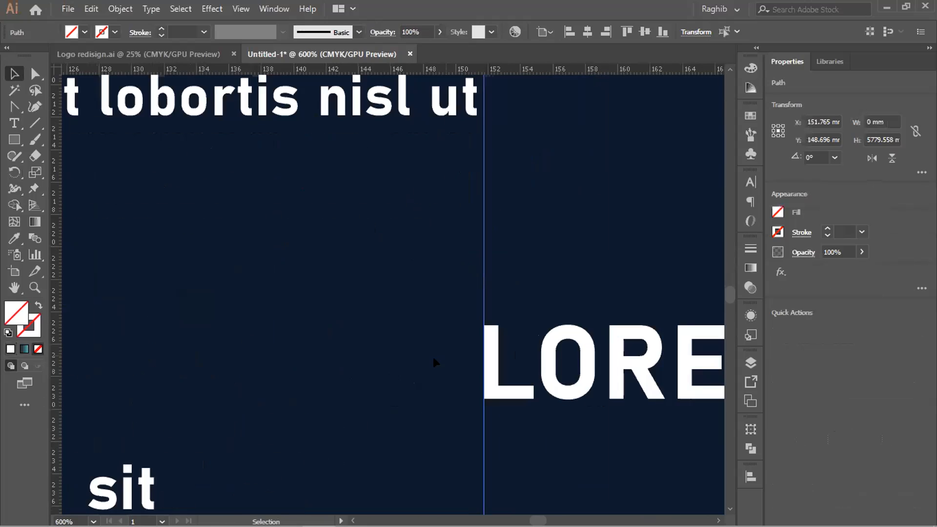
scroll(432, 357, "down", 3)
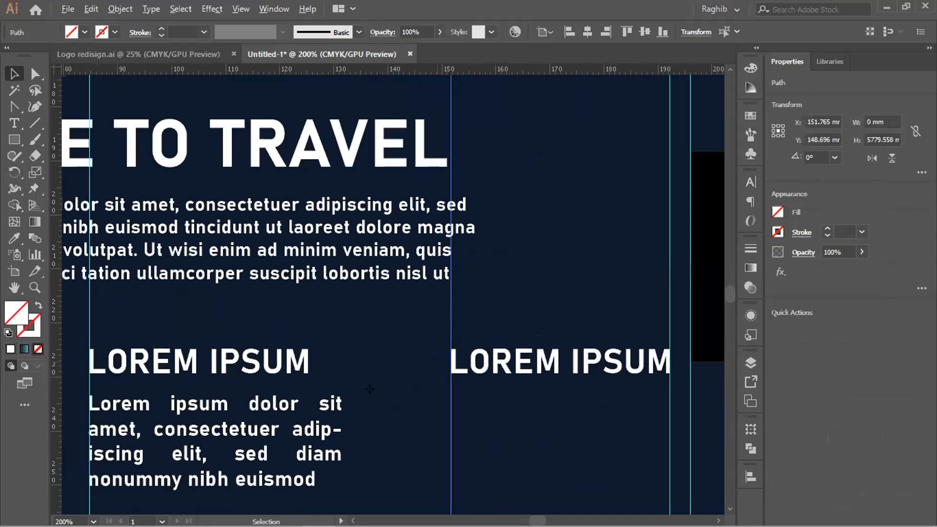
Duplicate the second paragraph under the third LOREM IPSUM heading, with its left edge at the guide.
scroll(370, 389, "down", 2)
left_click_drag(384, 425, 554, 427)
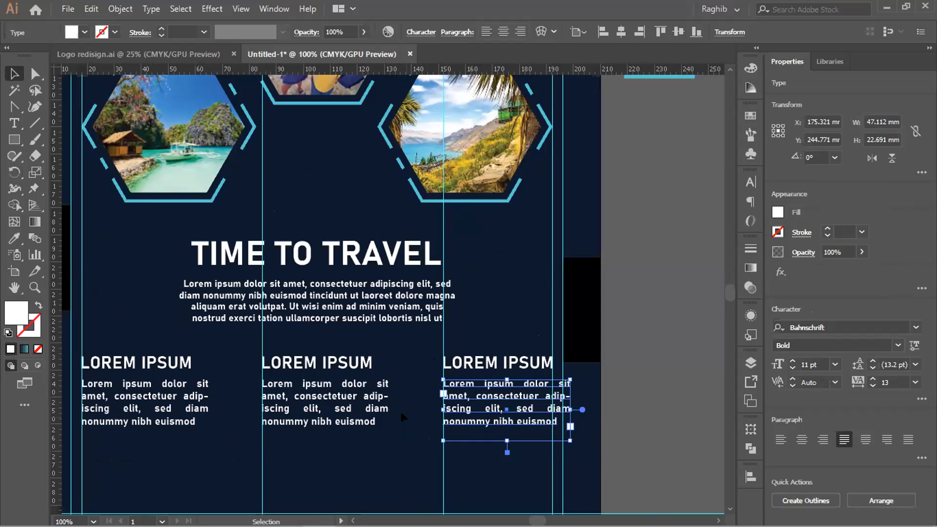
left_click(621, 387)
Move the third LOREM IPSUM heading, its paragraph and their guide left until the paragraph's right edge meets the inner right margin guide.
left_click_drag(411, 339, 454, 369)
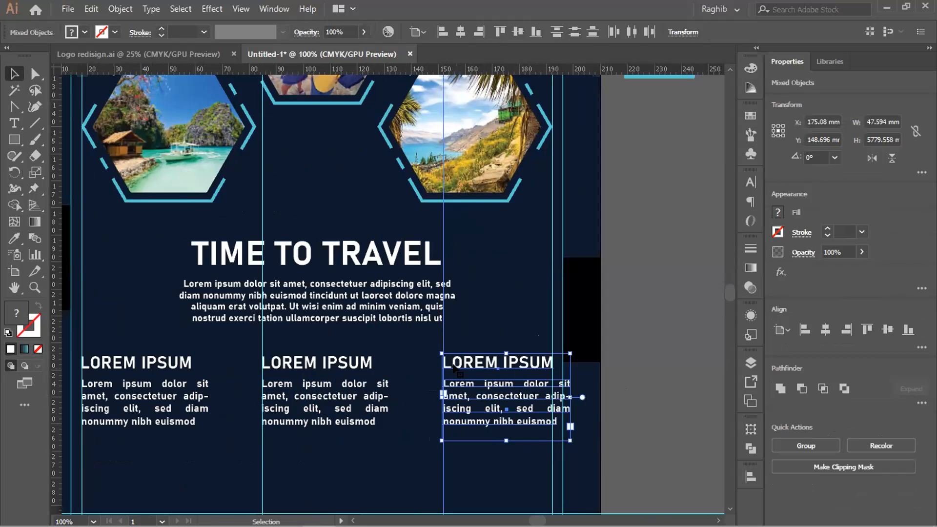
left_click(454, 363)
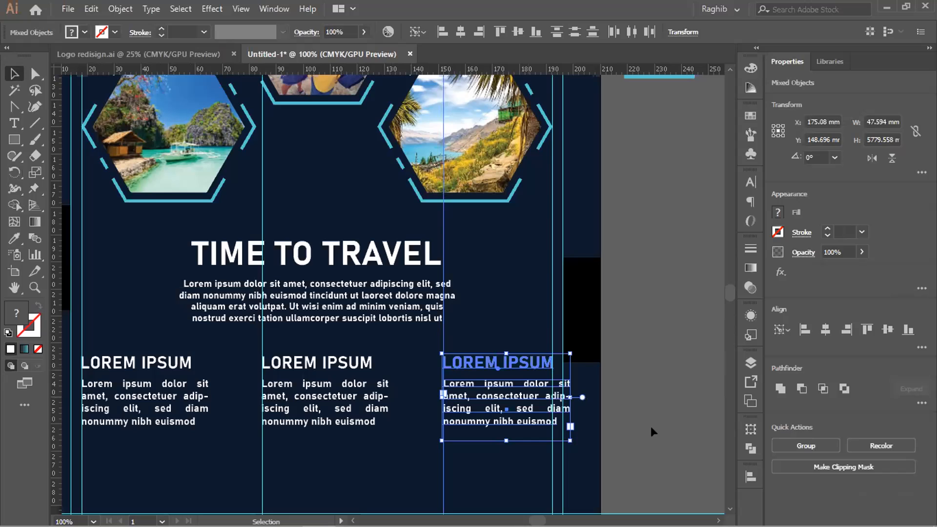
key("Left")
key("Left")
key("Left")
key("Left")
key("Left")
key("Left")
key("Left")
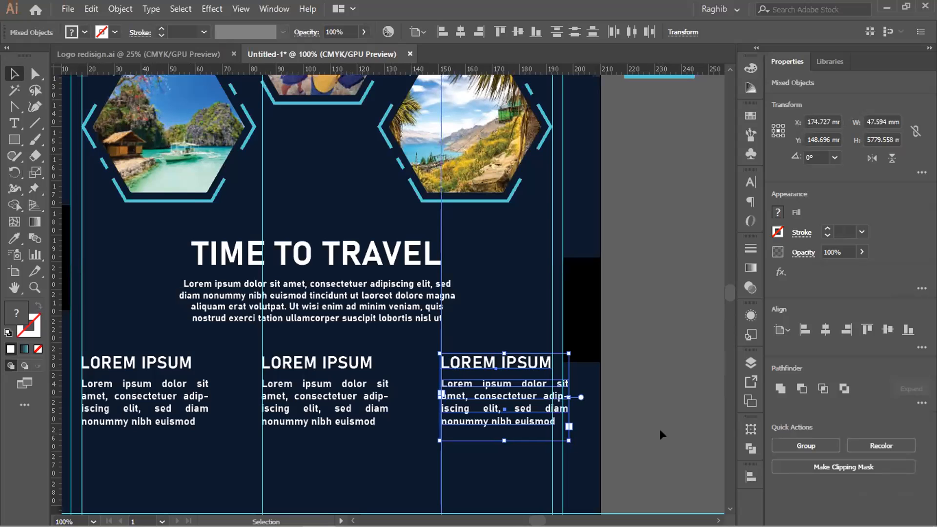
key("Left")
key("Left")
key("Left")
key("Left")
key("Left")
key("Left")
key("Left")
key("Left")
key("Left")
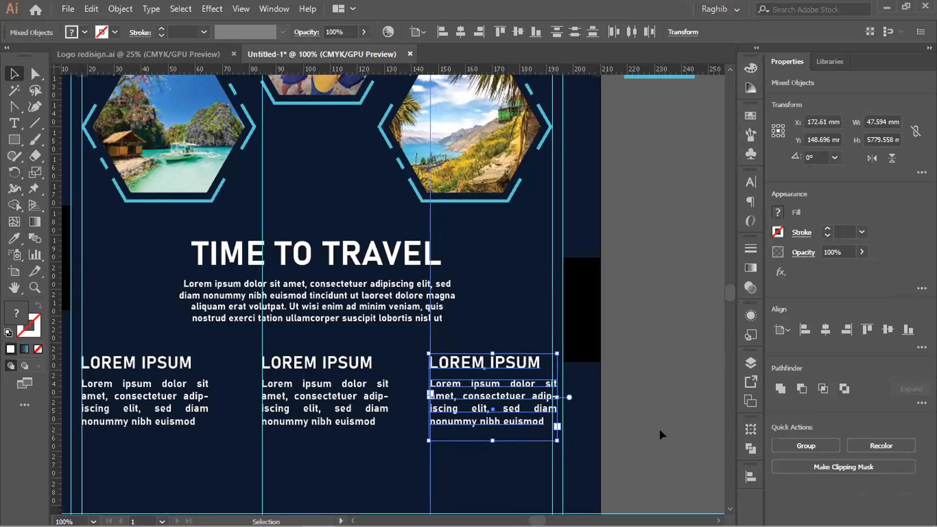
key("Left")
key("Left")
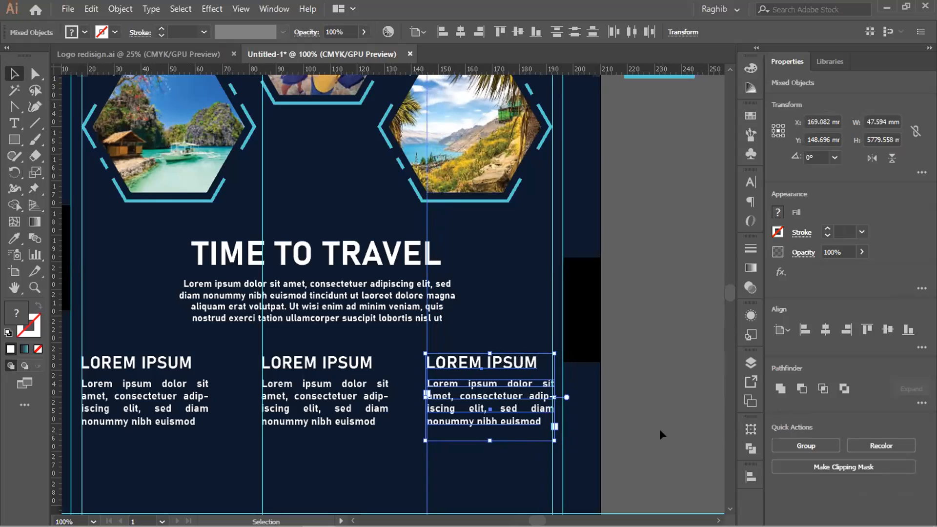
left_click(639, 428)
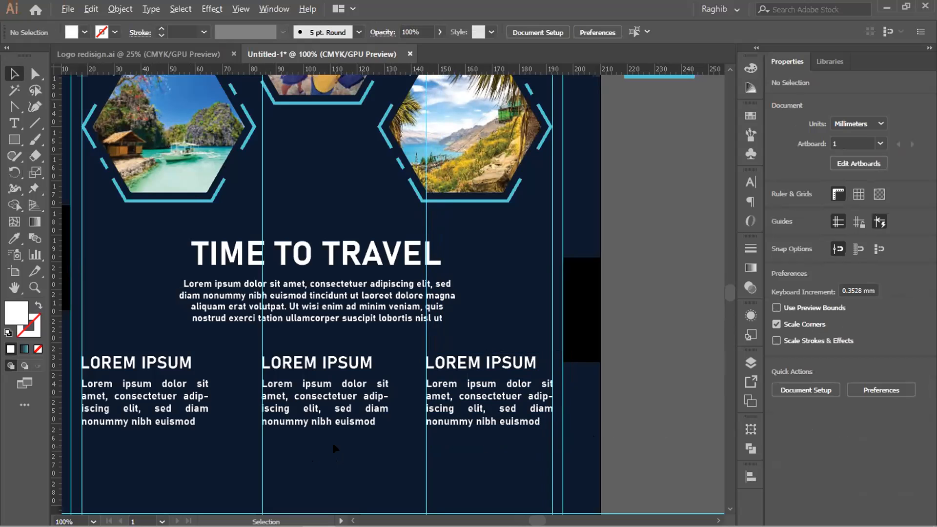
Switch to Chrome to examine the layout below the three columns in the reference travel sale flyer, and return to Illustrator.
key("ctrl+minus")
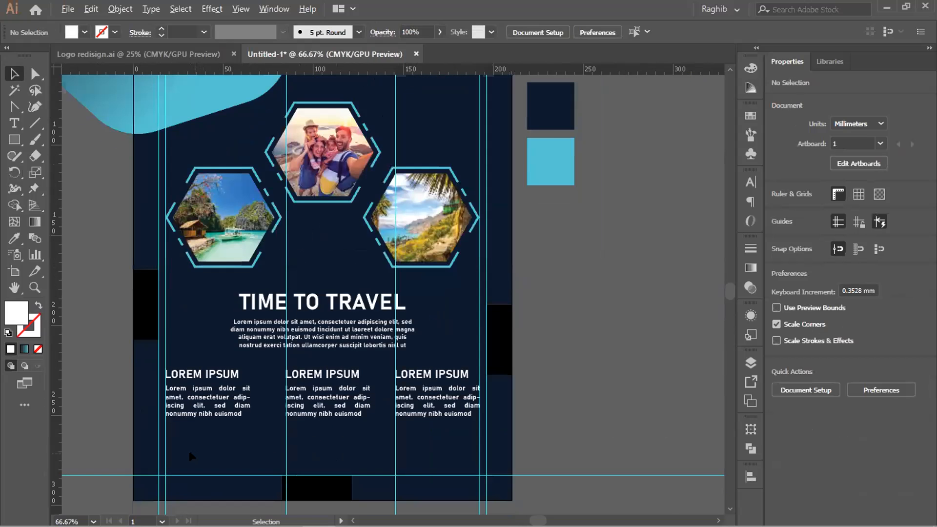
scroll(189, 450, "up", 1)
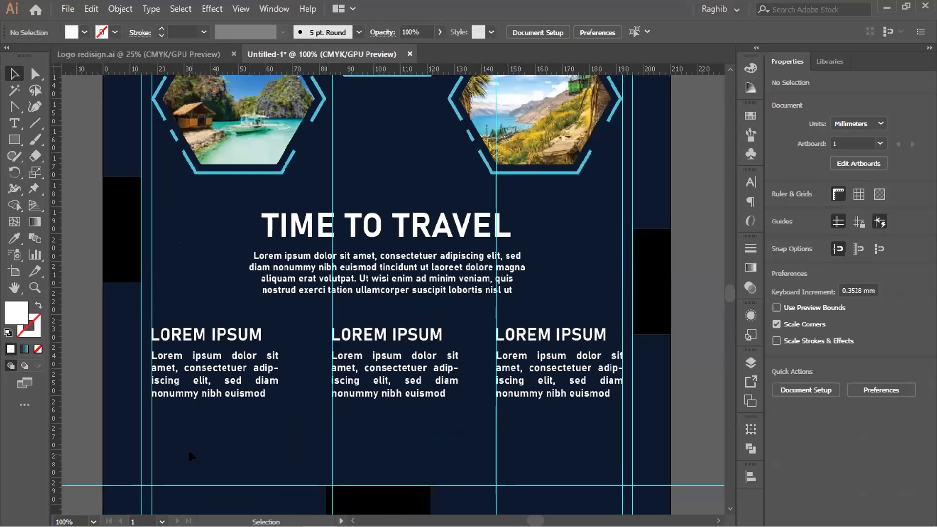
mouse_move(200, 526)
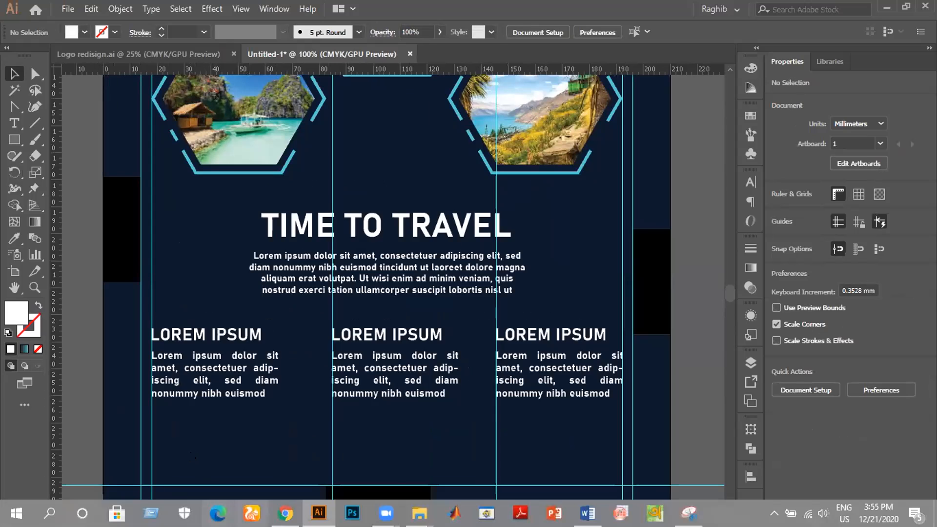
mouse_move(285, 512)
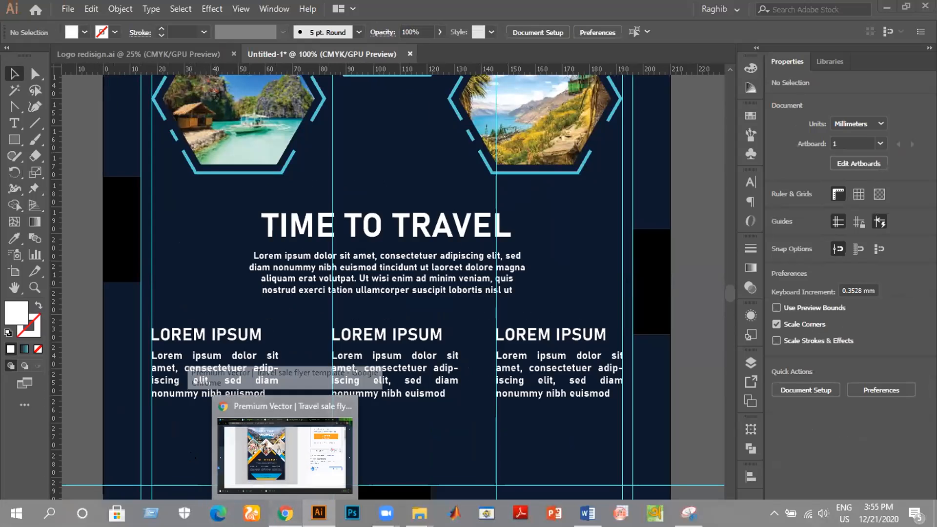
left_click(285, 454)
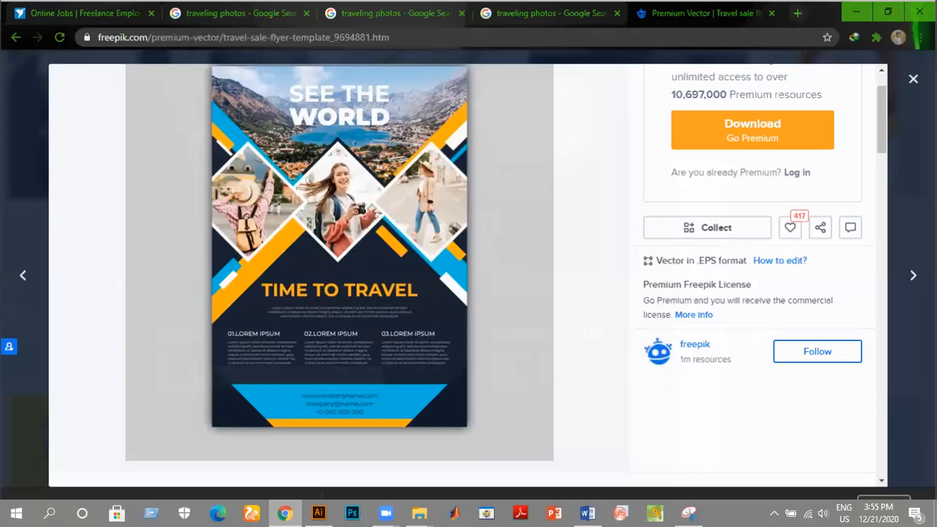
left_click(278, 504)
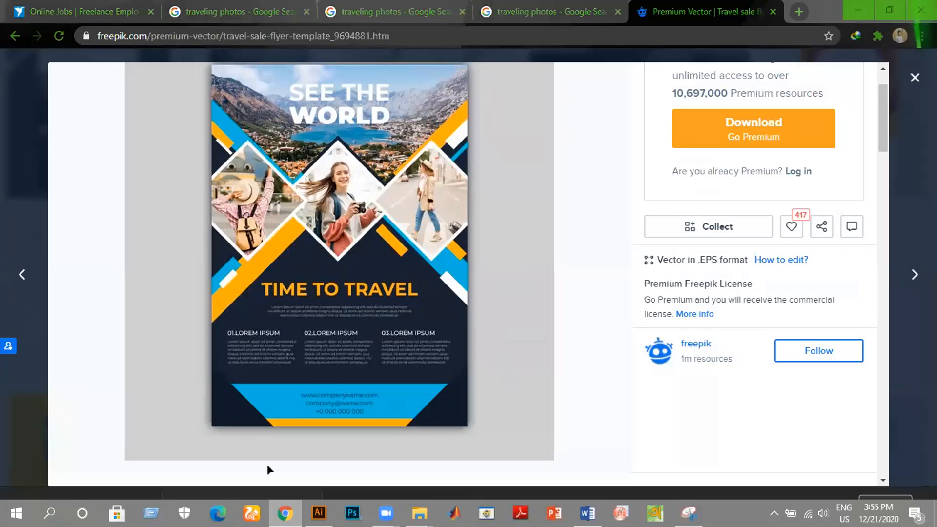
Try to nudge the second paragraph and its guide slightly left without the heading.
scroll(361, 429, "down", 1)
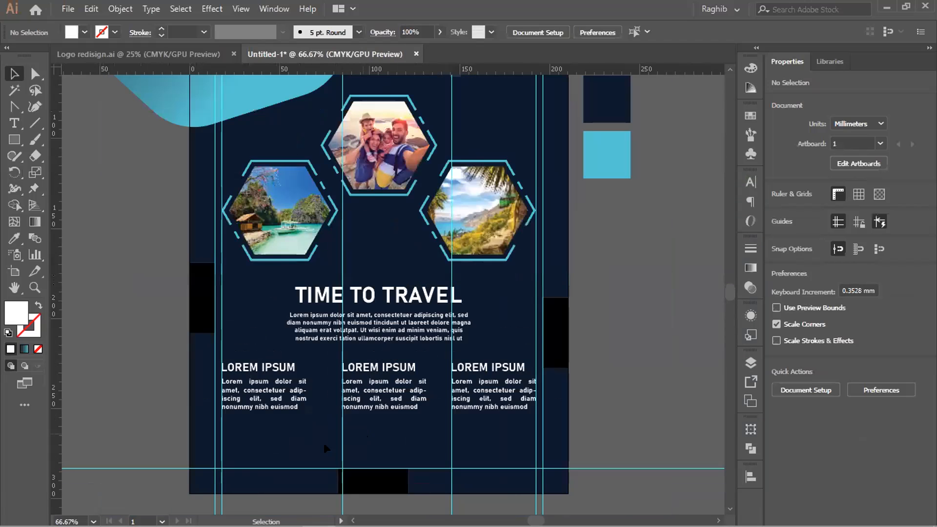
scroll(361, 425, "down", 1)
scroll(449, 415, "up", 1)
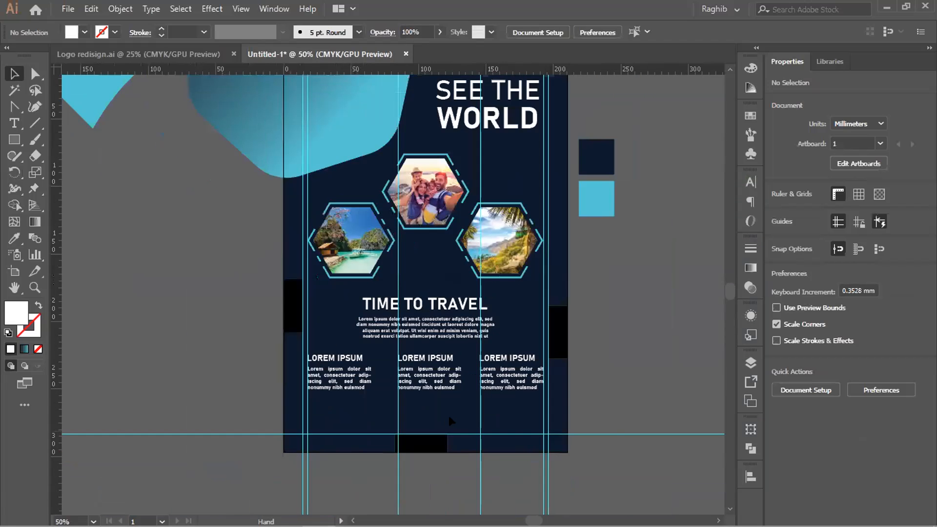
left_click(440, 389)
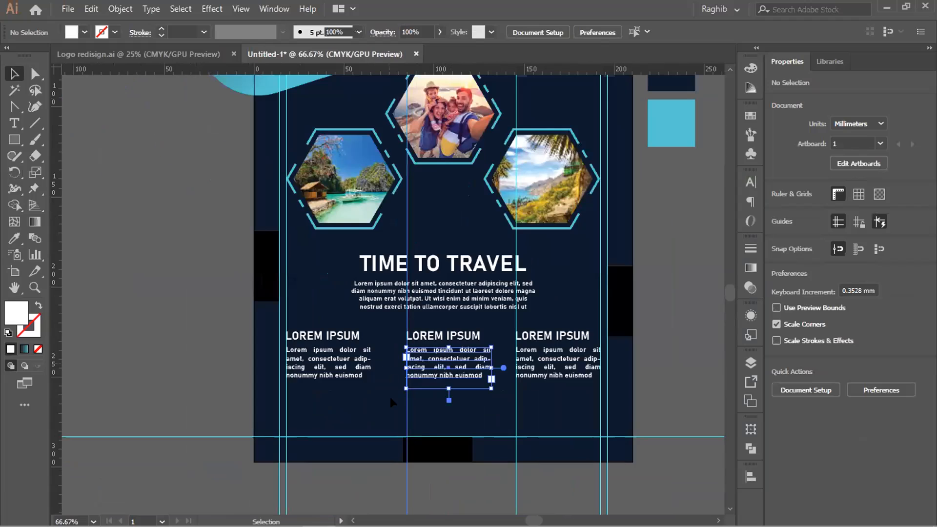
key("Left")
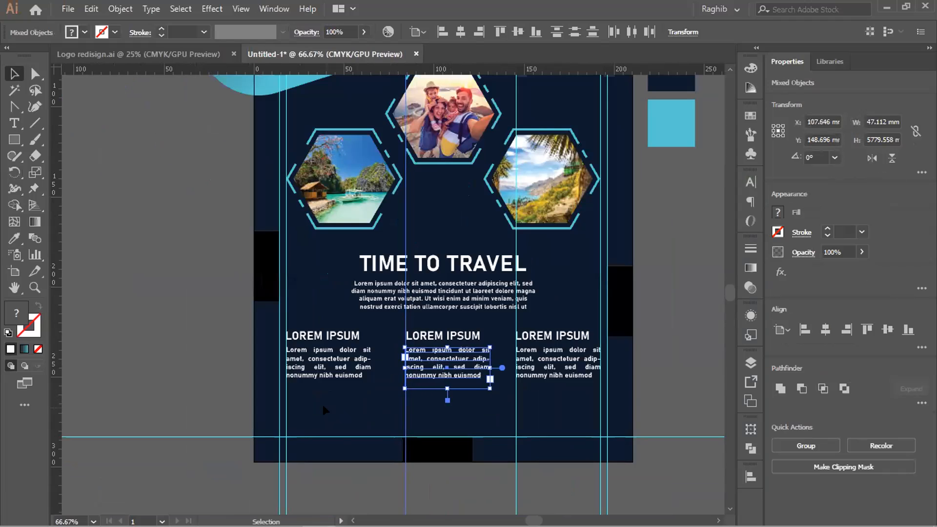
left_click(201, 364)
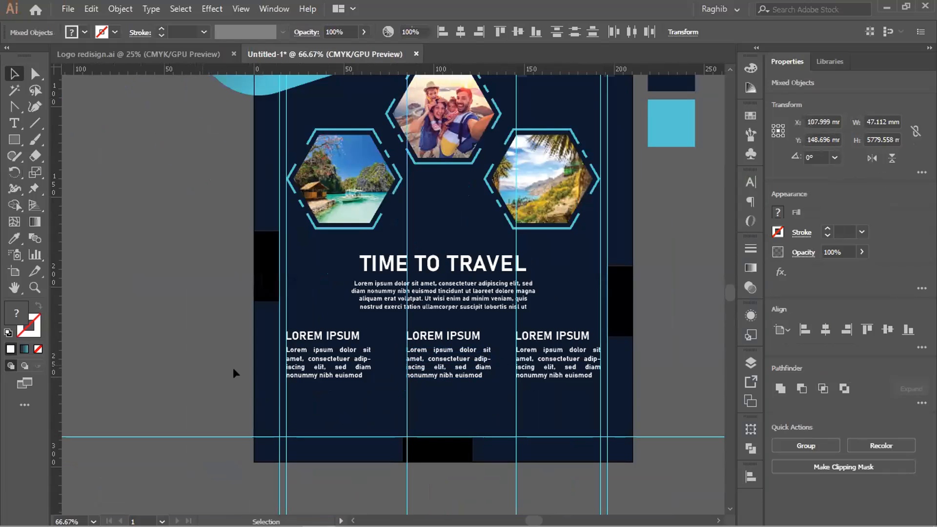
Nudge the second LOREM IPSUM heading, its paragraph and their guide slightly left to even out the spacing between the three columns.
scroll(385, 341, "up", 3)
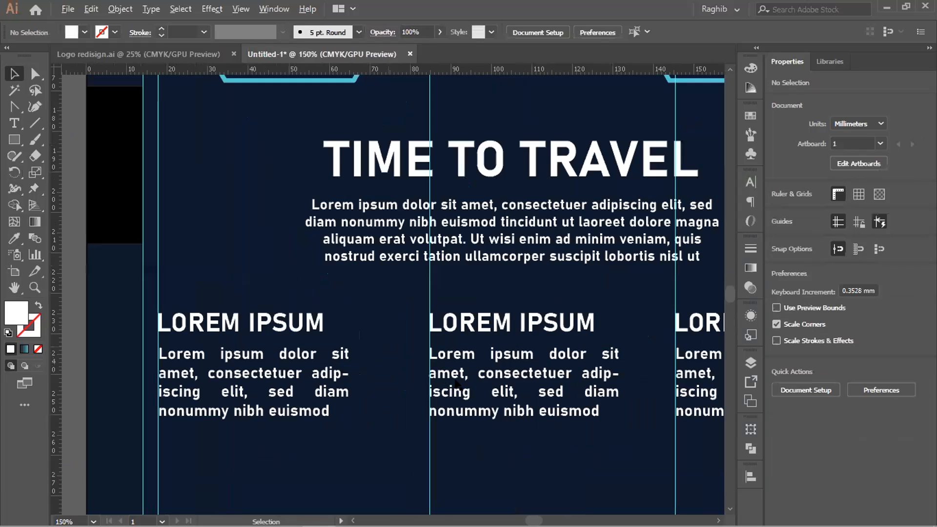
scroll(454, 385, "up", 5)
scroll(439, 386, "down", 4)
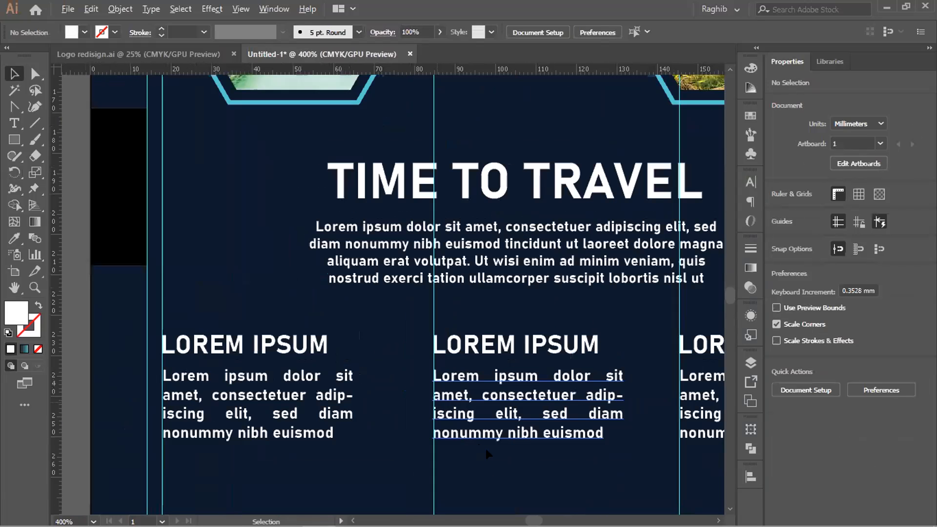
scroll(420, 365, "down", 5)
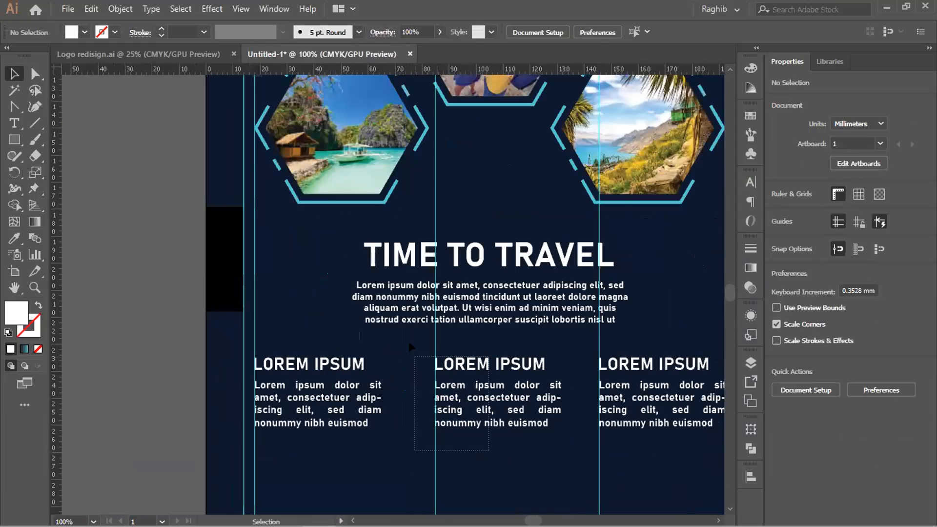
left_click_drag(409, 341, 437, 390)
key("Left")
key("Left")
key("Left")
key("Left")
left_click(106, 347)
Set the font size of the SEE THE title line to 50 pt.
scroll(112, 373, "down", 2)
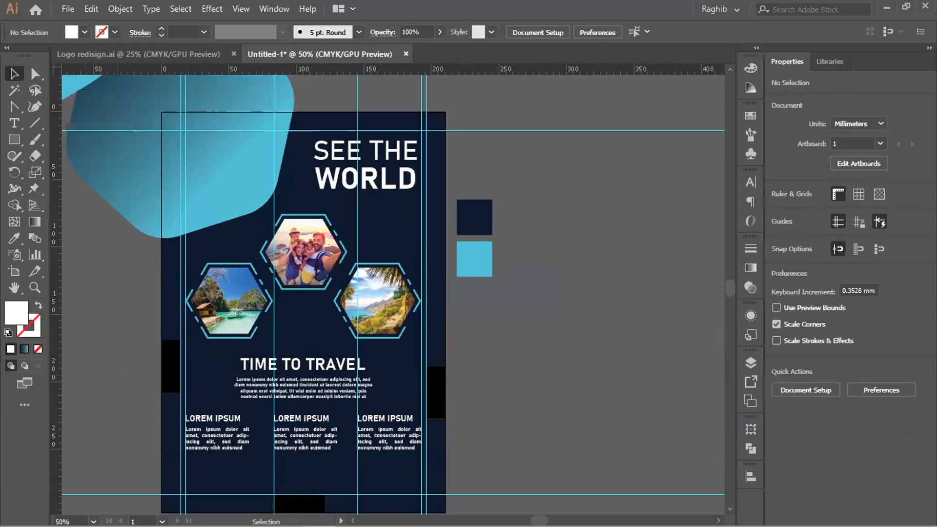
left_click_drag(243, 368, 271, 372)
left_click_drag(123, 403, 191, 395)
scroll(191, 396, "down", 1)
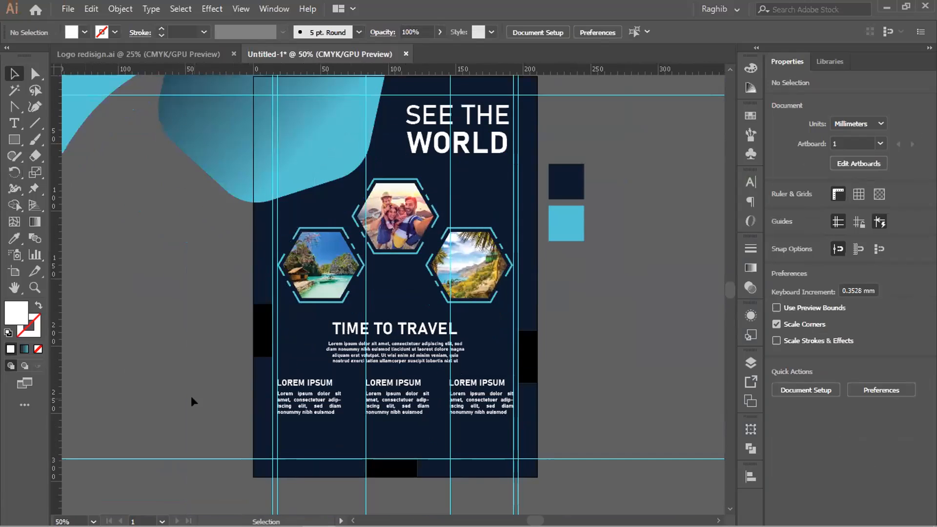
scroll(191, 399, "down", 1)
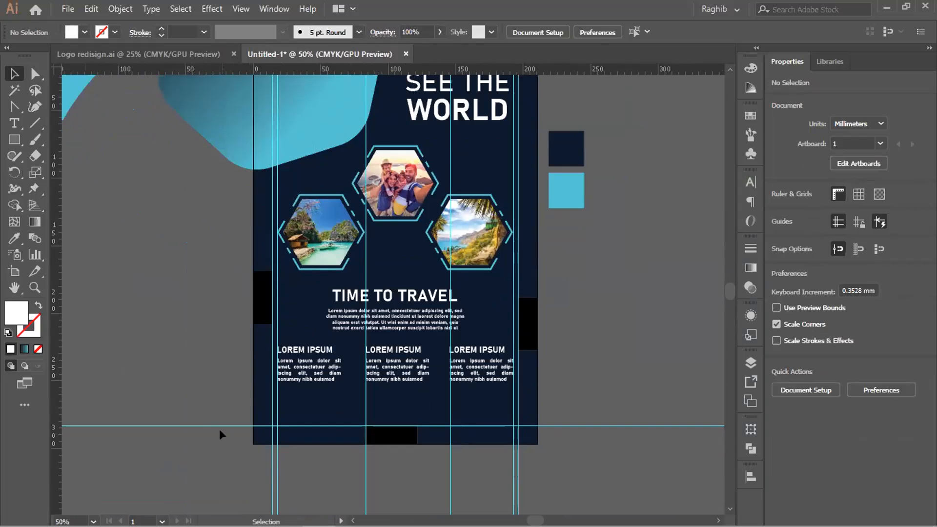
scroll(219, 431, "up", 3)
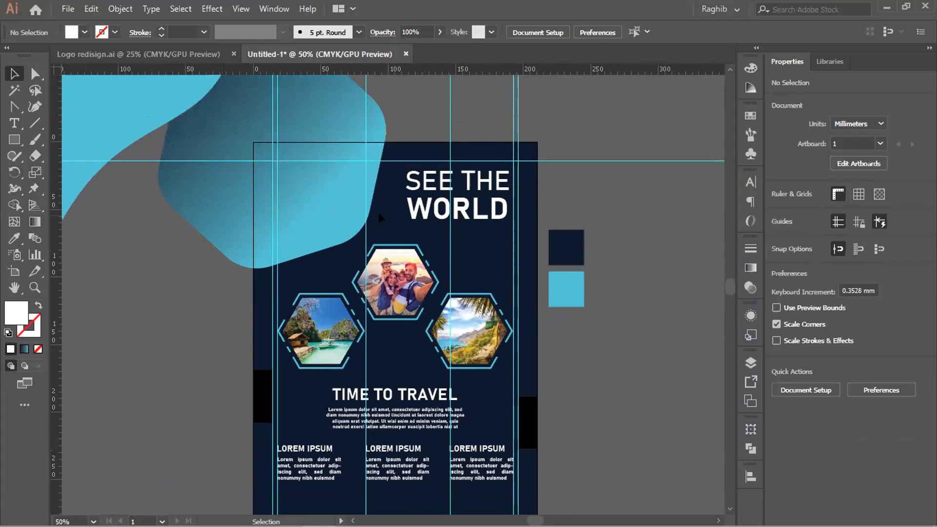
left_click(427, 190)
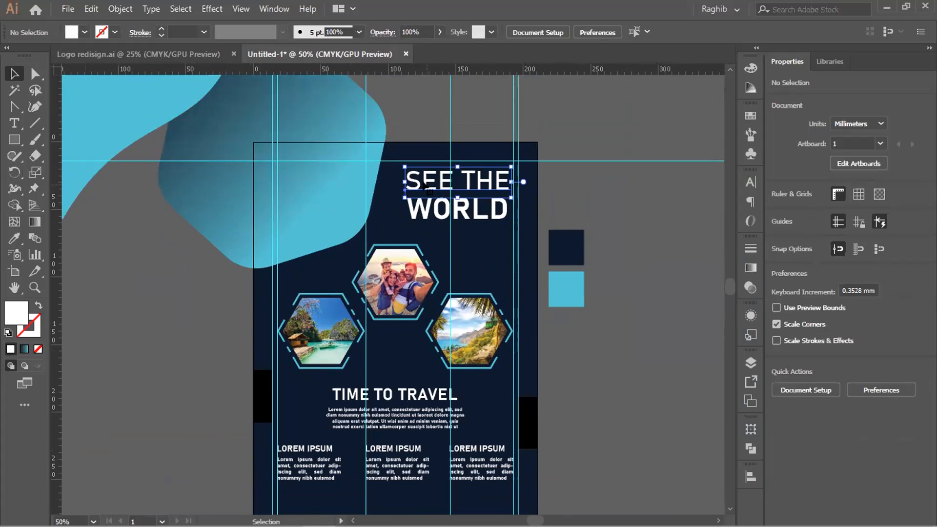
double_click(428, 189)
left_click_drag(410, 176, 527, 195)
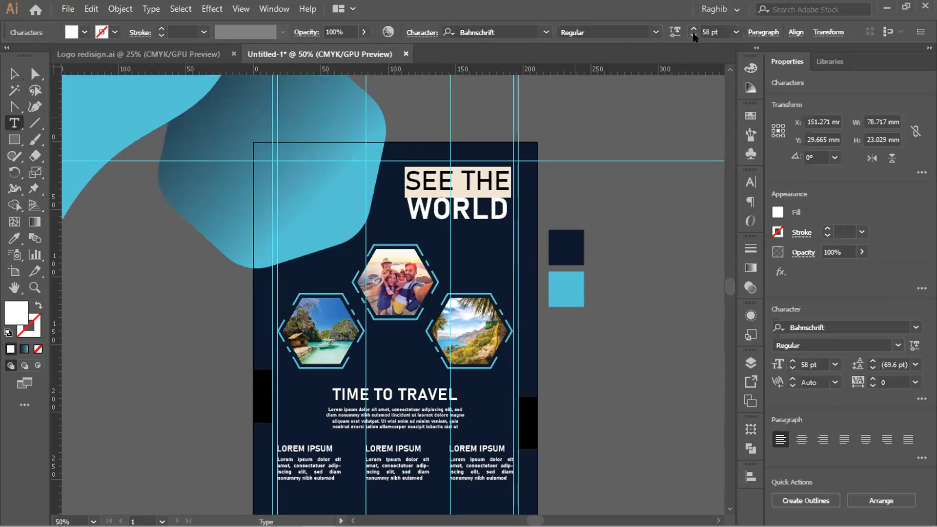
left_click(737, 32)
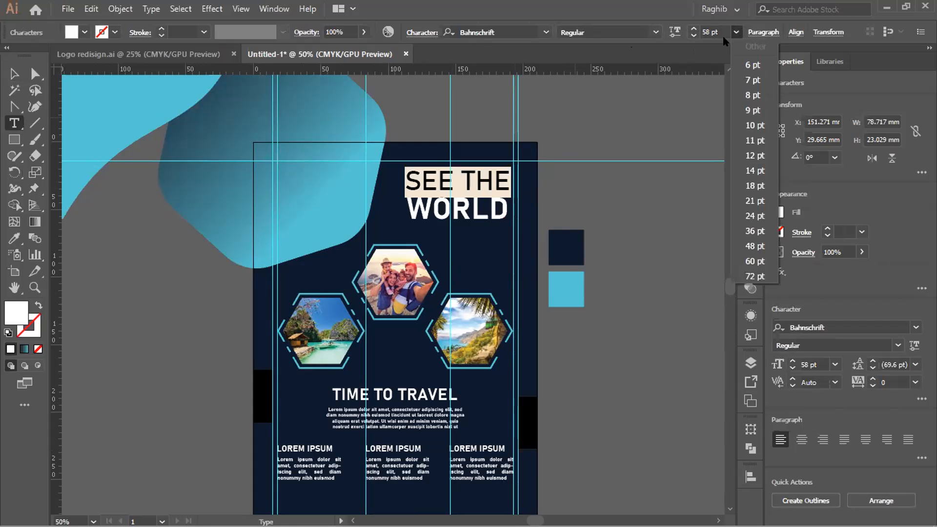
left_click(716, 30)
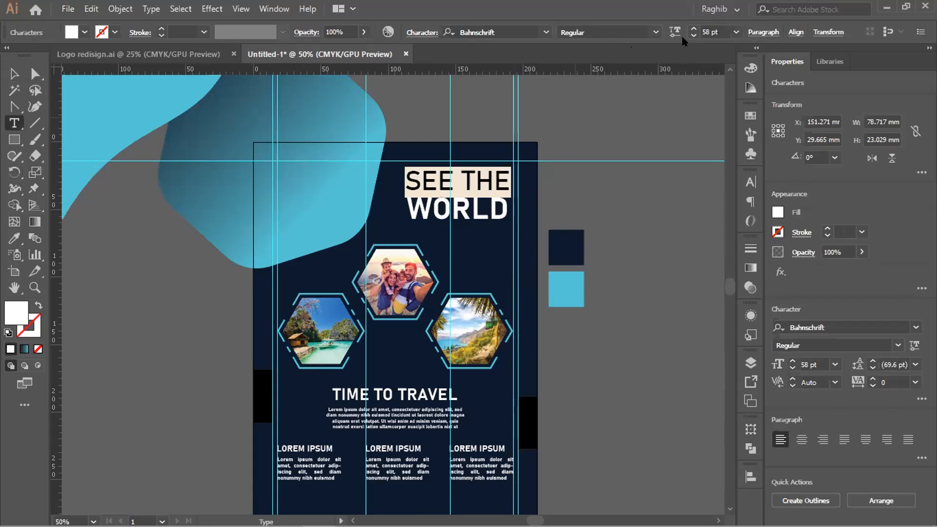
left_click(717, 31)
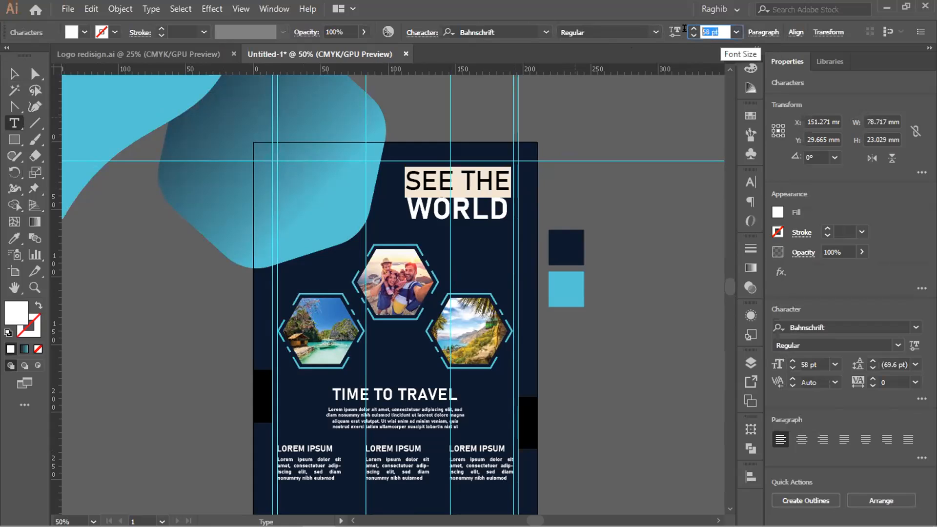
type("50")
key("Return")
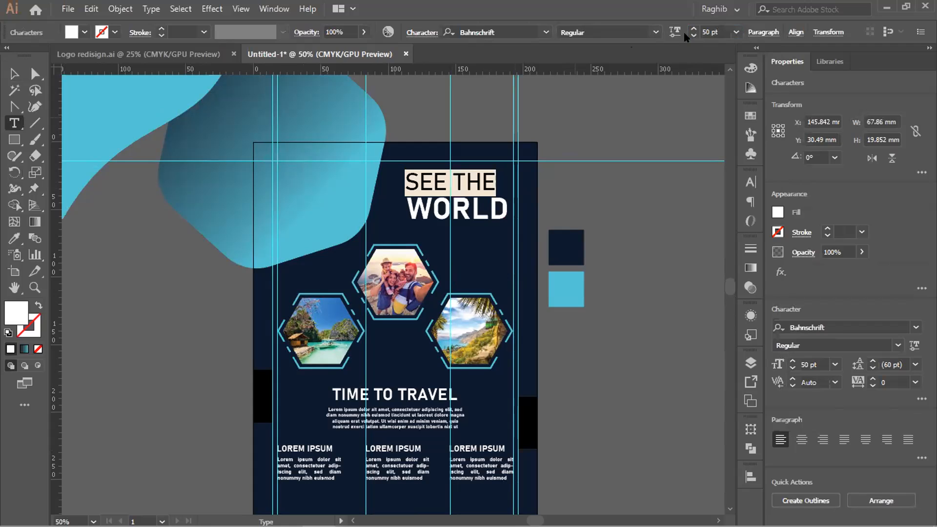
left_click(721, 30)
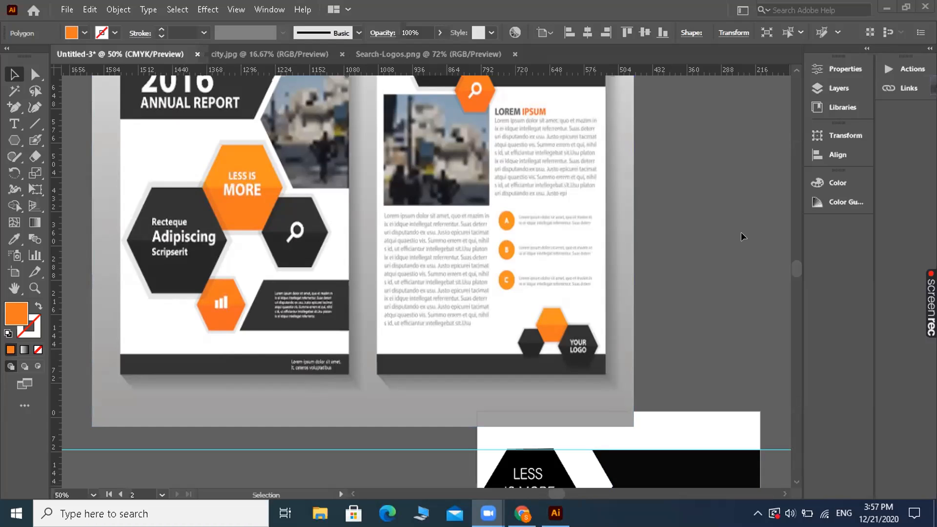
scroll(781, 239, "right", 5)
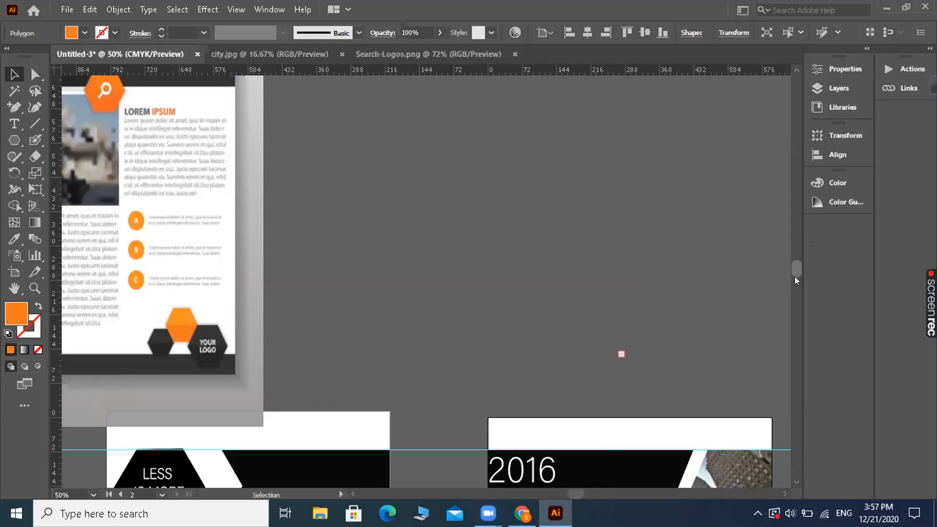
scroll(797, 280, "down", 5)
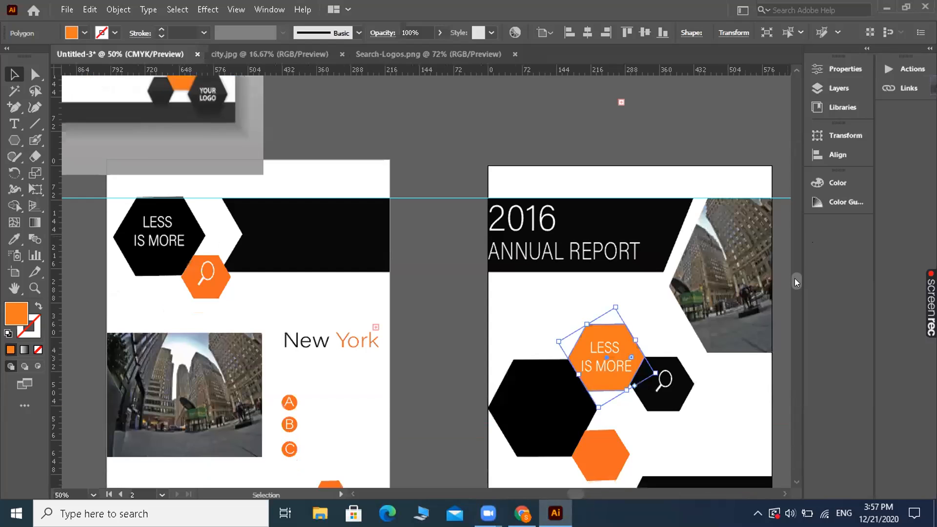
scroll(519, 379, "down", 1)
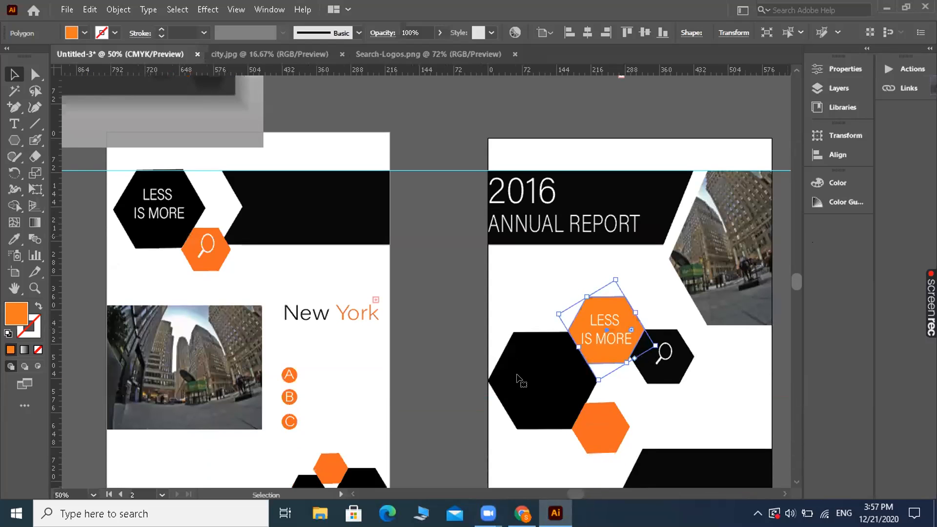
scroll(519, 379, "down", 1)
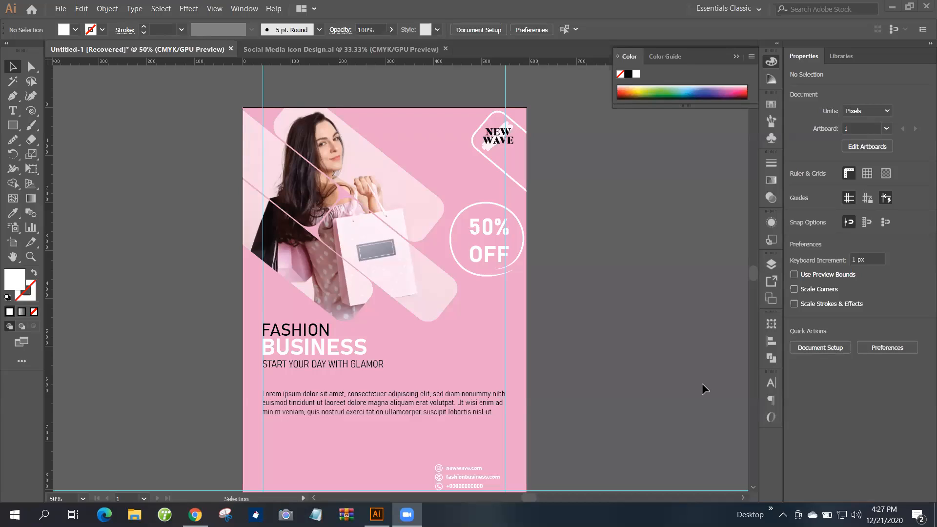
Move the Lorem ipsum paragraph slightly down, farther from the START YOUR DAY WITH GLAMOR line.
scroll(394, 414, "down", 1)
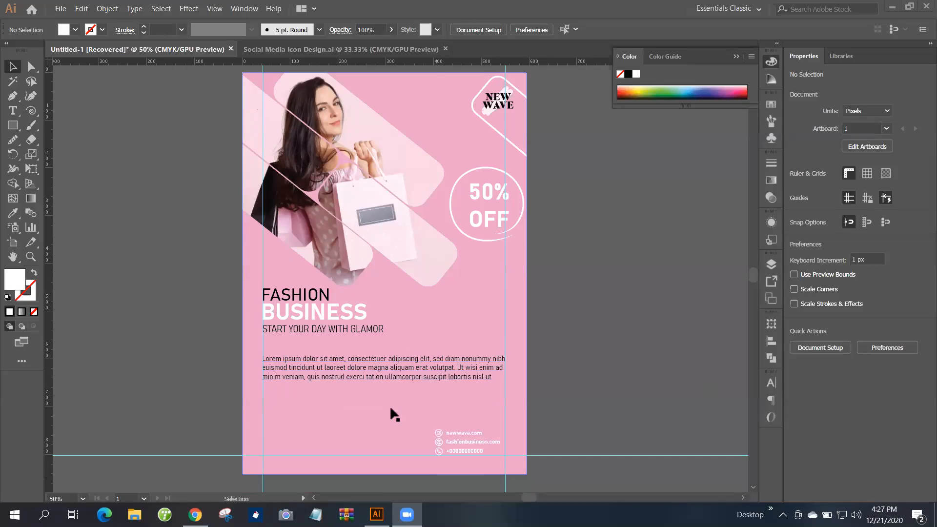
scroll(446, 429, "up", 1)
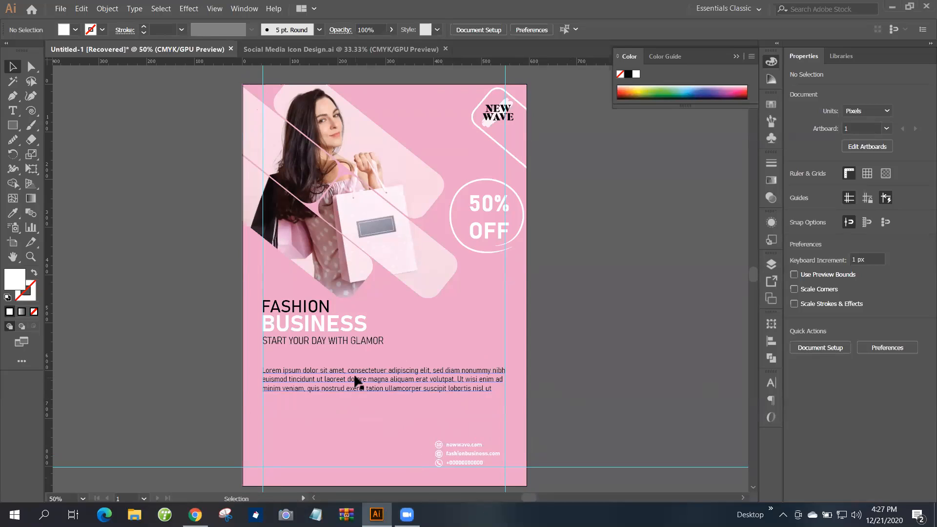
key("alt")
left_click_drag(366, 393, 368, 394)
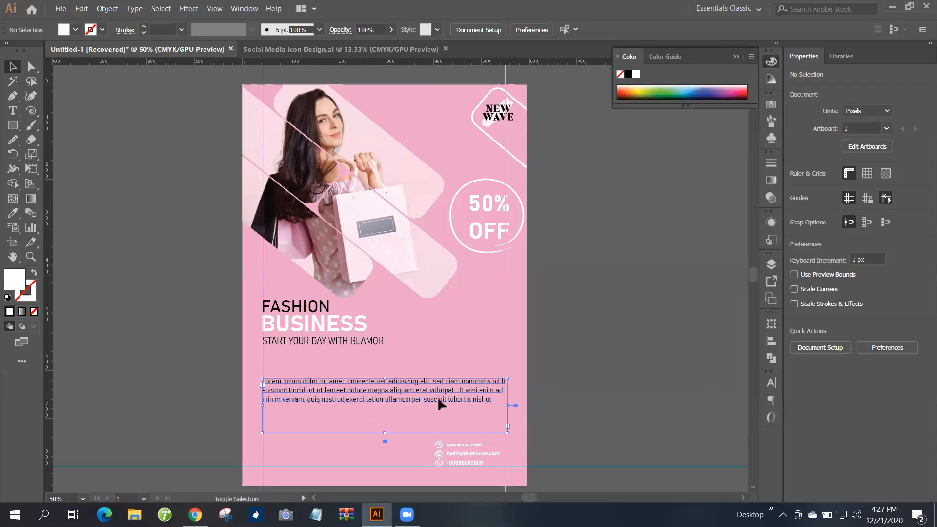
left_click(655, 384)
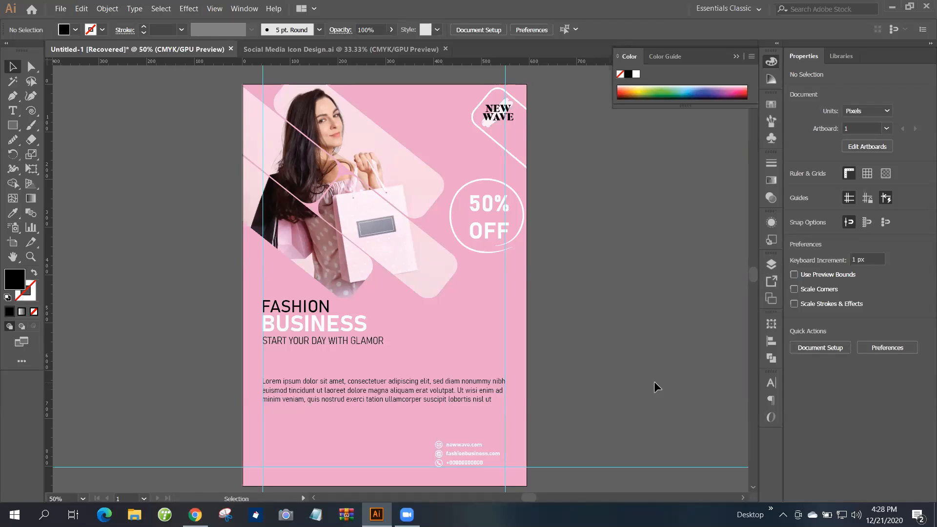
Set the Lorem ipsum paragraph's font size to 18 pt.
left_click(398, 401)
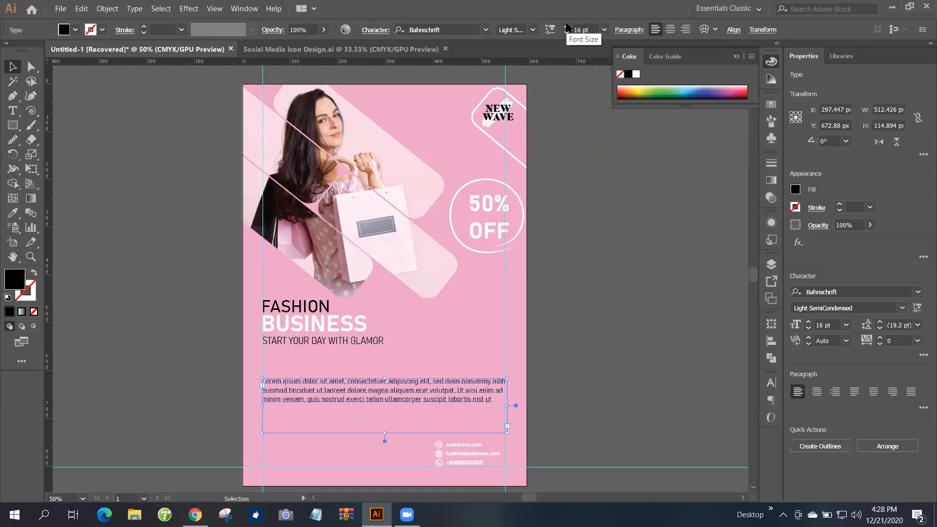
left_click(568, 27)
left_click(567, 28)
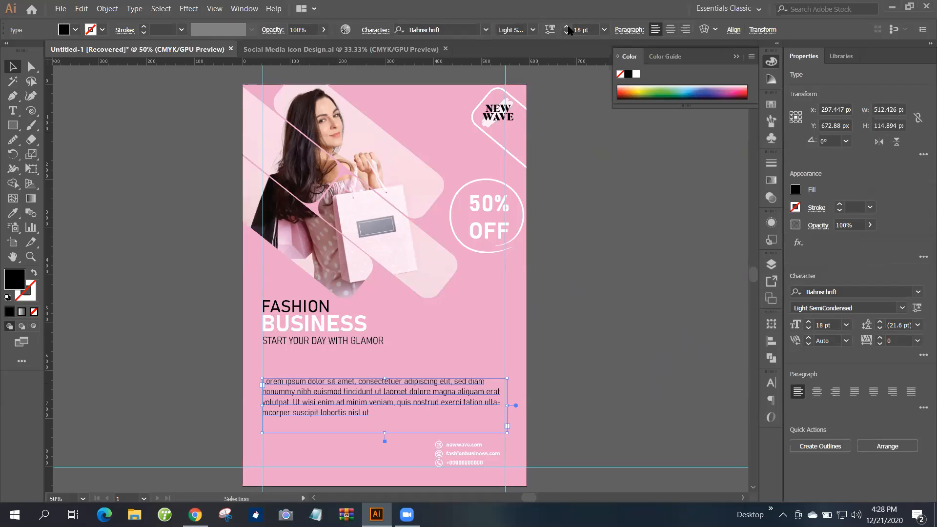
left_click(567, 27)
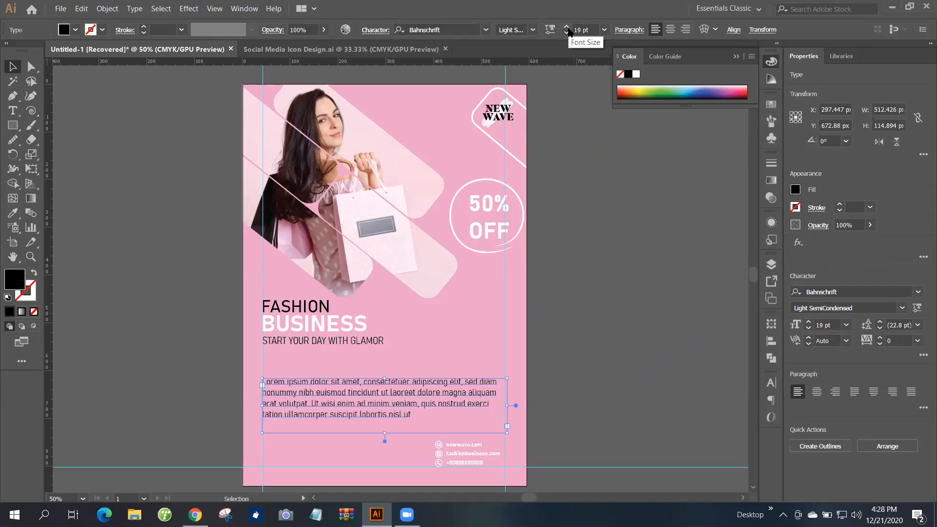
left_click(567, 33)
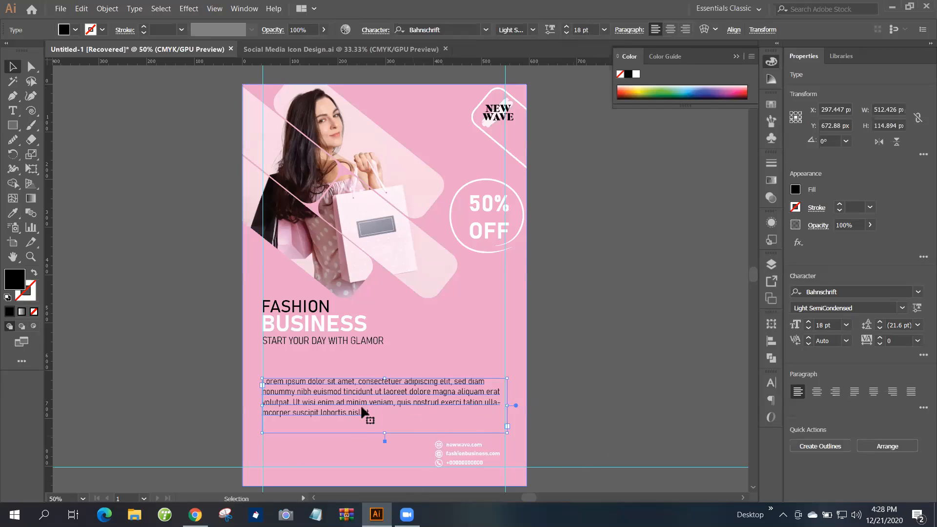
left_click(490, 317)
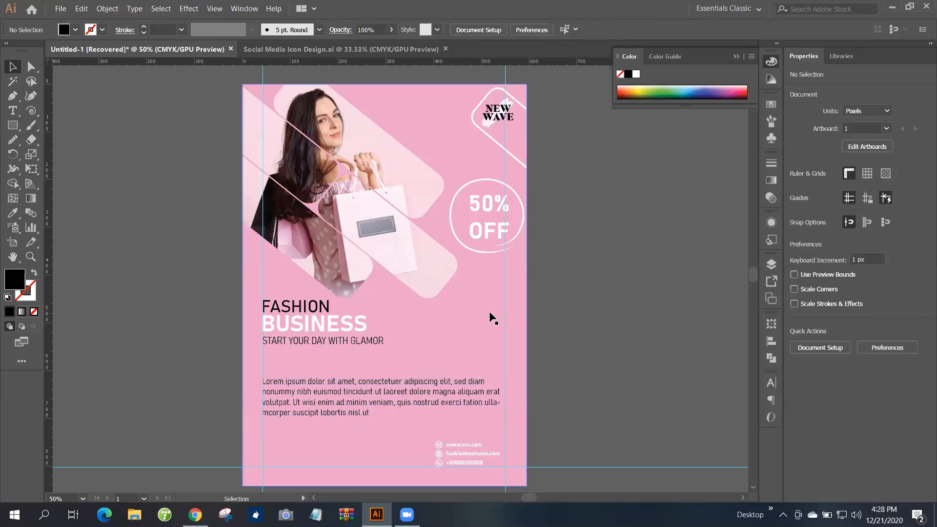
Move the two vertical margin guides outward, off both sides of the pink flyer's artboard.
left_click_drag(506, 314, 562, 312)
left_click_drag(263, 291, 187, 298)
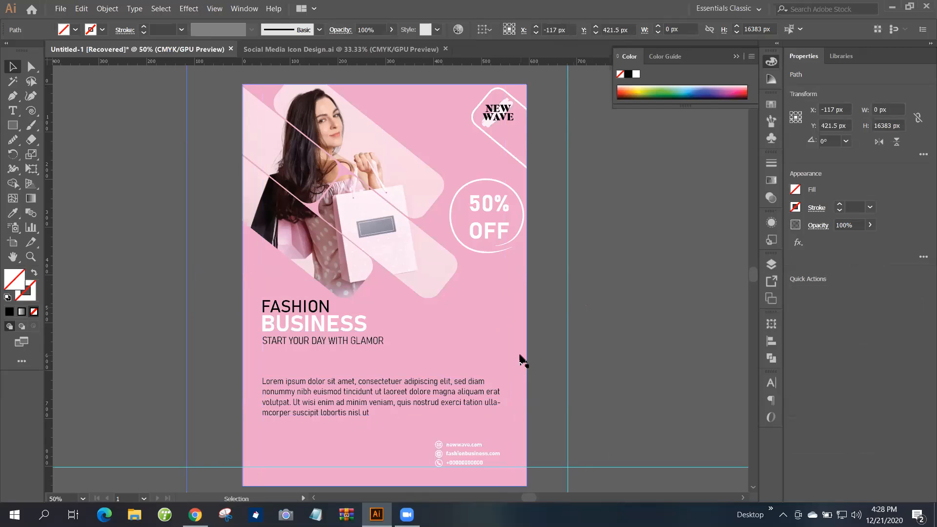
scroll(537, 344, "down", 1)
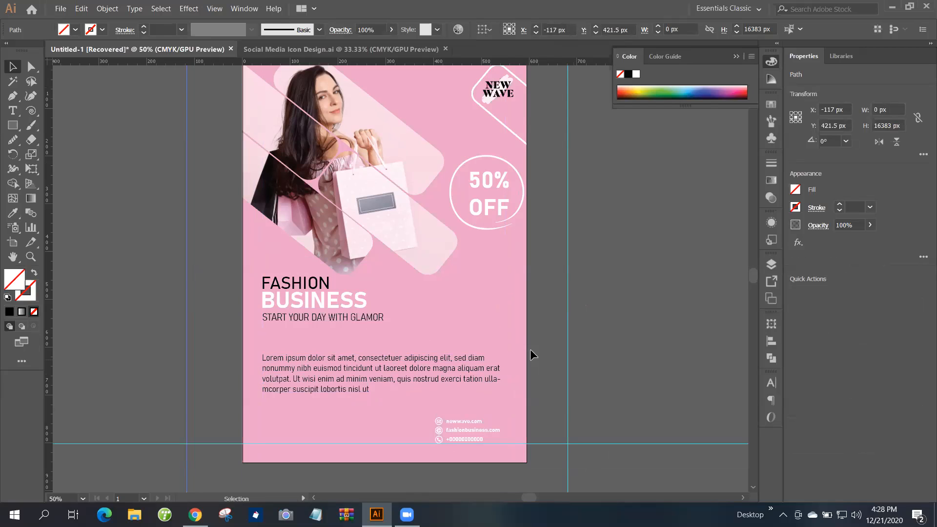
left_click(596, 485)
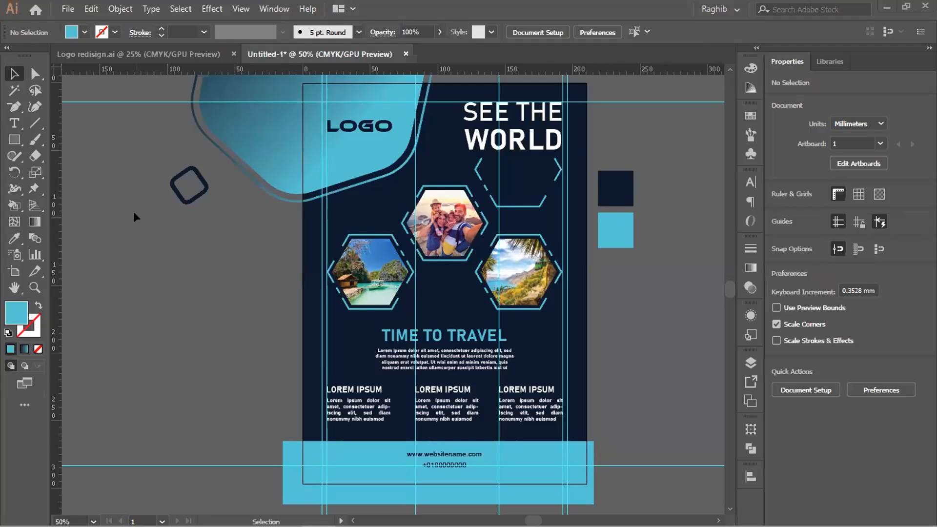
Move the light blue colour swatch to the pasteboard on the opposite side of the travel flyer.
scroll(136, 217, "up", 1)
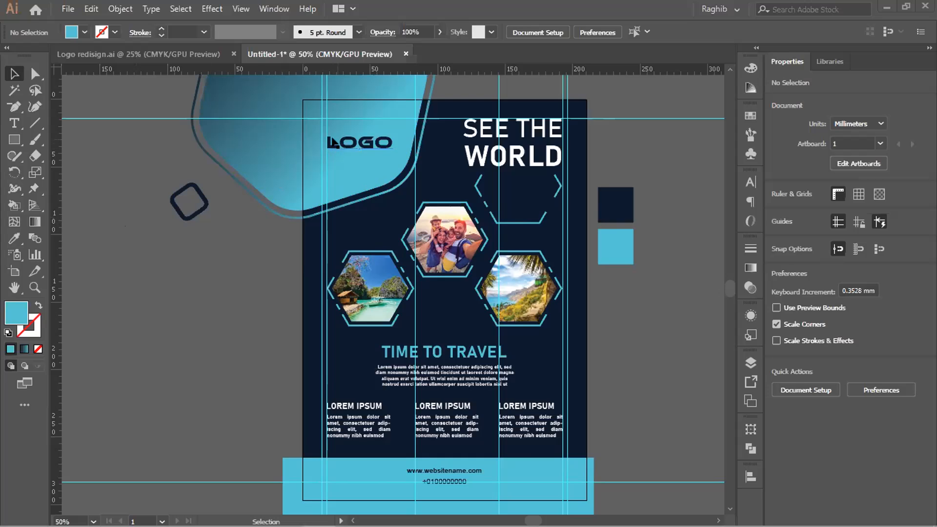
scroll(326, 144, "up", 1)
scroll(252, 165, "down", 1)
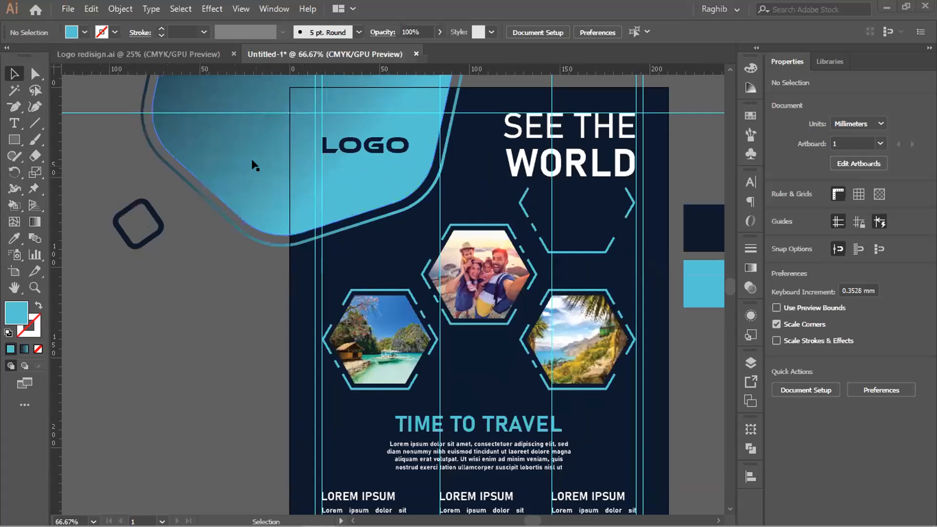
scroll(247, 155, "down", 2)
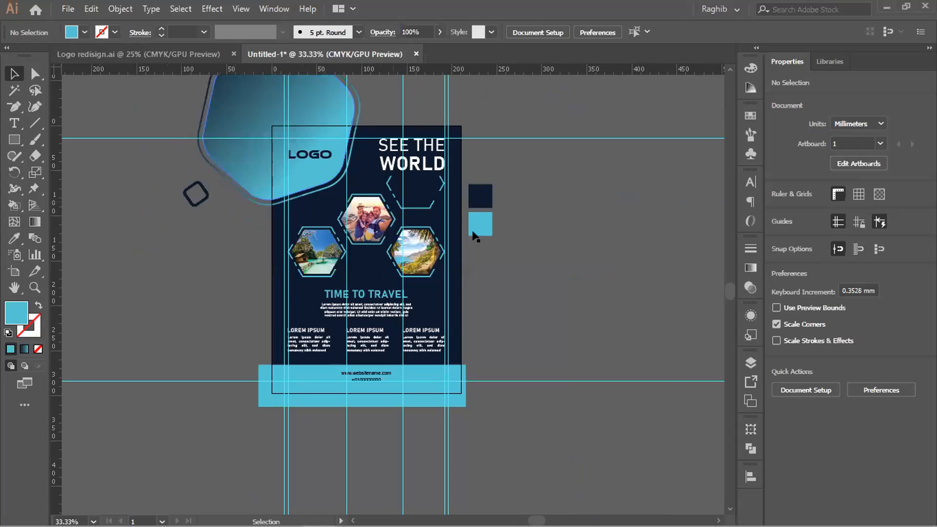
left_click_drag(479, 221, 199, 267)
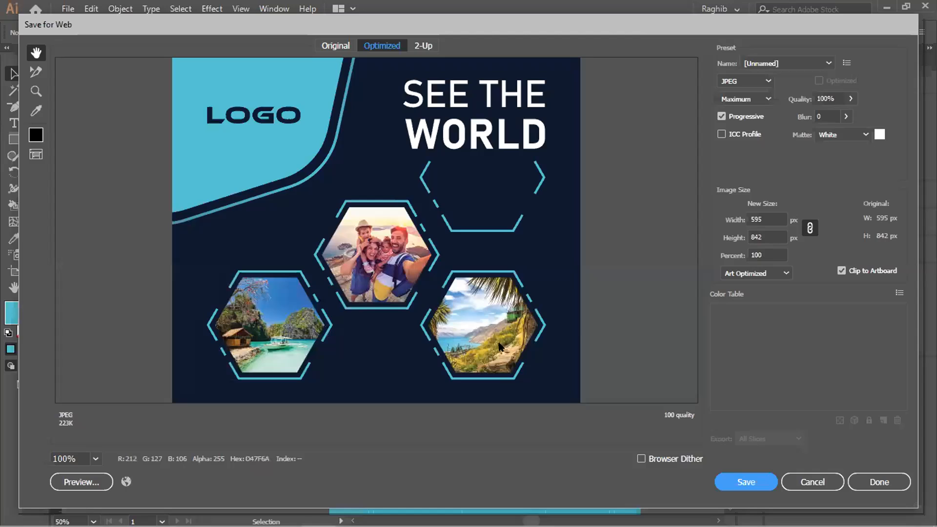
Save the web-optimized JPEG of the travel flyer in the Flyer folder, entering a file name that begins with Fl.
key("Return")
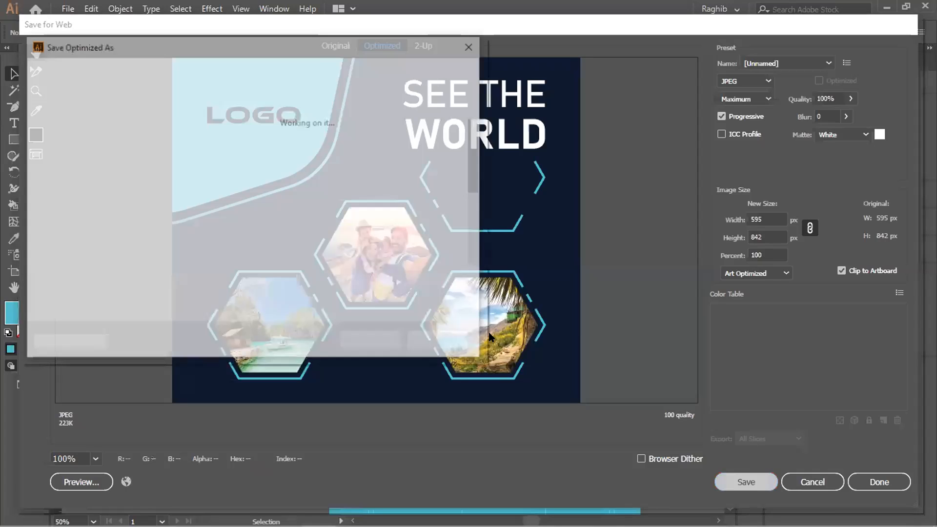
key("BackSpace")
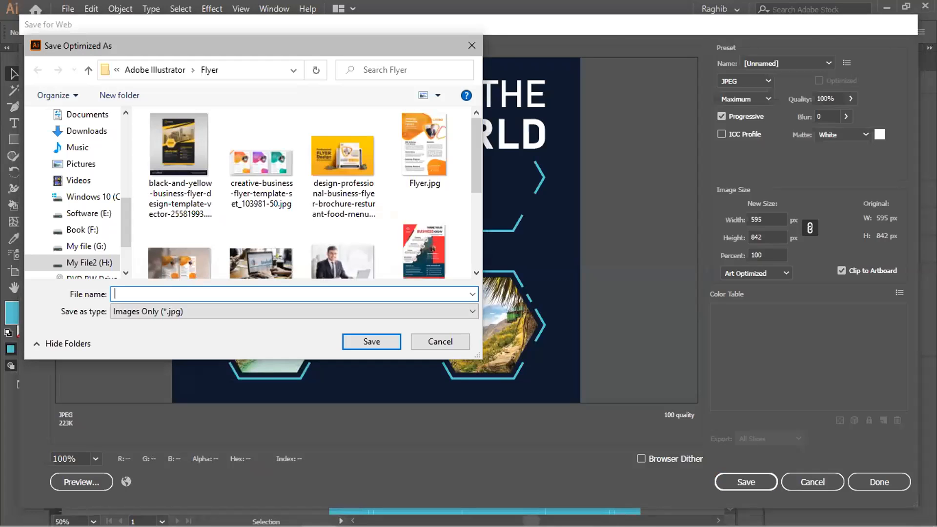
type("Fl")
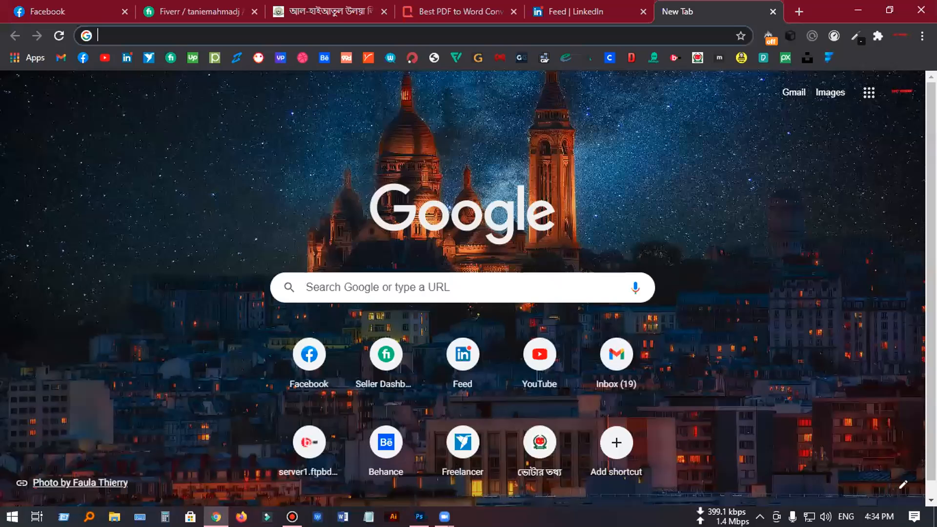
Search Google for light in the browser and show the image results.
type("light")
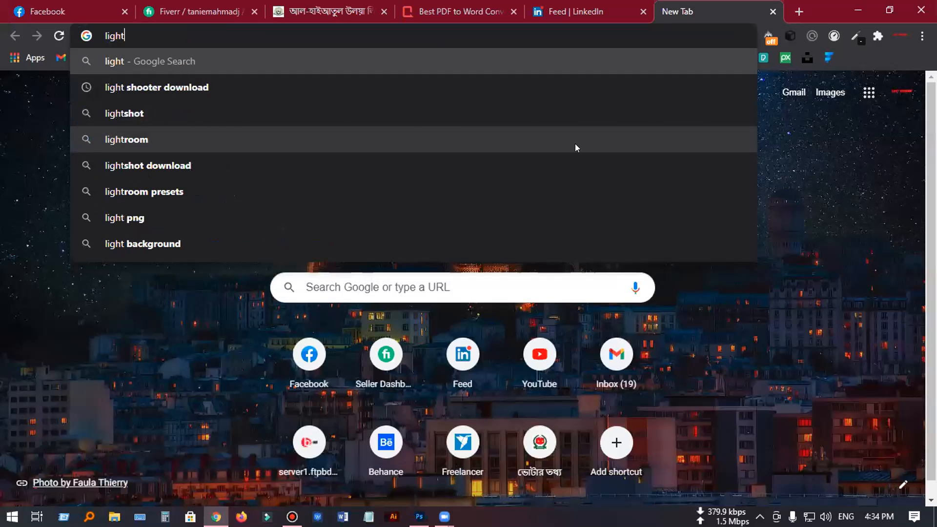
key("Return")
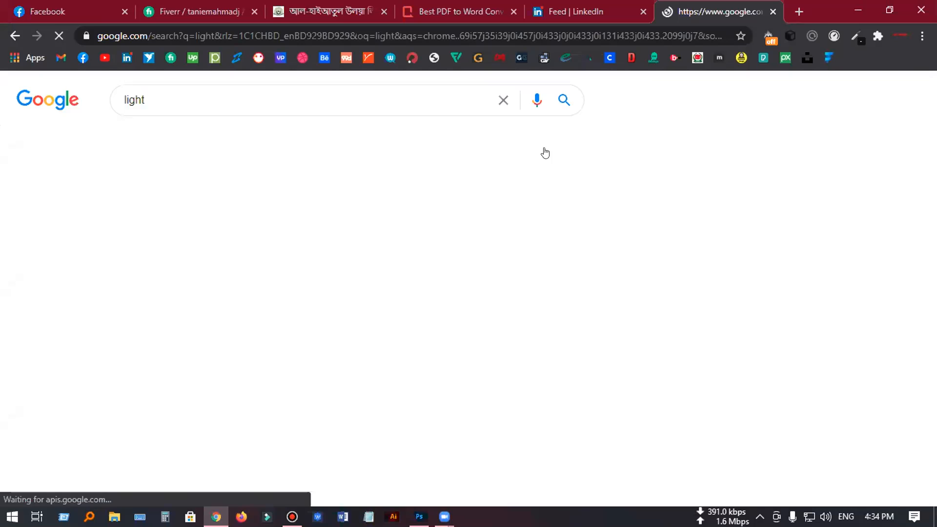
left_click(192, 141)
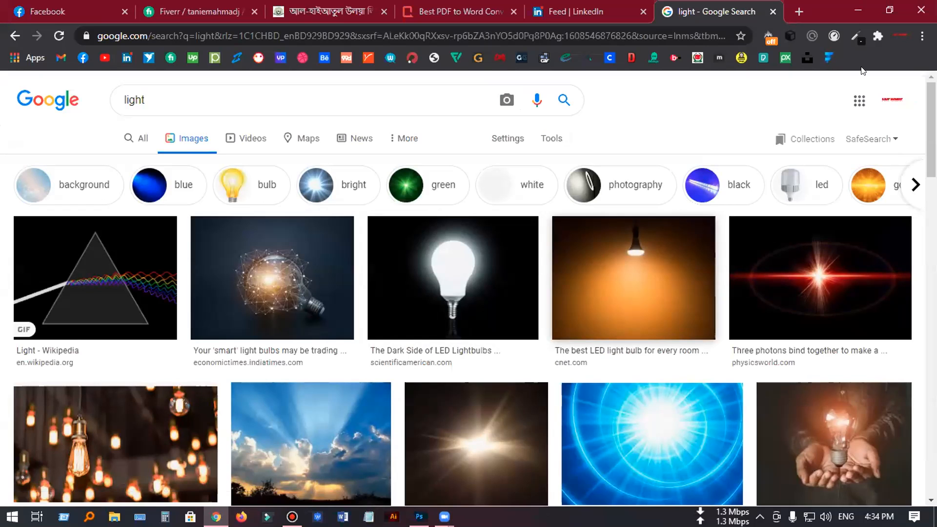
Examine the light image results for different kinds of light and glow, previewing the photo of three hanging bulbs.
scroll(469, 293, "down", 2)
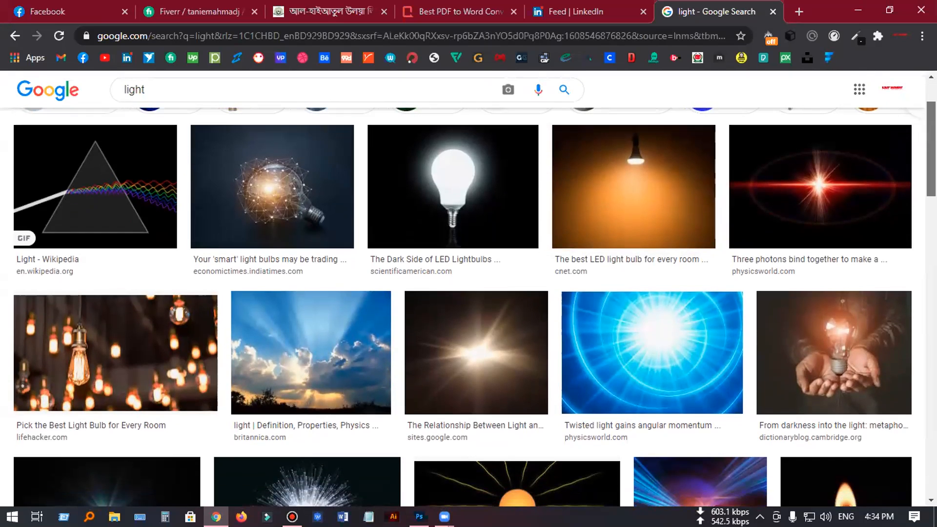
scroll(468, 293, "down", 2)
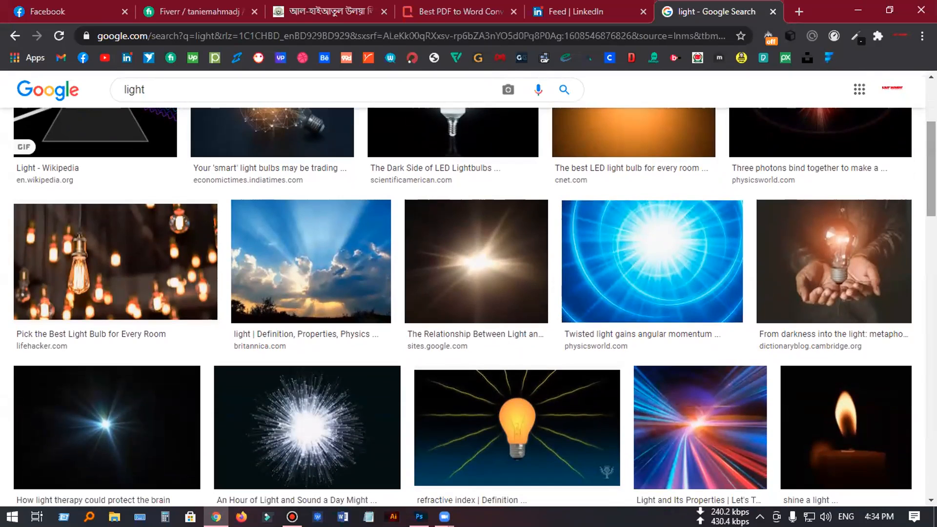
scroll(586, 234, "down", 3)
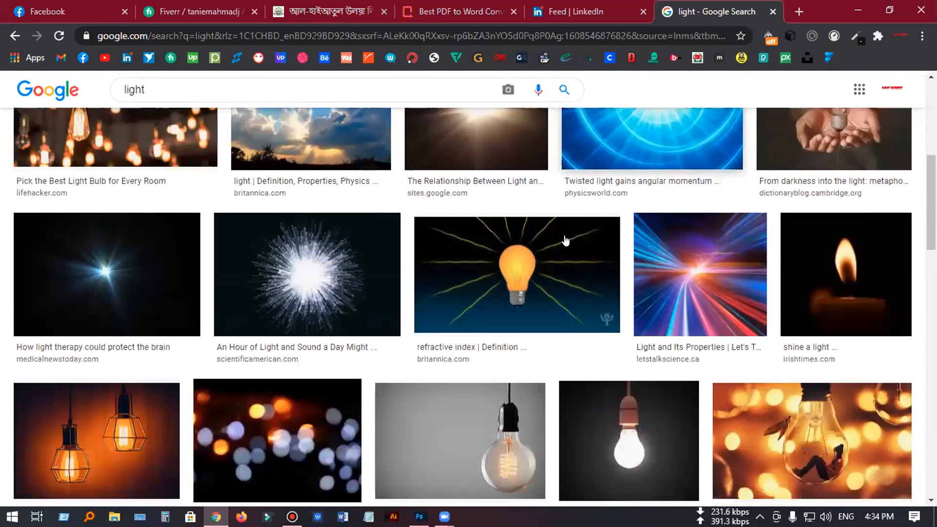
scroll(565, 240, "down", 1)
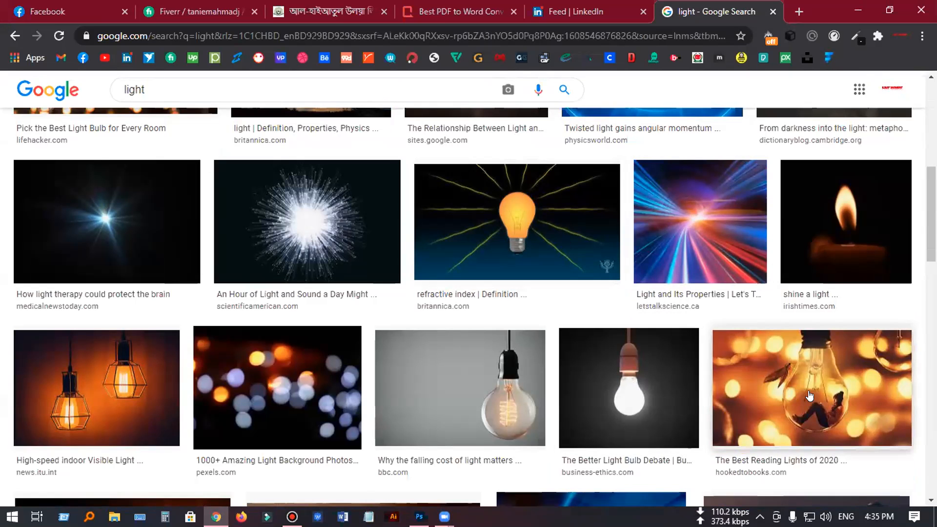
scroll(809, 395, "up", 8)
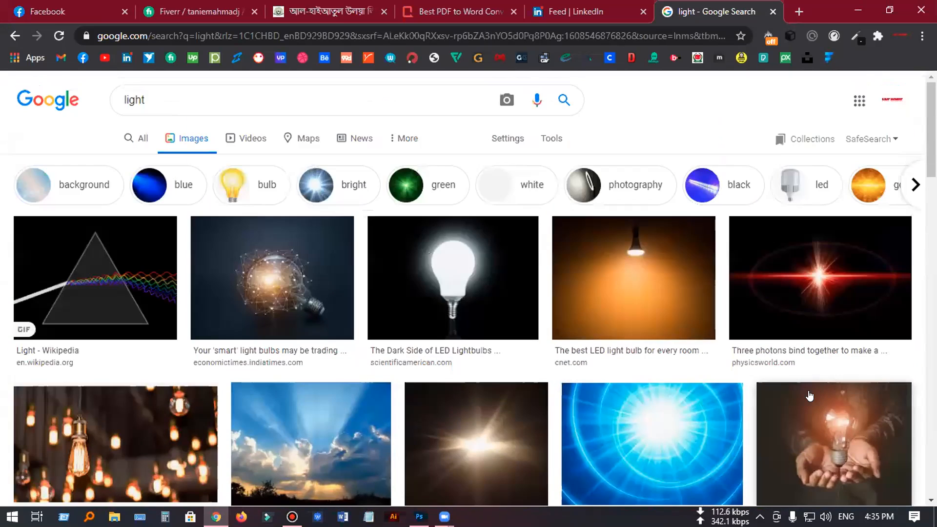
scroll(809, 395, "down", 10)
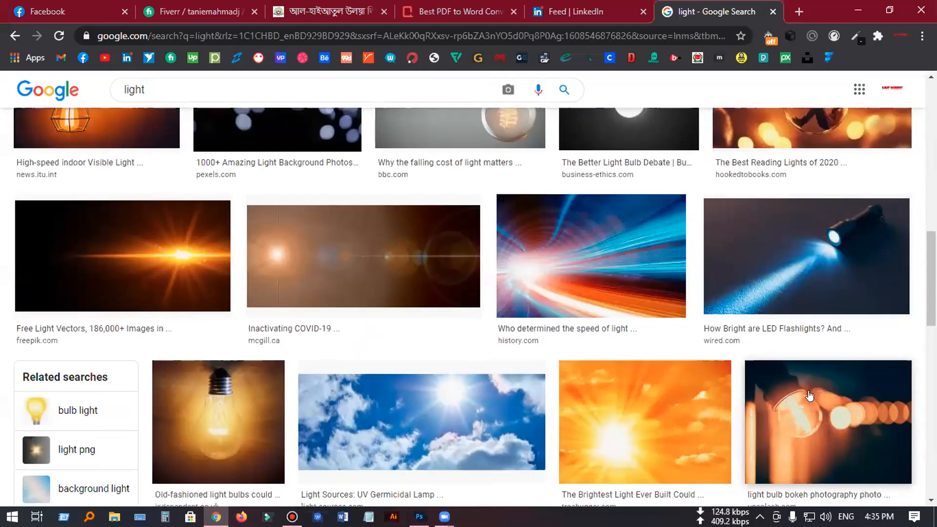
scroll(809, 396, "down", 4)
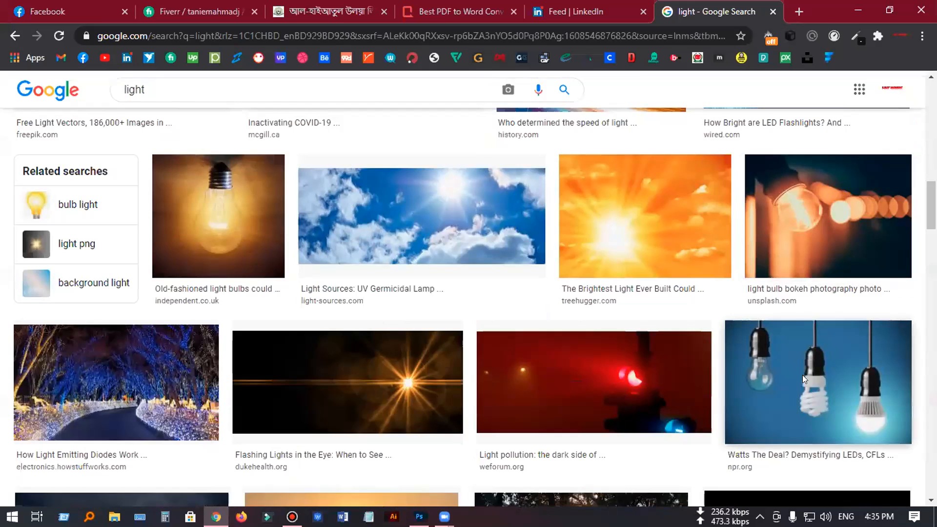
scroll(764, 238, "down", 2)
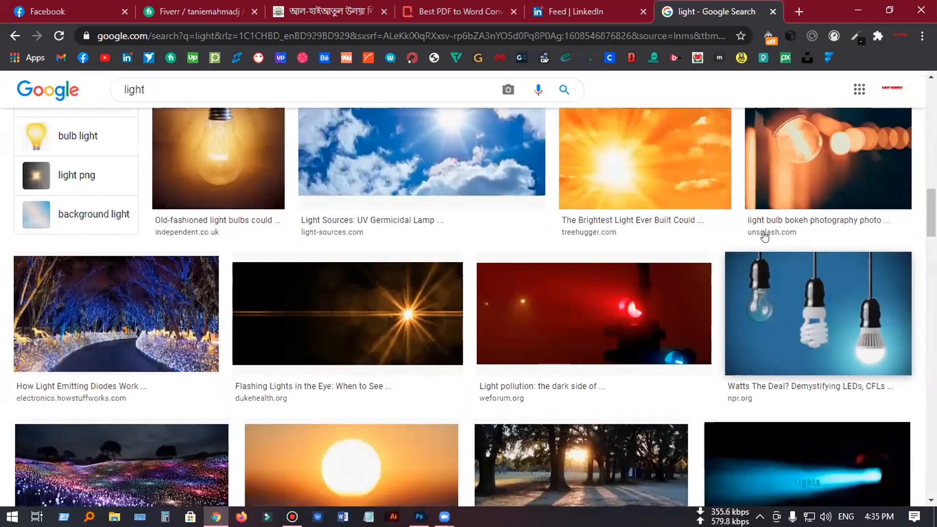
scroll(765, 238, "down", 2)
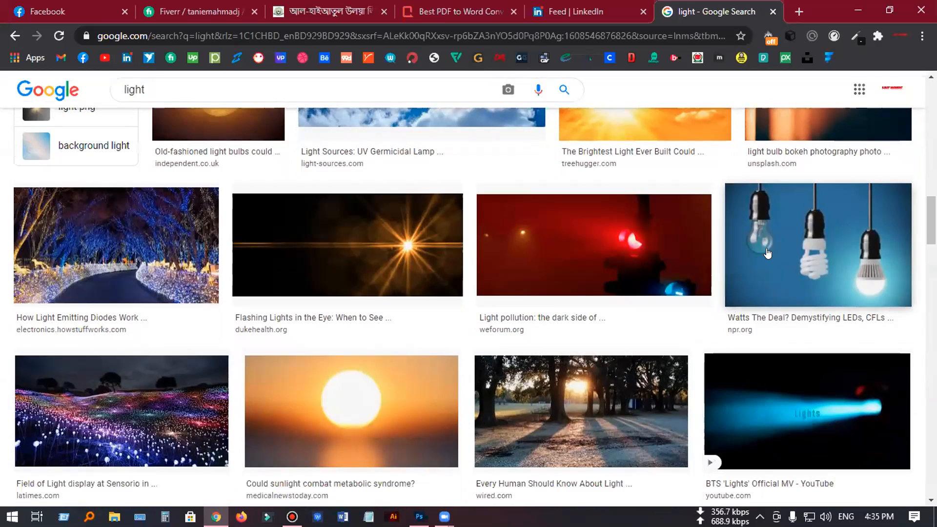
left_click(778, 251)
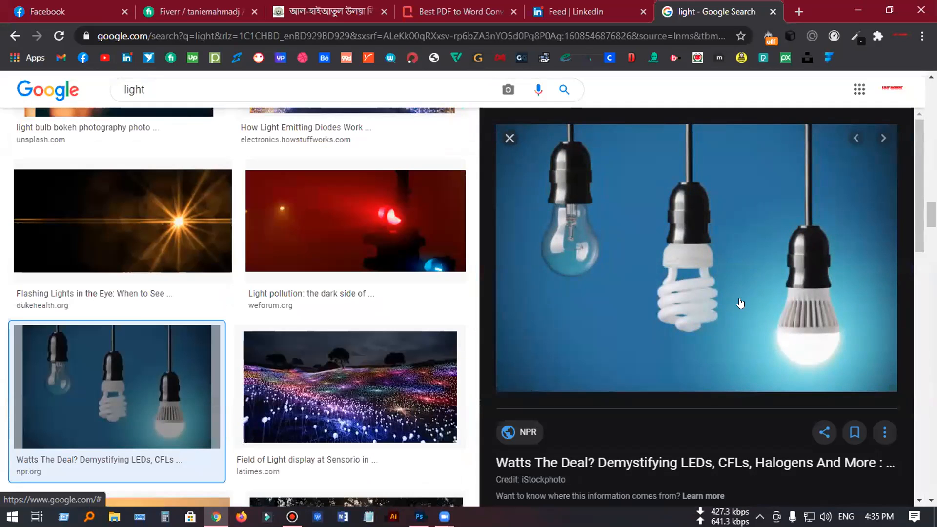
key("Escape")
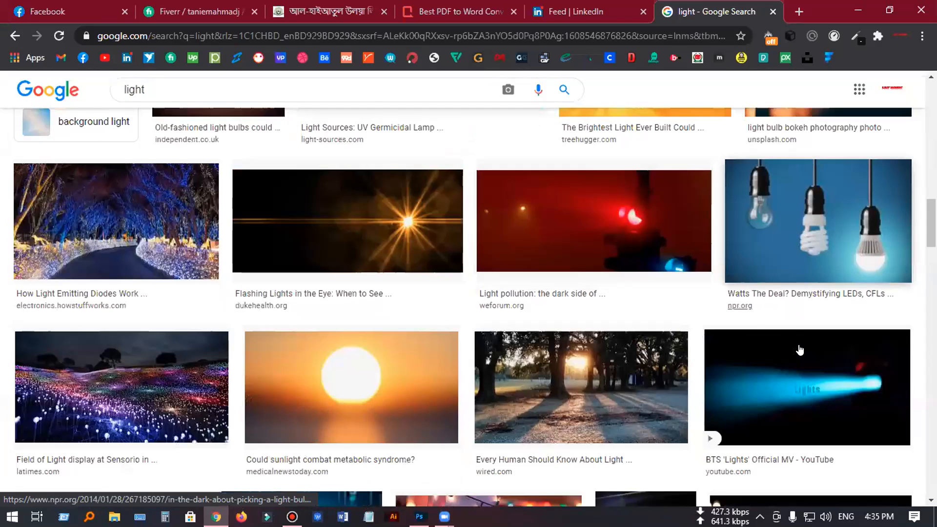
scroll(799, 347, "up", 1)
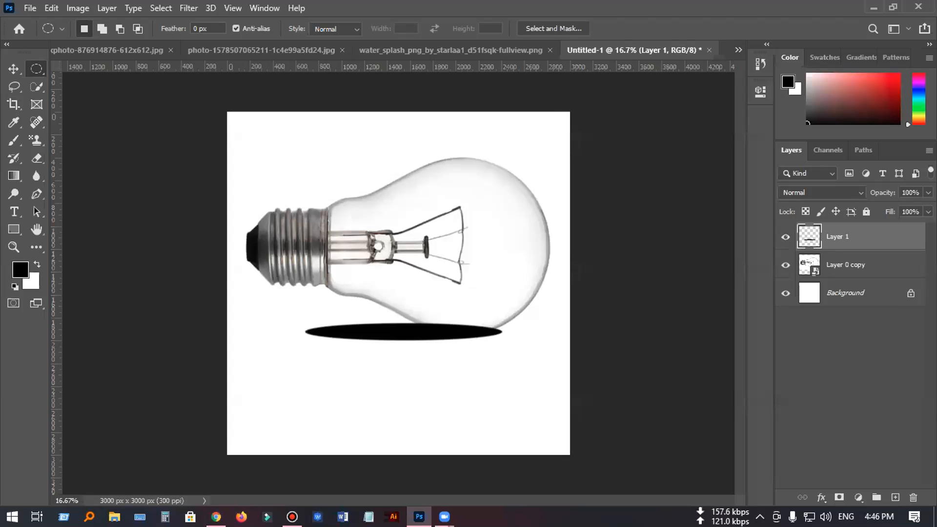
Lower the black ellipse layer's opacity to 20% and move the ellipse just beneath the round glass end of the bulb.
left_click(928, 211)
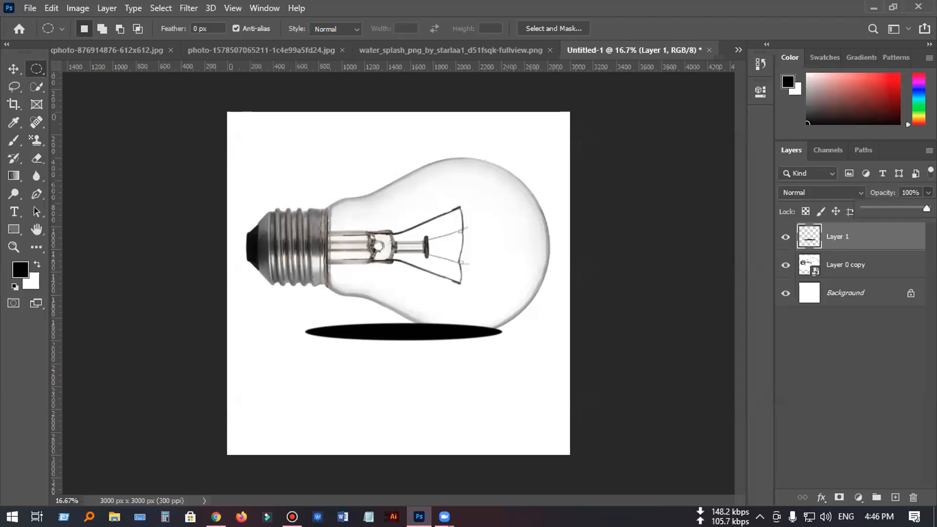
left_click_drag(925, 209, 876, 206)
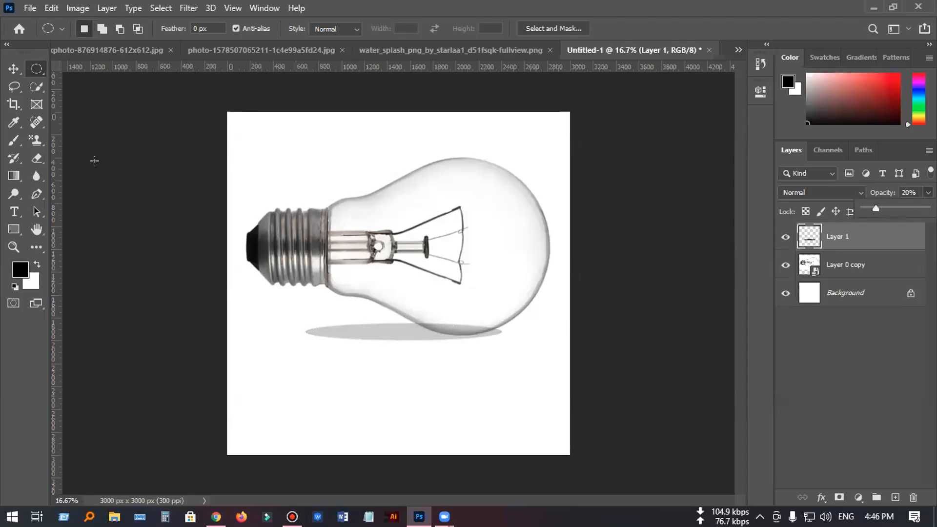
left_click(14, 69)
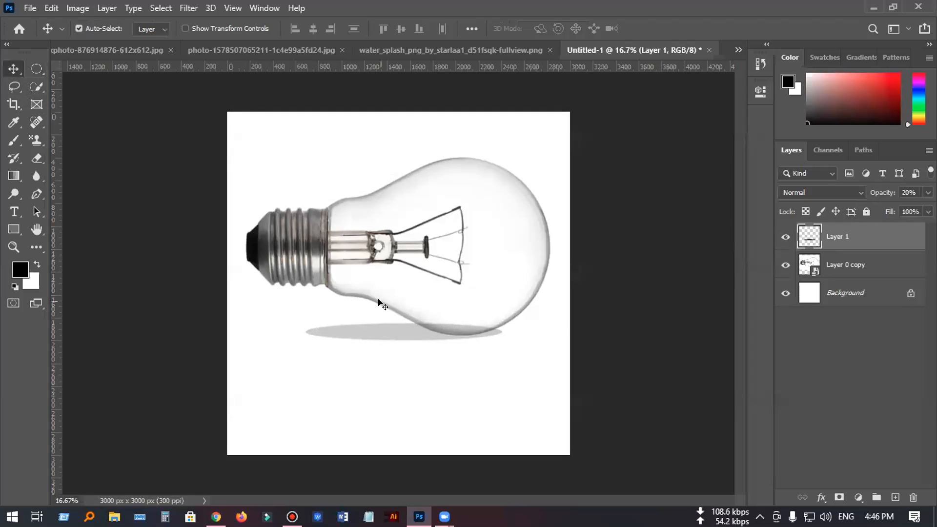
left_click_drag(392, 326, 451, 336)
key("ctrl")
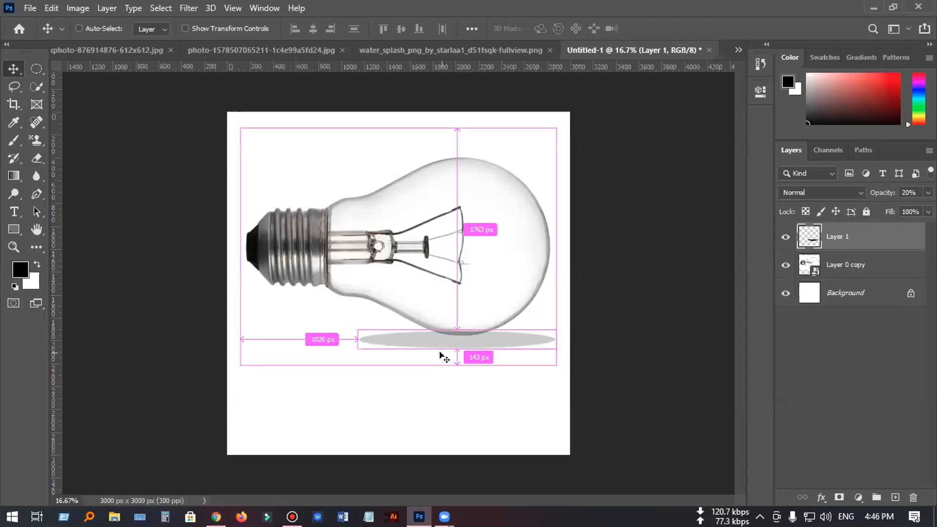
Scale the shadow ellipse proportionally to about 69% and shift it horizontally to X 2088 px, under the bulb's lowest point.
key("ctrl+t")
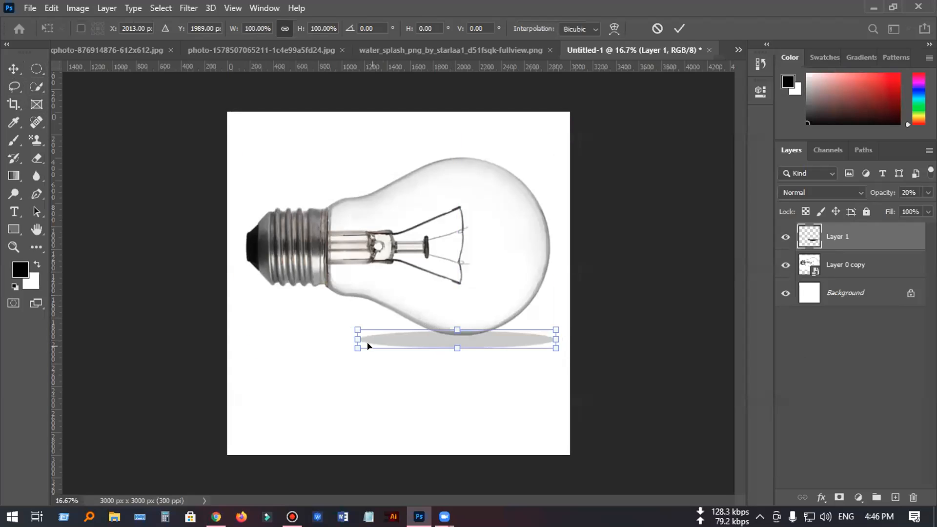
left_click_drag(350, 338, 419, 337)
key("shift+Left")
key("shift+Left")
key("shift+Left")
key("shift+Left")
key("shift+Left")
key("shift+Left")
key("shift+Left")
key("shift+Left")
key("shift+Left")
key("shift+Left")
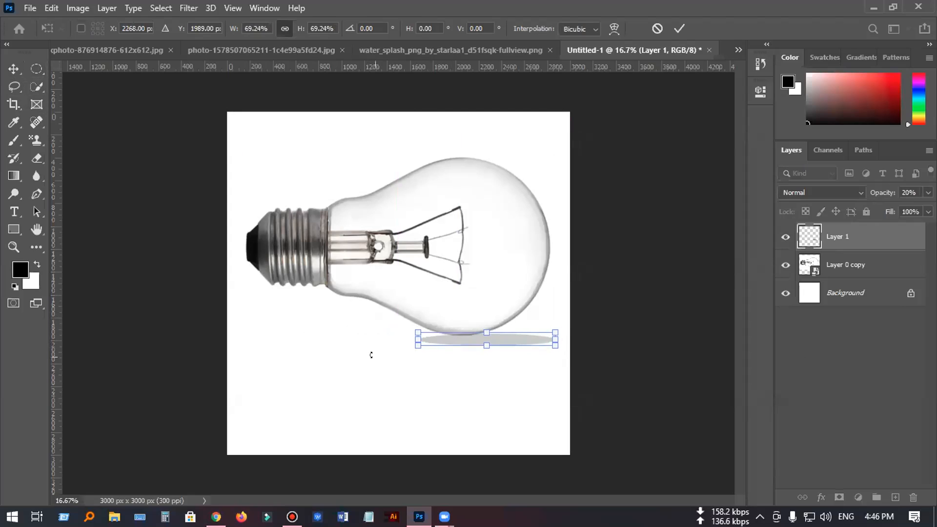
key("shift+Left")
key("shift+Left")
key("shift+Left")
key("shift+Left")
key("shift+Left")
key("shift+Left")
key("shift+Left")
key("shift+Left")
key("shift+Left")
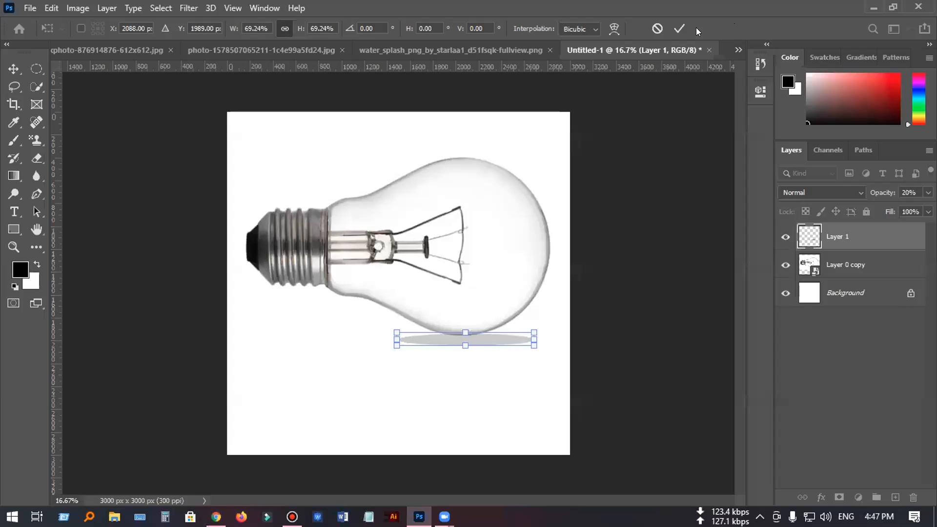
left_click(678, 28)
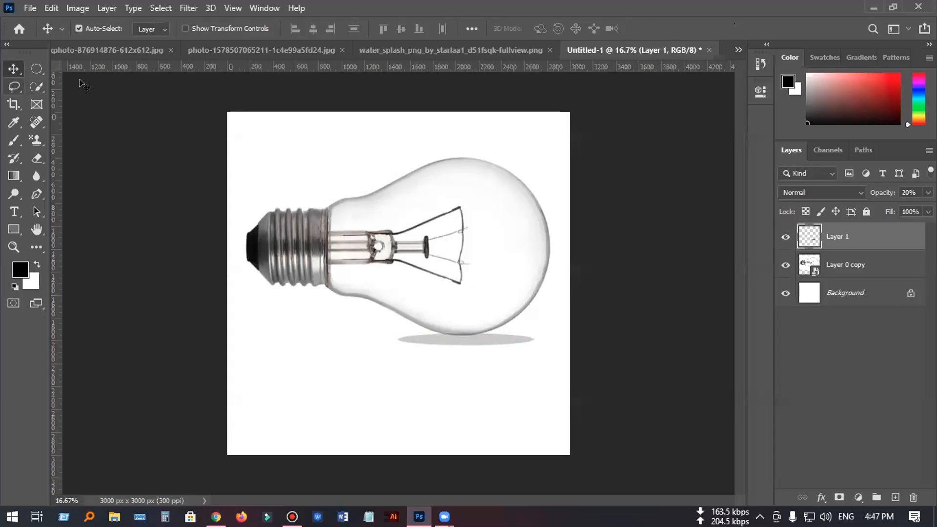
Outline the filament inside the bulb with a freehand Lasso selection.
left_click(14, 86)
left_click(45, 88)
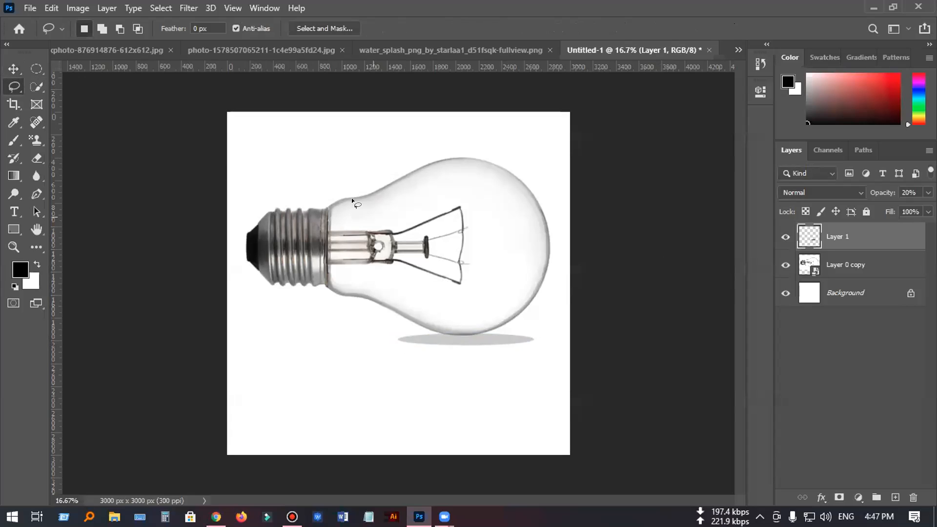
mouse_move(400, 268)
left_mouse_down()
mouse_move(450, 293)
mouse_move(474, 271)
mouse_move(483, 214)
mouse_move(453, 194)
mouse_move(435, 195)
mouse_move(397, 232)
mouse_move(399, 266)
left_mouse_up()
Try a Content-Aware fill of the filament selection on the ellipse's layer and undo it.
right_click(432, 248)
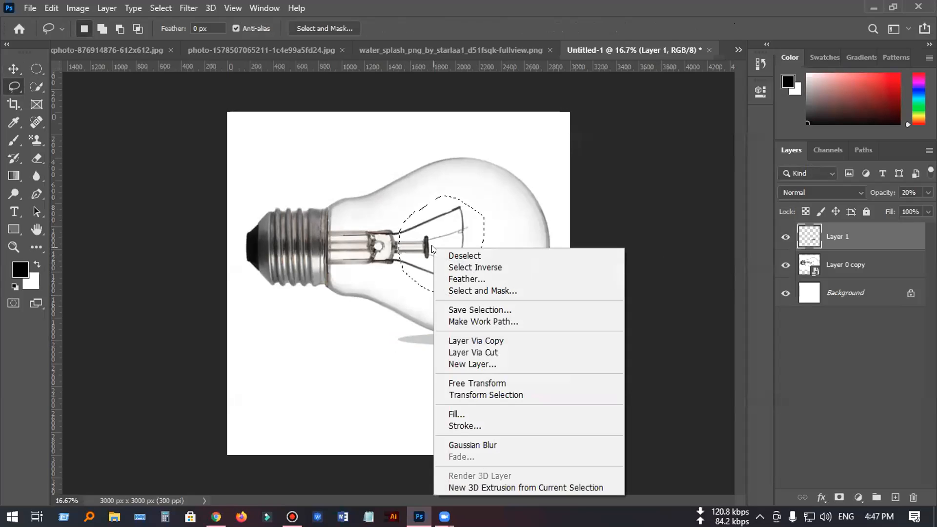
left_click(482, 410)
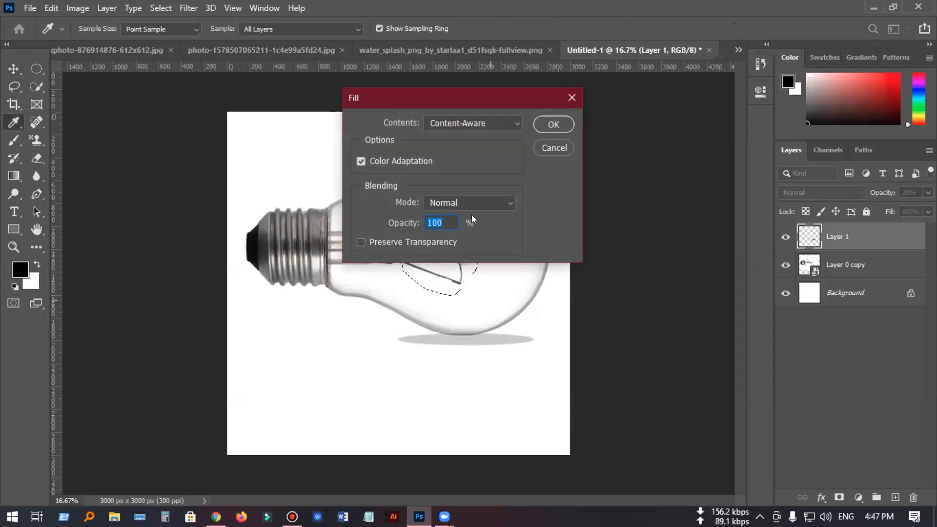
left_click(554, 125)
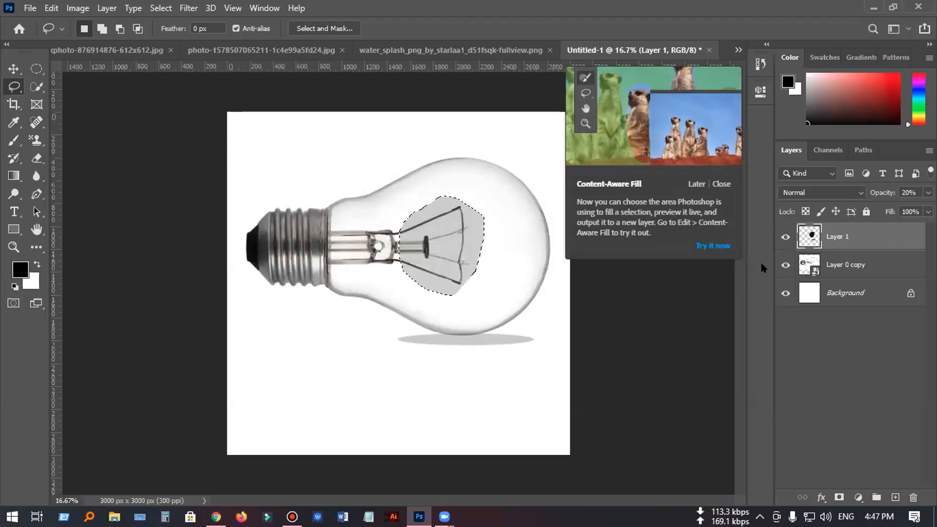
key("ctrl+z")
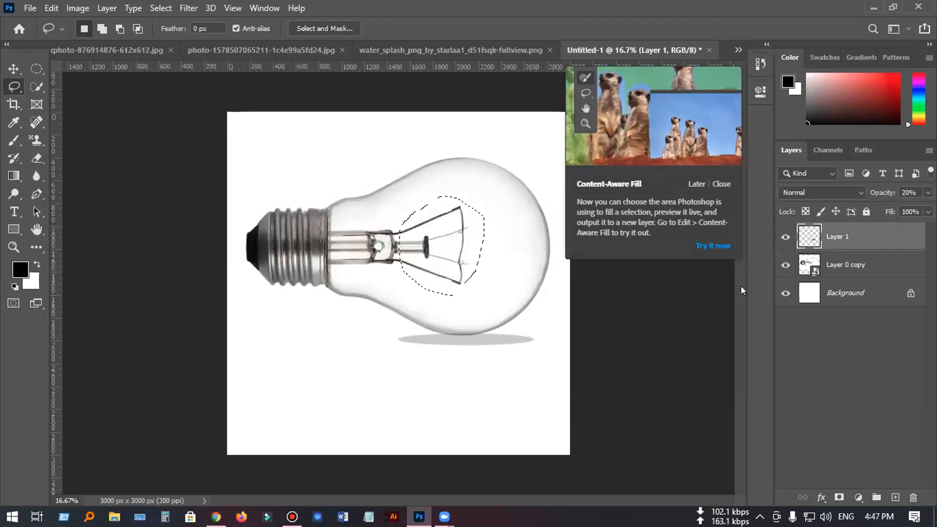
Rasterize the Layer 0 copy bulb layer, fill the filament selection with Content-Aware at 100% opacity, and deselect.
left_click(854, 262)
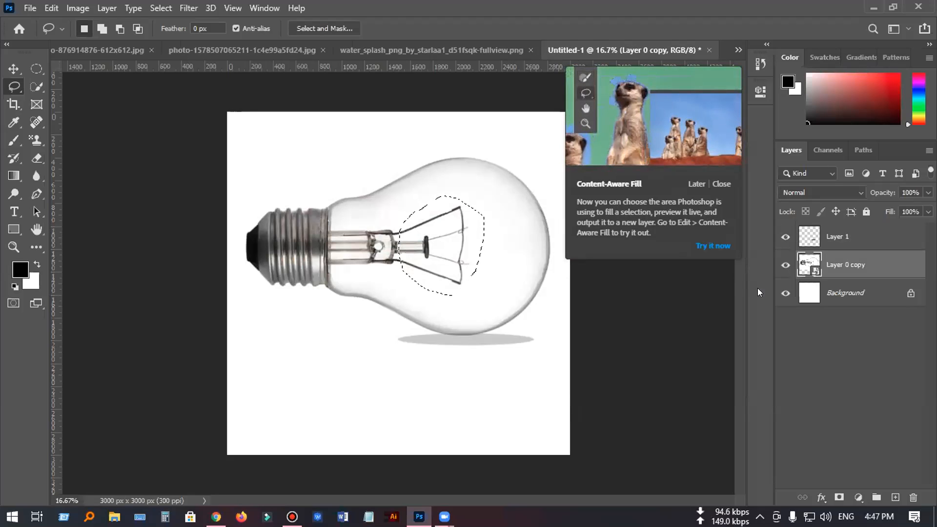
right_click(848, 259)
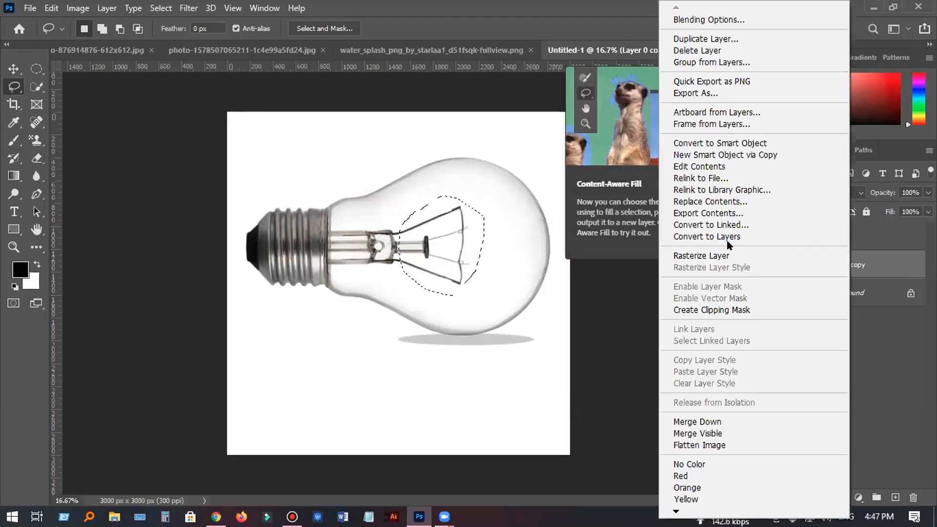
left_click(680, 255)
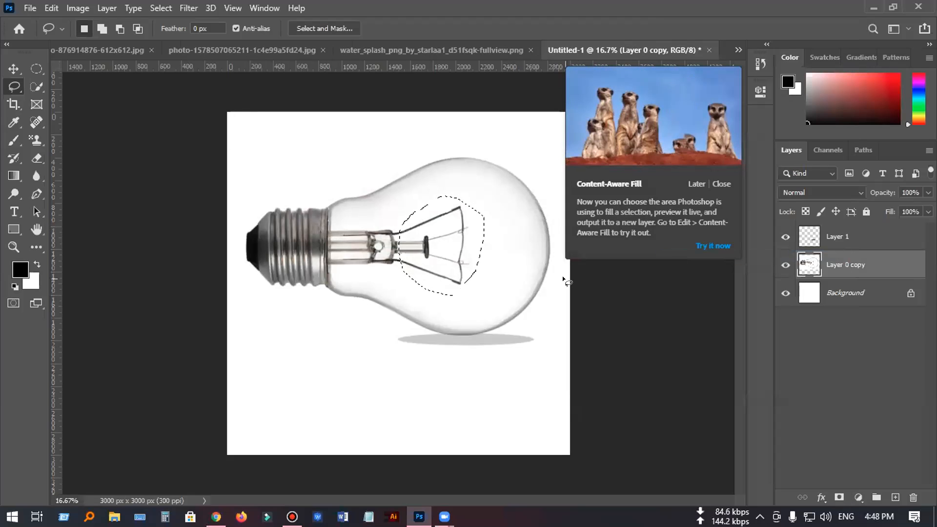
right_click(467, 240)
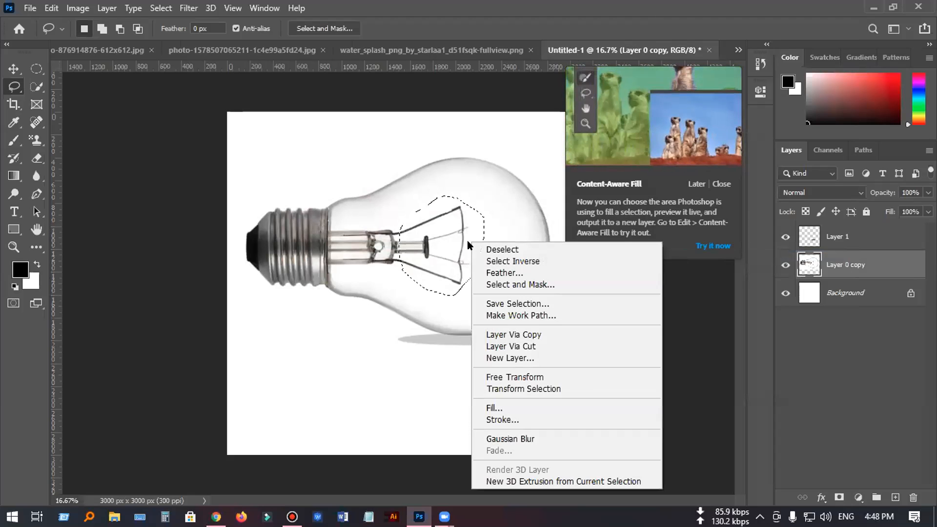
left_click(496, 407)
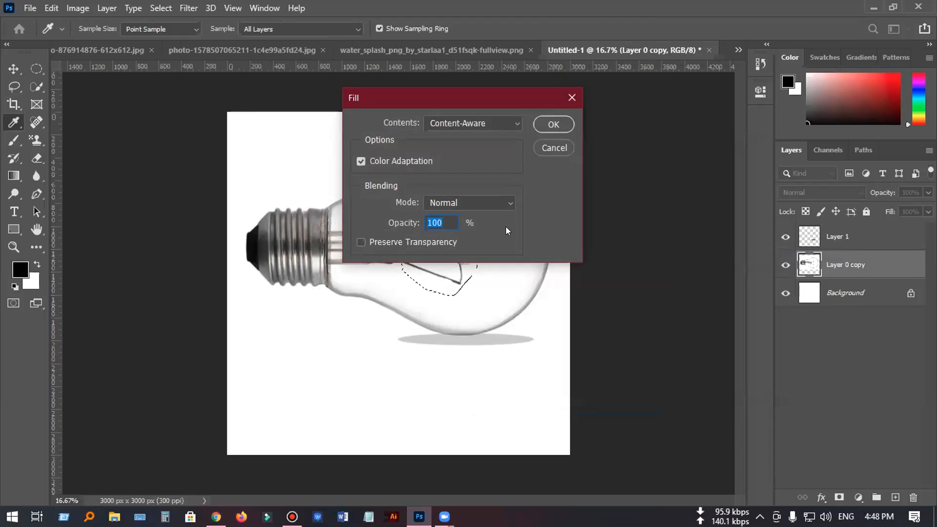
left_click(554, 125)
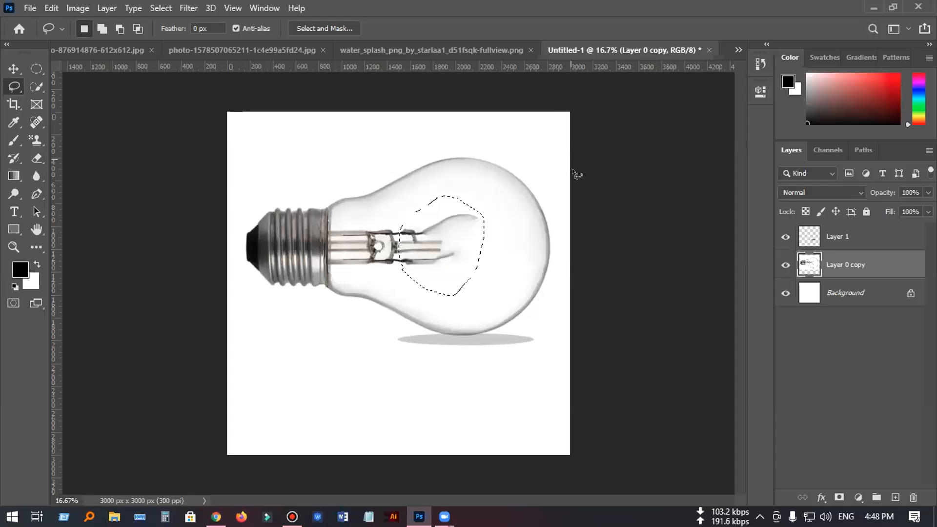
key("ctrl+d")
Lasso the leftover filament and support wires inside the glass, fill the area with Content-Aware, and deselect.
mouse_move(483, 213)
left_mouse_down()
mouse_move(440, 187)
mouse_move(410, 193)
mouse_move(389, 235)
left_mouse_up()
mouse_move(389, 270)
left_mouse_down()
mouse_move(425, 281)
mouse_move(469, 246)
left_mouse_up()
right_click(422, 224)
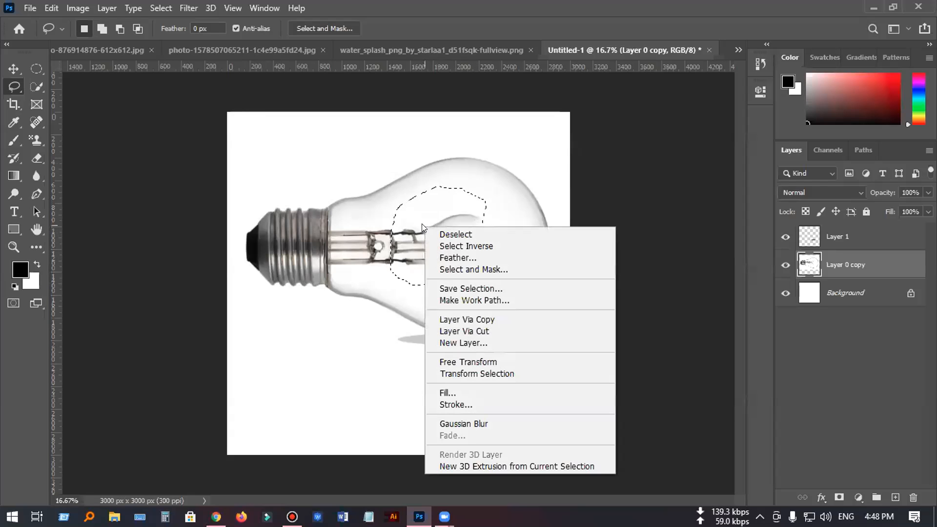
left_click(443, 387)
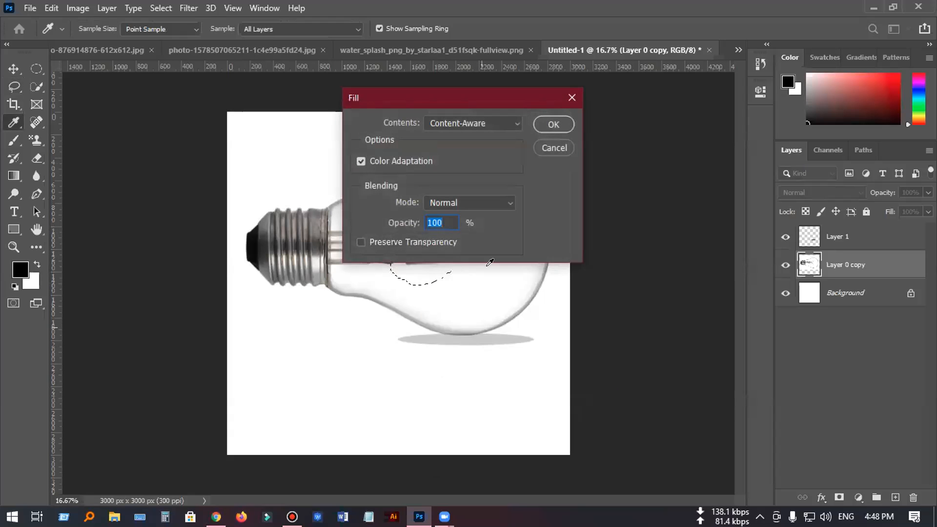
left_click(553, 125)
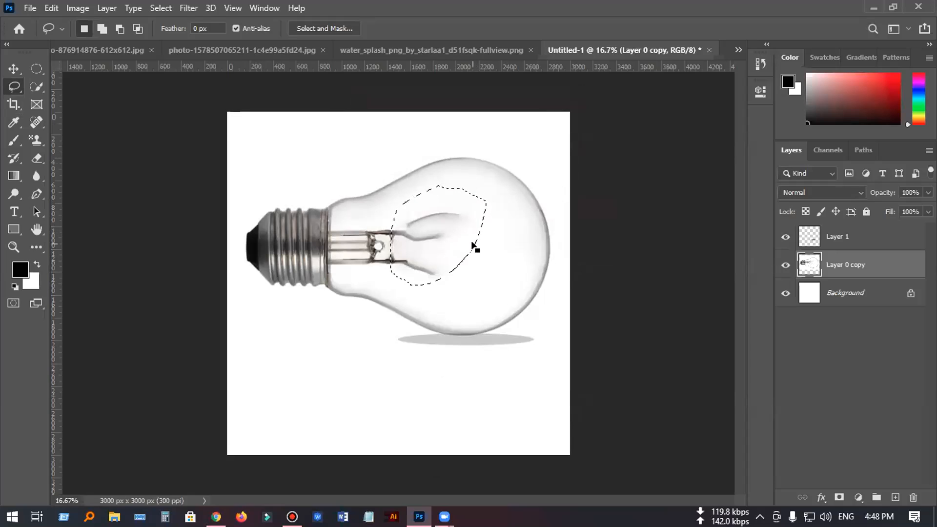
key("ctrl+d")
Lasso the remaining curved wire traces in the middle of the bulb, replace them with a Content-Aware fill, and deselect.
mouse_move(451, 180)
left_mouse_down()
mouse_move(388, 216)
mouse_move(387, 271)
mouse_move(411, 284)
mouse_move(435, 280)
mouse_move(464, 239)
mouse_move(463, 203)
mouse_move(445, 184)
left_mouse_up()
right_click(434, 228)
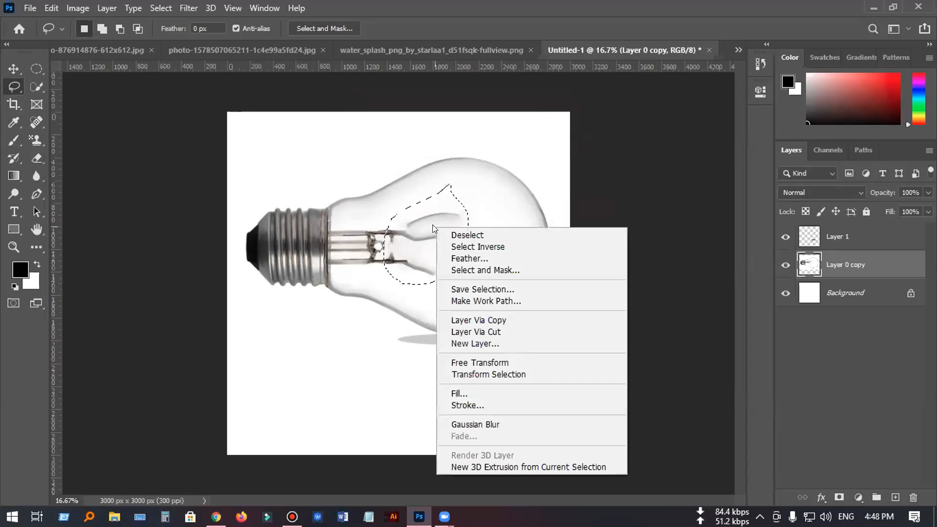
left_click(454, 393)
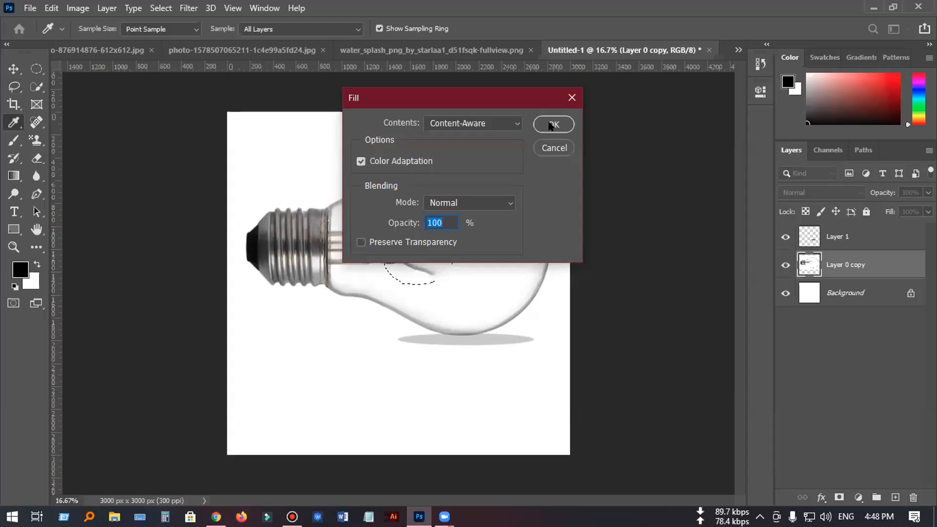
left_click(551, 125)
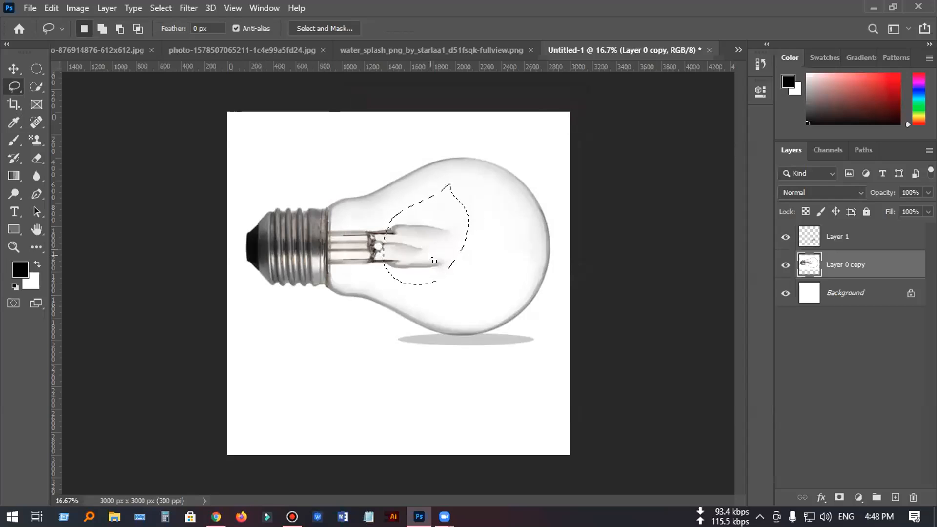
key("ctrl+d")
Lasso the end of the inner glass stem with the smudged traces, apply a Content-Aware fill, and clear the selection.
mouse_move(389, 204)
left_mouse_down()
mouse_move(364, 225)
mouse_move(357, 253)
mouse_move(368, 278)
mouse_move(407, 293)
left_mouse_up()
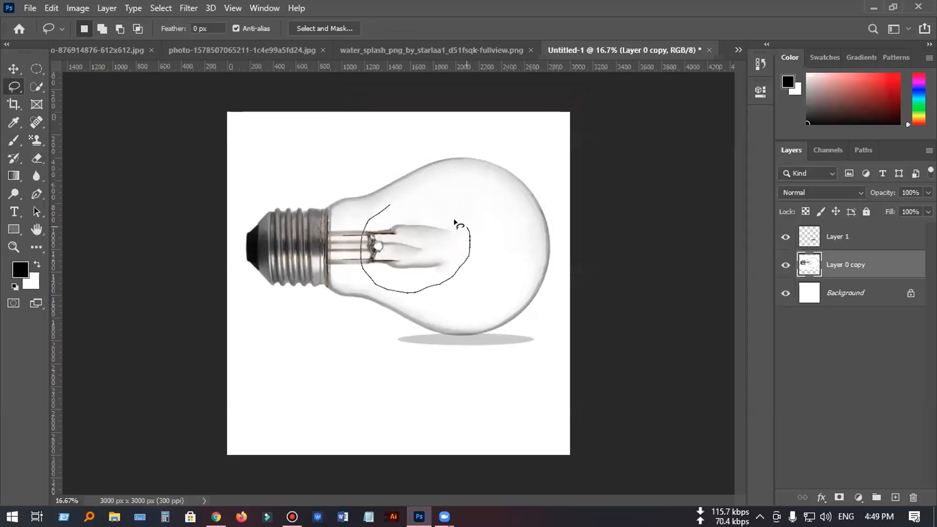
left_click_drag(397, 199, 388, 203)
right_click(401, 234)
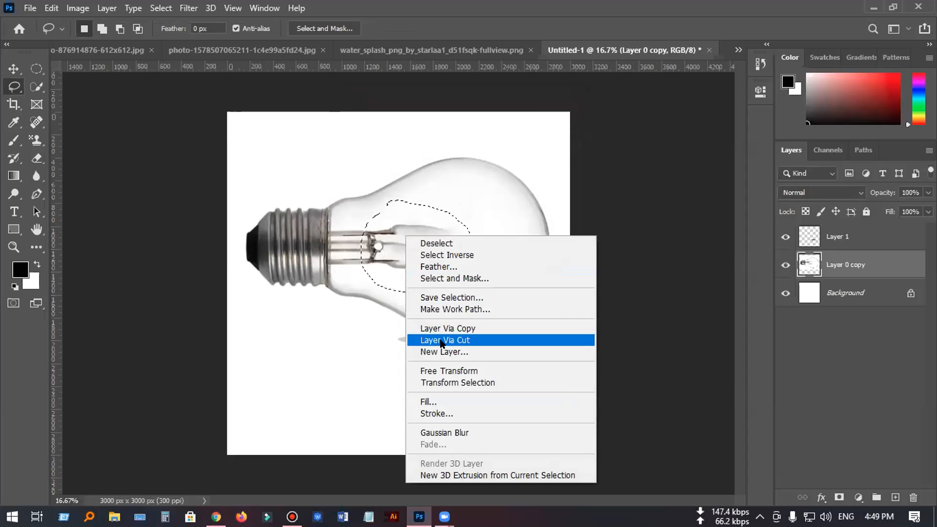
left_click(441, 398)
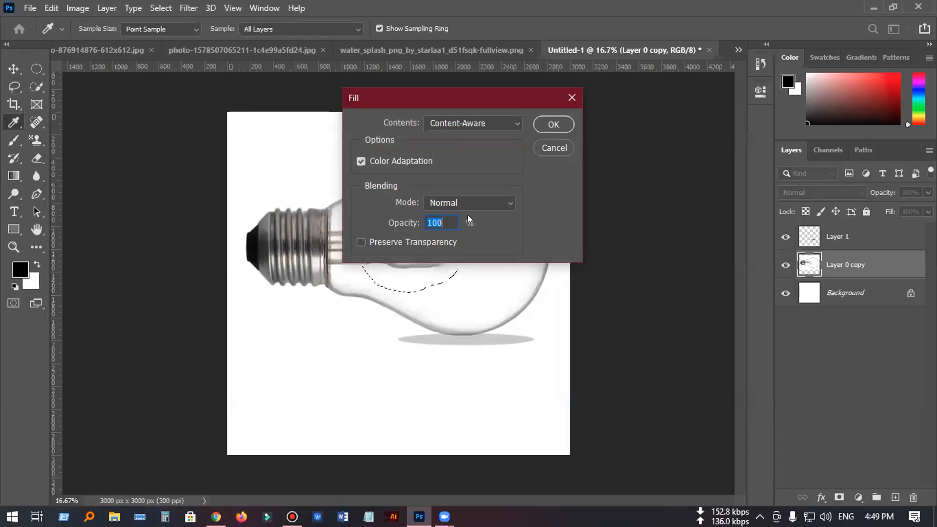
left_click(562, 123)
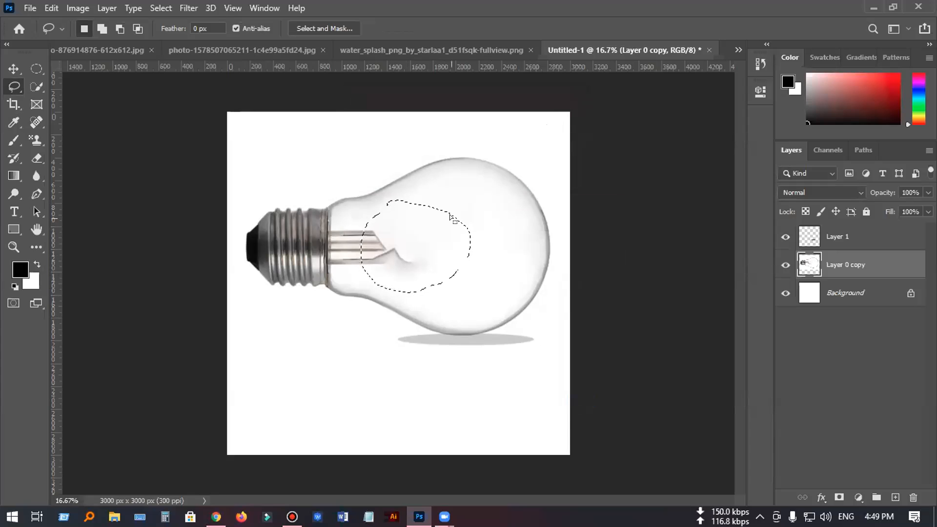
left_click(684, 95, "ctrl")
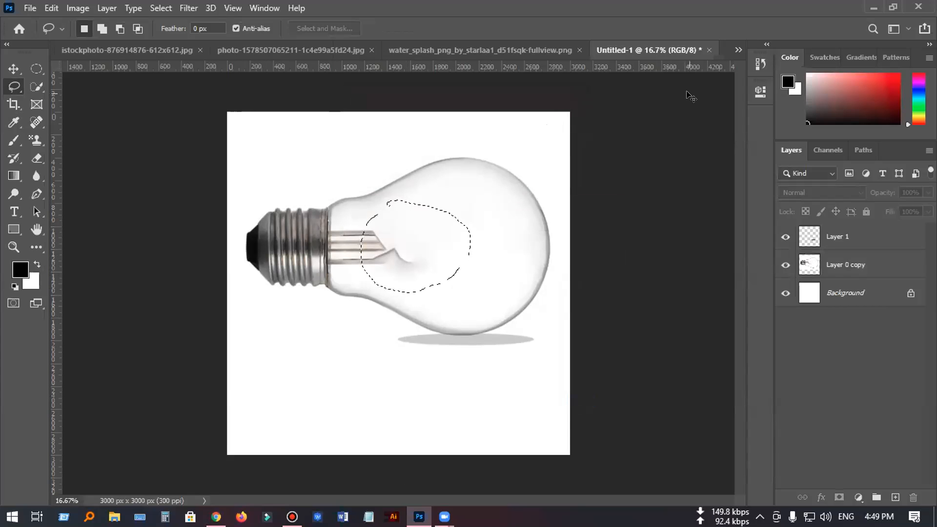
key("ctrl+d")
Clone clean glass over the smudge at the inner stem's tip on Layer 0 copy with a 175 px Clone Stamp.
left_click(37, 141)
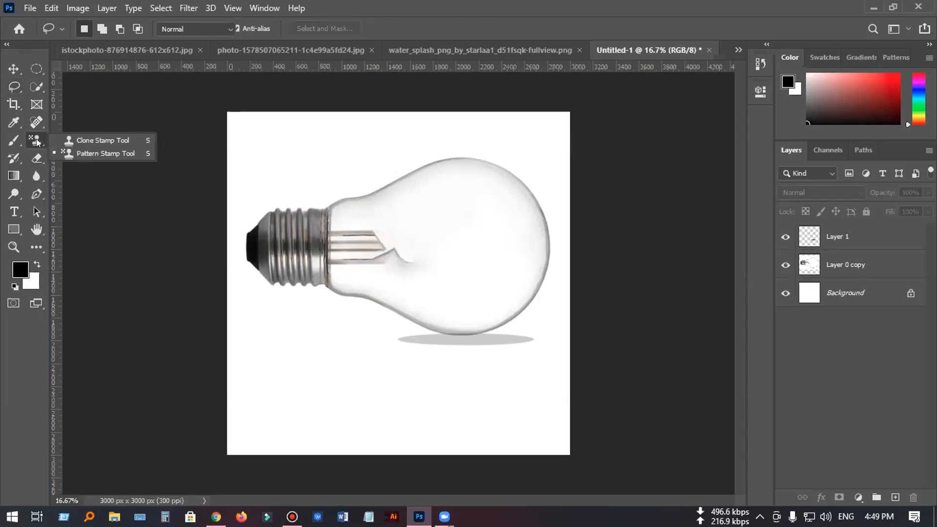
left_click(83, 140)
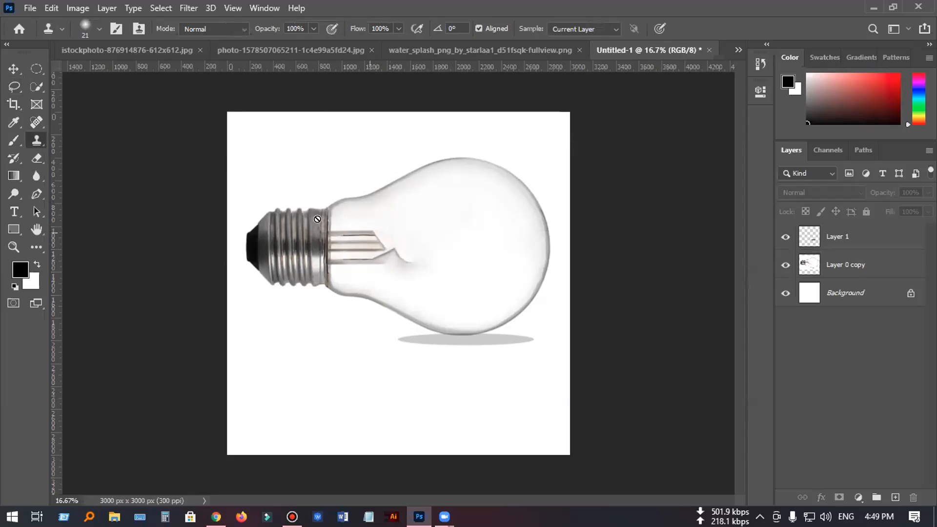
left_click(38, 139)
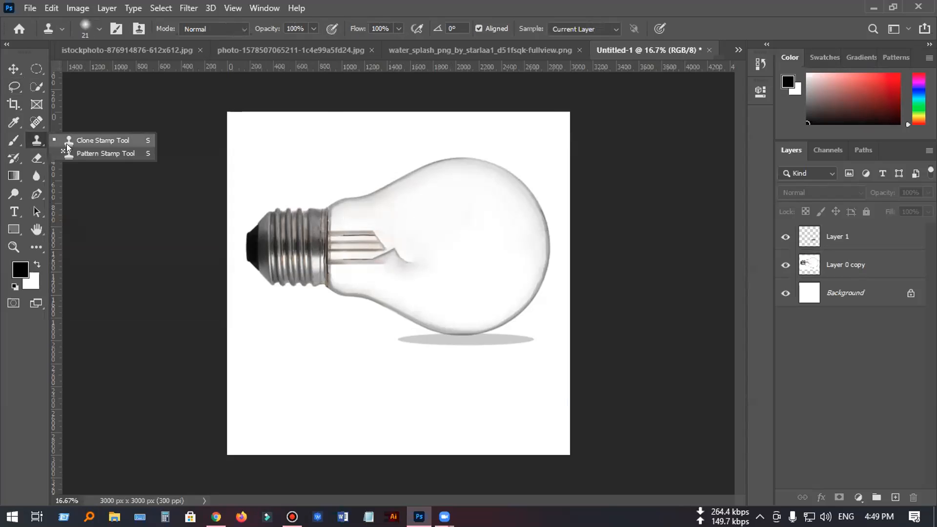
left_click(73, 140)
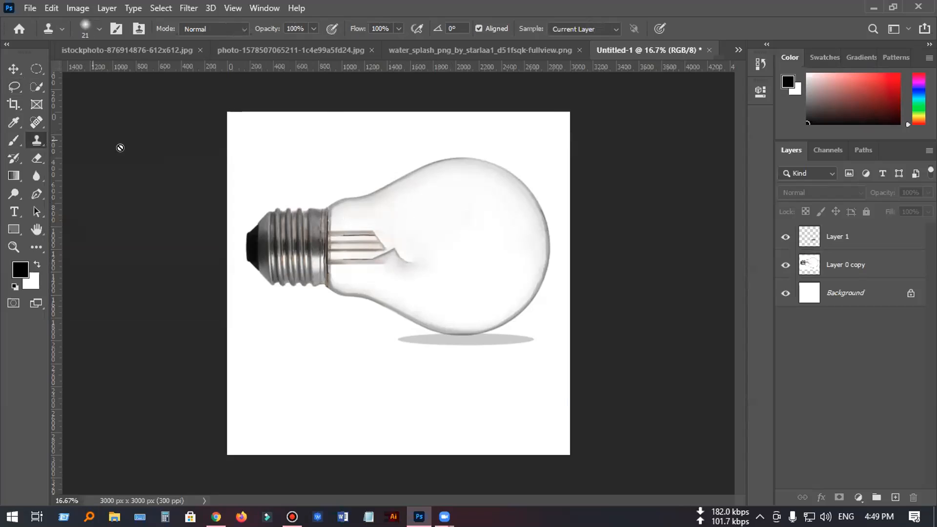
left_click(426, 243, "alt")
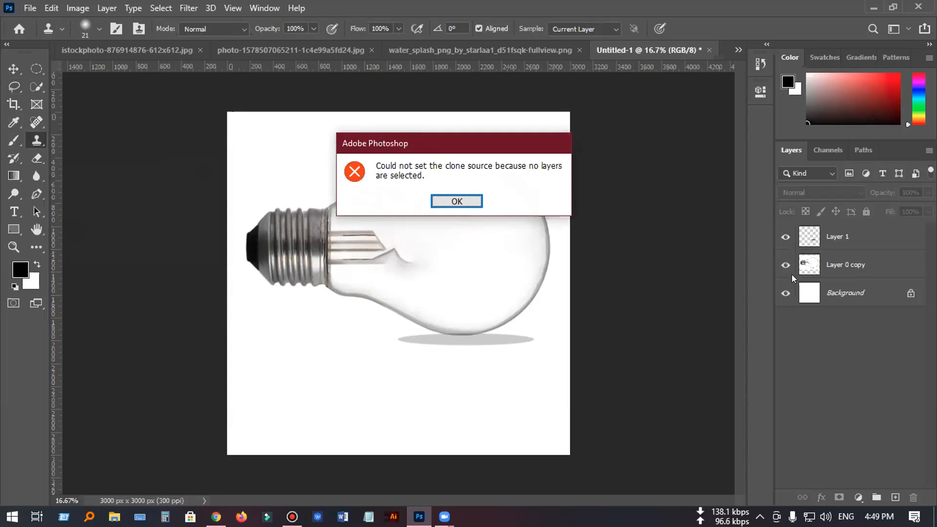
left_click(477, 199)
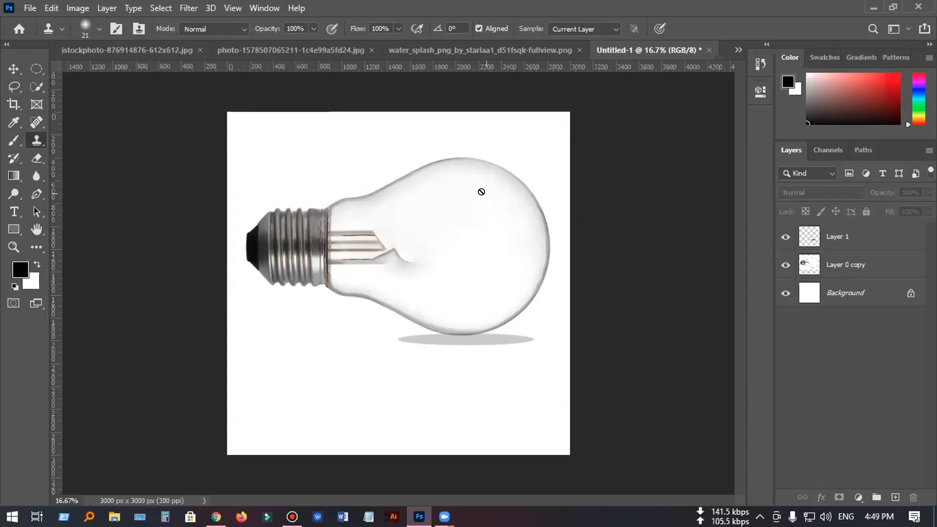
left_click(830, 264)
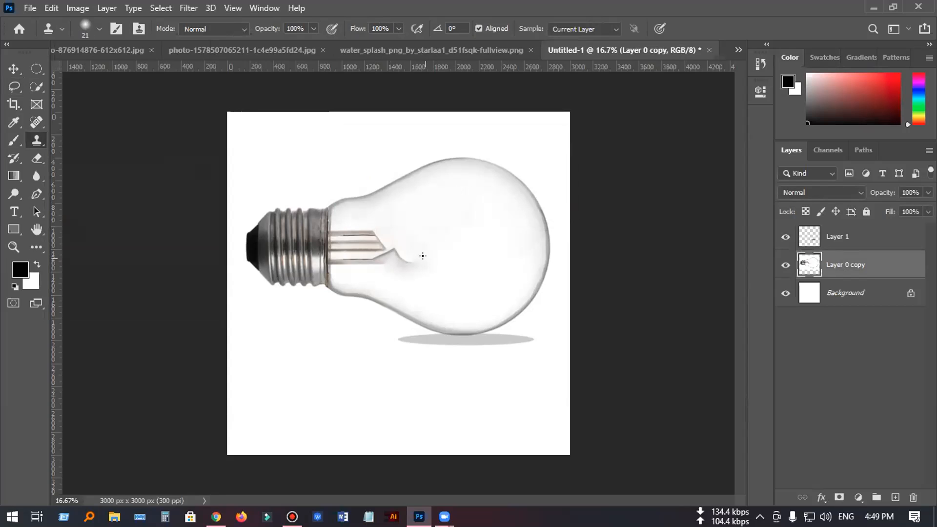
key("bracketright")
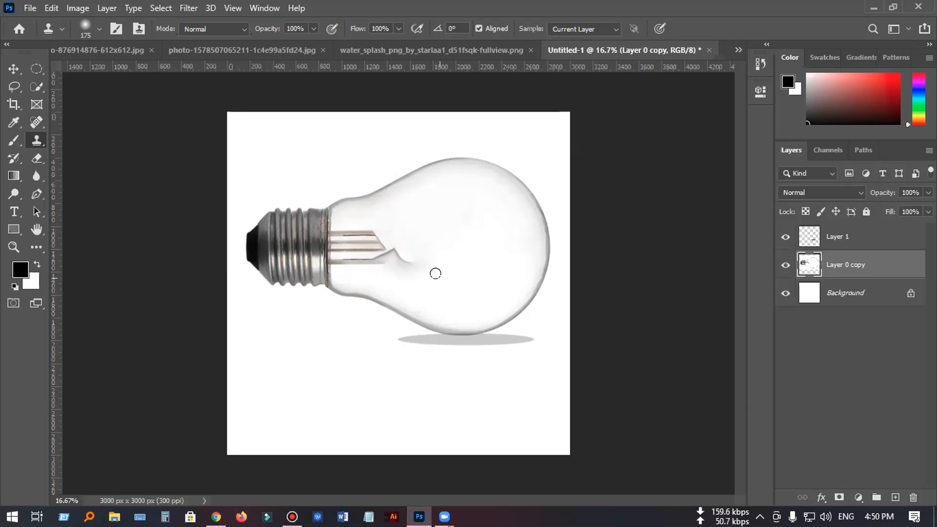
mouse_move(433, 272)
left_mouse_down()
mouse_move(393, 254)
mouse_move(381, 263)
mouse_move(407, 253)
mouse_move(430, 264)
left_mouse_up()
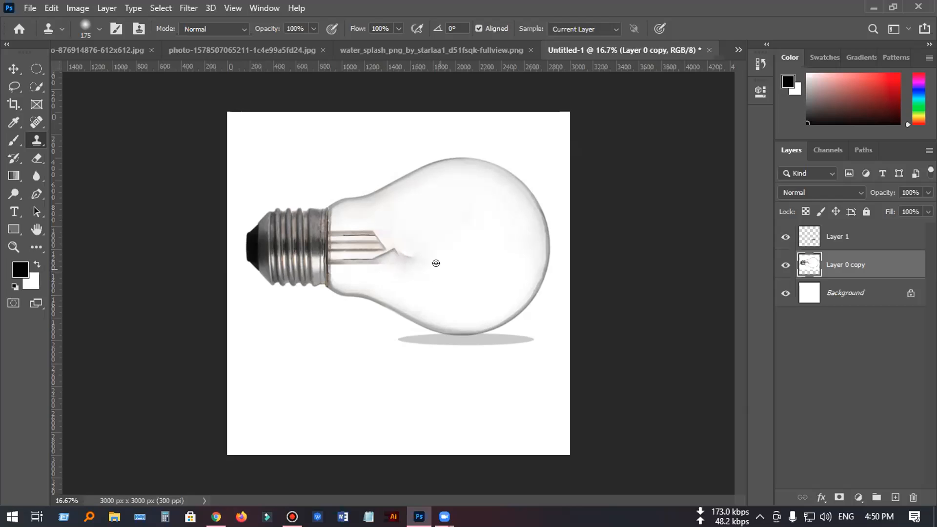
mouse_move(412, 249)
left_mouse_down()
mouse_move(408, 261)
mouse_move(415, 243)
mouse_move(379, 257)
mouse_move(393, 243)
left_mouse_up()
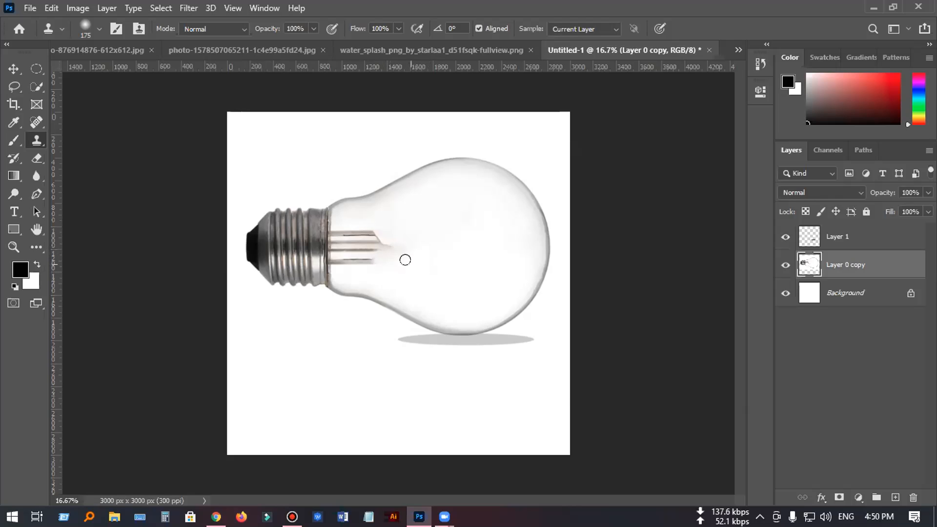
Clone clean glass over the outer part and upper edge of the remaining stem wires, resampling the source from the bulb's interior.
mouse_move(395, 248)
left_mouse_down()
mouse_move(368, 247)
mouse_move(372, 232)
mouse_move(361, 238)
left_mouse_up()
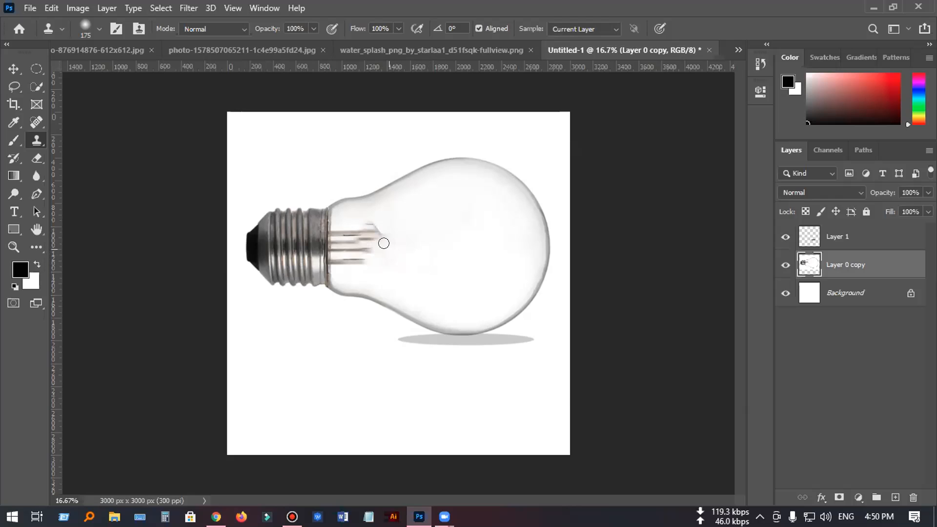
left_click_drag(380, 243, 364, 251)
left_click_drag(382, 240, 366, 225)
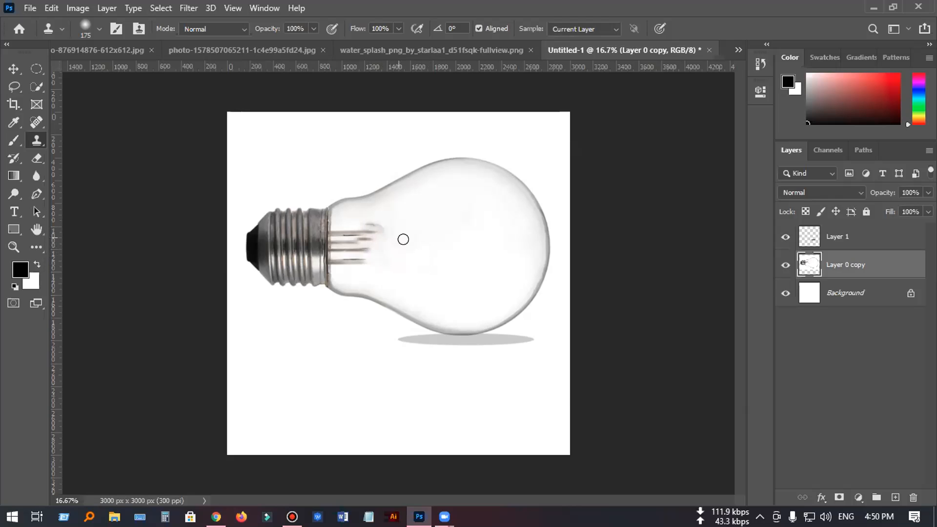
left_click(415, 253, "alt")
mouse_move(386, 222)
left_mouse_down()
mouse_move(359, 237)
mouse_move(367, 226)
mouse_move(360, 231)
mouse_move(361, 215)
mouse_move(351, 219)
mouse_move(352, 247)
mouse_move(346, 226)
left_mouse_up()
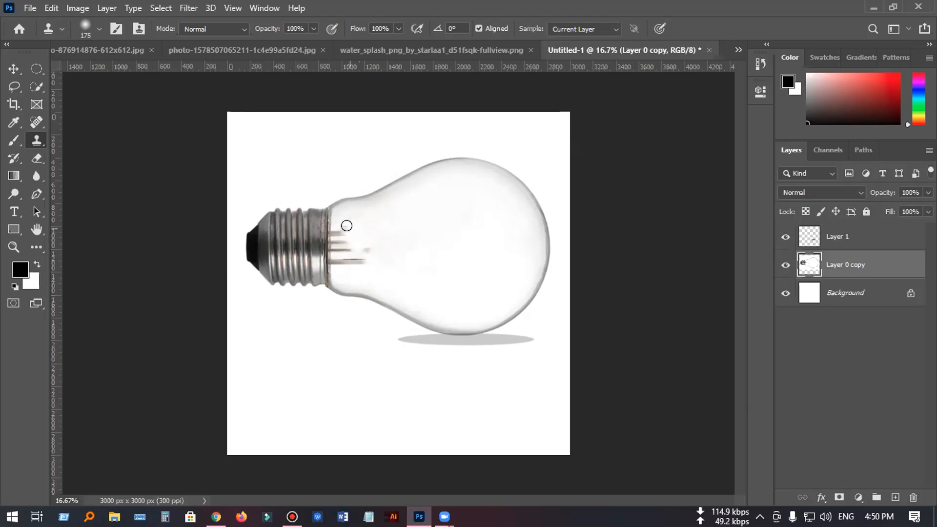
Clone out the last stem wires up to the metal screw base, using nearby clean glass as the source.
left_click(385, 235, "alt")
mouse_move(362, 222)
left_mouse_down()
mouse_move(349, 262)
mouse_move(353, 251)
mouse_move(338, 247)
mouse_move(336, 258)
mouse_move(340, 228)
mouse_move(348, 264)
left_mouse_up()
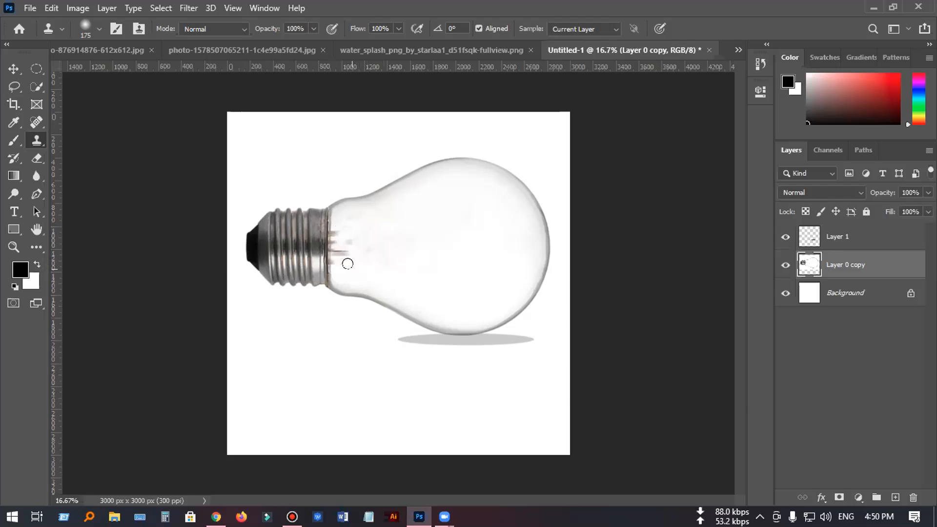
left_click_drag(345, 251, 345, 228)
key("ctrl+z")
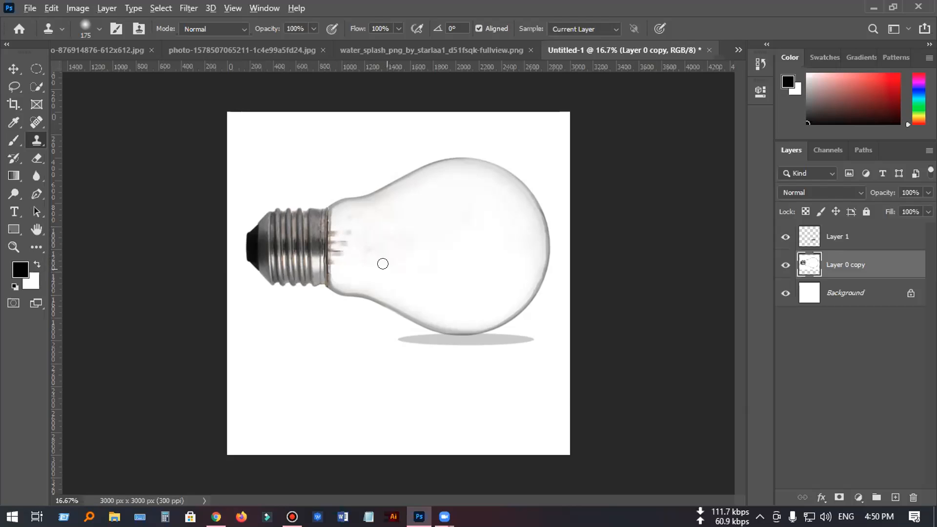
mouse_move(340, 257)
left_mouse_down()
mouse_move(335, 222)
mouse_move(341, 240)
left_mouse_up()
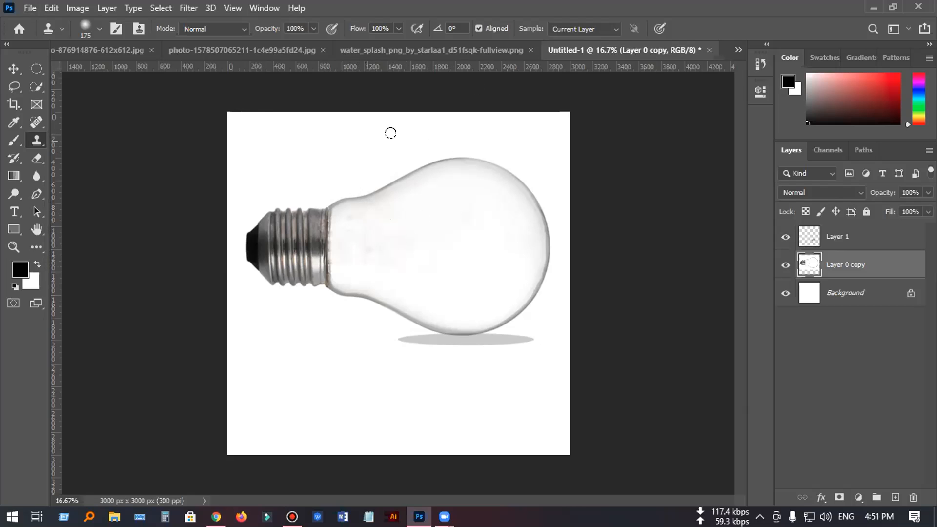
Place the wave image 2615349.jpg as an embedded layer at its default size and position.
left_click(29, 7)
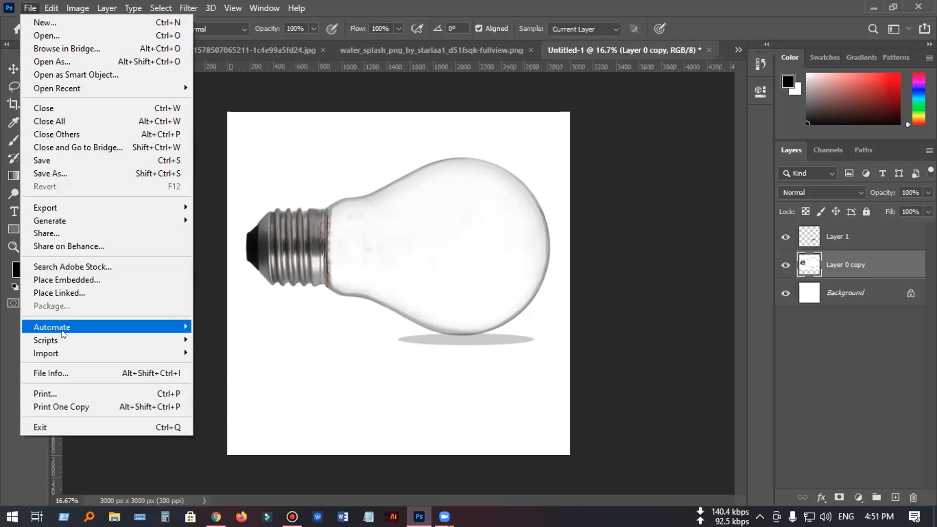
left_click(67, 279)
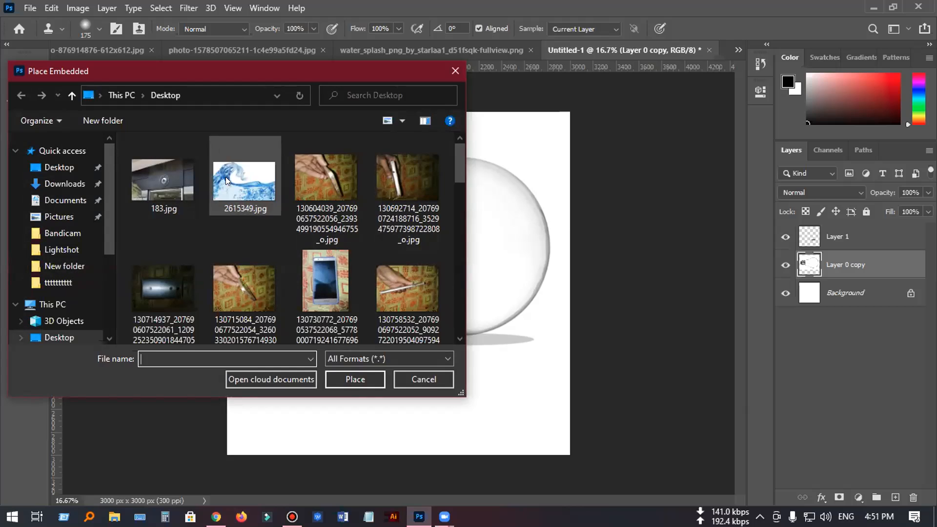
left_click(226, 177)
left_click(341, 376)
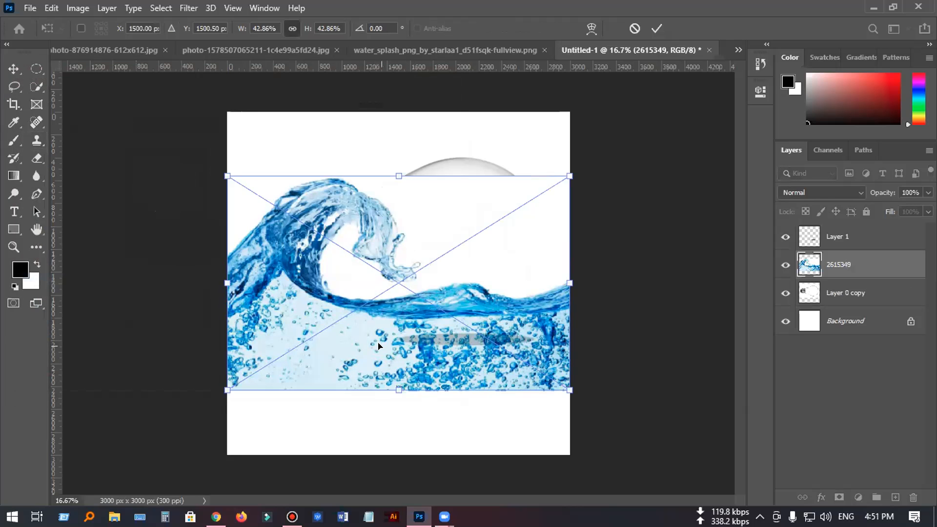
key("Return")
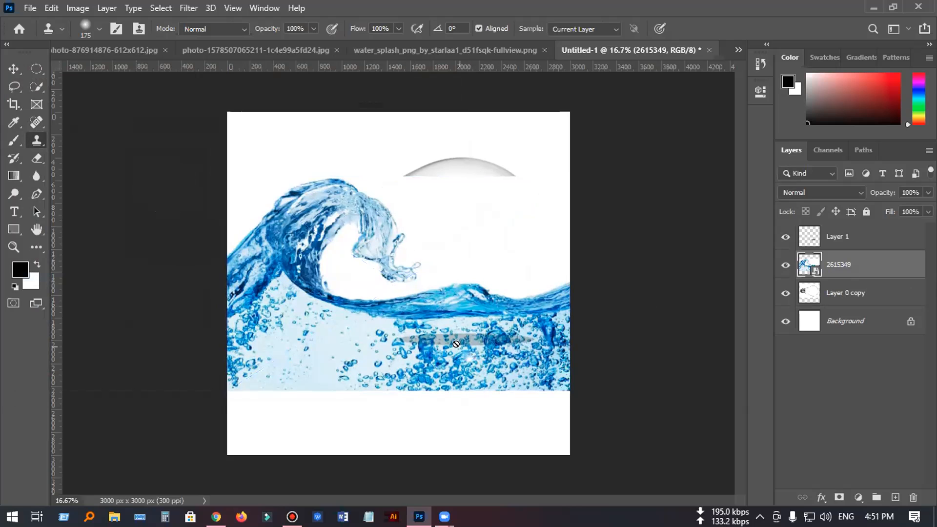
Hide the 2615349 wave layer and rotate the Layer 0 copy bulb clockwise by about 10.5° with Free Transform.
left_click(10, 70)
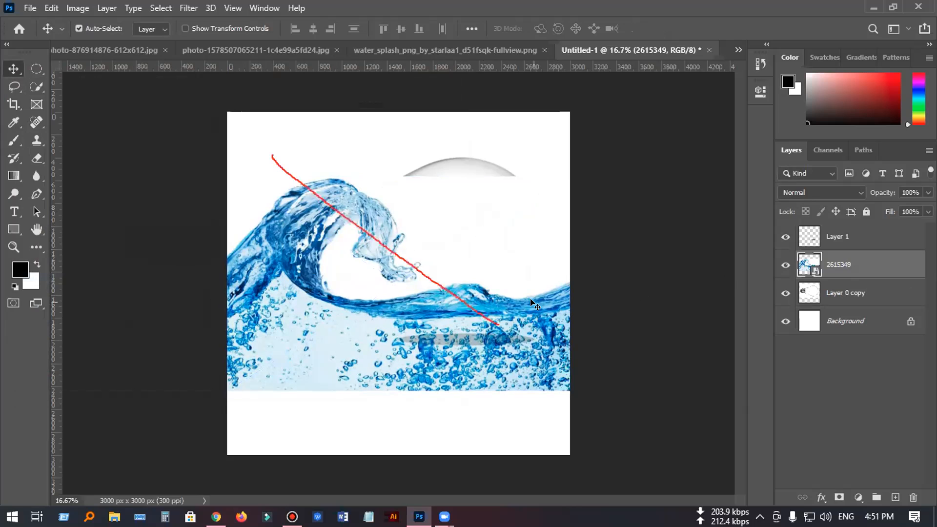
left_click(785, 265)
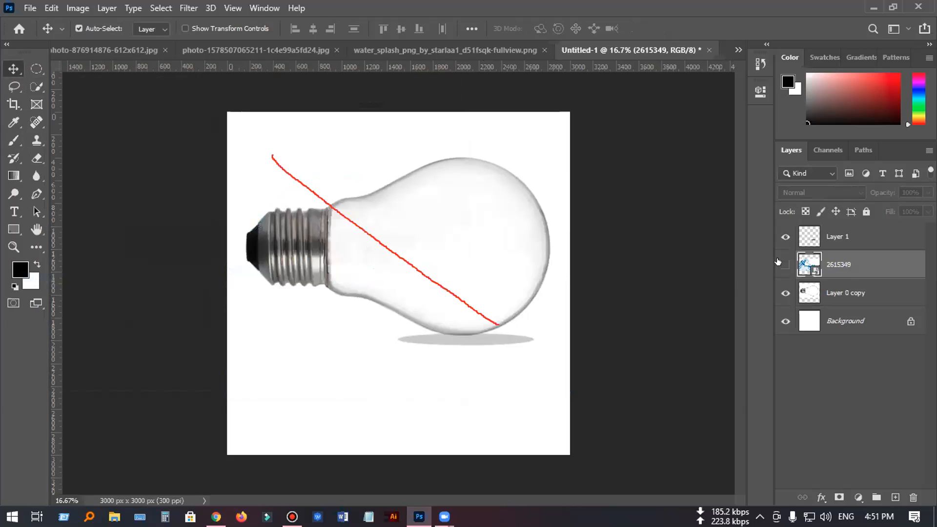
left_click(860, 293)
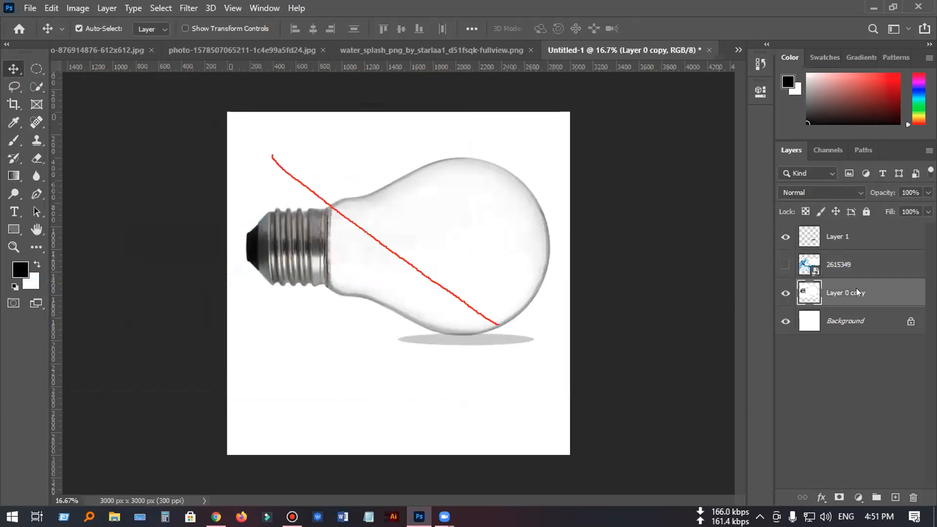
key("ctrl+t")
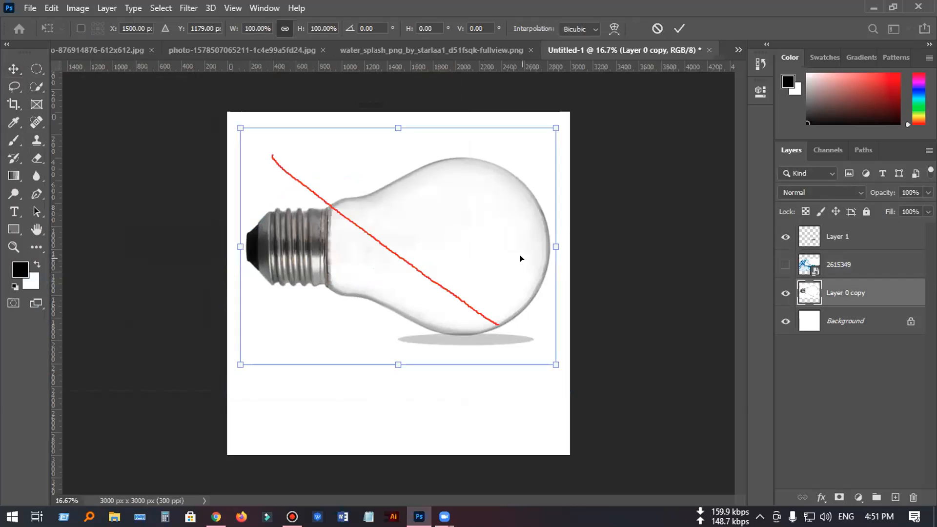
left_click_drag(557, 117, 557, 168)
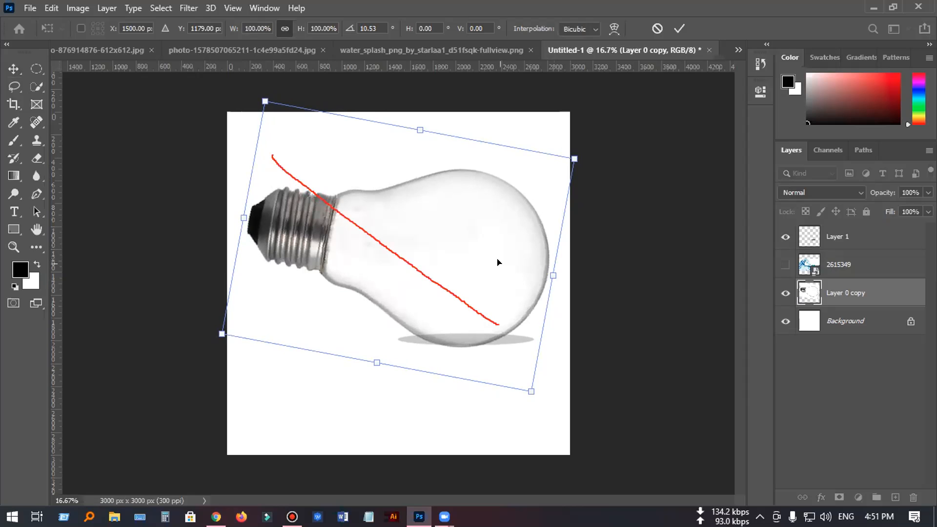
Nudge the rotated bulb up to Y 1071 px so it rests above the shadow, apply the transform, and show the 2615349 layer.
key("Up")
key("Up")
key("Up")
key("Up")
key("Up")
key("Up")
key("Up")
key("Up")
key("Up")
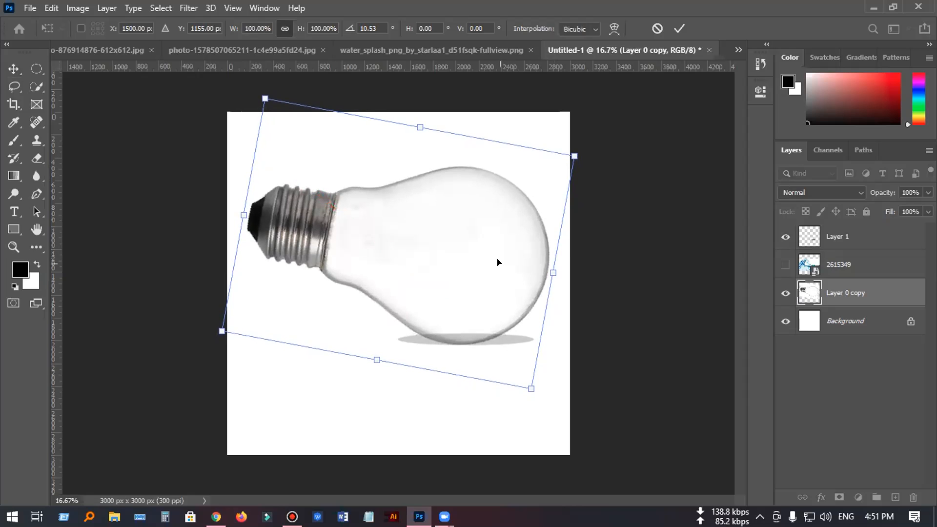
key("Up")
key("Up")
key("Up")
key("Up")
key("Up")
key("Up")
key("Up")
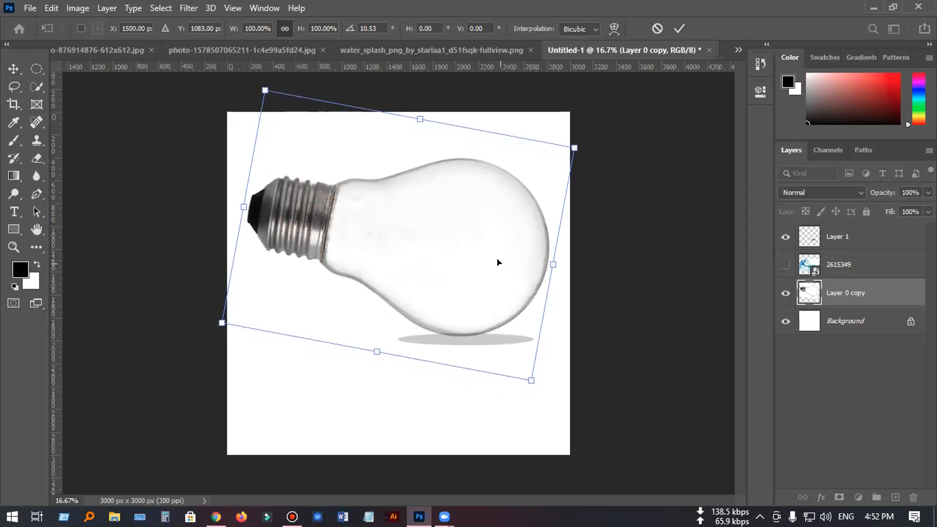
key("Up")
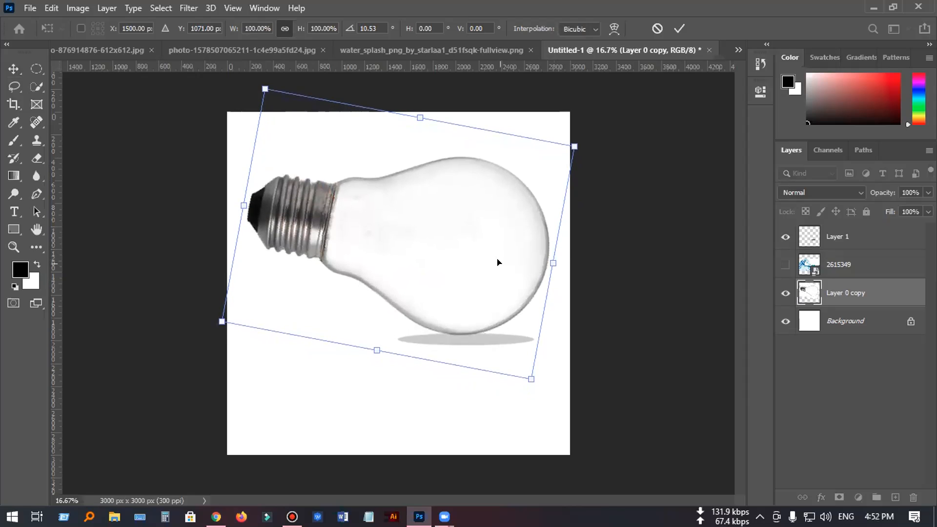
left_click(678, 30)
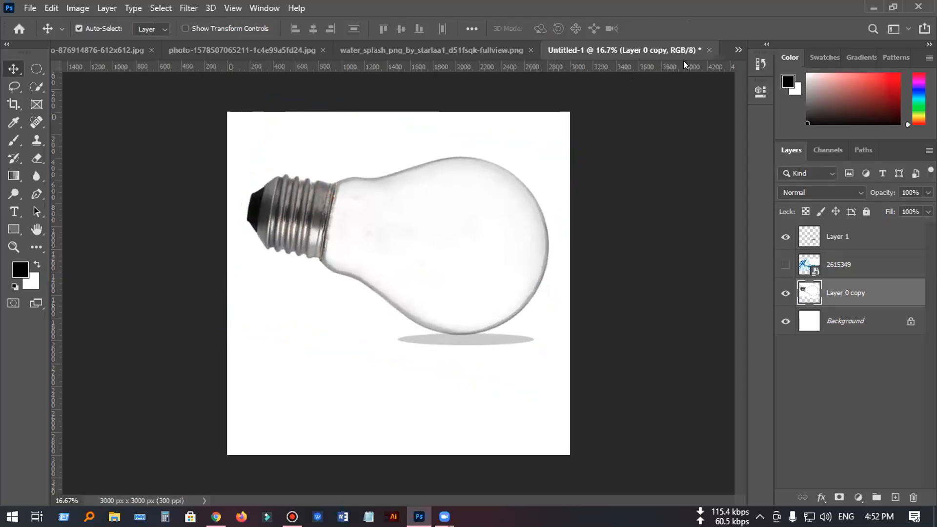
left_click(785, 264)
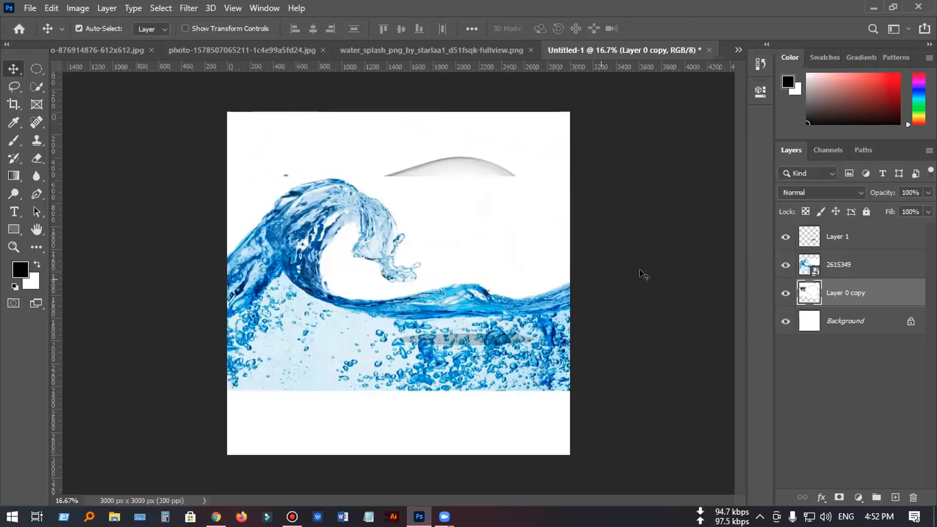
left_click(928, 192)
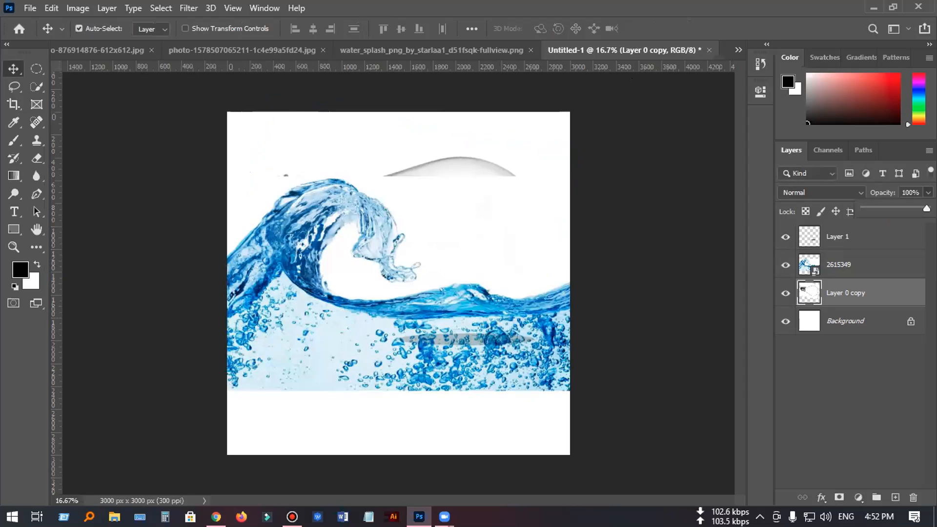
left_click_drag(924, 208, 882, 207)
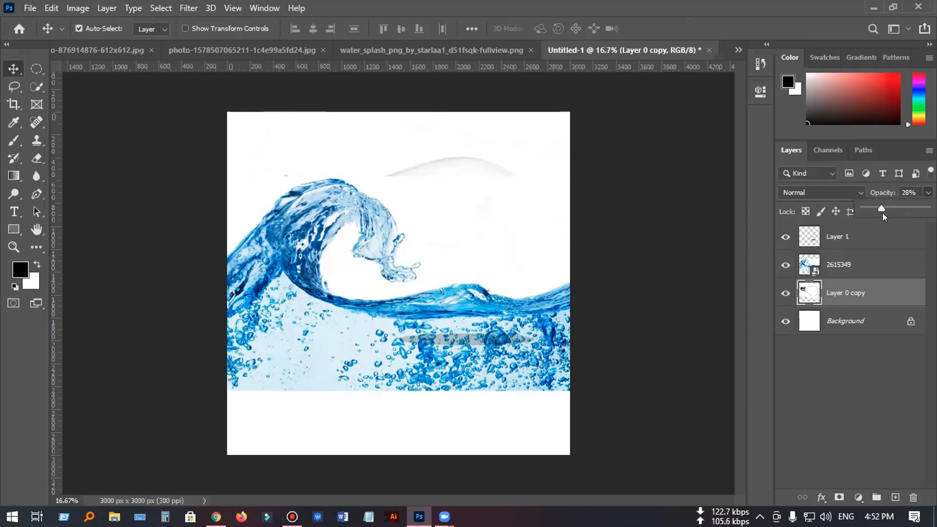
left_click_drag(881, 207, 925, 209)
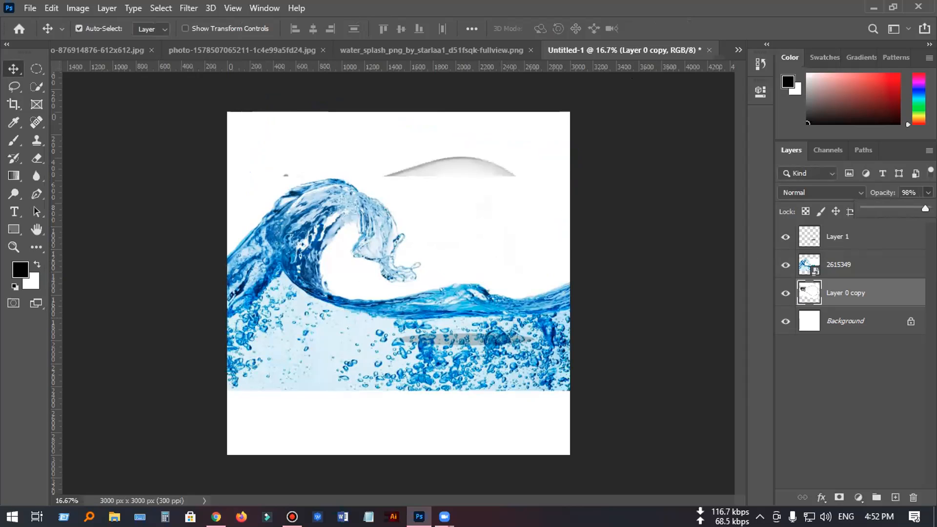
Lower the 2615349 wave layer's opacity to 43%.
left_click(883, 264)
left_click(928, 192)
left_click_drag(927, 208, 890, 203)
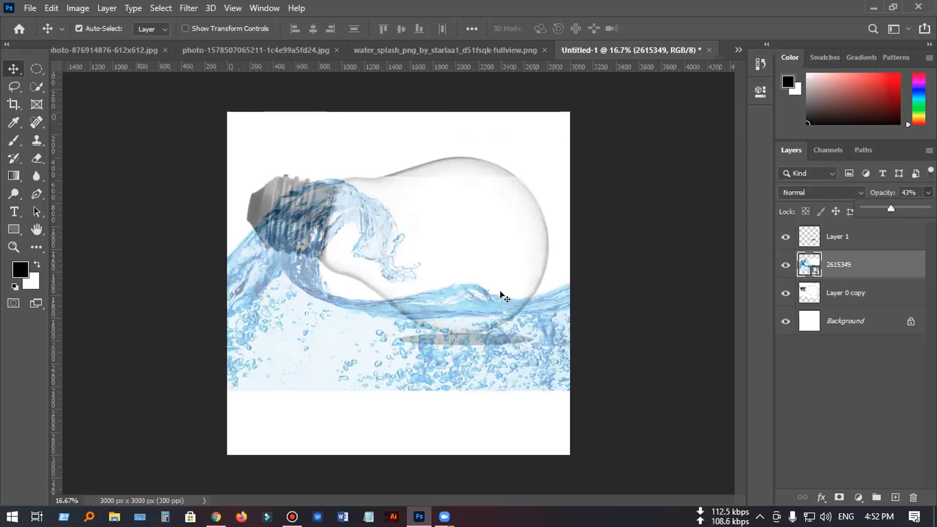
Rotate the wave layer about 13.5° counterclockwise, scale it to about 34%, and position it over the bulb's glass at about X 2016, Y 1217 px.
key("ctrl+t")
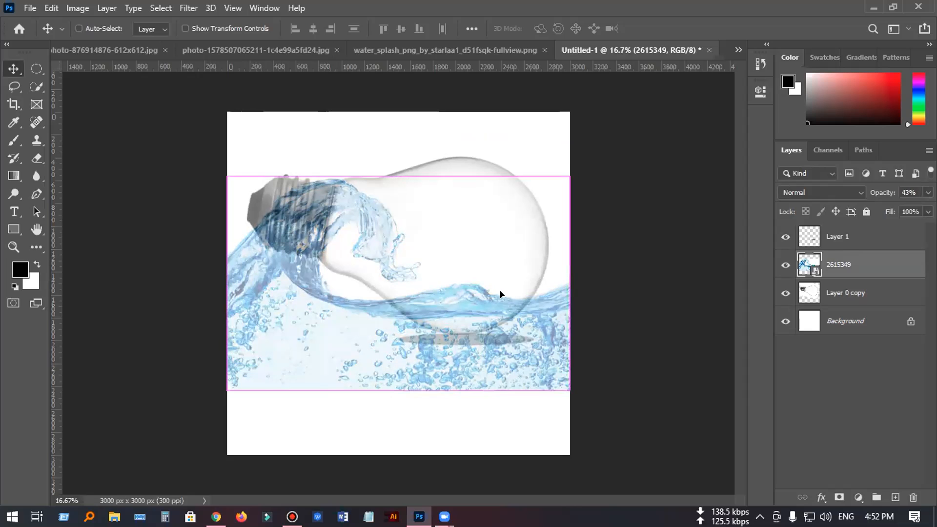
key("ctrl+t")
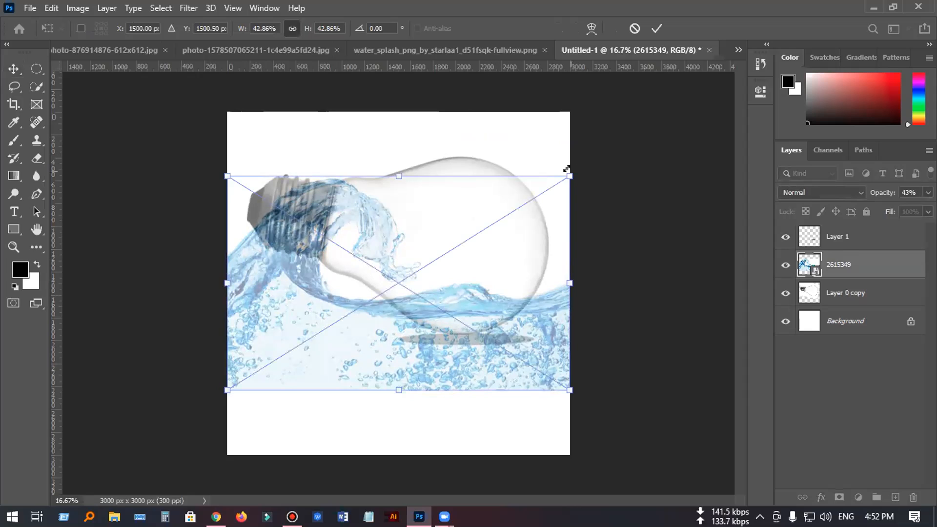
left_click_drag(567, 169, 556, 125)
left_click_drag(432, 323, 492, 313)
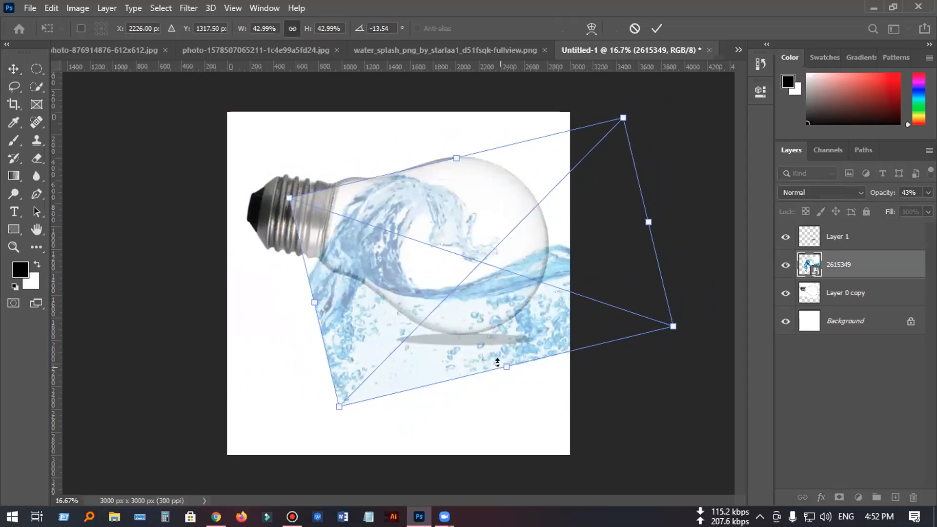
left_click_drag(503, 368, 493, 323)
left_click_drag(453, 280, 434, 292)
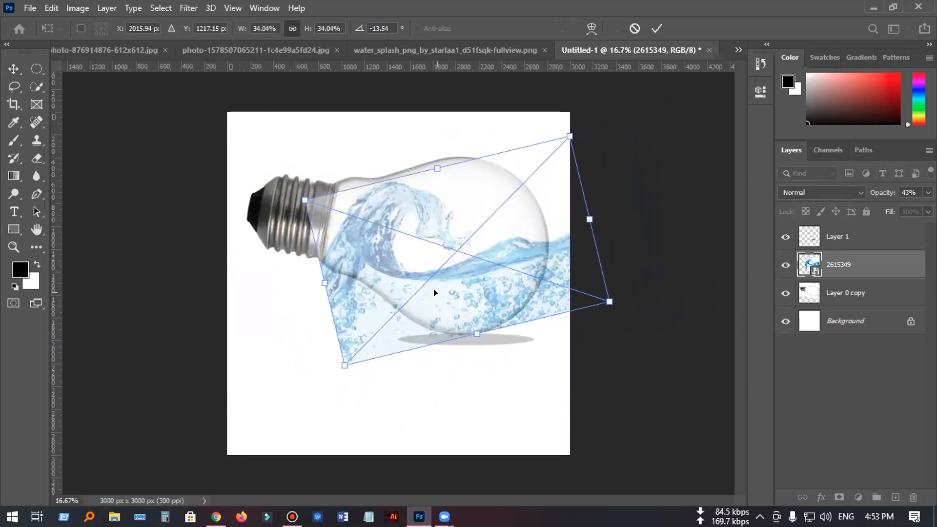
left_click(656, 29)
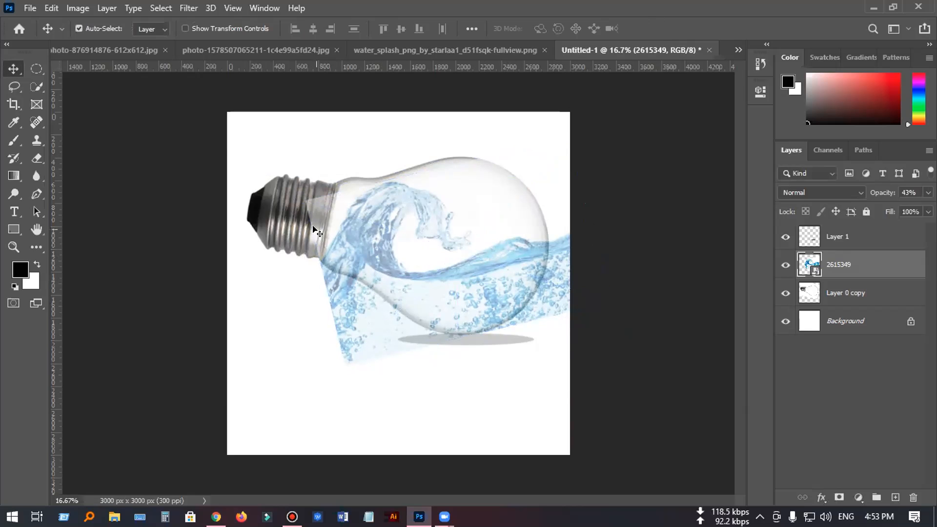
Rasterize the 2615349 wave layer and add a layer mask to it.
right_click(814, 262)
left_click(846, 265)
right_click(846, 265)
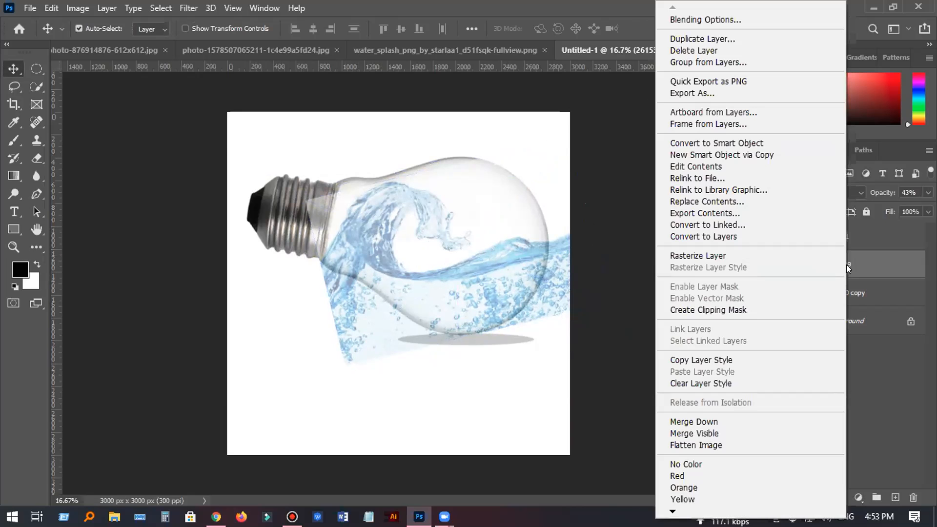
left_click(711, 255)
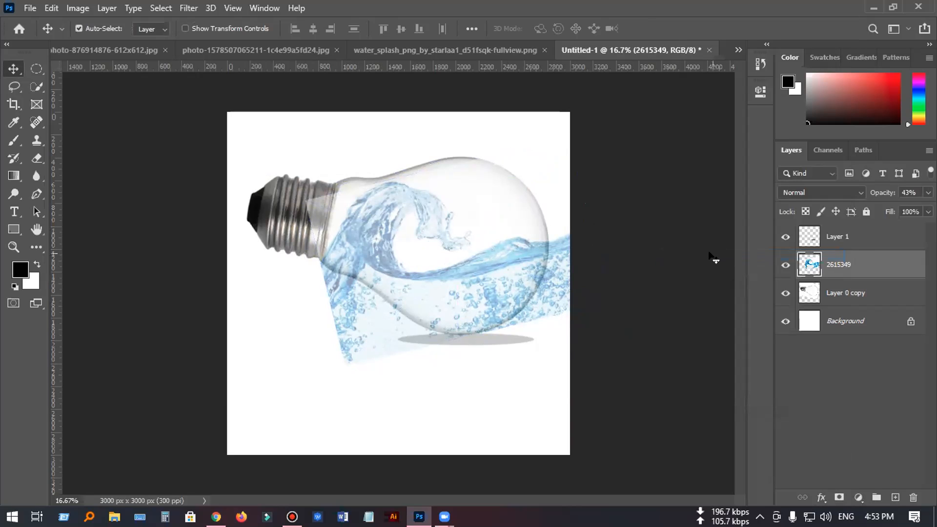
left_click(836, 497)
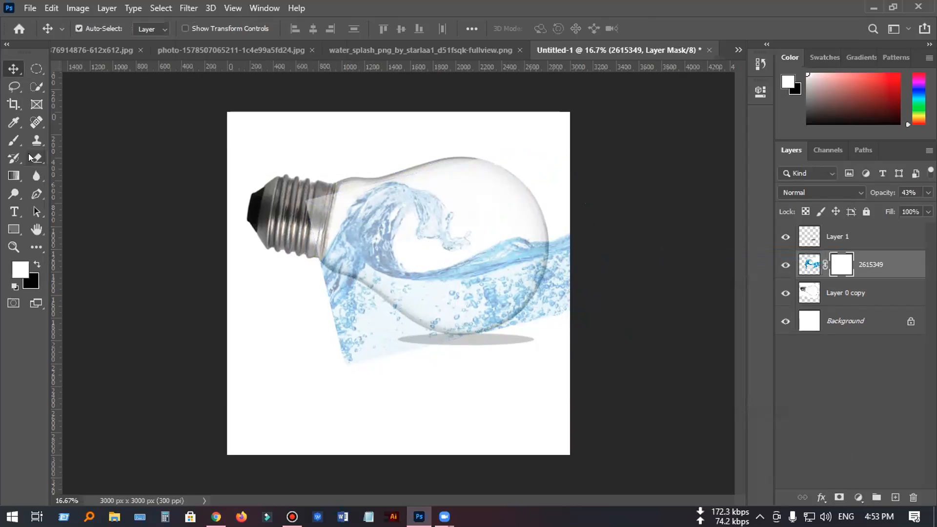
Paint black on the wave layer's mask with a soft 114 px brush to hide the water's lower-left corner outside the bulb.
left_click(13, 141)
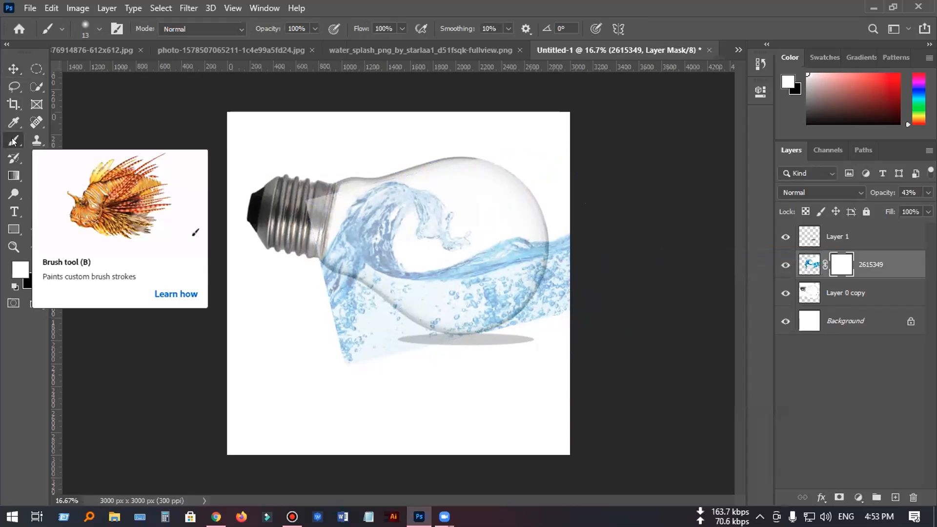
left_click(100, 28)
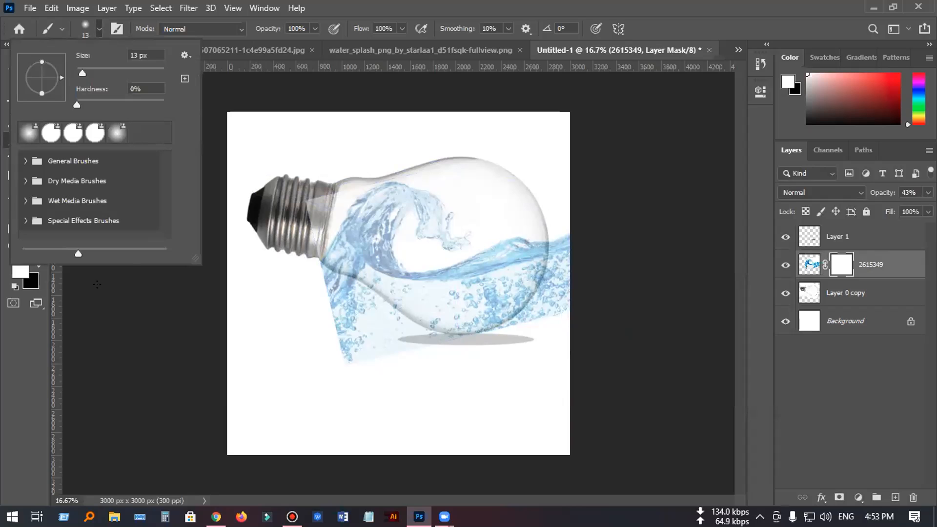
left_click_drag(82, 73, 123, 73)
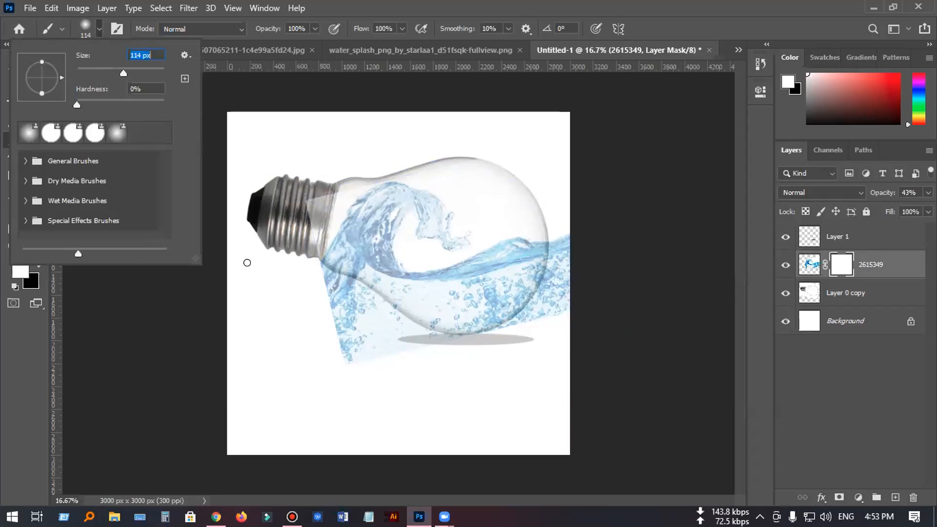
key("Return")
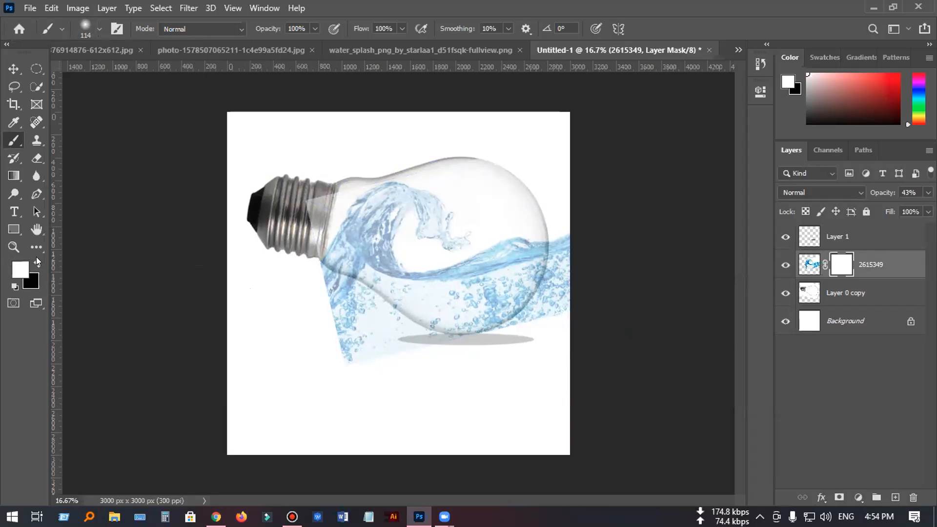
left_click(36, 257)
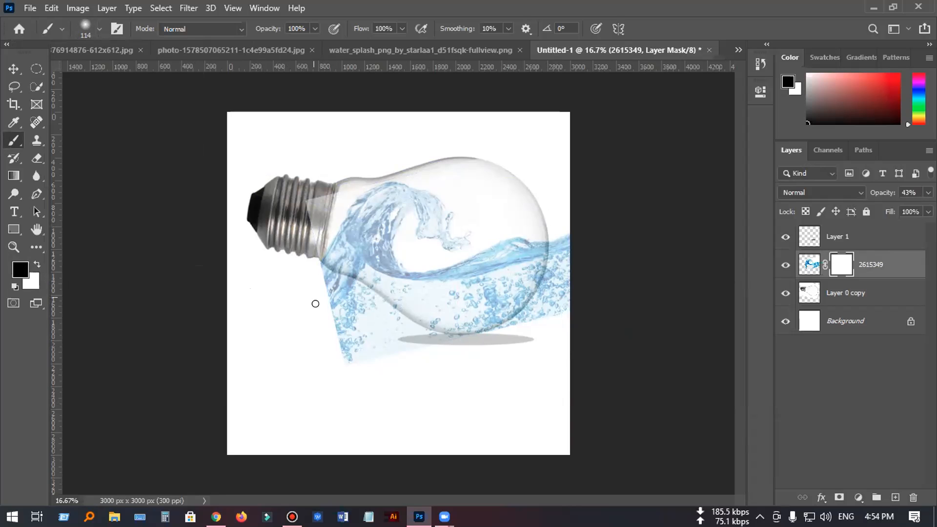
mouse_move(340, 329)
left_mouse_down()
mouse_move(355, 348)
mouse_move(325, 329)
mouse_move(355, 357)
mouse_move(345, 338)
mouse_move(335, 333)
mouse_move(350, 361)
mouse_move(335, 329)
mouse_move(336, 355)
mouse_move(348, 328)
mouse_move(350, 355)
mouse_move(334, 306)
mouse_move(355, 328)
mouse_move(324, 293)
mouse_move(357, 315)
mouse_move(332, 295)
left_mouse_up()
mouse_move(357, 346)
left_mouse_down()
mouse_move(366, 313)
mouse_move(359, 329)
left_mouse_up()
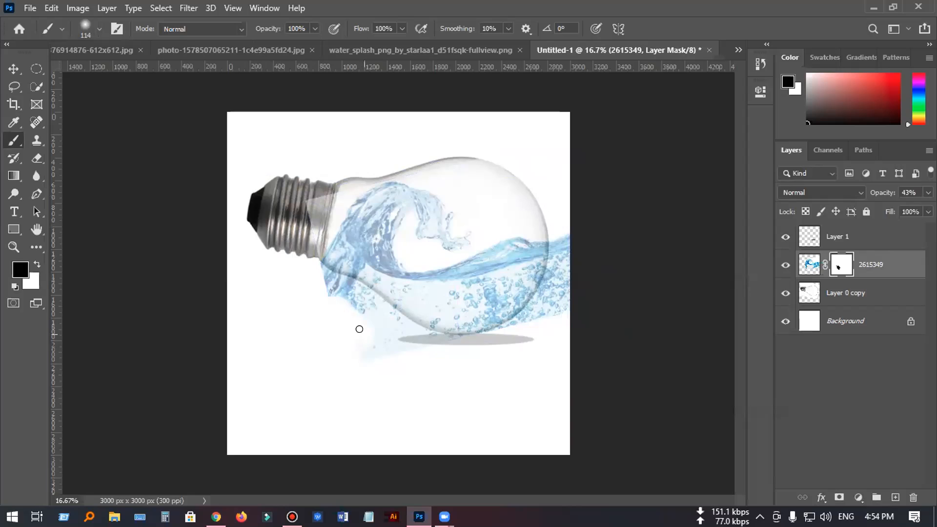
Enlarge the brush to 300 px and mask out the excess water below the bulb's neck and beyond its right side.
key("bracketright")
key("bracketright")
key("bracketright")
key("bracketright")
key("bracketright")
key("bracketright")
mouse_move(349, 309)
left_mouse_down()
mouse_move(318, 287)
mouse_move(354, 310)
mouse_move(375, 350)
mouse_move(372, 339)
mouse_move(353, 347)
mouse_move(387, 351)
mouse_move(373, 315)
mouse_move(326, 286)
mouse_move(375, 348)
left_mouse_up()
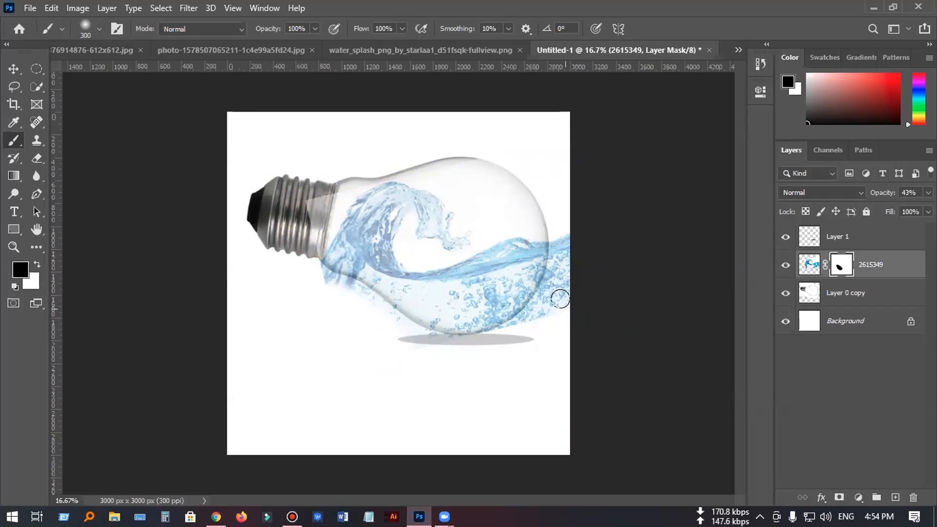
mouse_move(565, 258)
left_mouse_down()
mouse_move(564, 210)
mouse_move(548, 305)
mouse_move(504, 334)
mouse_move(551, 319)
left_mouse_up()
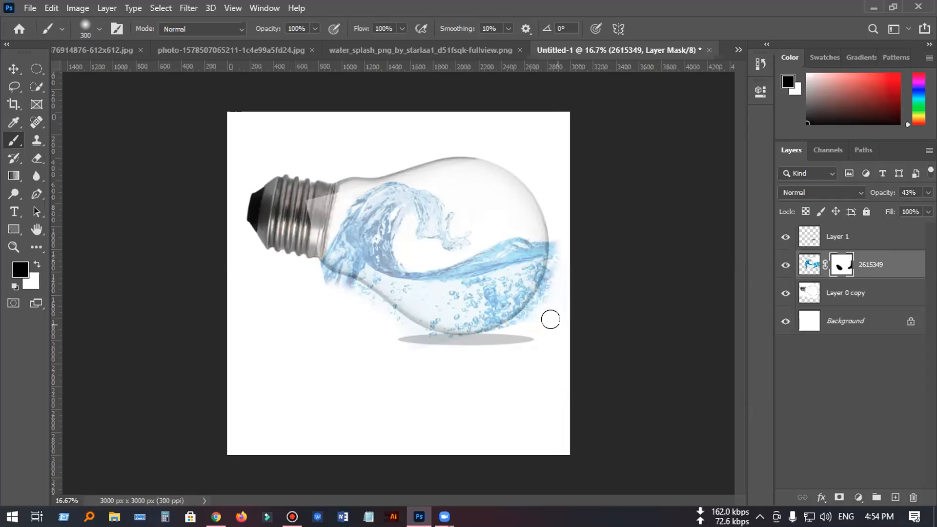
Reduce the brush to 125 px and mask the remaining water along the outside of the glass's right edge.
key("ctrl+plus")
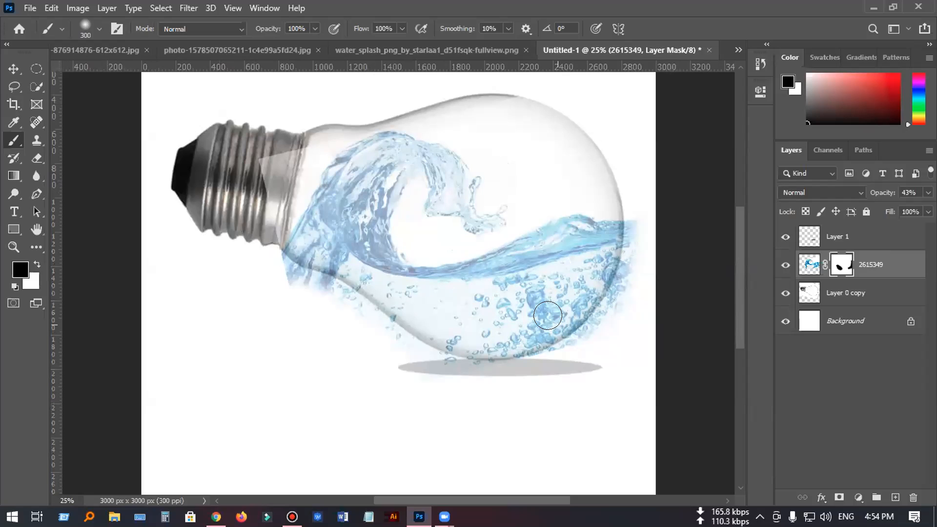
key("bracketleft")
key("bracketleft")
key("bracketleft")
key("bracketleft")
key("bracketleft")
mouse_move(632, 207)
left_mouse_down()
mouse_move(632, 262)
mouse_move(581, 339)
left_mouse_up()
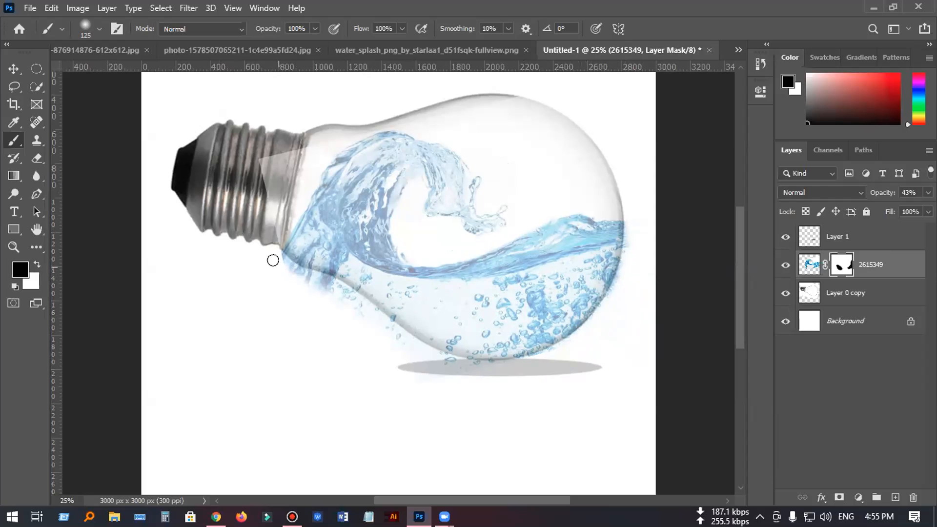
Mask the water spilling past the bulb's lower-left edge, undo the stray stroke there, and clear the wave overlay from the metal screw base.
left_click_drag(273, 259, 325, 282)
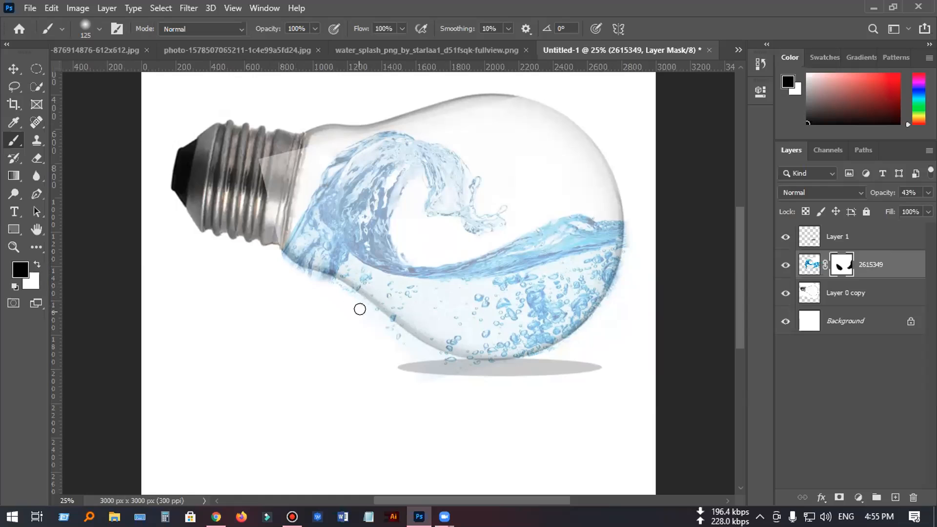
left_click_drag(380, 328, 426, 359)
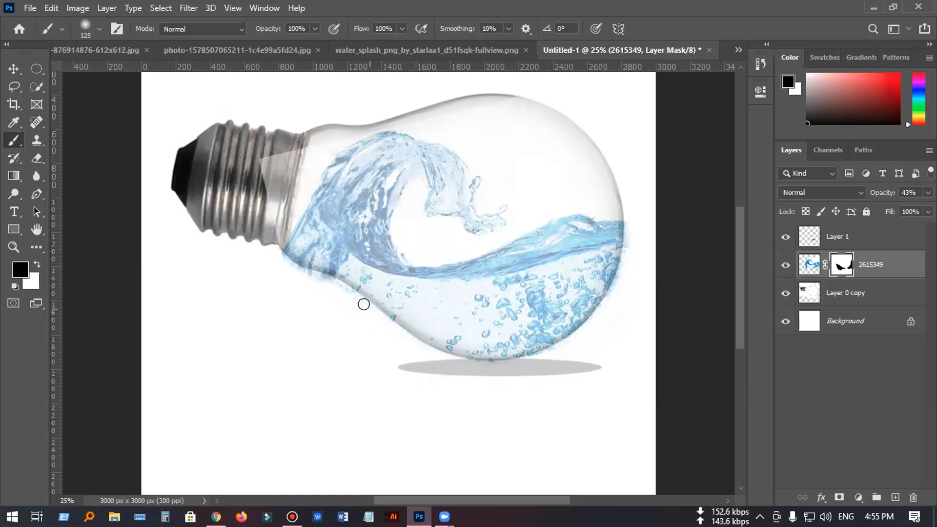
left_click_drag(318, 250, 339, 298)
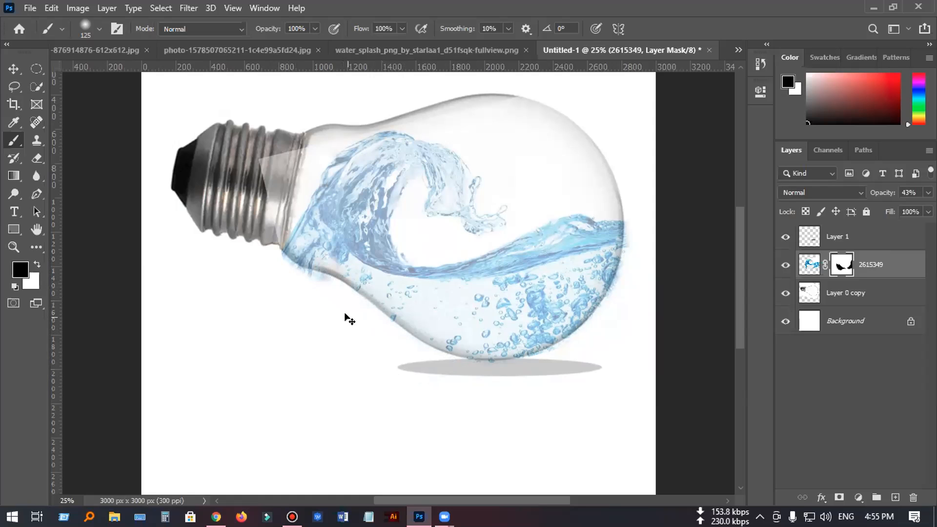
key("ctrl+z")
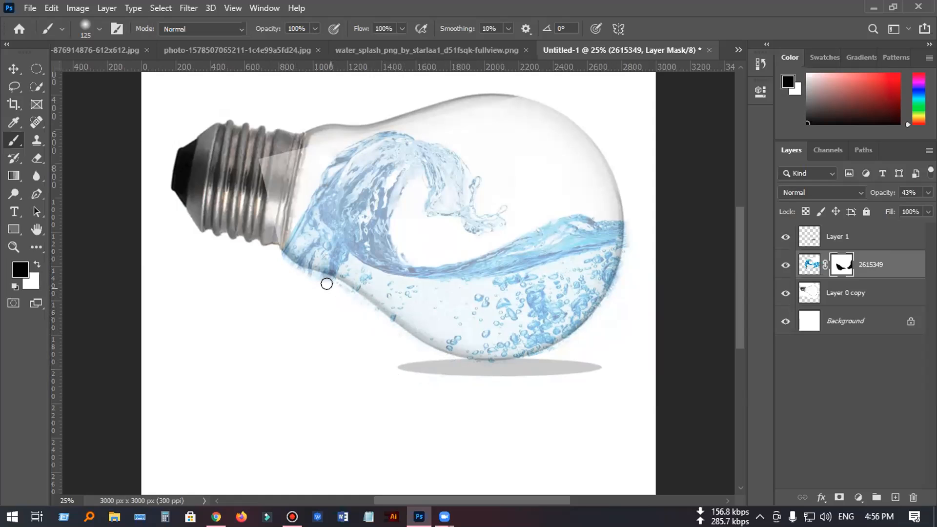
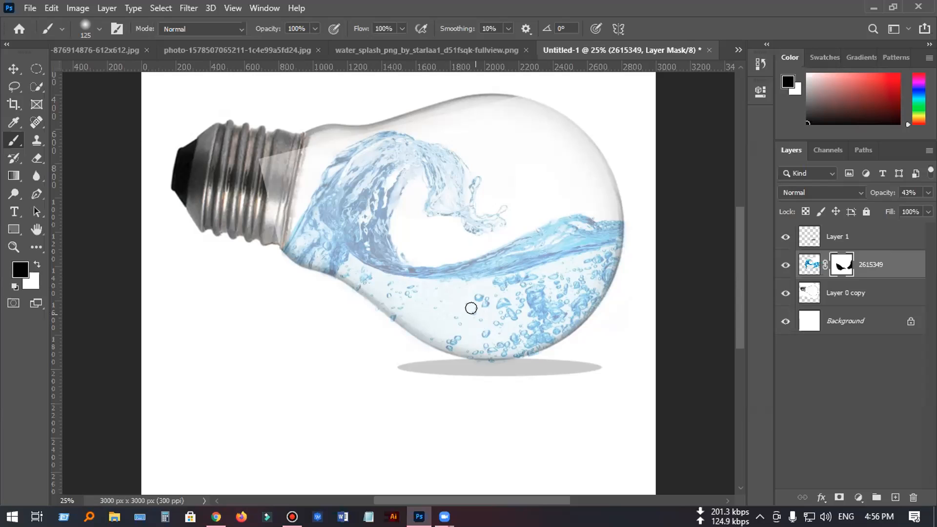
mouse_move(264, 165)
left_mouse_down()
mouse_move(254, 199)
mouse_move(294, 141)
mouse_move(292, 159)
mouse_move(325, 126)
mouse_move(269, 229)
mouse_move(283, 209)
left_mouse_up()
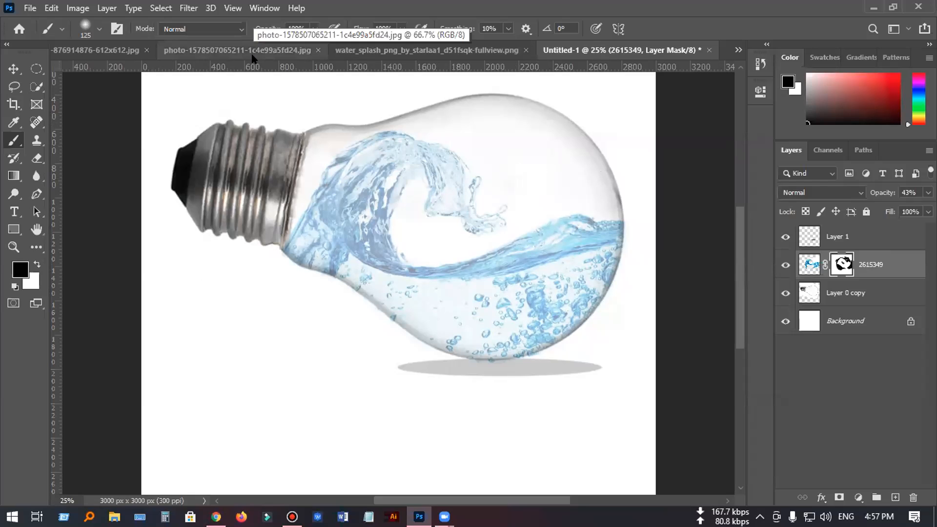
left_click(28, 8)
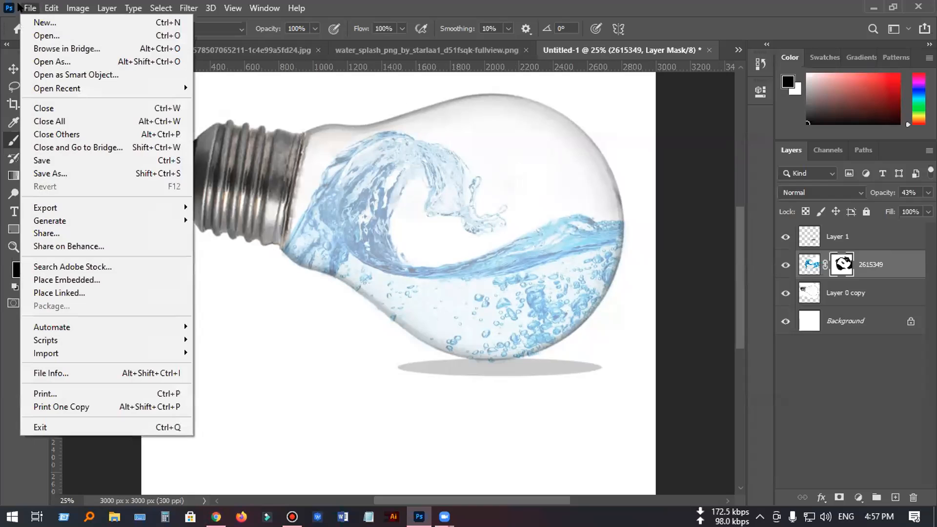
left_click(74, 280)
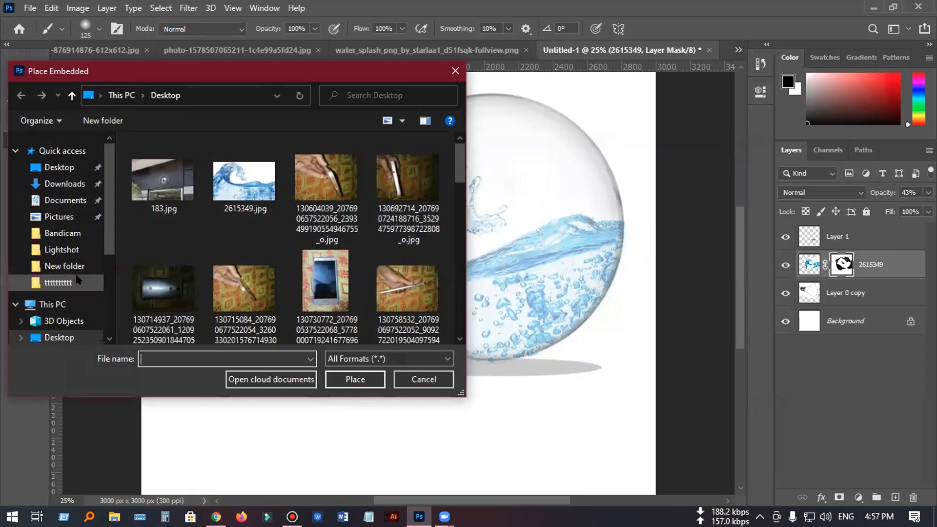
scroll(233, 188, "down", 2)
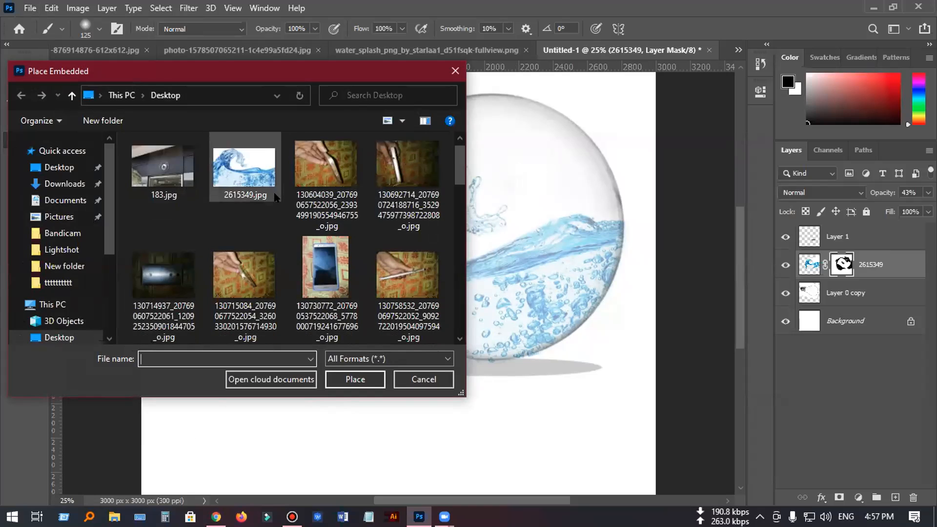
scroll(273, 225, "down", 7)
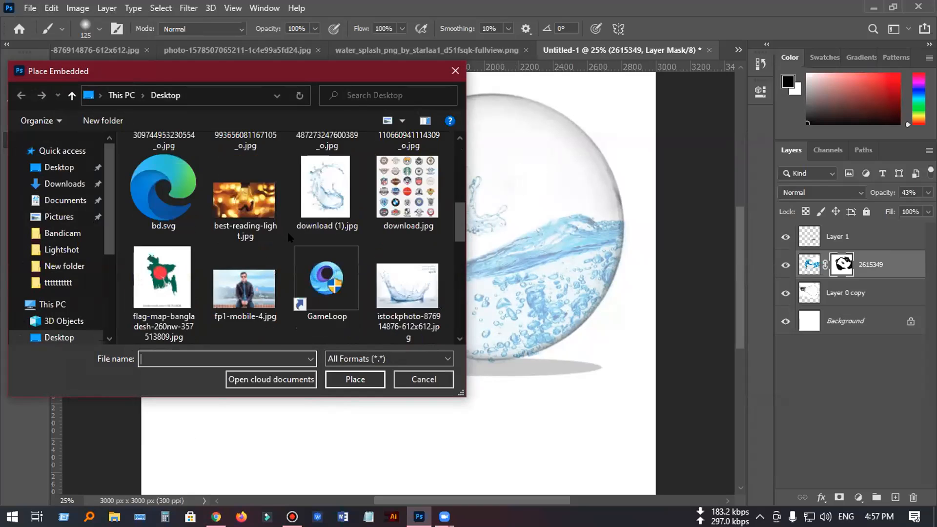
scroll(293, 214, "down", 4)
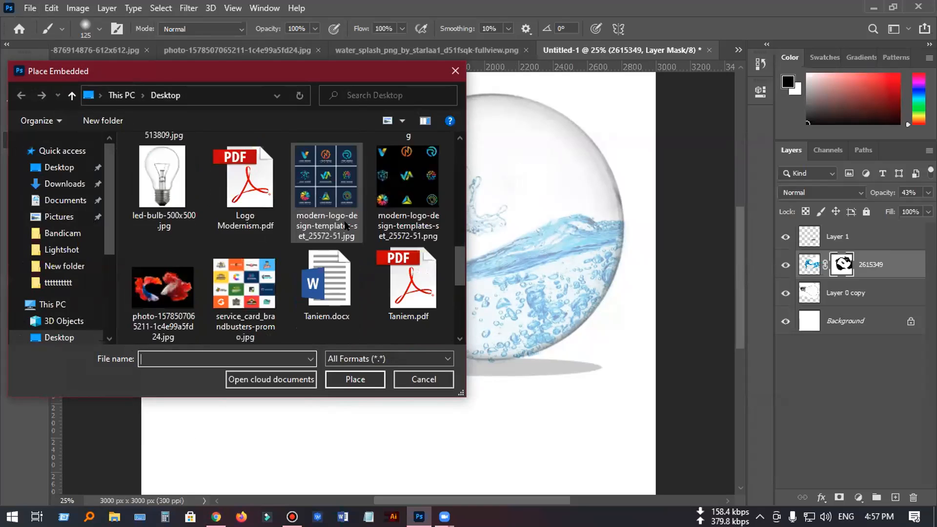
left_click(163, 200)
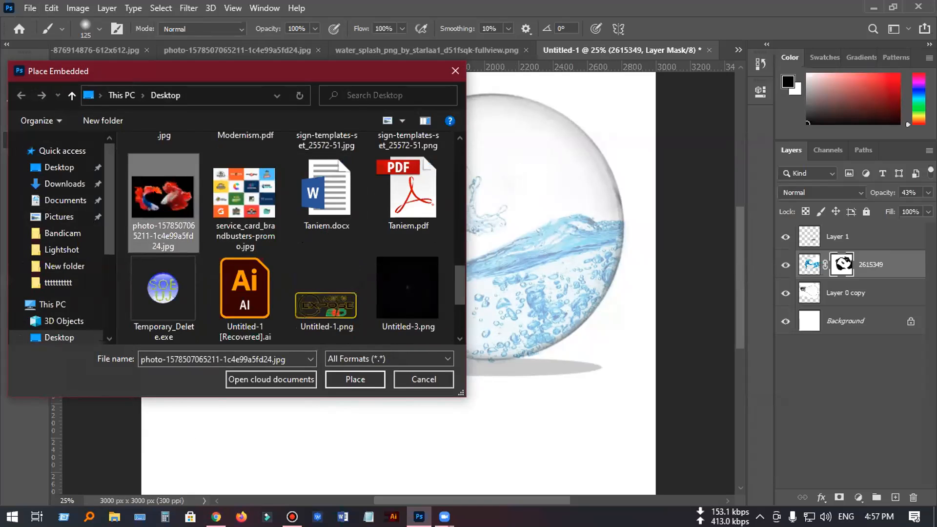
left_click(352, 379)
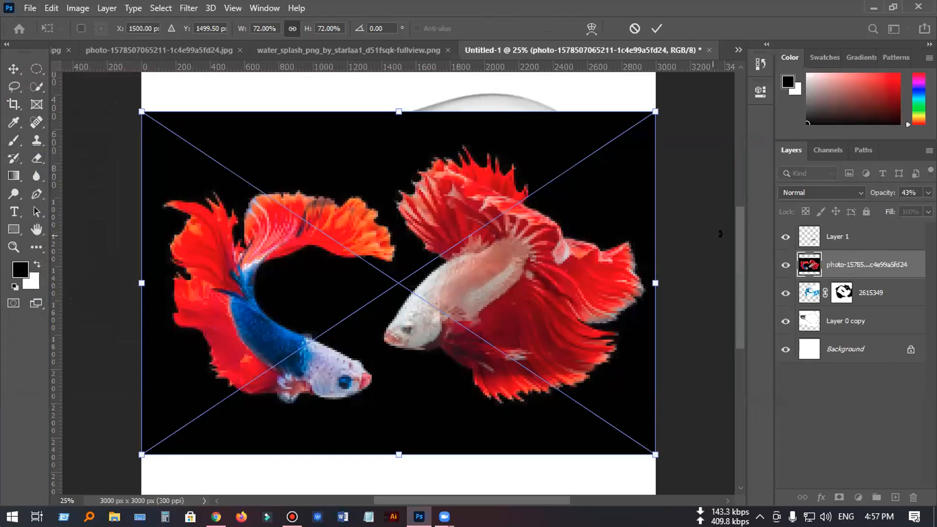
left_click(777, 264)
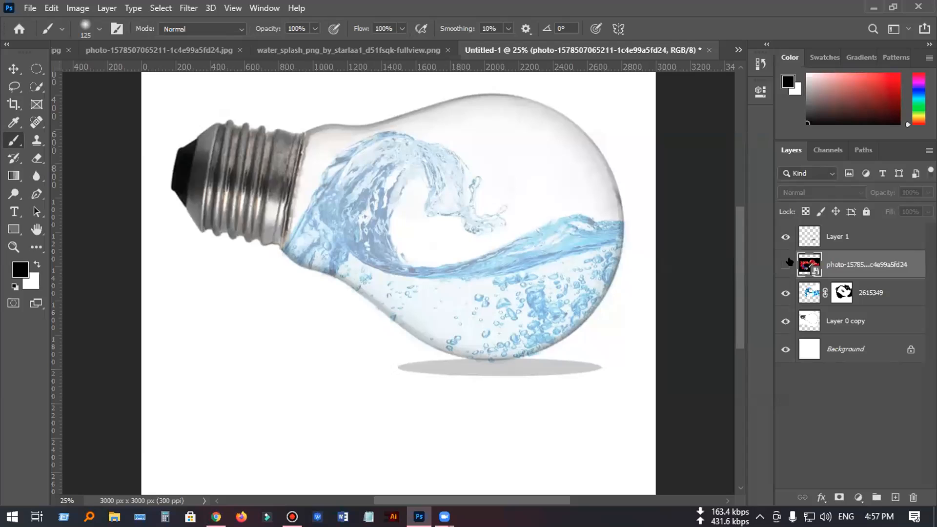
left_click(784, 264)
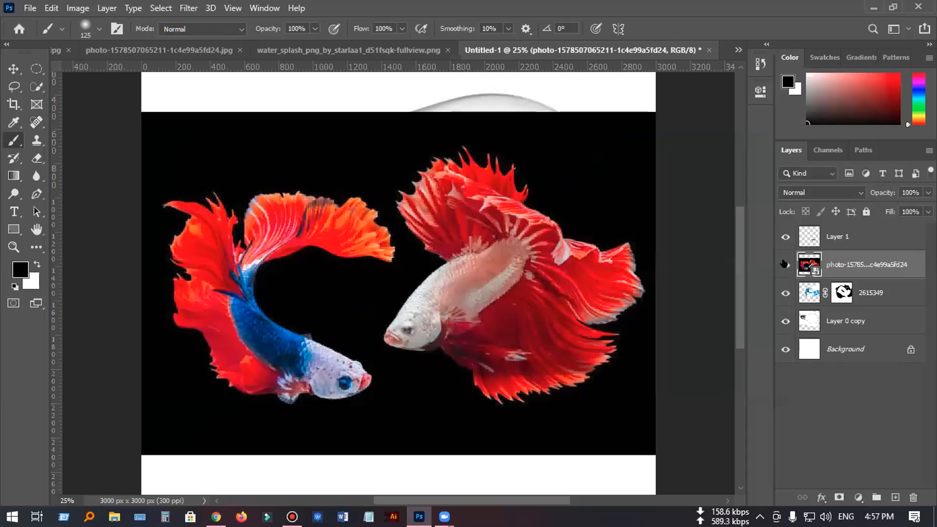
Rasterize the placed betta fish layer and erase its black background with the Magic Eraser at tolerance 32.
right_click(839, 263)
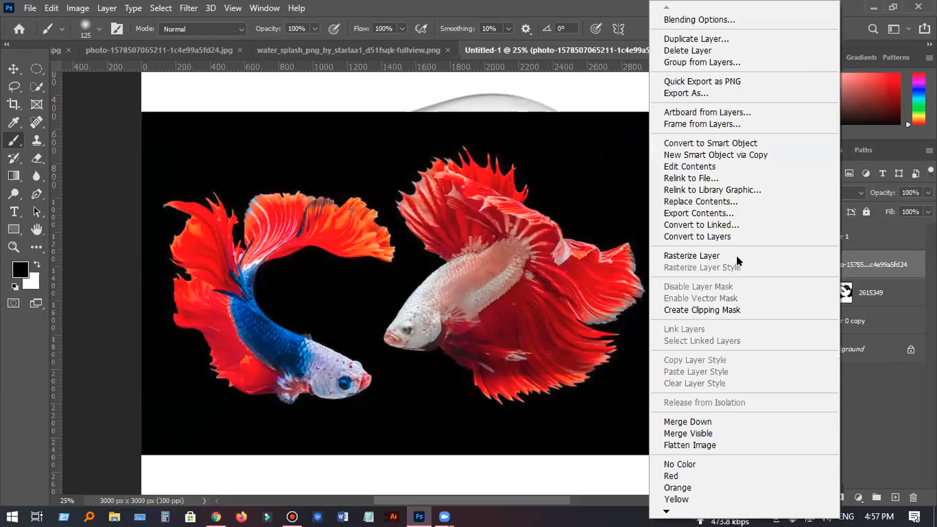
left_click(706, 254)
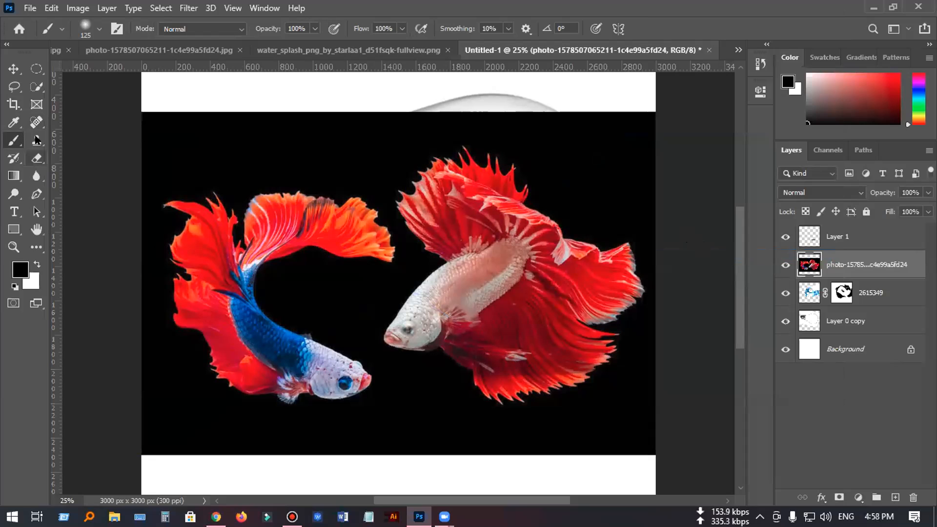
left_click(39, 158)
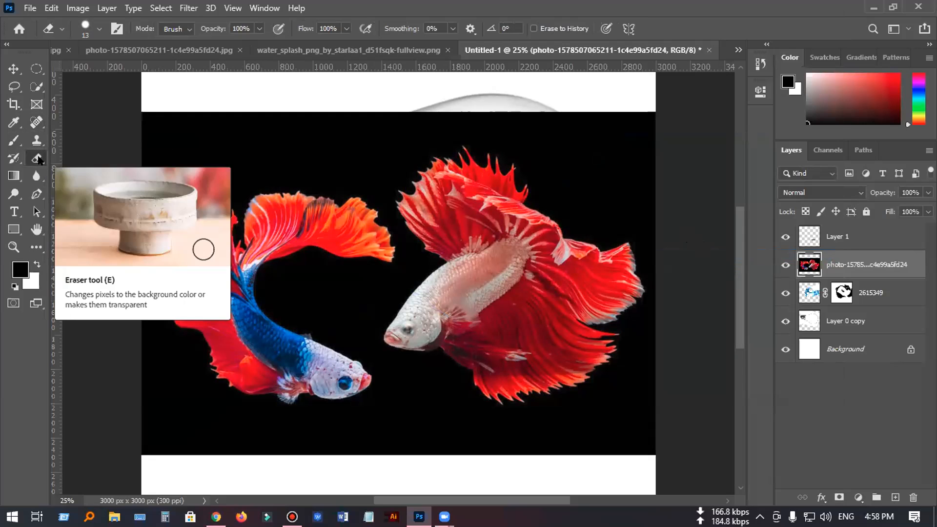
left_click(38, 158)
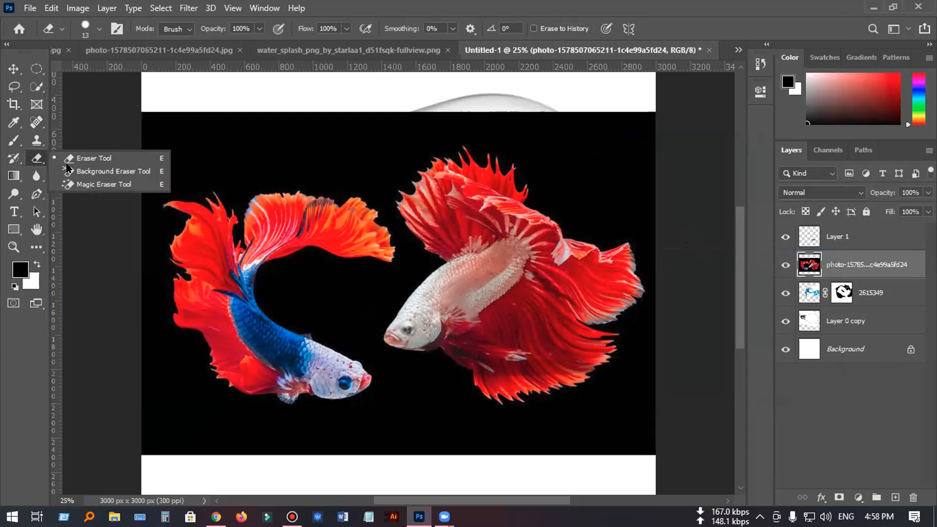
left_click(81, 184)
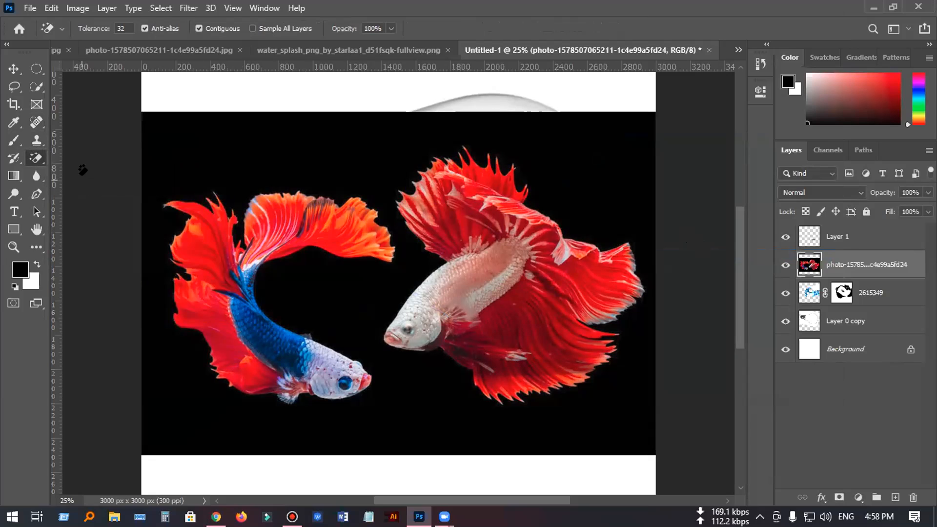
left_click(246, 160)
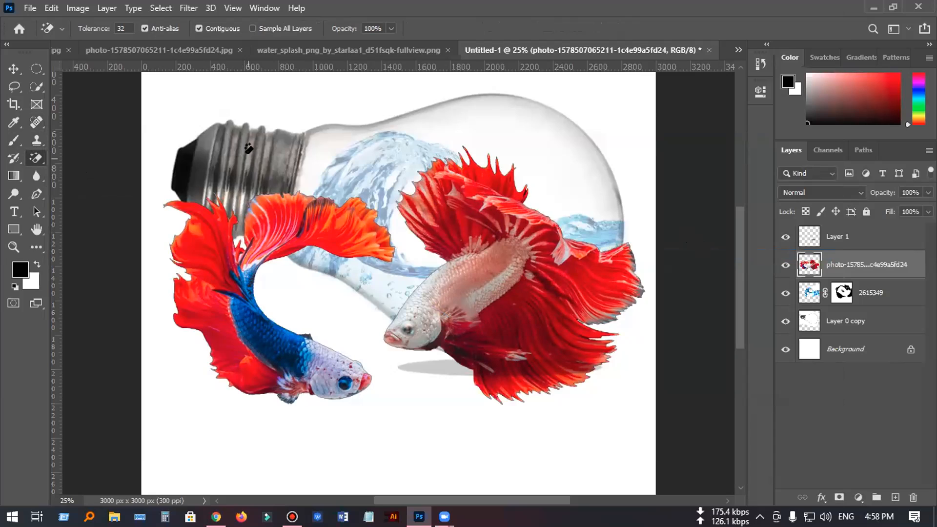
Scale the betta fish down to 39.34% and move them into the water in the bulb's lower right half.
left_click(14, 69)
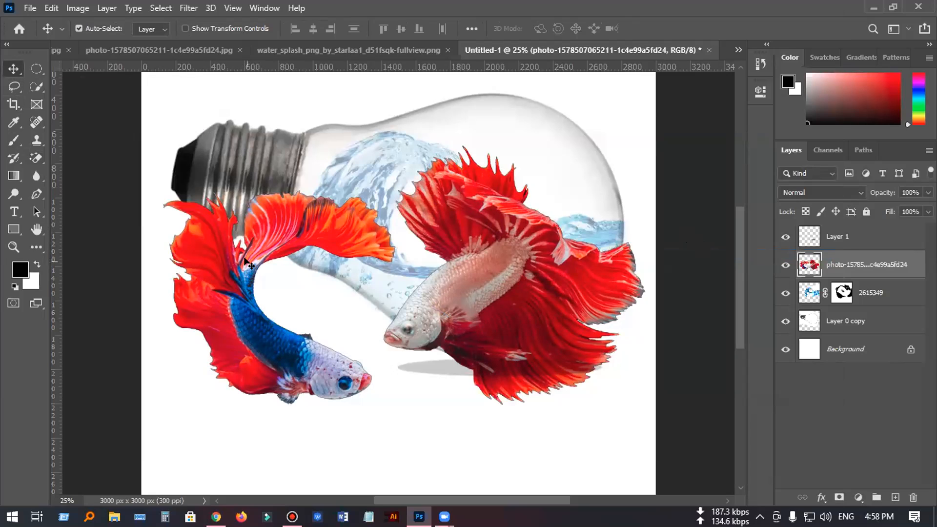
key("ctrl")
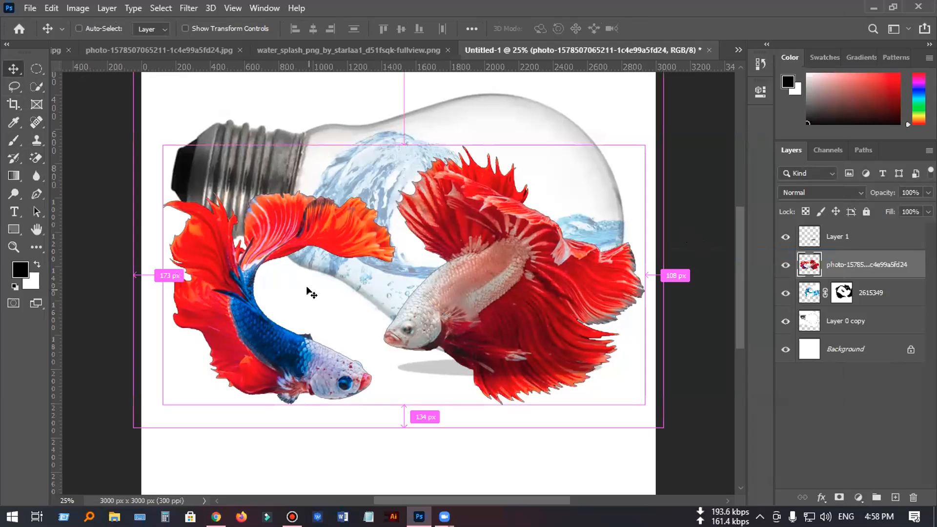
key("ctrl+t")
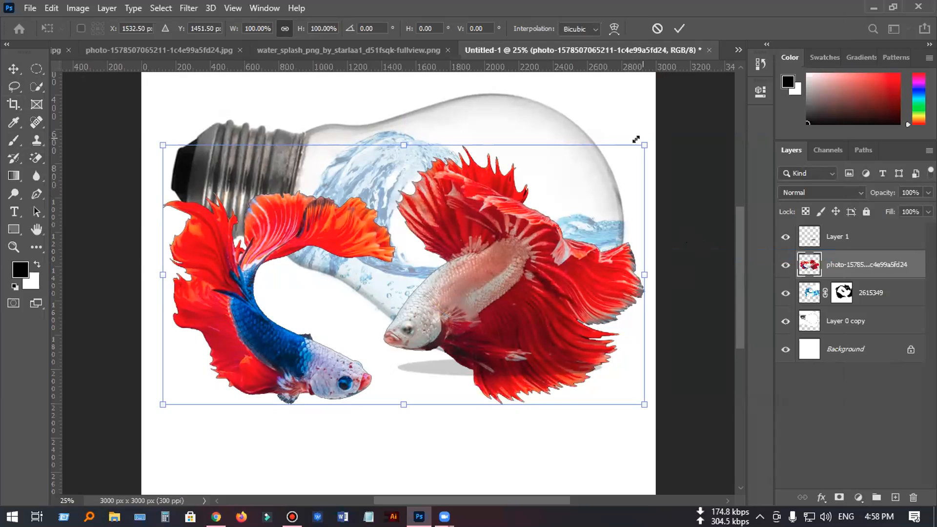
left_click_drag(636, 138, 357, 310)
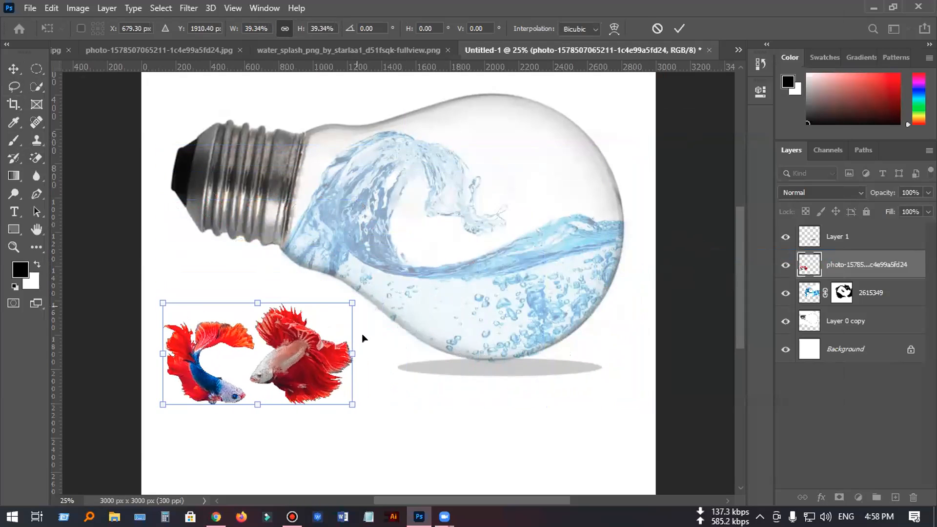
left_click_drag(268, 361, 496, 277)
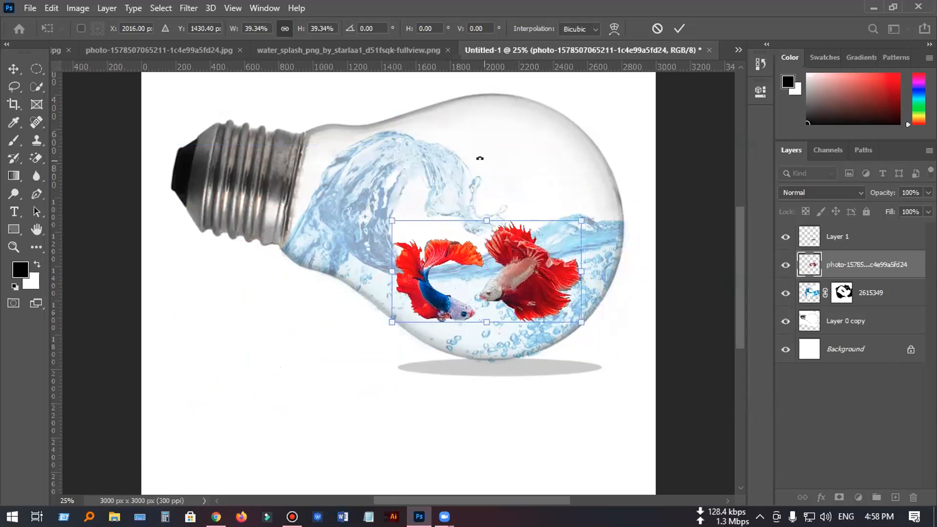
Try the Overlay blend mode on the fish layer, nudging the fish 8 px down and back up.
key("Down")
key("Down")
key("Down")
key("Down")
key("Down")
key("Down")
key("Down")
key("Down")
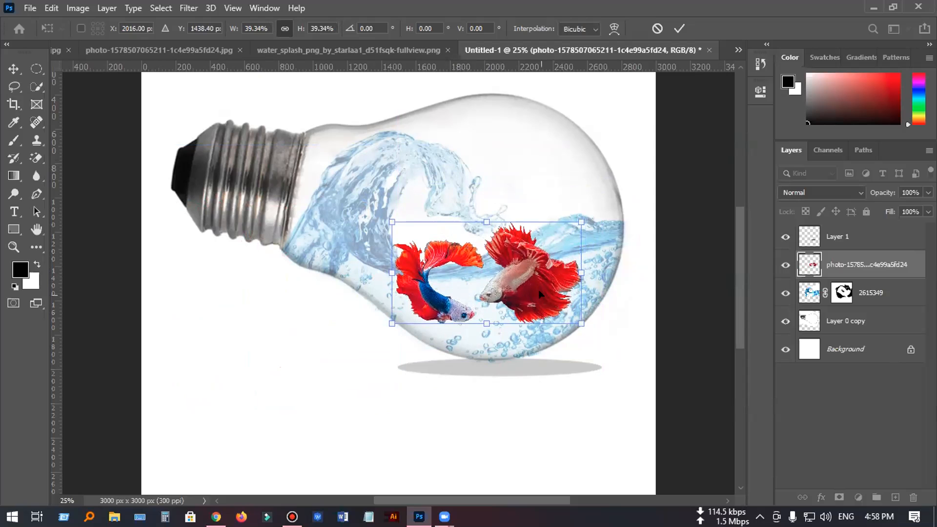
left_click(858, 192)
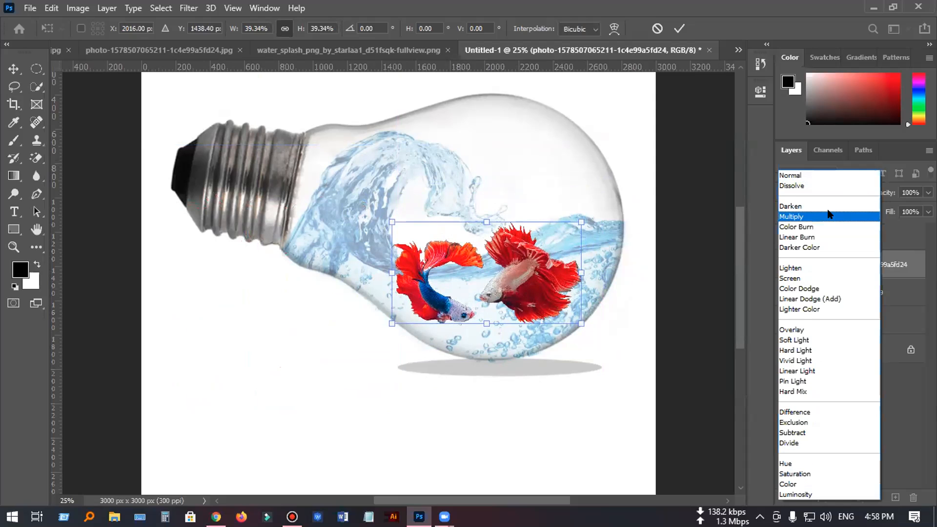
left_click(814, 329)
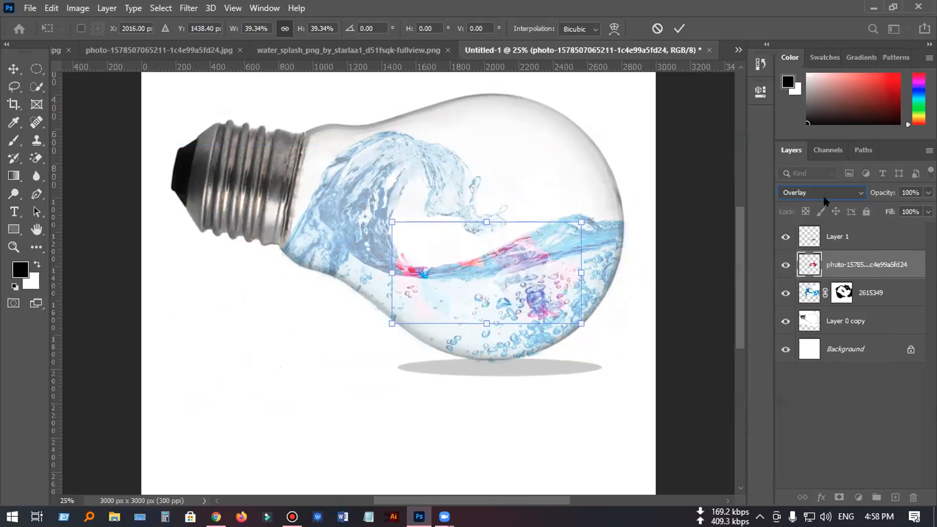
key("Up")
key("Up")
key("Up")
key("Up")
key("Up")
key("Up")
key("Up")
key("Up")
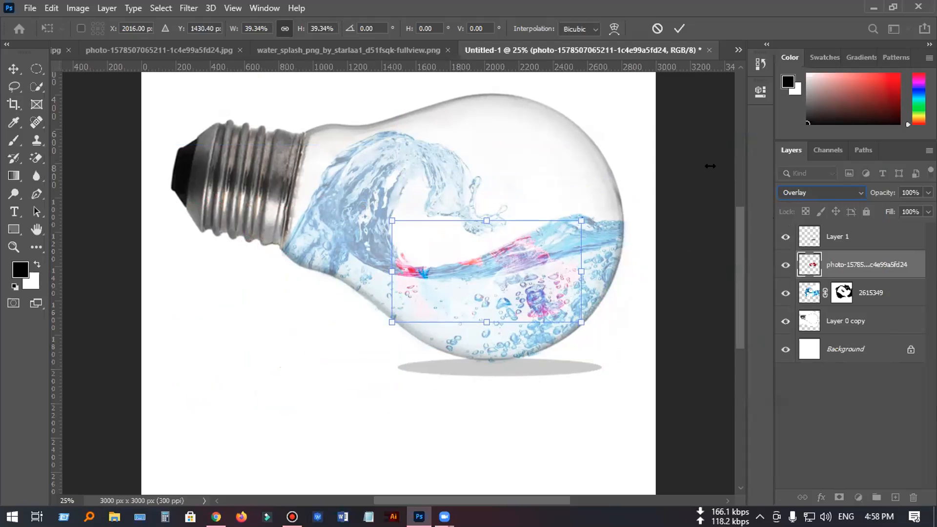
Set the fish layer's blend mode to Multiply, apply the transform, and reduce the layer's opacity to 65%.
left_click(857, 193)
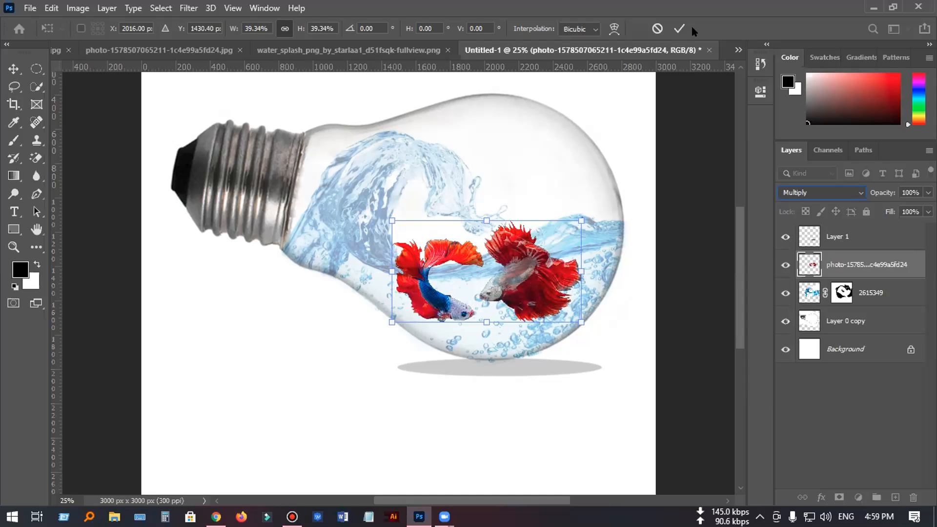
left_click(678, 28)
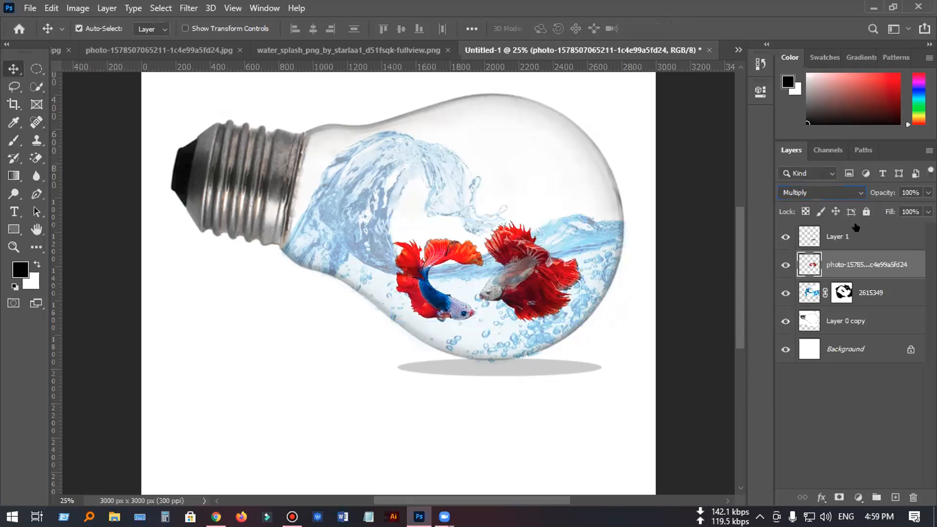
left_click(928, 211)
left_click_drag(926, 209, 904, 207)
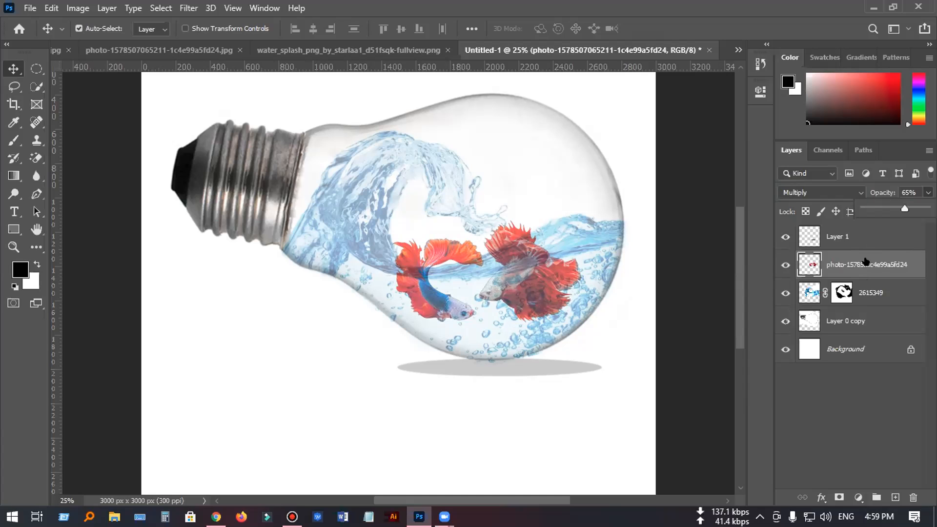
Try merging the fish, water and bulb layers into one, and revert to the separate layers.
left_click(875, 293, "shift")
left_click(865, 315, "shift")
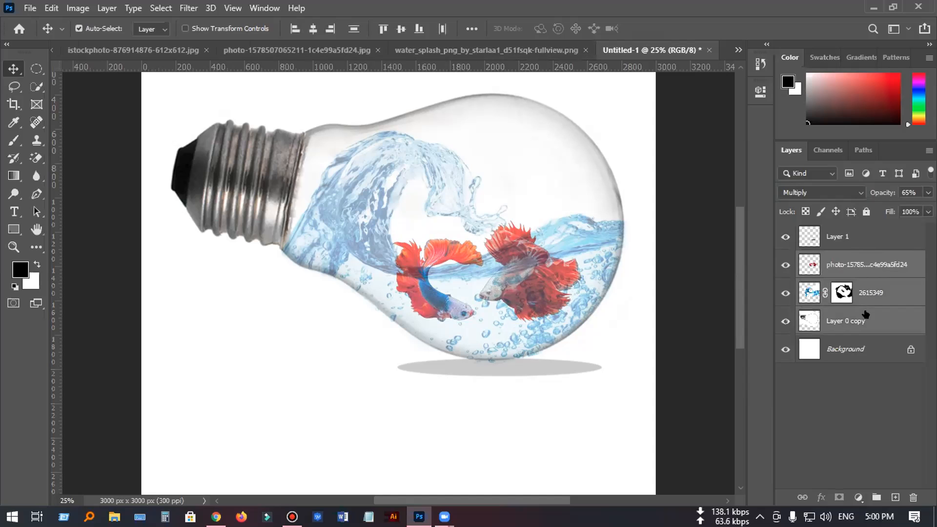
right_click(868, 309)
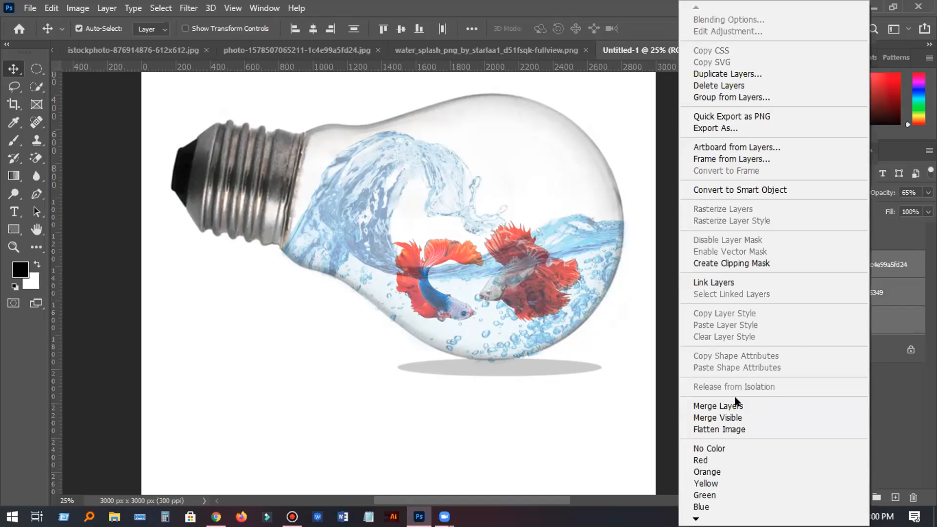
left_click(718, 406)
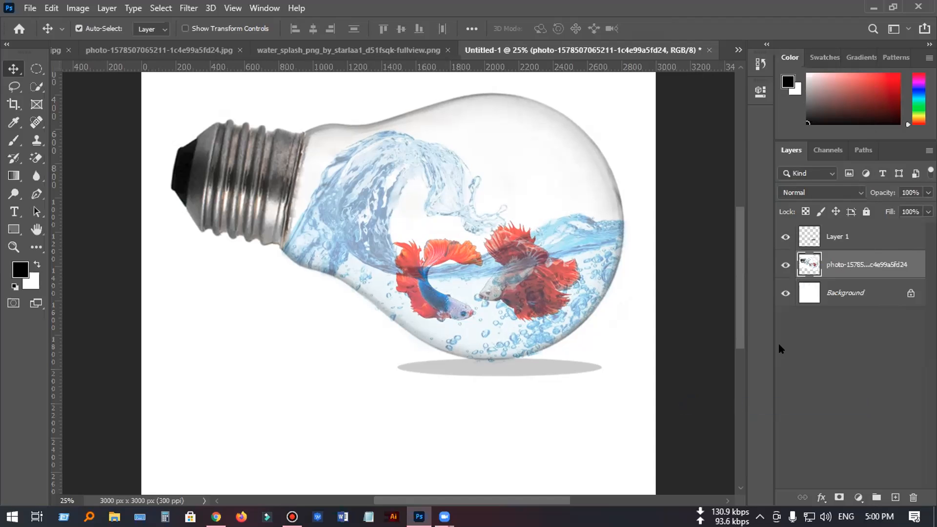
left_click_drag(869, 262, 904, 481)
left_click_drag(885, 266, 896, 497)
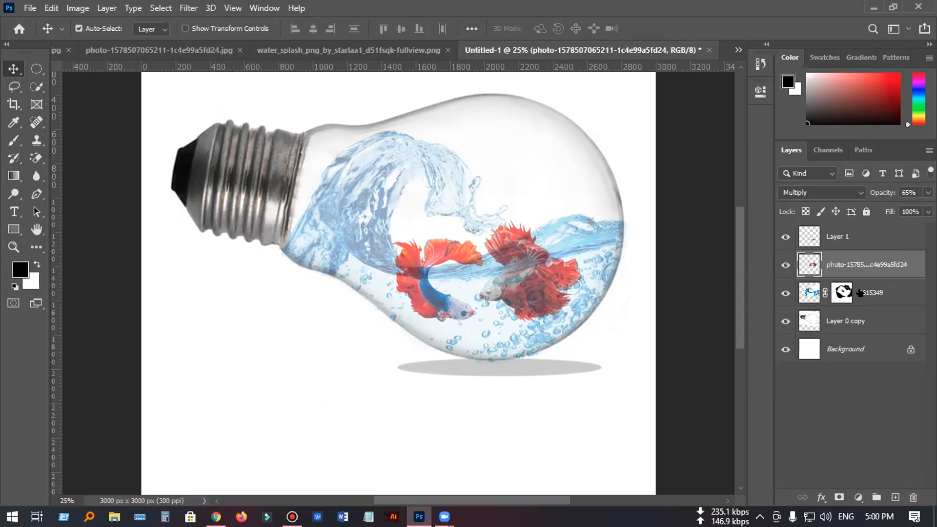
key("shift+alt+n")
Raise the opacity of water layer 2615349 to 97% and of the fish layer to 93%.
left_click(860, 293)
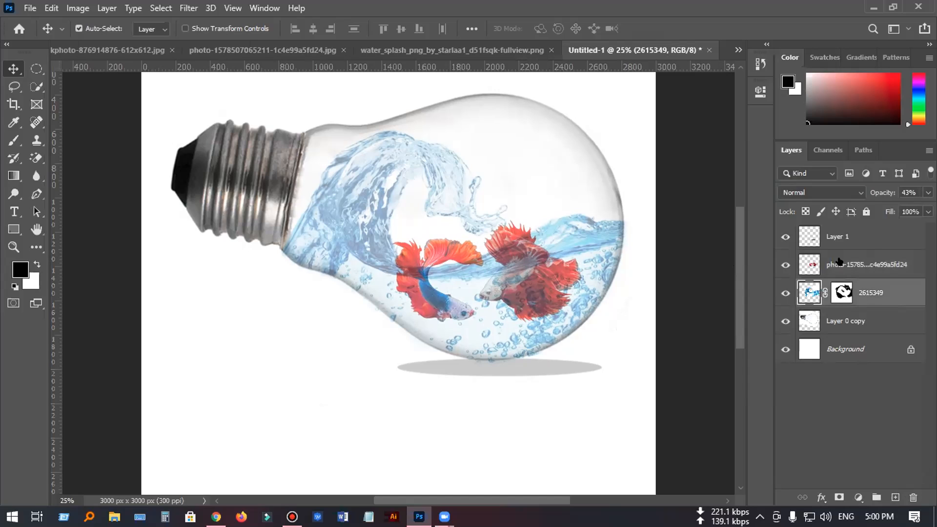
left_click(928, 192)
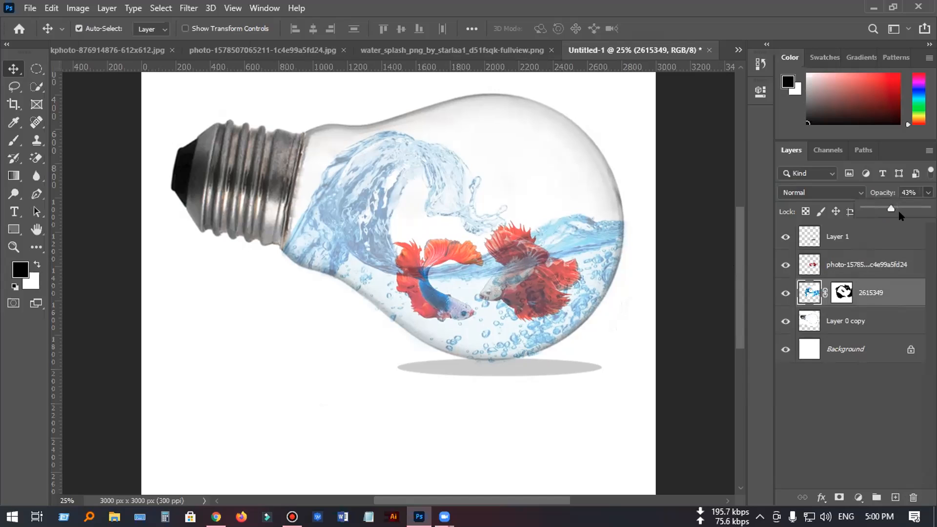
left_click_drag(891, 207, 924, 208)
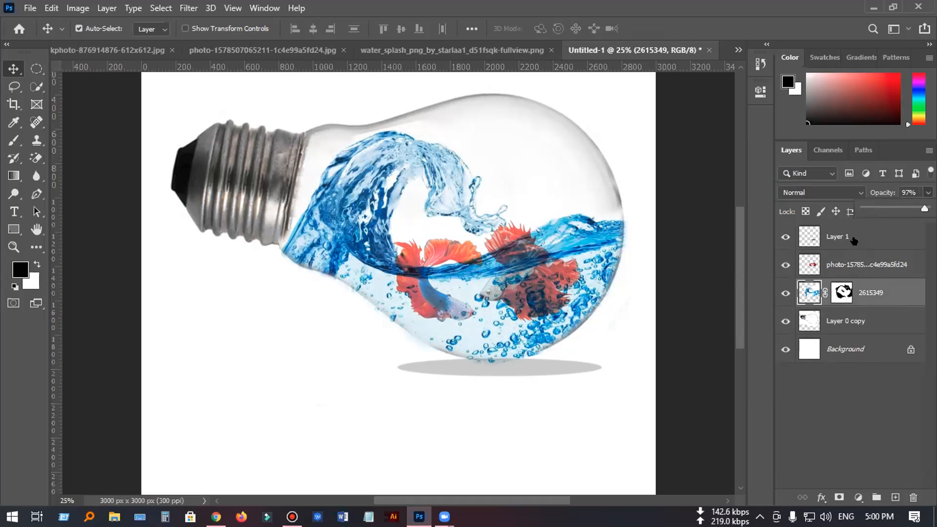
left_click(845, 265)
left_click(929, 193)
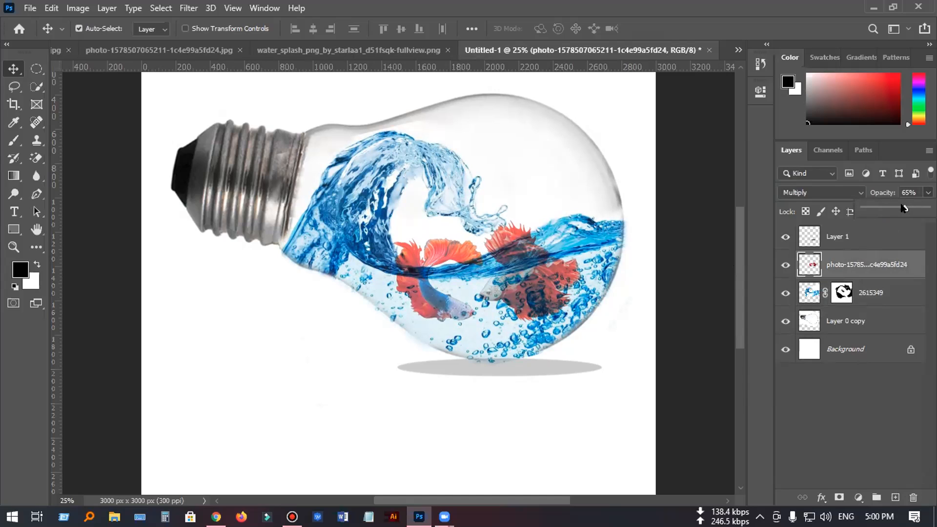
left_click_drag(904, 208, 922, 209)
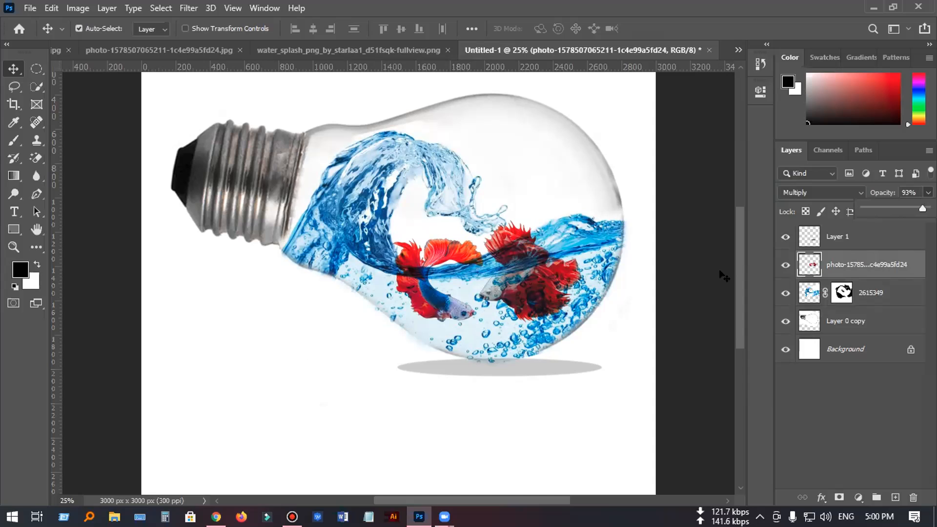
Merge the fish, water and Layer 0 copy layers into one and duplicate the merged layer.
left_click(860, 322, "shift")
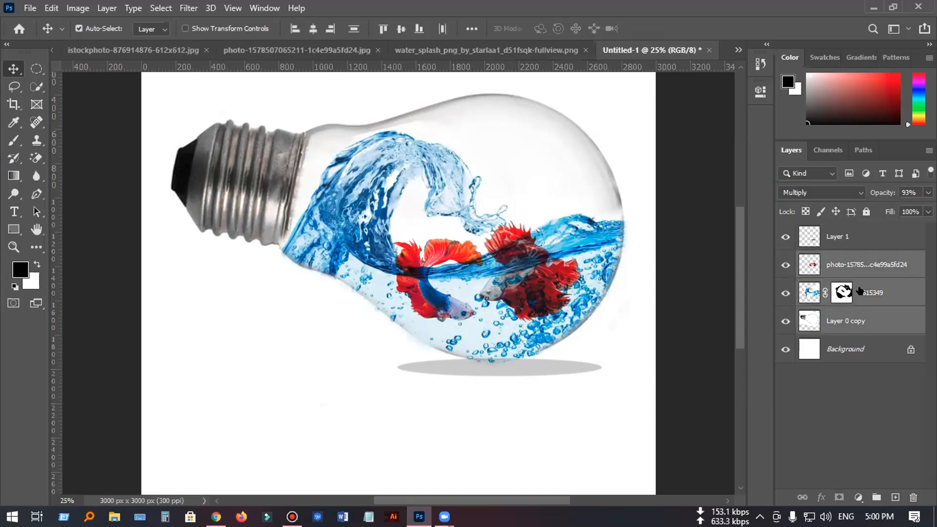
right_click(865, 315)
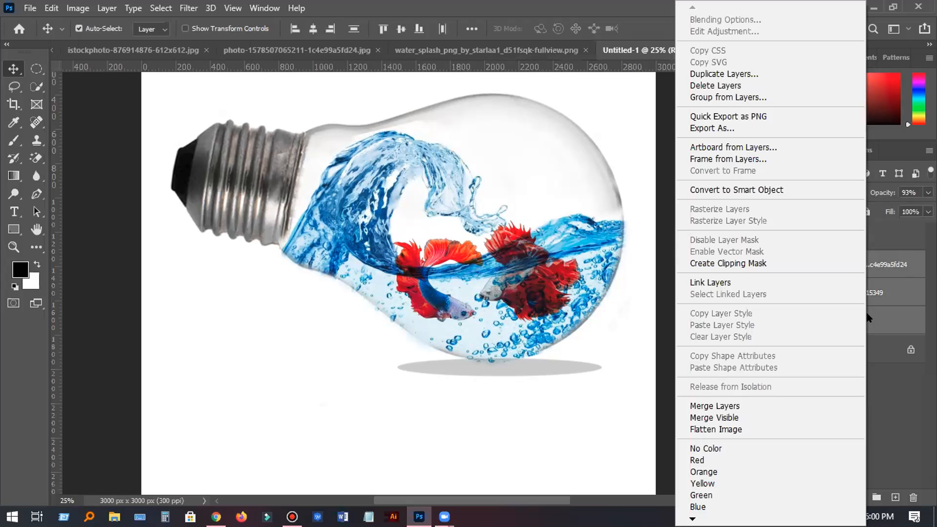
left_click(711, 406)
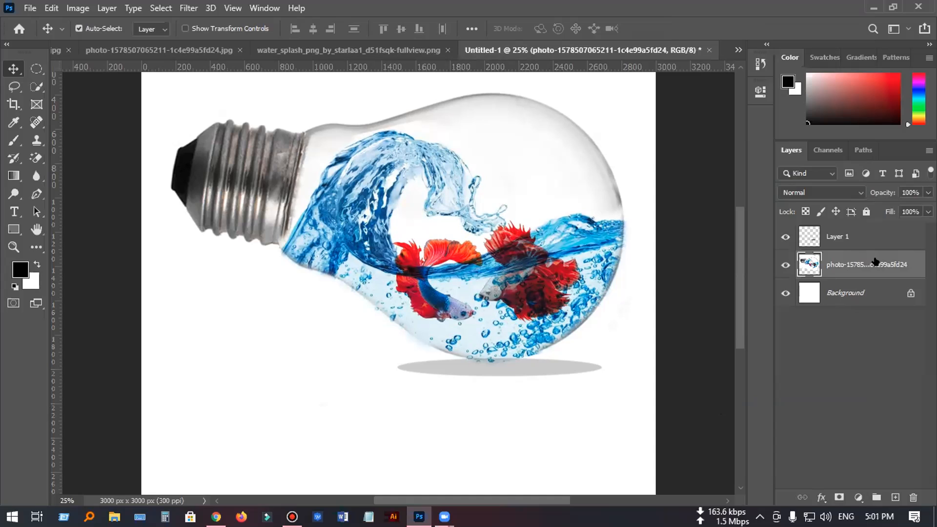
left_click_drag(876, 262, 894, 495)
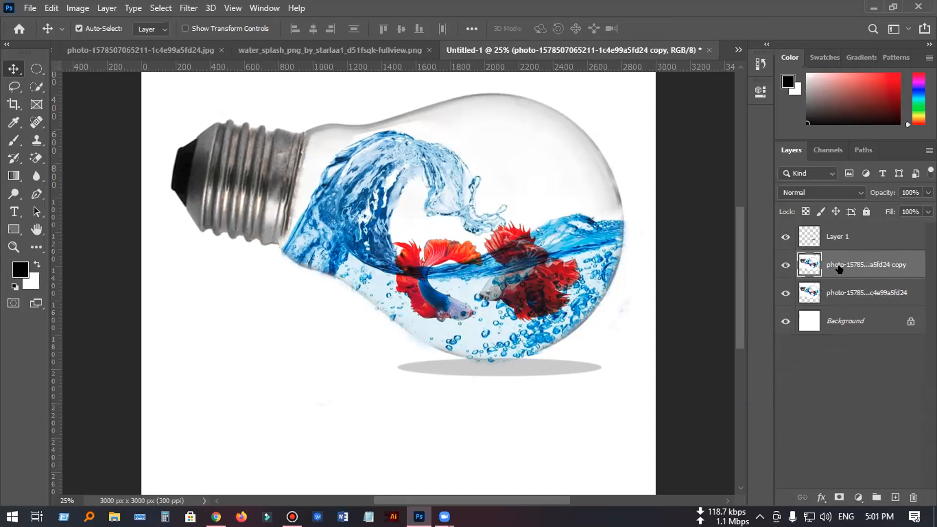
Flip the duplicated bulb layer vertically with Free Transform and reduce its opacity to 25%.
key("ctrl")
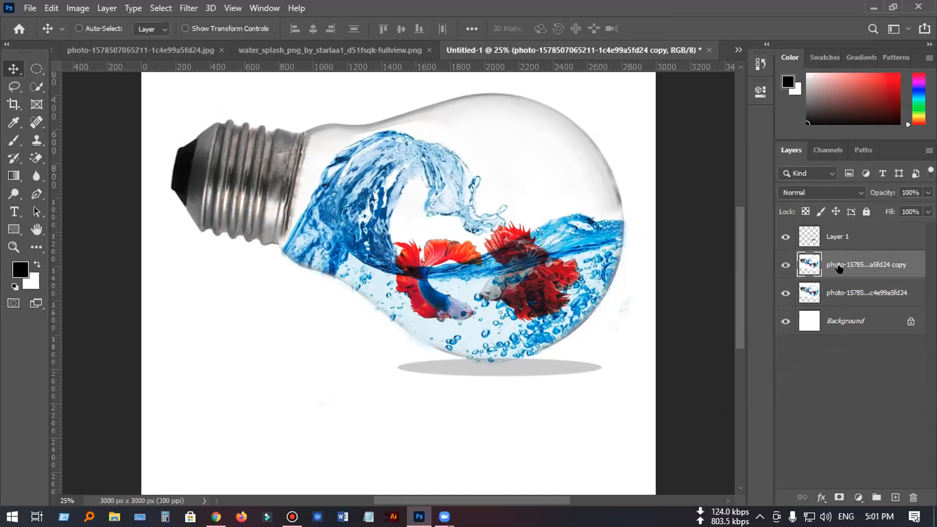
key("ctrl+t")
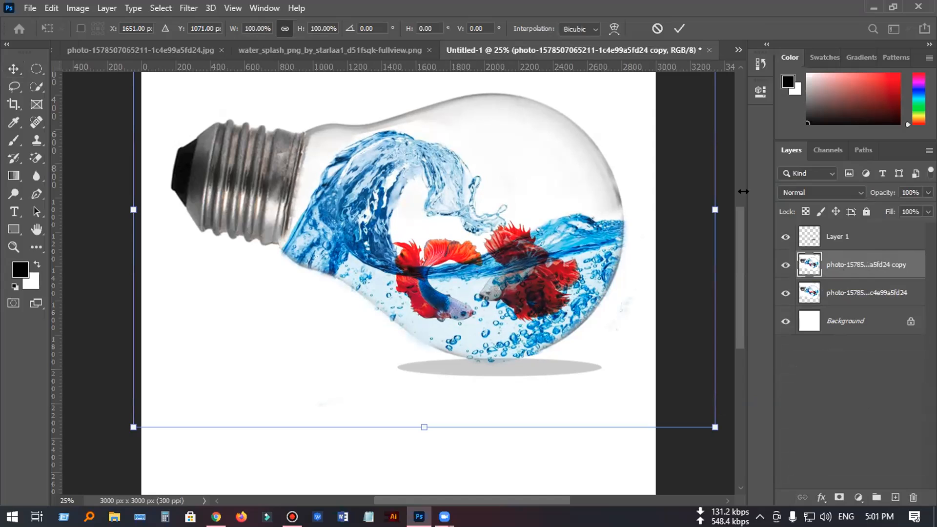
right_click(524, 234)
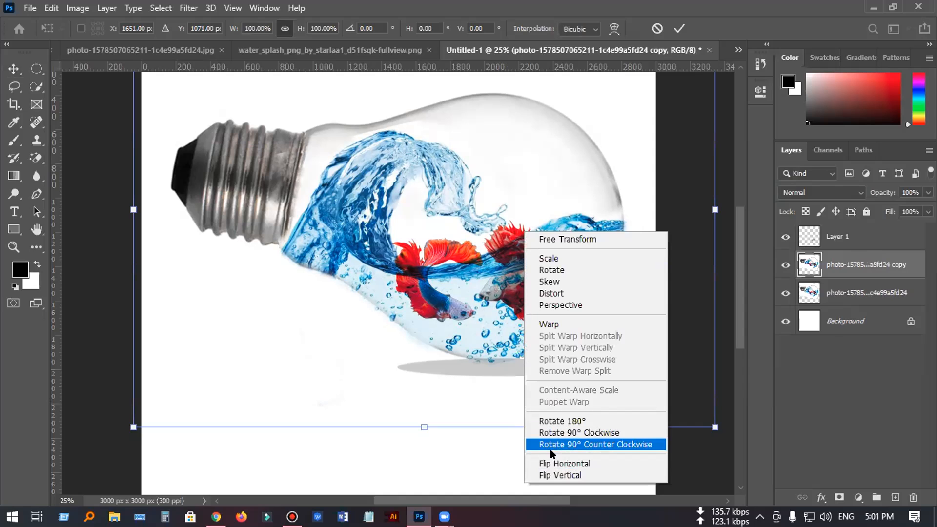
left_click(560, 475)
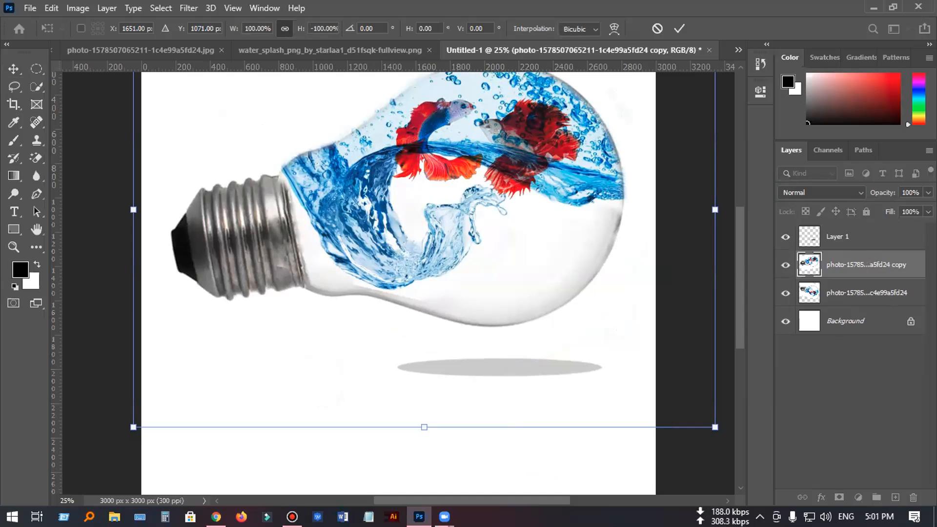
left_click(928, 211)
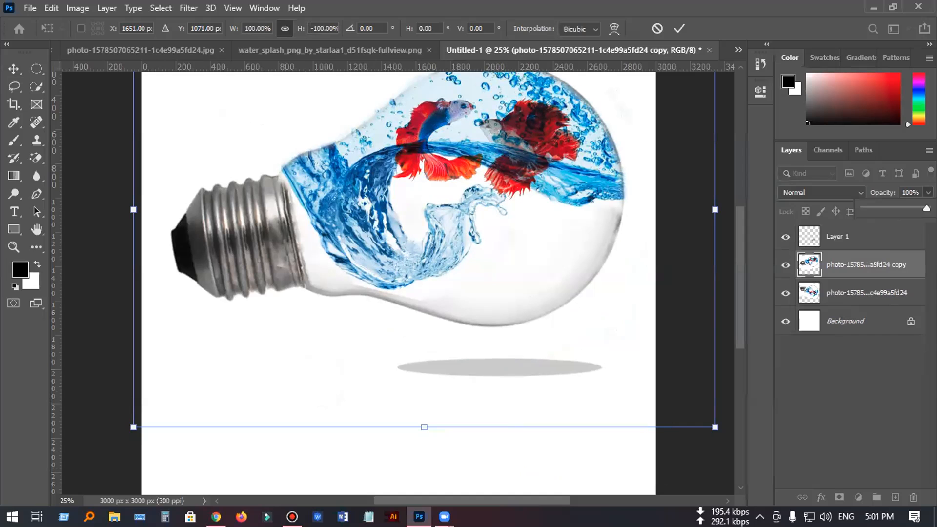
left_click_drag(904, 212, 879, 208)
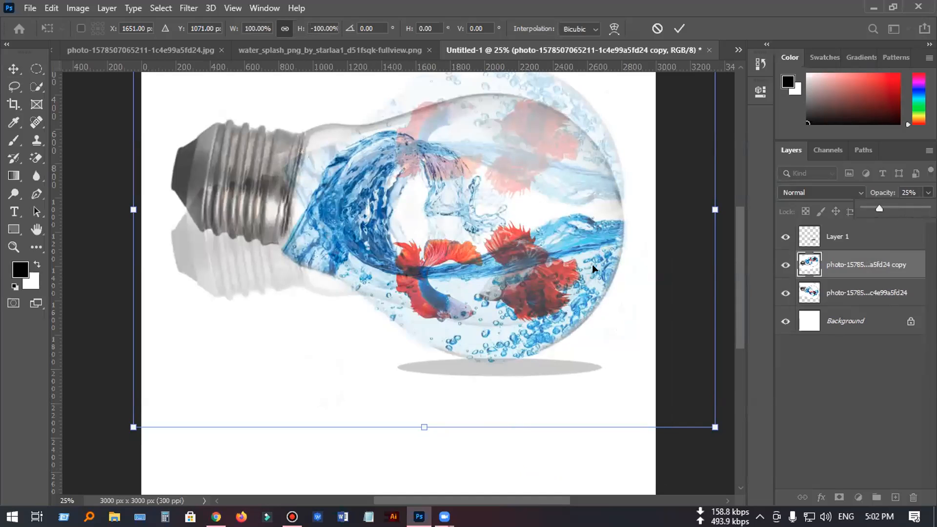
Move the flipped bulb copy straight down to about Y 2559 px so it sits beneath the original bulb as a reflection.
key("shift+Down")
key("shift+Down")
key("shift+Down")
key("shift+Down")
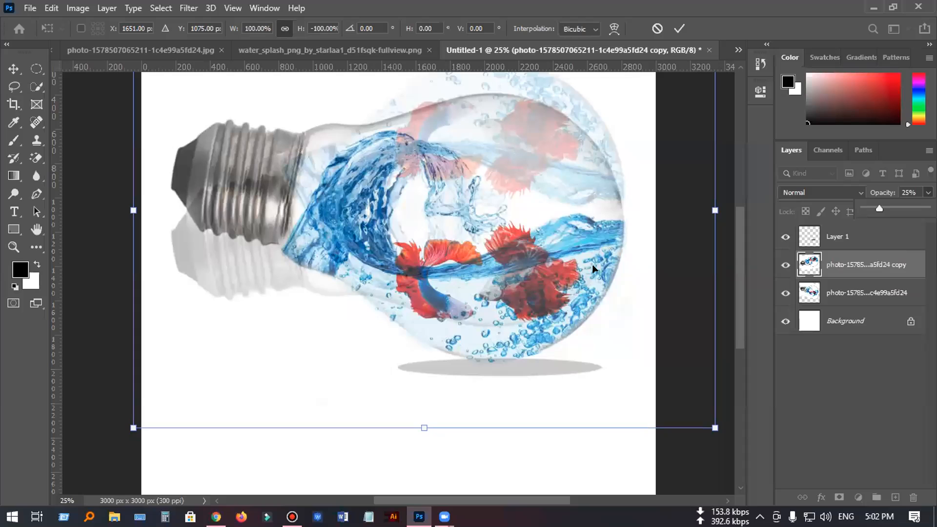
key("shift+Down")
key("shift+Down")
key("shift+Down")
key("shift+Down")
key("shift+Down")
key("shift+Down")
key("shift+Down")
key("shift+Down")
key("shift+Down")
key("shift+Down")
key("shift+Down")
key("shift+Down")
key("shift+Down")
key("shift+Down")
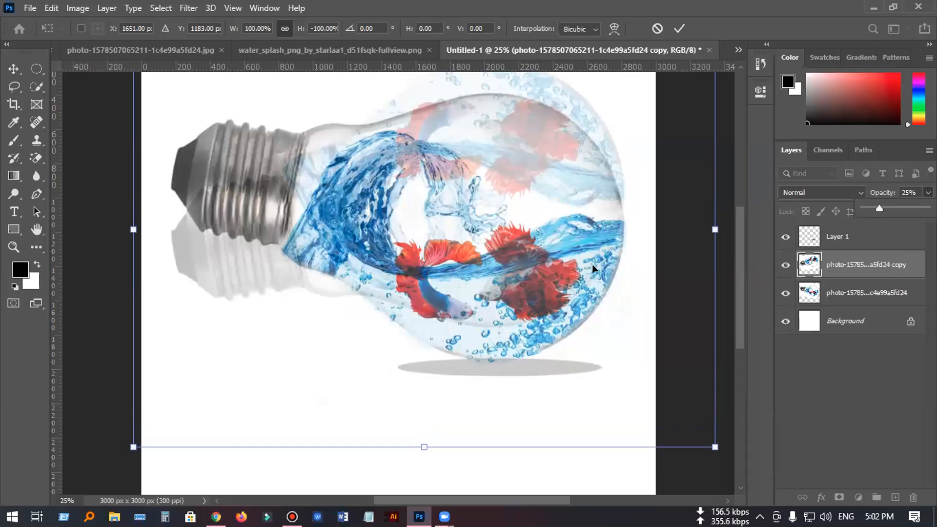
key("shift+Down")
key("shift+Down")
key("shift+Down")
key("shift+Down")
key("shift+Down")
key("shift+Down")
key("shift+Down")
key("shift+Down")
key("shift+Down")
key("shift+Down")
key("shift+Down")
key("shift+Down")
key("shift+Down")
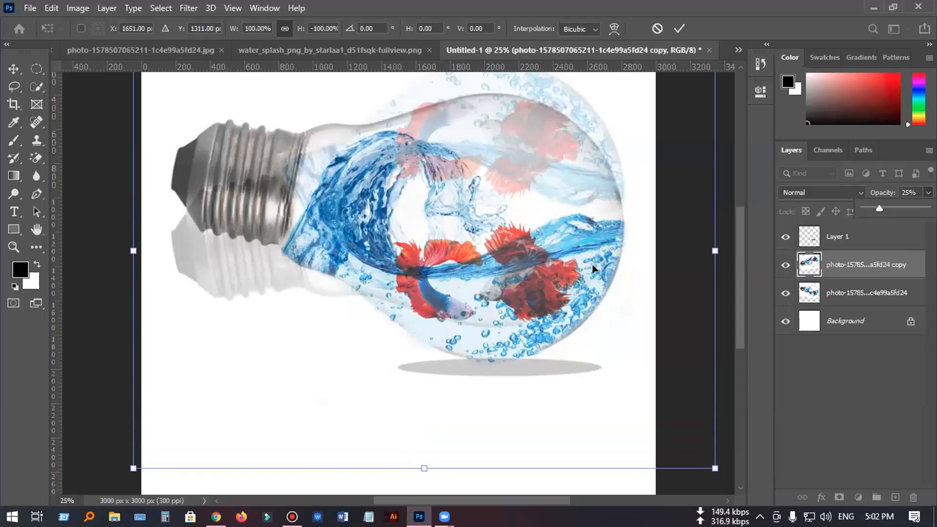
key("shift+Down")
key("shift+Down")
key("shift+Down")
key("shift+Down")
key("shift+Down")
key("shift+Down")
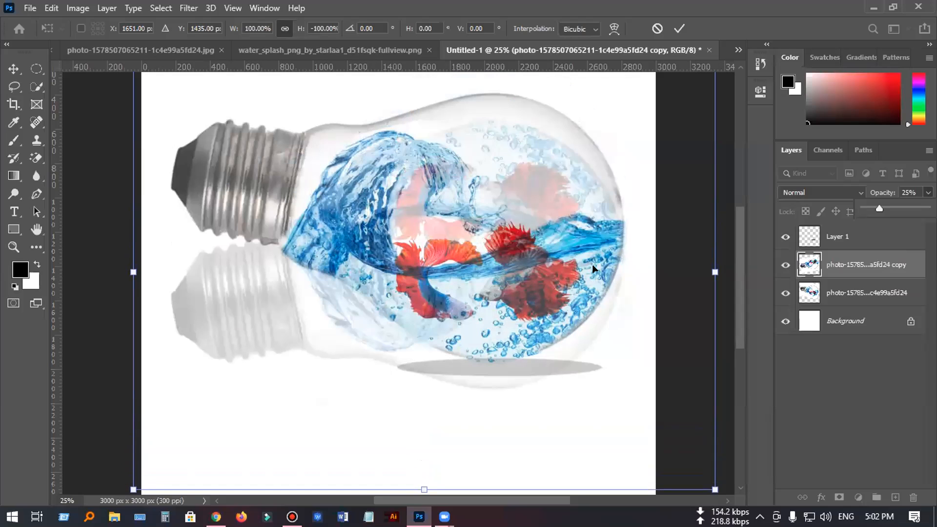
key("shift+Down")
key("shift+Down")
key("shift+Down")
key("shift+Down")
key("shift+Down")
key("shift+Down")
key("shift+Down")
key("shift+Down")
key("shift+Down")
key("shift+Down")
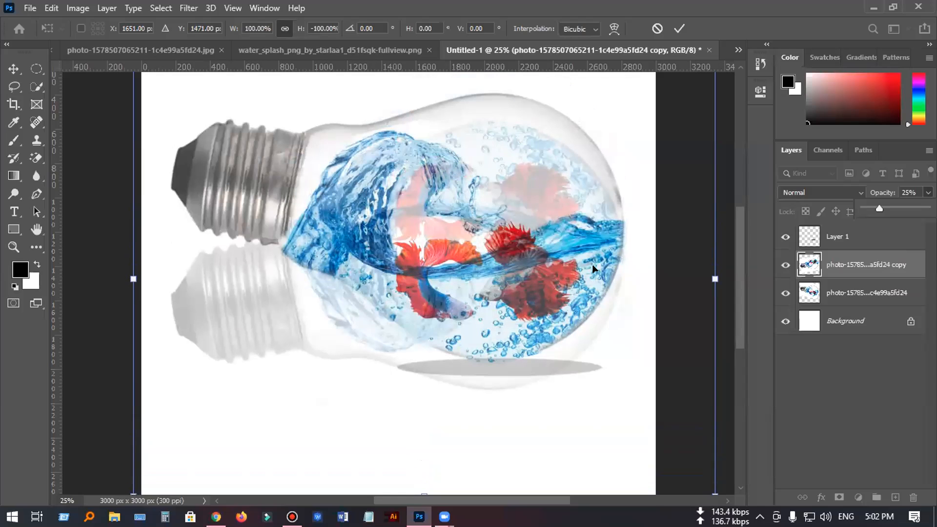
key("shift+Down")
key("shift+Down")
key("shift+Down")
key("shift+Down")
key("shift+Down")
key("shift+Down")
key("shift+Down")
key("shift+Down")
key("shift+Down")
key("shift+Down")
key("shift+Down")
key("shift+Down")
key("shift+Down")
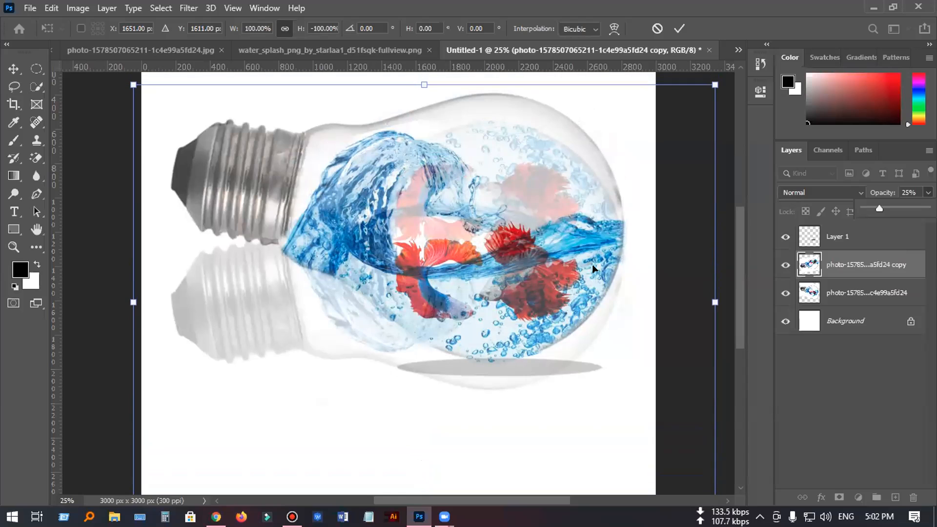
key("shift+Down")
key("shift+Down")
key("shift+Down")
key("shift+Down")
key("shift+Down")
key("shift+Down")
key("shift+Down")
key("shift+Down")
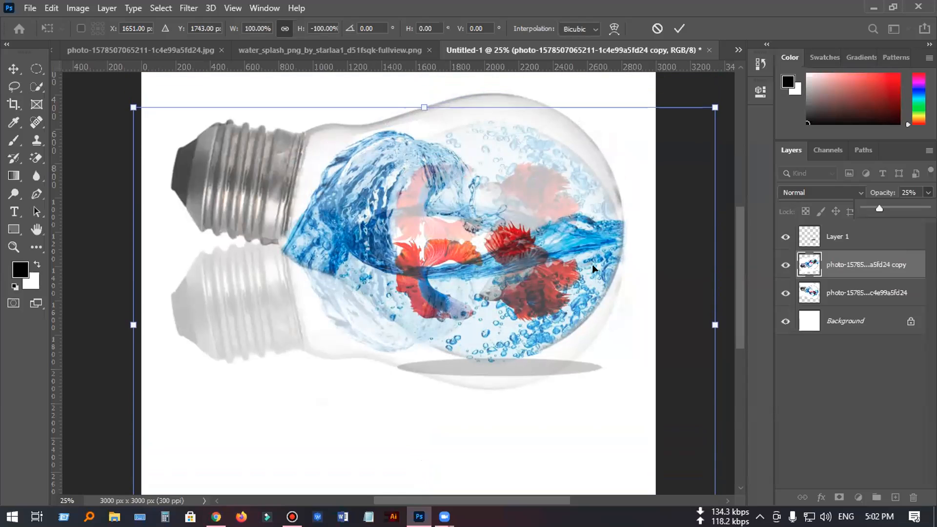
key("shift+Down")
key("shift+Down")
key("shift+Down")
key("shift+Down")
key("shift+Down")
key("shift+Down")
key("shift+Down")
key("shift+Down")
key("shift+Down")
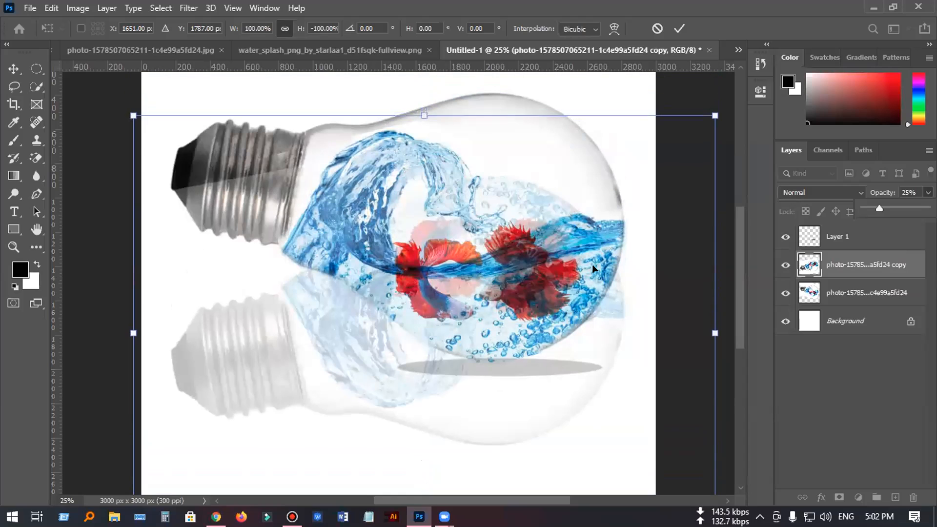
key("shift+Down")
key("shift+Down")
key("shift+Down")
key("shift+Down")
key("shift+Down")
key("shift+Down")
key("shift+Down")
key("shift+Down")
key("shift+Down")
key("shift+Down")
key("shift+Down")
key("shift+Down")
key("shift+Down")
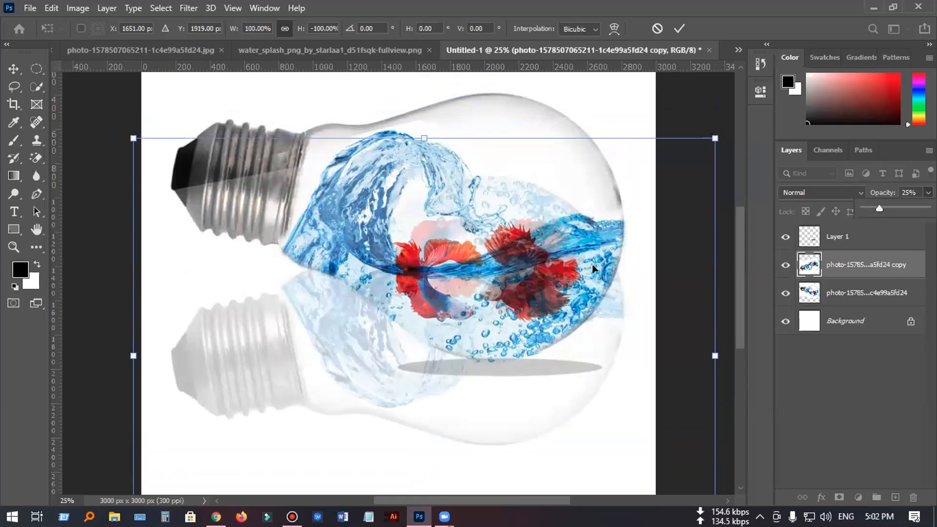
key("shift+Down")
key("shift+Down")
key("shift+Down")
key("shift+Down")
key("shift+Down")
key("shift+Down")
key("shift+Down")
key("shift+Down")
key("shift+Down")
key("shift+Down")
key("shift+Down")
key("shift+Down")
key("shift+Down")
key("shift+Down")
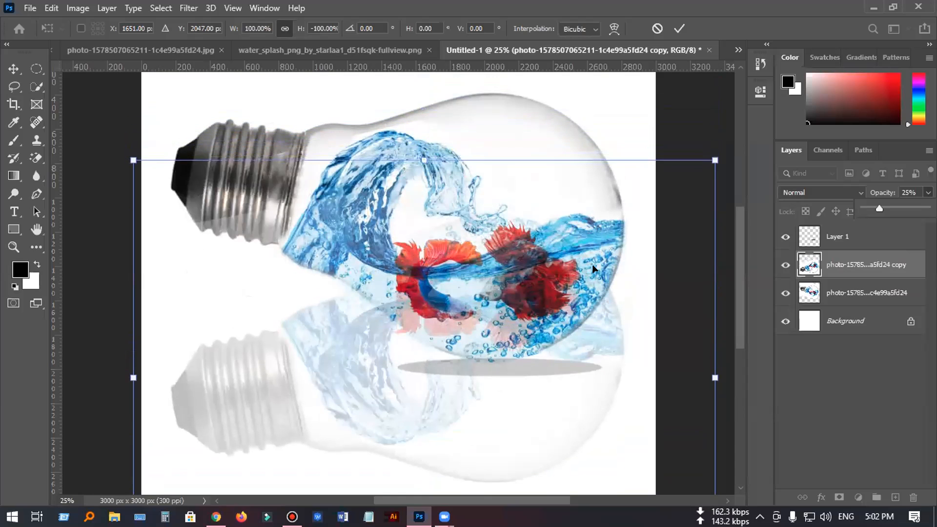
key("shift+Down")
key("shift+Down")
key("shift+Down")
key("shift+Down")
key("shift+Down")
key("shift+Down")
key("shift+Down")
key("shift+Down")
key("shift+Down")
key("shift+Down")
key("shift+Down")
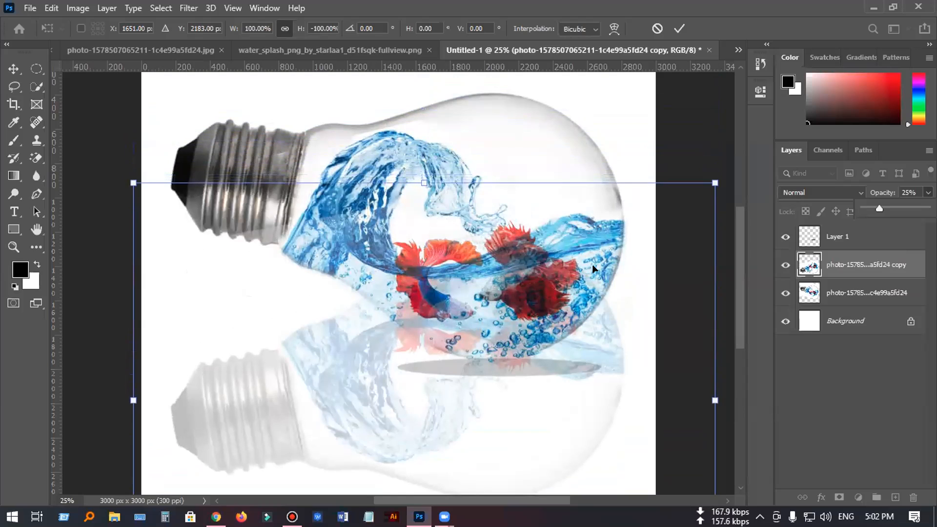
key("shift+Down")
key("shift+Down")
key("shift+Down")
key("shift+Down")
key("shift+Down")
key("shift+Down")
key("shift+Down")
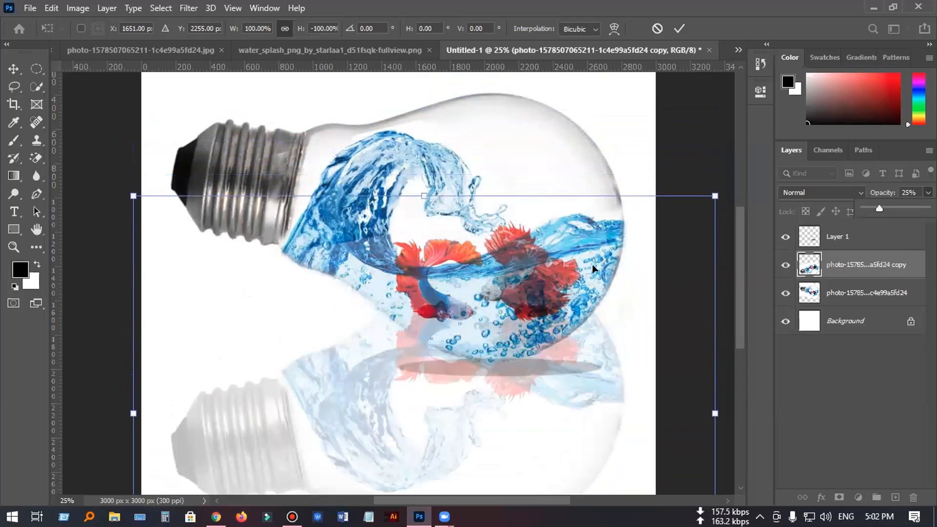
key("shift+Down")
key("shift+Down")
key("shift+Down")
key("shift+Down")
key("shift+Down")
key("shift+Down")
key("shift+Down")
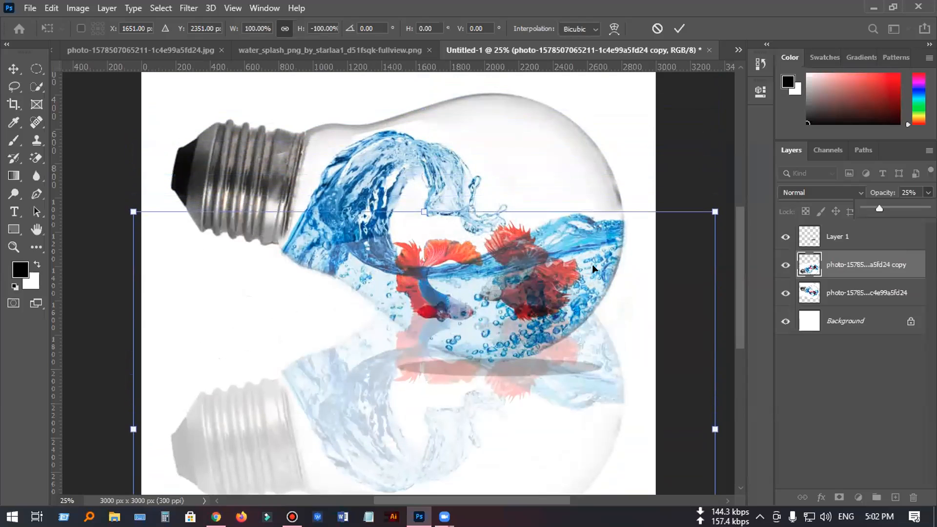
key("shift+Down")
key("shift+Down")
key("shift+Down")
key("shift+Down")
key("shift+Down")
key("shift+Down")
key("shift+Down")
key("shift+Down")
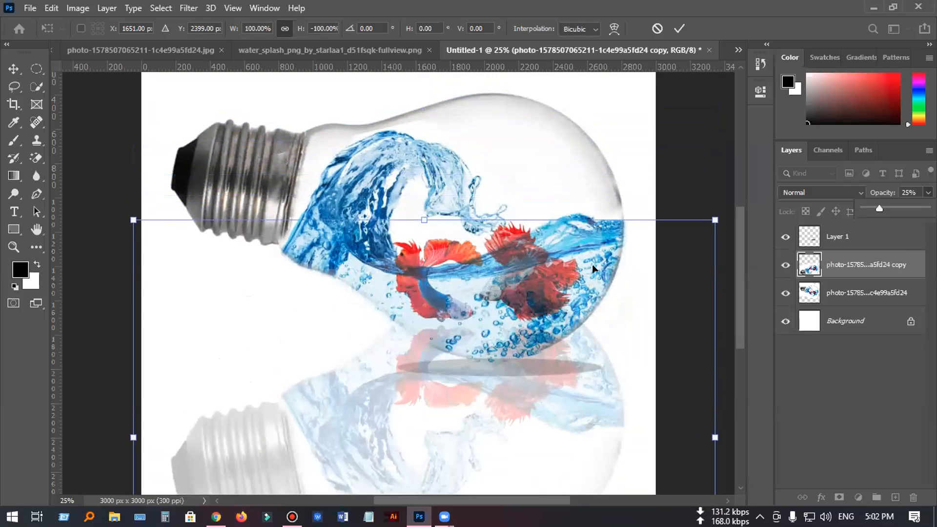
key("shift+Down")
key("shift+Down")
key("shift+Down")
key("shift+Down")
key("shift+Down")
key("shift+Down")
key("shift+Down")
key("shift+Down")
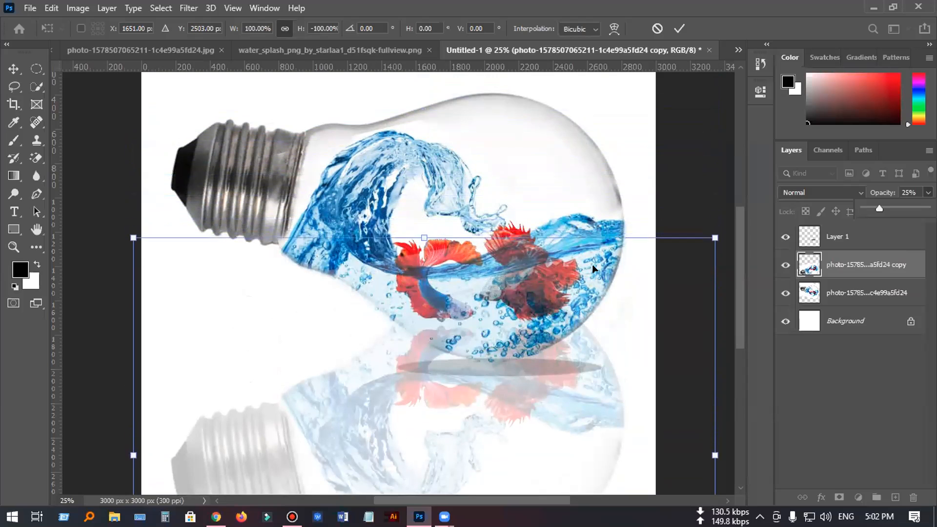
key("shift+Down")
key("shift+Down")
key("shift+Down")
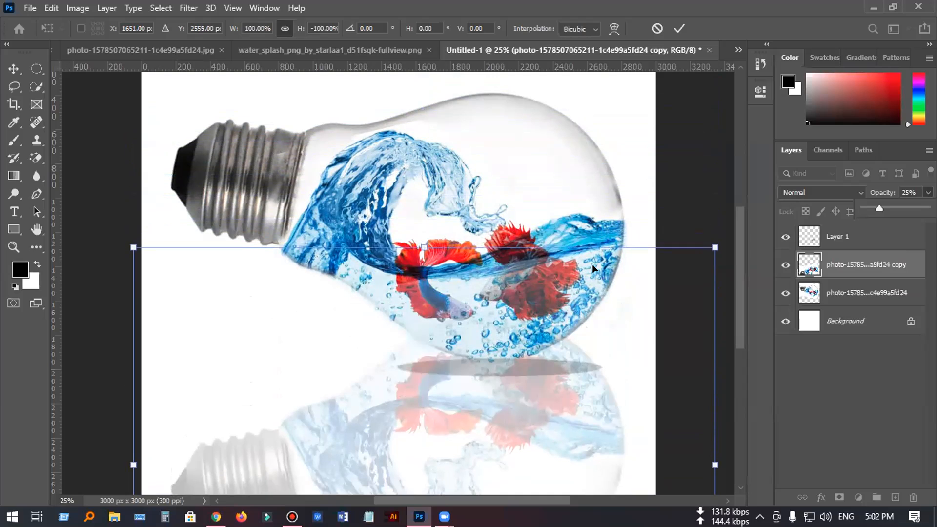
Move the flipped bulb reflection straight down to Y 2827 px and apply the transform.
key("shift+Down")
key("shift+Down")
key("shift+Down")
key("shift+Down")
key("shift+Down")
key("shift+Down")
key("shift+Down")
key("shift+Down")
key("shift+Down")
key("shift+Down")
key("shift+Down")
key("shift+Down")
key("shift+Down")
key("shift+Down")
key("shift+Down")
key("shift+Down")
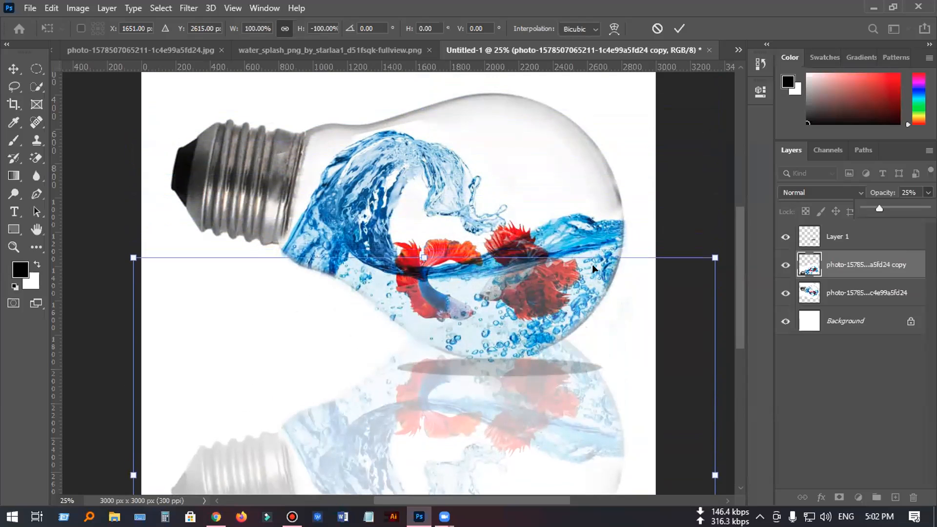
key("shift+Down")
key("shift+Down")
key("shift+Down")
key("shift+Down")
key("shift+Down")
key("shift+Down")
key("shift+Down")
key("shift+Down")
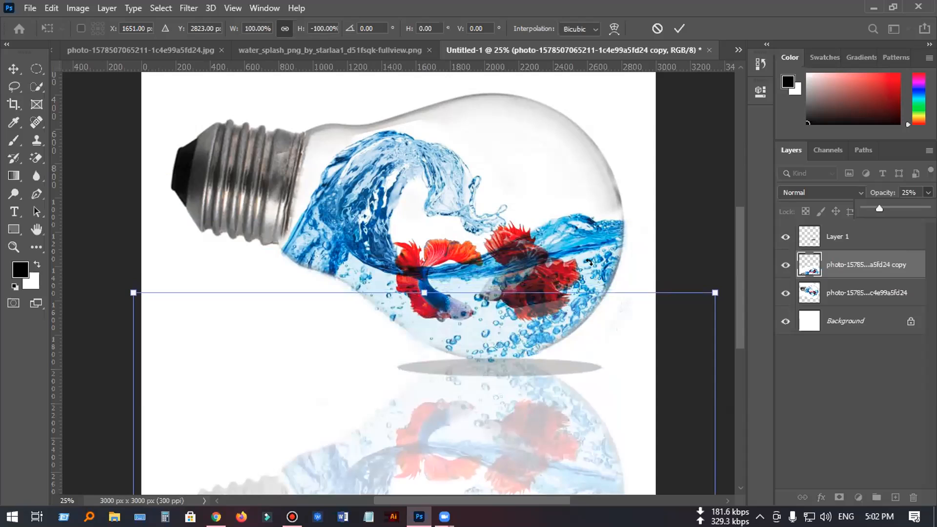
key("Down")
key("Down")
key("Down")
key("Down")
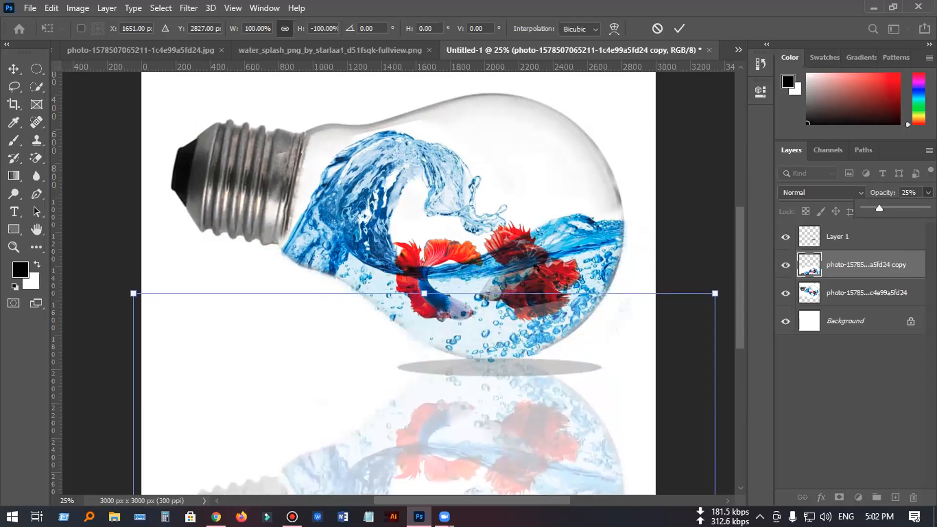
left_click(679, 28)
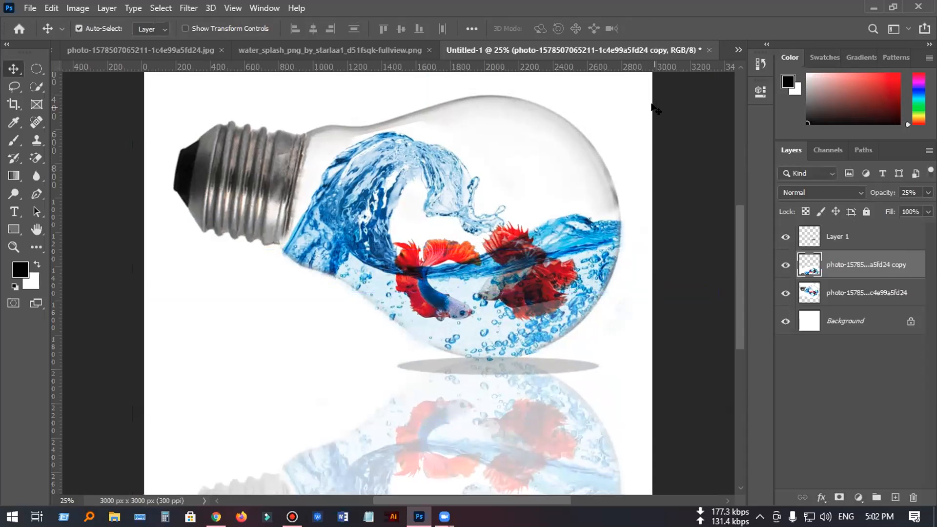
Scale the shadow ellipse on Layer 1 to about 66% and move it under the bulb at about X 2106, Y 1983 px.
key("ctrl+minus")
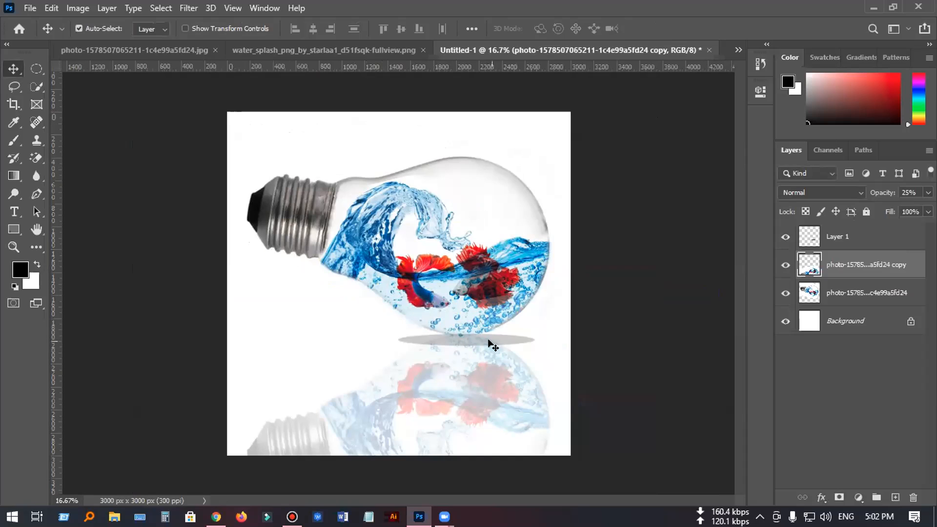
left_click(839, 240)
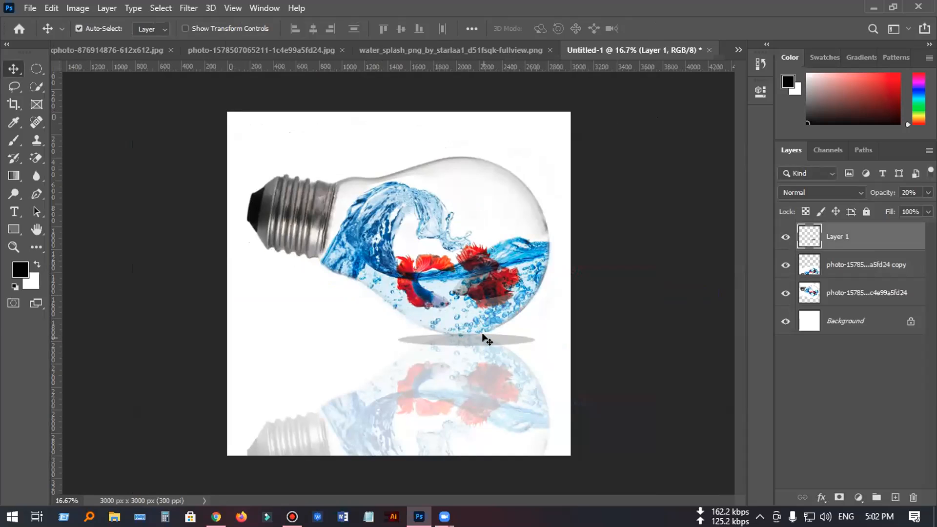
key("ctrl+t")
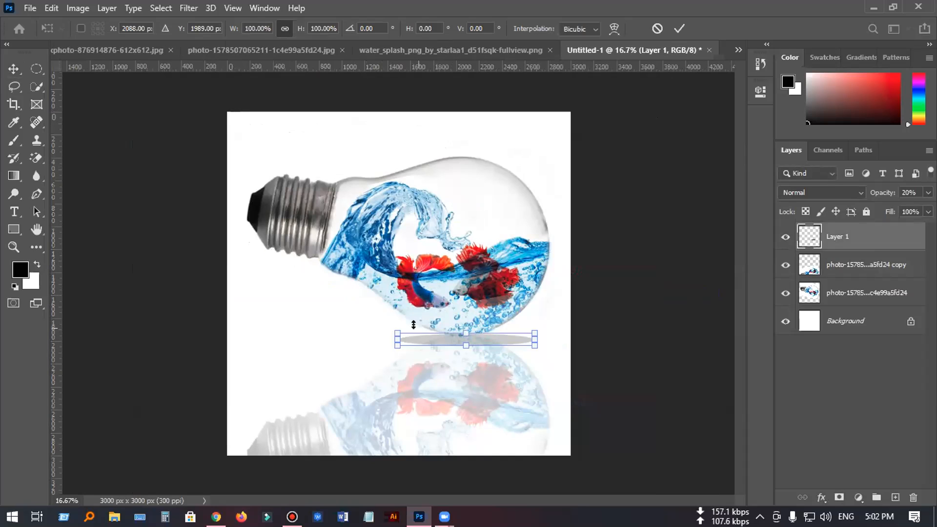
left_click_drag(392, 336, 445, 335)
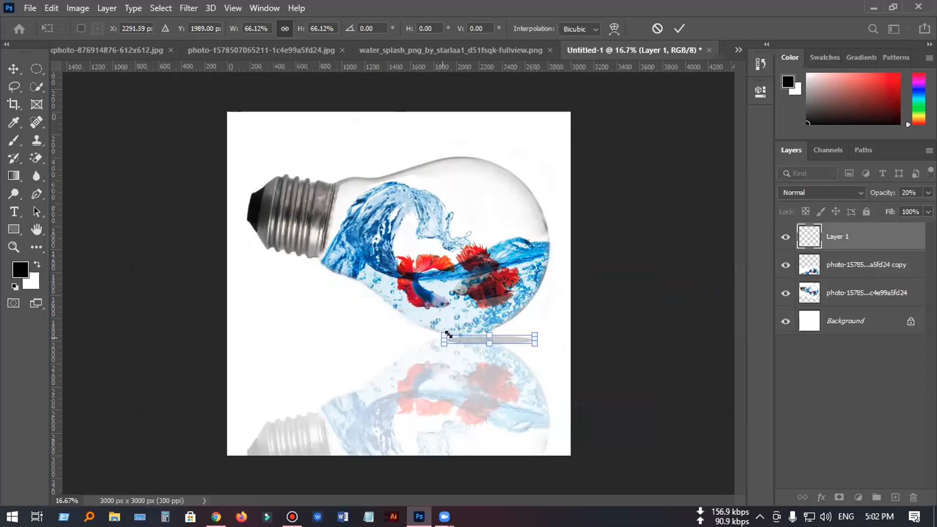
key("Left")
key("Left")
key("Left")
key("Left")
key("Left")
key("Left")
key("Left")
key("Left")
key("Left")
key("Left")
key("Left")
key("Left")
key("Left")
key("Left")
key("Left")
key("Left")
key("Left")
key("Left")
key("Left")
key("Left")
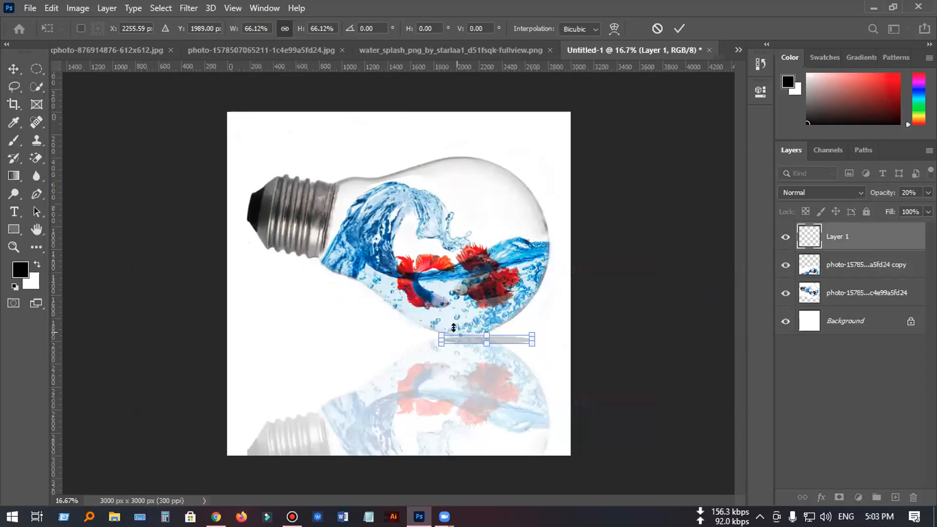
key("Left")
key("Left")
key("Left")
key("Left")
key("Left")
key("Left")
key("Left")
key("Left")
key("Left")
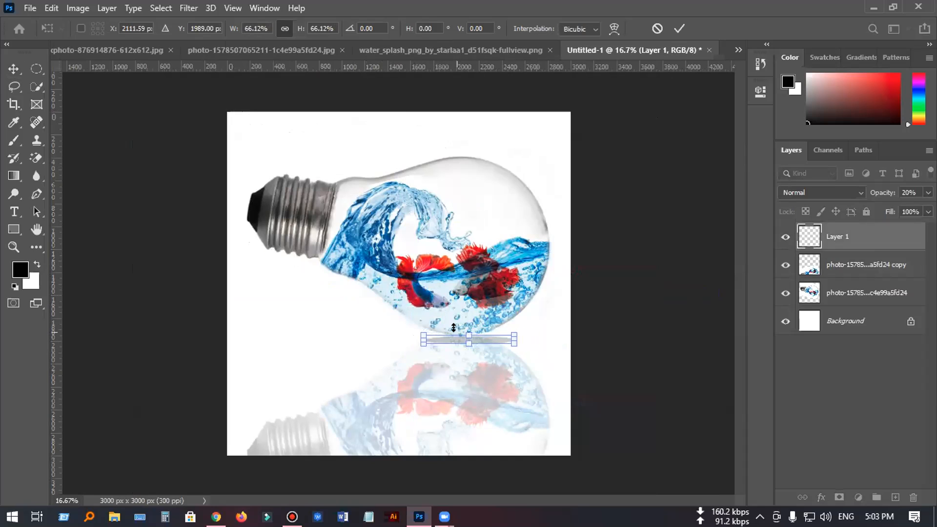
key("Up")
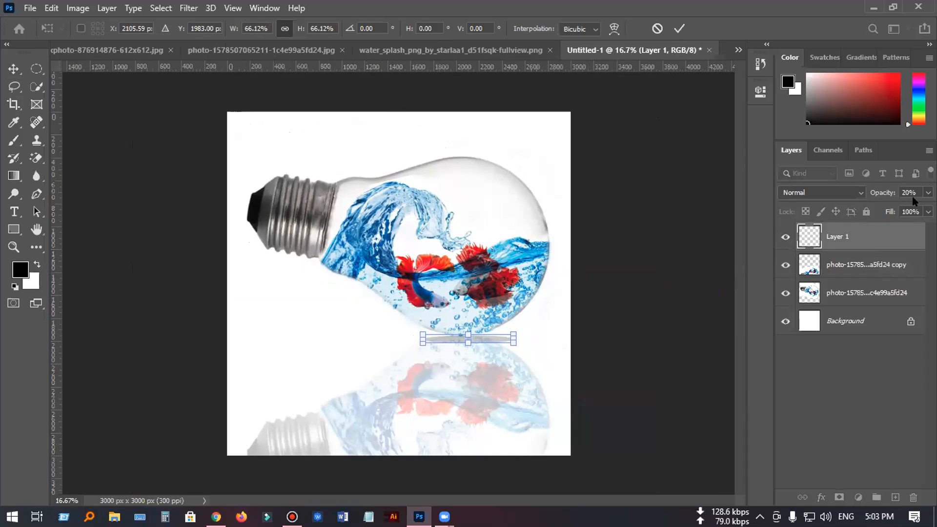
Reduce the shadow layer's opacity to 1% and apply its transform.
left_click(928, 192)
left_click_drag(873, 209, 864, 208)
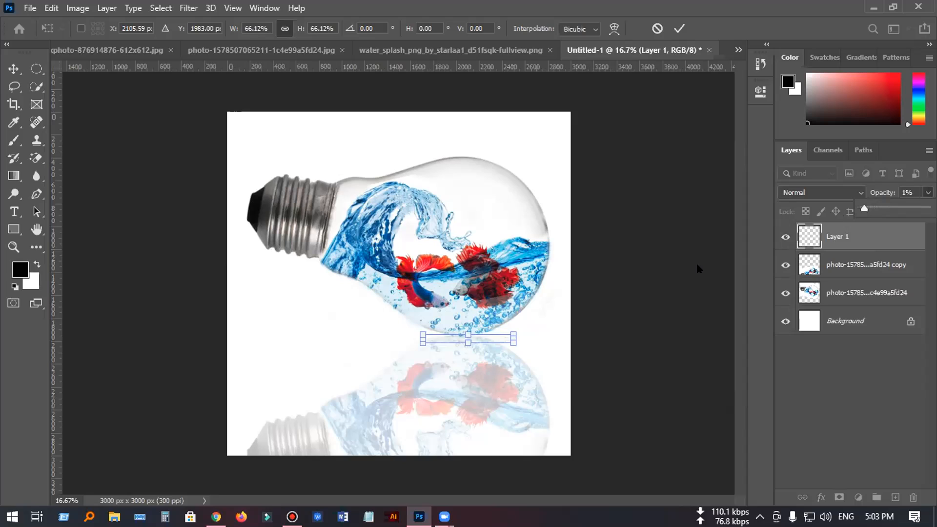
left_click(680, 29)
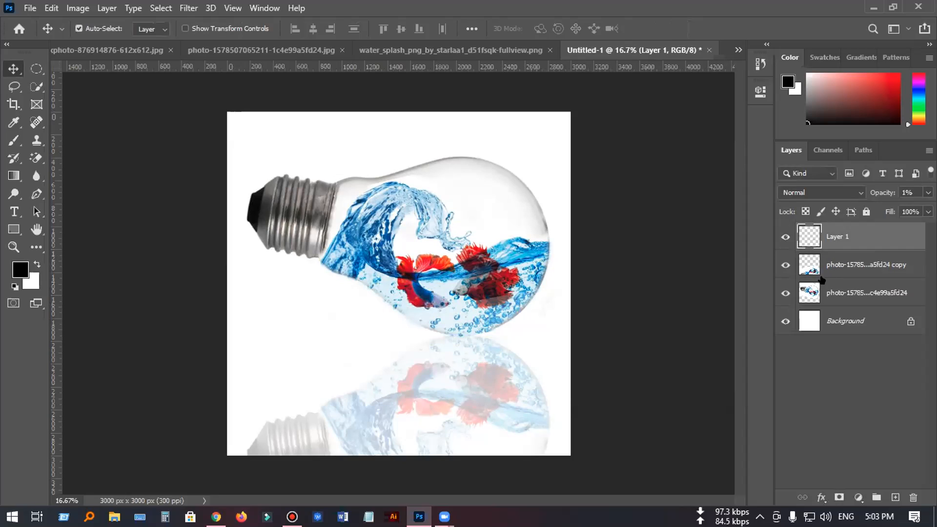
Lower the opacity of the flipped bulb copy layer to 16%.
left_click(834, 263)
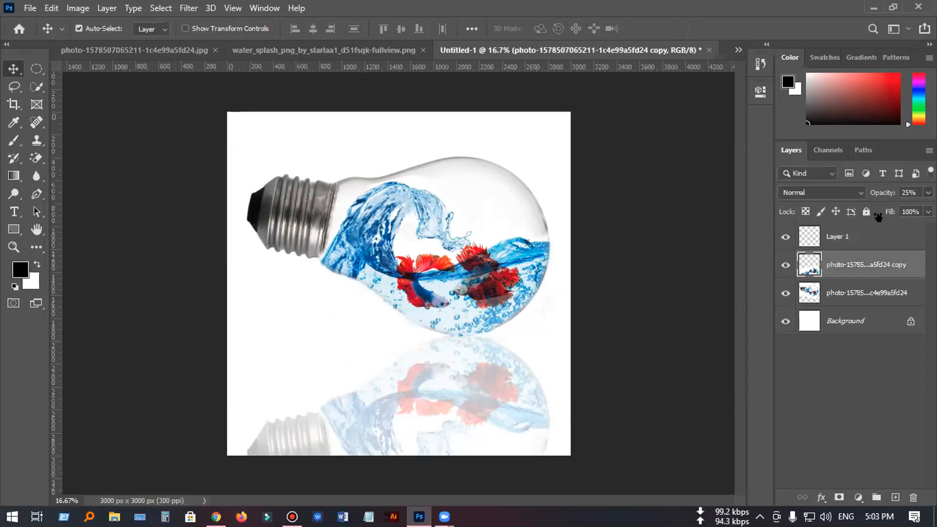
left_click(928, 193)
mouse_move(882, 204)
left_mouse_down()
mouse_move(868, 207)
mouse_move(876, 207)
left_mouse_up()
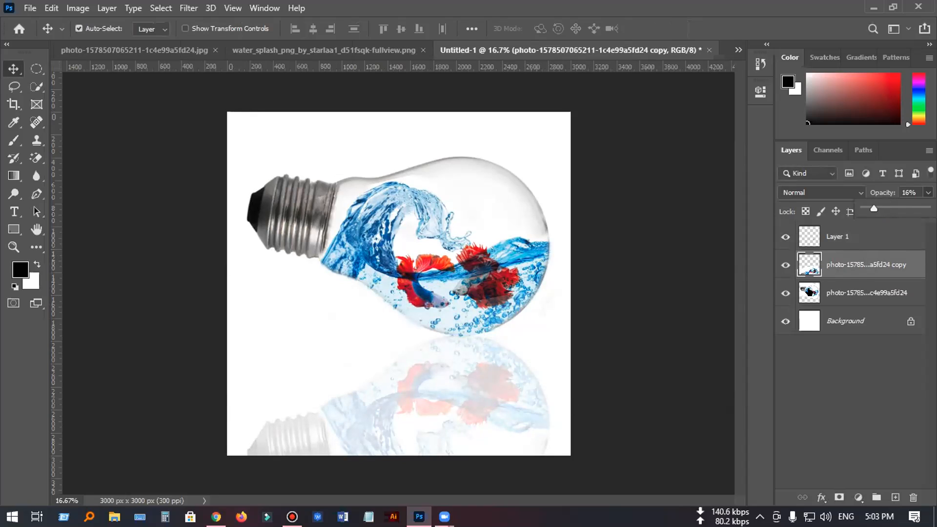
Add a layer mask to the reflection and paint out its lower part and screw base with a soft 125 px black brush.
left_click(839, 497)
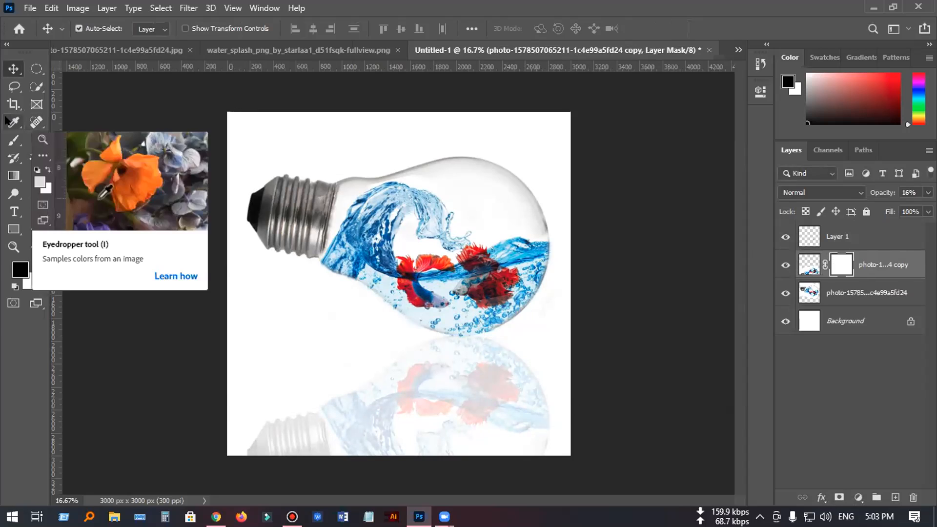
left_click(14, 140)
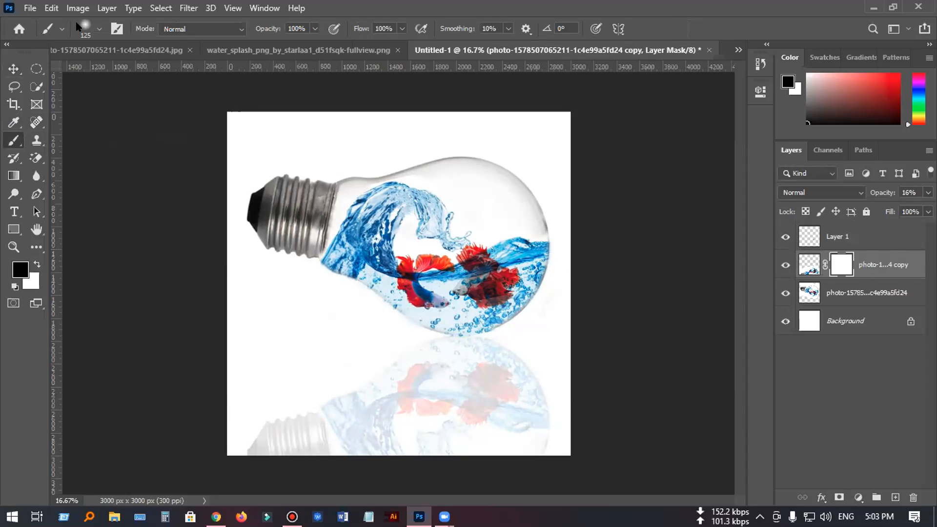
left_click(99, 28)
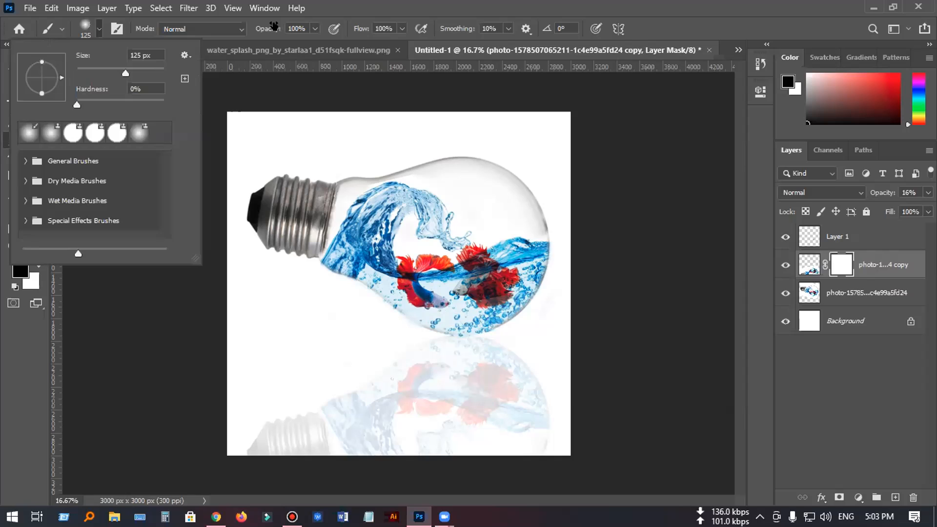
left_click(236, 393)
mouse_move(247, 427)
left_mouse_down()
mouse_move(313, 437)
mouse_move(284, 435)
mouse_move(286, 421)
mouse_move(305, 444)
mouse_move(389, 454)
mouse_move(348, 433)
mouse_move(285, 438)
mouse_move(312, 426)
mouse_move(247, 444)
mouse_move(238, 426)
mouse_move(297, 415)
mouse_move(303, 425)
mouse_move(279, 417)
mouse_move(327, 428)
mouse_move(378, 460)
mouse_move(258, 459)
mouse_move(237, 439)
mouse_move(305, 455)
mouse_move(262, 448)
left_mouse_up()
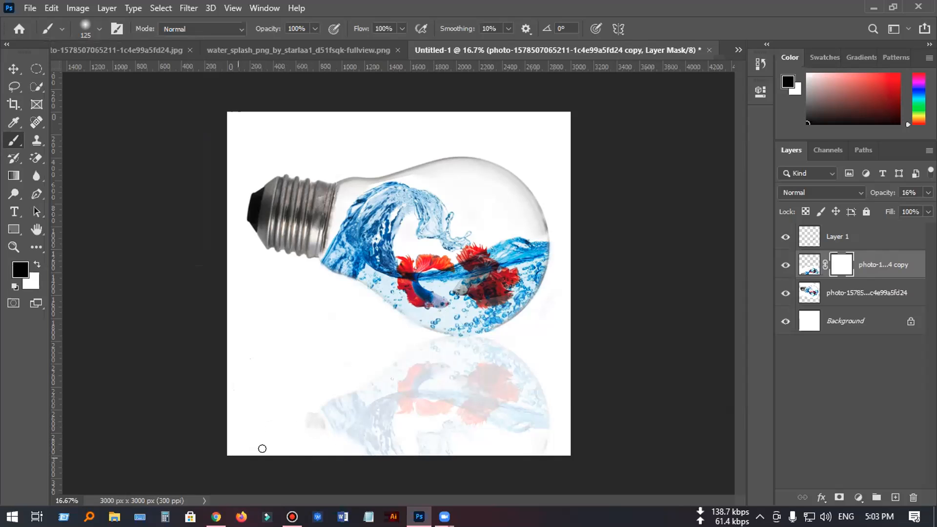
mouse_move(510, 424)
left_mouse_down()
mouse_move(400, 423)
mouse_move(512, 455)
mouse_move(524, 451)
mouse_move(498, 428)
mouse_move(388, 414)
mouse_move(399, 427)
mouse_move(390, 437)
mouse_move(351, 428)
mouse_move(403, 427)
mouse_move(393, 436)
mouse_move(295, 412)
mouse_move(390, 435)
mouse_move(339, 435)
mouse_move(361, 449)
mouse_move(380, 448)
mouse_move(399, 425)
mouse_move(324, 412)
left_mouse_up()
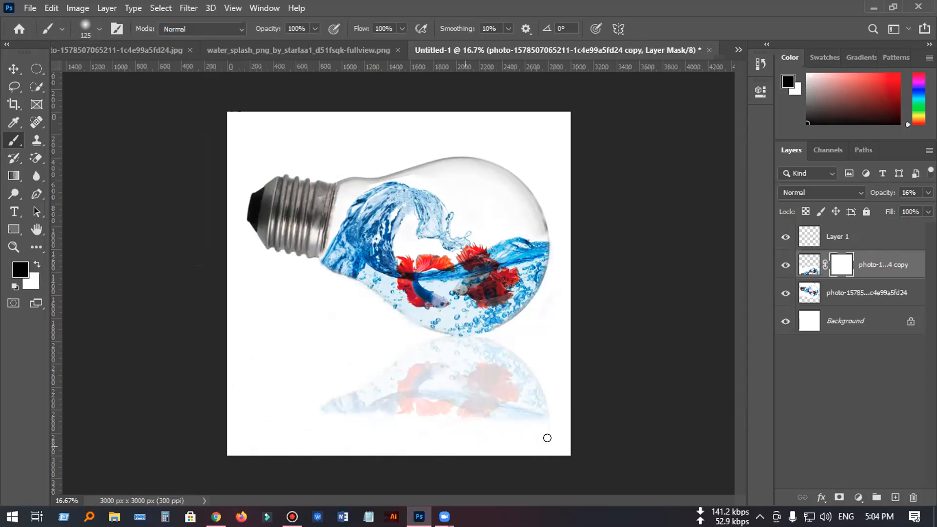
Select the bulb layer together with its masked reflection and move both straight down on the canvas.
left_click(864, 295)
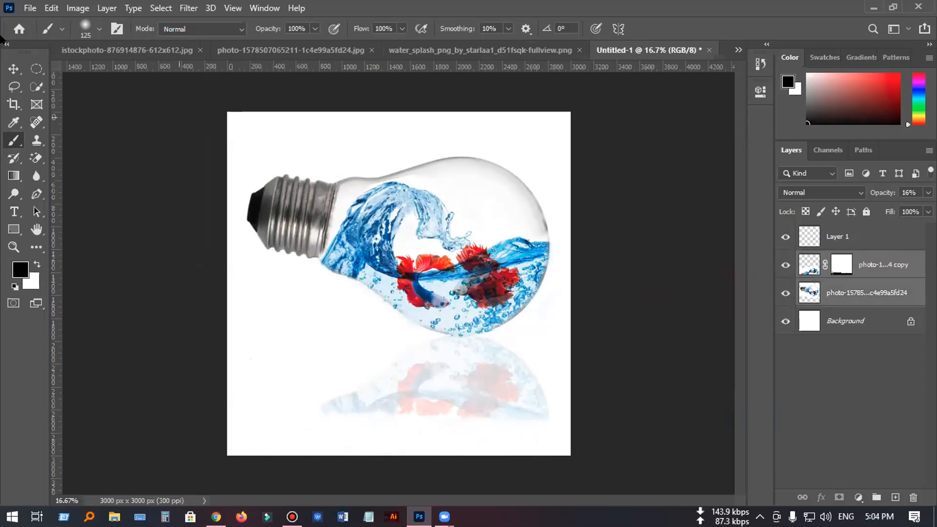
left_click(11, 69)
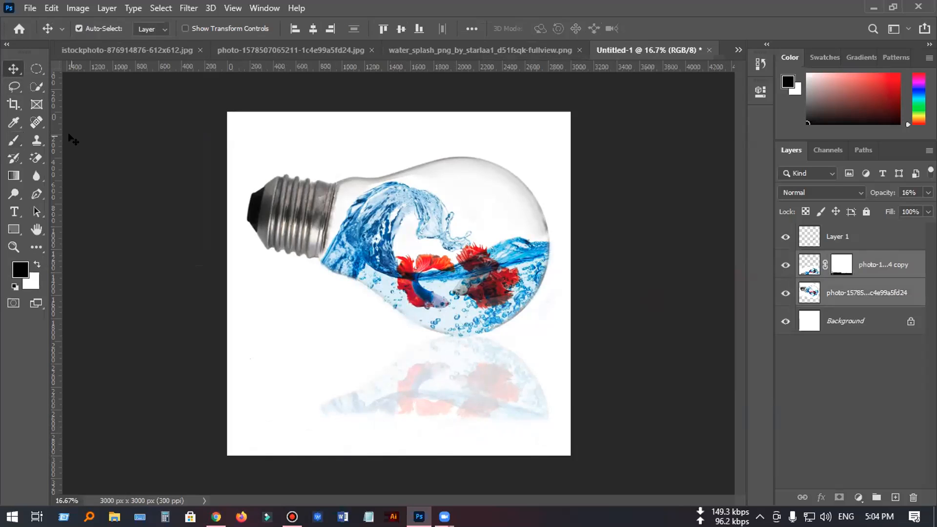
key("Down")
key("Down")
key("Down")
key("Down")
key("Down")
key("Down")
key("Down")
key("Down")
key("Down")
key("Down")
key("Down")
key("Down")
key("Down")
key("Down")
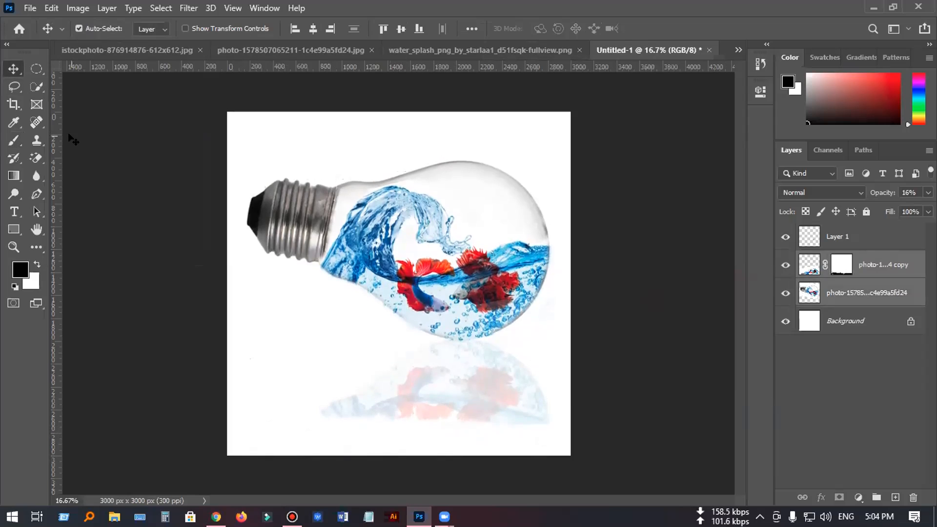
key("Down")
key("Down")
key("Down")
key("Down")
key("Down")
key("Down")
key("Down")
key("Down")
key("Down")
key("Down")
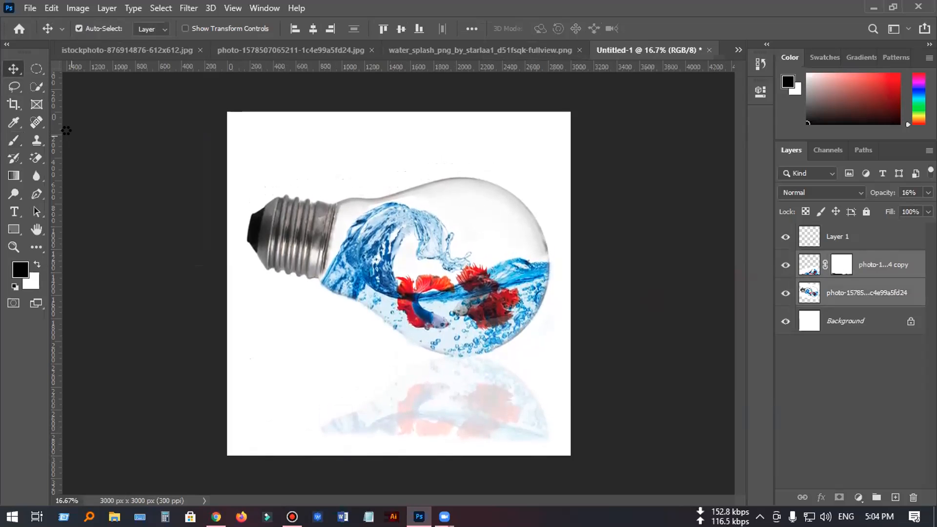
key("Down")
key("Down")
key("Down")
key("Down")
key("Down")
key("Down")
key("Down")
key("Down")
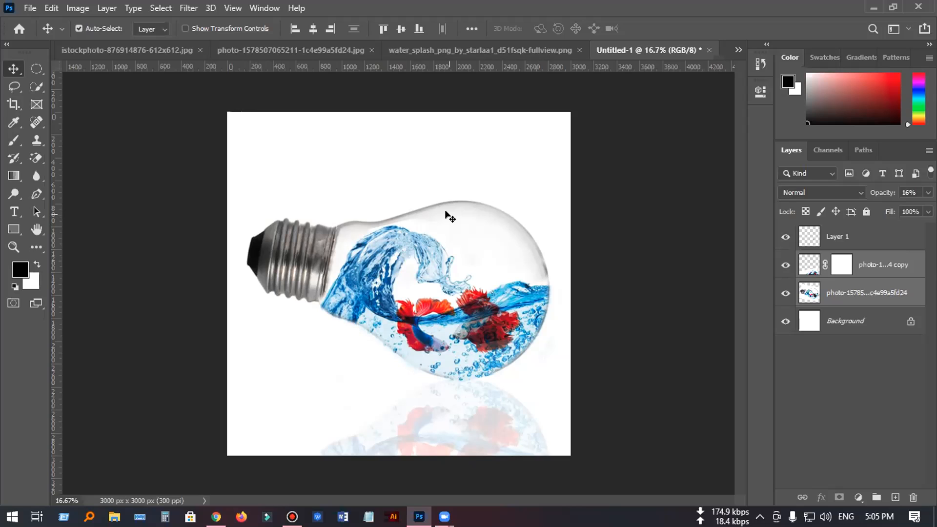
left_click(185, 7)
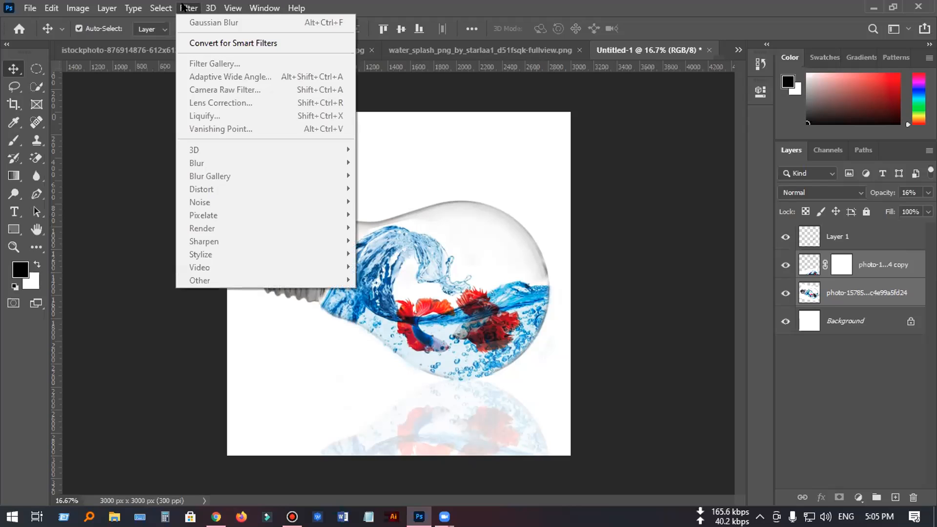
mouse_move(211, 8)
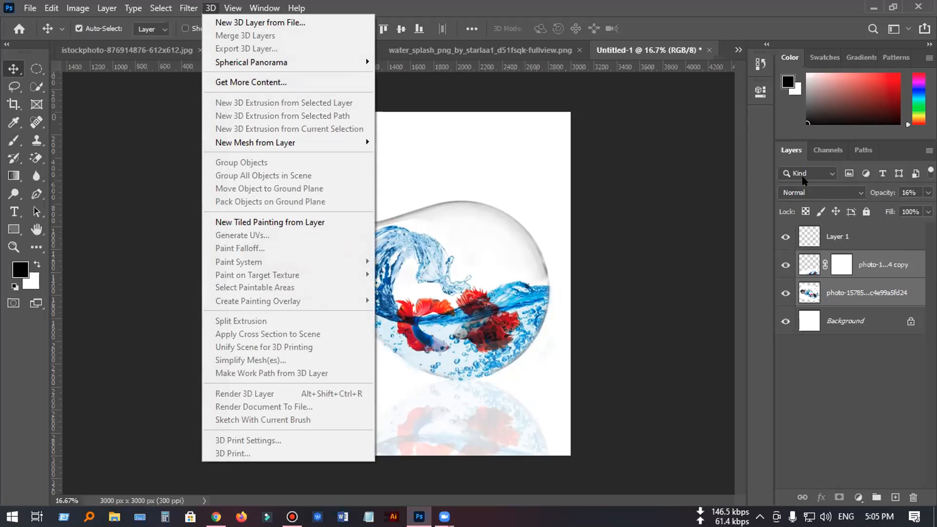
left_click(856, 194)
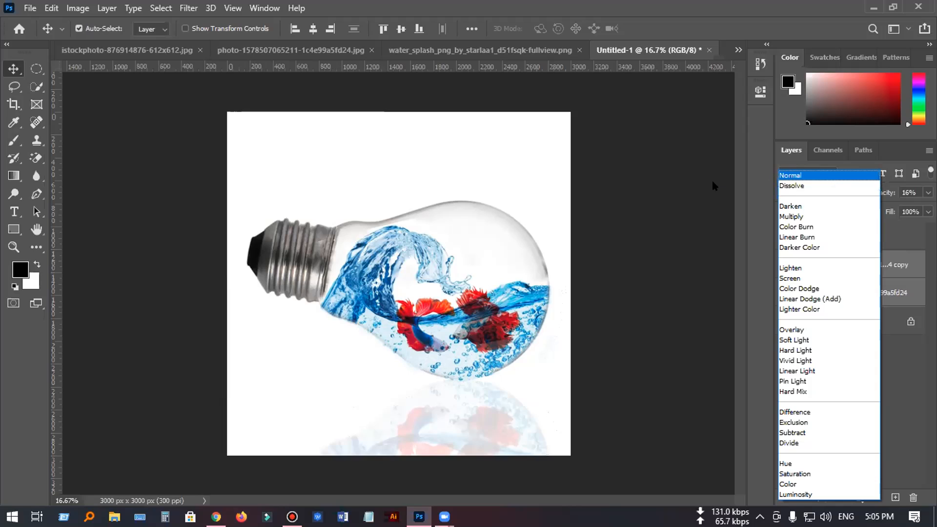
left_click(760, 172)
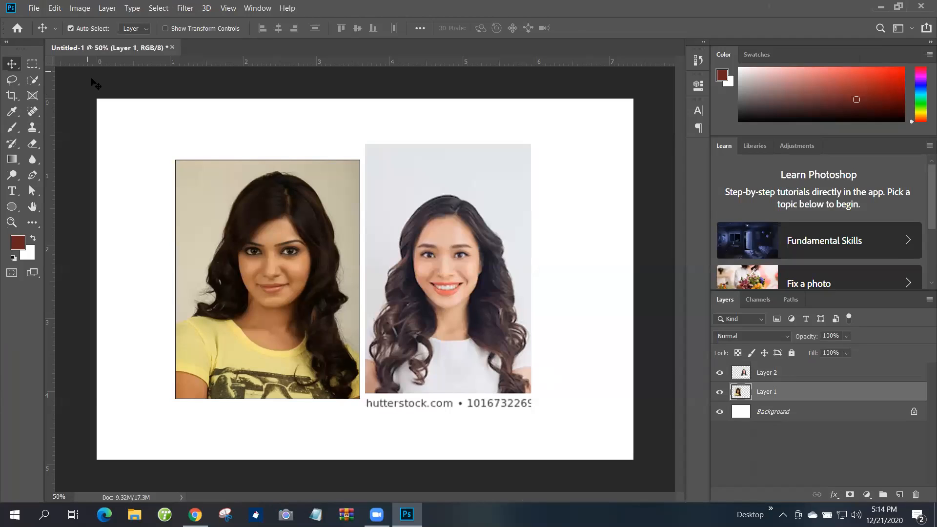
Lasso the face of the smiling woman in the white top and try to copy it with Layer 1 active.
left_click(12, 81)
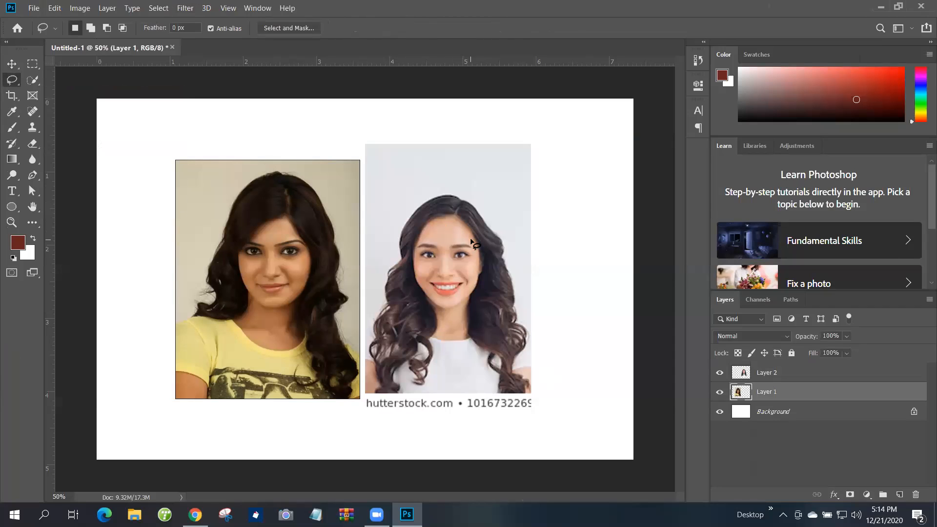
scroll(446, 242, "up", 4)
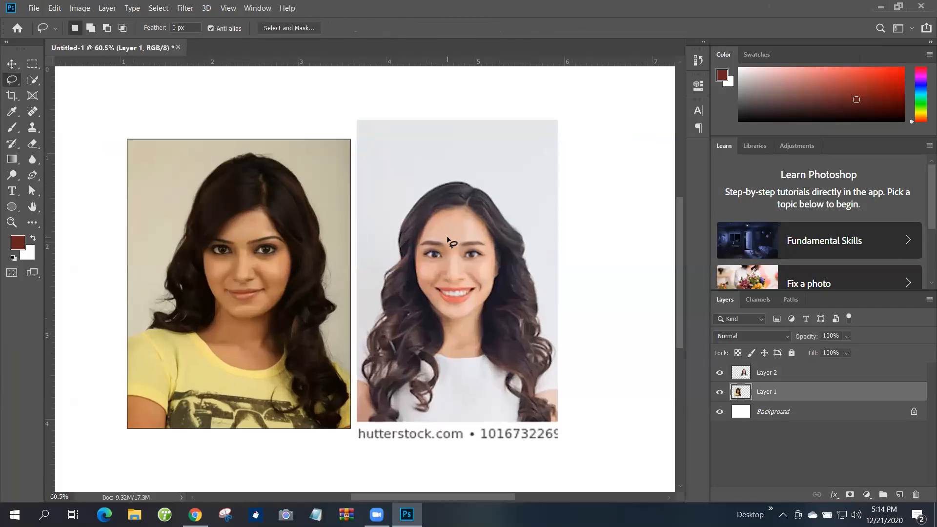
scroll(450, 240, "up", 1)
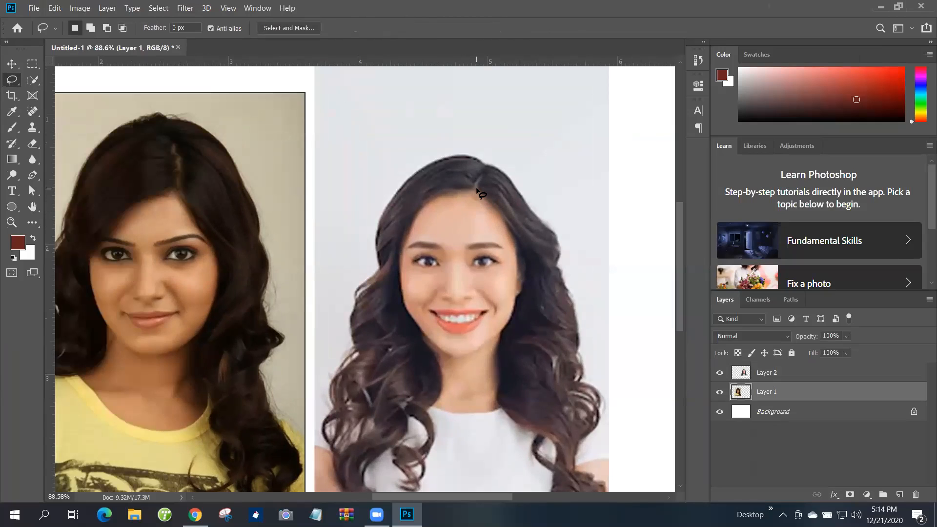
mouse_move(480, 197)
left_mouse_down()
mouse_move(517, 255)
mouse_move(518, 303)
mouse_move(498, 338)
mouse_move(456, 361)
mouse_move(410, 319)
mouse_move(403, 257)
mouse_move(419, 215)
mouse_move(447, 192)
mouse_move(480, 195)
left_mouse_up()
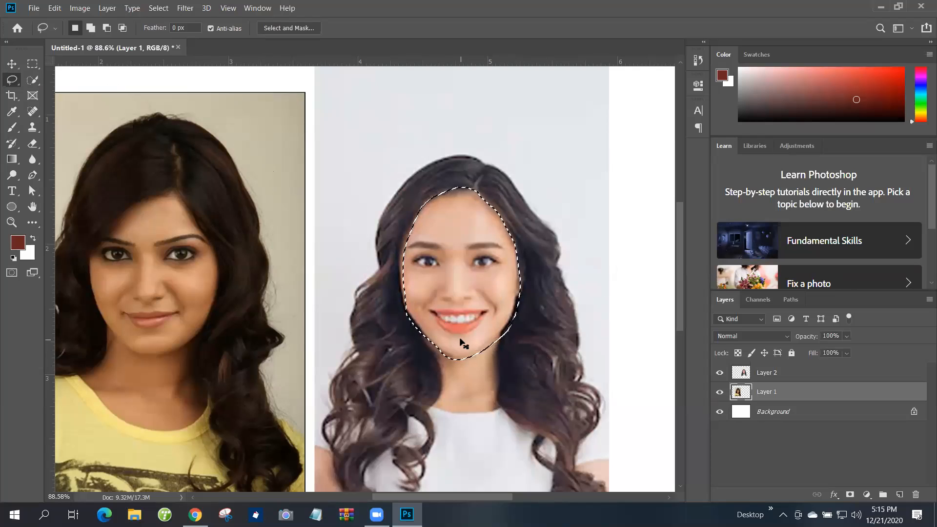
key("ctrl+c")
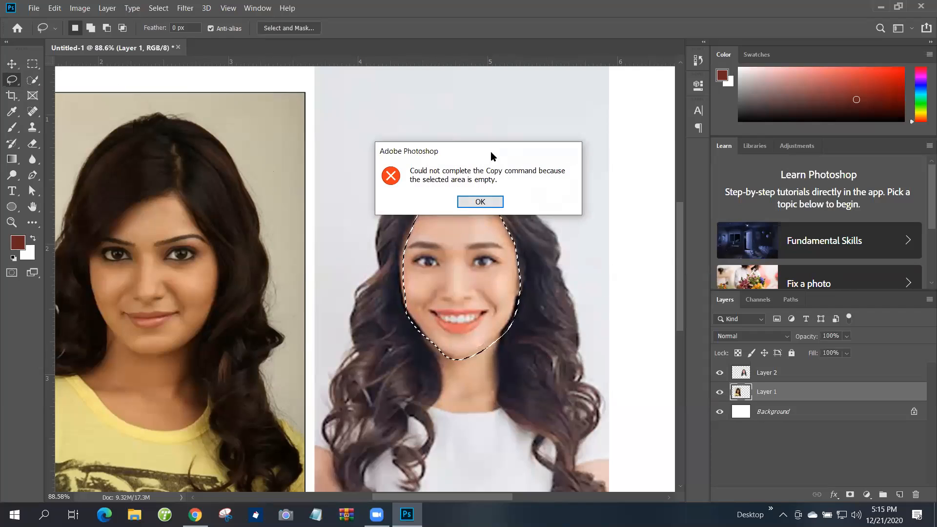
left_click(490, 202)
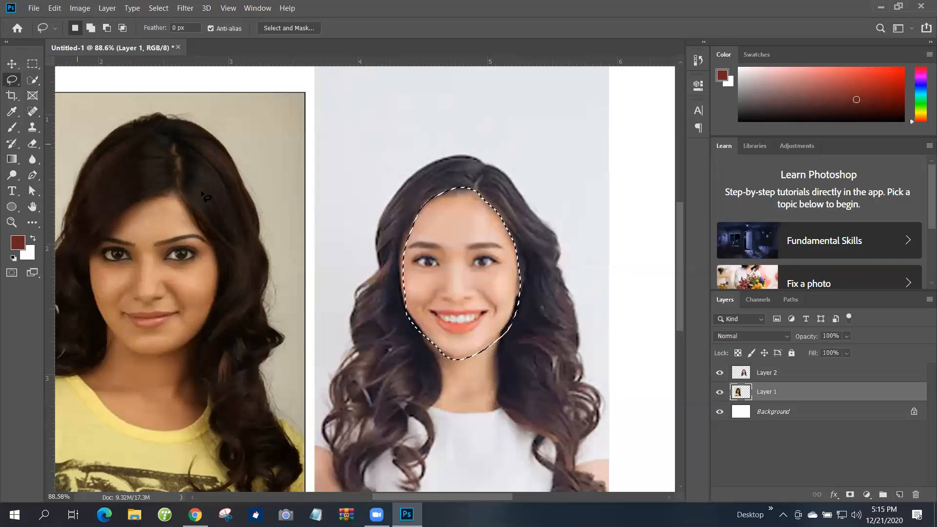
On a new empty layer above Layer 1, lasso the smiling woman's face again and try to copy it.
key("ctrl+d")
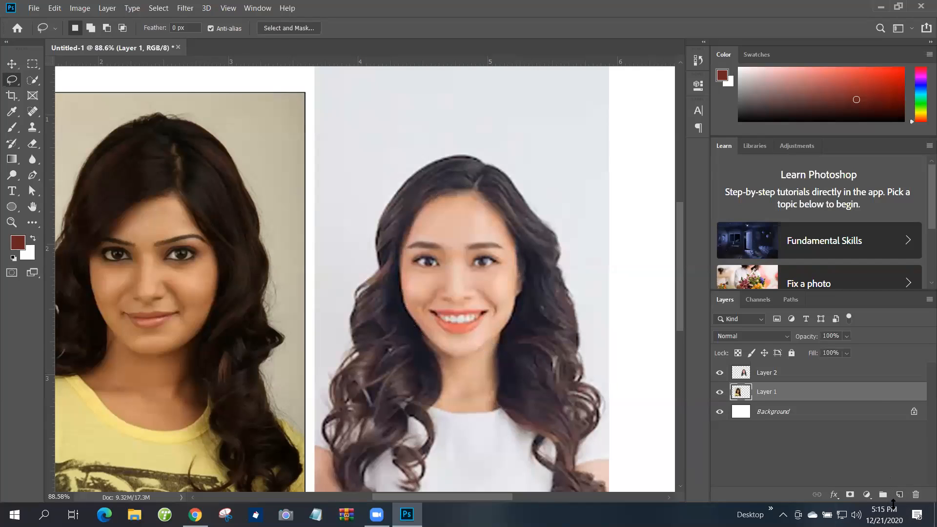
left_click(899, 495)
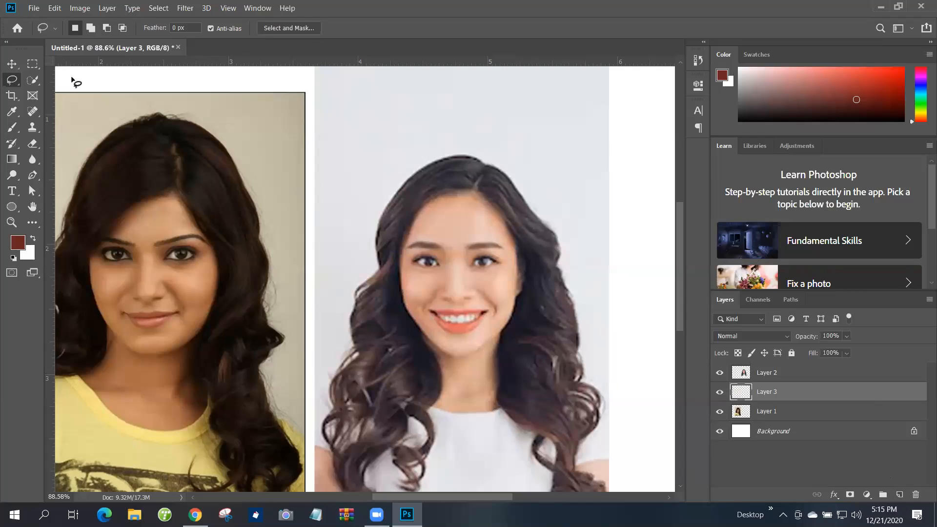
mouse_move(460, 191)
left_mouse_down()
mouse_move(488, 203)
mouse_move(512, 232)
mouse_move(522, 284)
left_mouse_up()
mouse_move(497, 335)
left_mouse_down()
mouse_move(455, 357)
mouse_move(423, 337)
left_mouse_up()
mouse_move(403, 295)
left_mouse_down()
mouse_move(410, 217)
mouse_move(432, 193)
mouse_move(466, 195)
left_mouse_up()
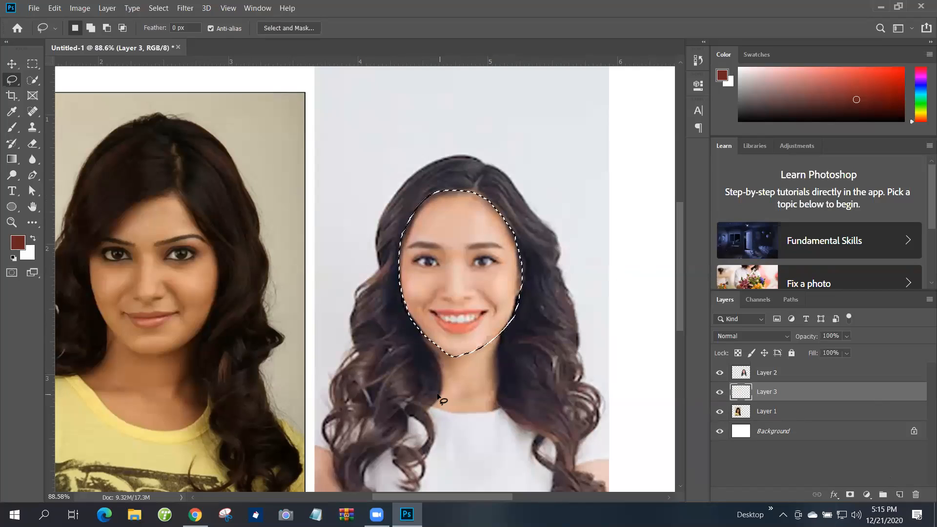
key("ctrl+c")
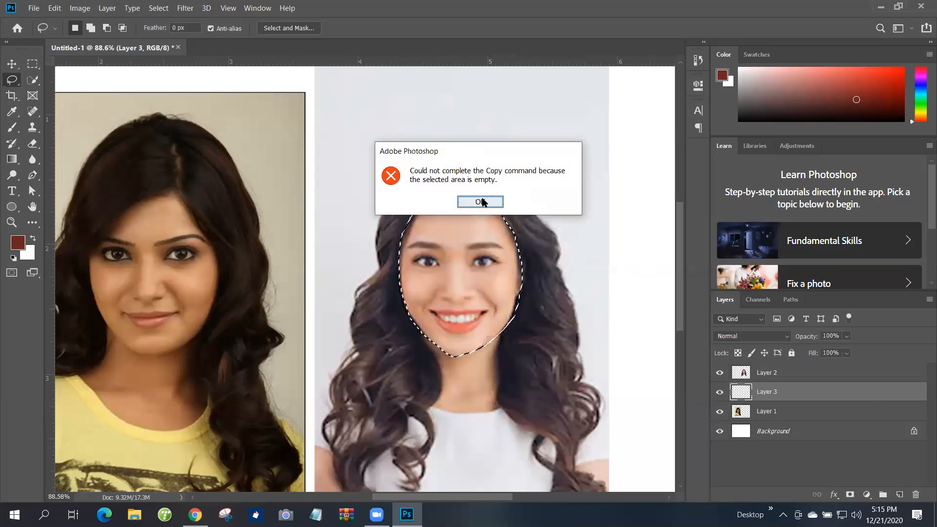
left_click(482, 202)
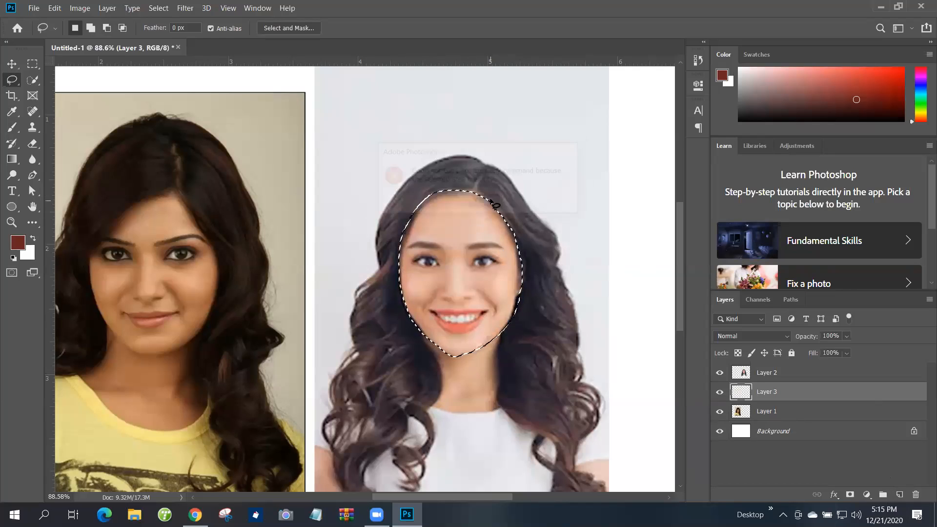
Copy the lassoed face from Layer 2, clear the selection and paste the face as a new layer.
left_click(777, 411)
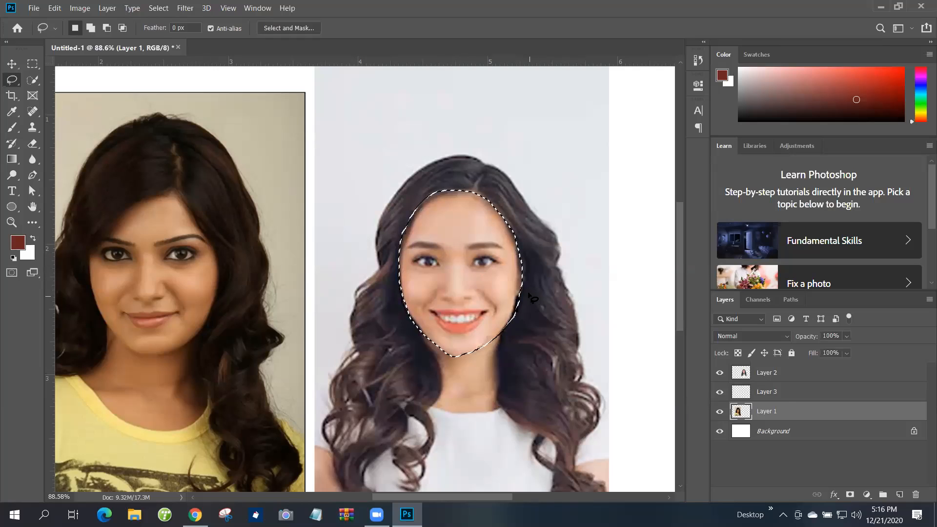
left_click(783, 373)
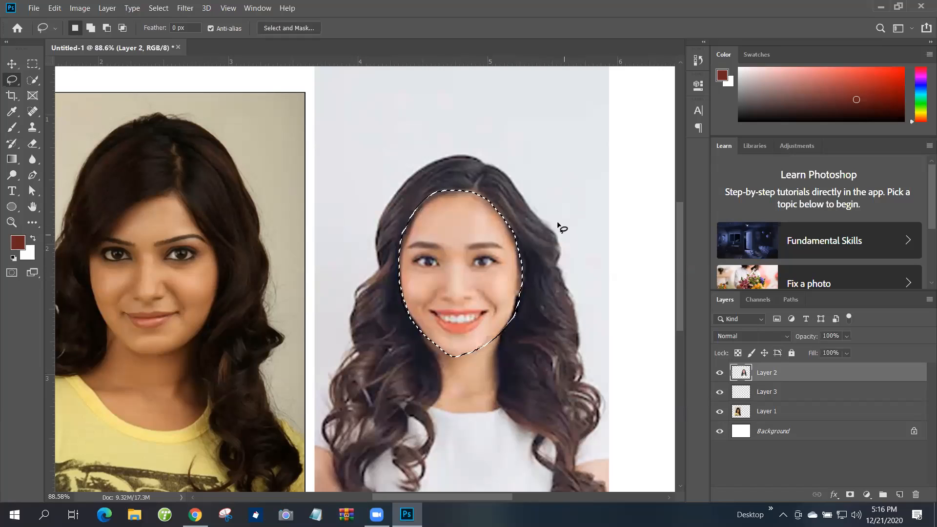
key("ctrl+d")
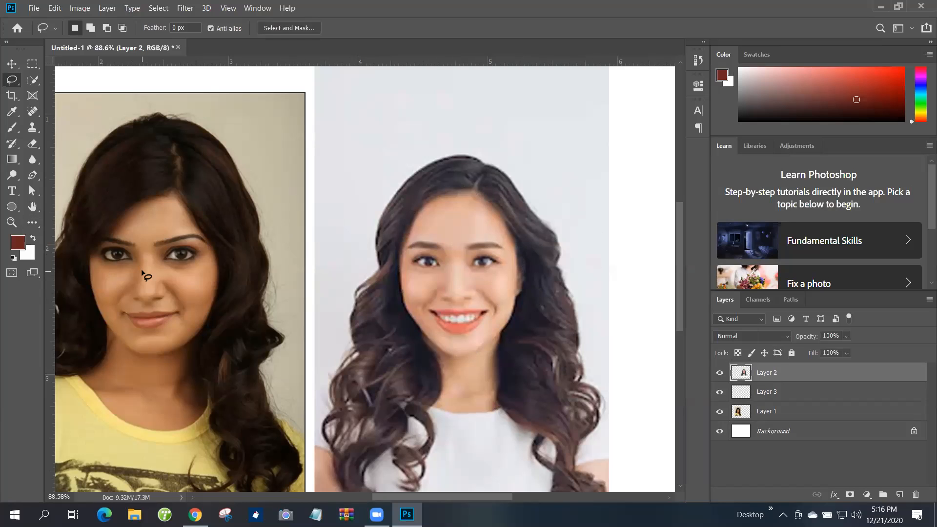
key("ctrl+v")
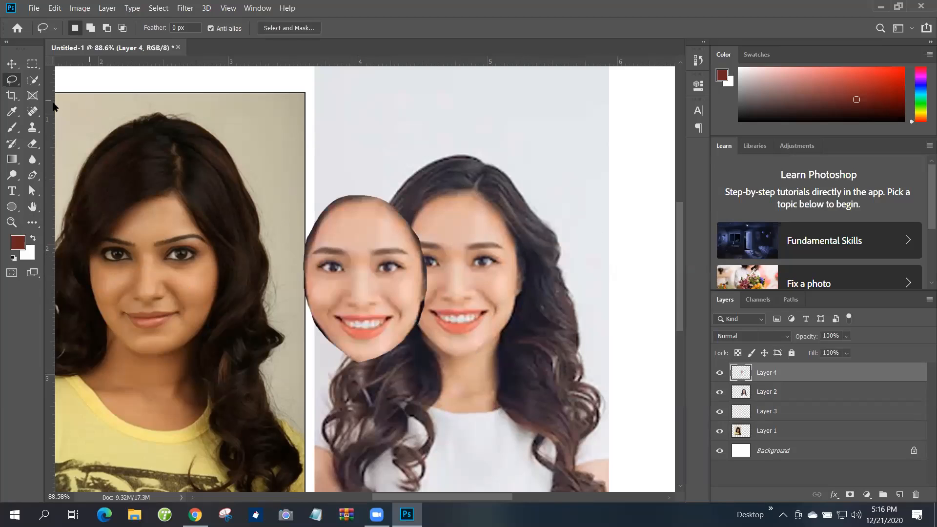
Free-transform the pasted face over the face of the woman in yellow, scaling it to about 101.75% width and 103.62% height.
left_click(13, 65)
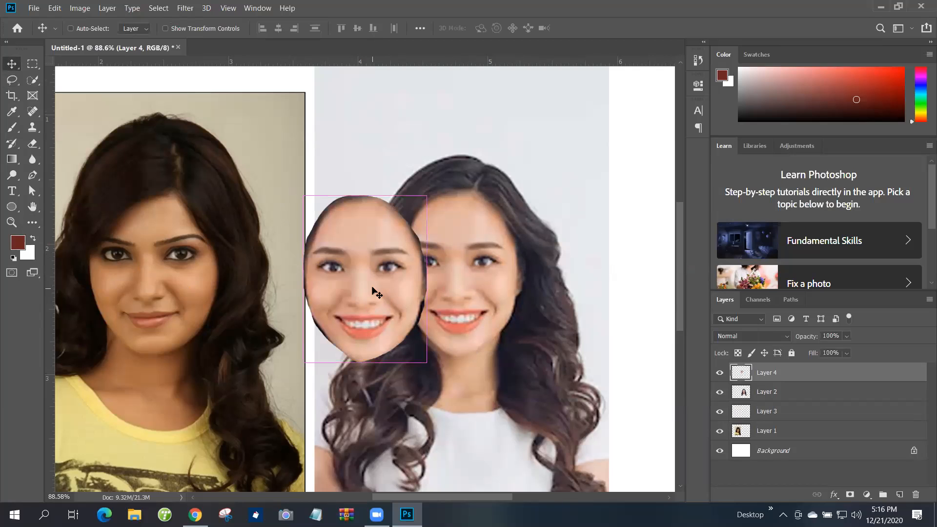
key("ctrl+t")
left_click_drag(362, 294, 157, 288)
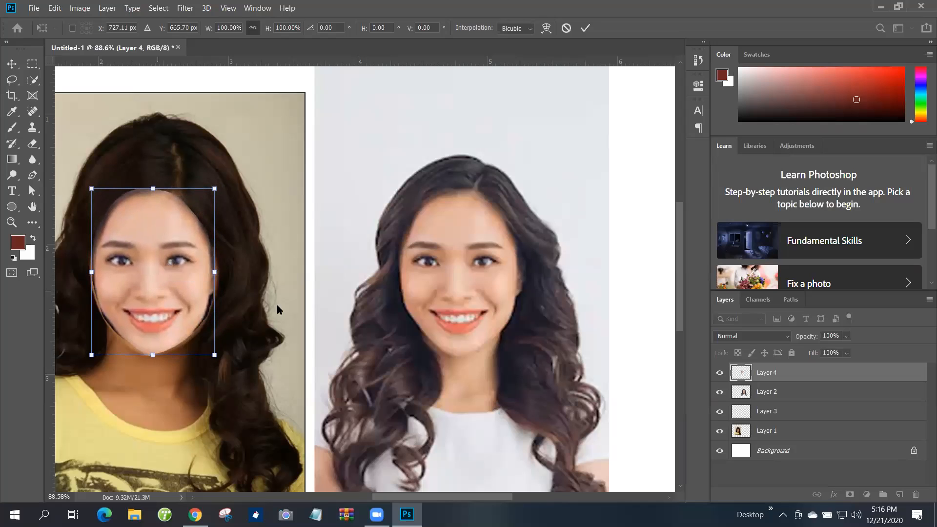
scroll(337, 278, "left", 3)
scroll(252, 183, "left", 2)
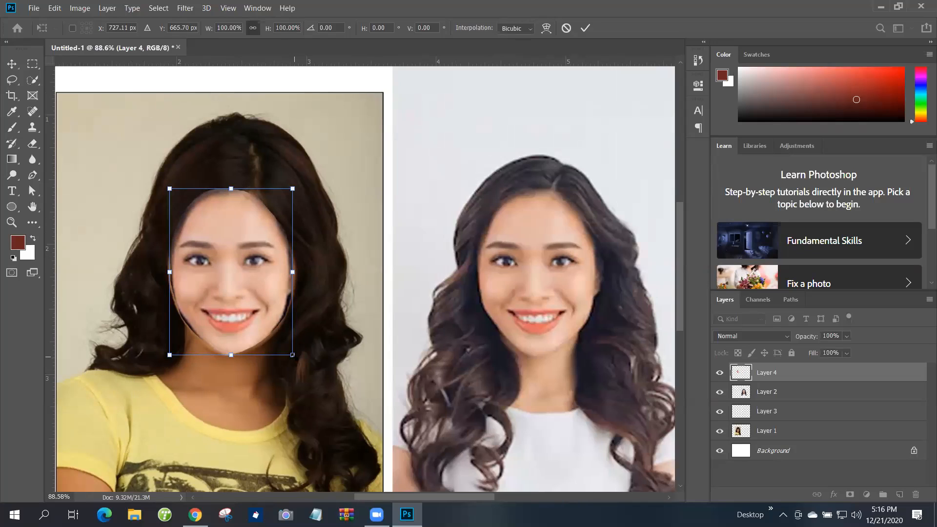
left_click_drag(293, 355, 294, 358)
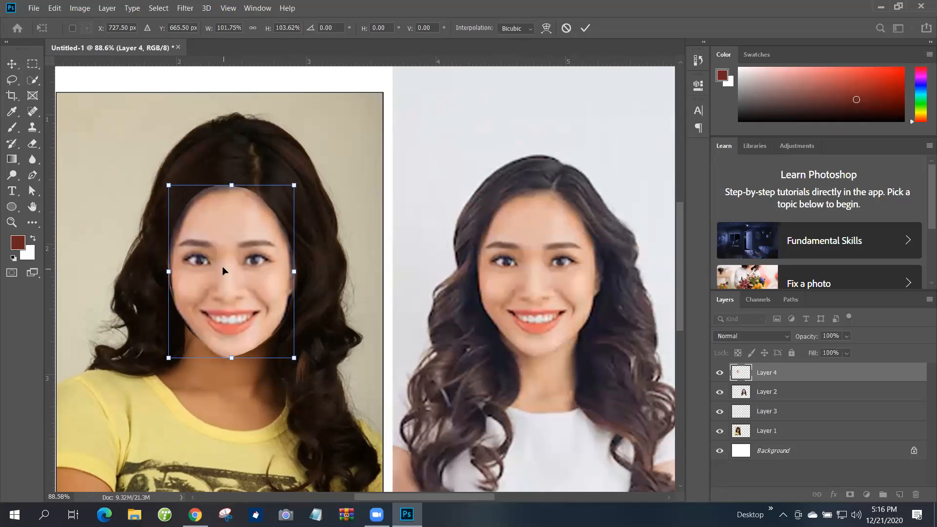